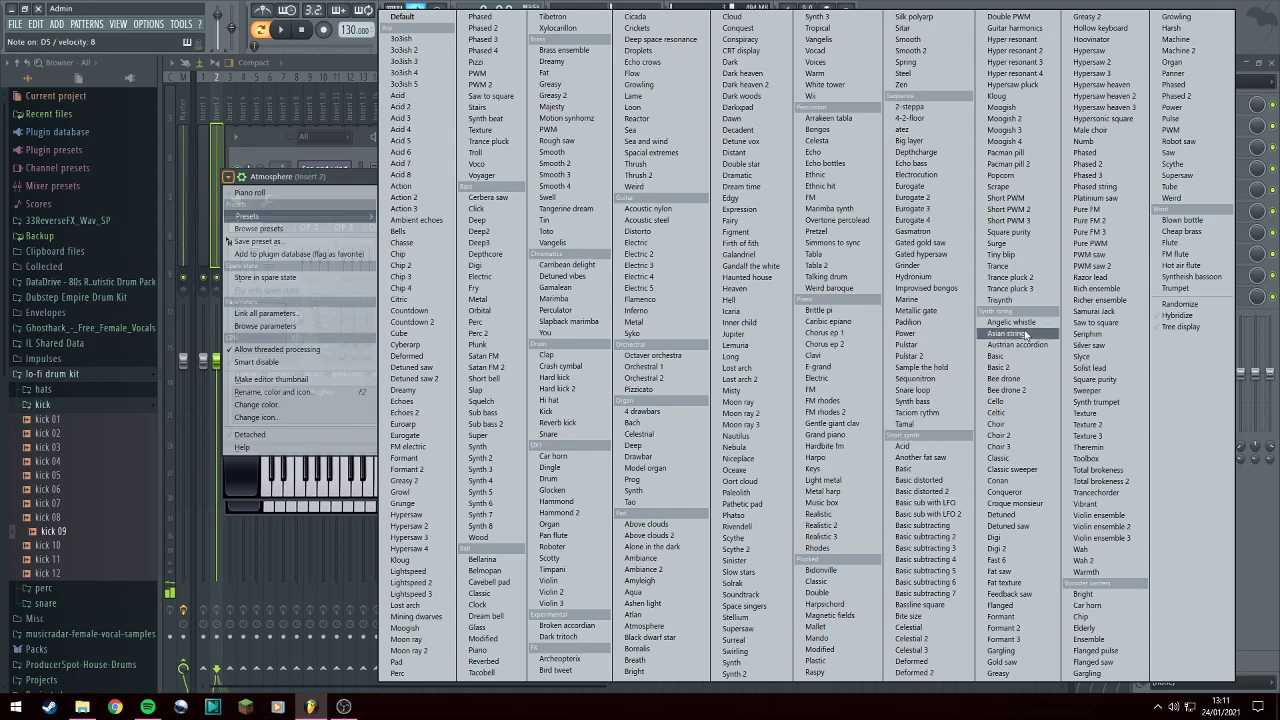
# Try the Bee drone 2 preset in Sytrus, and load the Warmth preset instead.
pyautogui.click(1023, 389)
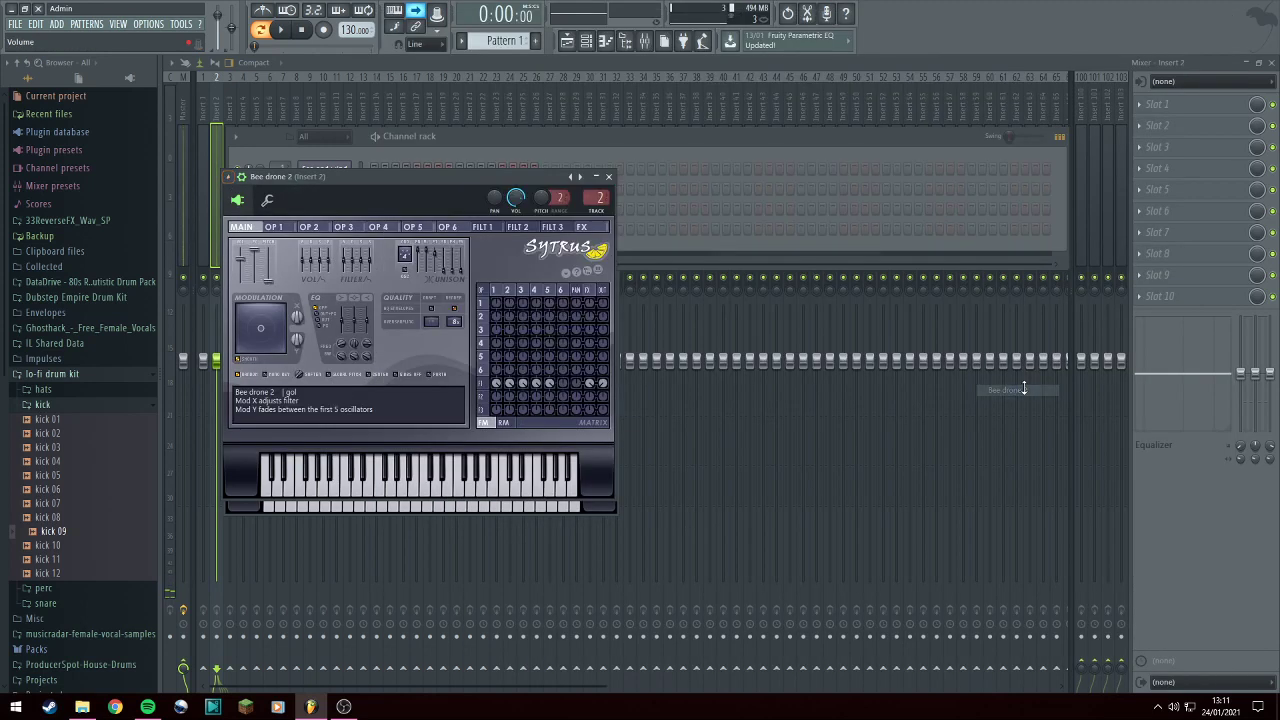
pyautogui.click(229, 176)
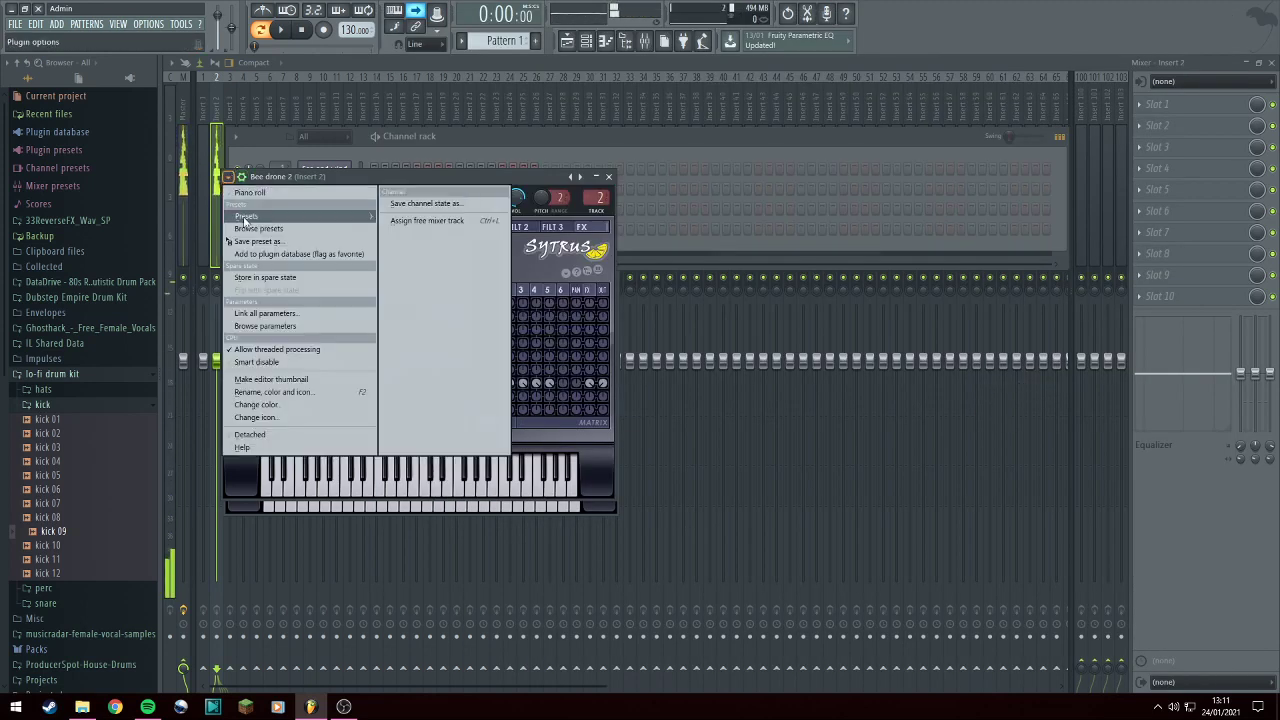
pyautogui.moveTo(245, 218)
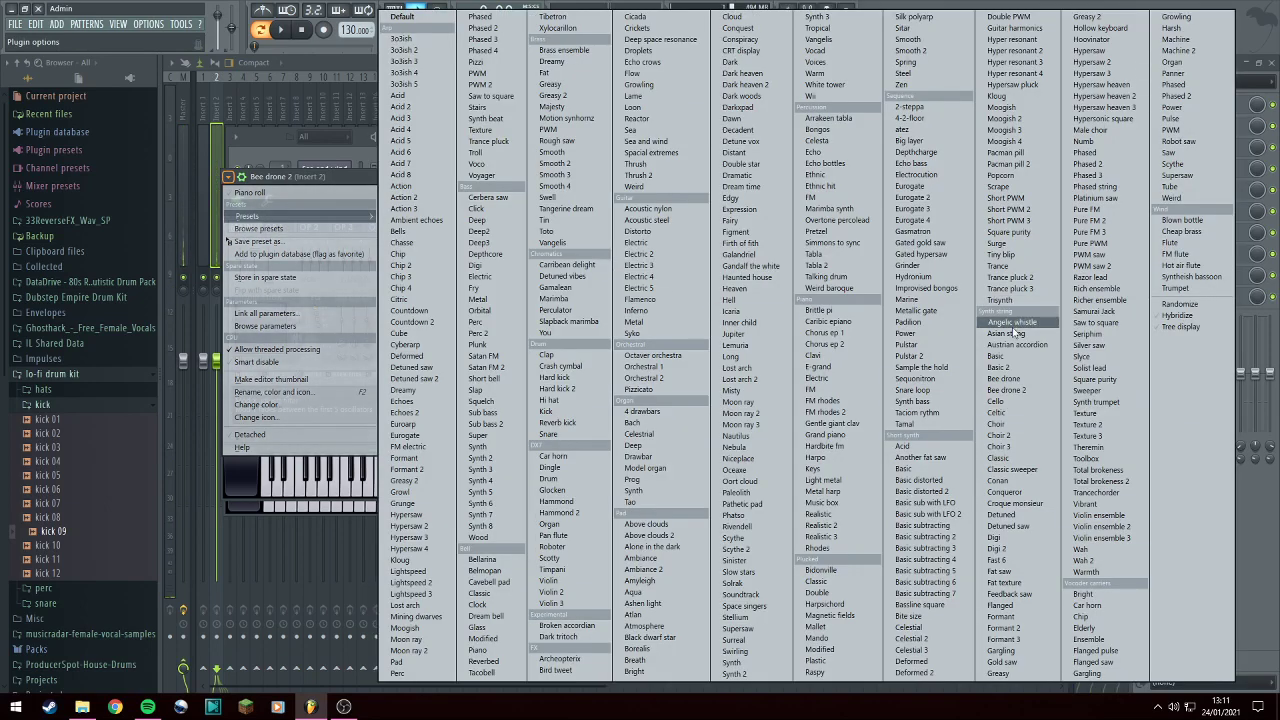
pyautogui.click(1105, 571)
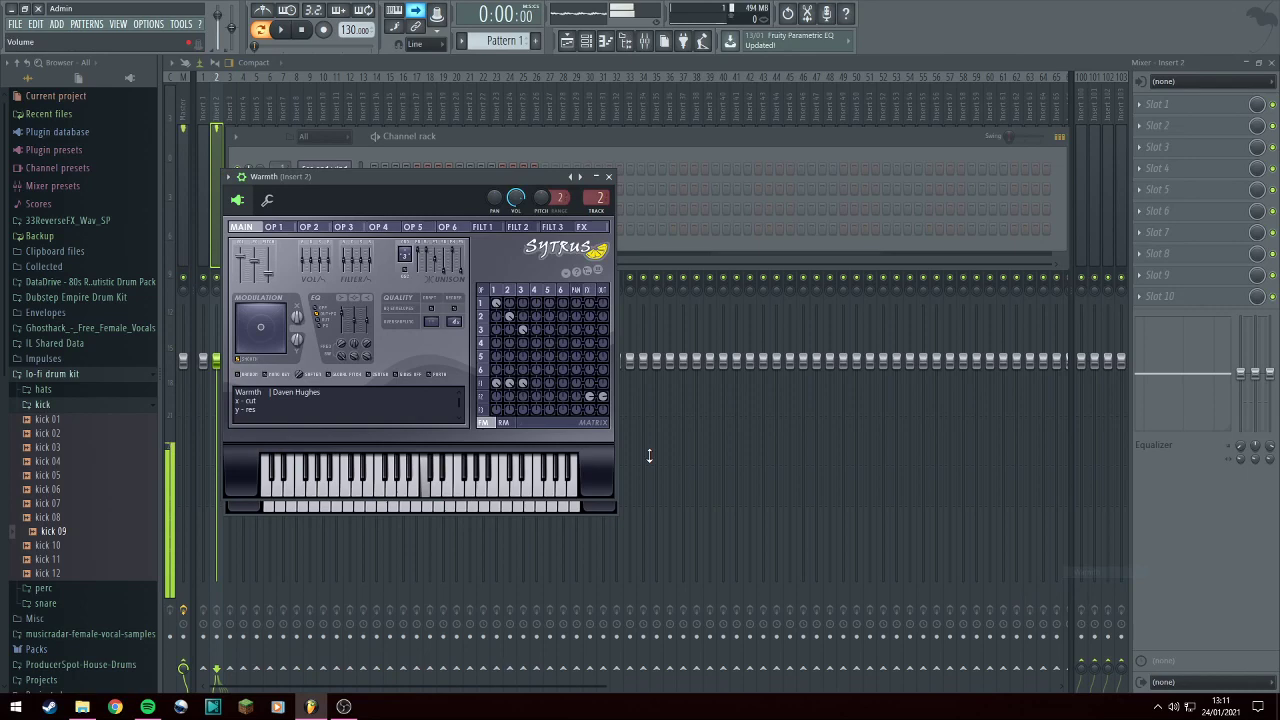
# Add ValhallaSupermassive to the first effect slot of mixer Insert 2.
pyautogui.click(1158, 106)
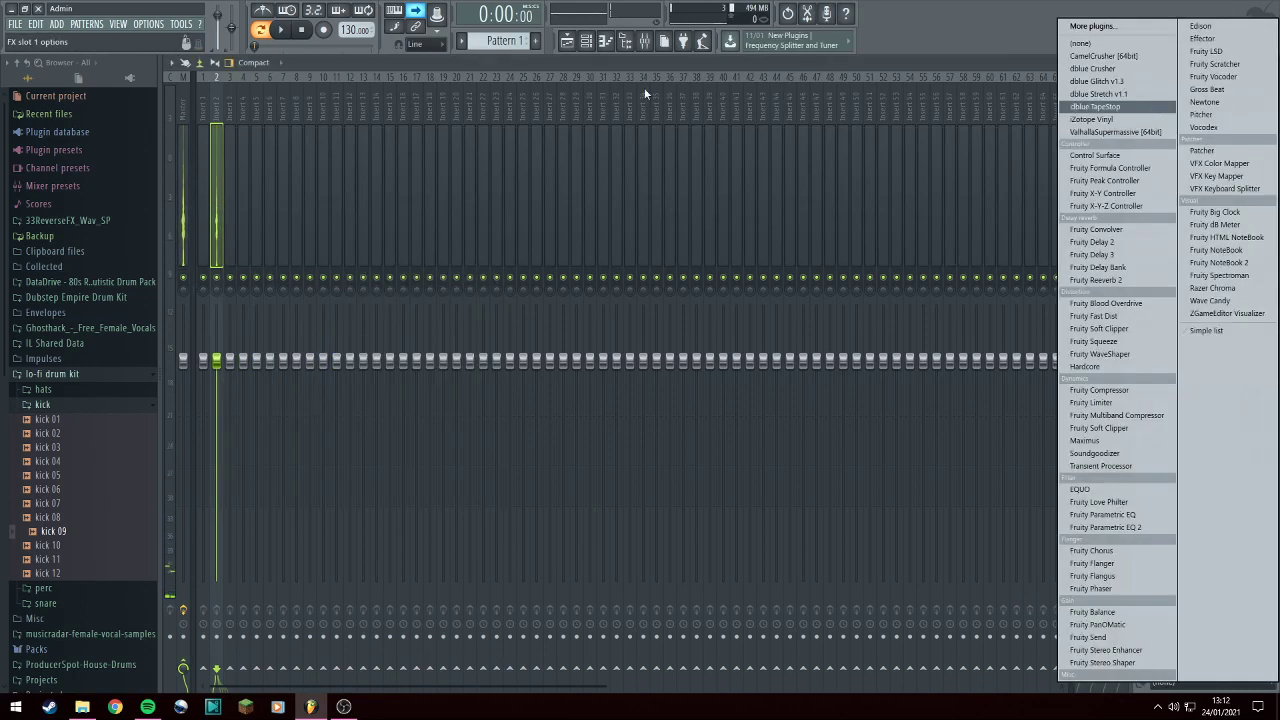
pyautogui.click(1112, 132)
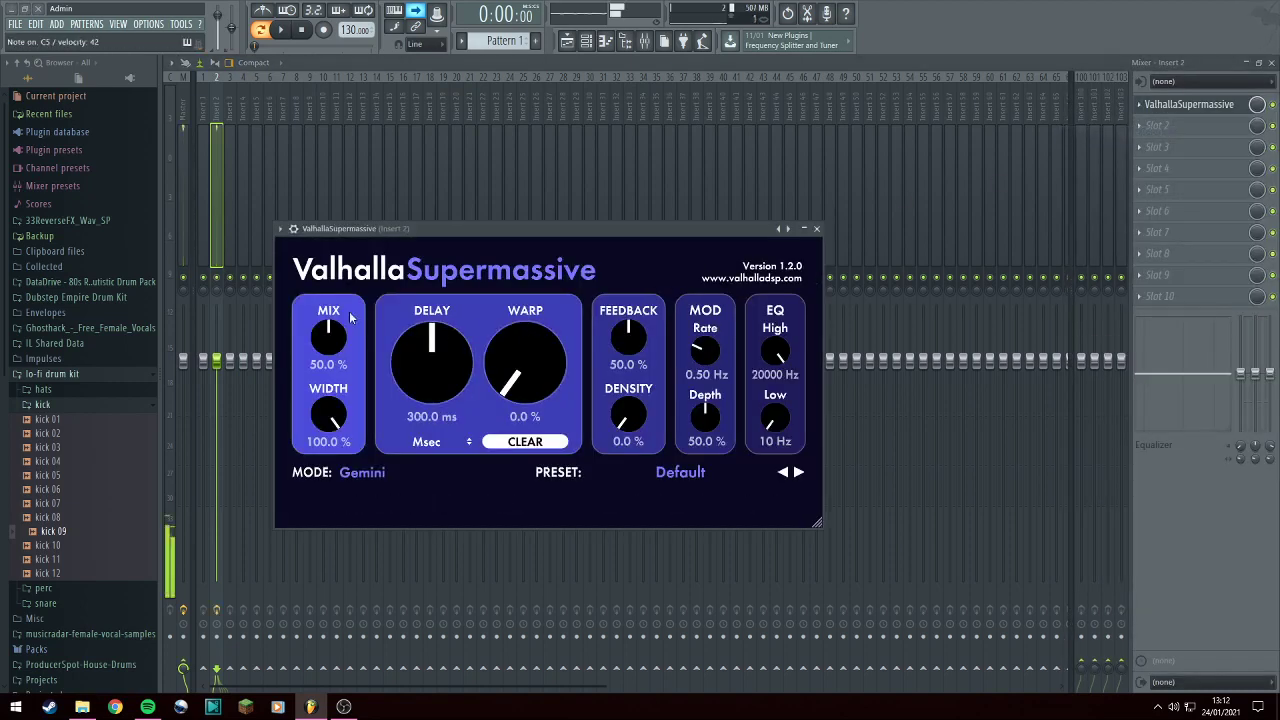
pyautogui.click(280, 228)
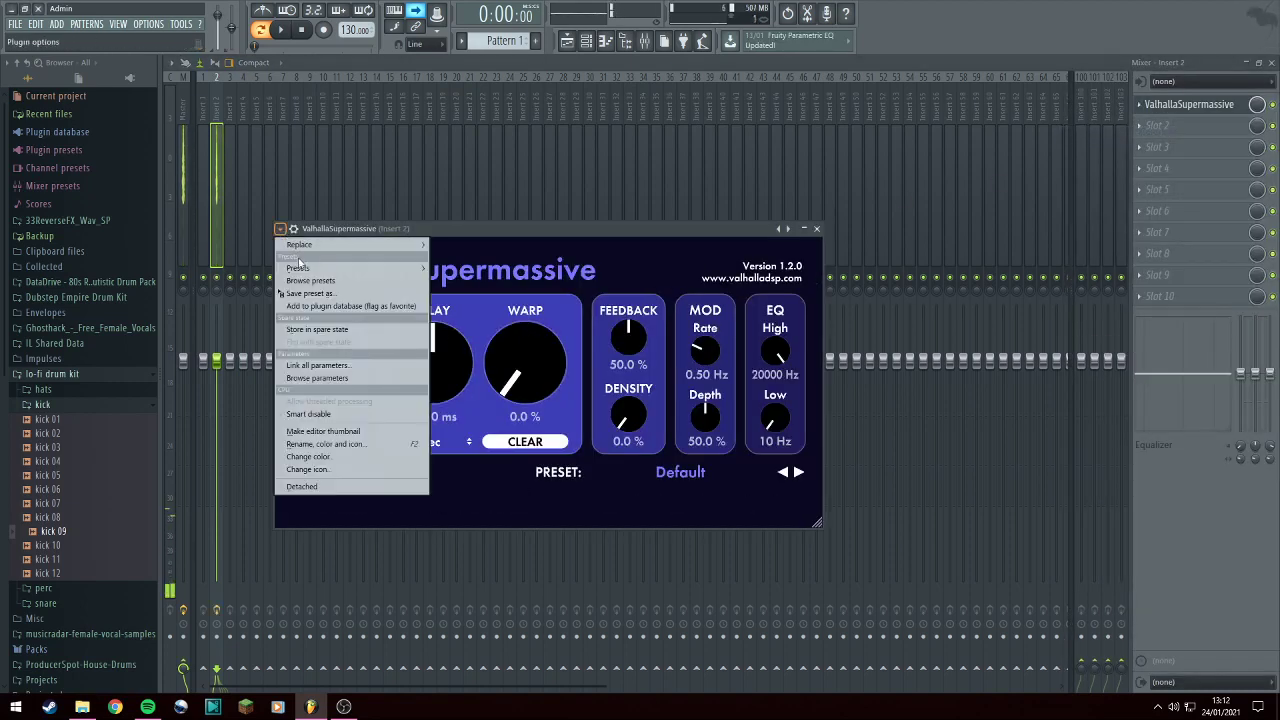
pyautogui.moveTo(303, 268)
pyautogui.click(548, 275)
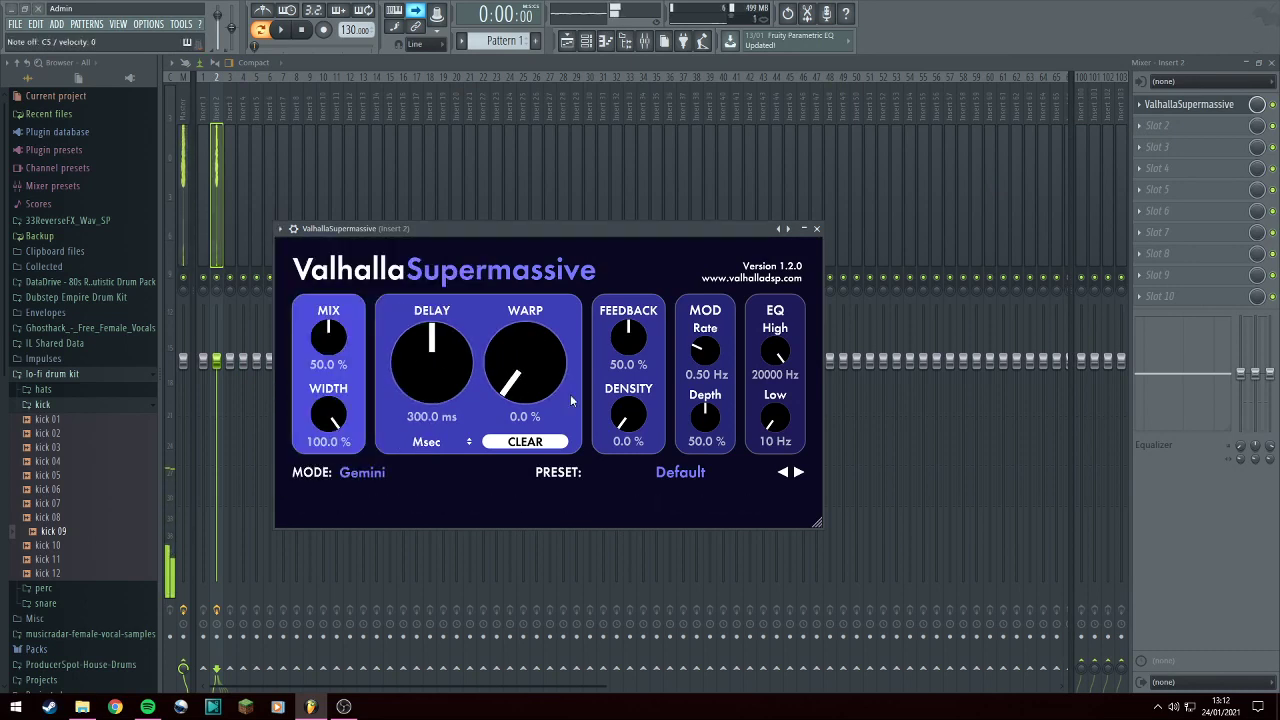
# Audition the ValhallaSupermassive presets backwards until Horsehead is loaded, and put the plugin window away.
pyautogui.click(783, 473)
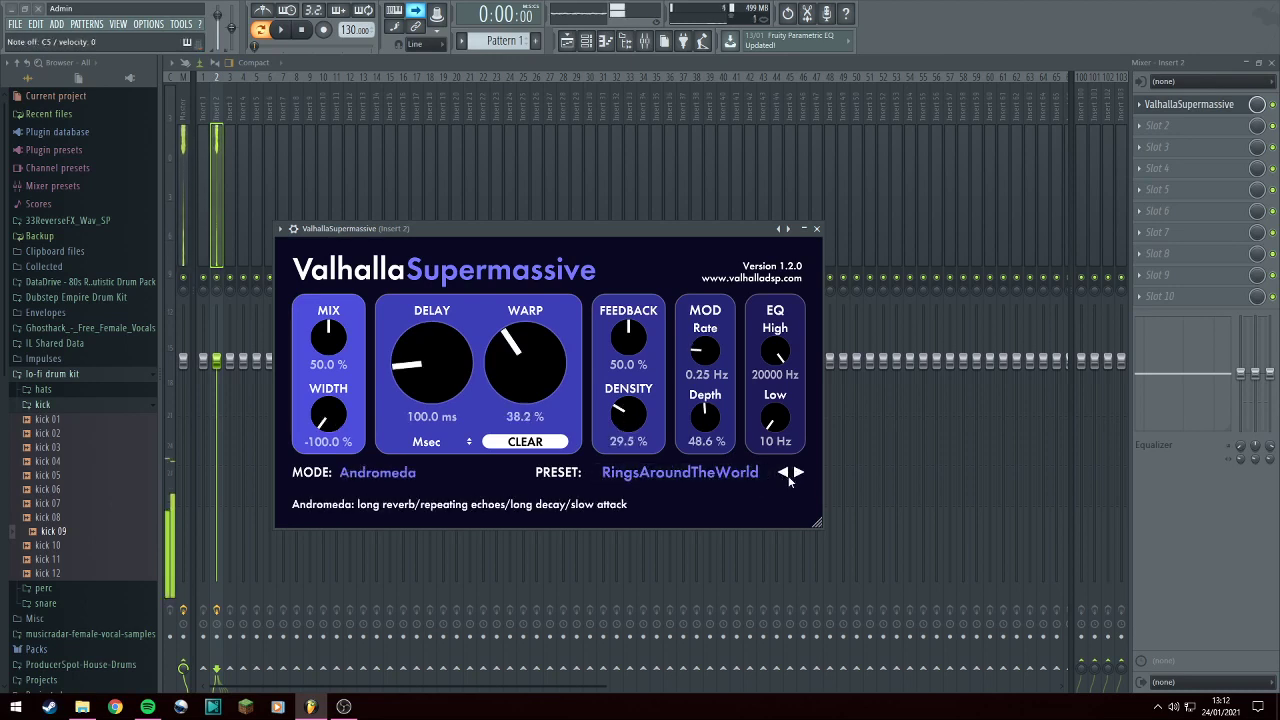
pyautogui.click(783, 472)
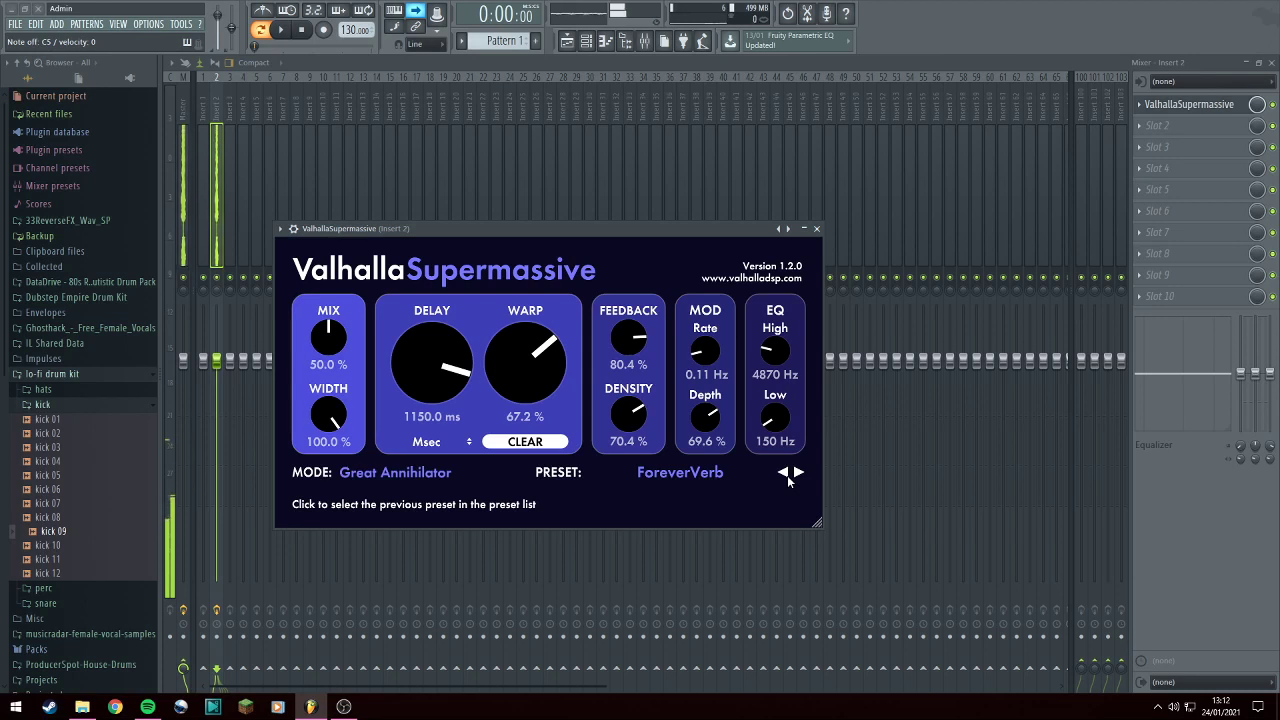
pyautogui.click(786, 474)
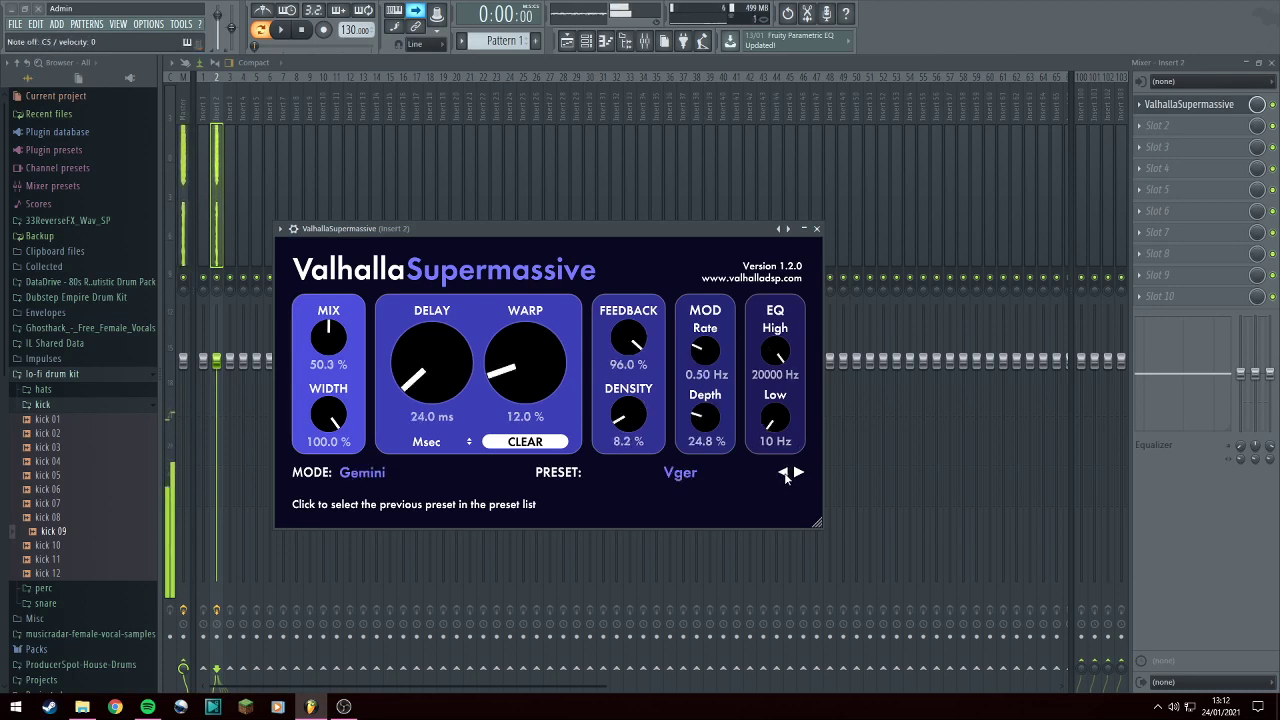
pyautogui.click(784, 473)
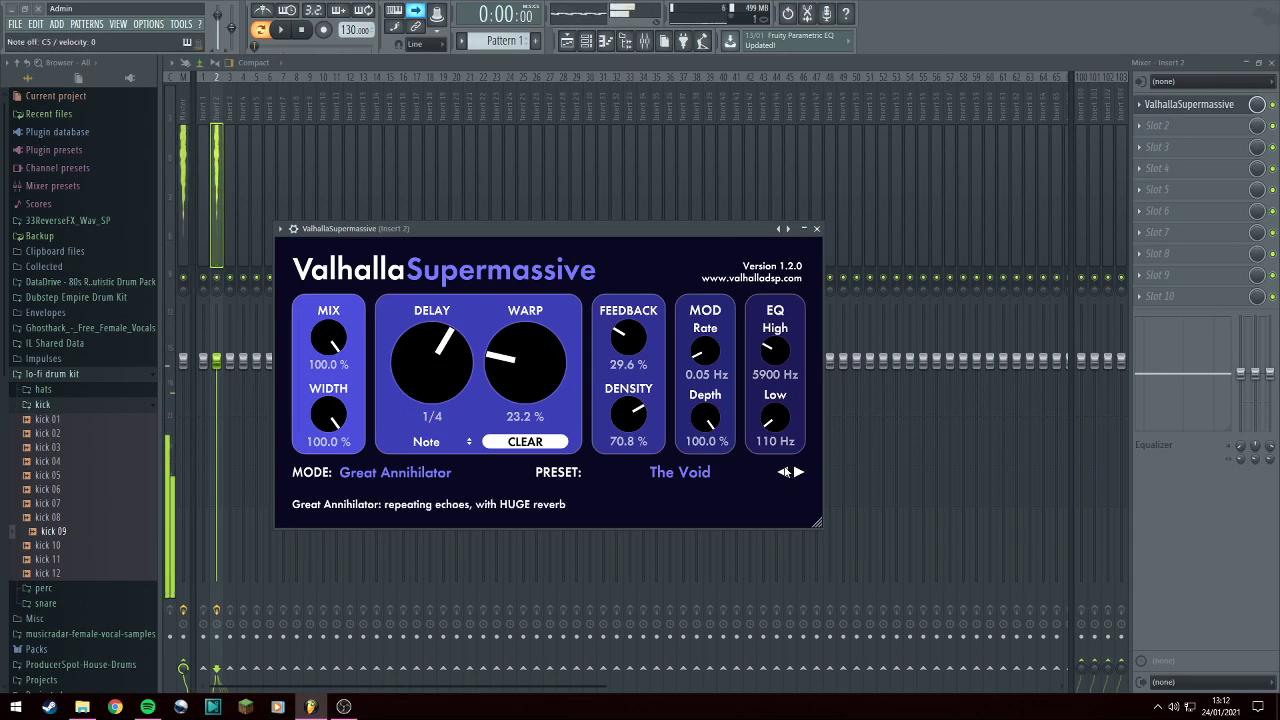
pyautogui.click(785, 474)
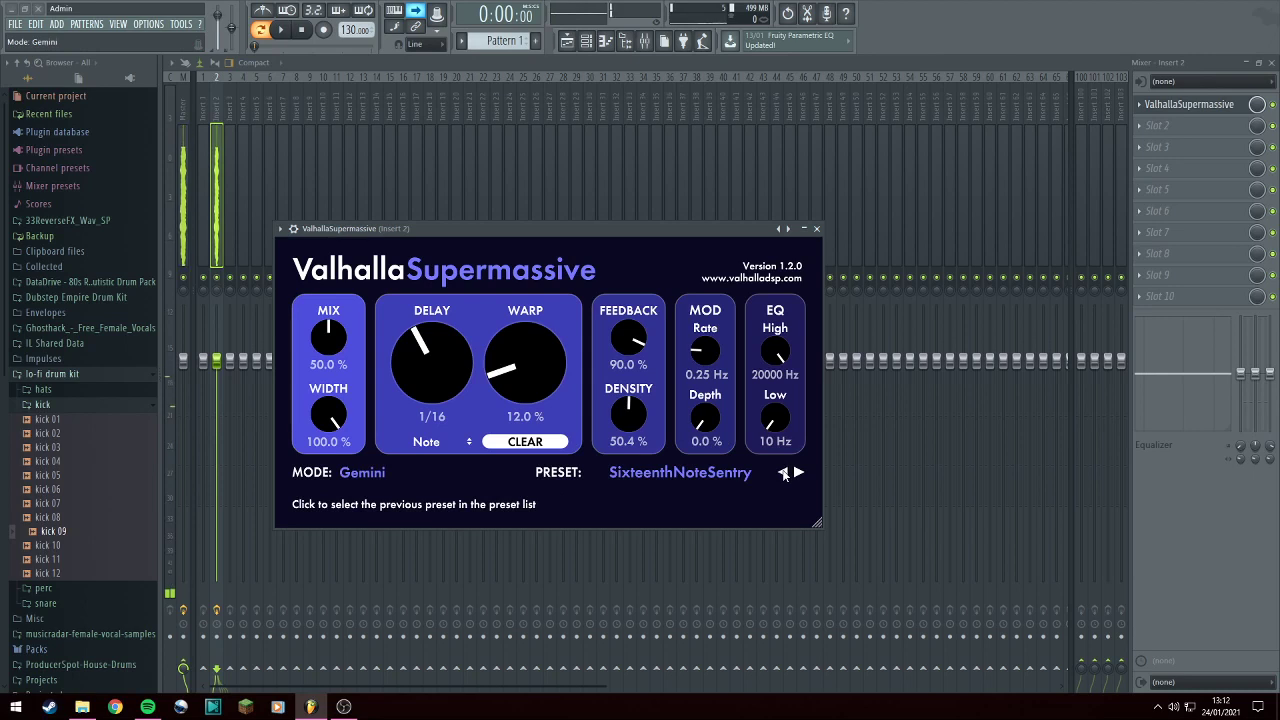
pyautogui.click(785, 474)
pyautogui.click(785, 474)
pyautogui.click(785, 474)
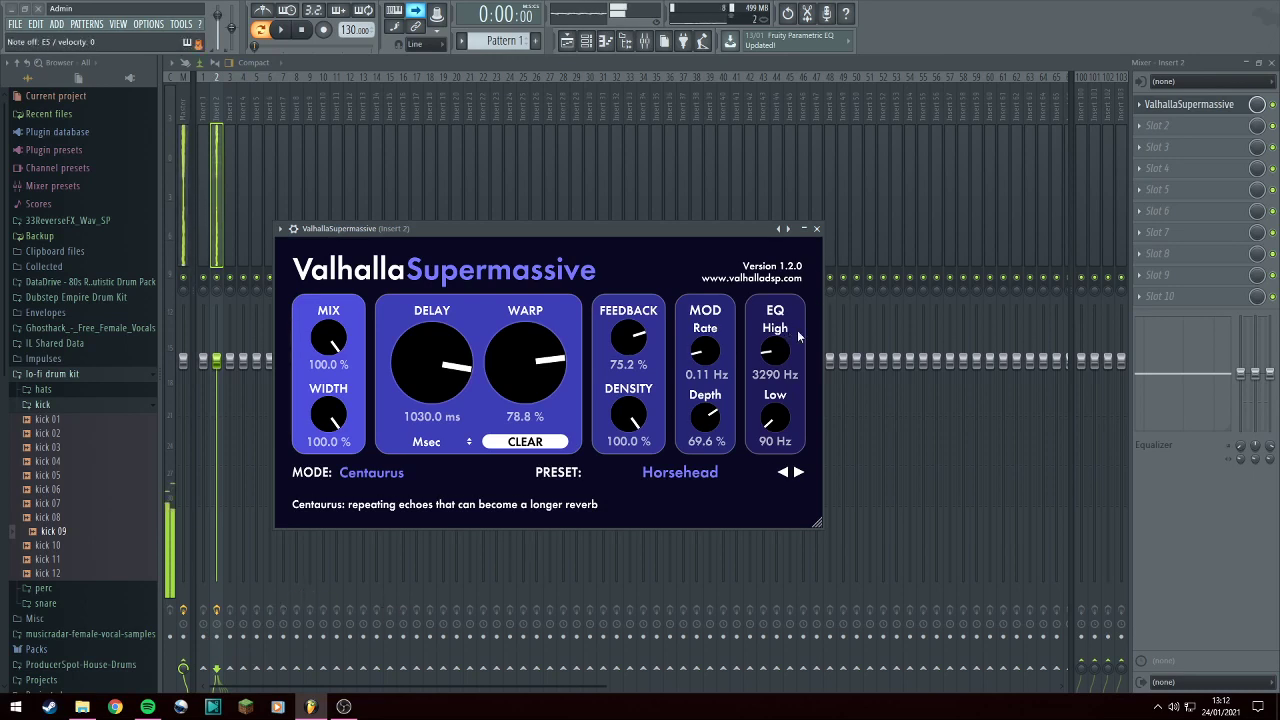
pyautogui.click(806, 230)
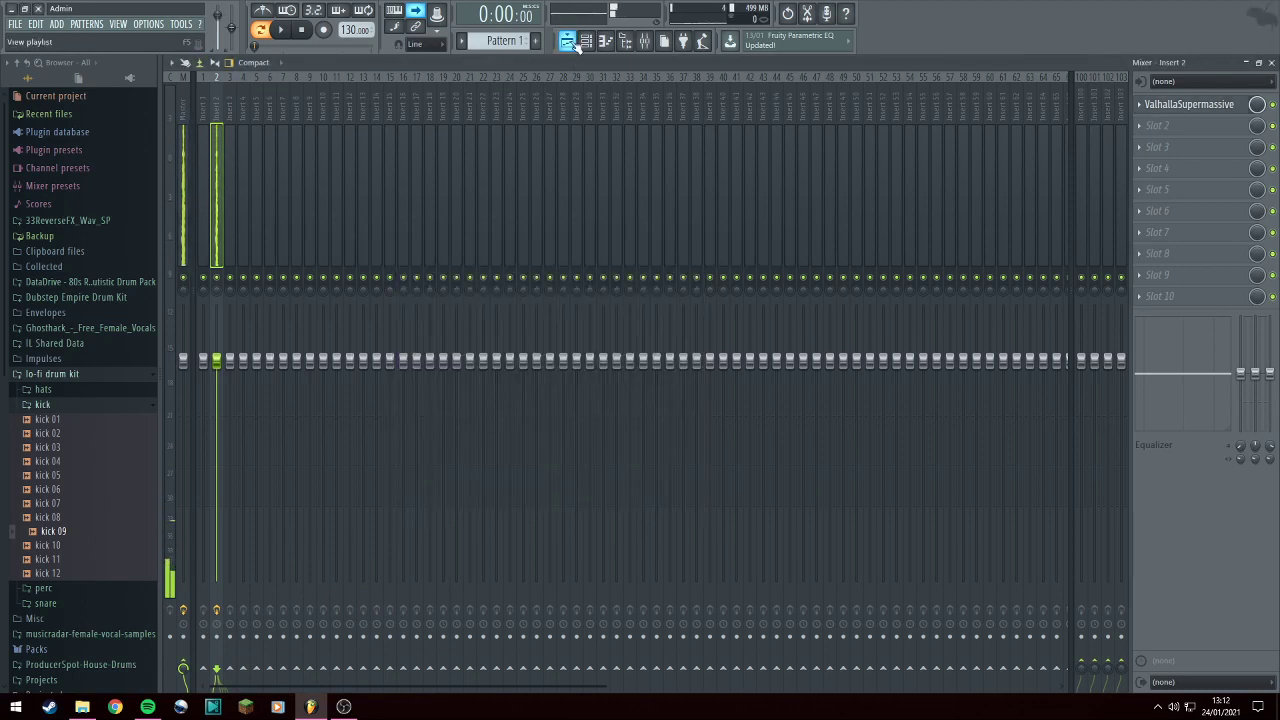
# Delete the Hat and Snare channels from the channel rack, leaving only Sea and wind and Warmth.
pyautogui.click(572, 44)
pyautogui.click(586, 41)
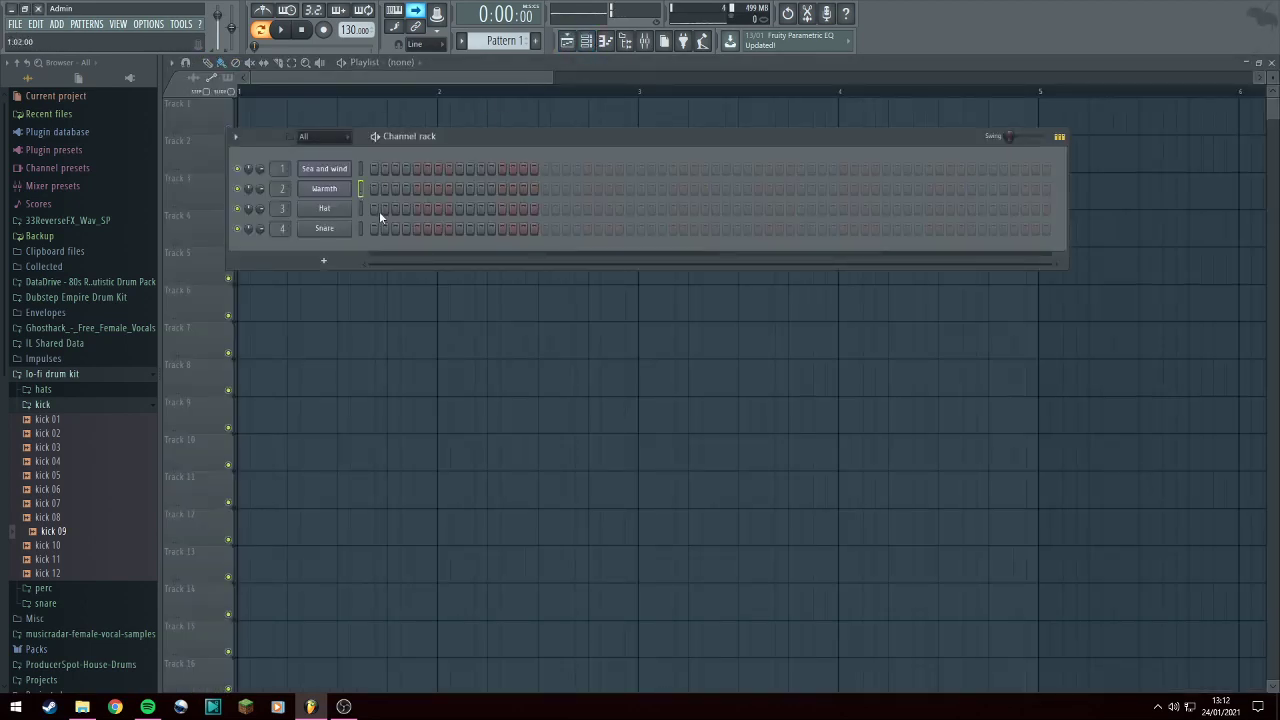
pyautogui.rightClick(350, 215)
pyautogui.click(405, 335)
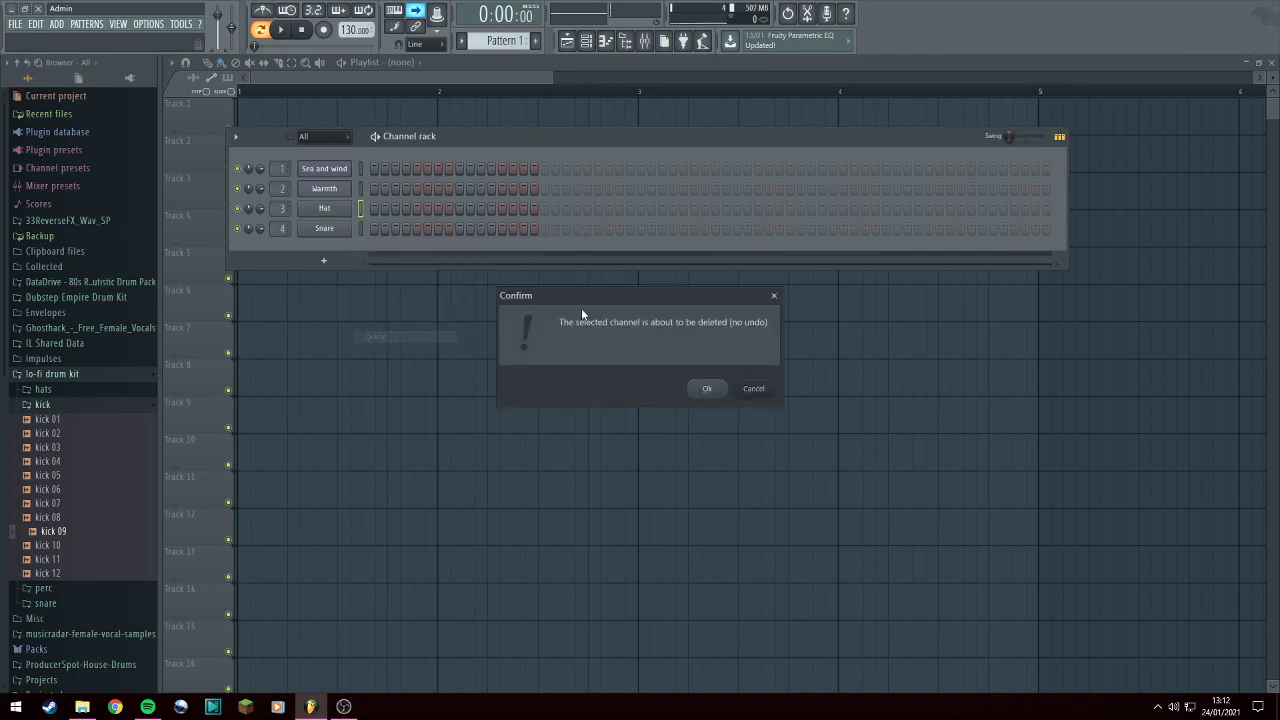
pyautogui.click(722, 389)
pyautogui.rightClick(330, 208)
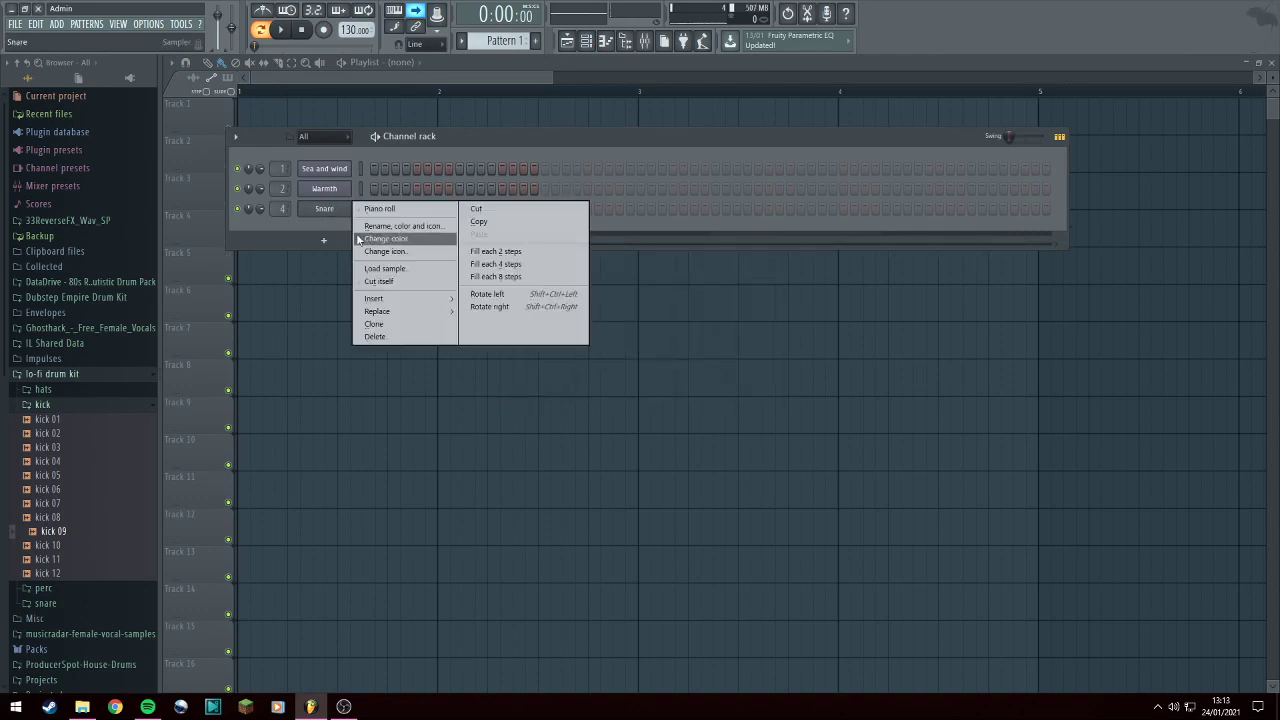
pyautogui.click(440, 337)
pyautogui.click(710, 389)
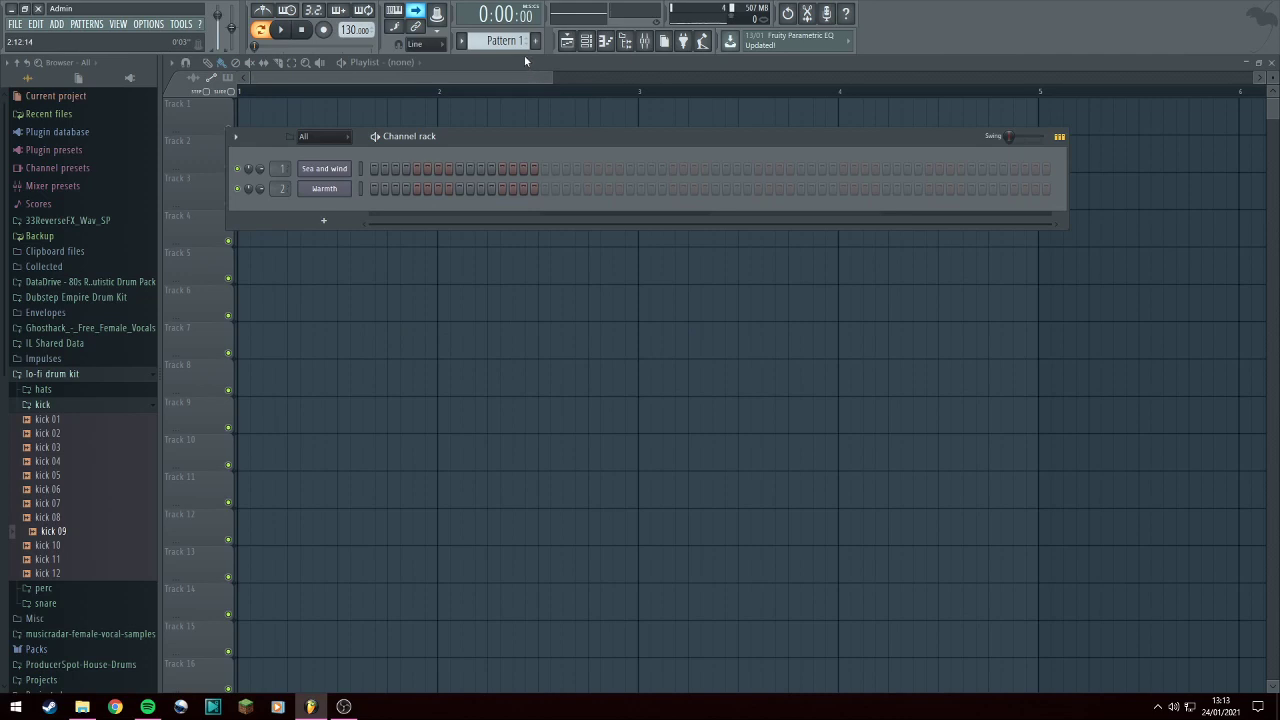
# Place a Pattern 1 clip on Track 1 of the playlist, starting at bar 1.
pyautogui.rightClick(333, 176)
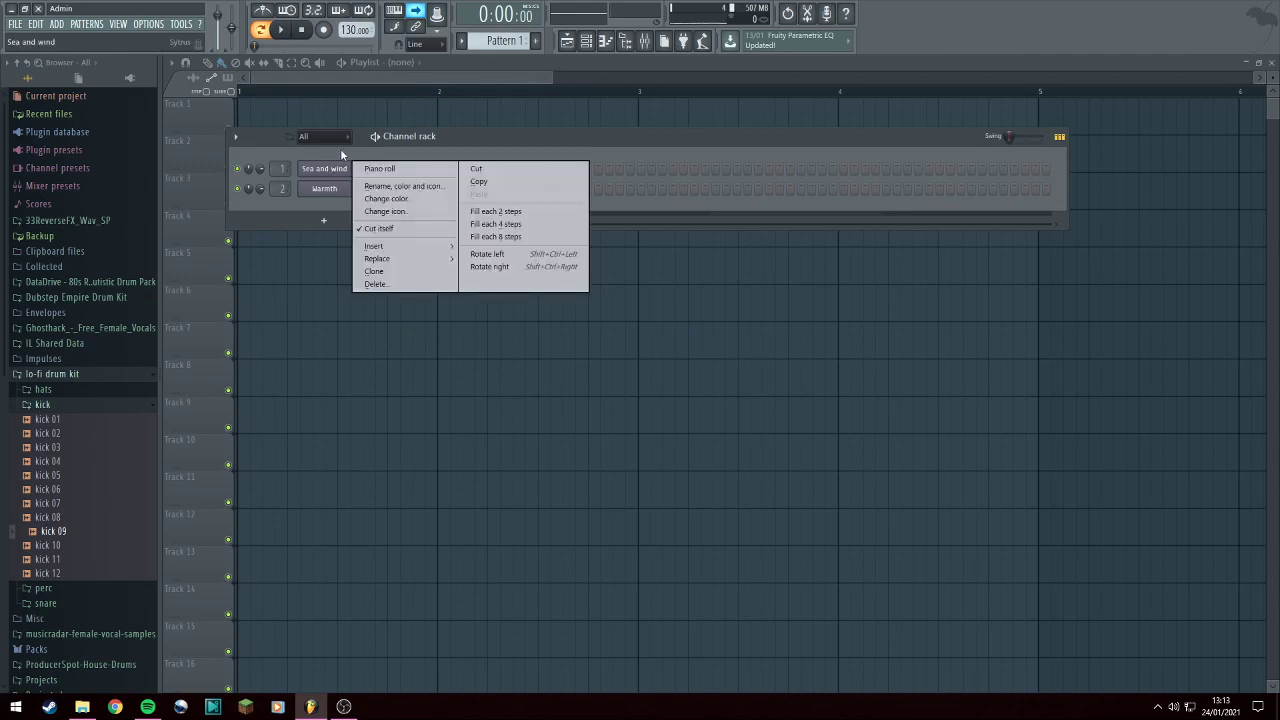
pyautogui.click(341, 149)
pyautogui.click(376, 115)
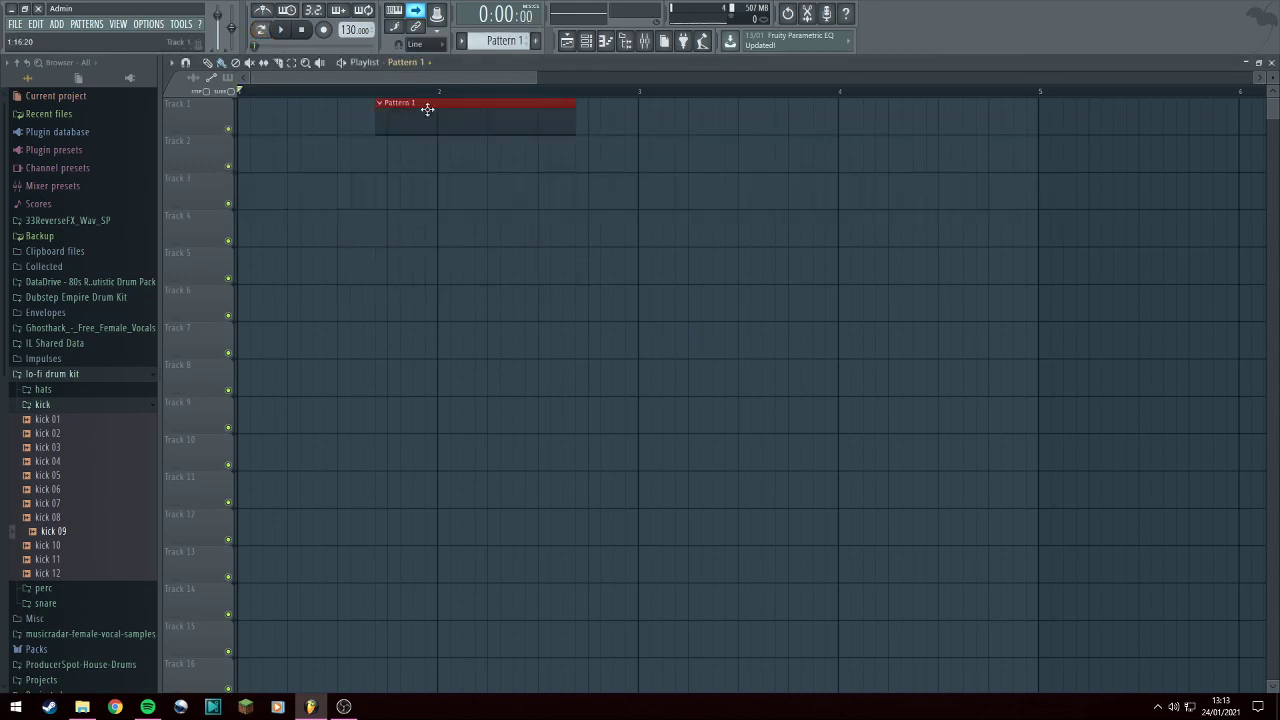
pyautogui.moveTo(426, 106); pyautogui.dragTo(289, 106)
# In the Warmth channel's piano roll, draw a C5, E5 and G5 chord at the start of bar 1.
pyautogui.click(604, 42)
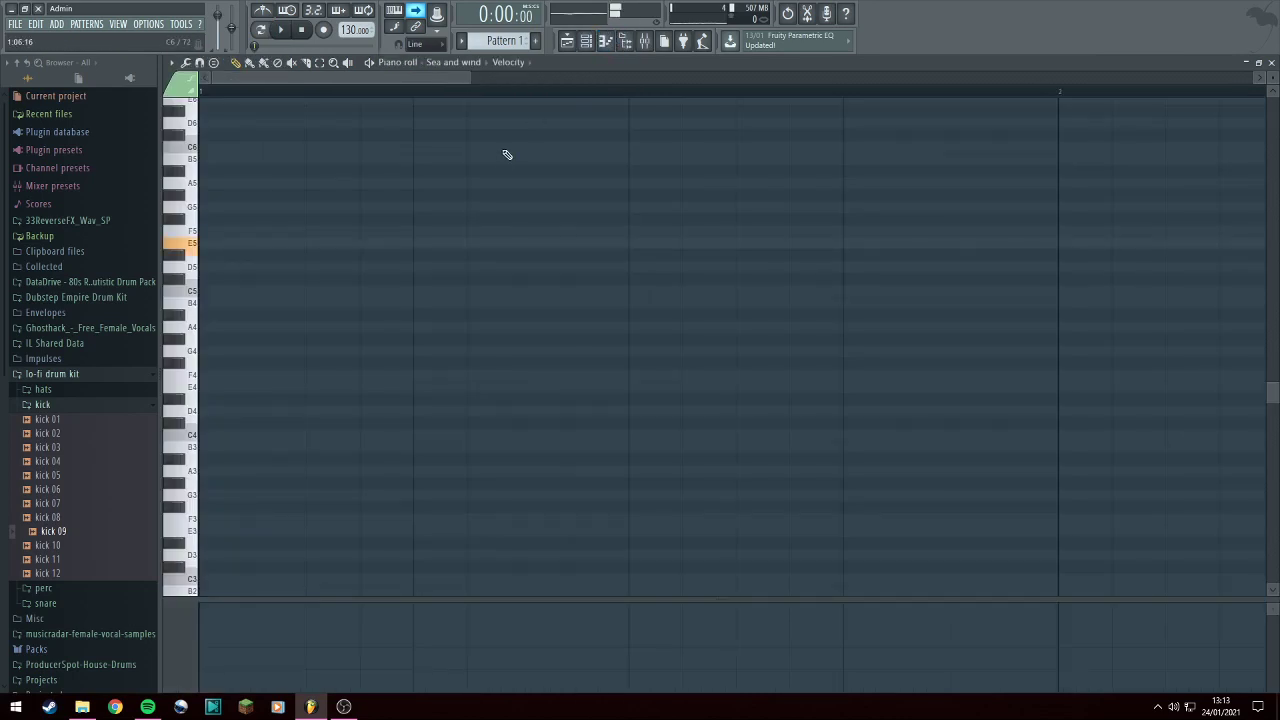
pyautogui.click(458, 68)
pyautogui.click(466, 104)
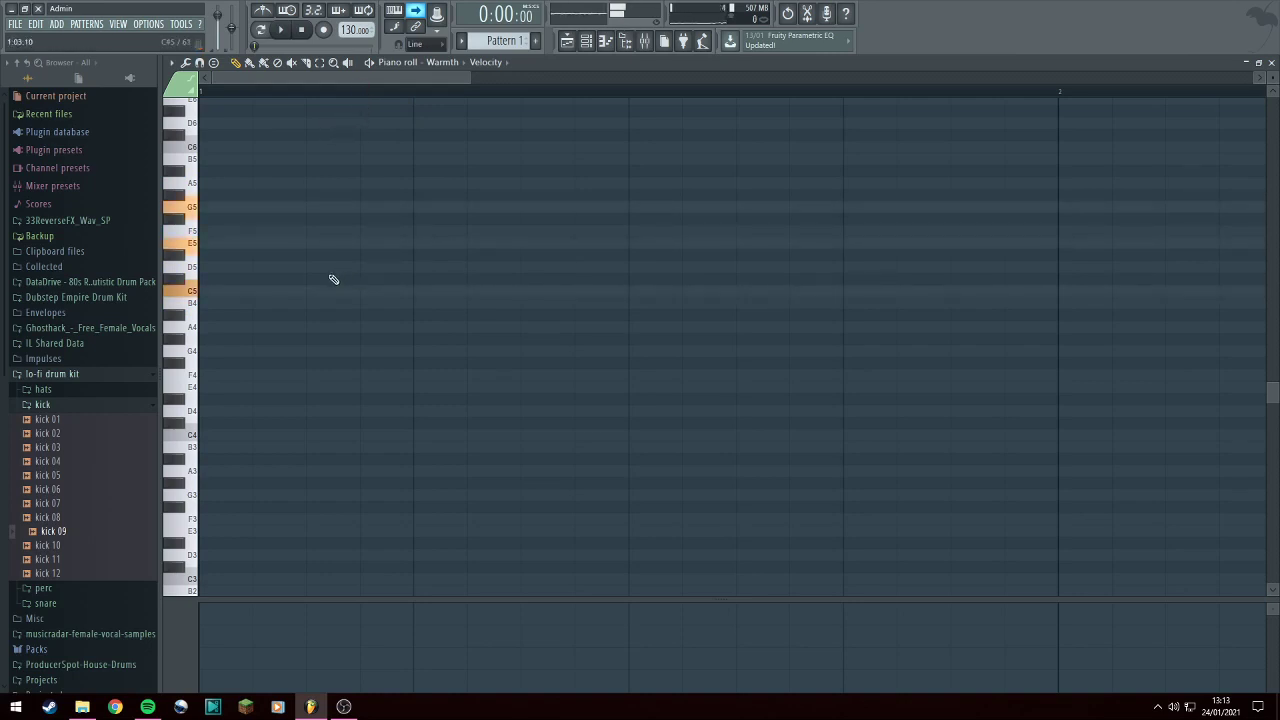
pyautogui.click(213, 294)
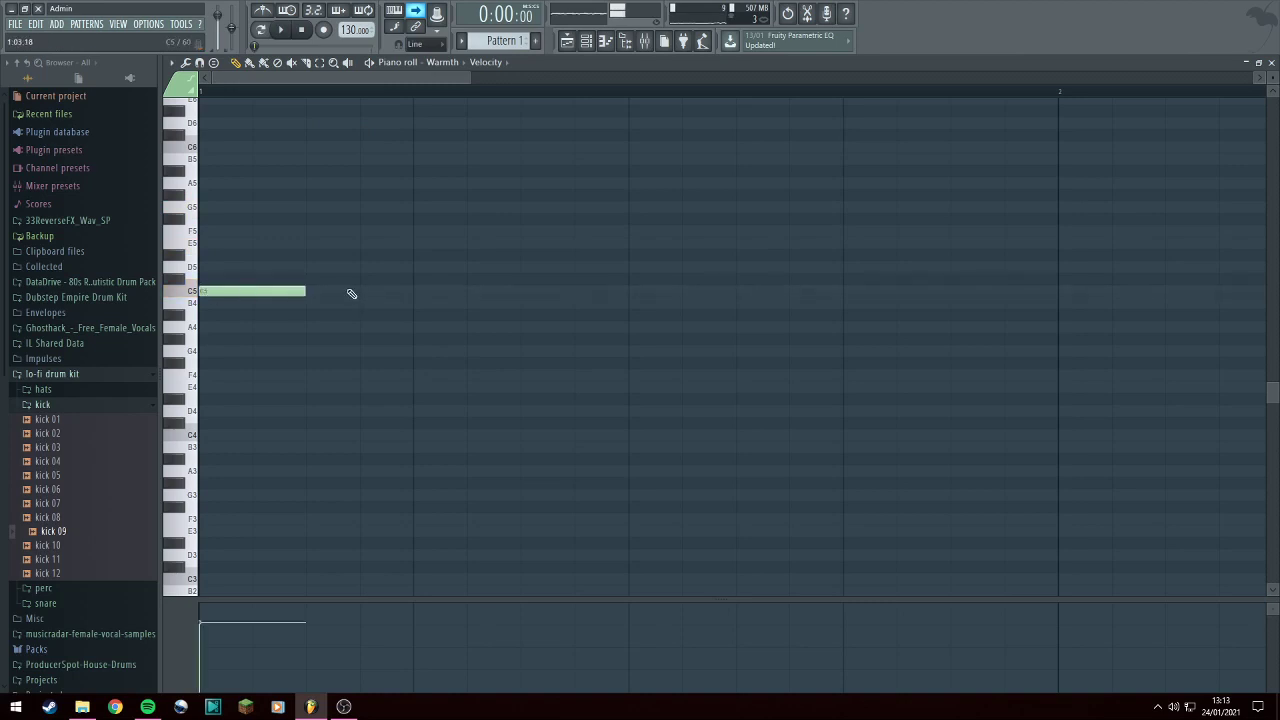
pyautogui.click(207, 244)
pyautogui.click(209, 207)
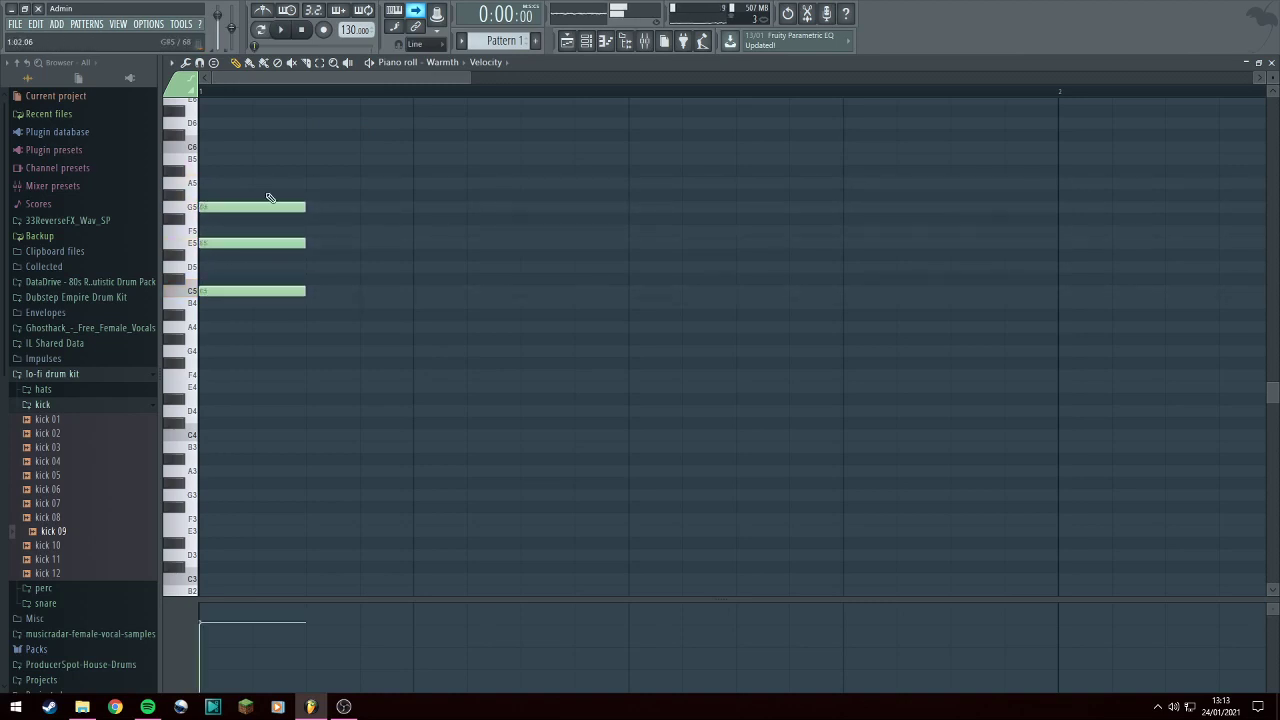
# Add A5 notes on beats 2 and 3 and a C6 note on beat 4, and play the pattern back.
pyautogui.click(416, 183)
pyautogui.click(645, 183)
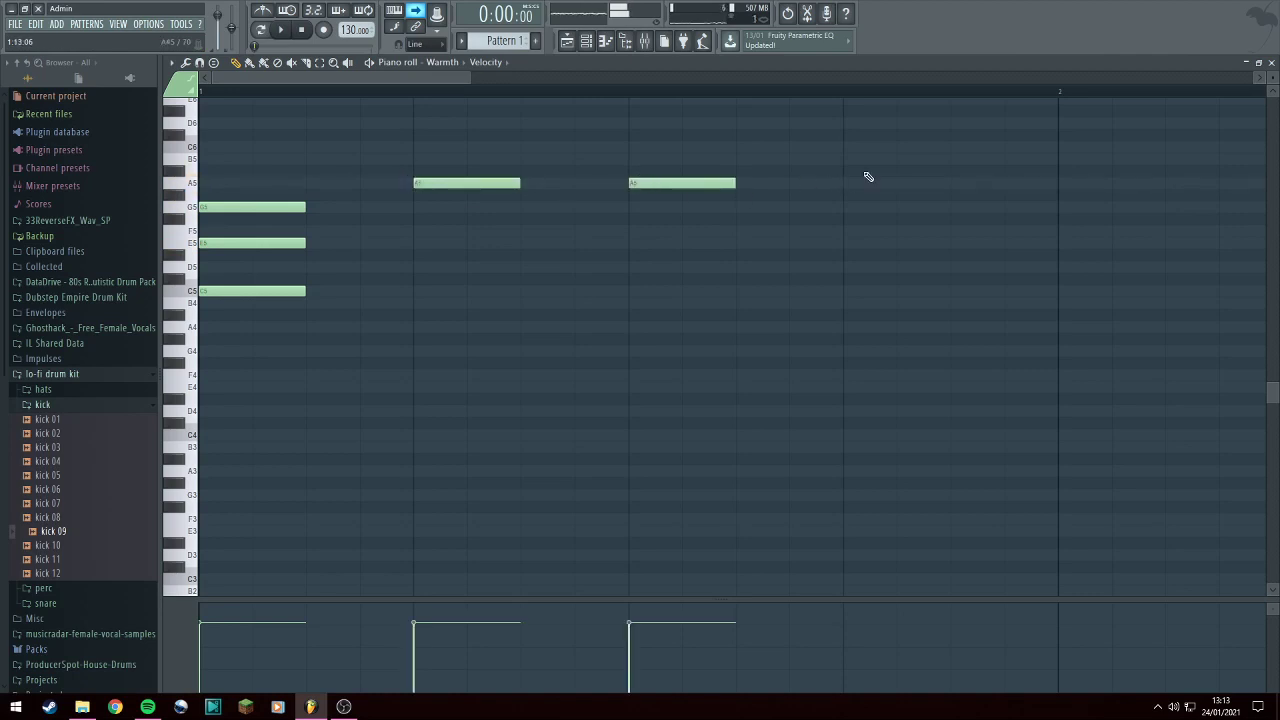
pyautogui.click(862, 147)
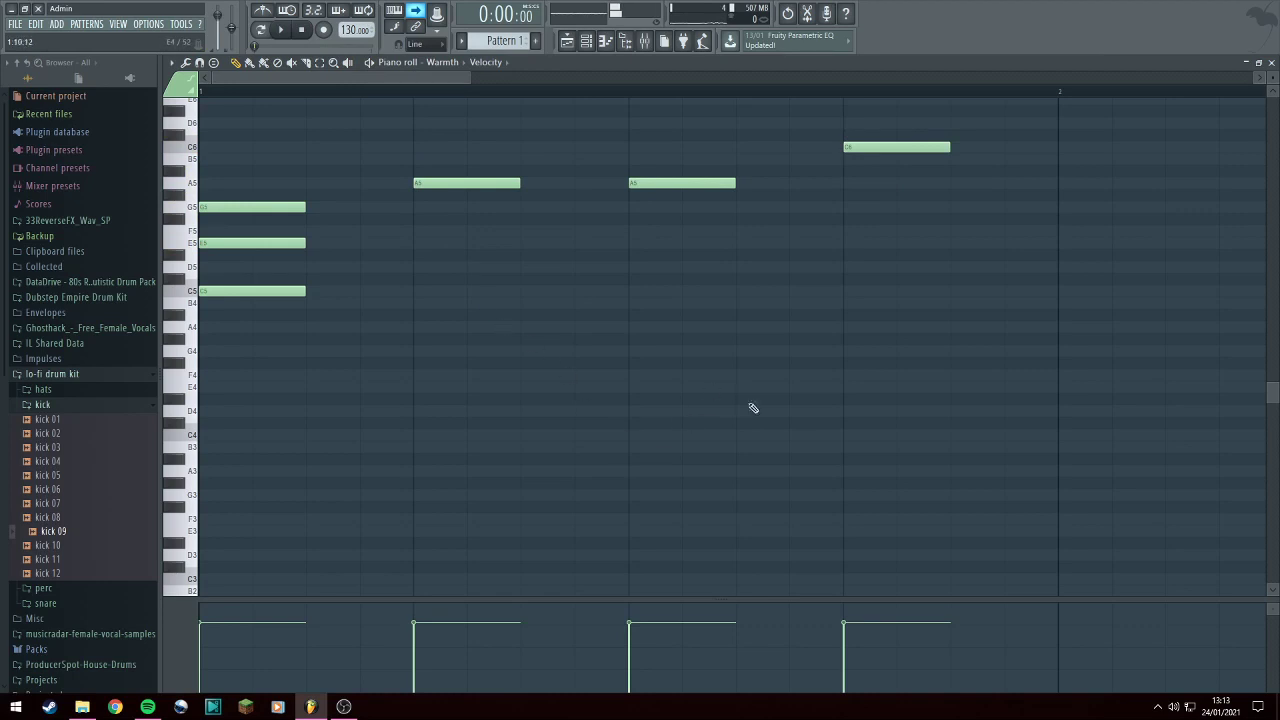
pyautogui.scroll(-5, 952, 349)
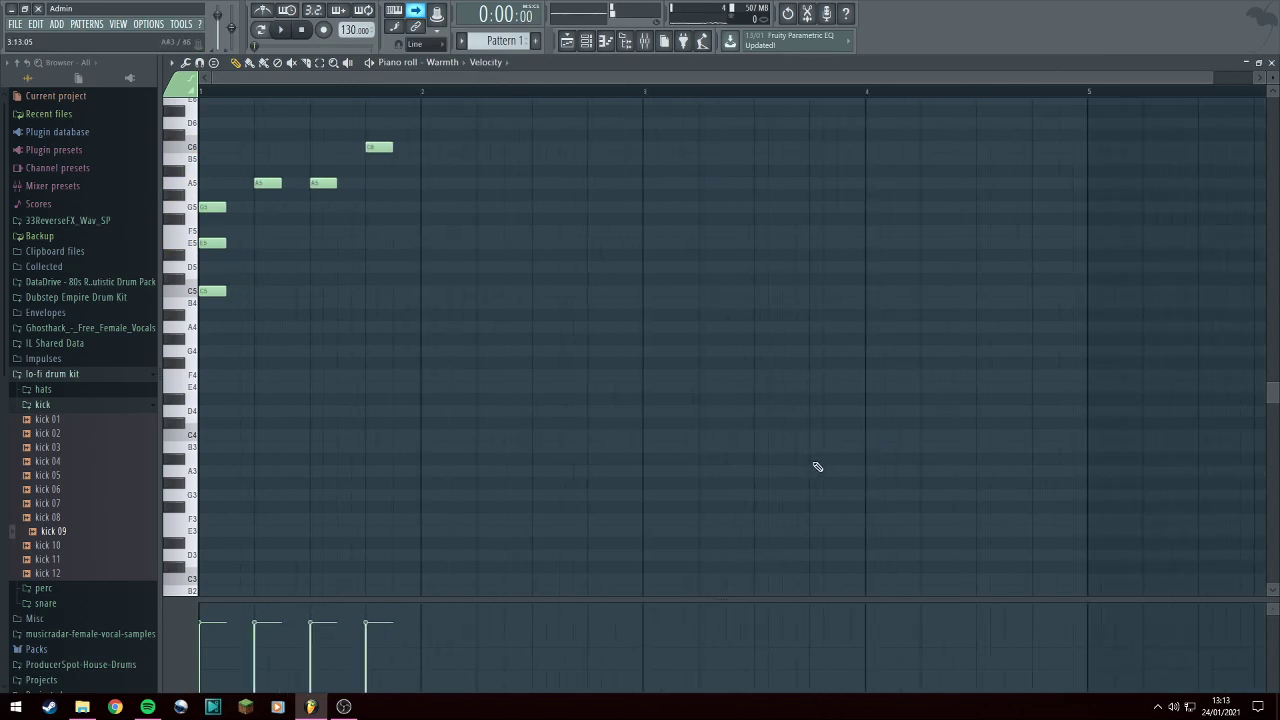
pyautogui.press('space')
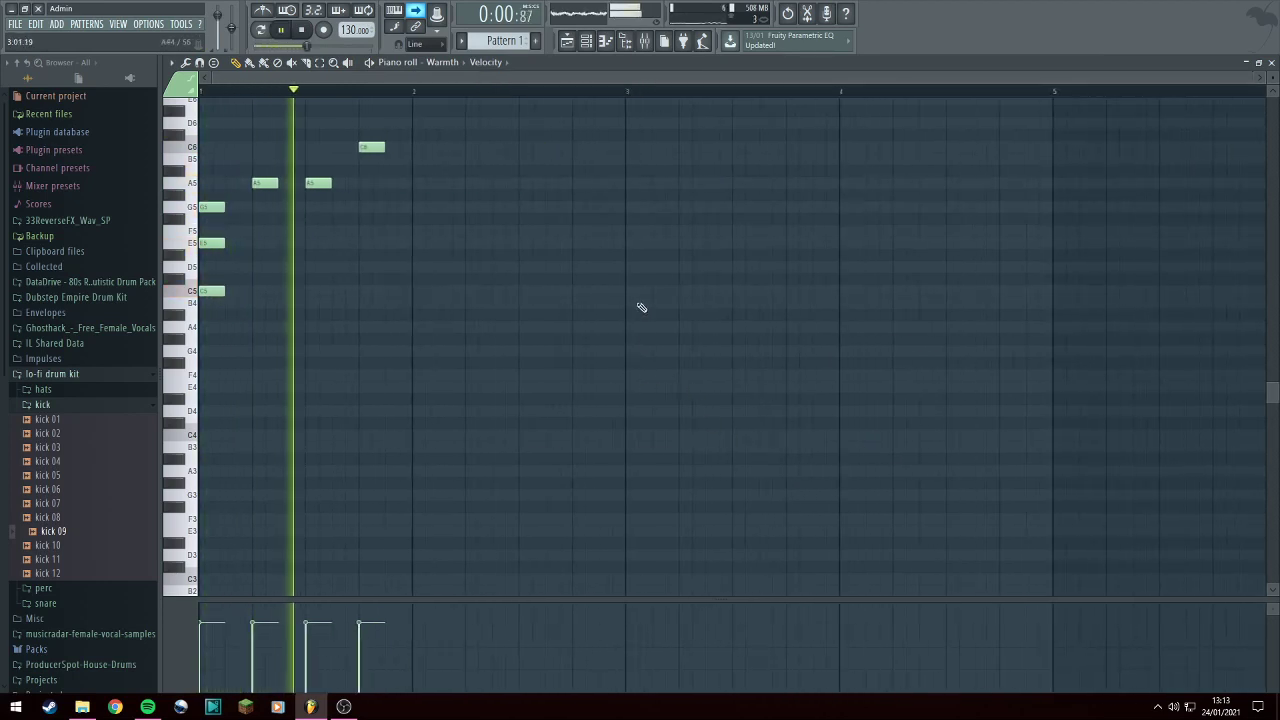
pyautogui.press('space')
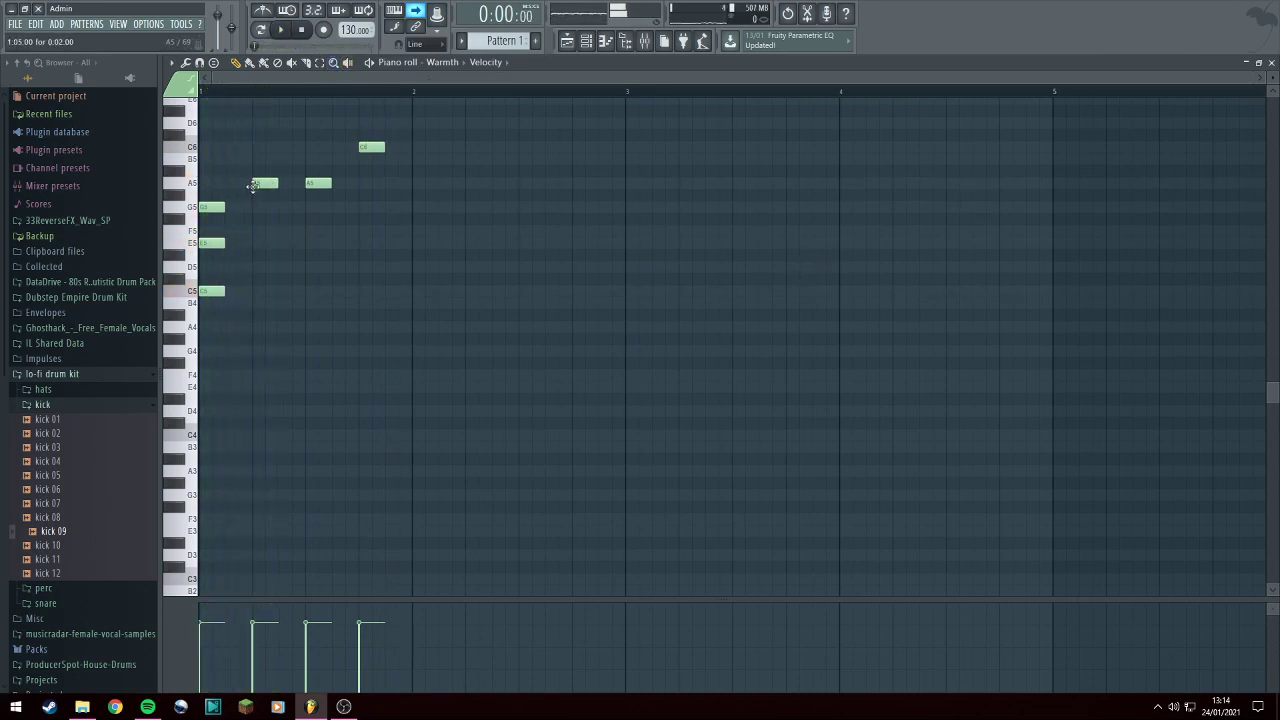
# Move the two A5 notes to the starts of bars 2 and 3, and the C6 note to bar 4.
pyautogui.moveTo(259, 183); pyautogui.dragTo(420, 184)
pyautogui.moveTo(317, 183); pyautogui.dragTo(637, 180)
pyautogui.moveTo(371, 148); pyautogui.dragTo(851, 148)
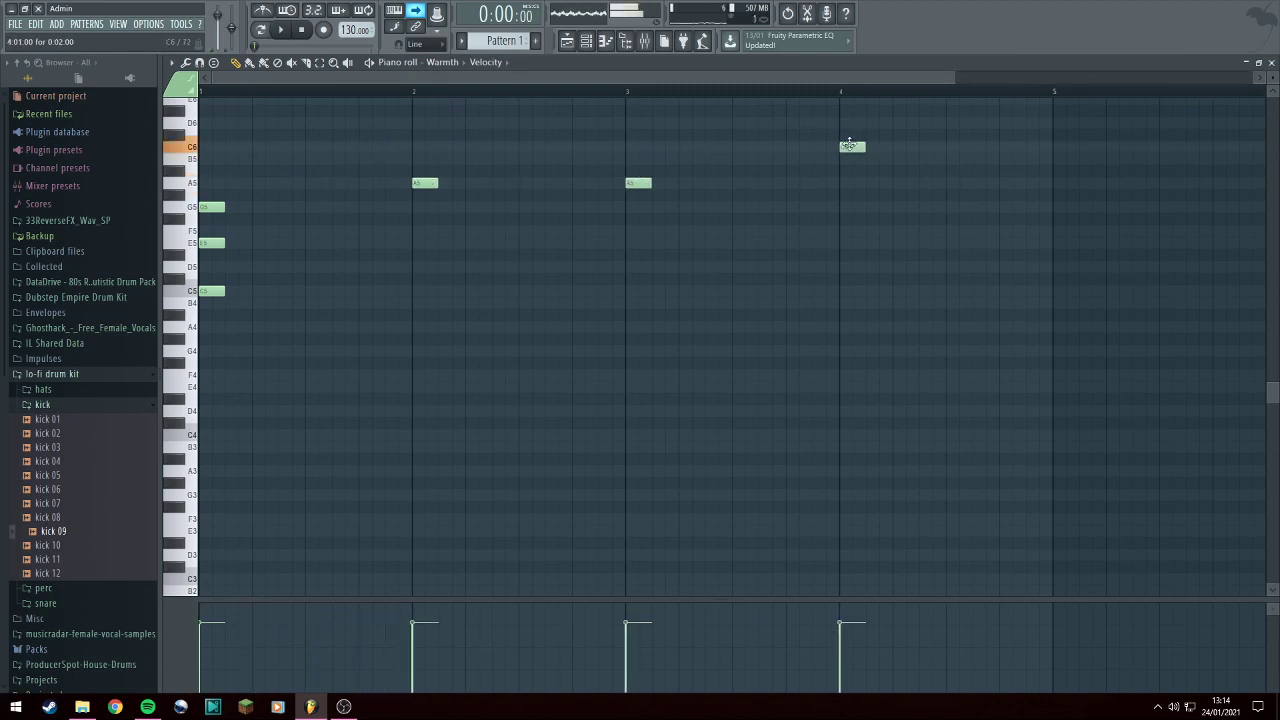
# Play the pattern while viewing the mixer levels, stop playback, and return to the playlist.
pyautogui.click(645, 42)
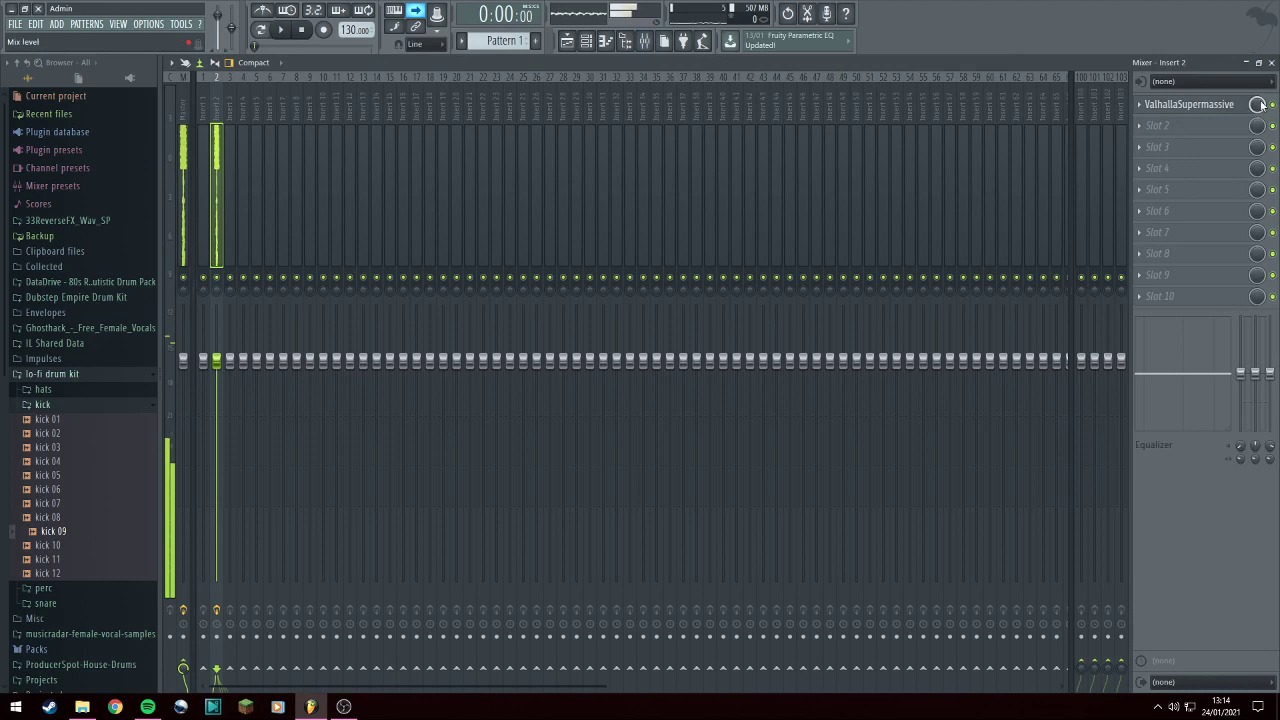
pyautogui.press('space')
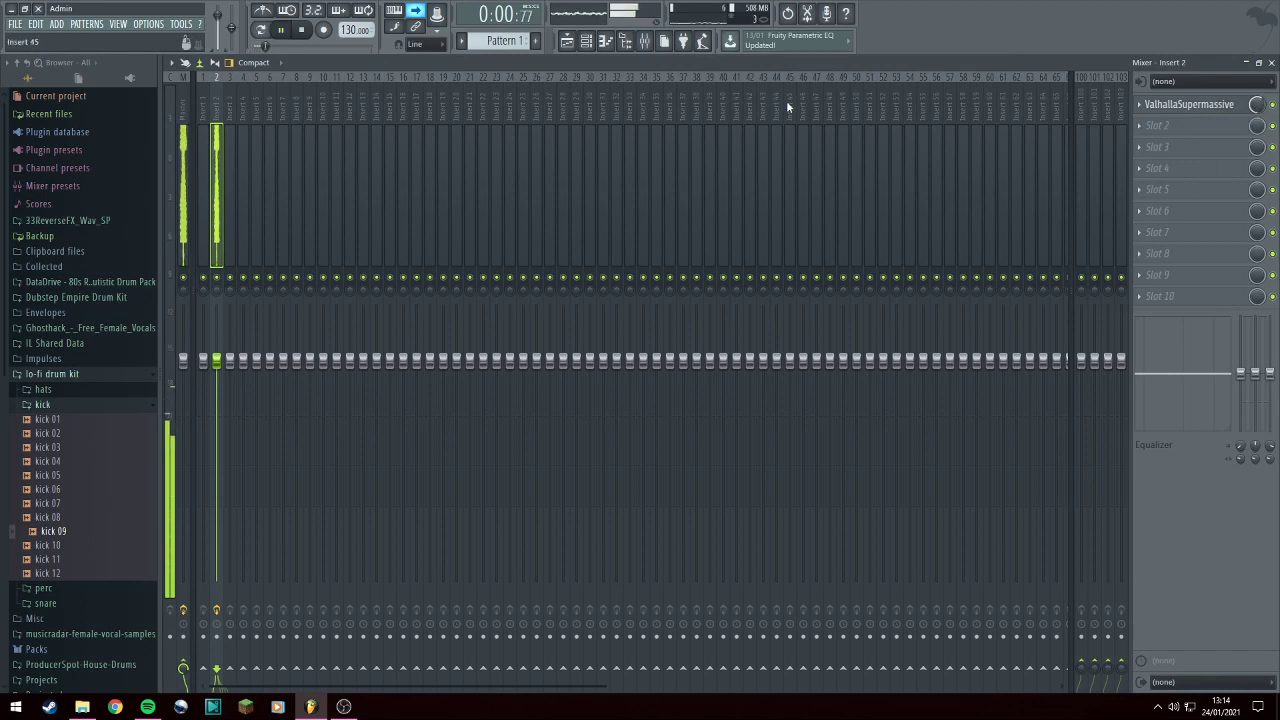
pyautogui.click(302, 31)
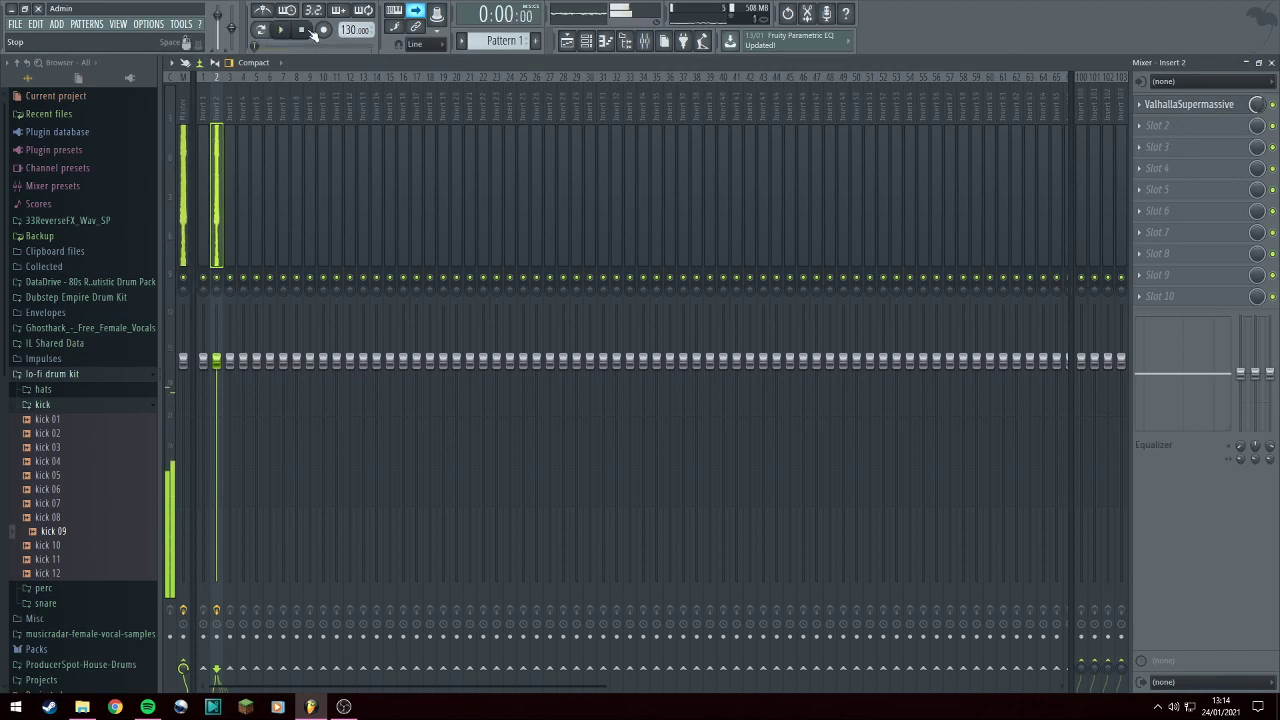
pyautogui.click(578, 44)
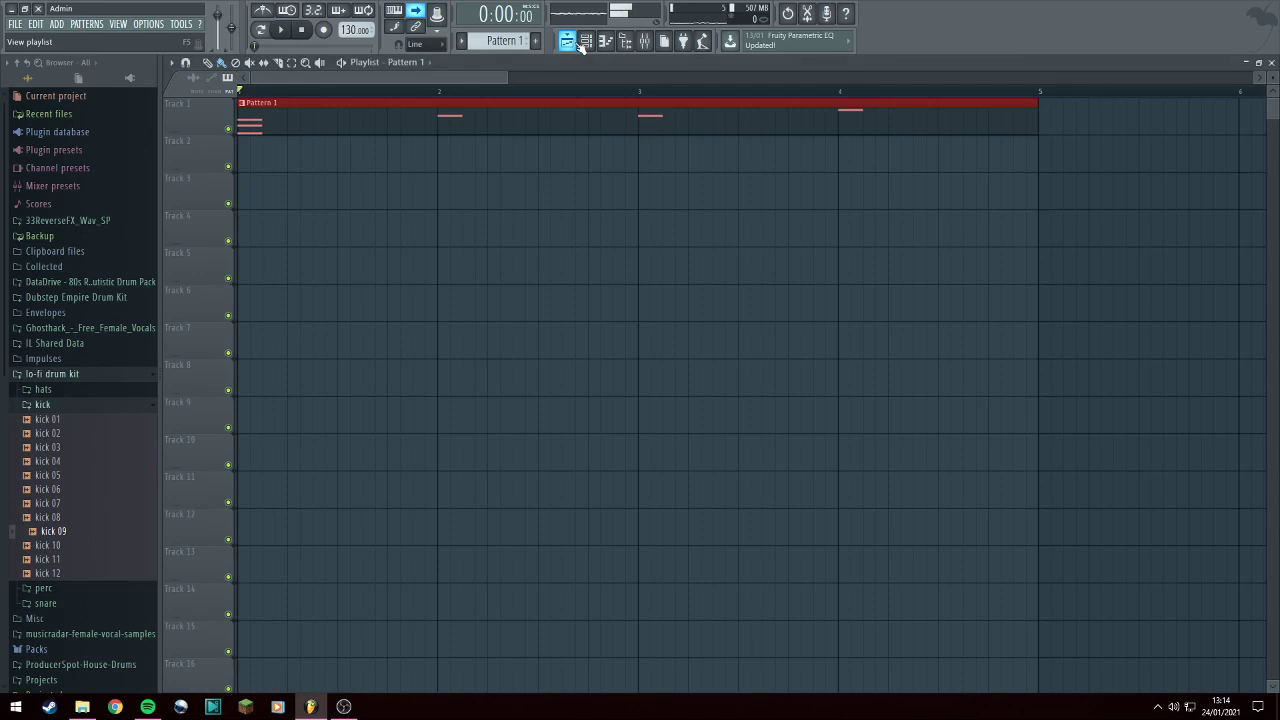
# In the Warmth piano roll, replace the A5 note at bar 2 with a stamped A5, C#6, E6 and G#6 chord starting on the bar line.
pyautogui.doubleClick(549, 117)
pyautogui.click(552, 117)
pyautogui.rightClick(561, 116)
pyautogui.scroll(-3, 352, 287)
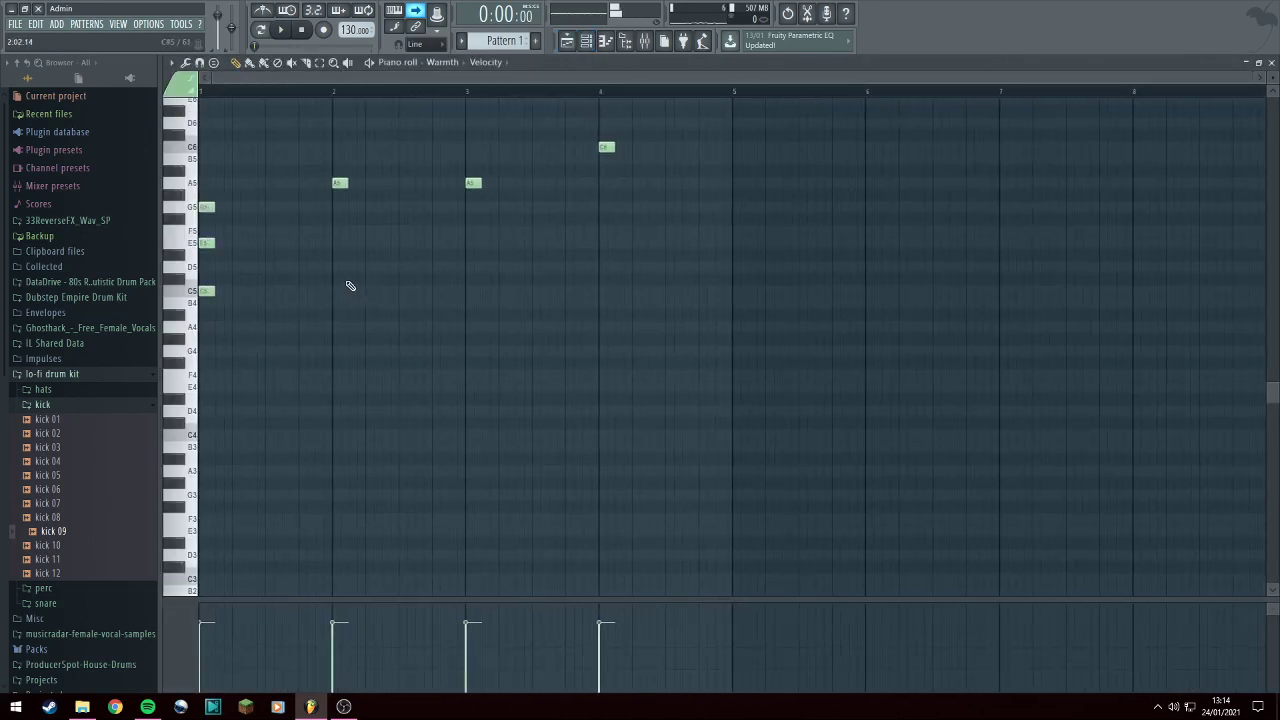
pyautogui.scroll(3, 369, 268)
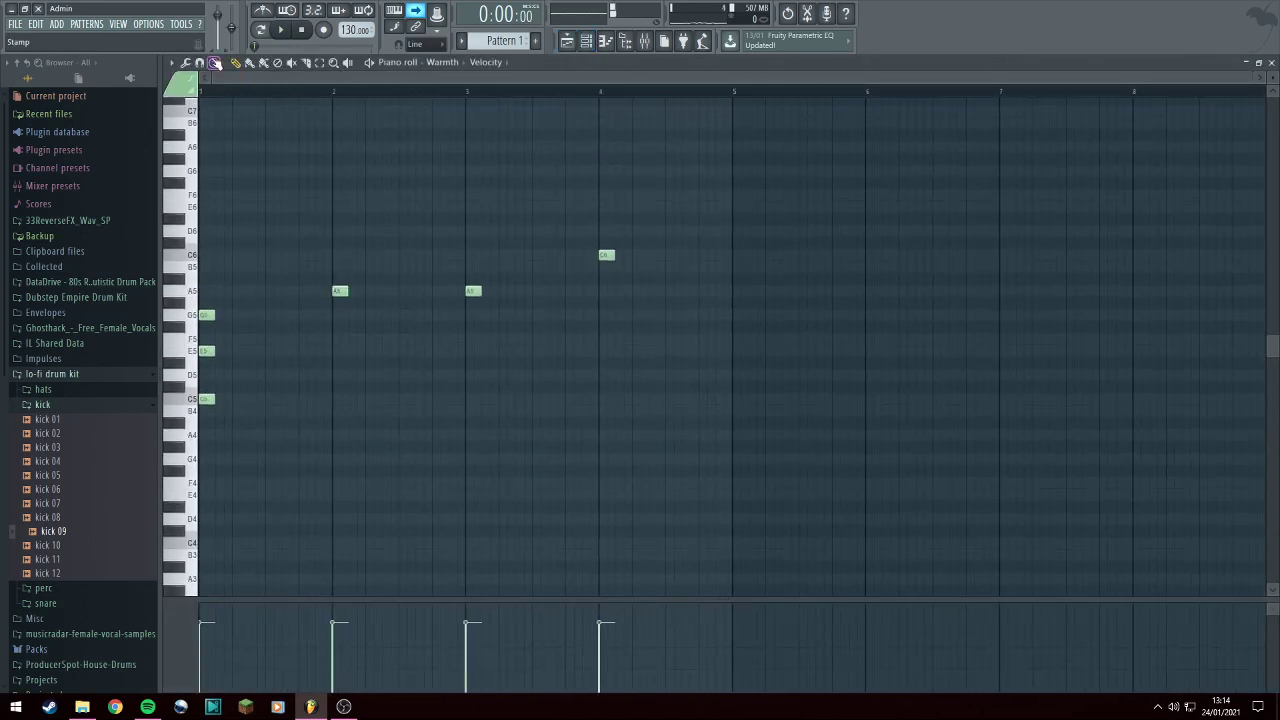
pyautogui.click(214, 62)
pyautogui.click(264, 162)
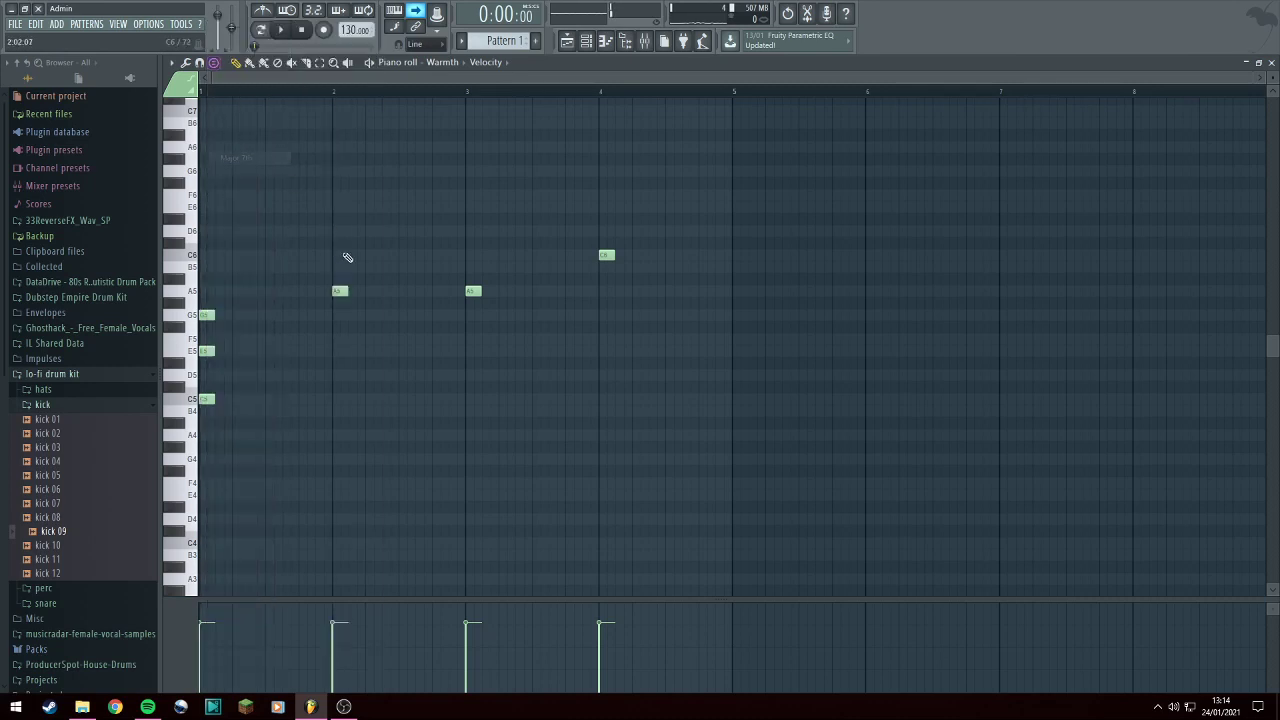
pyautogui.click(340, 292)
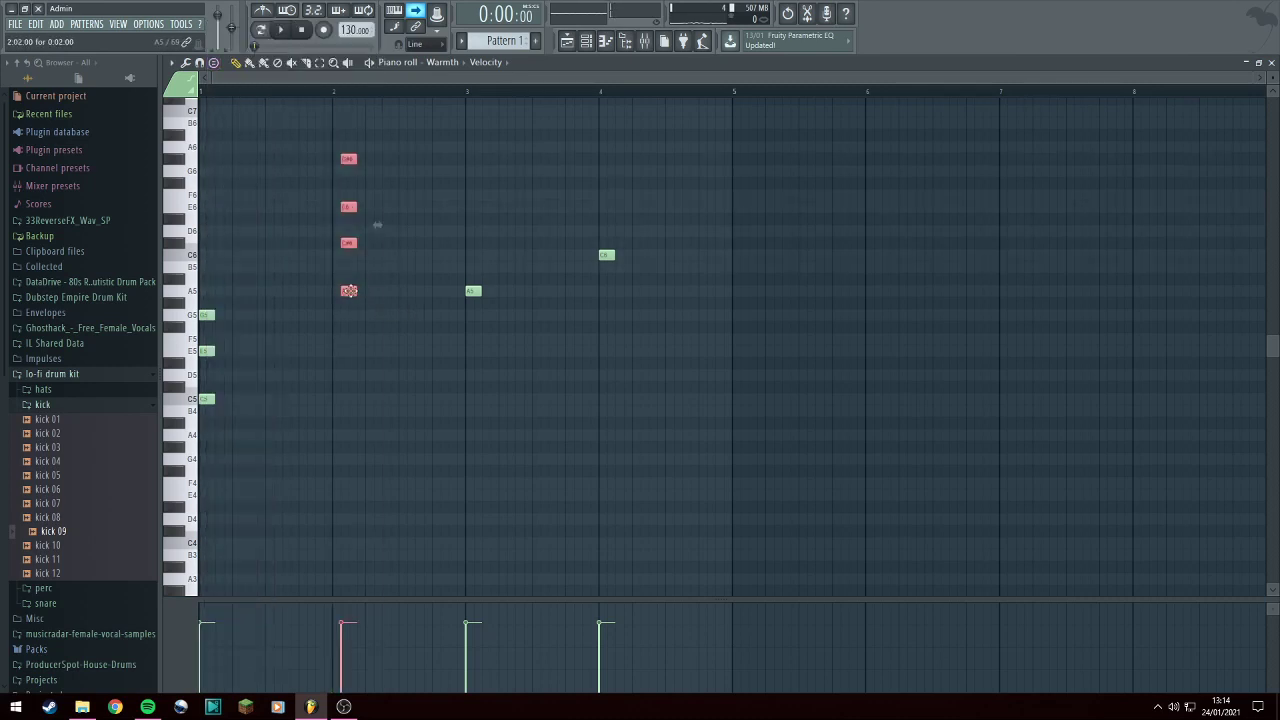
pyautogui.moveTo(348, 290); pyautogui.dragTo(340, 290)
# Play the pattern, delete the G#6 note from the bar 2 chord, and audition the remaining three notes.
pyautogui.press('space')
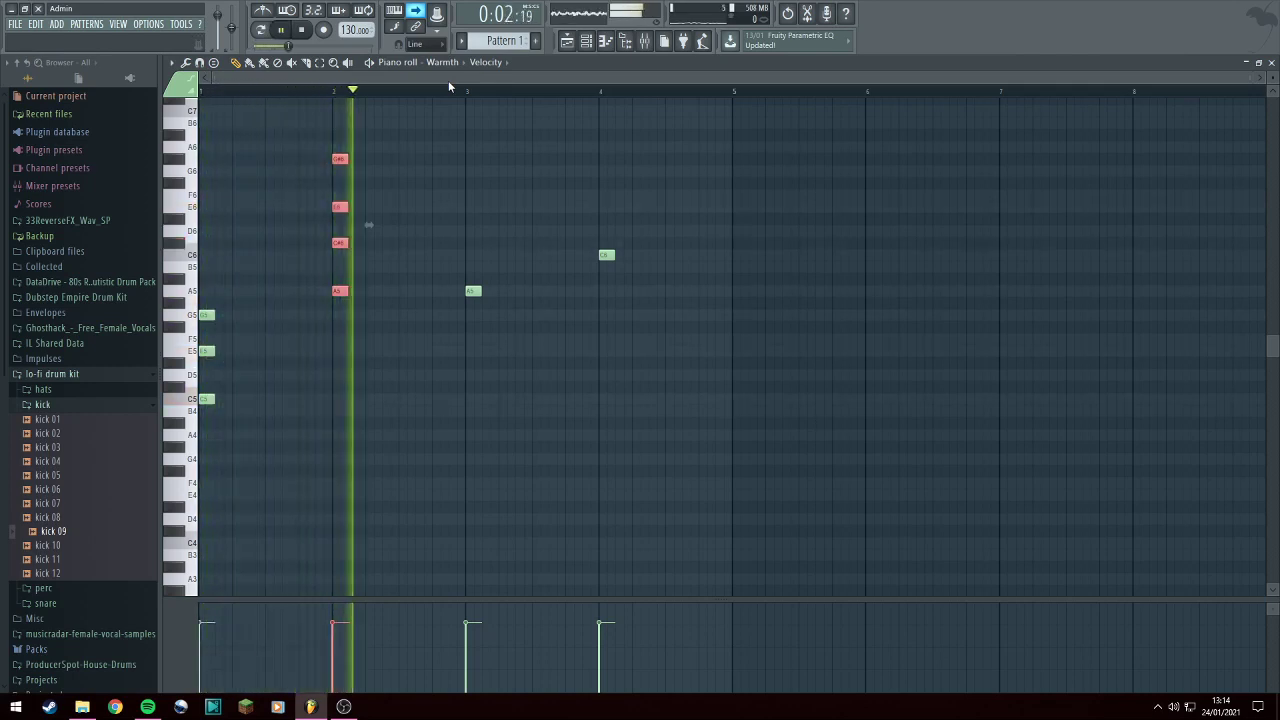
pyautogui.press('space')
pyautogui.rightClick(341, 160)
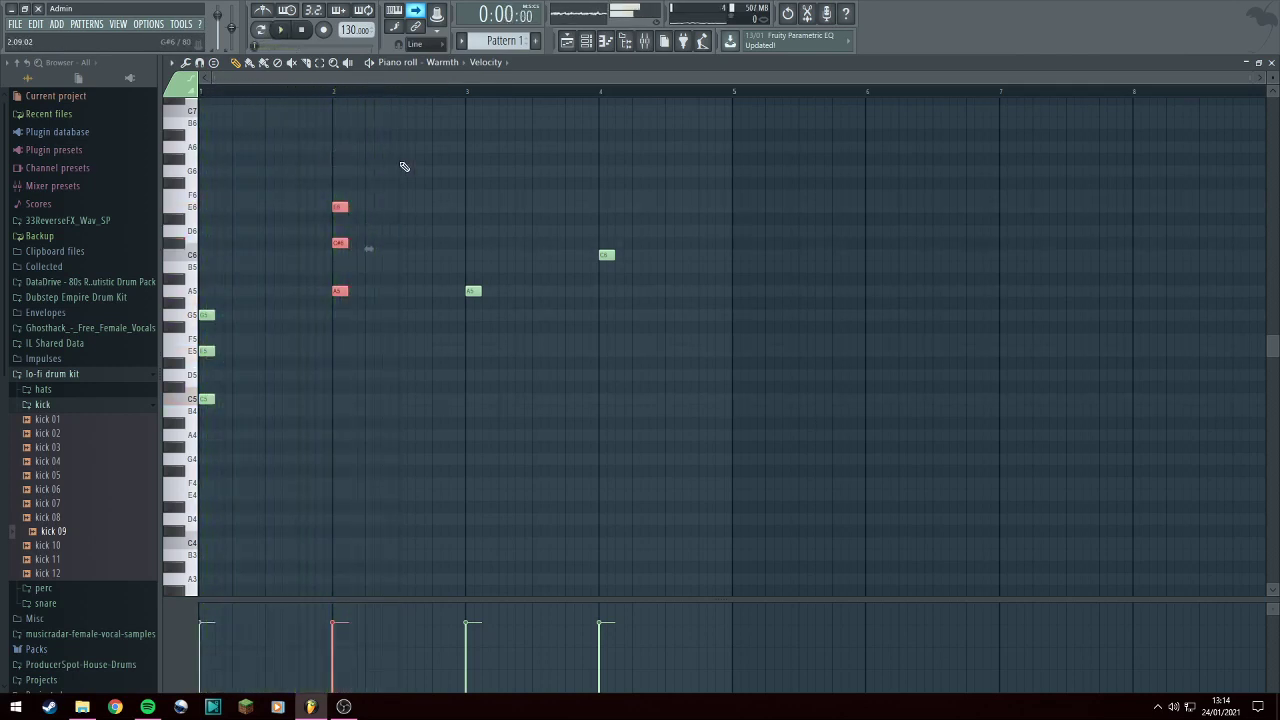
pyautogui.press('space')
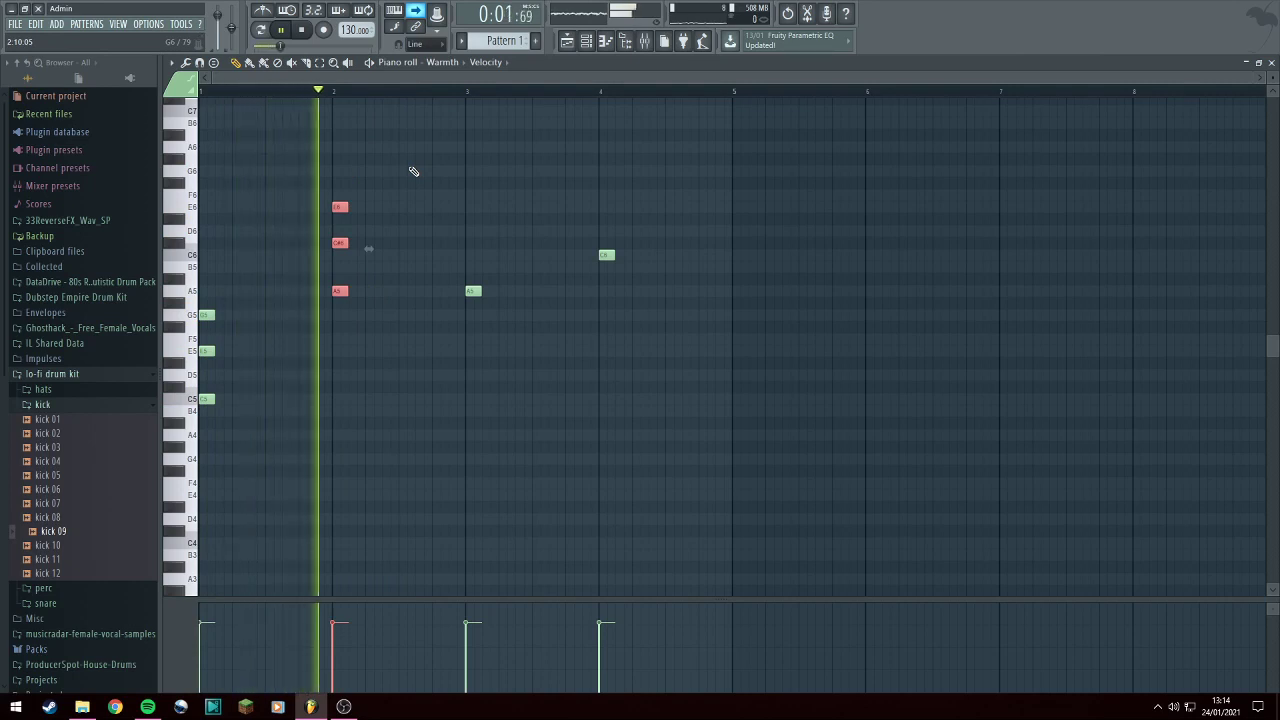
pyautogui.press('space')
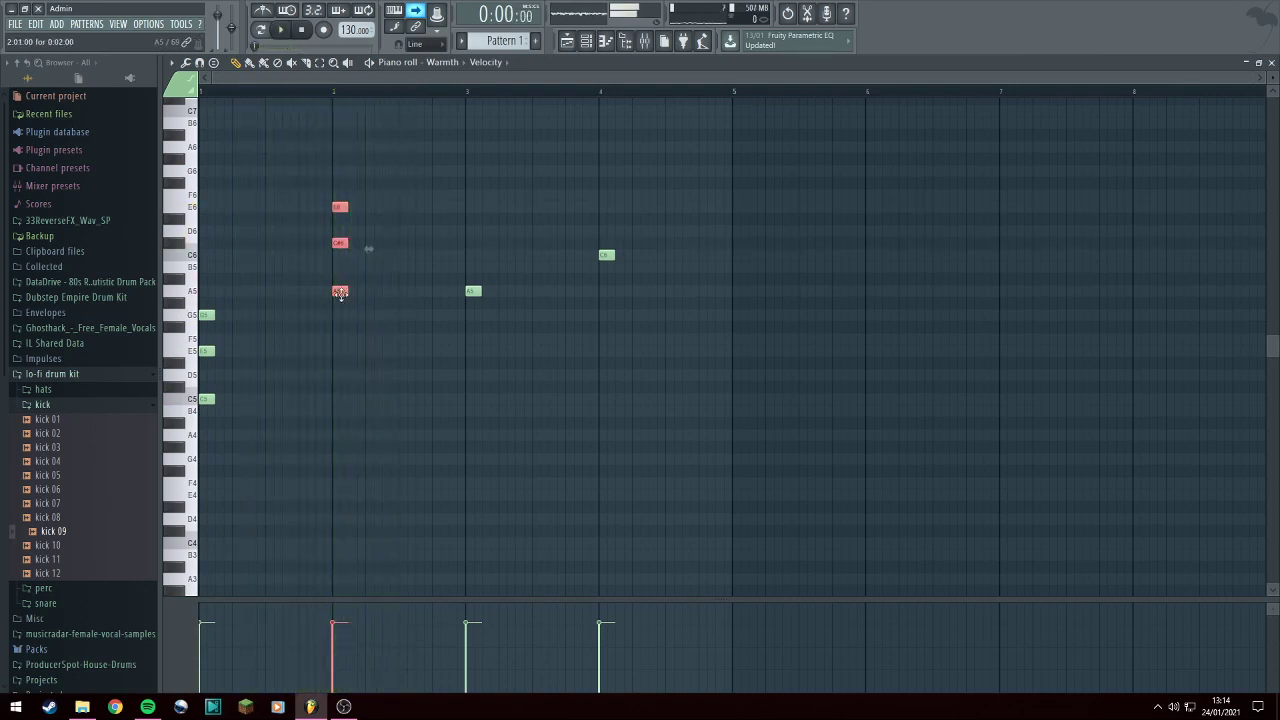
# Try the bar 2 chord raised to a B5 root, return it to A5, and audition both positions.
pyautogui.moveTo(340, 291); pyautogui.dragTo(340, 268)
pyautogui.press('space')
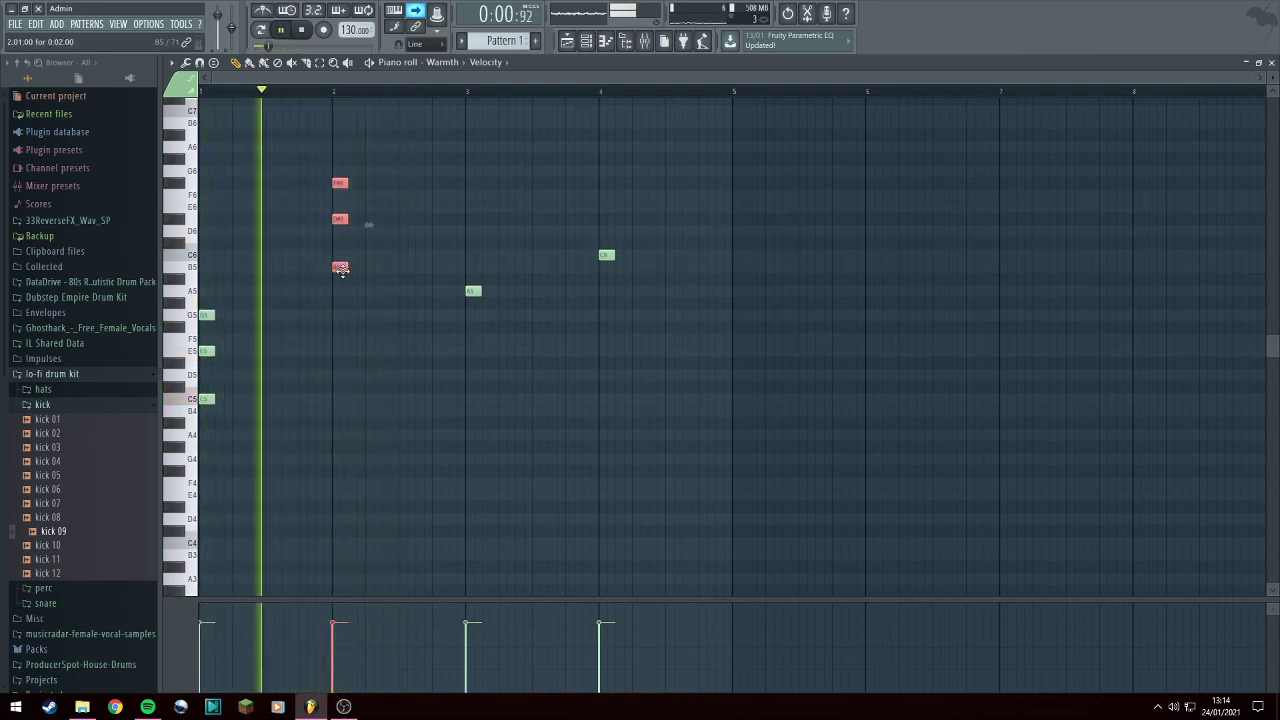
pyautogui.press('space')
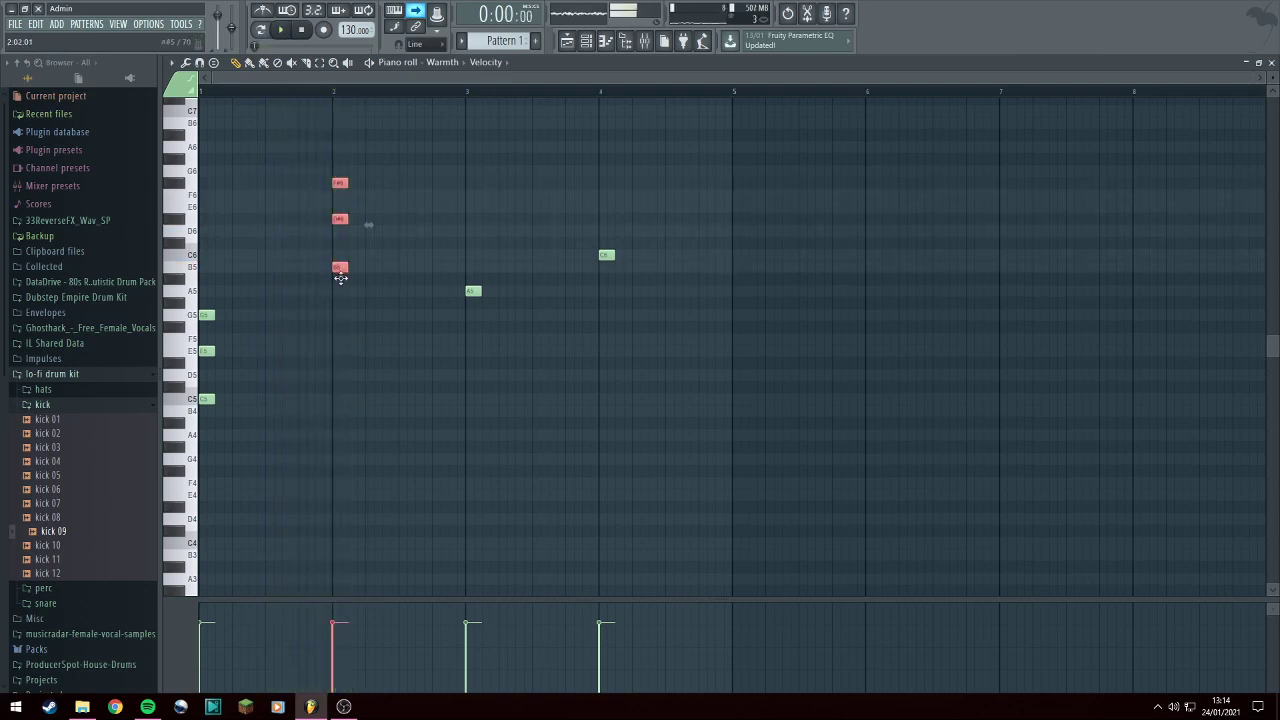
pyautogui.moveTo(341, 270); pyautogui.dragTo(341, 292)
pyautogui.press('space')
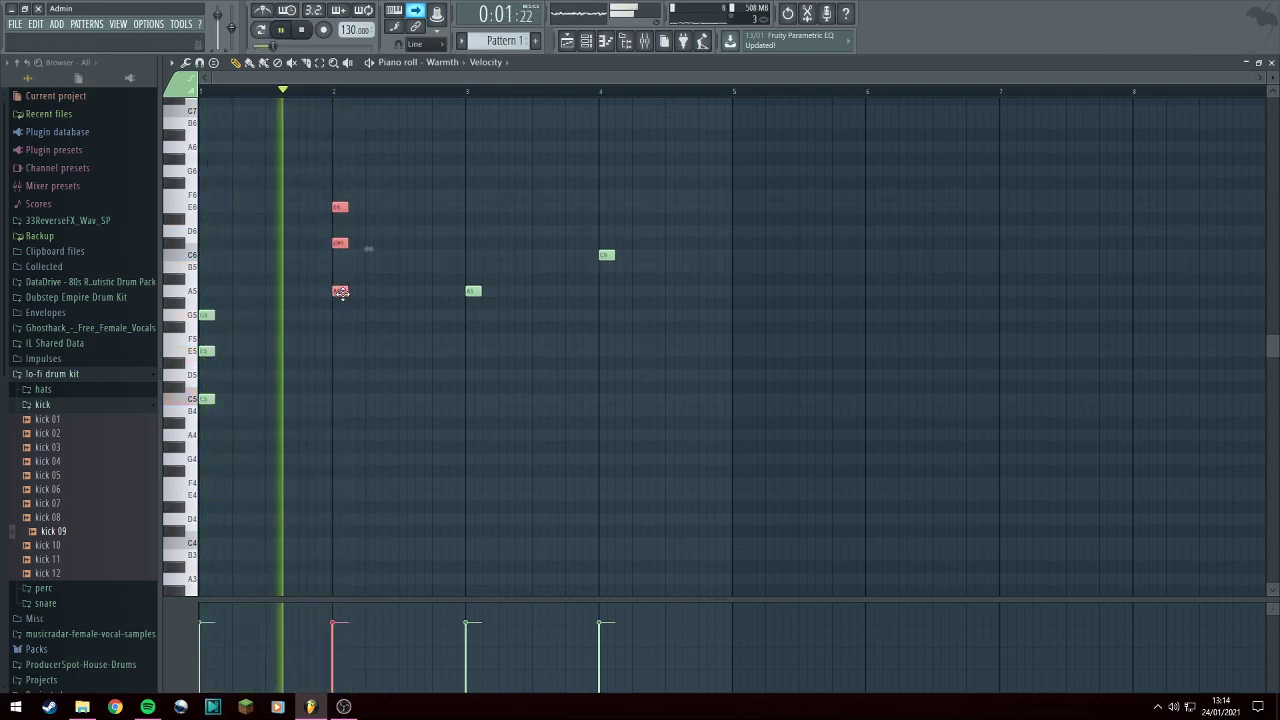
pyautogui.press('space')
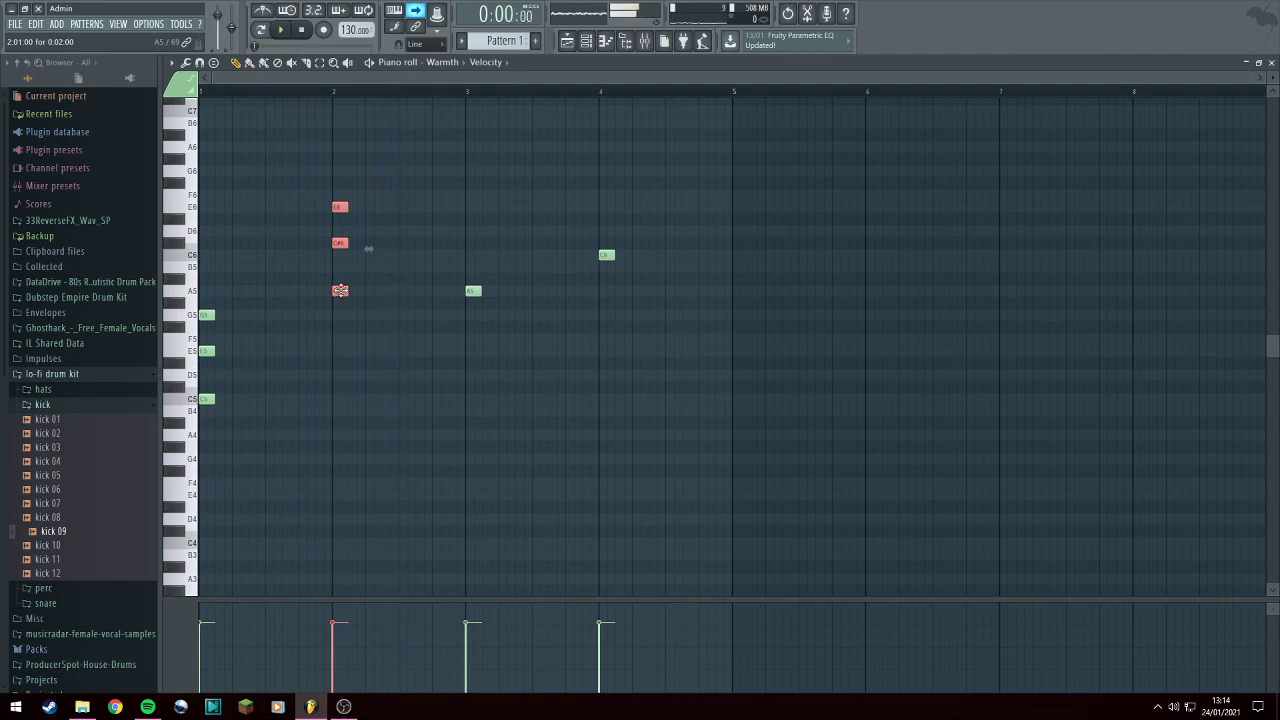
# Transpose the bar 2 chord down, auditioning it from E5 before settling on F5, A5 and C6, and play the pattern.
pyautogui.moveTo(340, 292); pyautogui.dragTo(340, 349)
pyautogui.press('space')
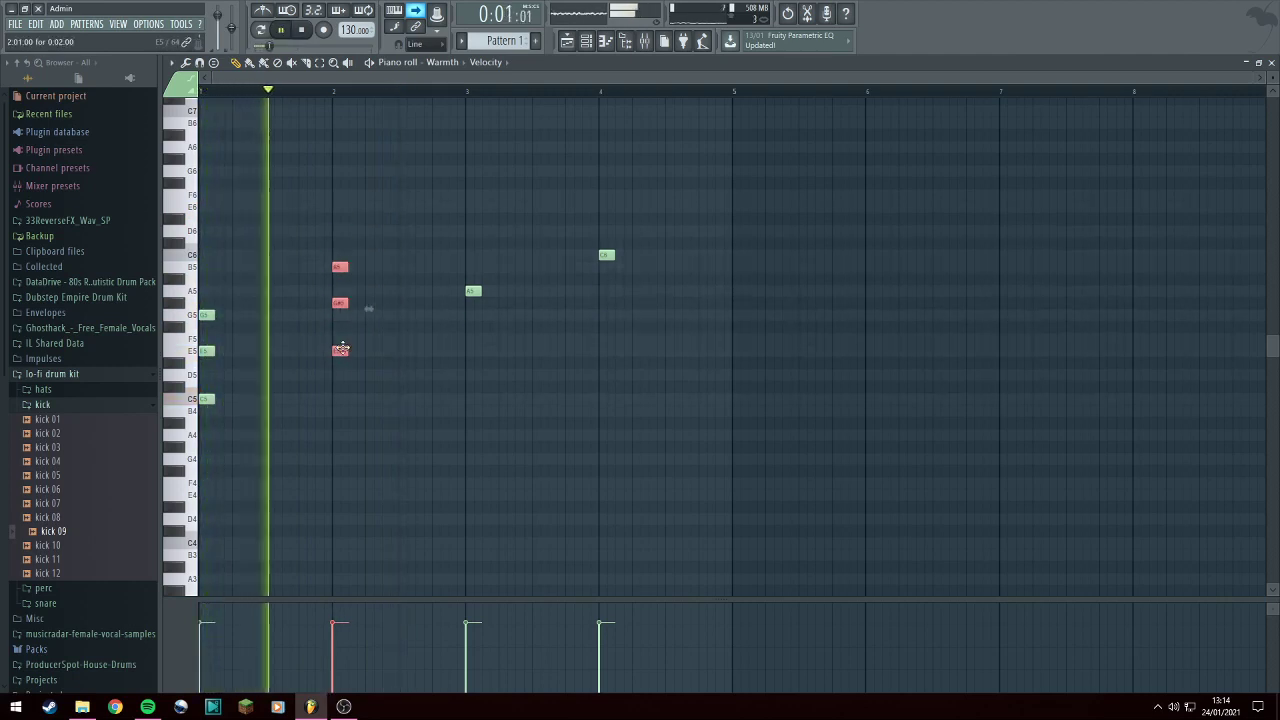
pyautogui.press('space')
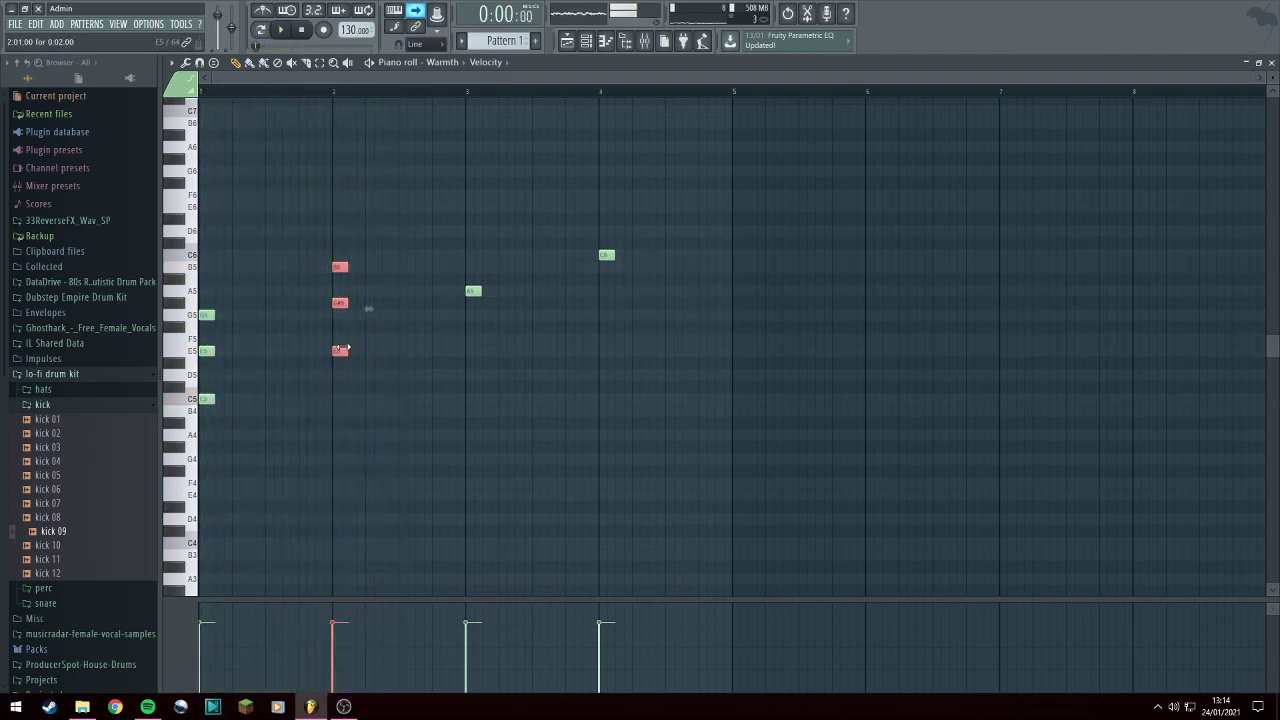
pyautogui.moveTo(341, 347); pyautogui.dragTo(341, 337)
pyautogui.press('space')
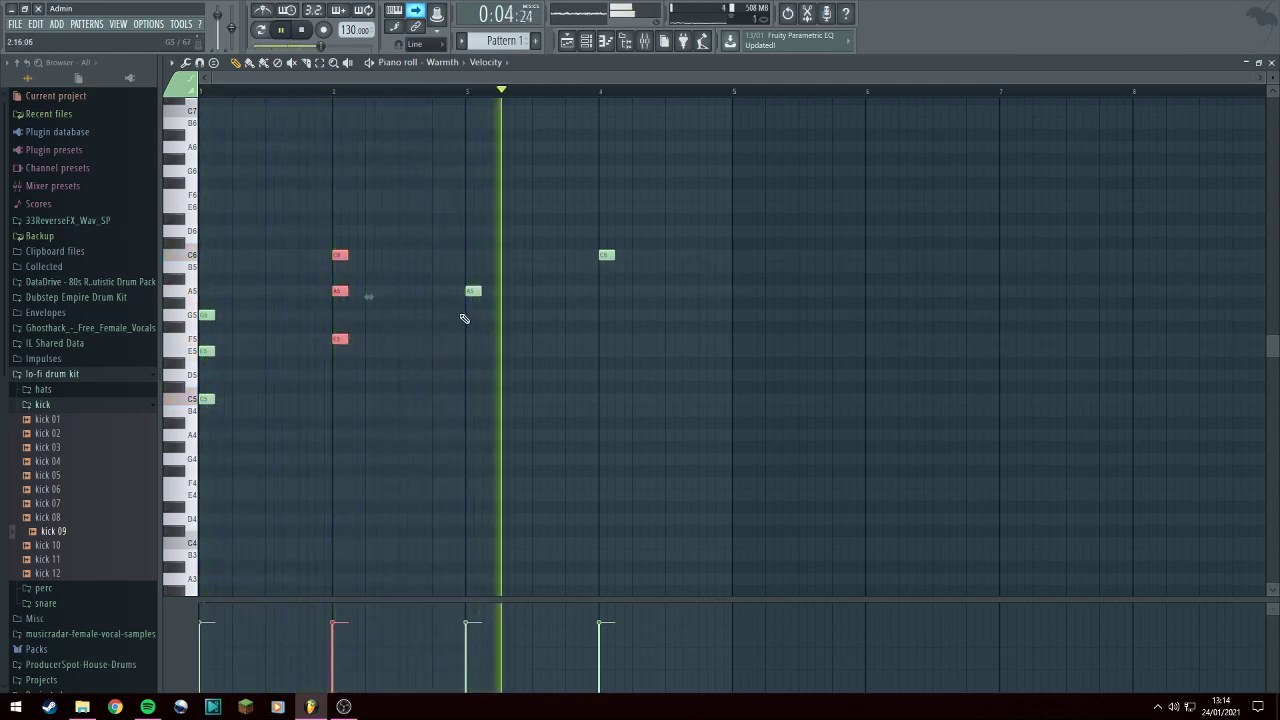
pyautogui.press('space')
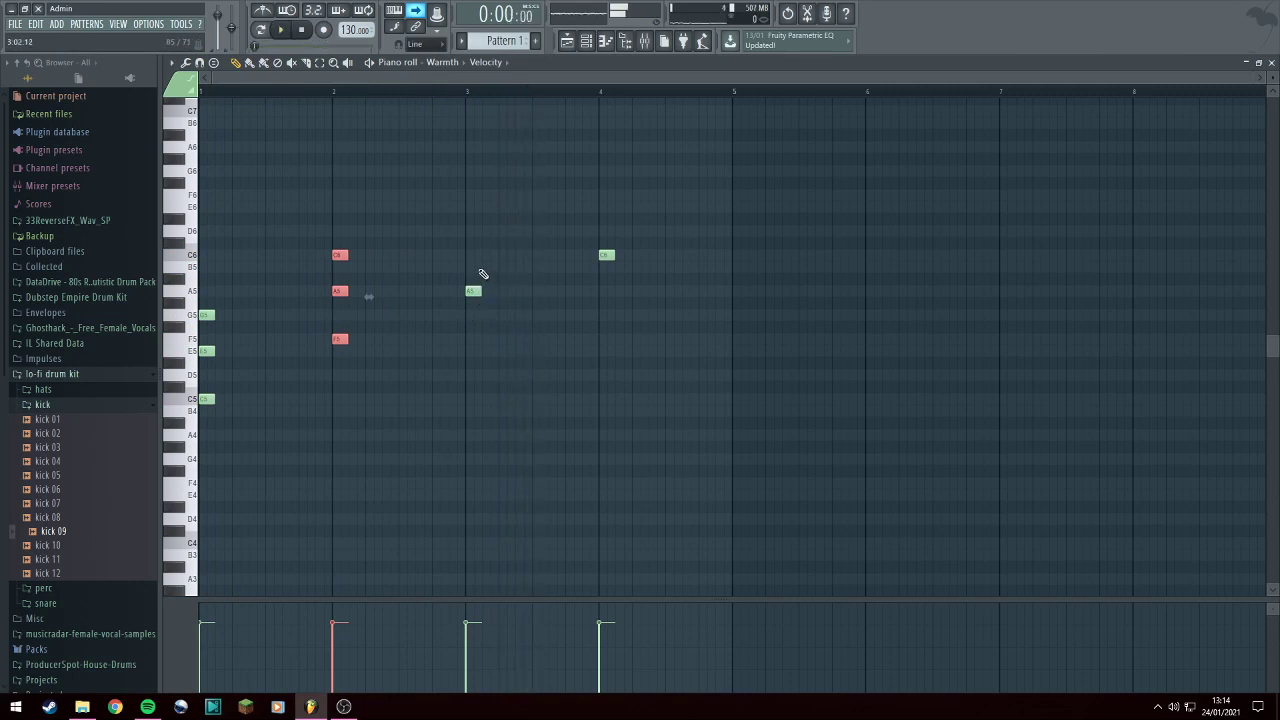
# Add C6 and E6 above the A5 at bar 3, and build a D5, F5 and A5 chord at the start of bar 4.
pyautogui.click(471, 256)
pyautogui.click(476, 208)
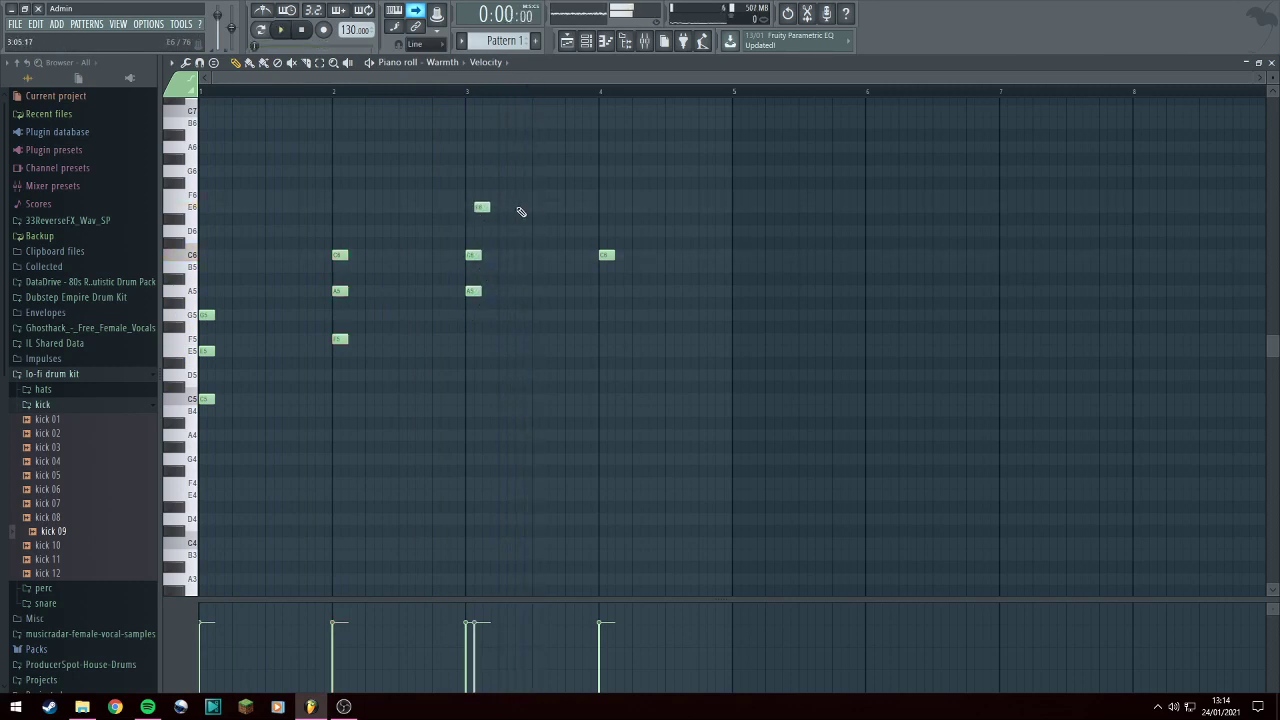
pyautogui.moveTo(487, 207); pyautogui.dragTo(473, 205)
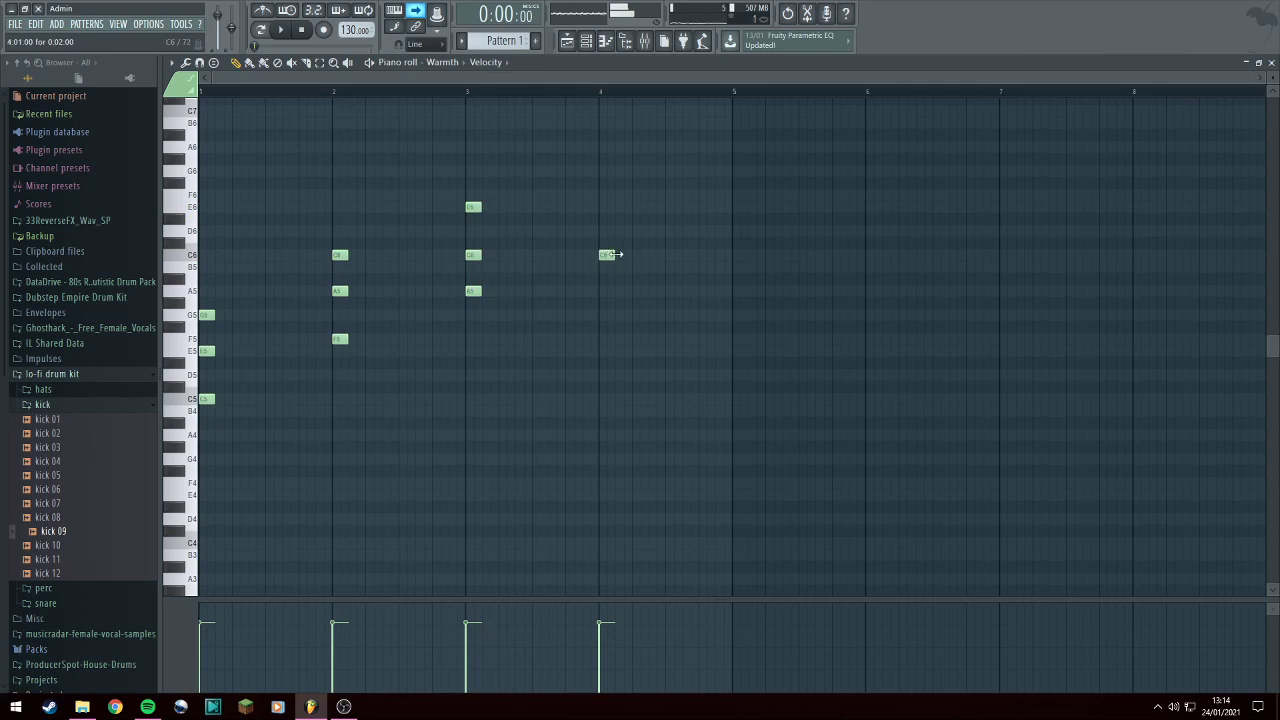
pyautogui.moveTo(607, 254); pyautogui.dragTo(605, 285)
pyautogui.click(612, 339)
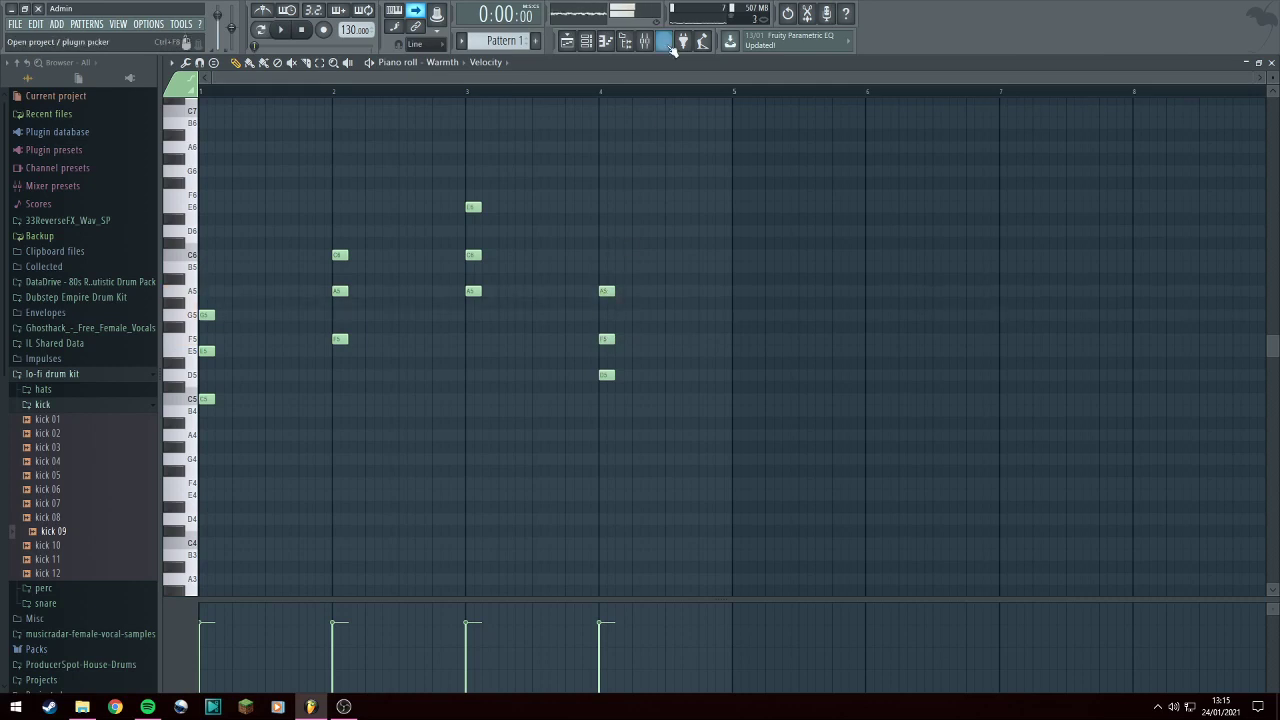
# Examine the ValhallaSupermassive settings on mixer Insert 2 and close the plugin window.
pyautogui.click(645, 42)
pyautogui.click(1180, 105)
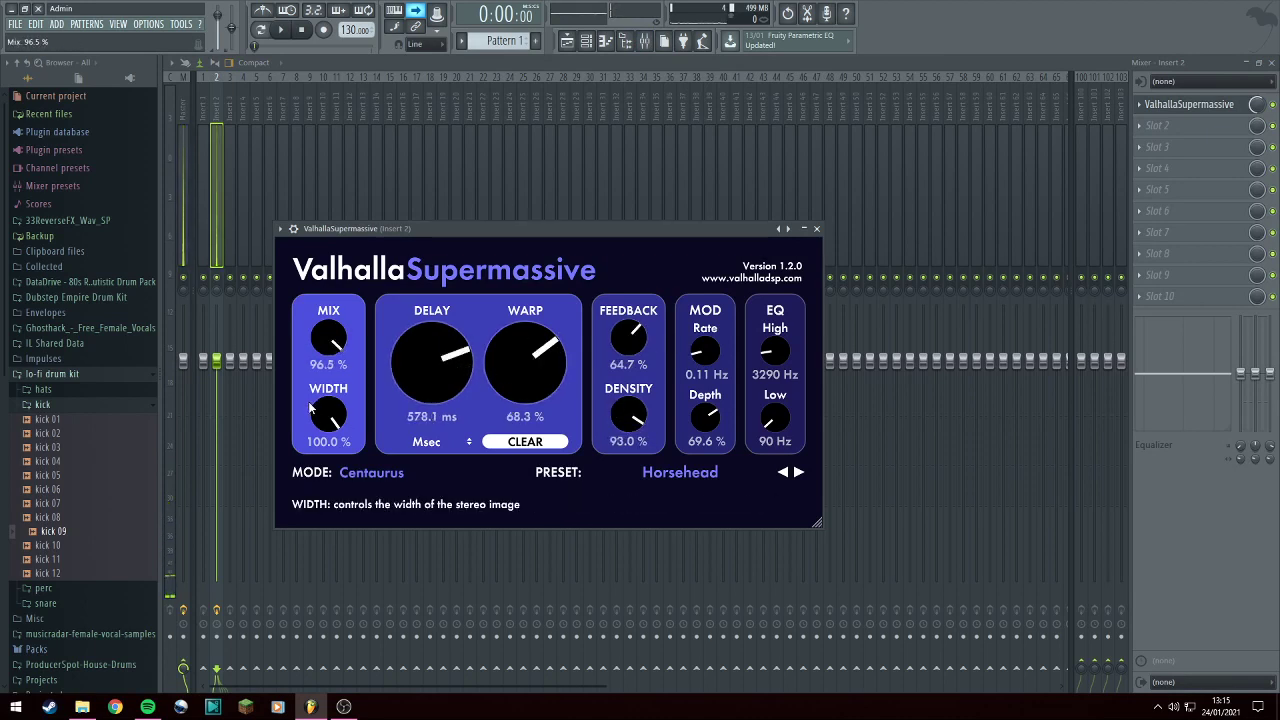
pyautogui.click(815, 229)
# Play the pattern while viewing the channel rack, playlist, piano roll and mixer levels, and return to the playlist.
pyautogui.click(587, 41)
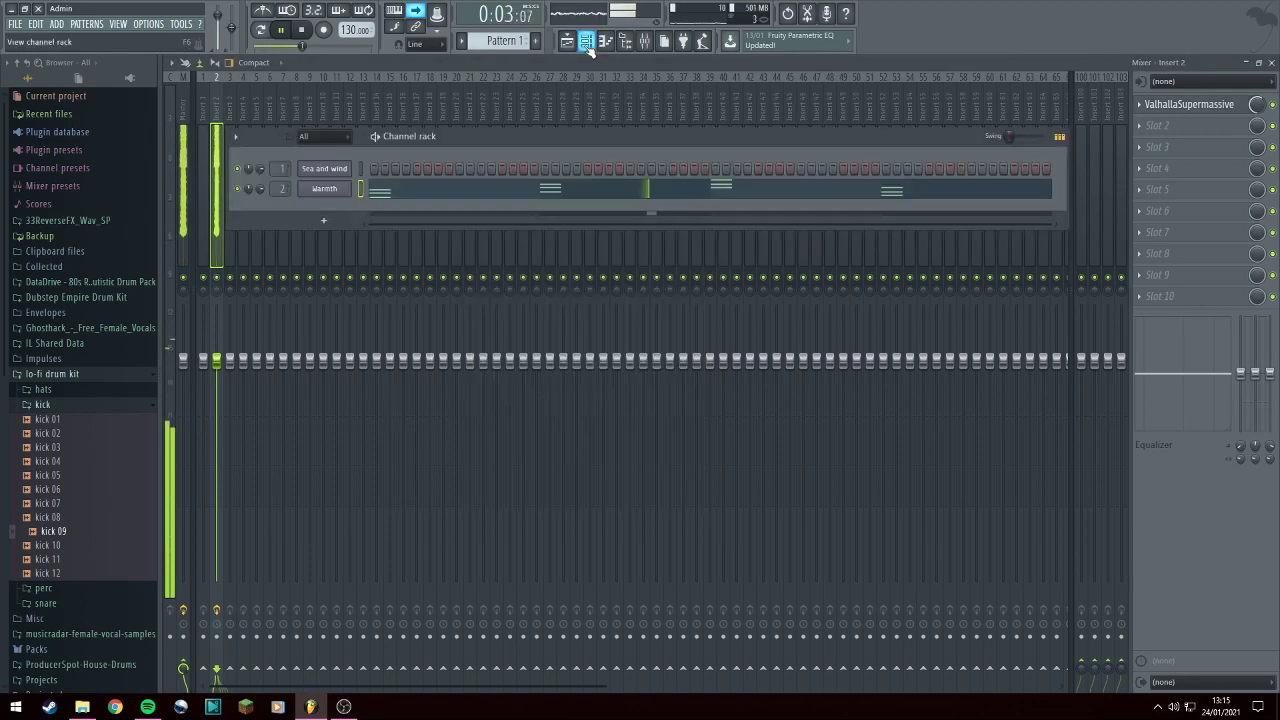
pyautogui.click(567, 41)
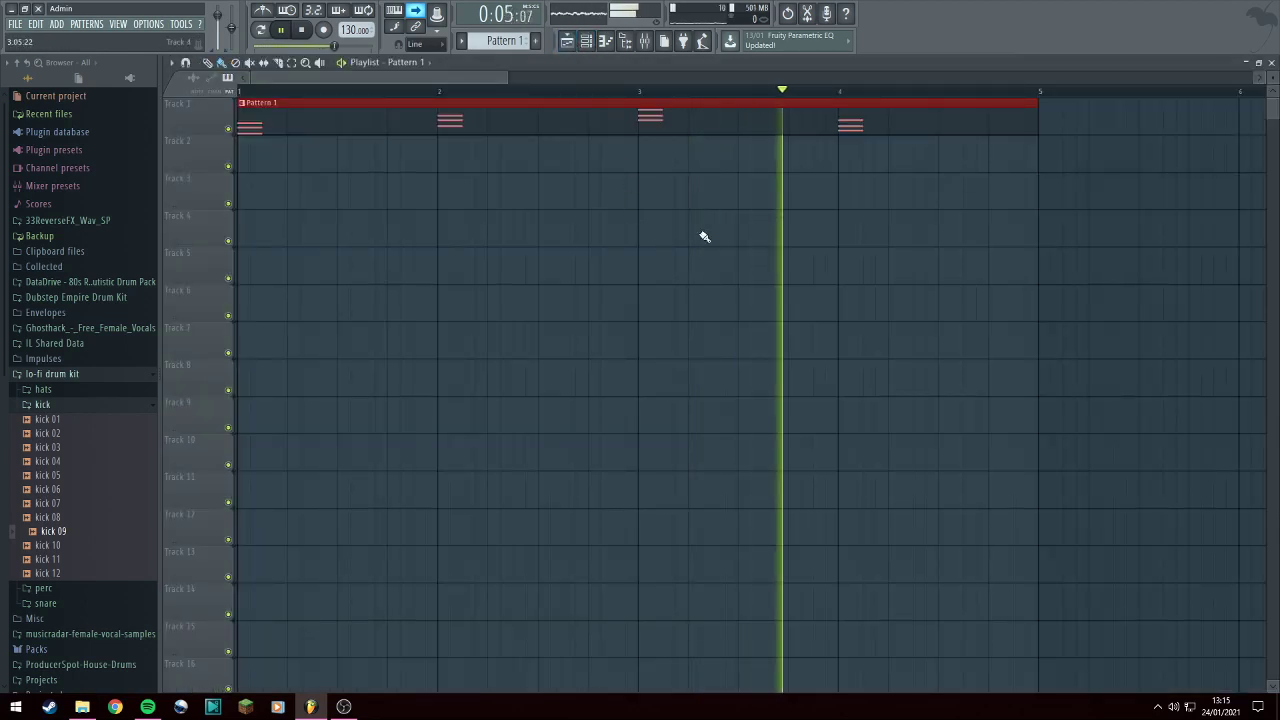
pyautogui.doubleClick(626, 126)
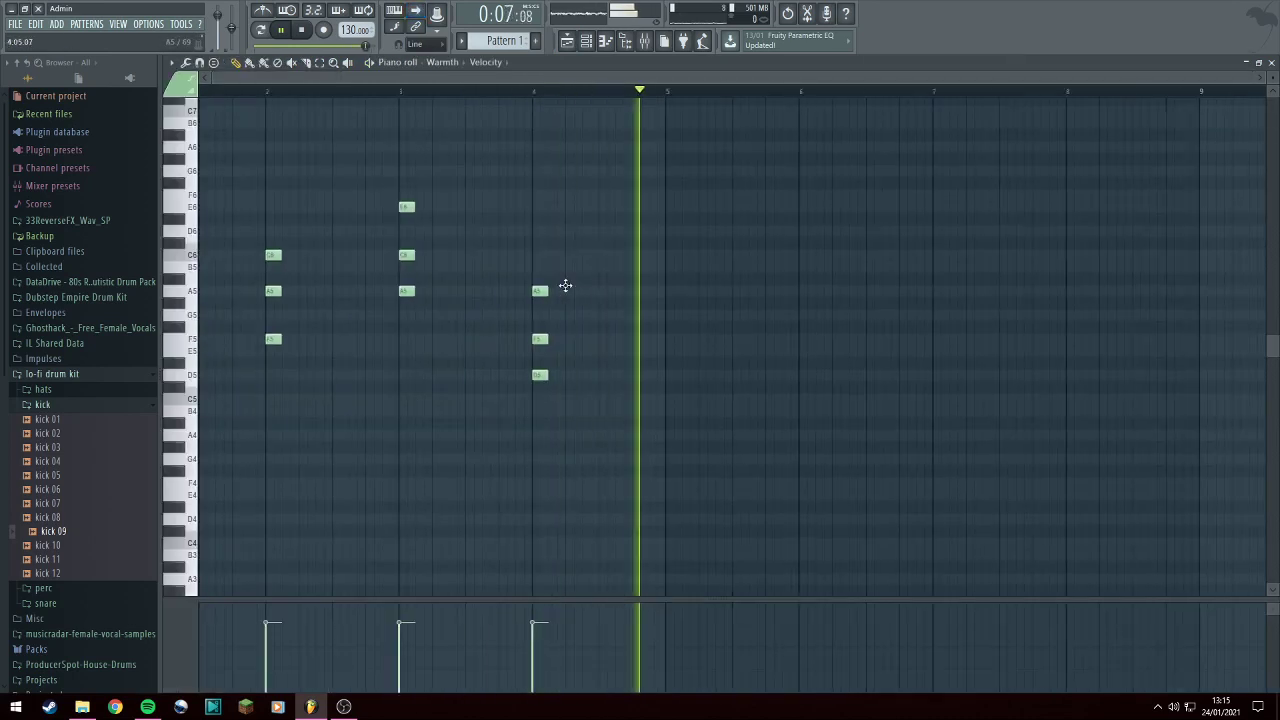
pyautogui.press('F9')
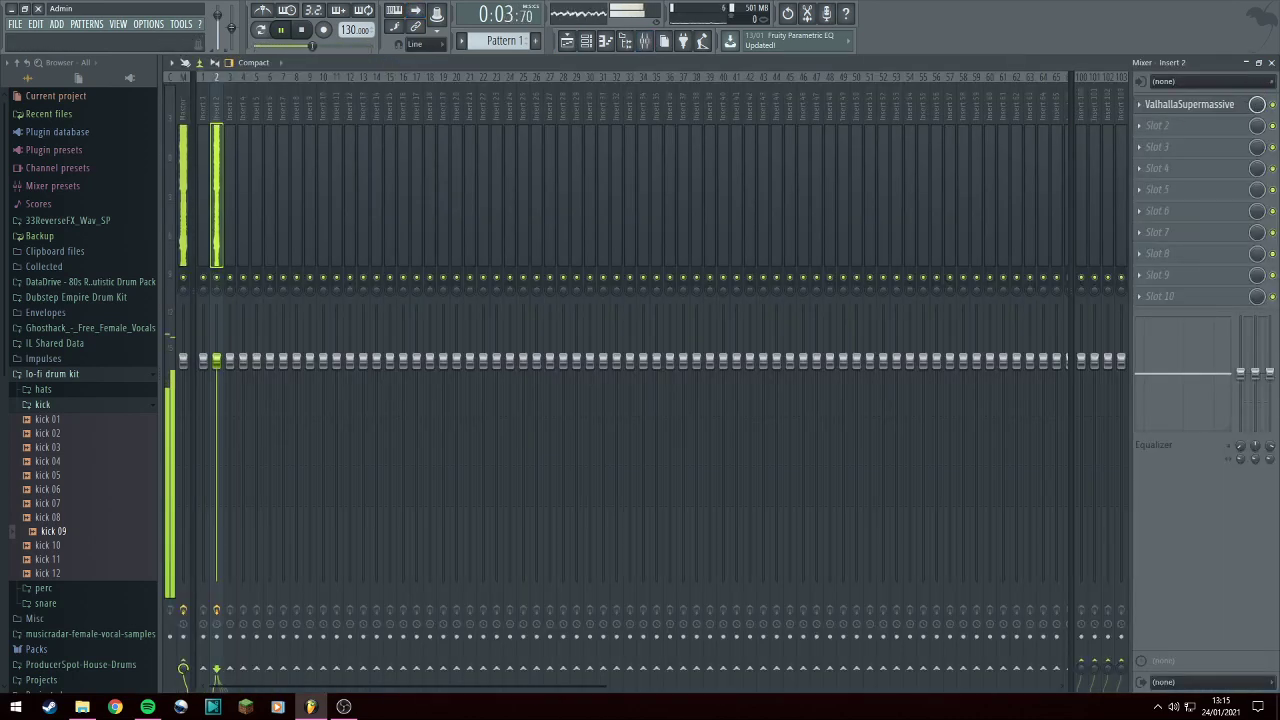
pyautogui.click(575, 47)
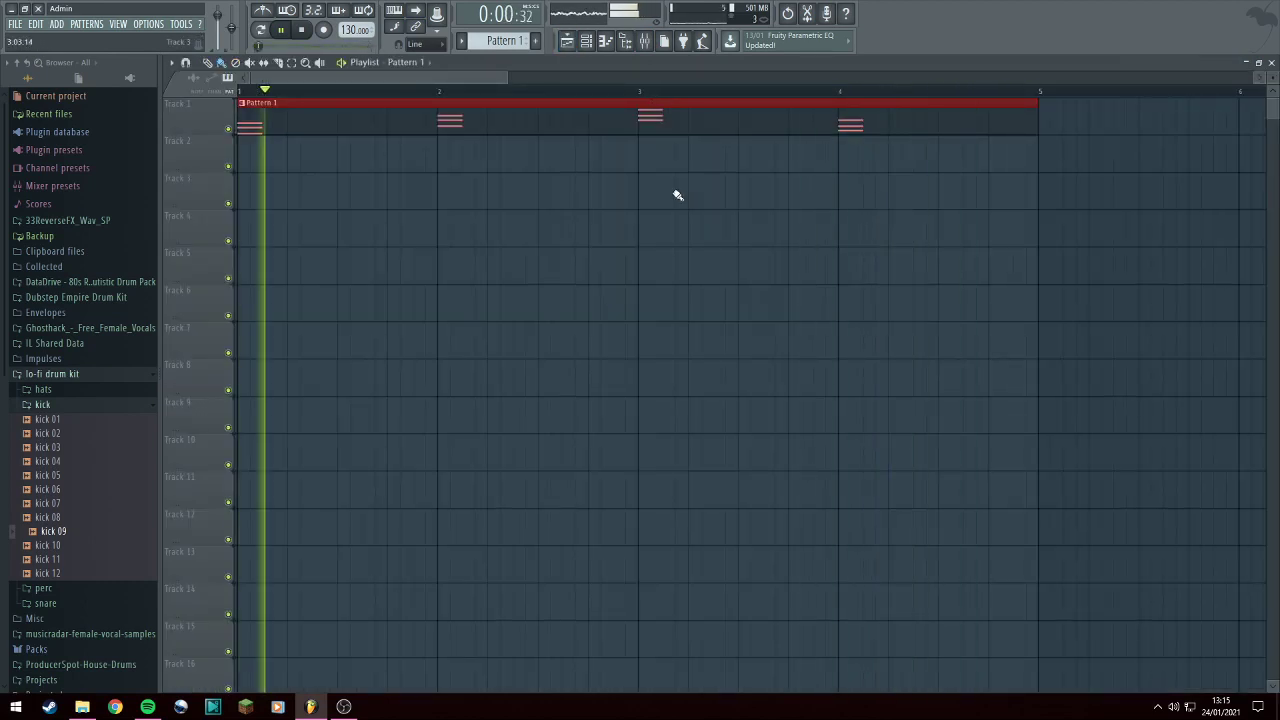
# Duplicate all four Warmth chords into bars 5 to 8, aligned to the bar starts, and clear the time selection.
pyautogui.doubleClick(754, 120)
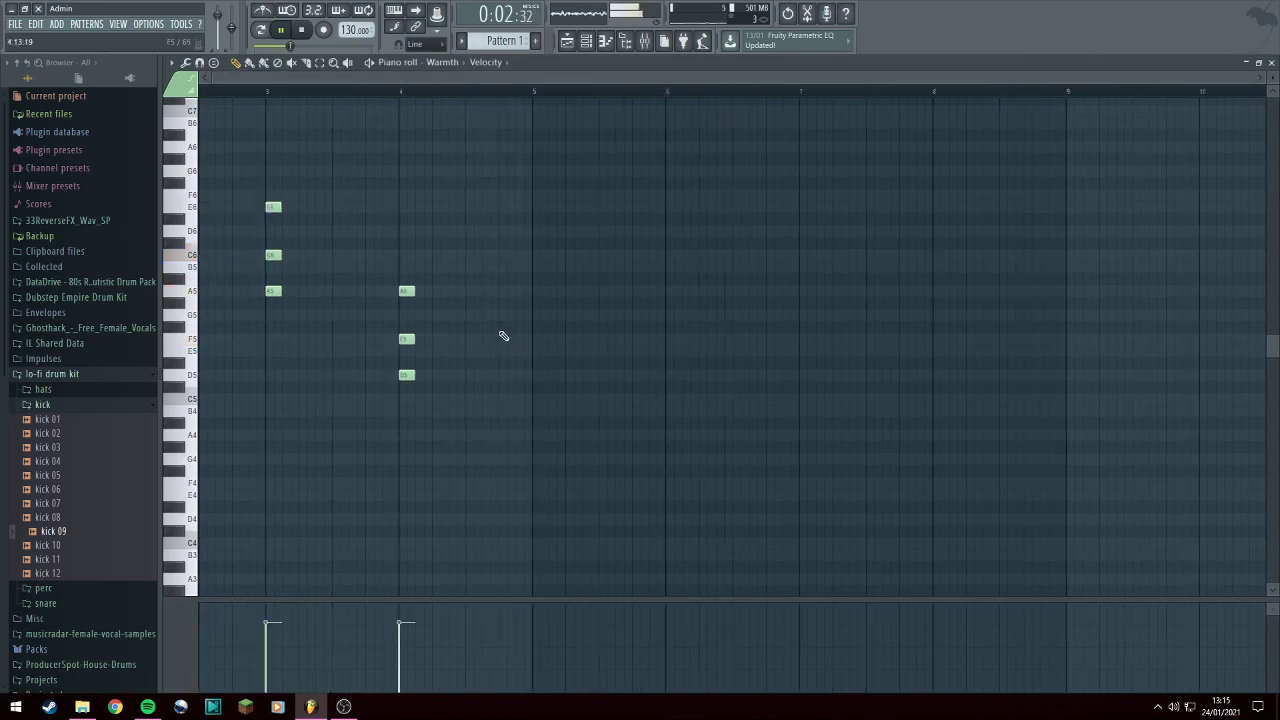
pyautogui.hotkey('ctrl', 'a')
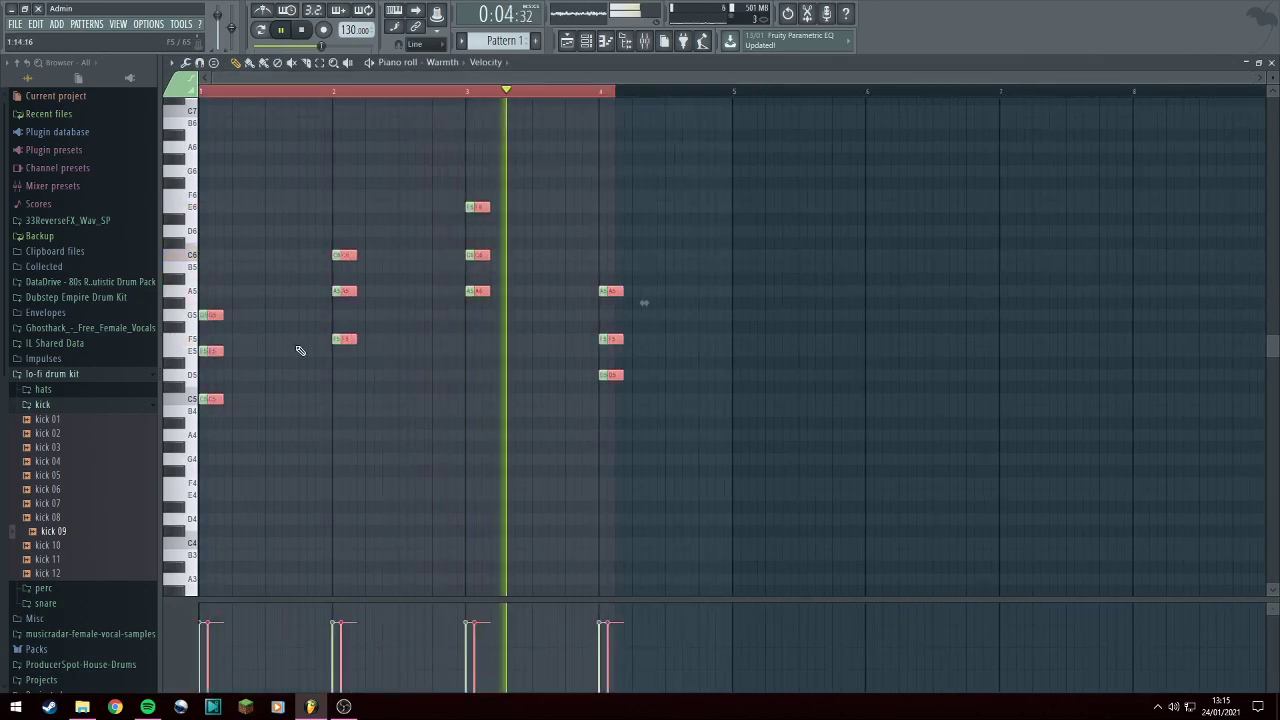
pyautogui.hotkey('ctrl', 'b')
pyautogui.moveTo(756, 351); pyautogui.dragTo(739, 351)
pyautogui.scroll(-2, 851, 370)
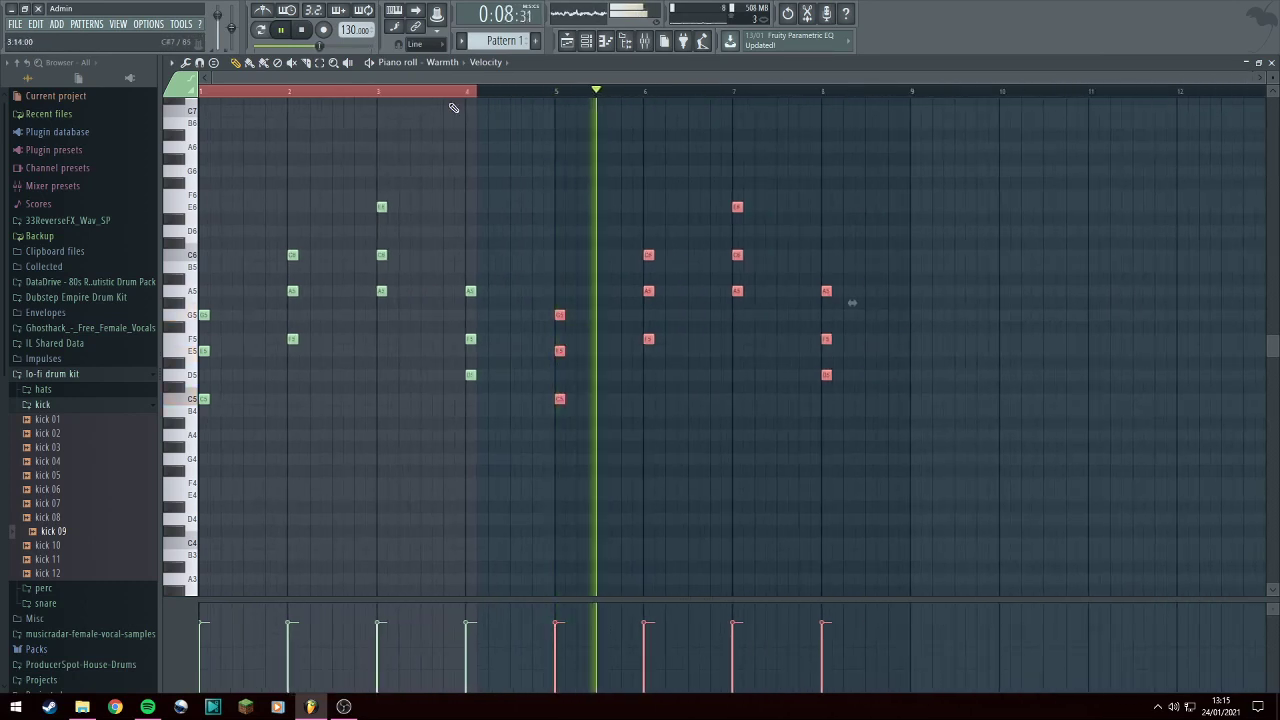
pyautogui.moveTo(475, 91); pyautogui.dragTo(120, 106)
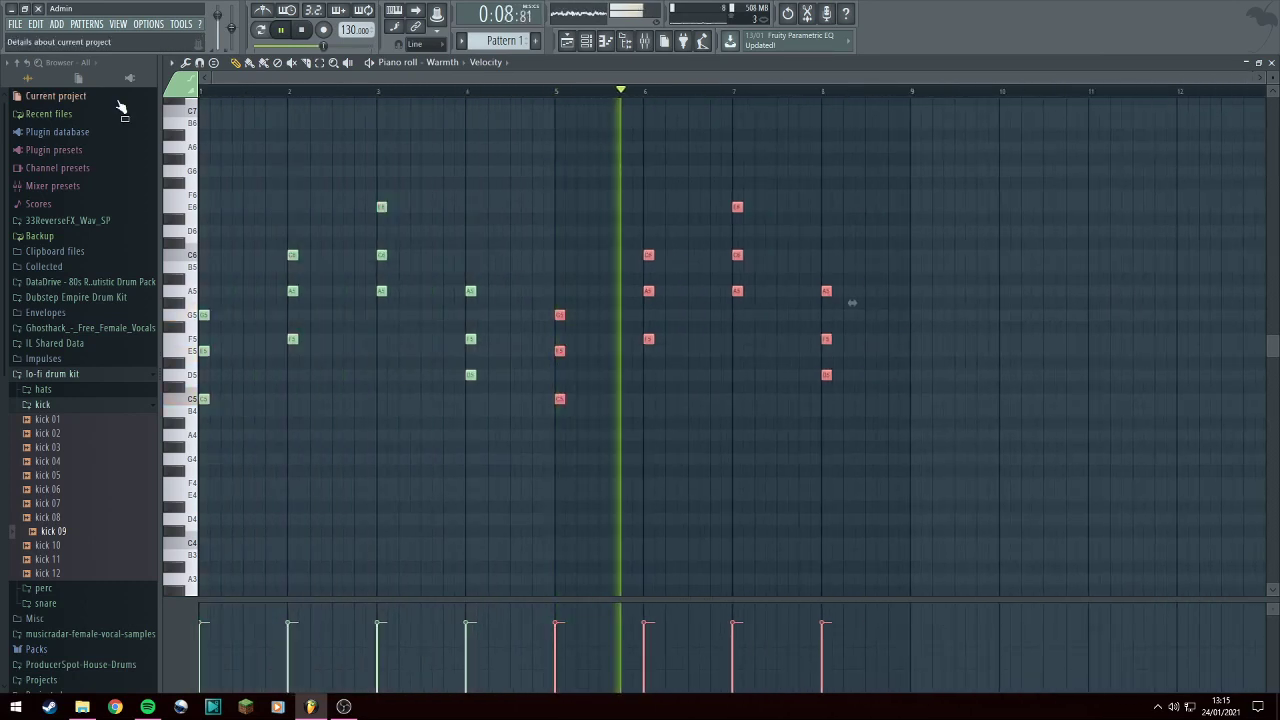
# Add a one-step A6 note just after the bar 7 chord and a one-step B6 note on beat 2 of bar 8.
pyautogui.click(745, 147)
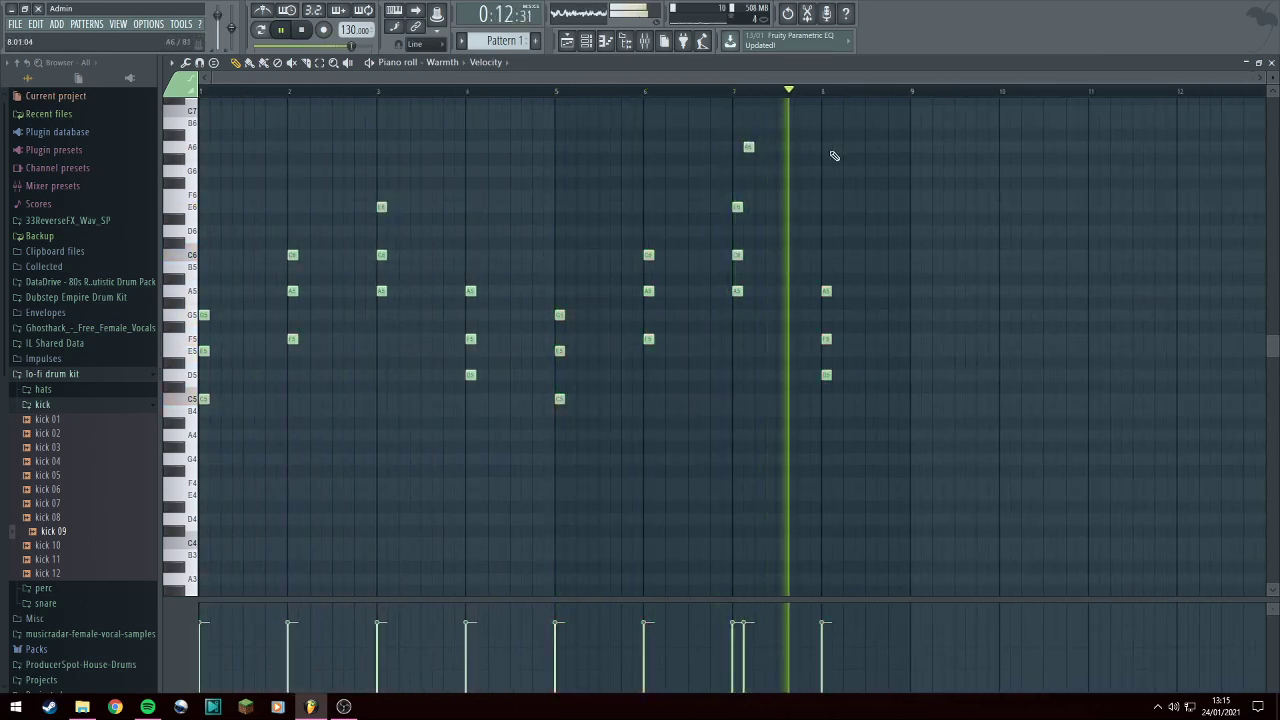
pyautogui.click(870, 147)
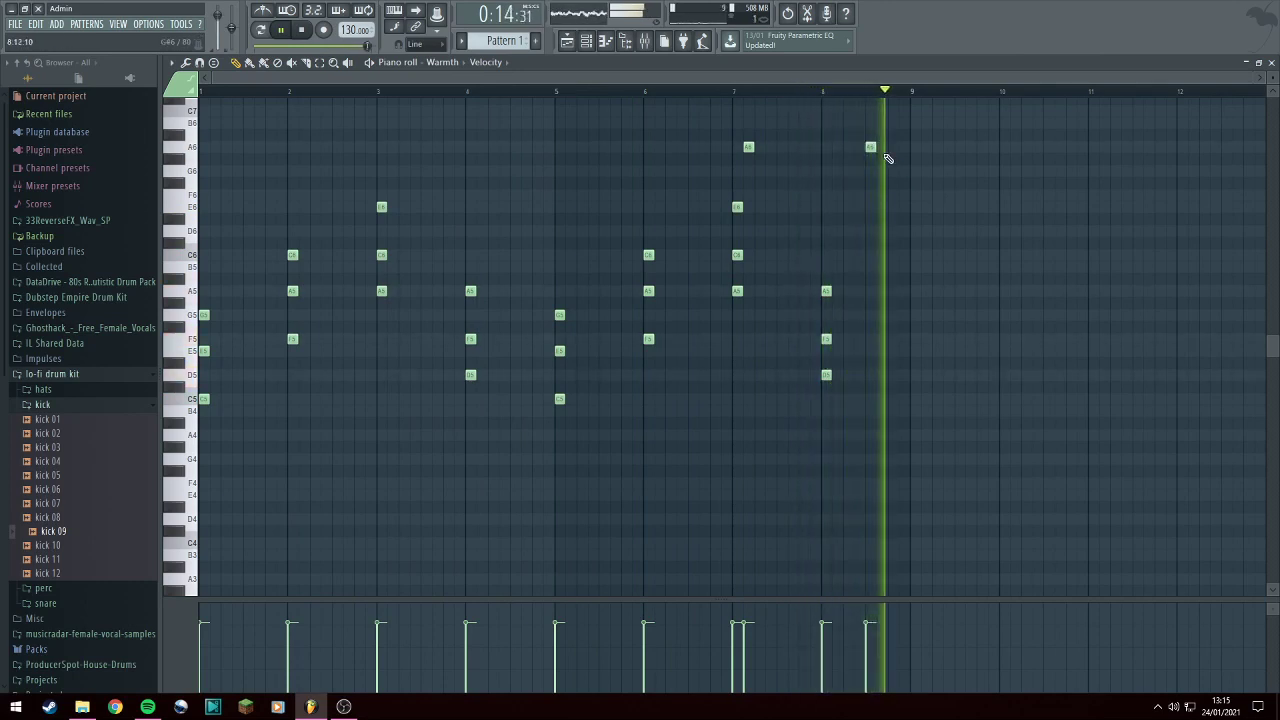
pyautogui.moveTo(872, 147); pyautogui.dragTo(847, 146)
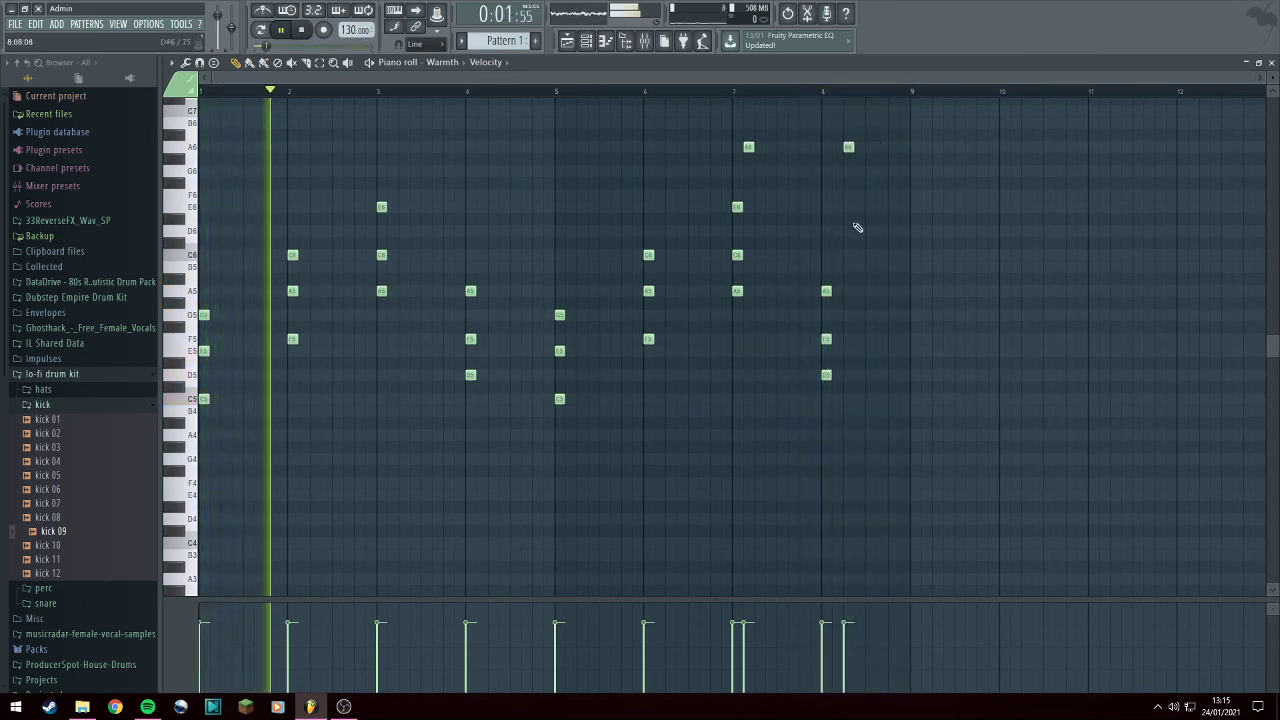
pyautogui.rightClick(848, 147)
pyautogui.click(848, 121)
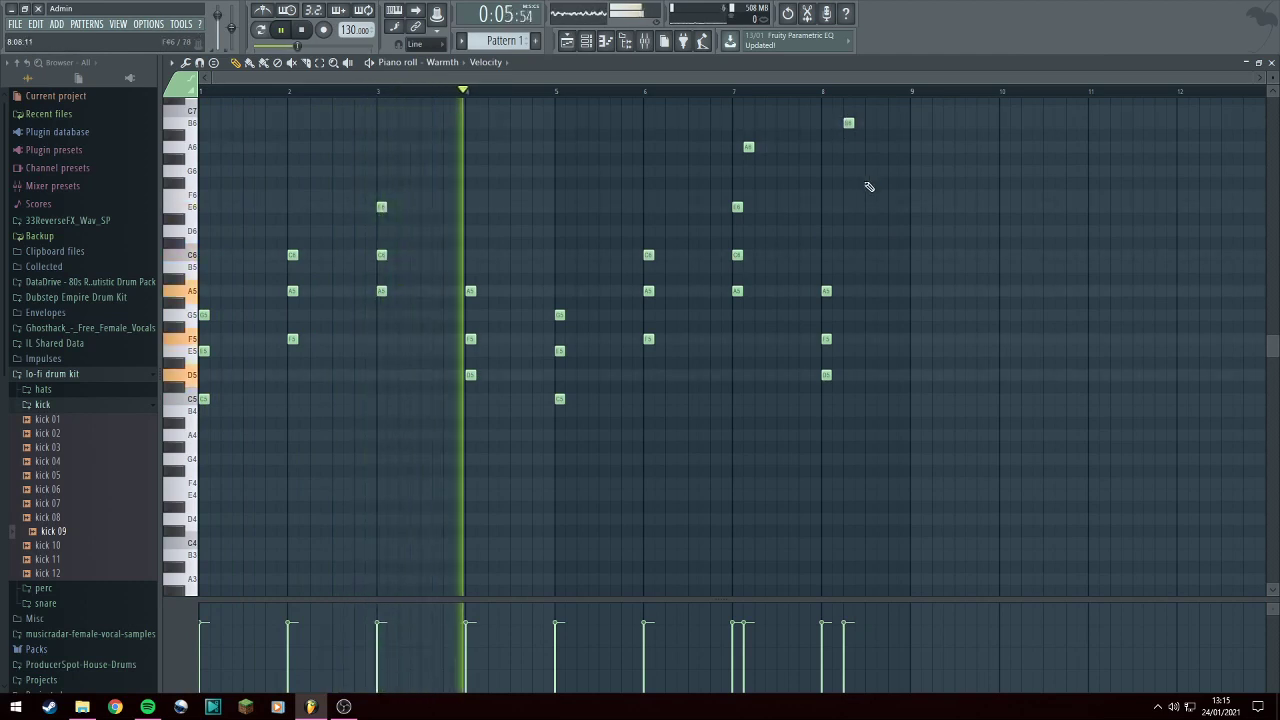
pyautogui.scroll(3, 860, 205)
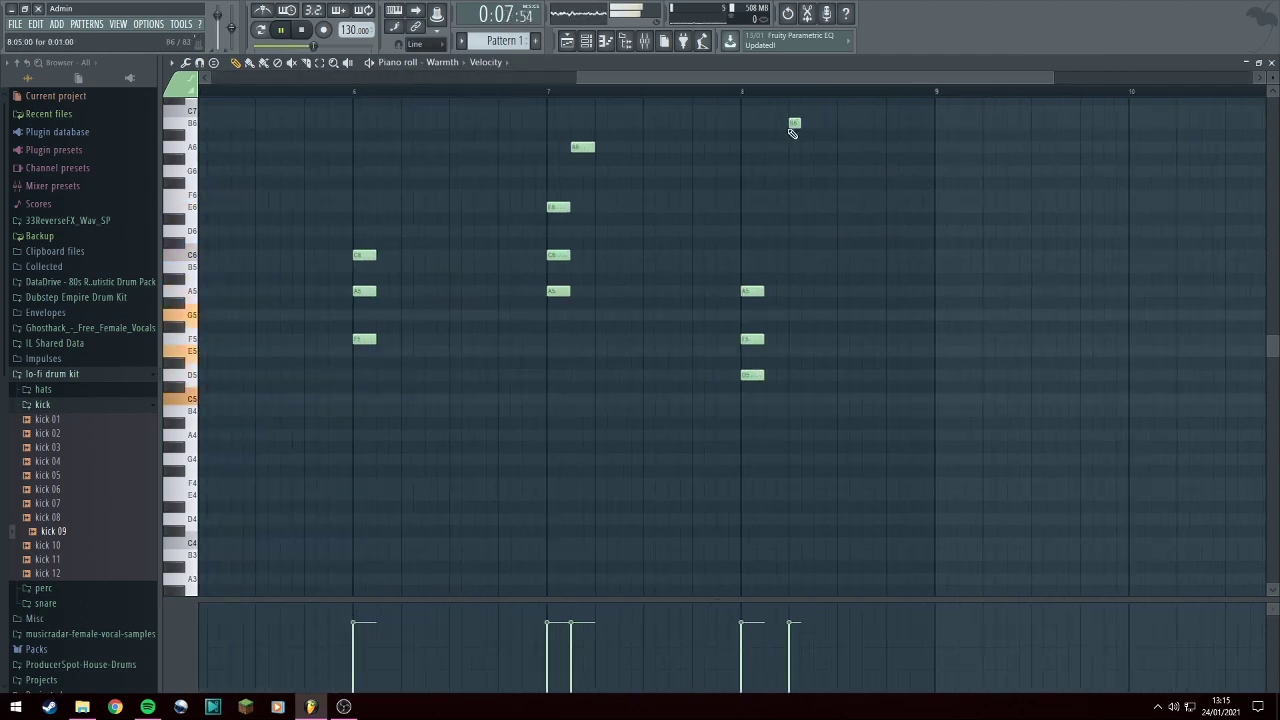
pyautogui.moveTo(594, 150); pyautogui.dragTo(582, 148)
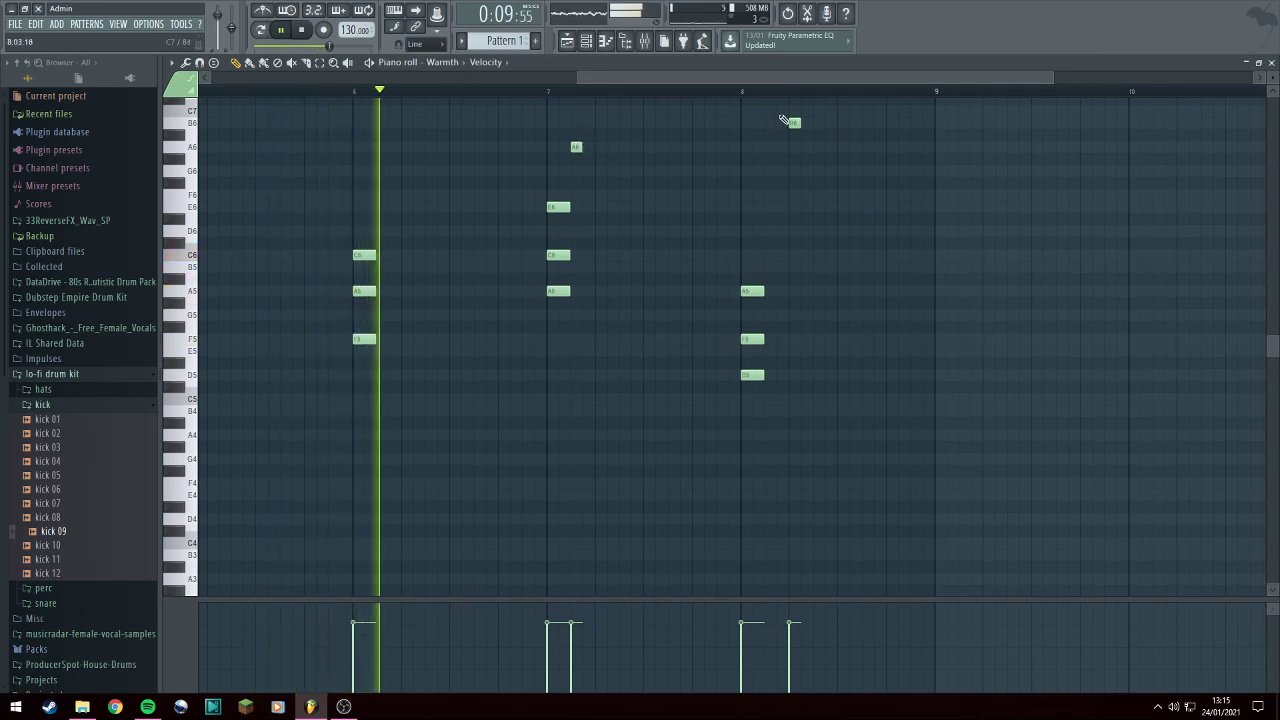
# Move the bar 8 B6 note one step earlier, and add one-step notes at B5 just after the bar 1 chord and E6 on bar 2's beat 2.
pyautogui.moveTo(797, 123); pyautogui.dragTo(784, 122)
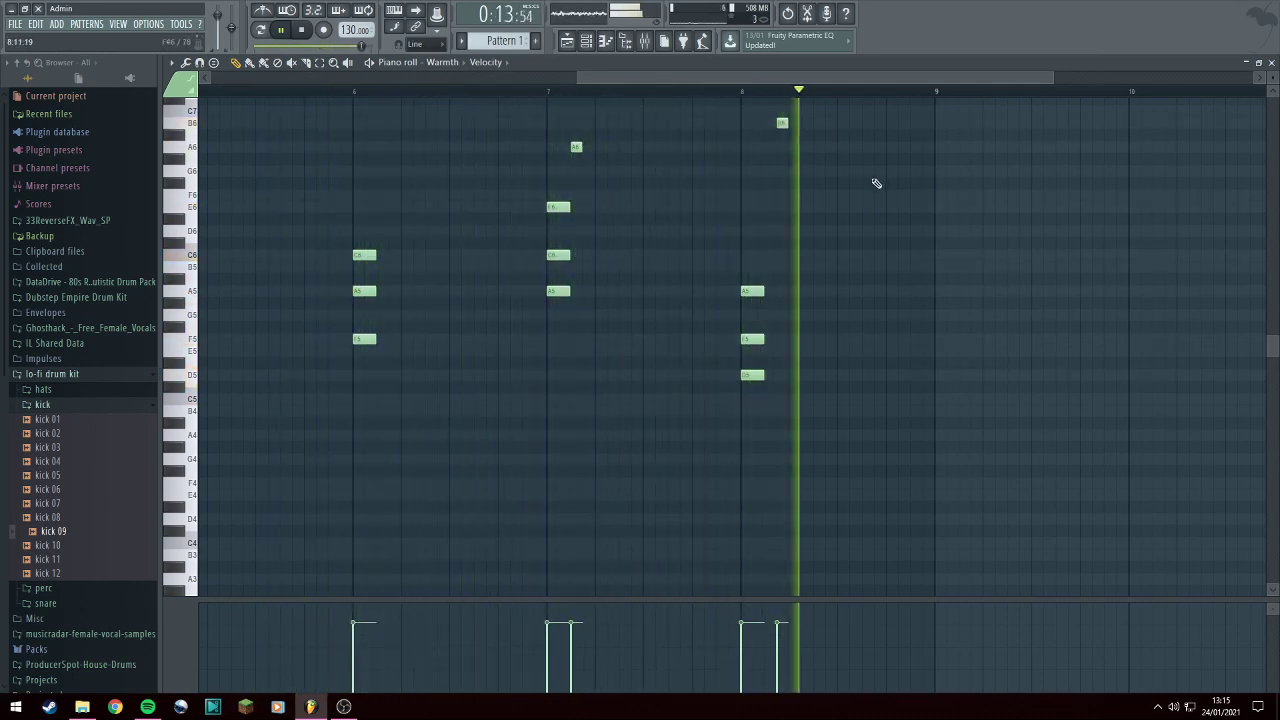
pyautogui.keyDown('ctrl'); pyautogui.scroll(-3, 855, 205); pyautogui.keyUp('ctrl')
pyautogui.scroll(3, 820, 235)
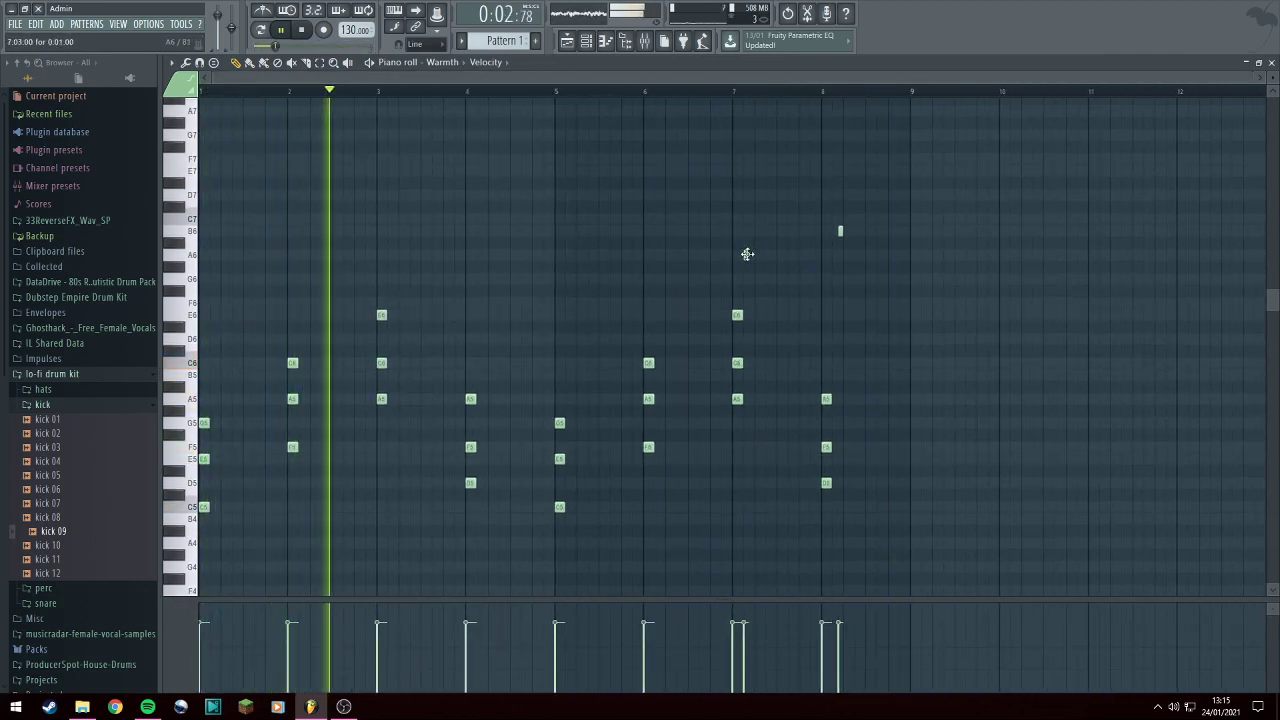
pyautogui.click(212, 375)
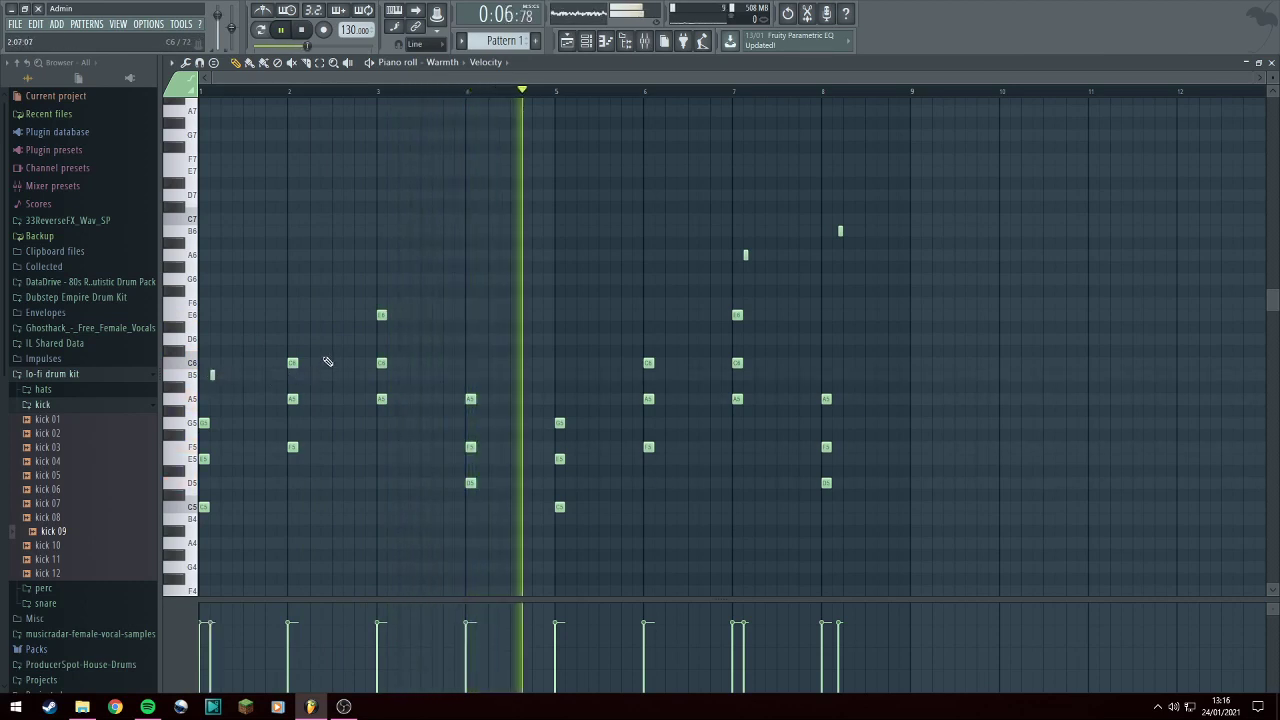
pyautogui.click(312, 315)
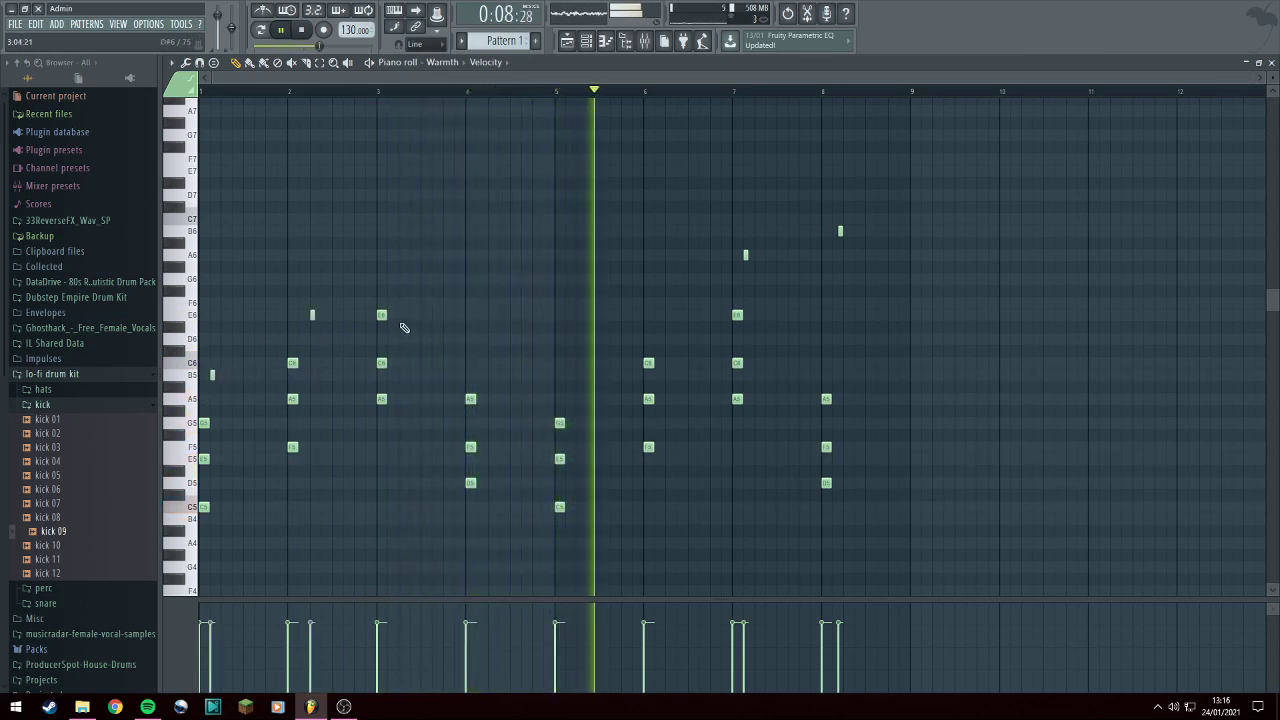
# Add two G6 notes late in bar 3, on steps 11 and 13, and make the second one three steps long.
pyautogui.click(434, 279)
pyautogui.click(445, 279)
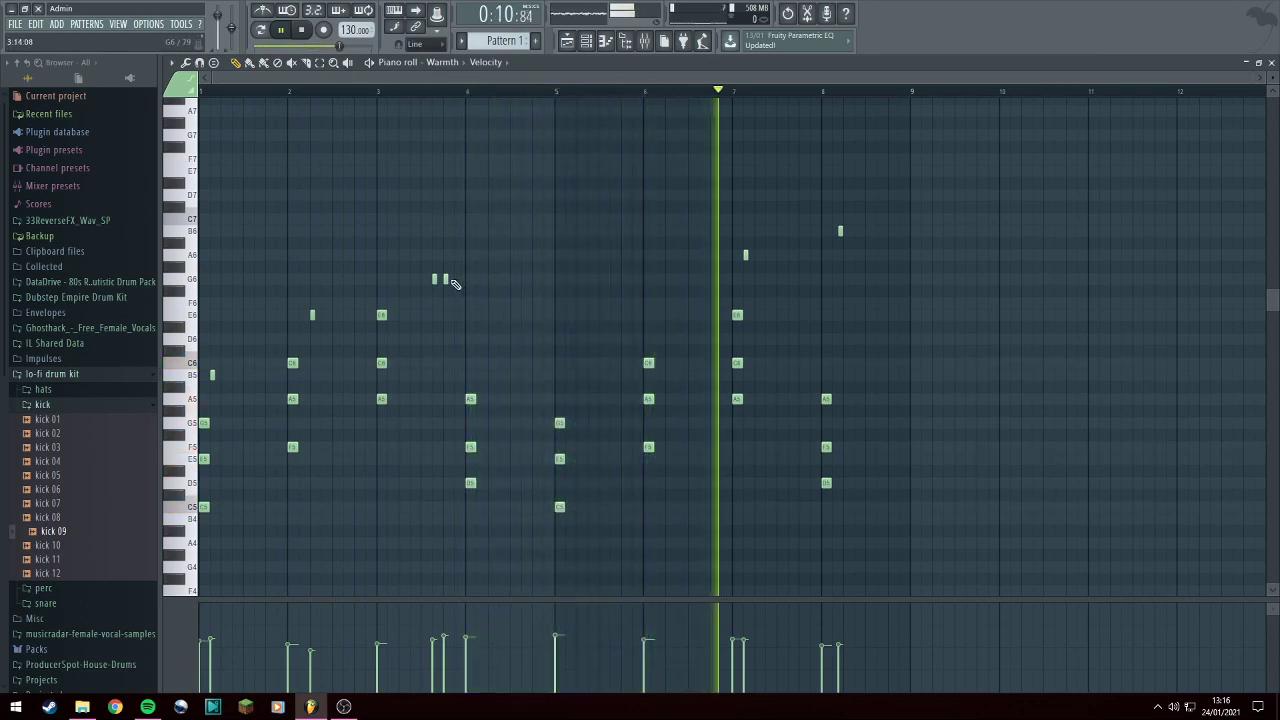
pyautogui.moveTo(453, 283); pyautogui.dragTo(490, 287)
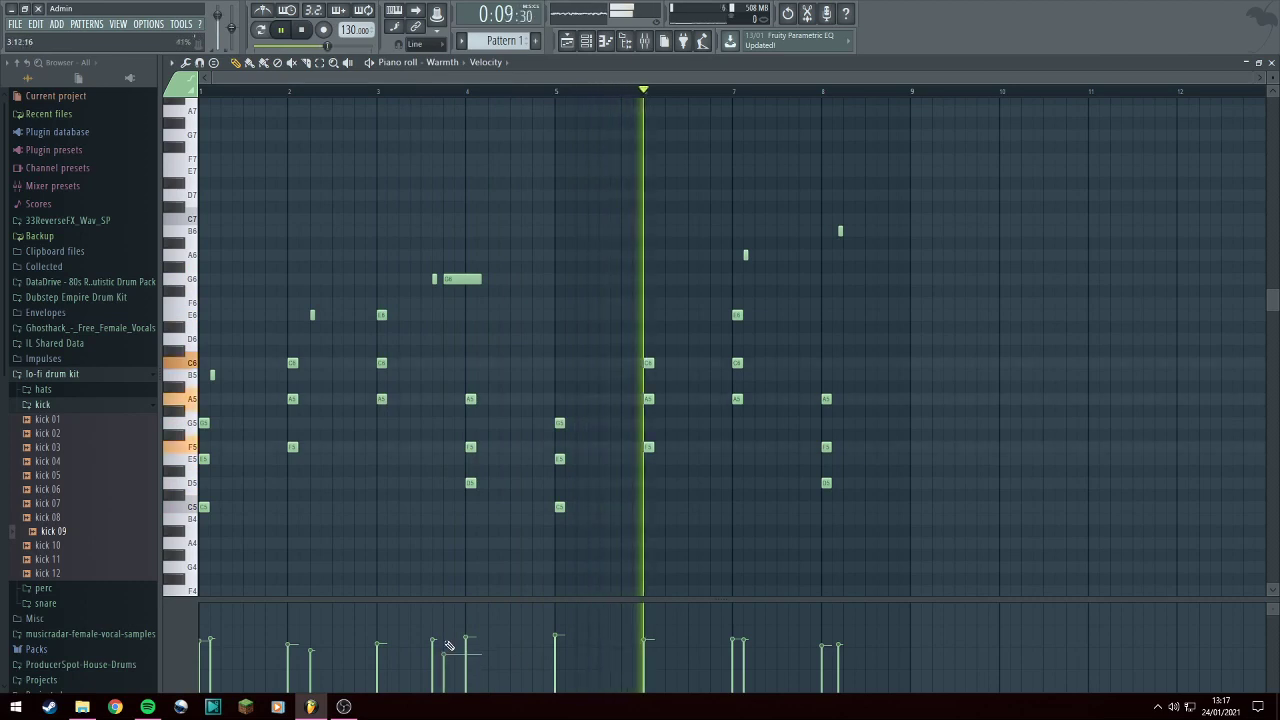
pyautogui.click(426, 92)
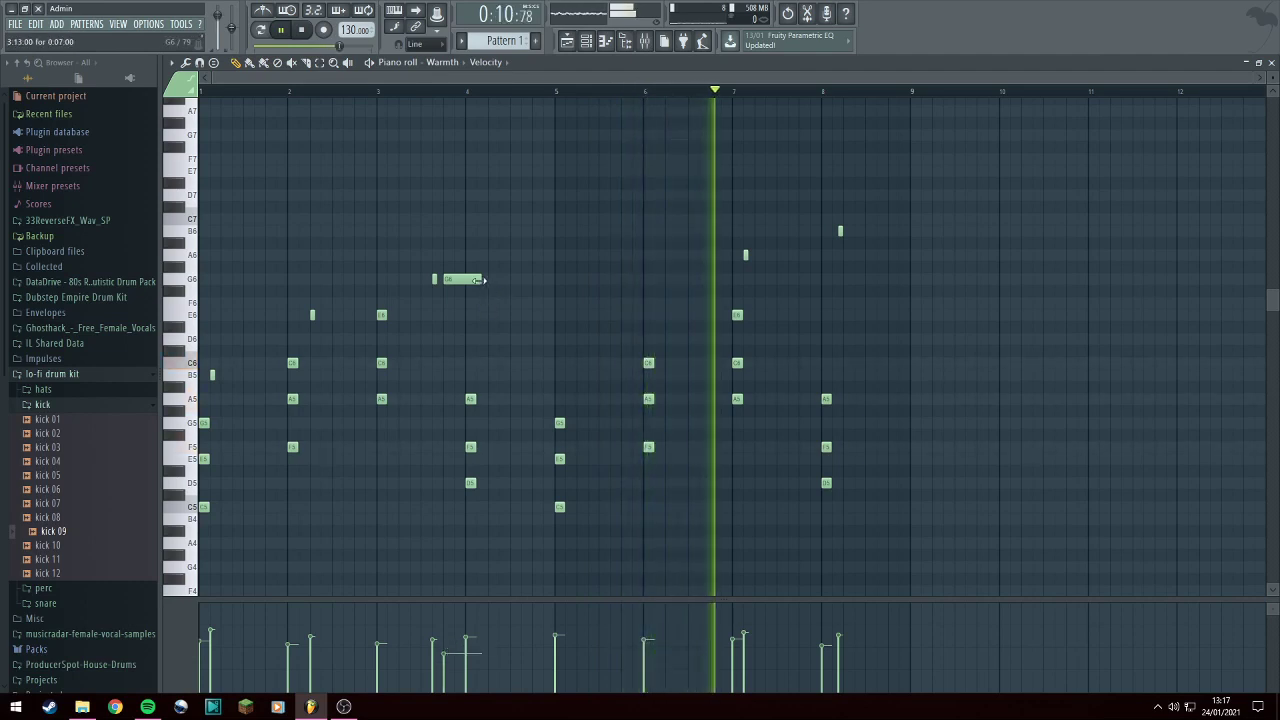
pyautogui.moveTo(484, 279); pyautogui.dragTo(459, 279)
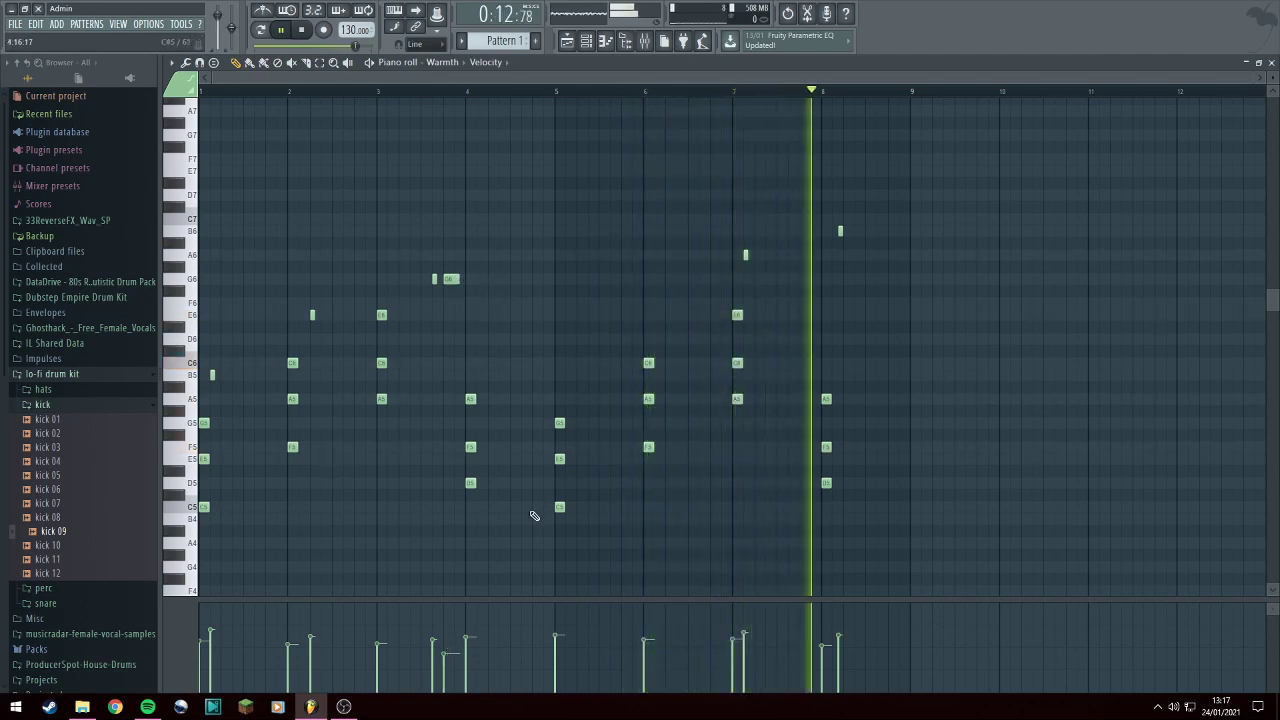
# Add a three-step C6 note on beat 3 of bar 8 and play the pattern from the start of that bar.
pyautogui.click(880, 364)
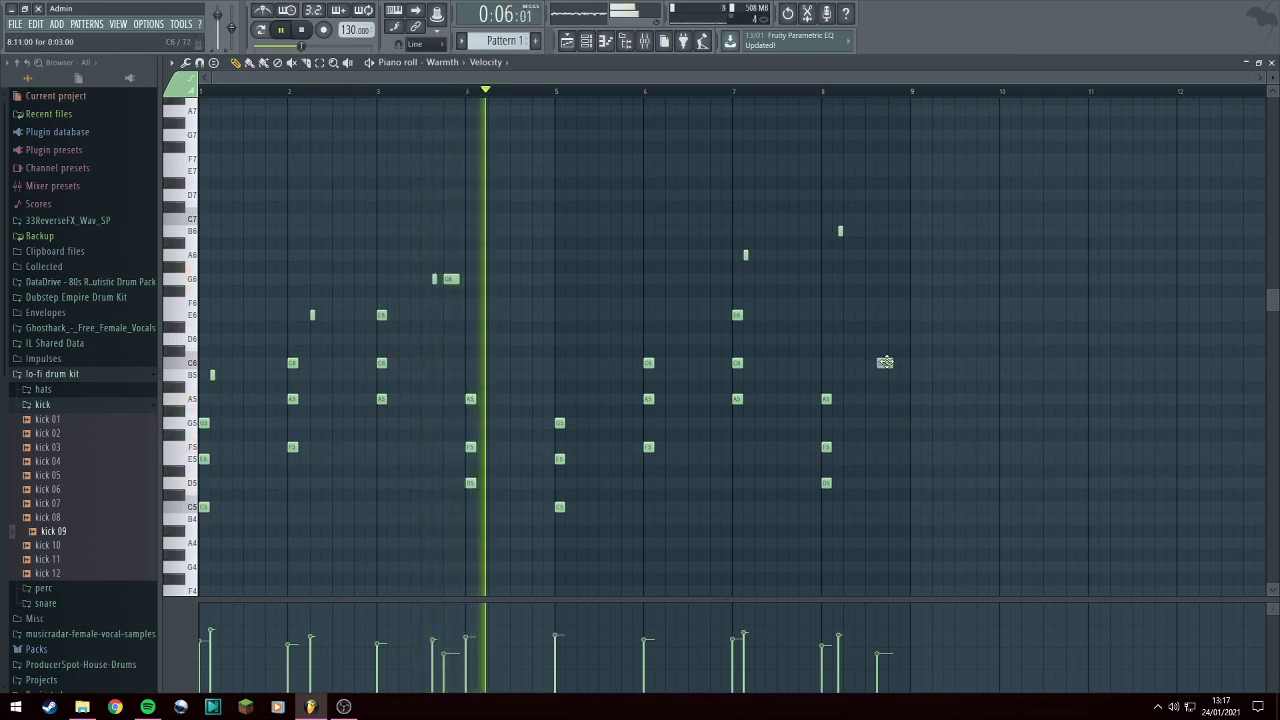
pyautogui.moveTo(878, 362); pyautogui.dragTo(868, 363)
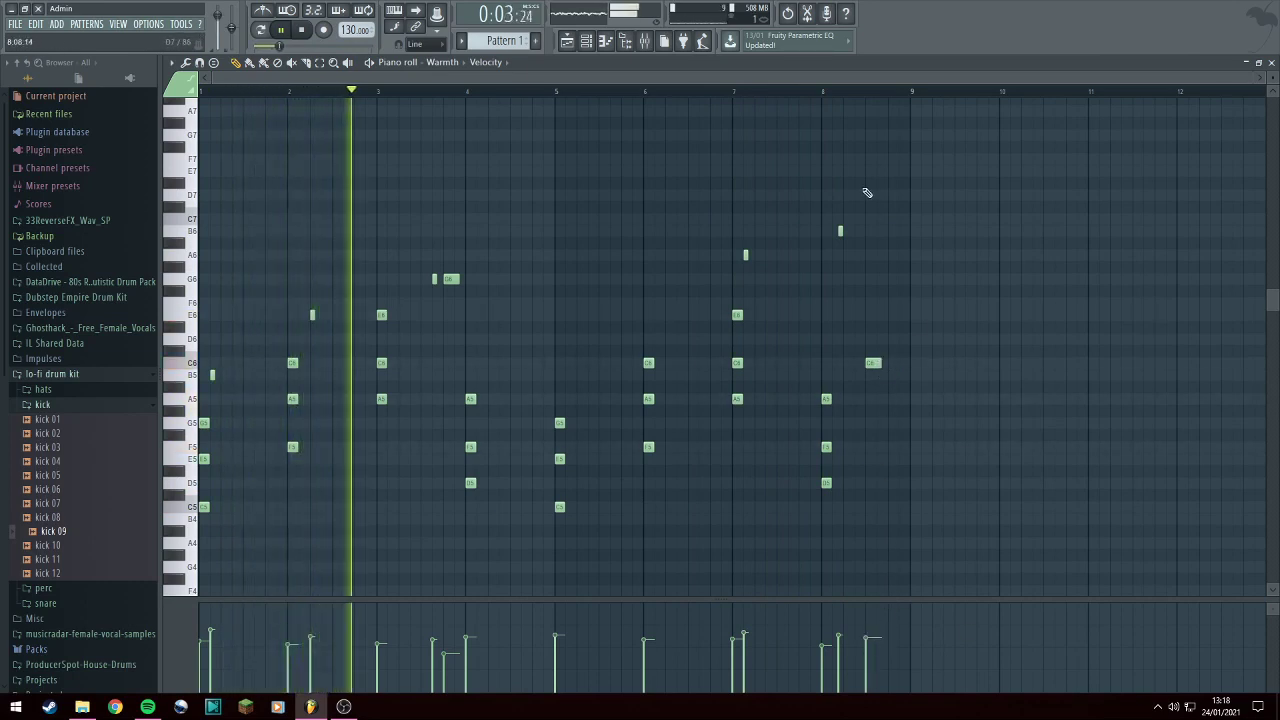
pyautogui.click(822, 91)
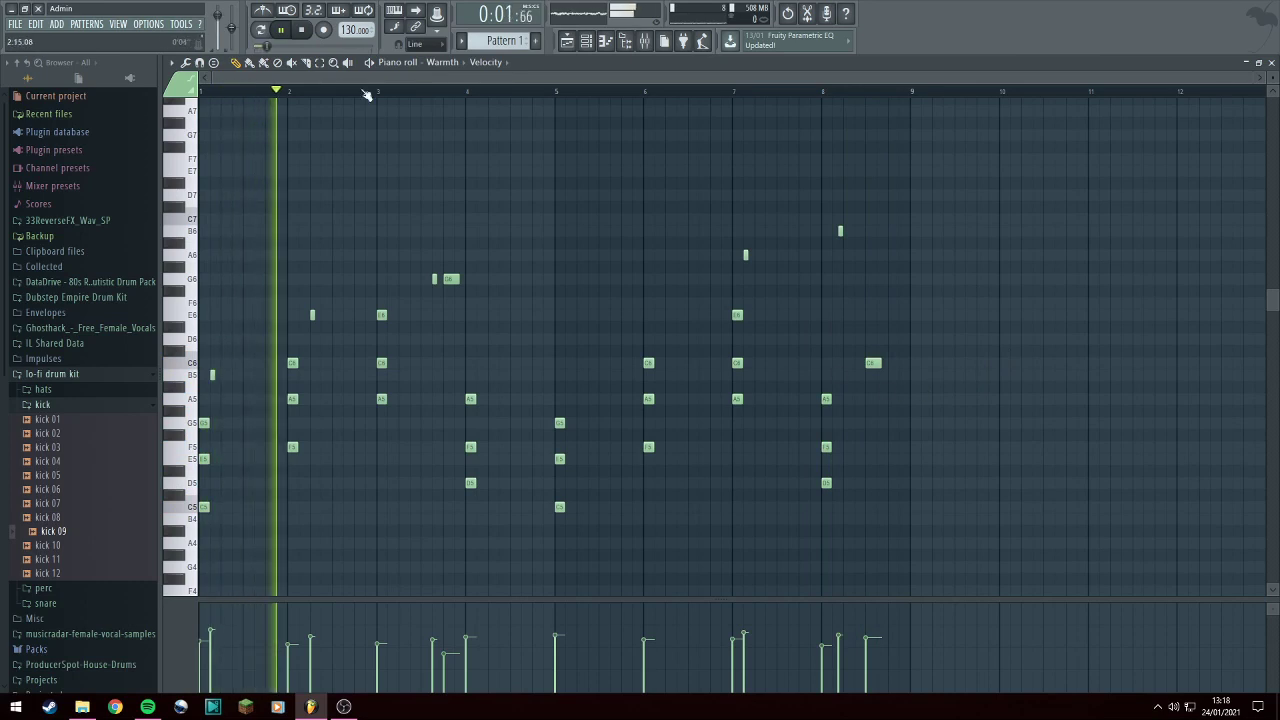
# Duplicate the Pattern 1 clip into bars 9 to 16 of playlist Track 1 and set the tempo to 140 BPM.
pyautogui.click(567, 42)
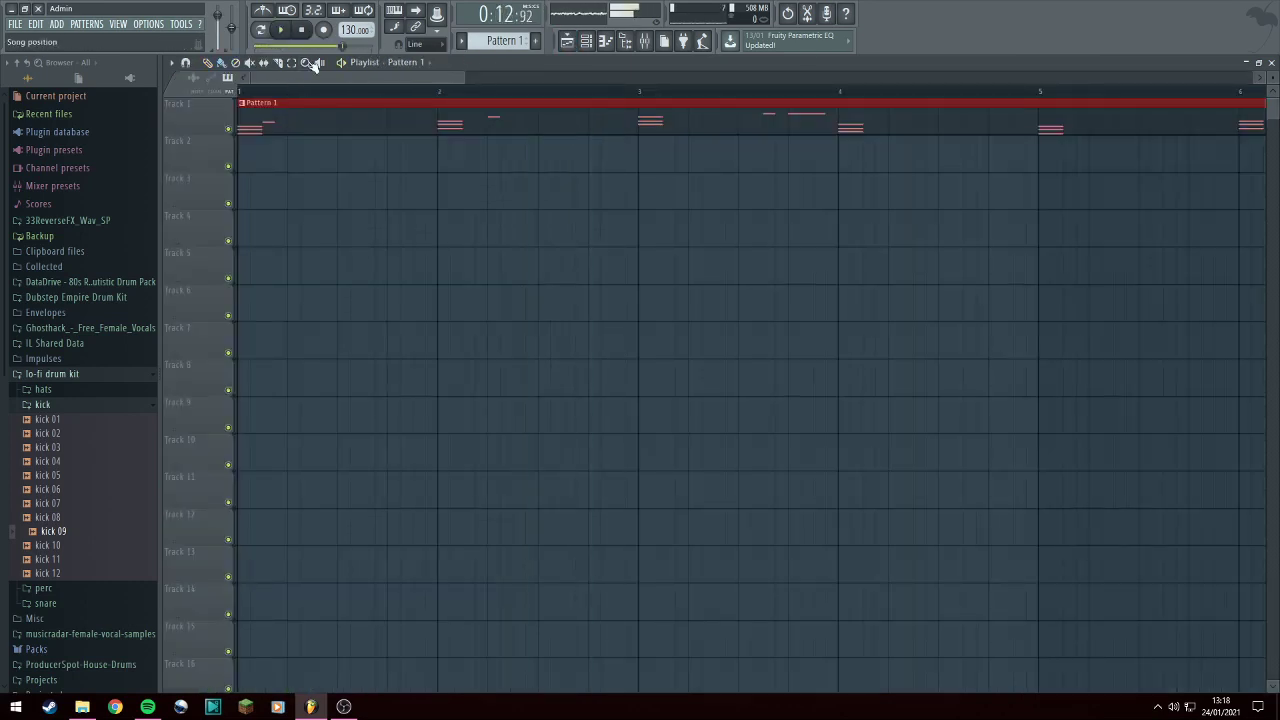
pyautogui.keyDown('ctrl'); pyautogui.scroll(-4, 790, 365); pyautogui.keyUp('ctrl')
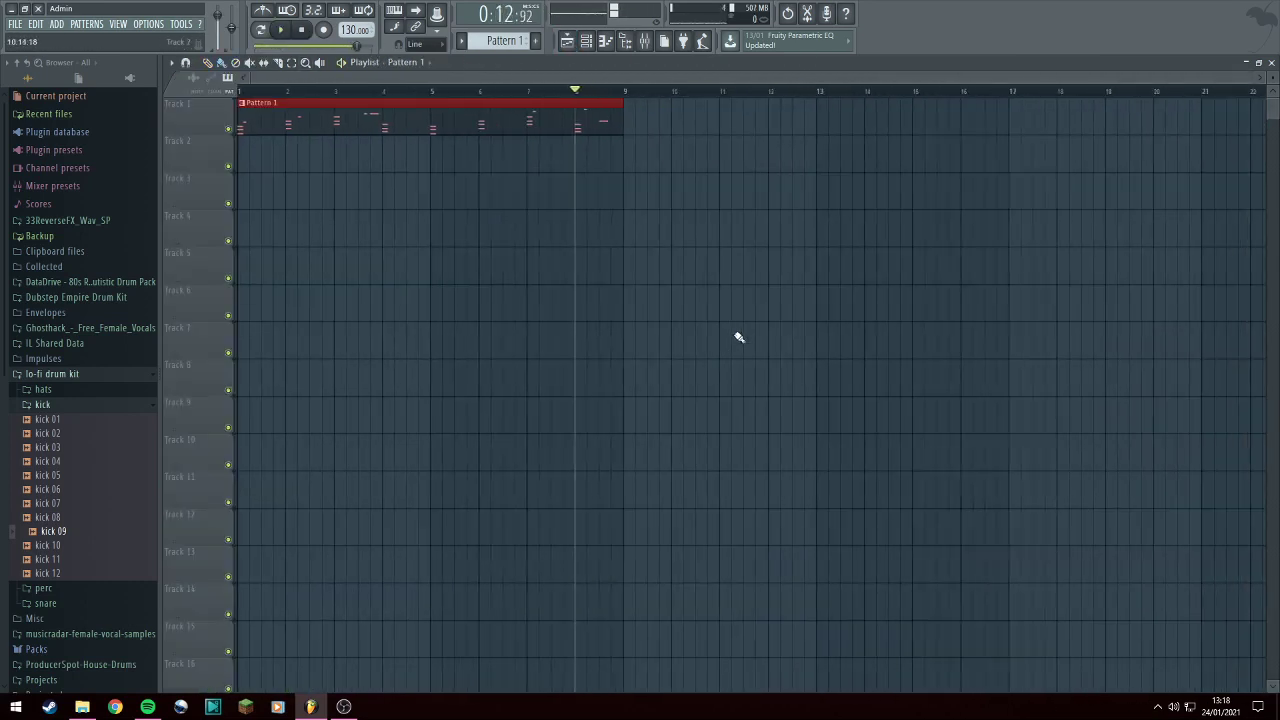
pyautogui.click(588, 127)
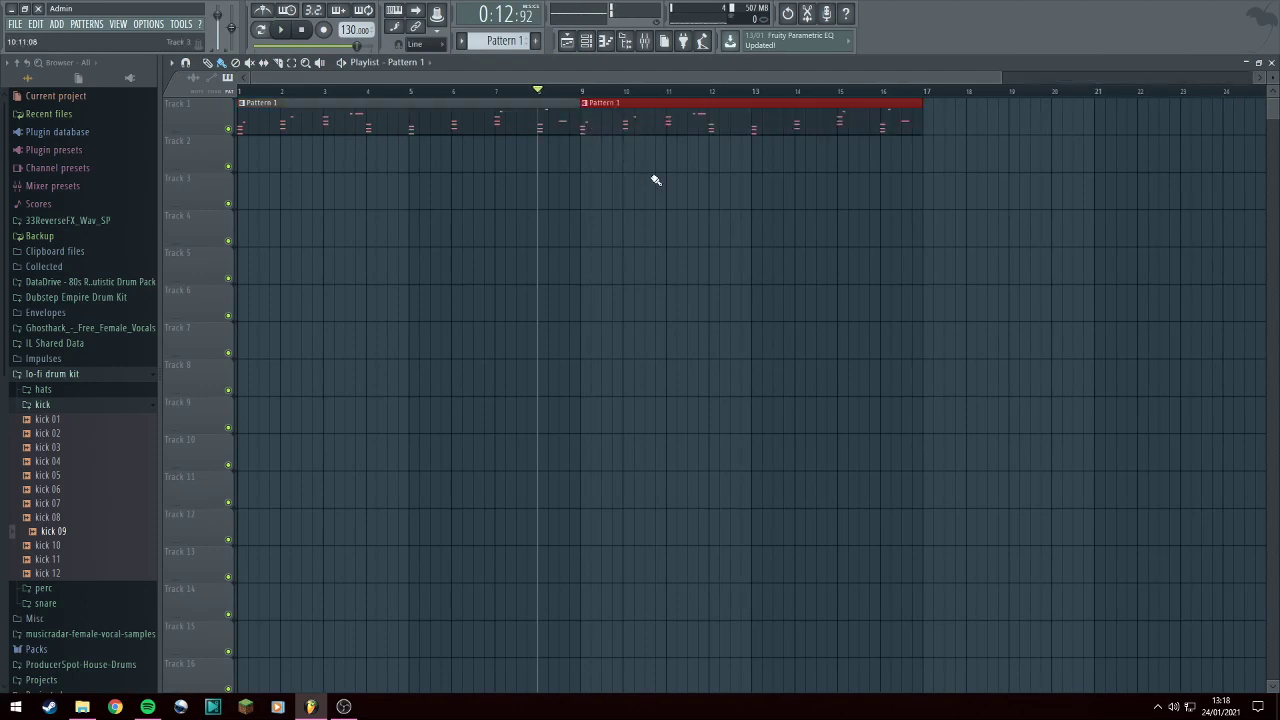
pyautogui.rightClick(358, 27)
pyautogui.click(512, 126)
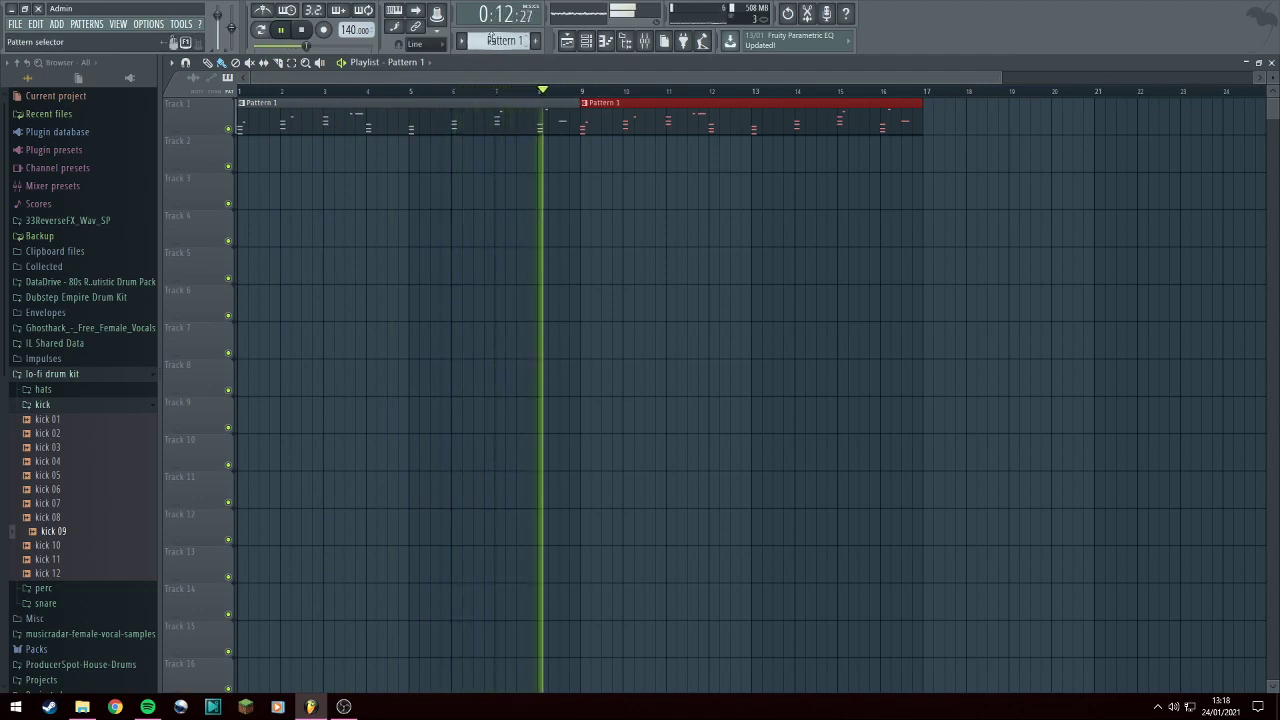
# Rename Pattern 1 as "Ambience Fill 1" and give it a blue colour.
pyautogui.click(496, 41)
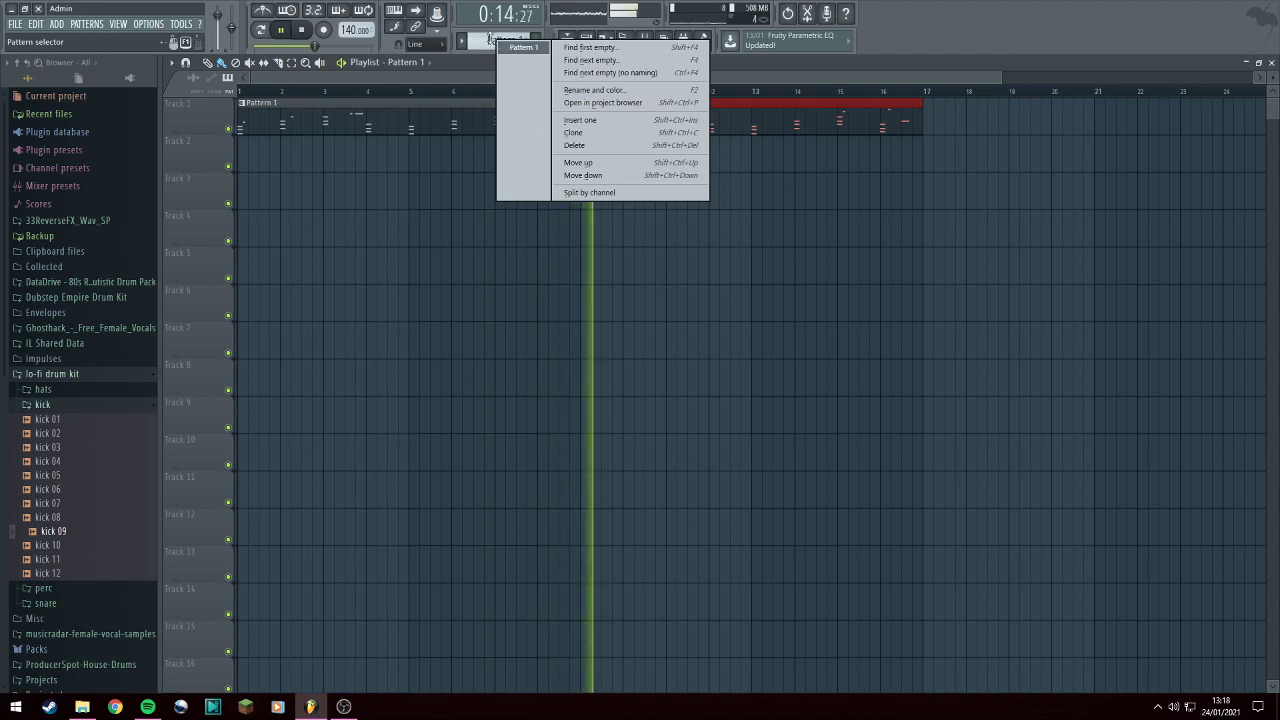
pyautogui.click(492, 40)
pyautogui.press('F2')
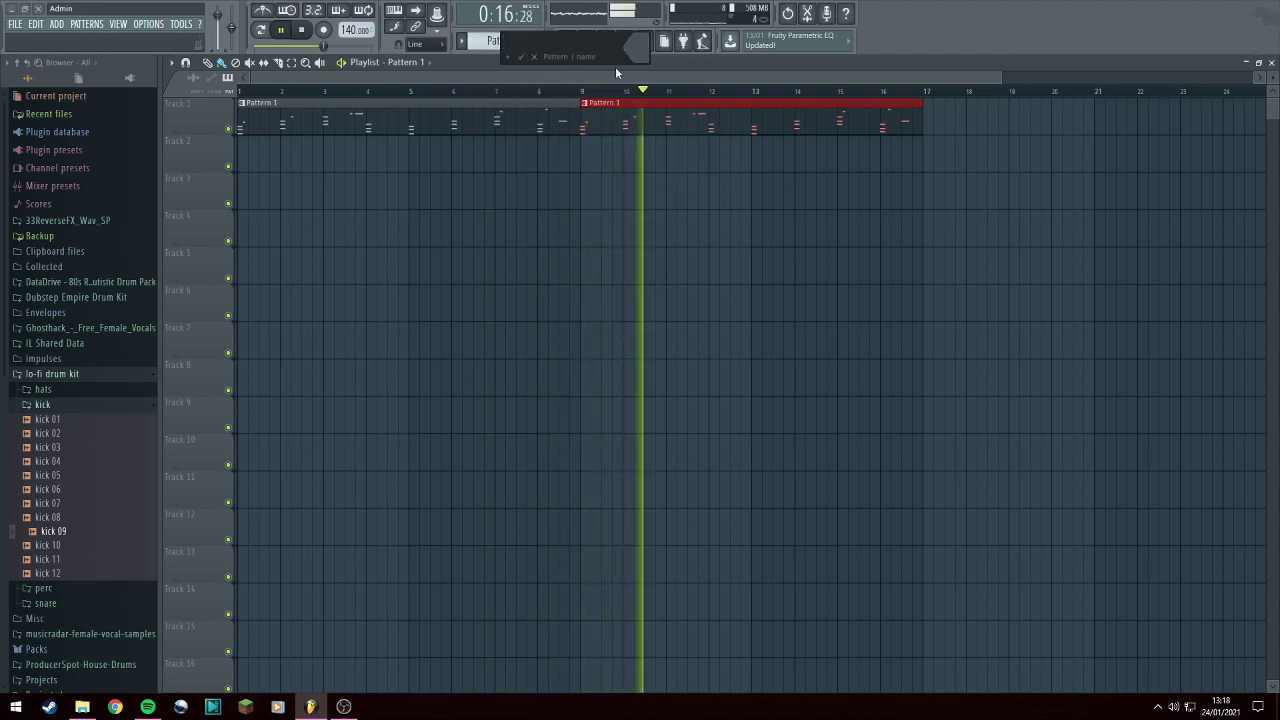
pyautogui.write('Am')
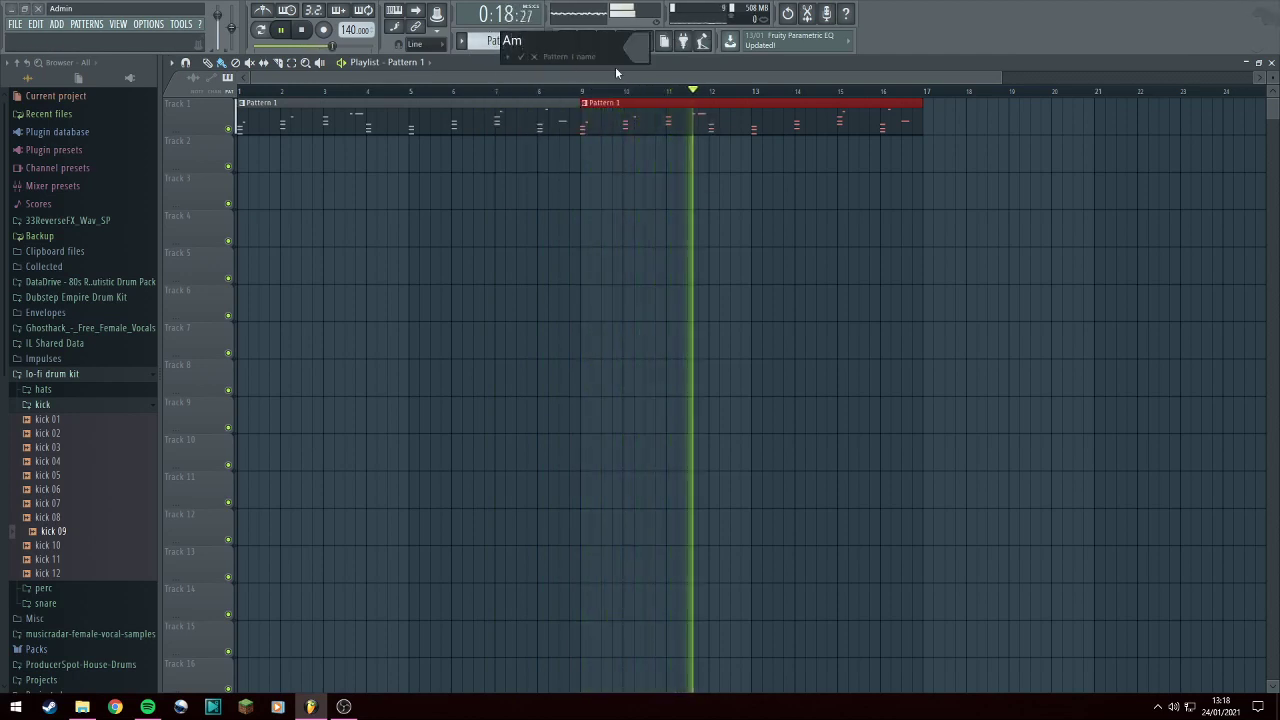
pyautogui.write('b')
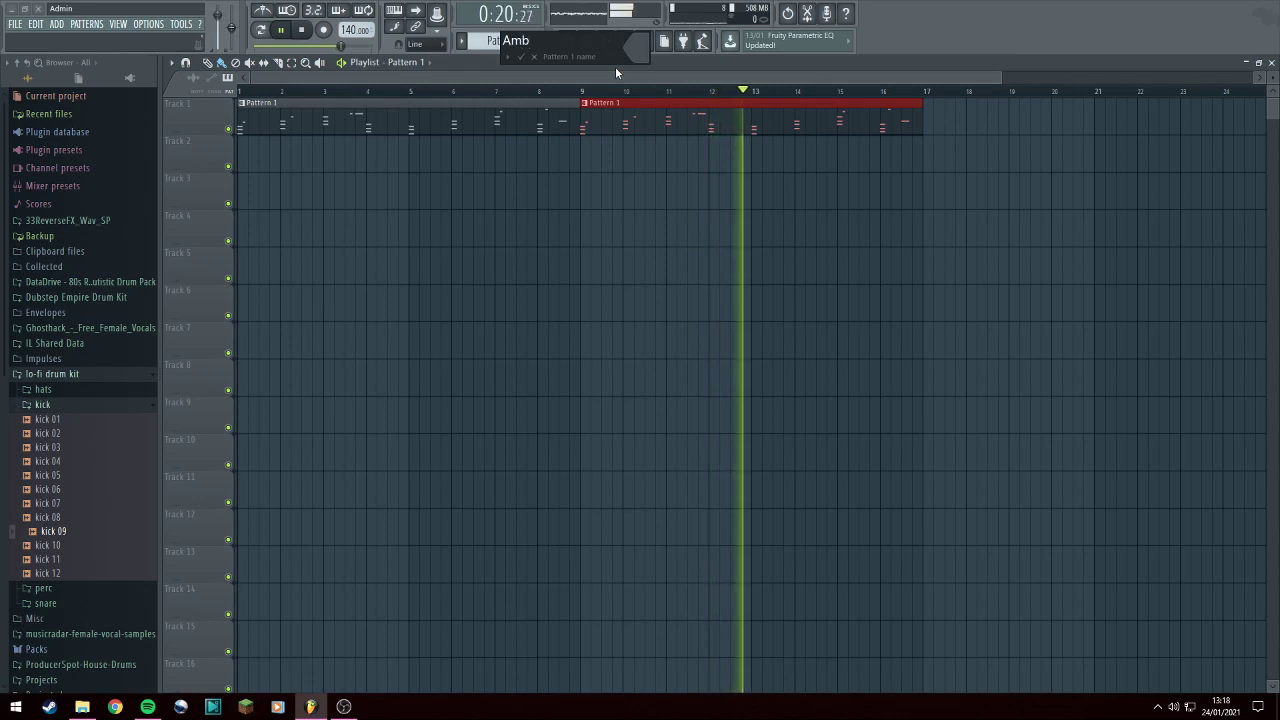
pyautogui.write('ience')
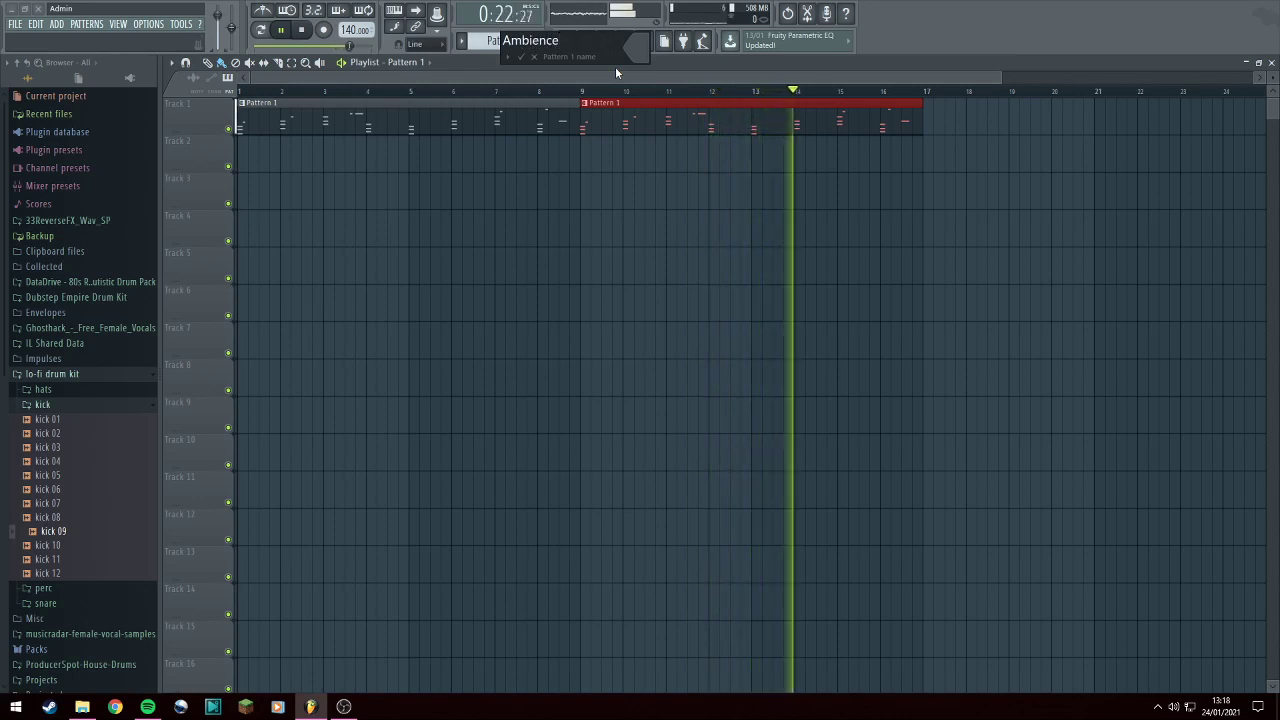
pyautogui.write(' Fill 1')
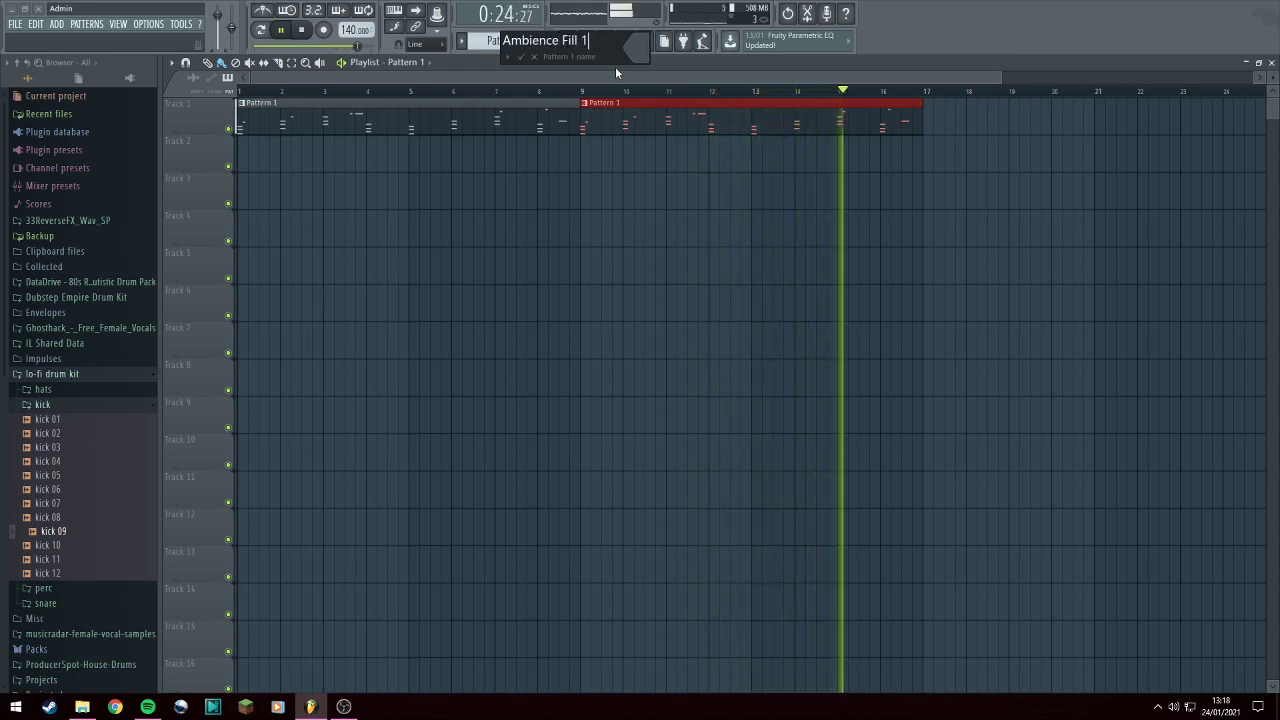
pyautogui.click(648, 50)
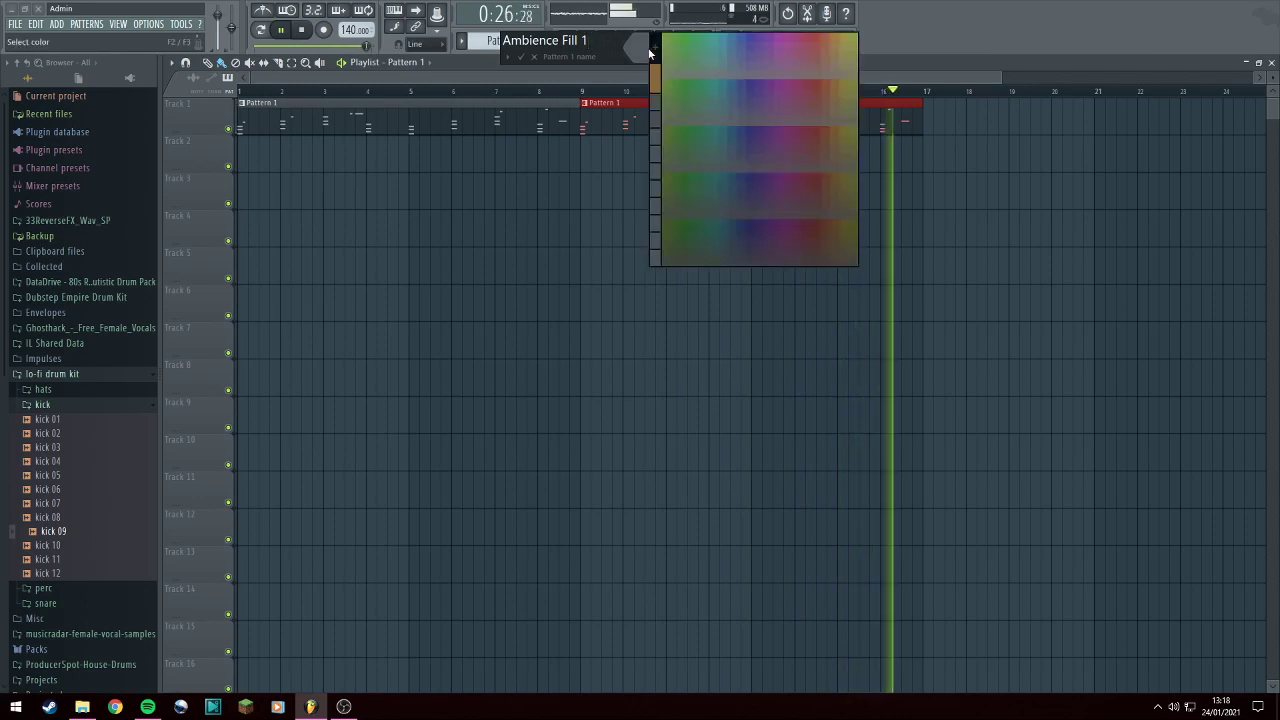
pyautogui.click(741, 37)
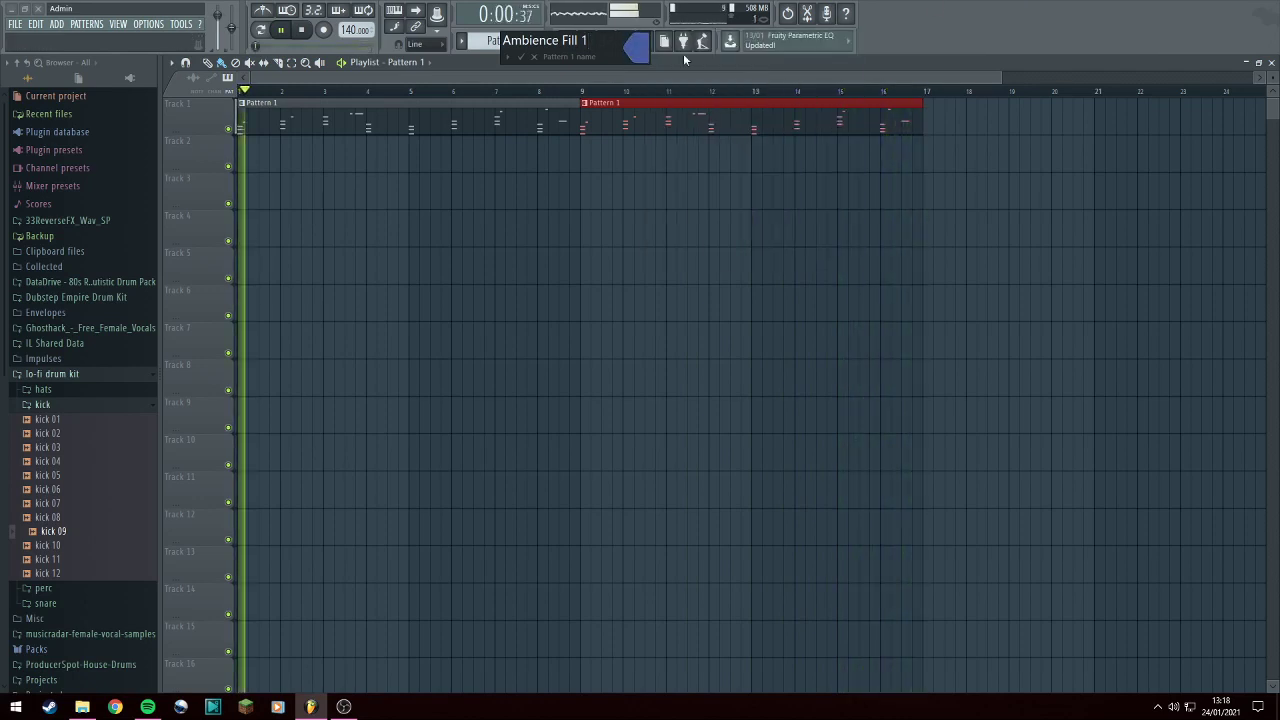
pyautogui.click(522, 60)
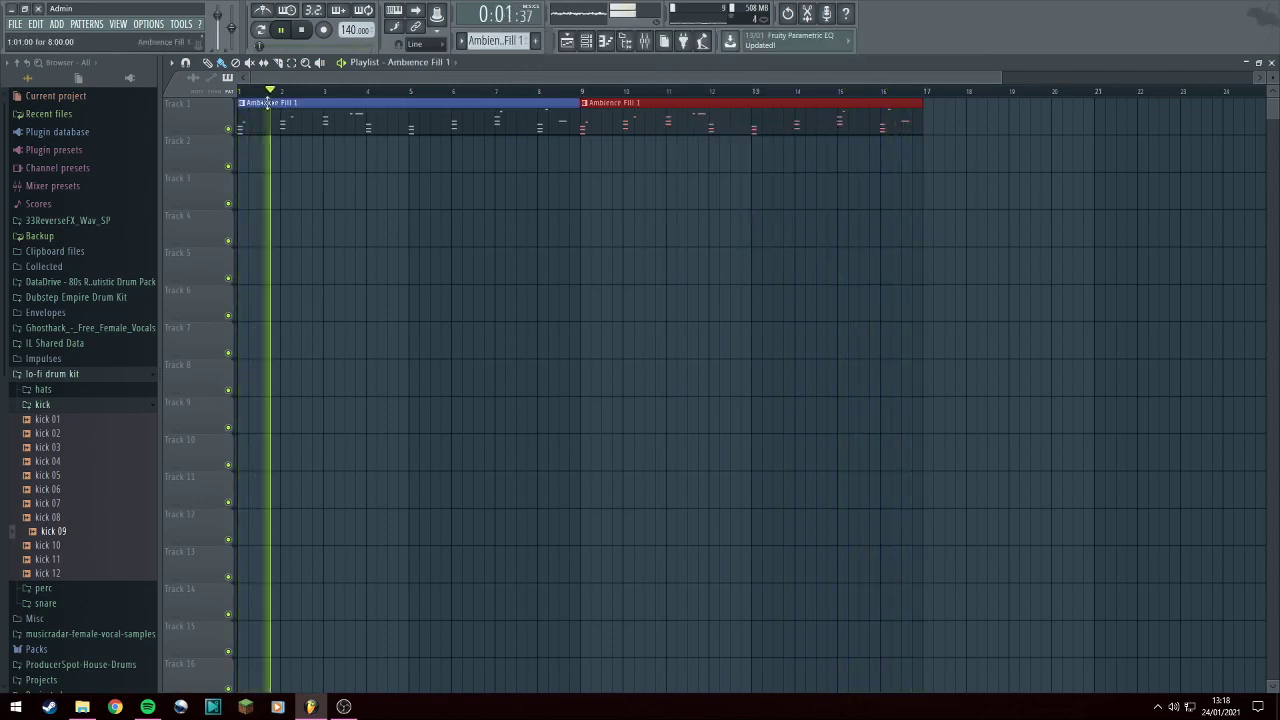
# Name playlist Track 1 "Amb1" and colour it blue.
pyautogui.doubleClick(191, 106)
pyautogui.write('A')
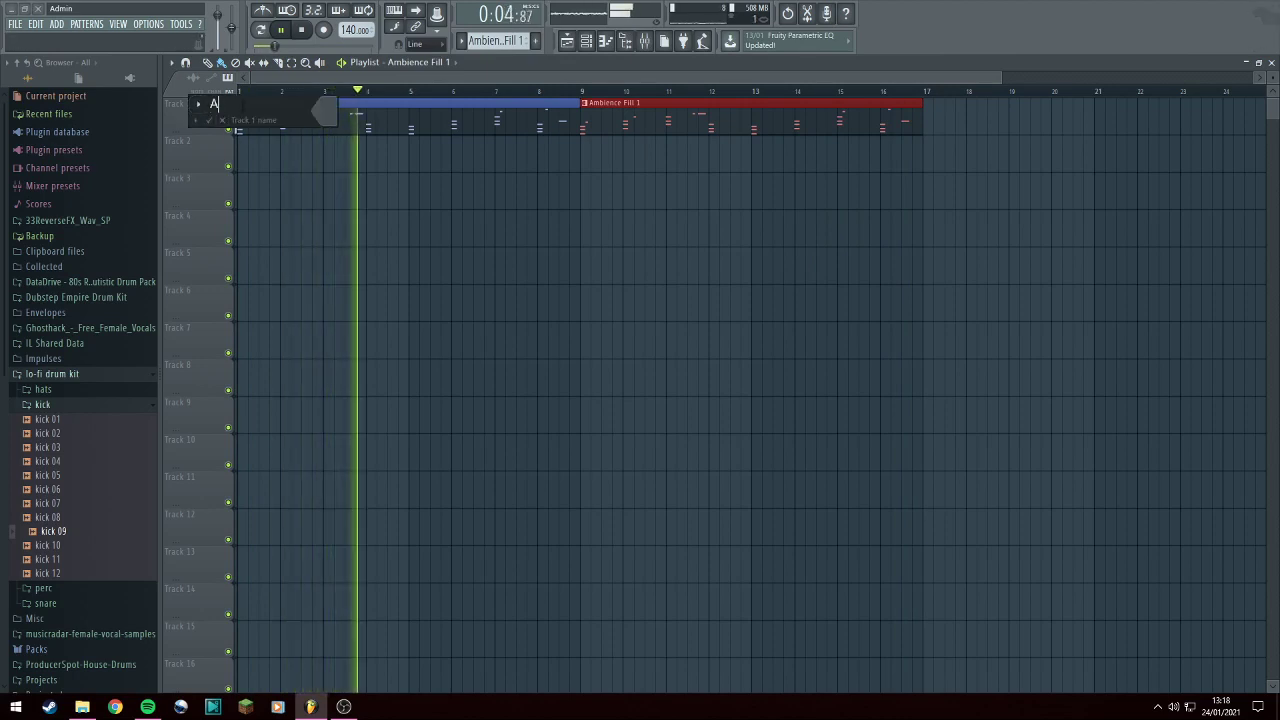
pyautogui.write('mb1')
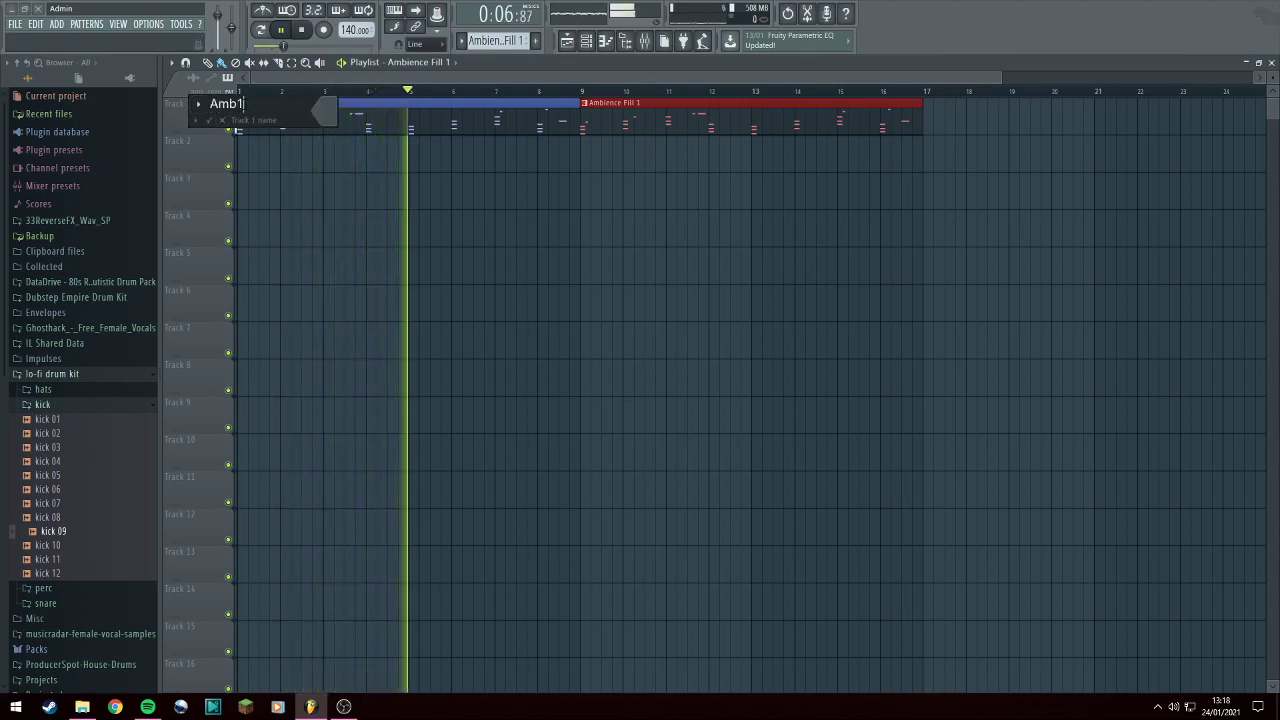
pyautogui.click(326, 112)
pyautogui.click(340, 168)
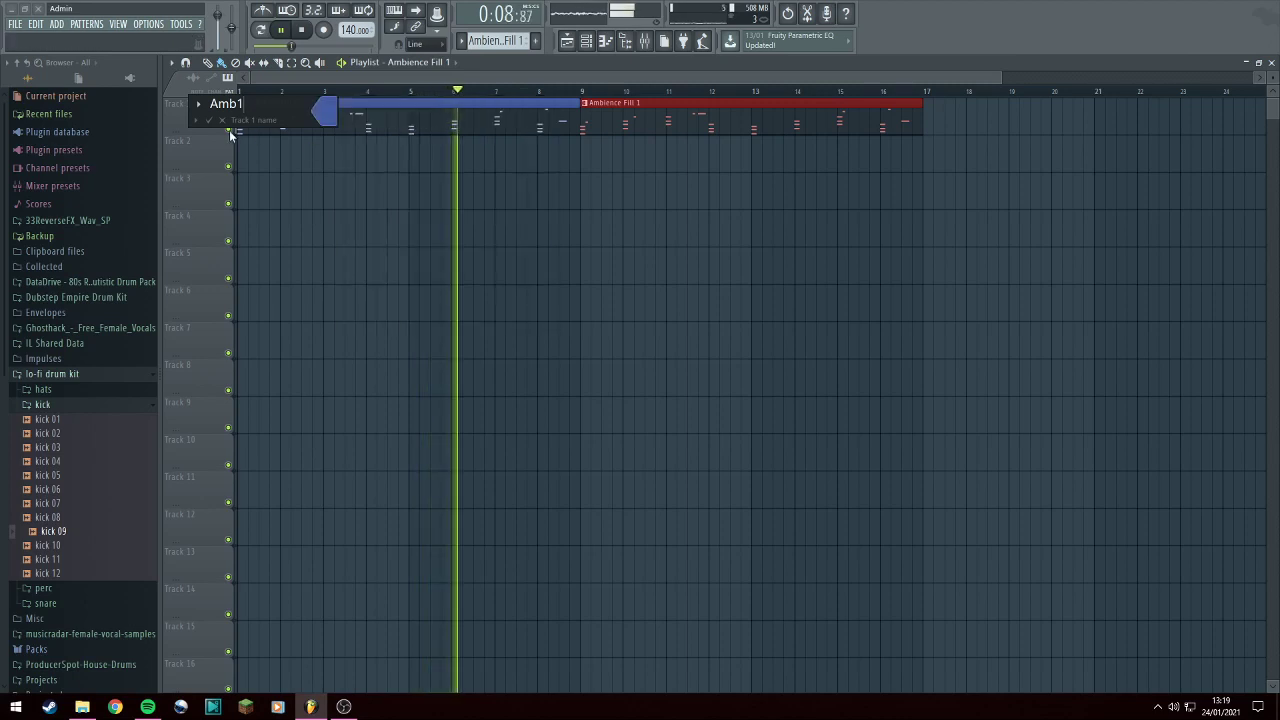
pyautogui.press('Return')
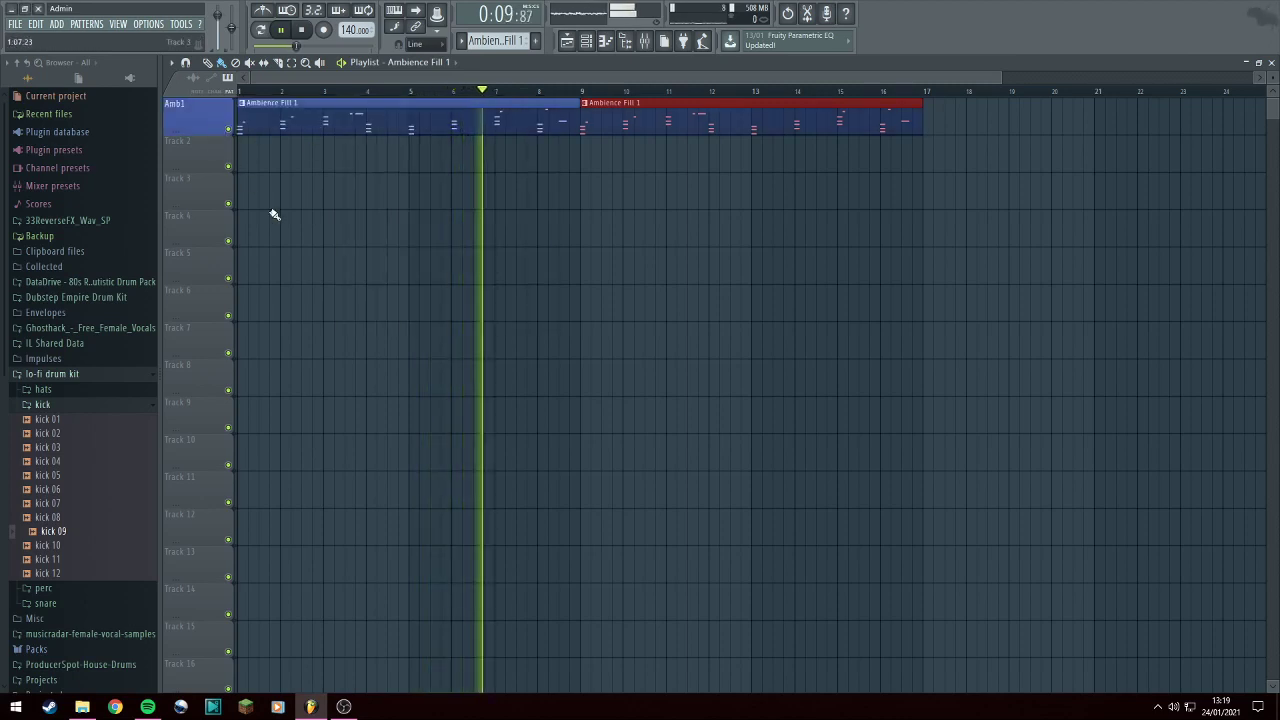
# Name playlist Track 2 "Amb 2" and colour it purple.
pyautogui.doubleClick(184, 155)
pyautogui.write('Amb 2')
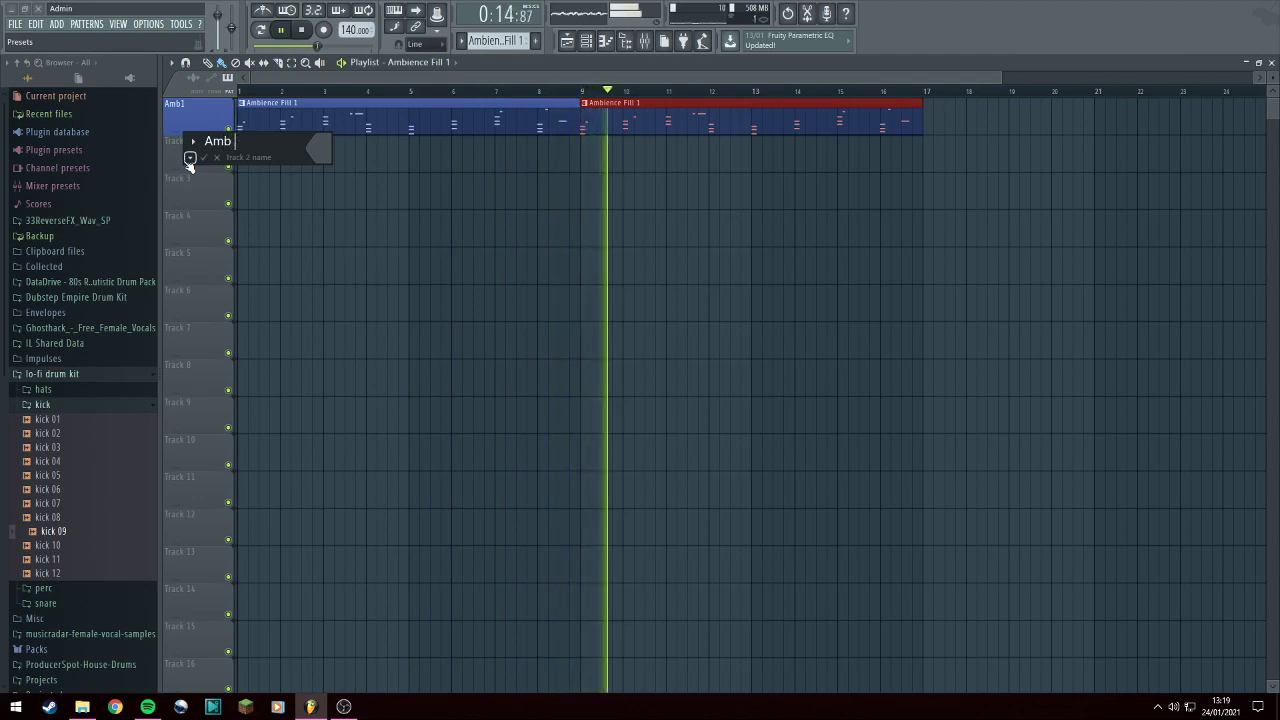
pyautogui.click(325, 148)
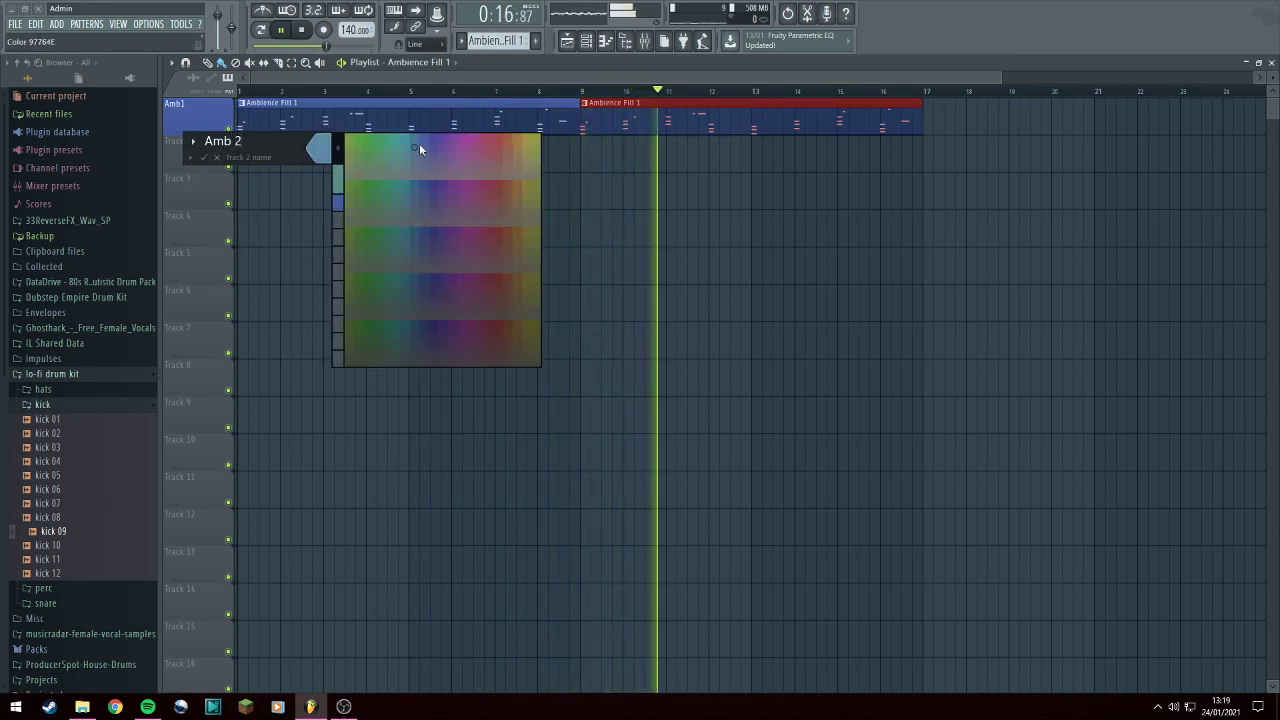
pyautogui.click(443, 138)
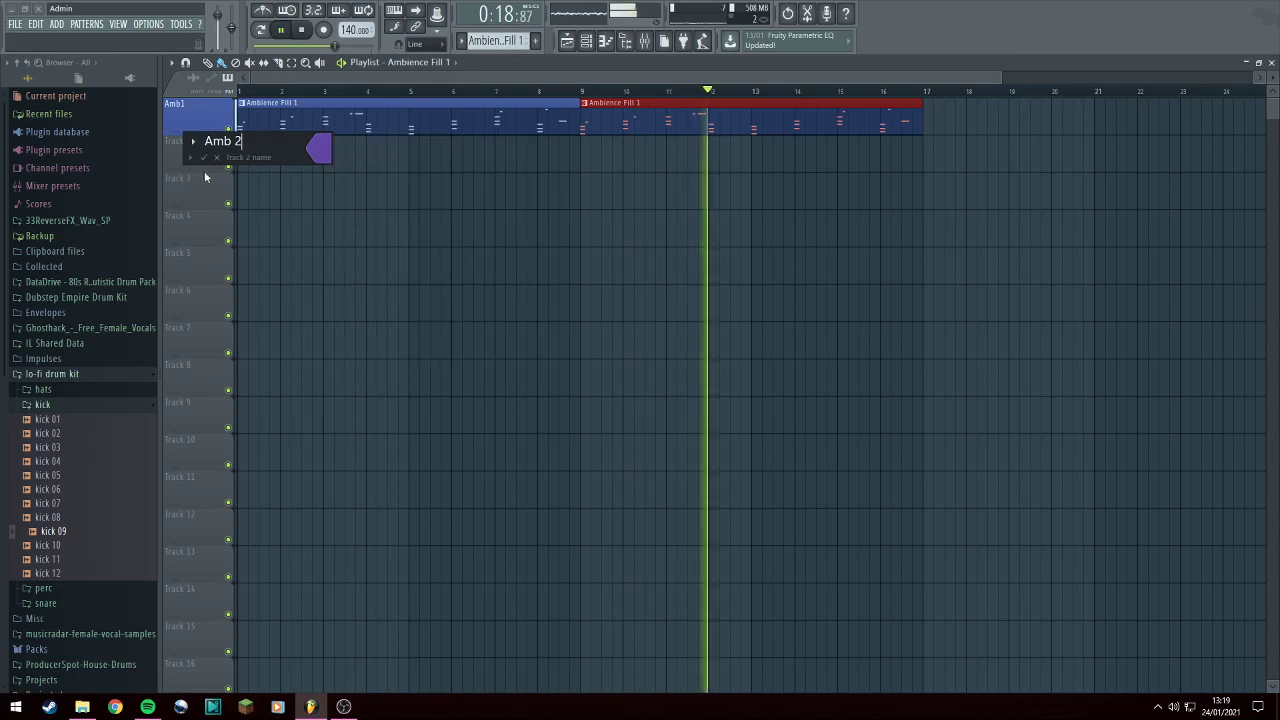
pyautogui.click(202, 157)
# Change the colour of the "Amb 2" playlist track to the recently used blue.
pyautogui.rightClick(189, 150)
pyautogui.click(190, 143)
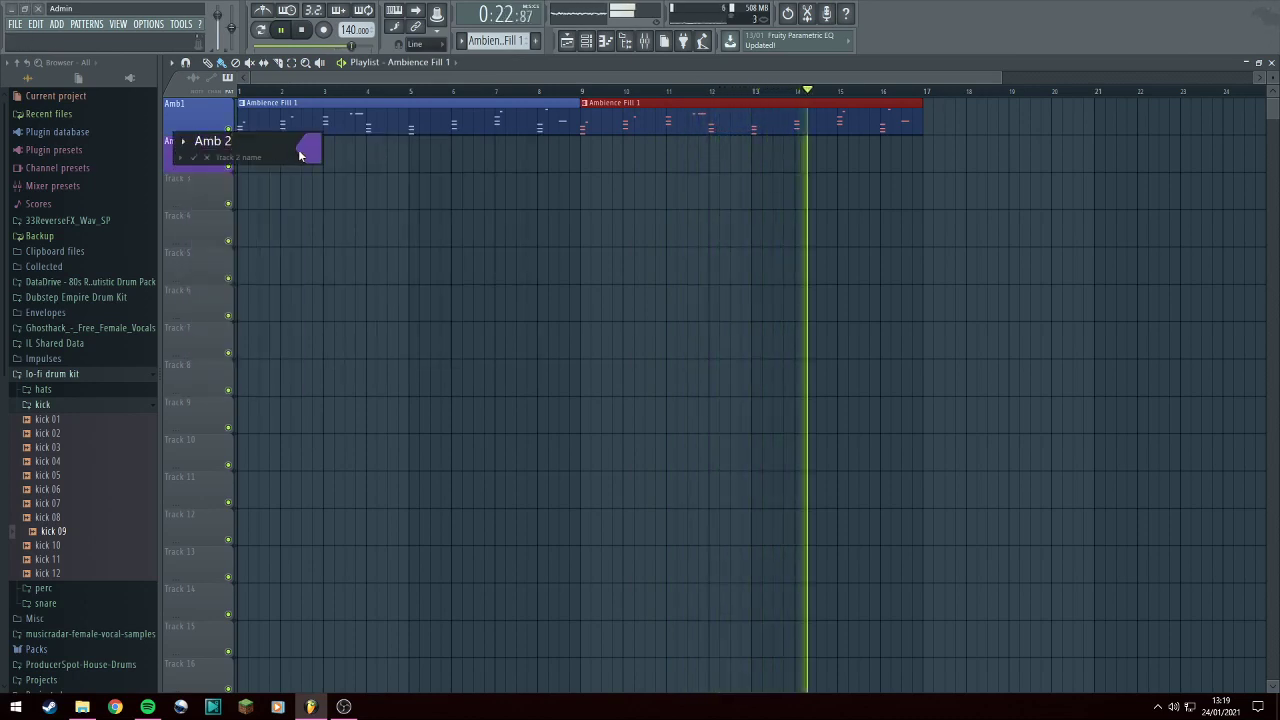
pyautogui.click(309, 148)
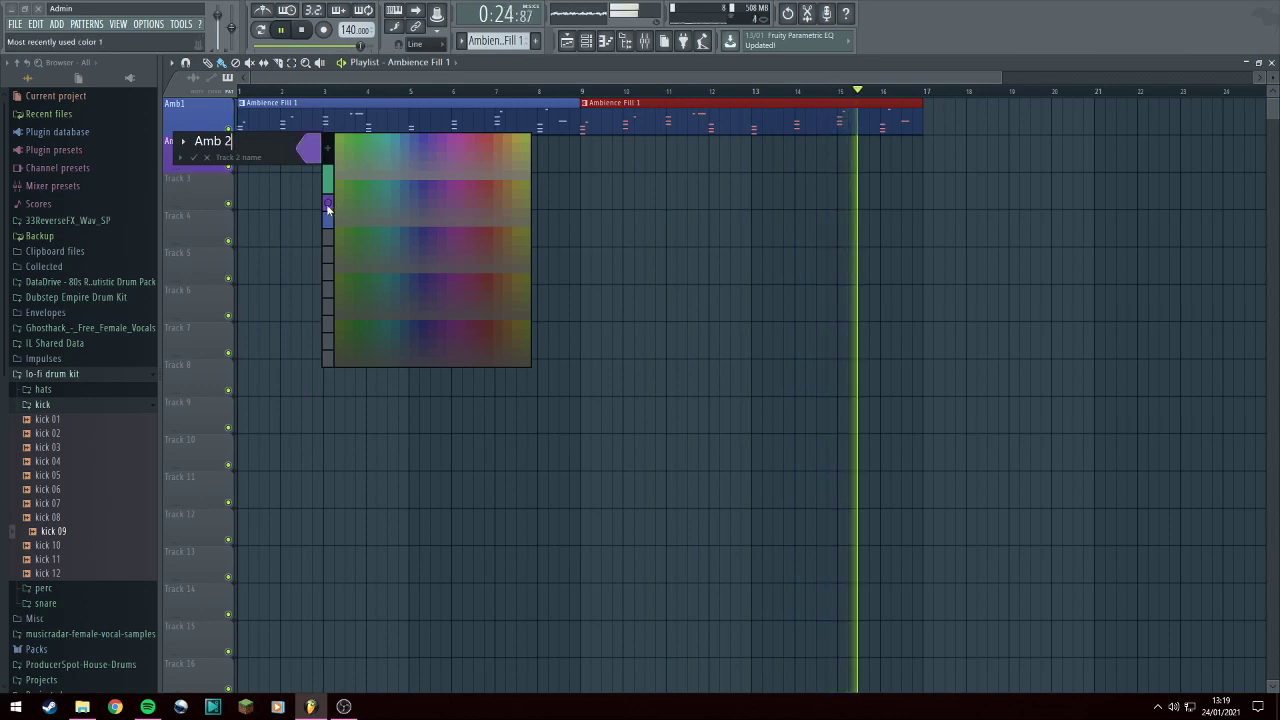
pyautogui.click(326, 204)
pyautogui.click(194, 158)
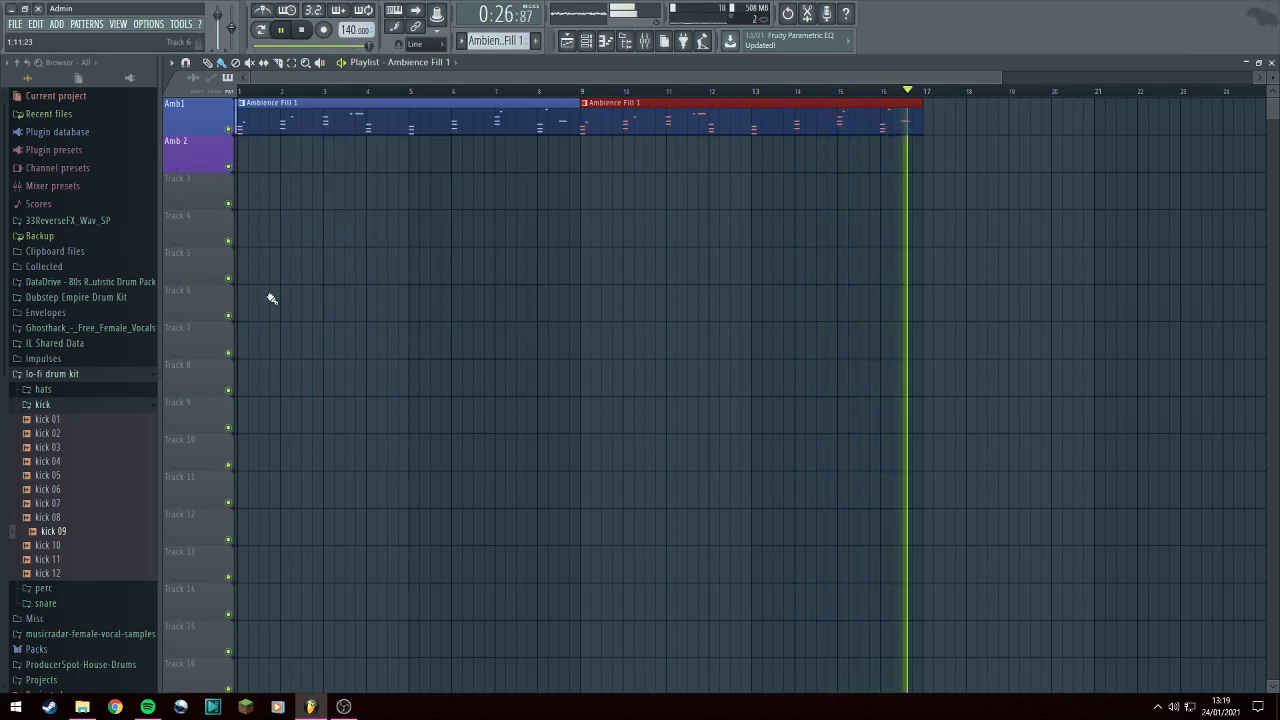
pyautogui.middleClick(187, 152)
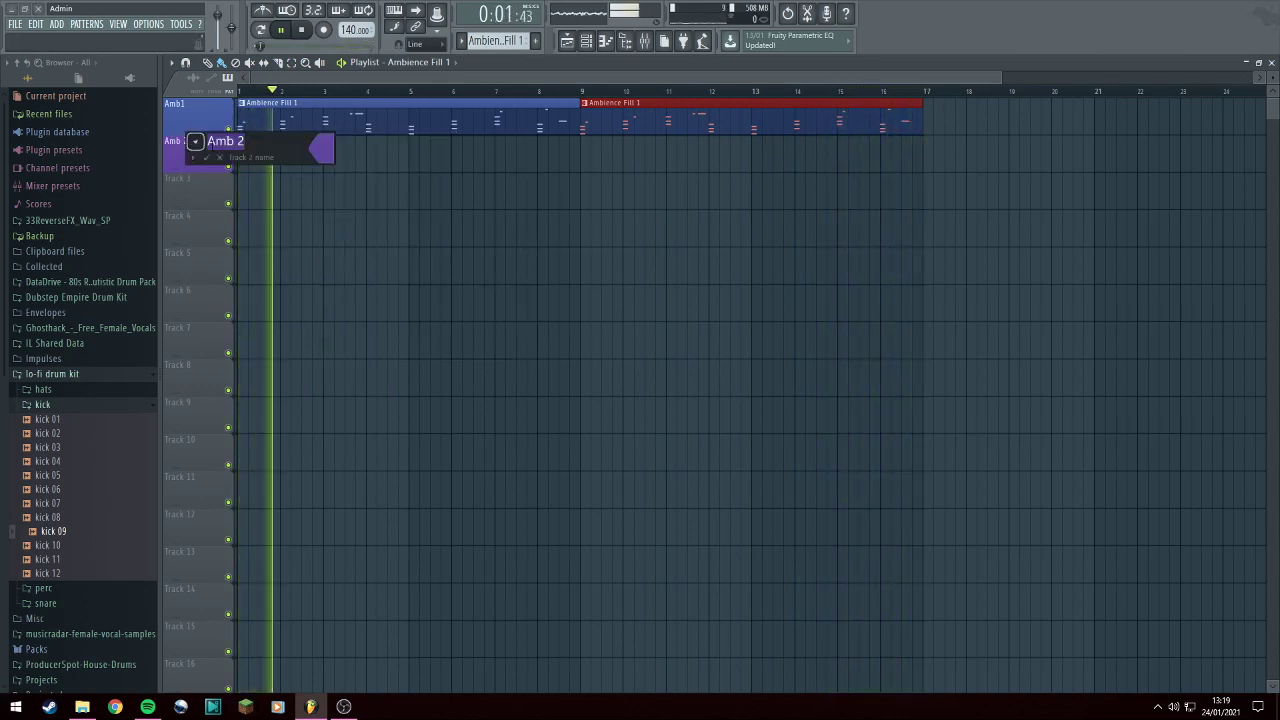
pyautogui.click(316, 149)
pyautogui.click(338, 214)
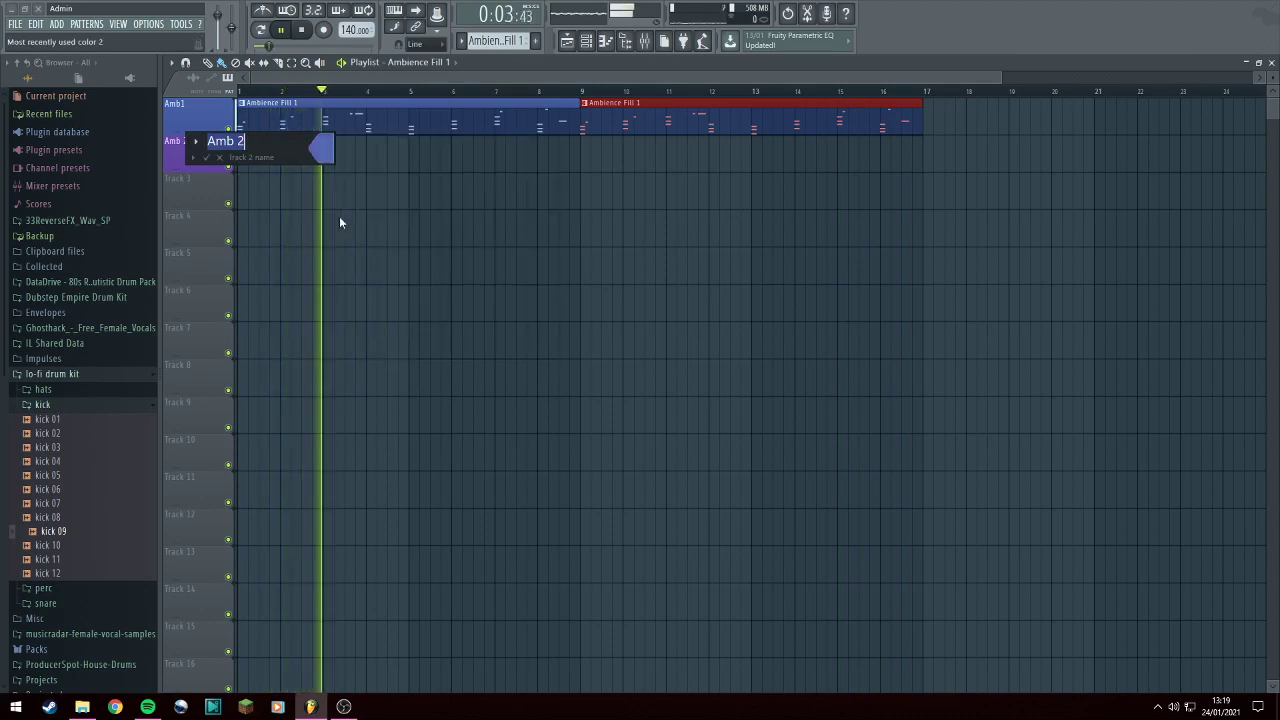
pyautogui.click(206, 158)
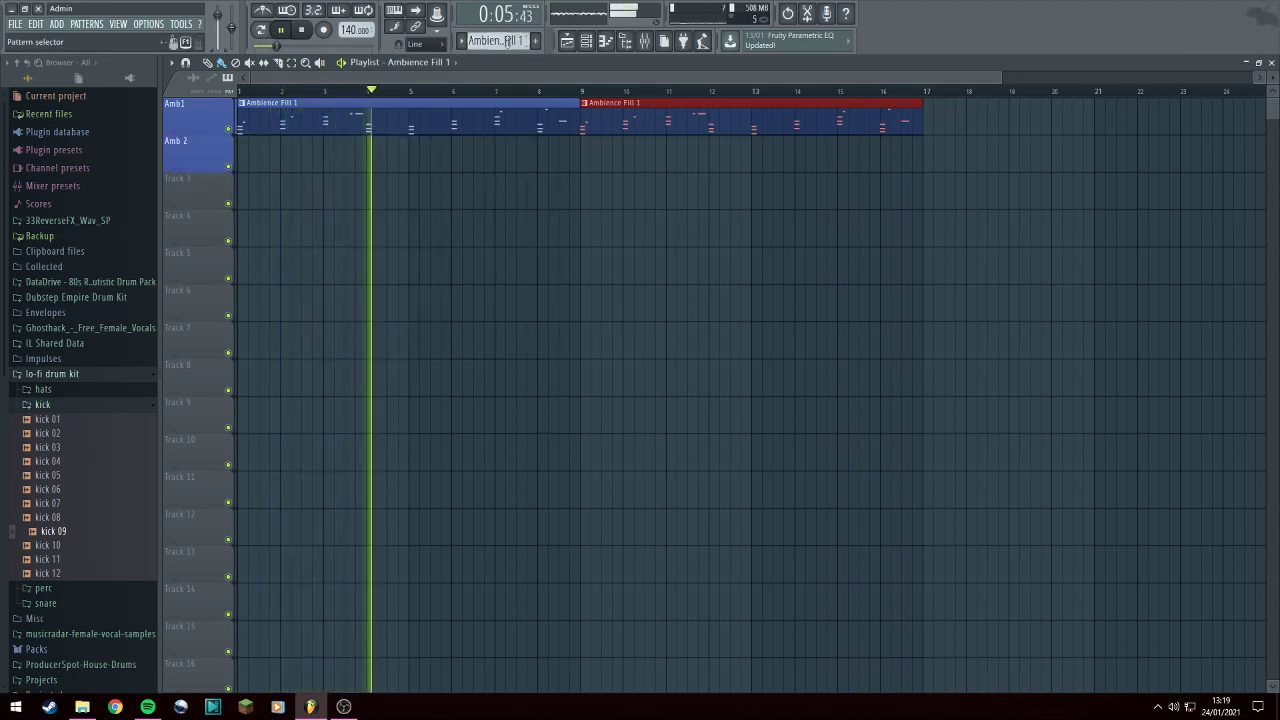
# Create a new empty pattern and place a single clip of it at bar 1 of the Amb 2 track.
pyautogui.press('F4')
pyautogui.click(271, 157)
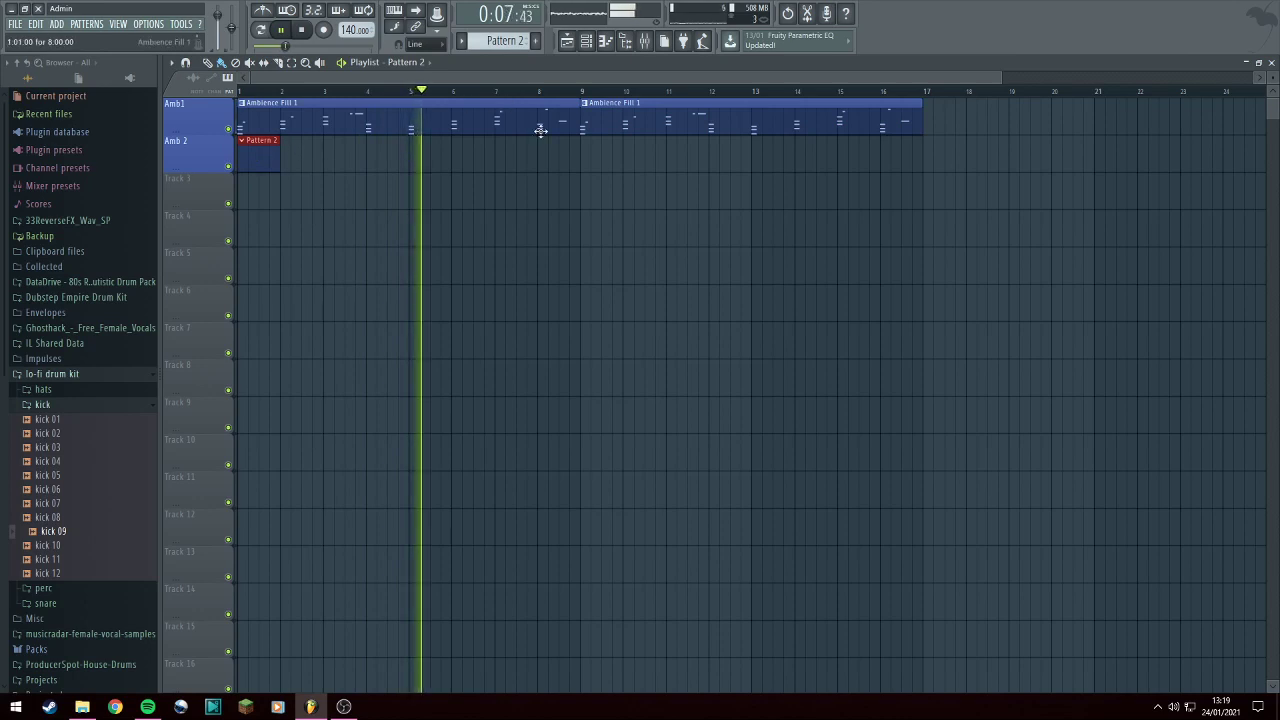
pyautogui.click(588, 150)
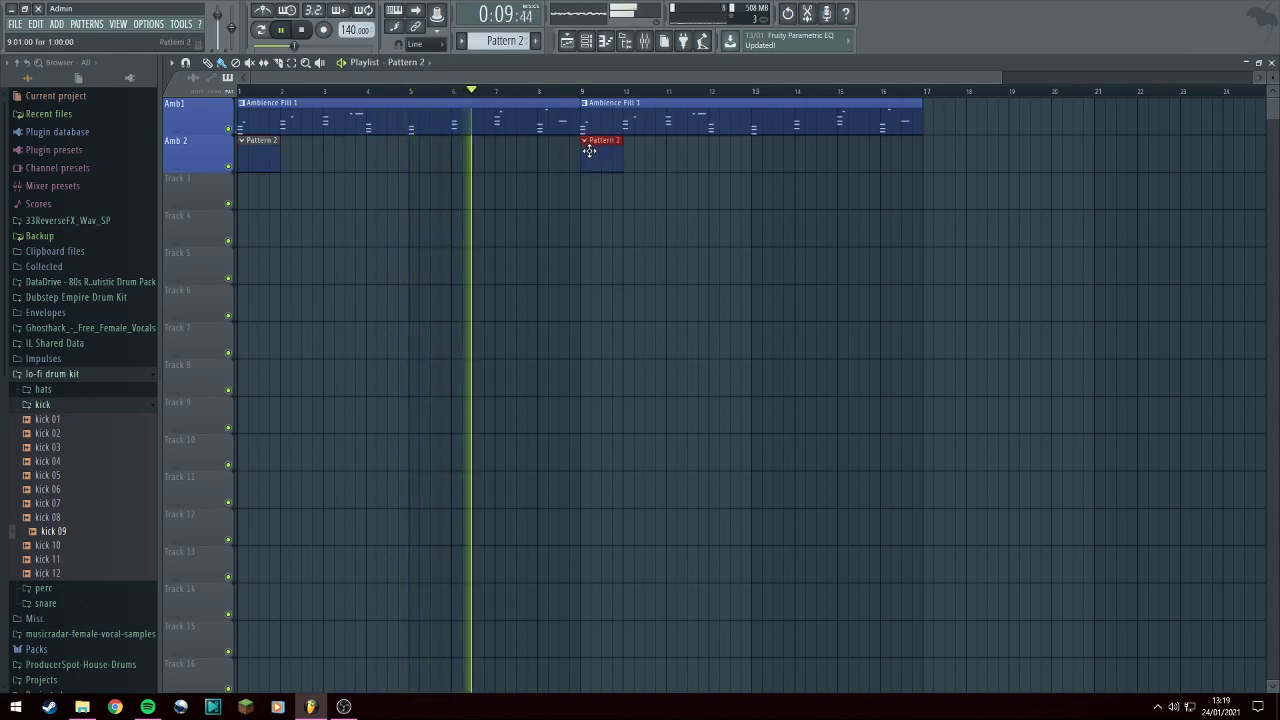
pyautogui.rightClick(588, 148)
# Rename Pattern 2 as "Amb 2" and give it the same blue colour.
pyautogui.press('F2')
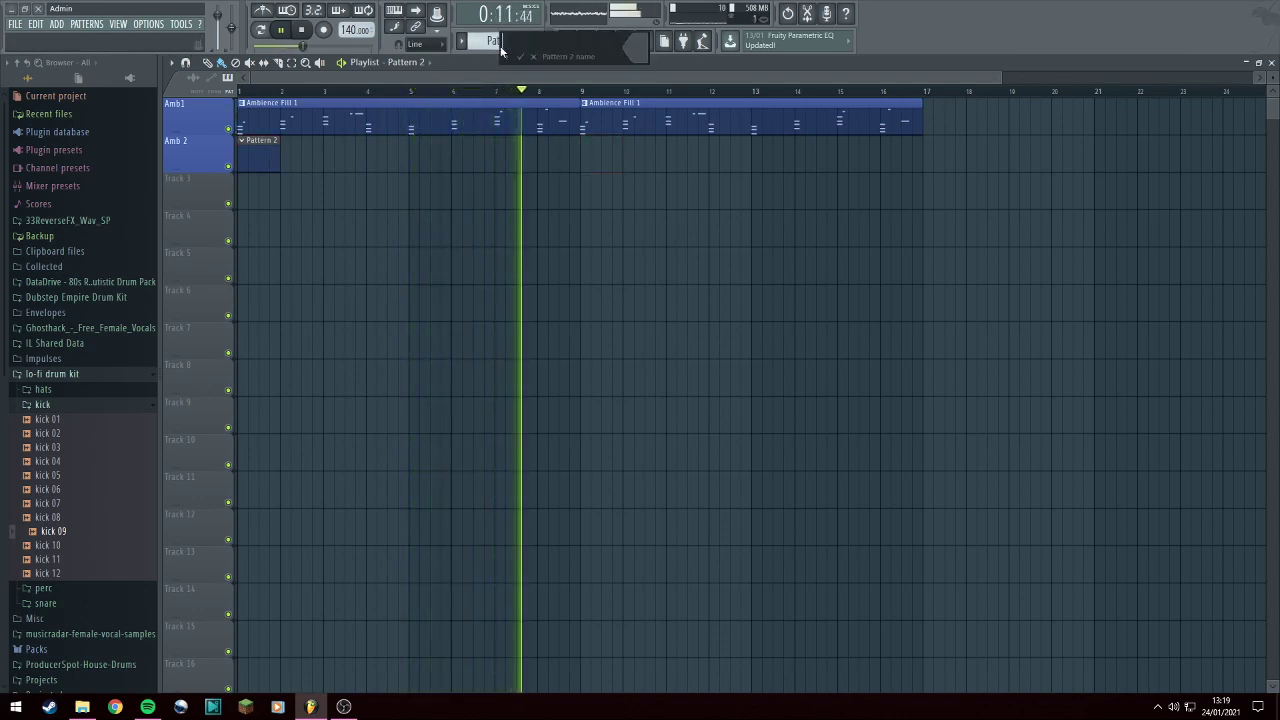
pyautogui.write('Amb 2')
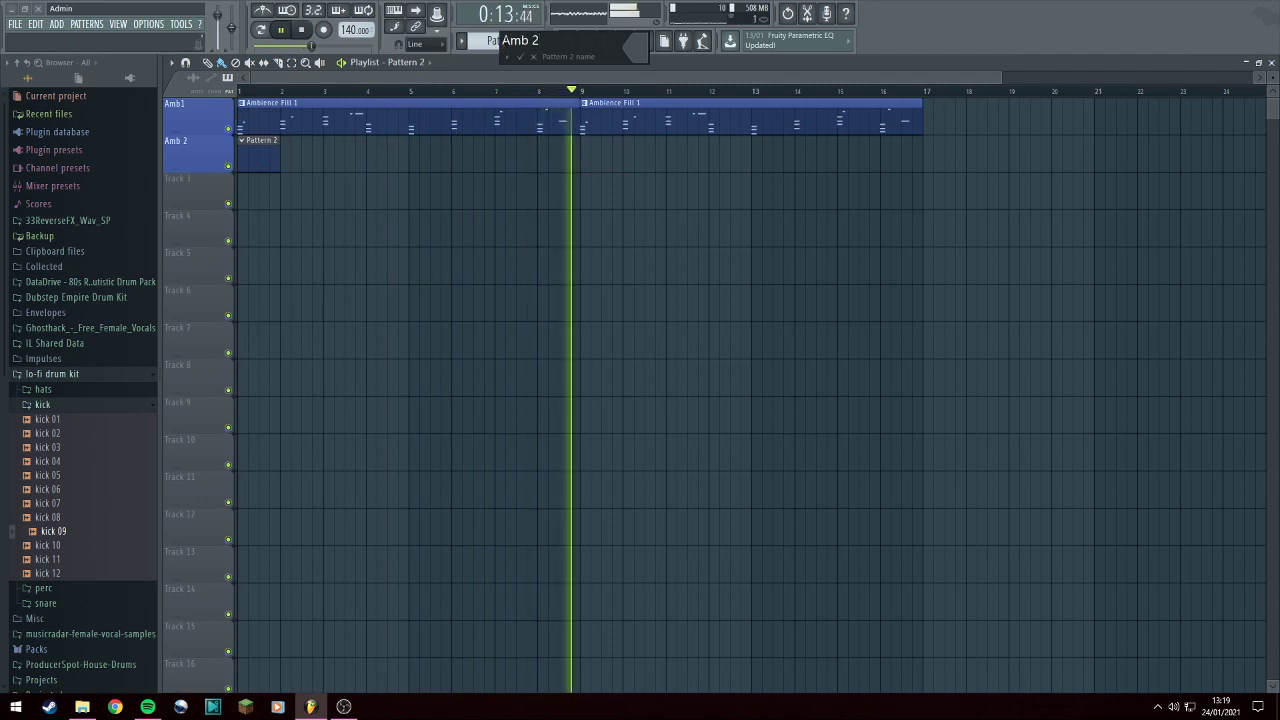
pyautogui.click(636, 47)
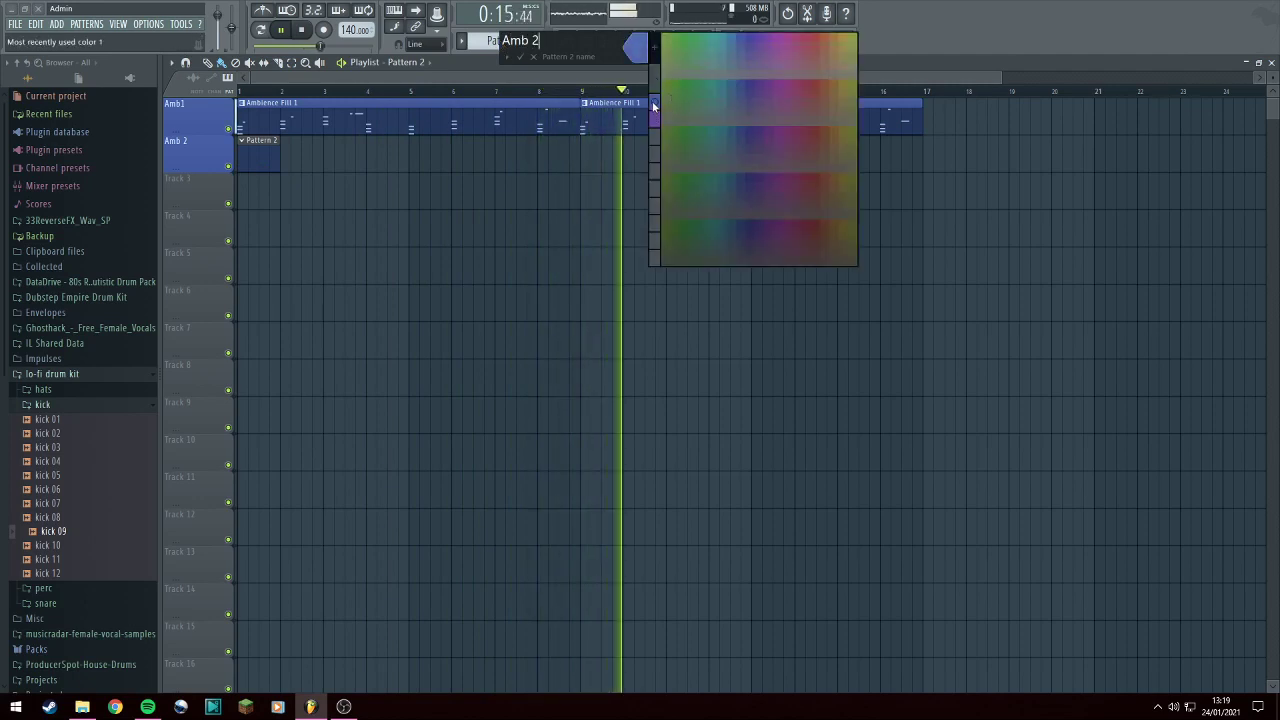
pyautogui.click(651, 116)
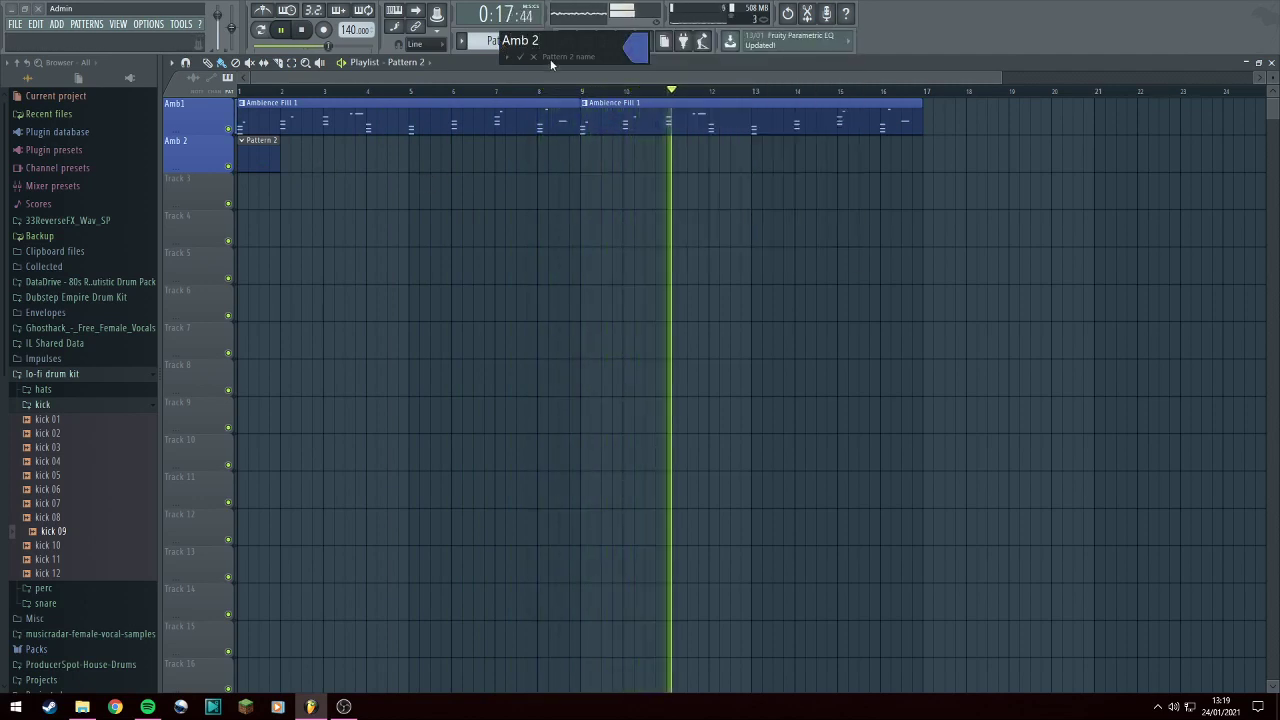
pyautogui.click(520, 56)
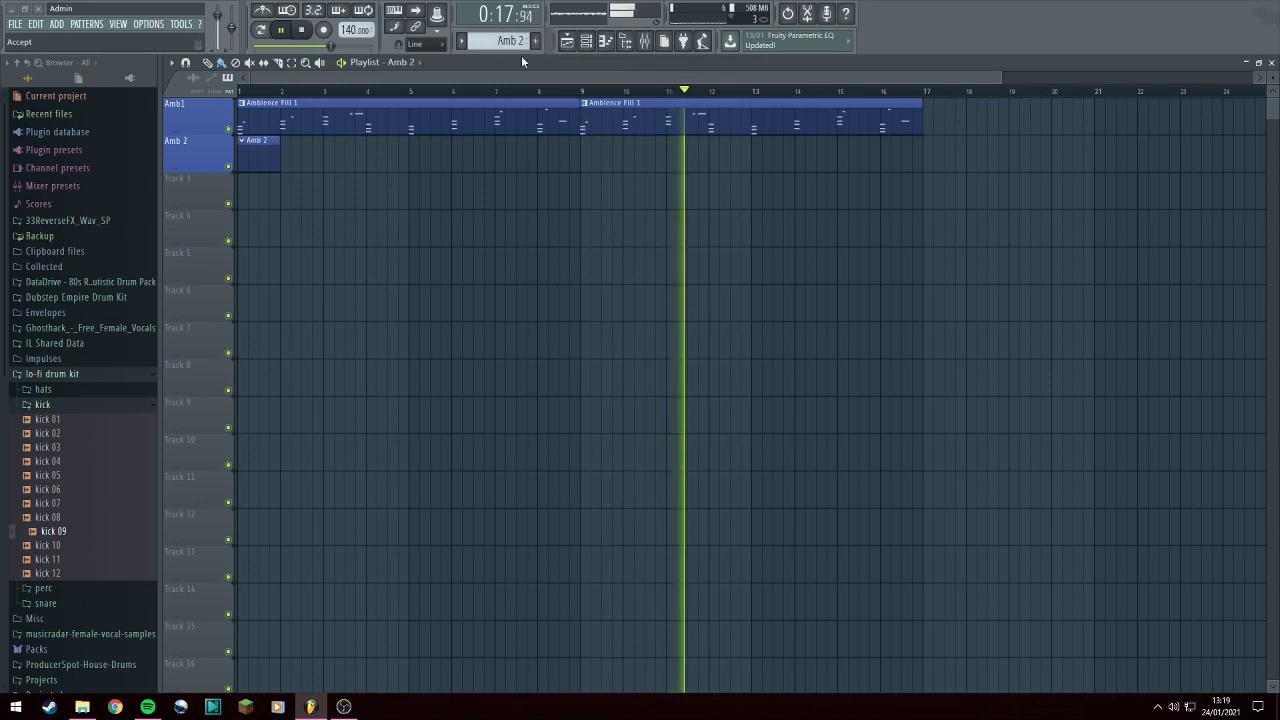
# Draw one sustained C5 note for the Sea and wind channel, running from bar 1 to just before bar 9.
pyautogui.click(605, 41)
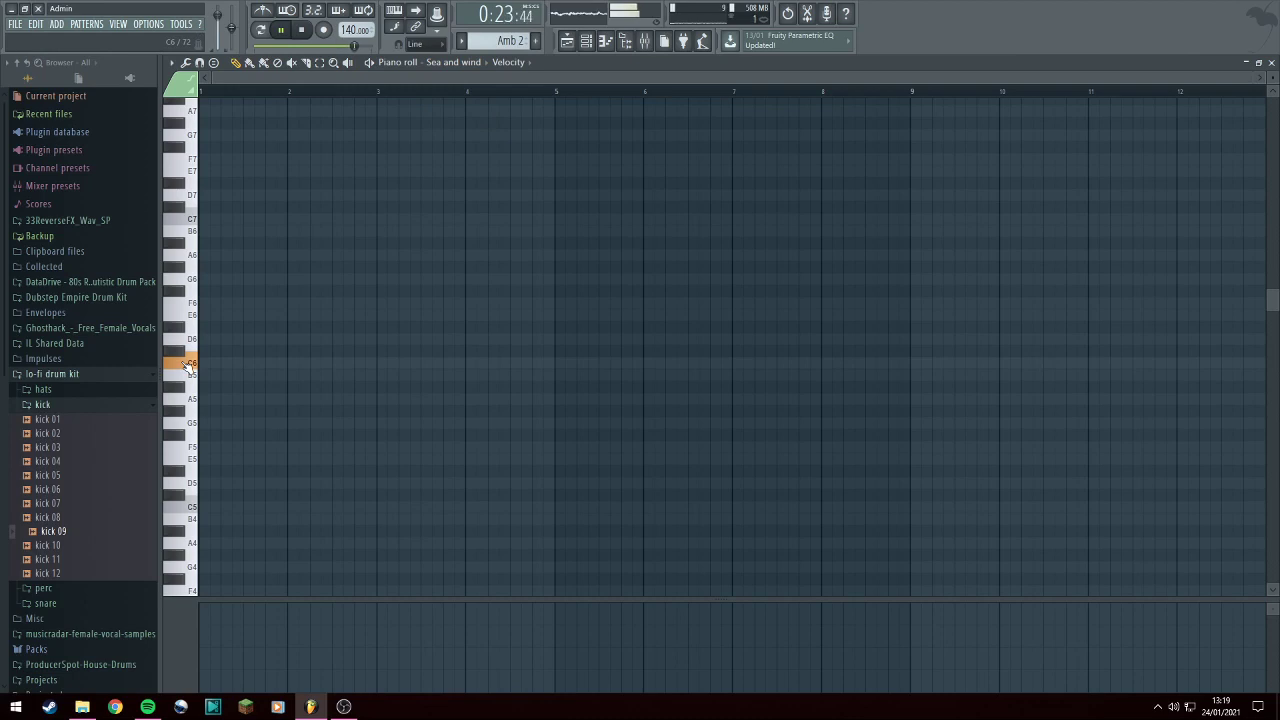
pyautogui.scroll(3, 211, 199)
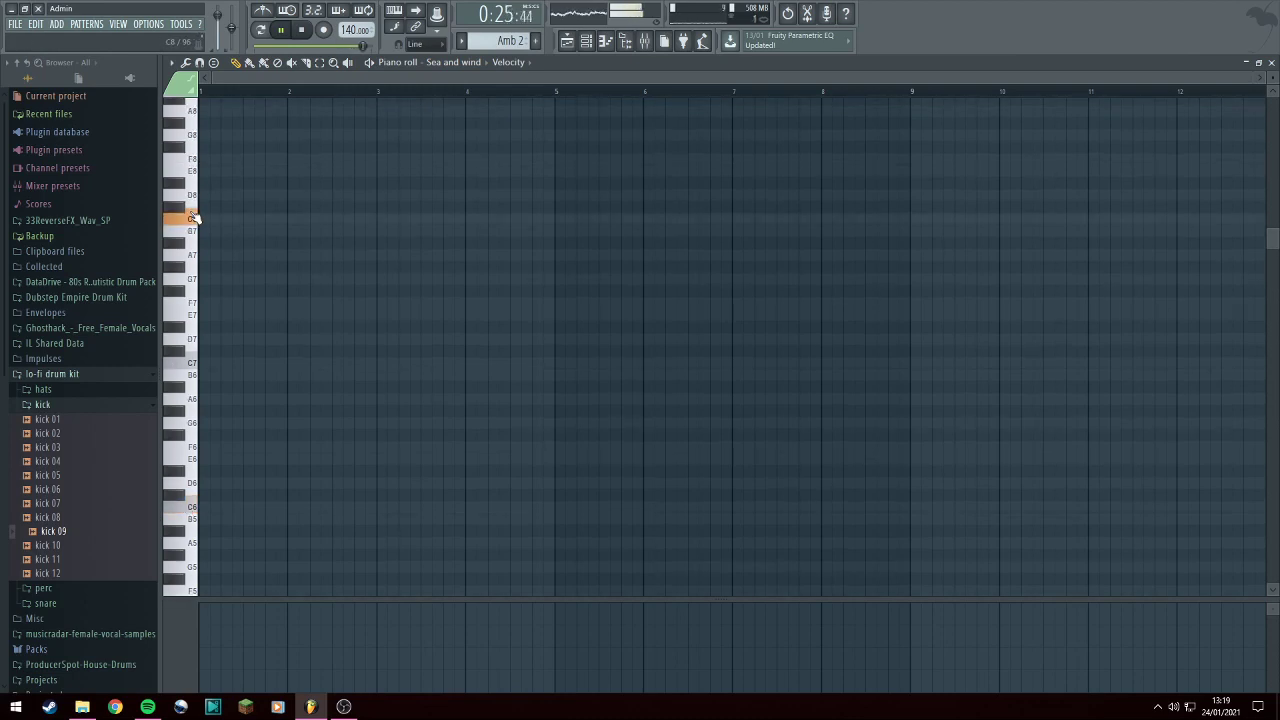
pyautogui.scroll(3, 197, 218)
pyautogui.scroll(-10, 193, 218)
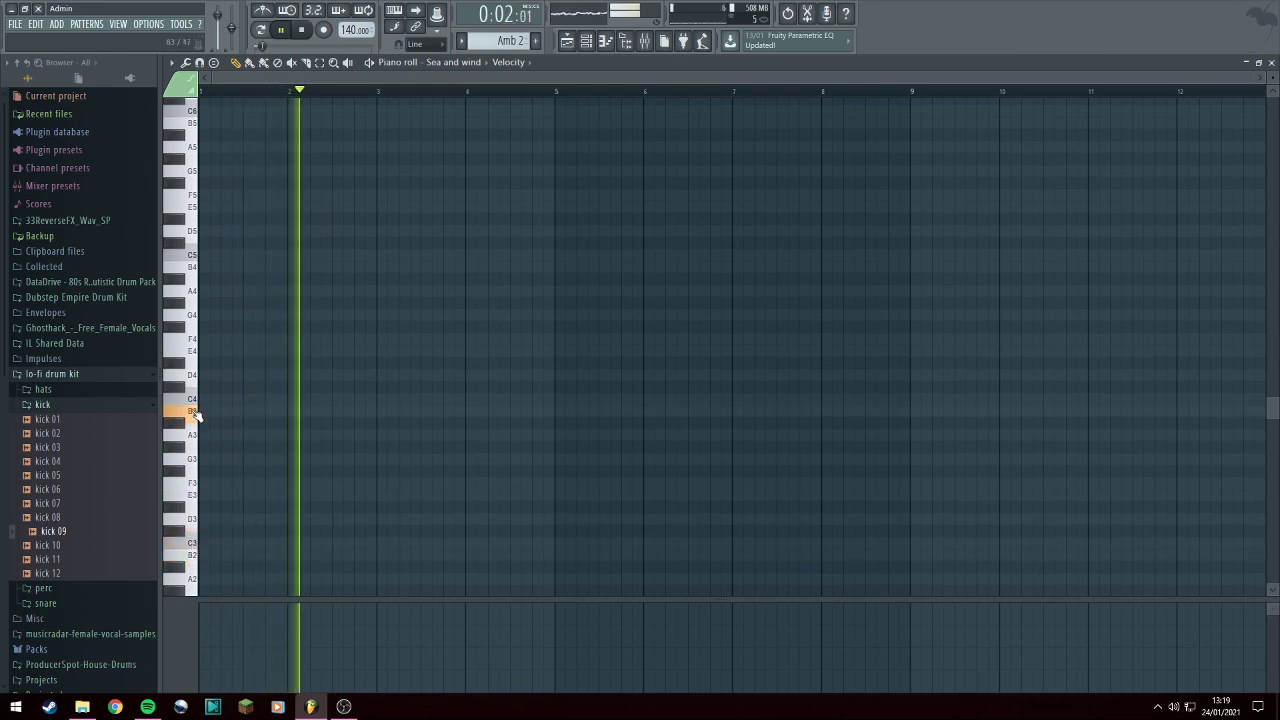
pyautogui.click(206, 256)
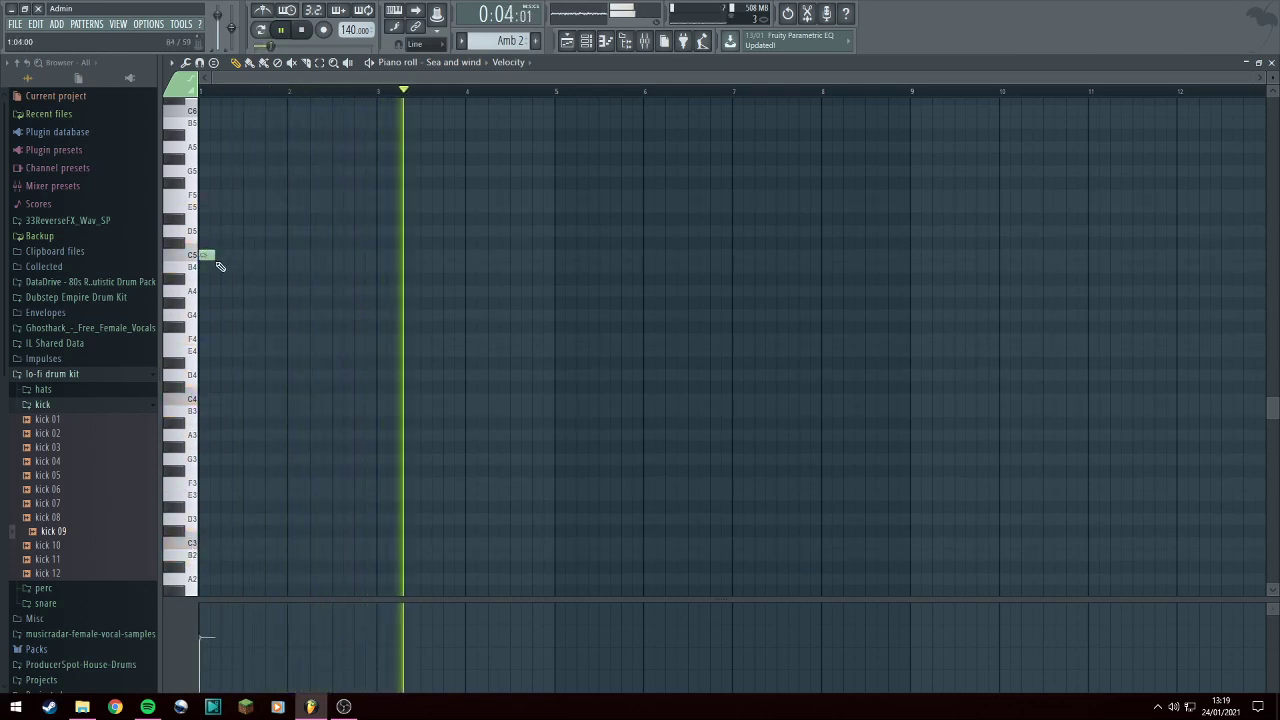
pyautogui.moveTo(215, 259); pyautogui.dragTo(910, 268)
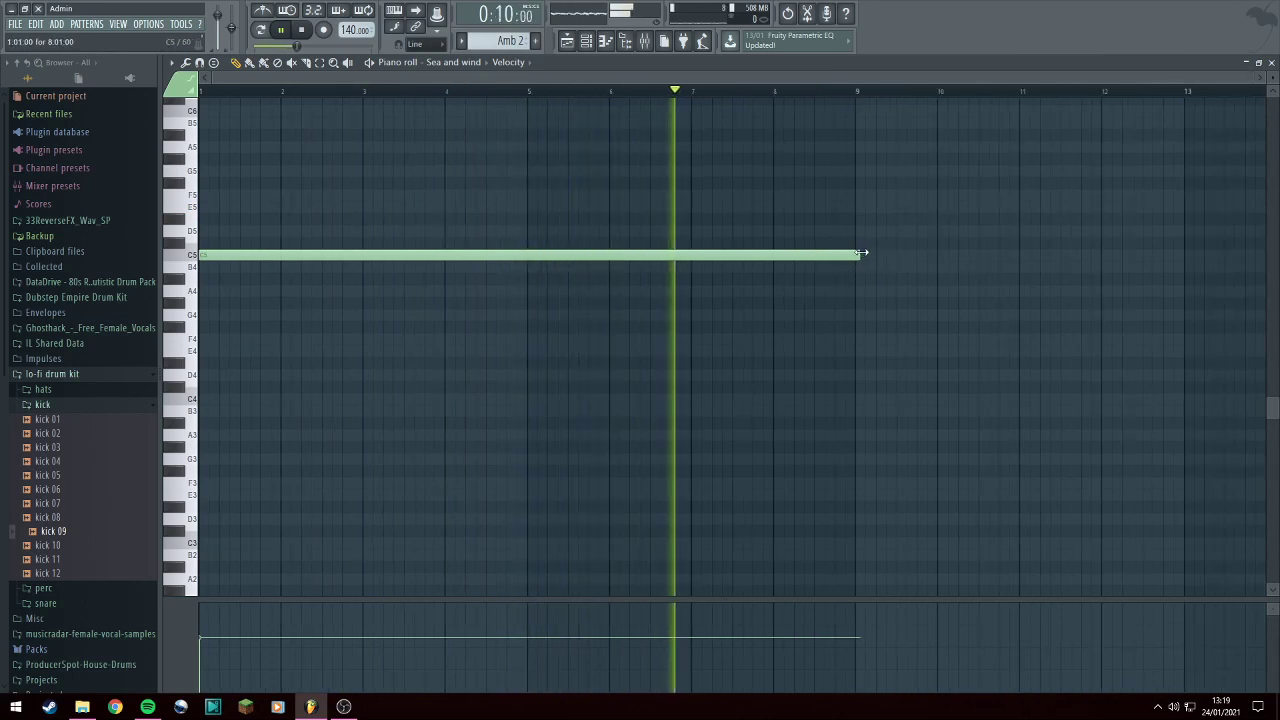
pyautogui.moveTo(860, 254); pyautogui.dragTo(856, 255)
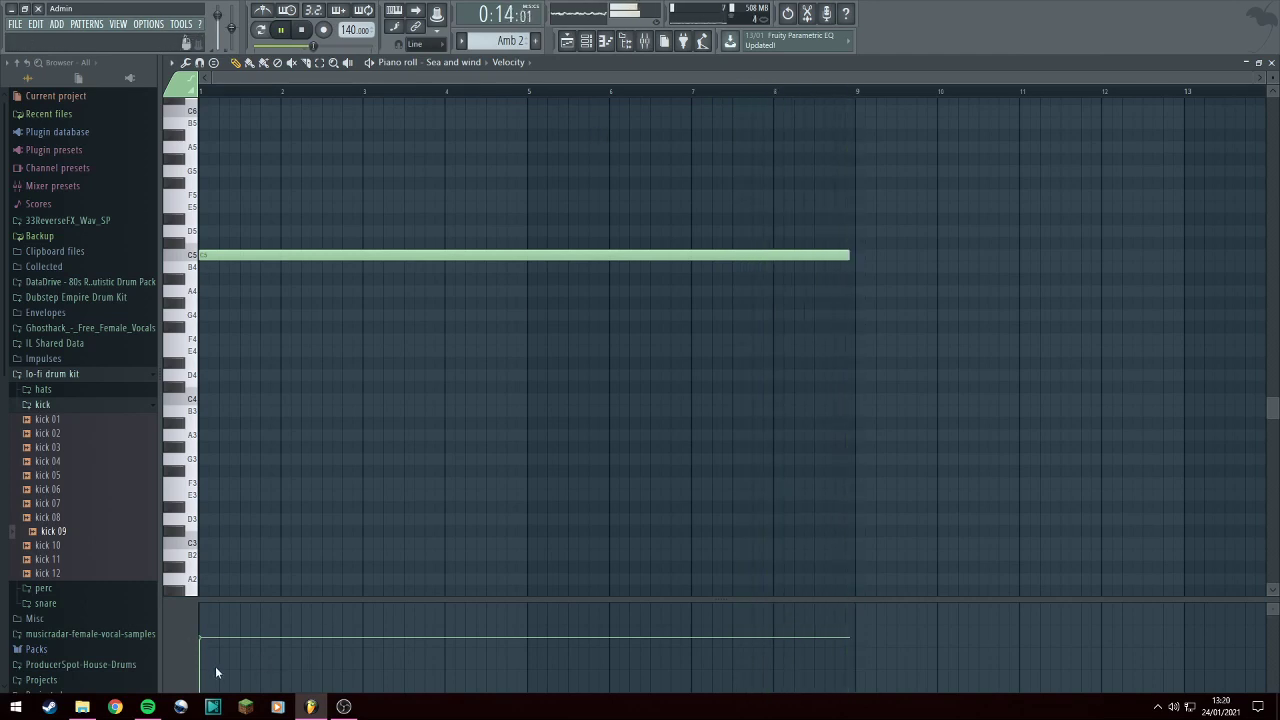
# Place a second Amb 2 clip on the playlist's Amb 2 track, aligned to start at bar 9.
pyautogui.click(578, 44)
pyautogui.click(591, 157)
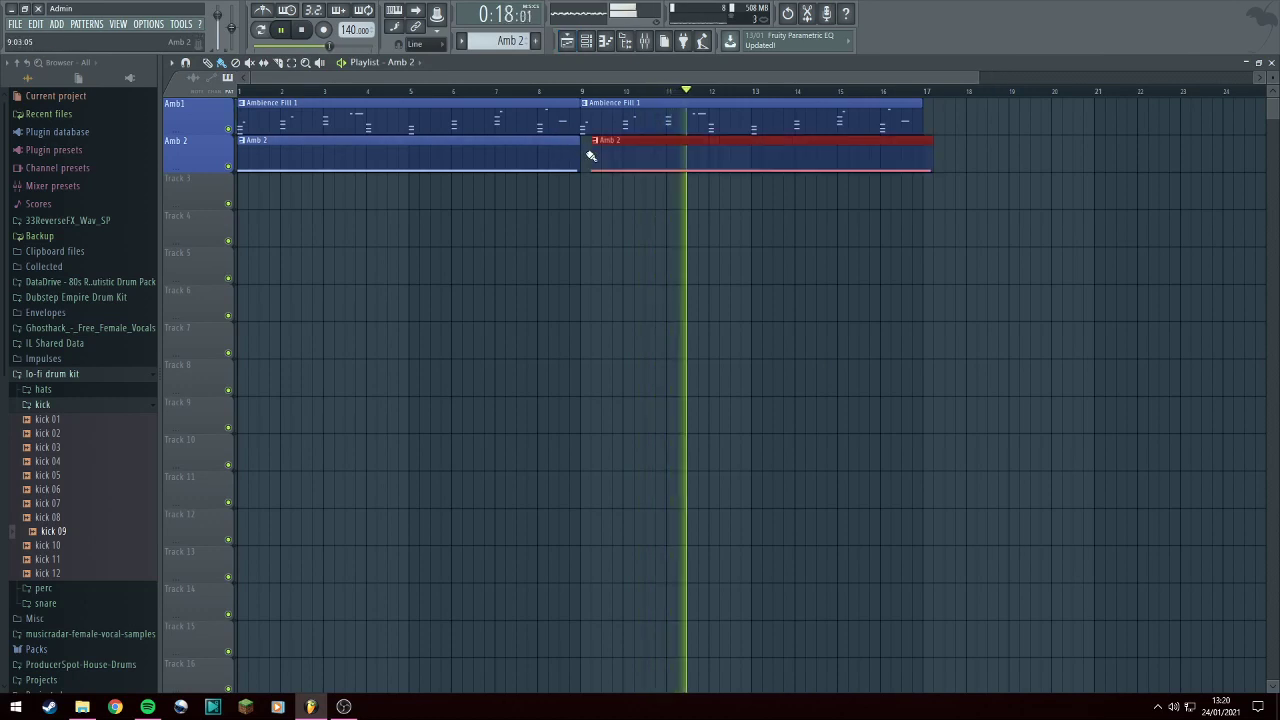
pyautogui.moveTo(612, 159); pyautogui.dragTo(603, 160)
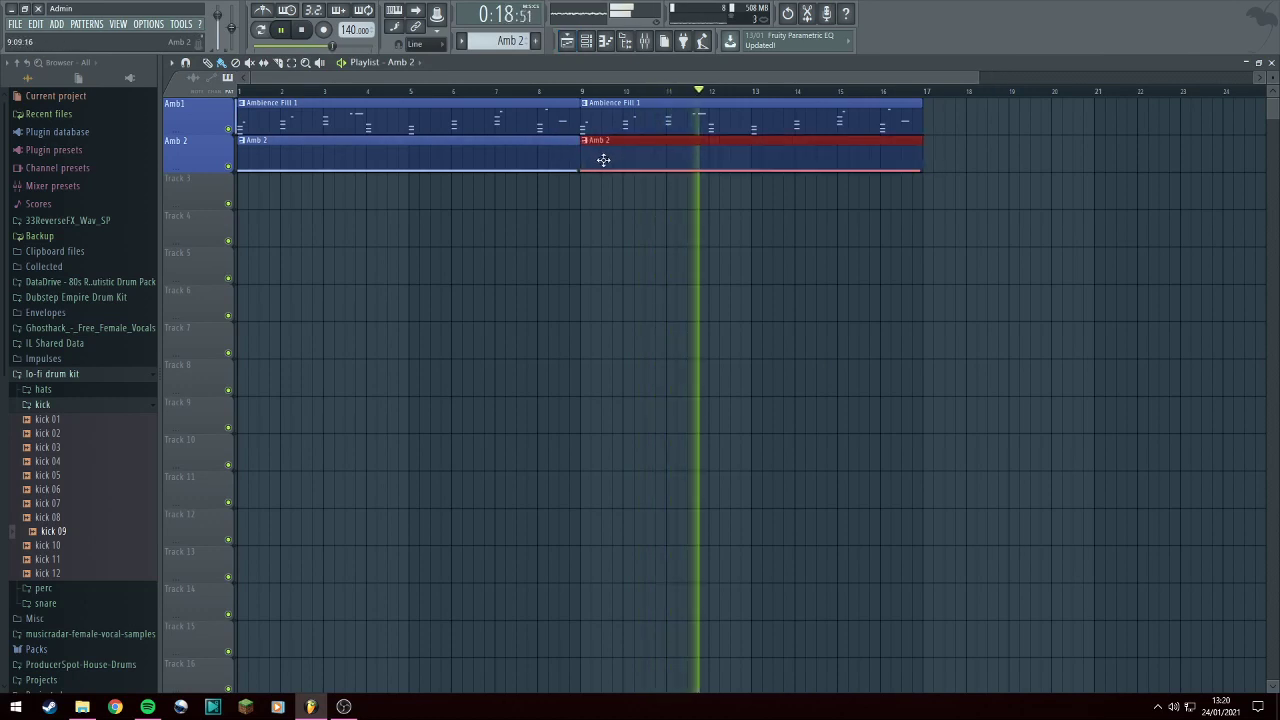
# Restart playback from the beginning and route the Sea and wind channel to mixer insert 2.
pyautogui.click(316, 36)
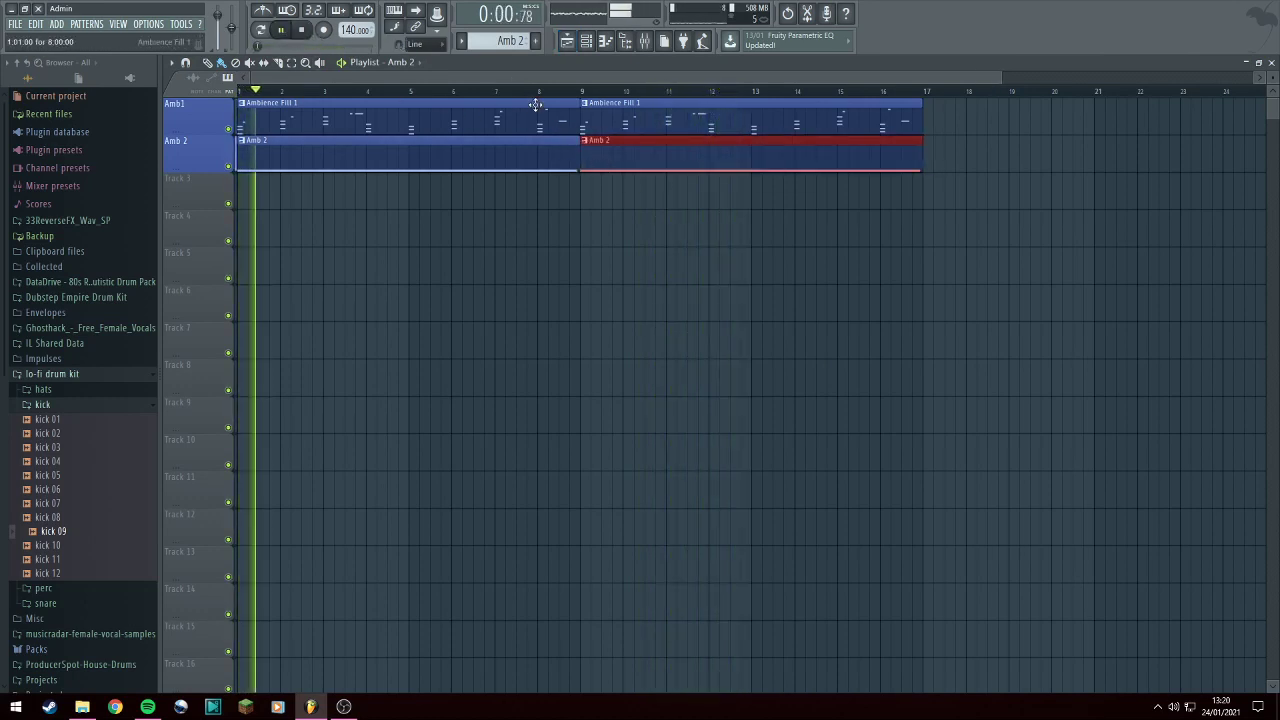
pyautogui.click(586, 42)
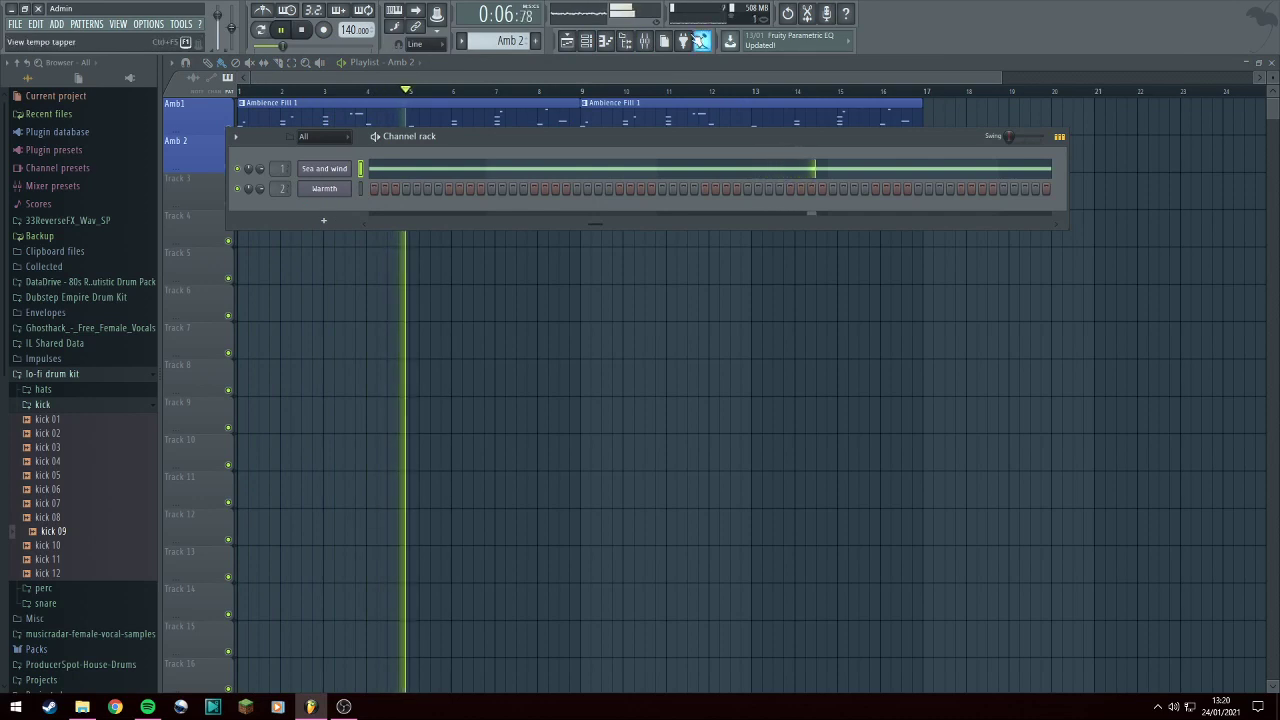
pyautogui.scroll(1, 287, 168)
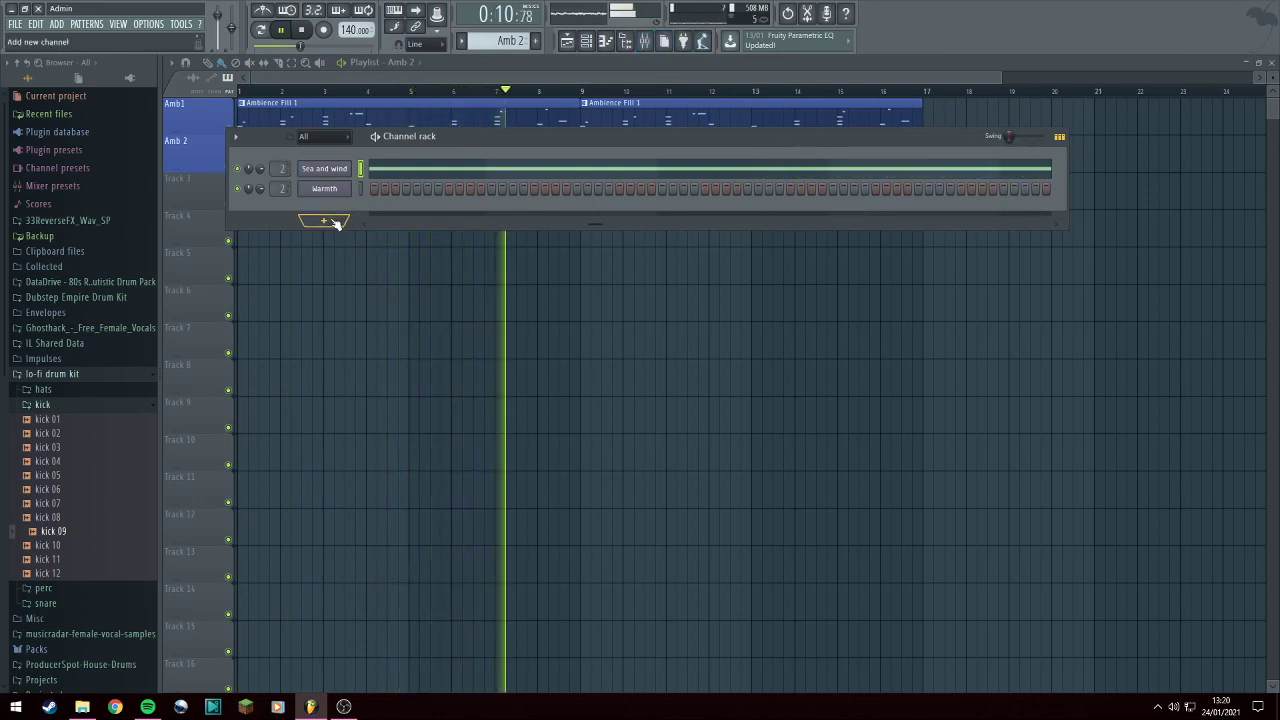
# Add Fruity Stereo Shaper to slot 2 of mixer insert 2 and load its Stereoize 3 preset.
pyautogui.click(644, 40)
pyautogui.click(1168, 128)
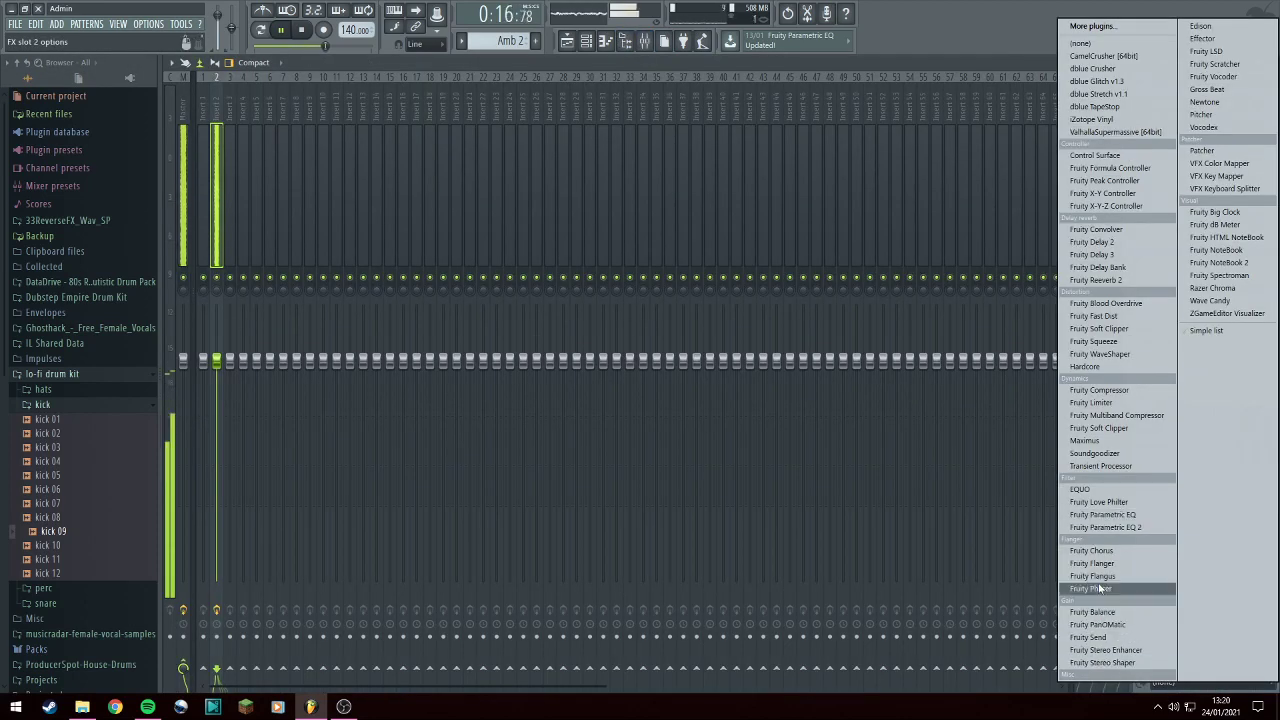
pyautogui.click(1112, 662)
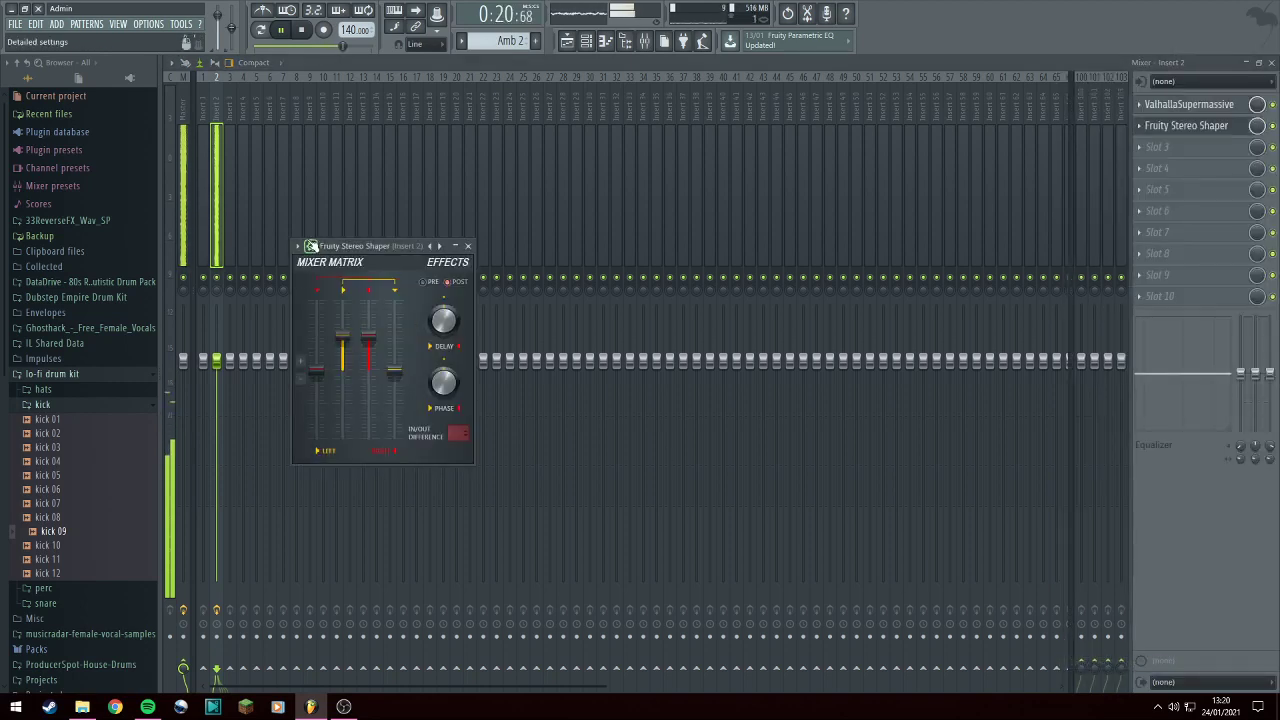
pyautogui.click(298, 246)
pyautogui.moveTo(446, 287)
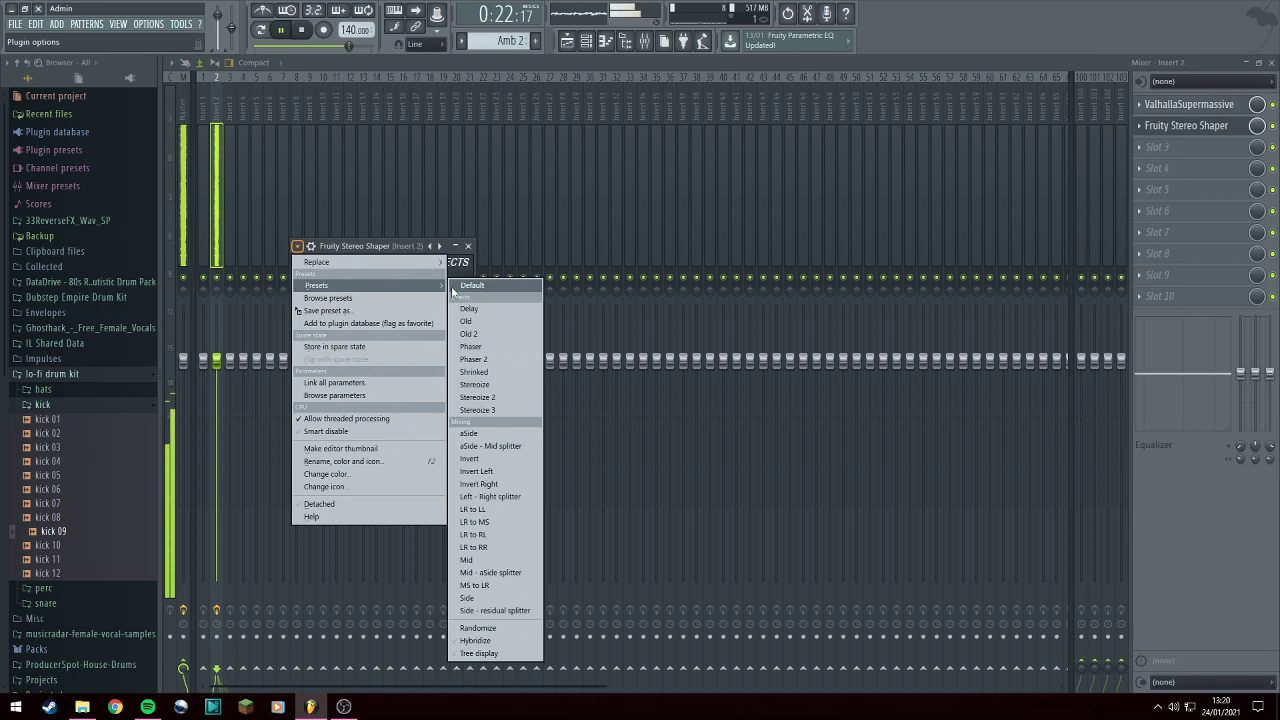
pyautogui.click(510, 410)
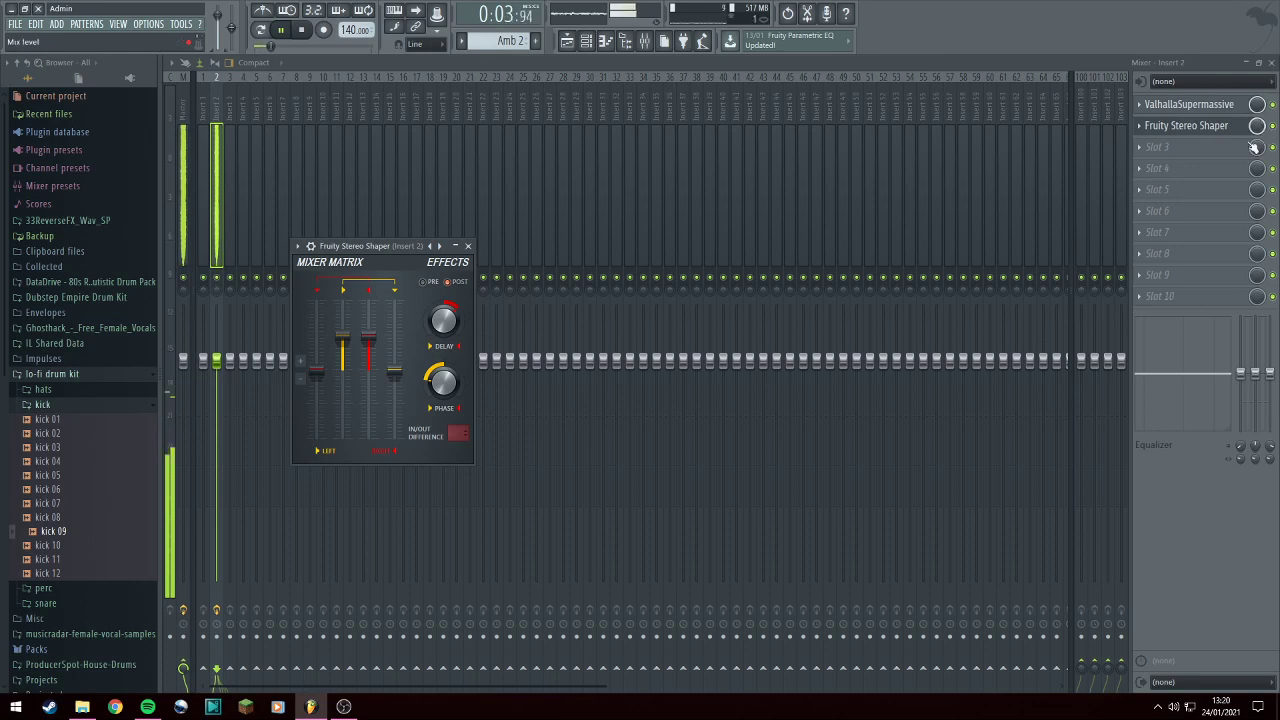
# Add Fruity Compressor to slot 3 of mixer insert 2 and load its Vintage Mix preset.
pyautogui.click(1166, 158)
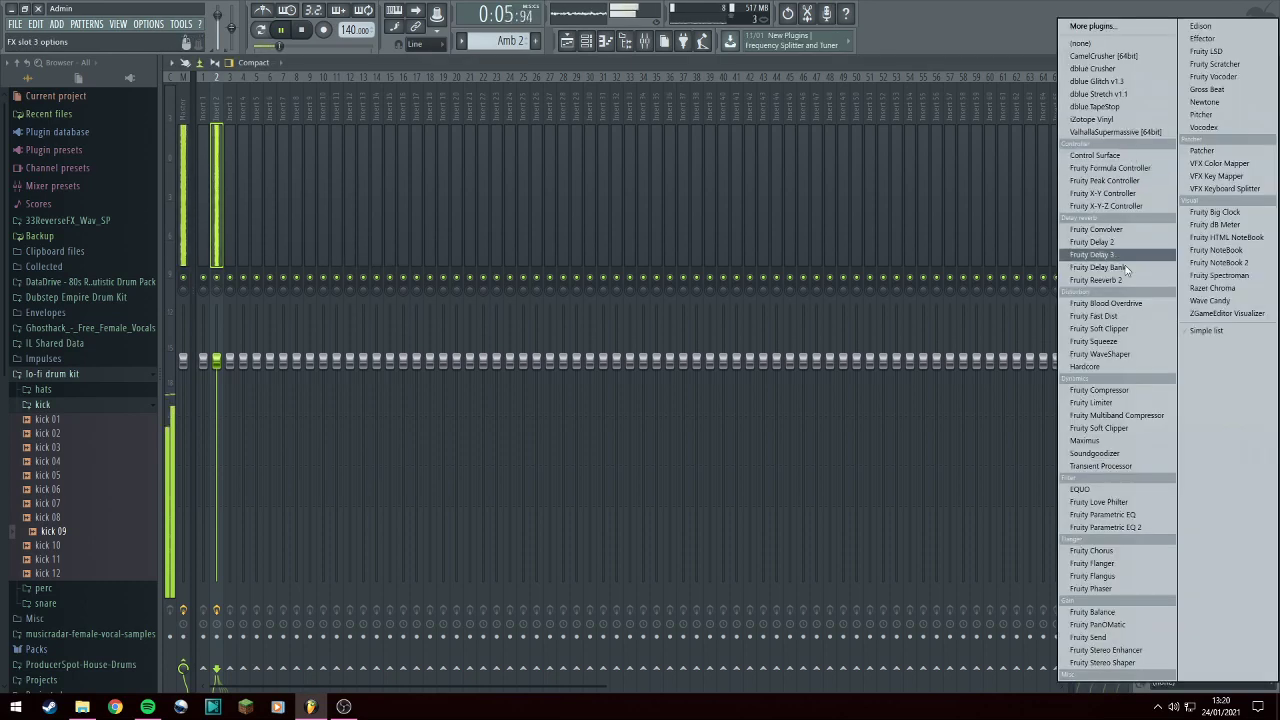
pyautogui.click(1120, 390)
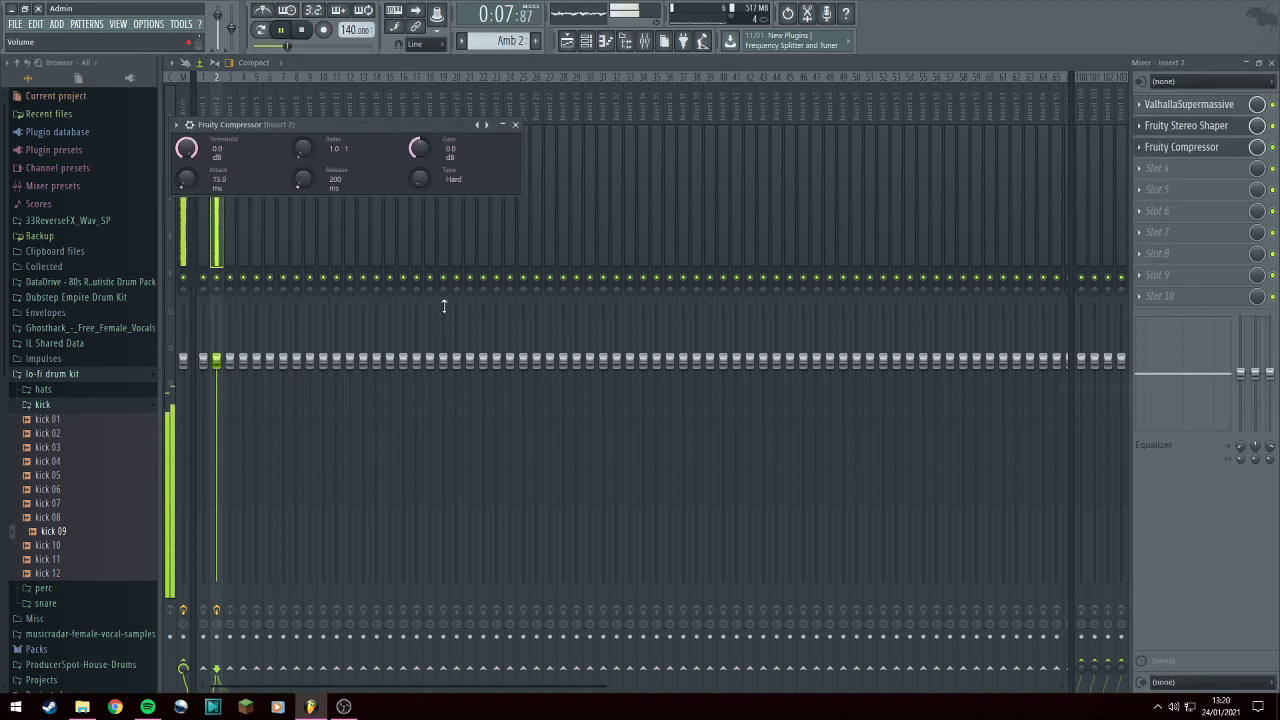
pyautogui.click(177, 125)
pyautogui.moveTo(190, 163)
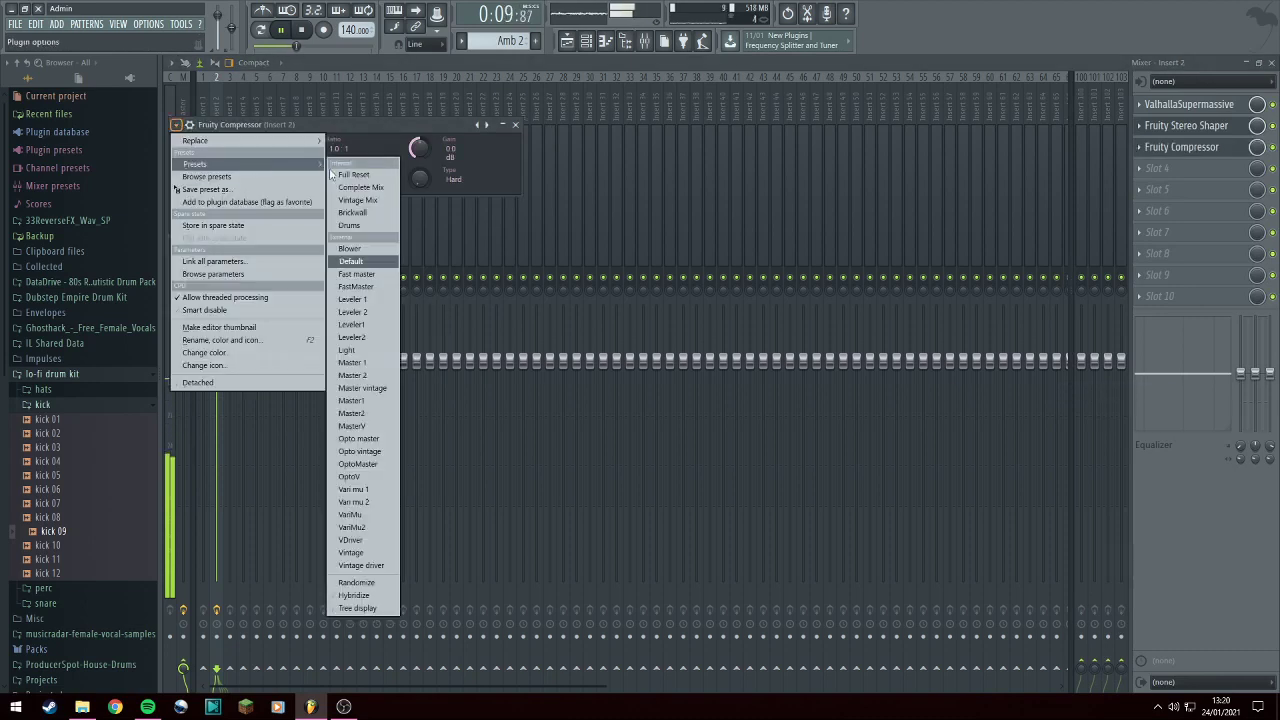
pyautogui.click(357, 200)
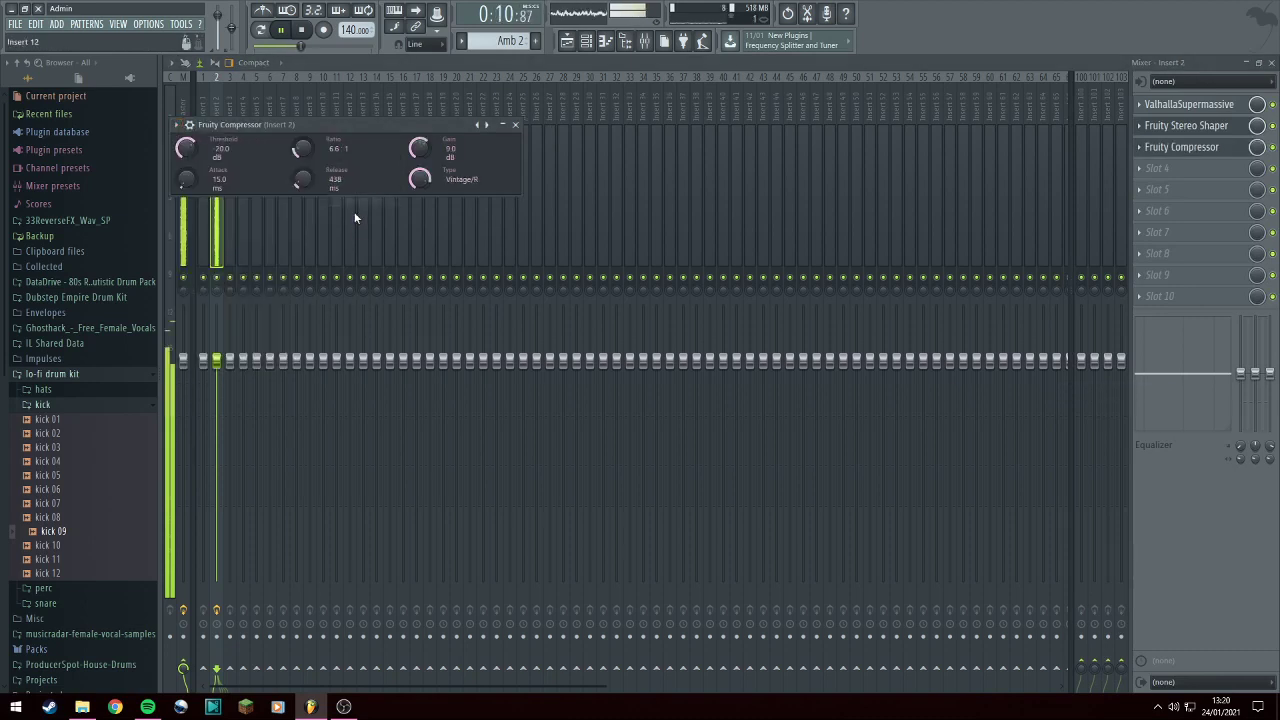
pyautogui.click(516, 127)
# Add Fruity Parametric EQ 2 to slot 4 of mixer insert 2 and set band 1 to Low pass.
pyautogui.click(1166, 168)
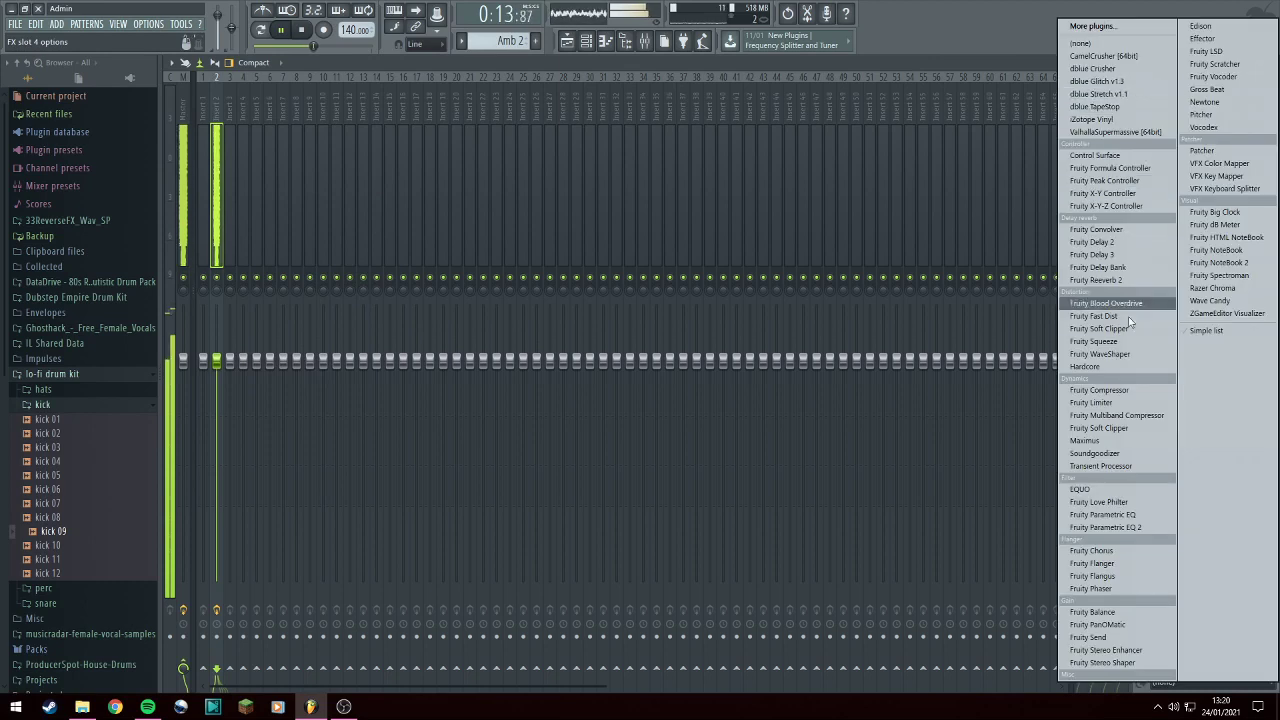
pyautogui.click(1129, 528)
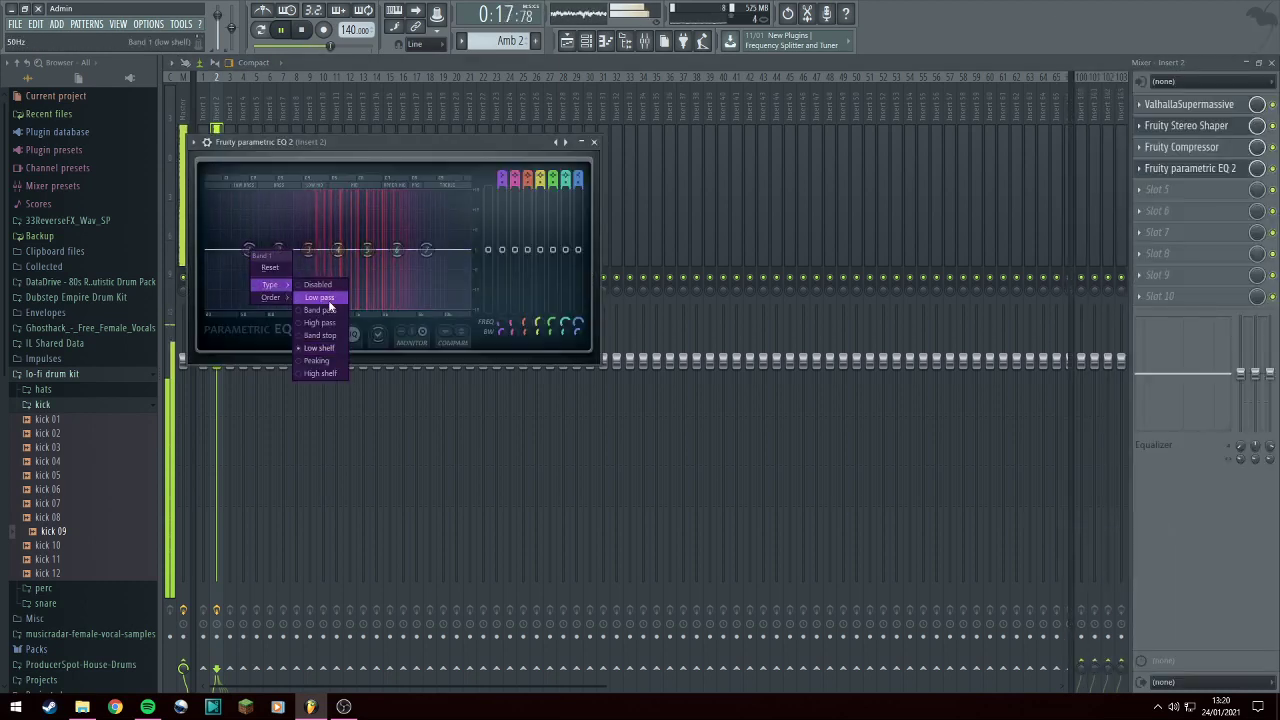
pyautogui.click(320, 297)
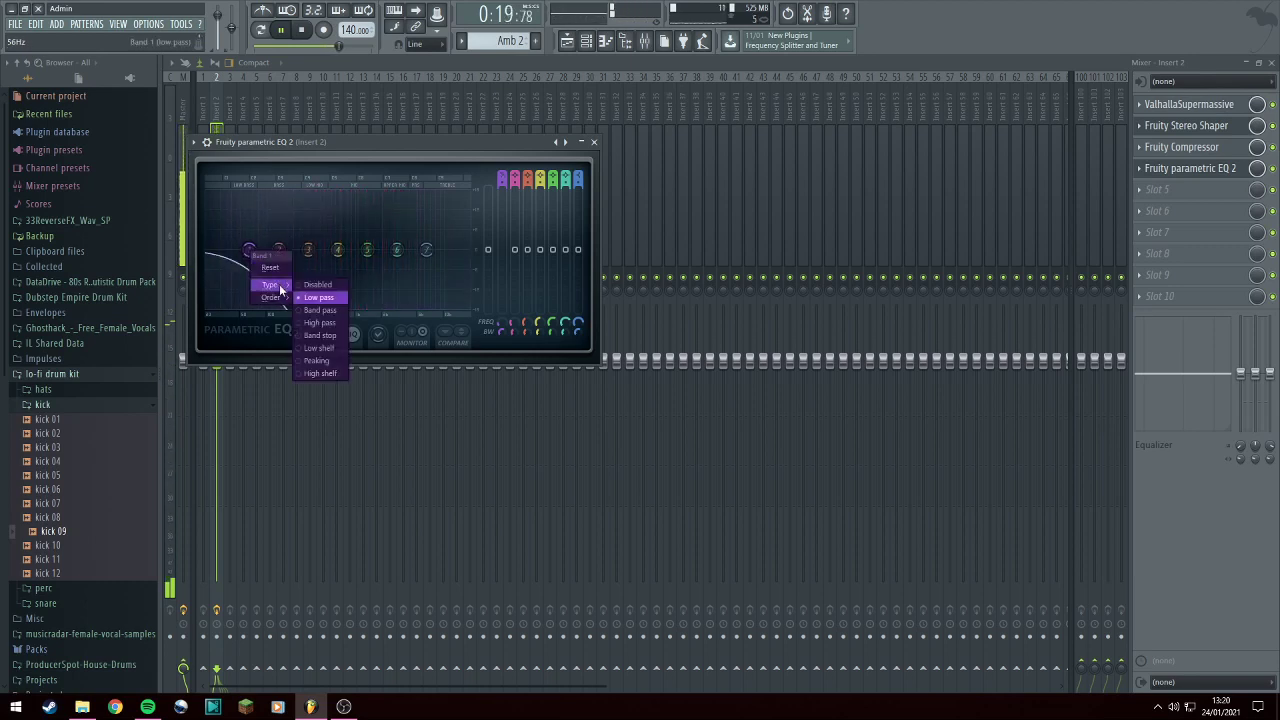
# Set EQ band 1 to a steeper High pass and shape the other bands, rolling off the highs at band 7.
pyautogui.click(336, 321)
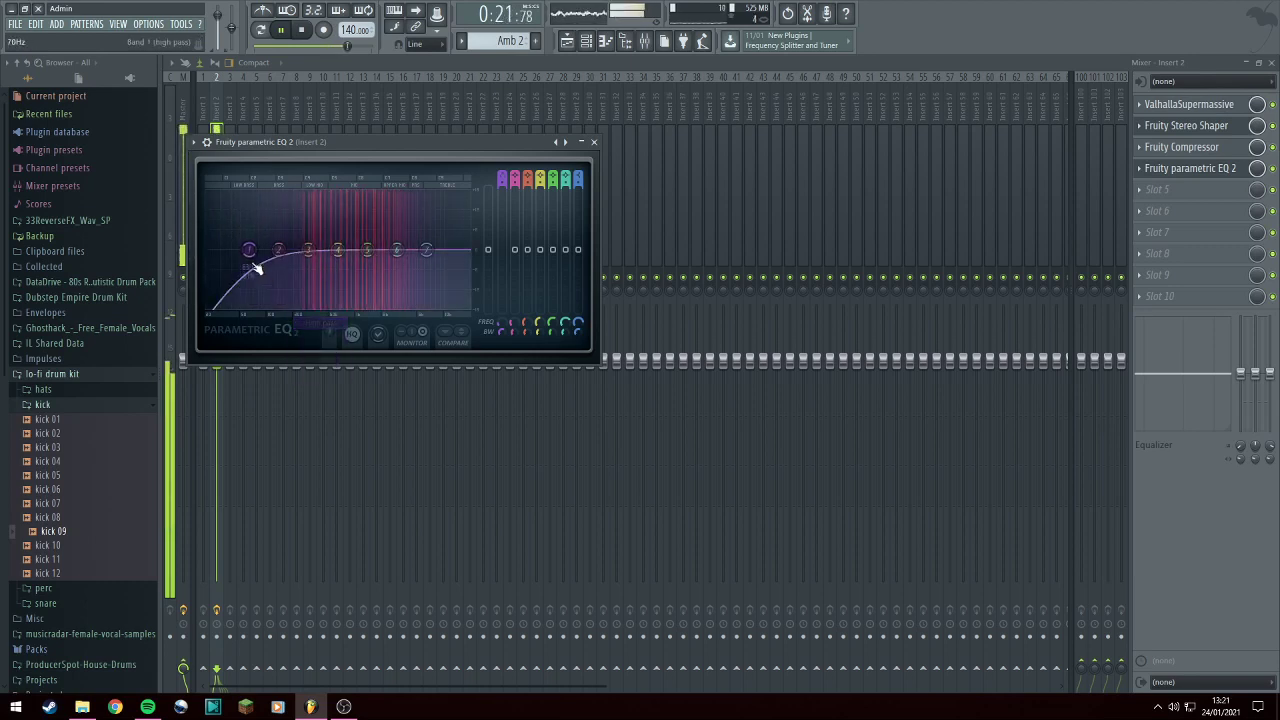
pyautogui.rightClick(249, 250)
pyautogui.click(326, 310)
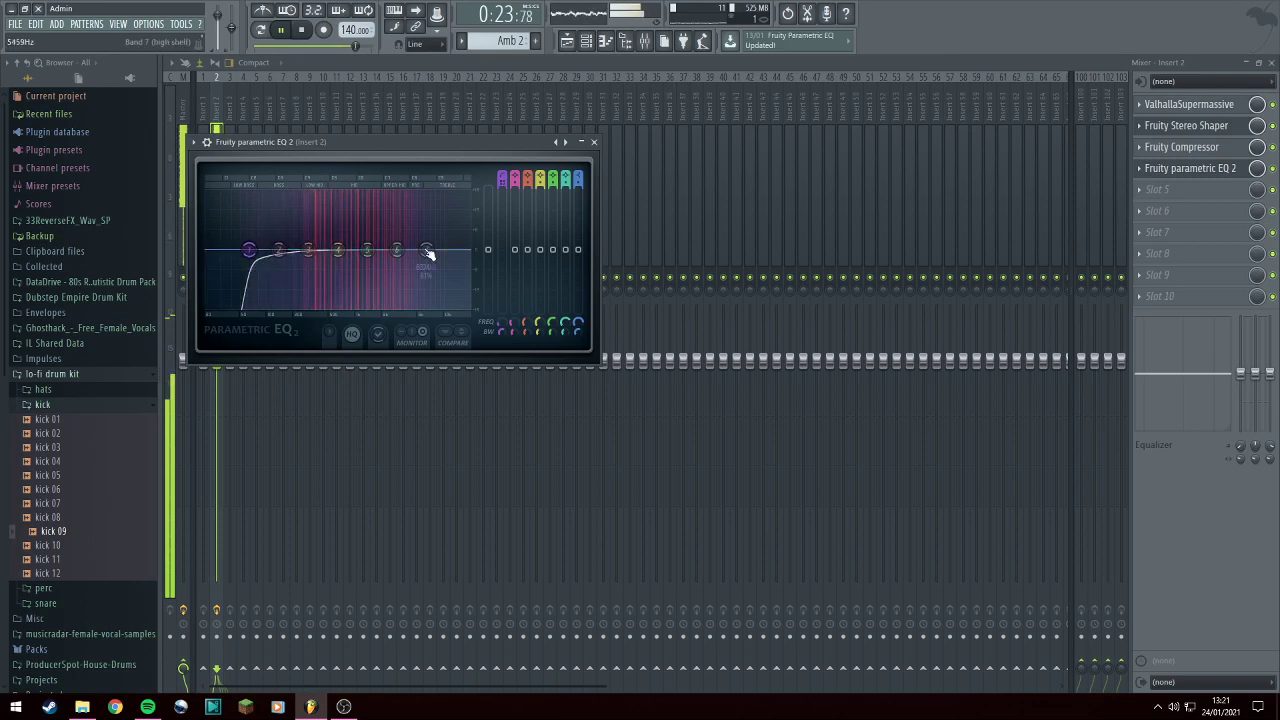
pyautogui.click(496, 298)
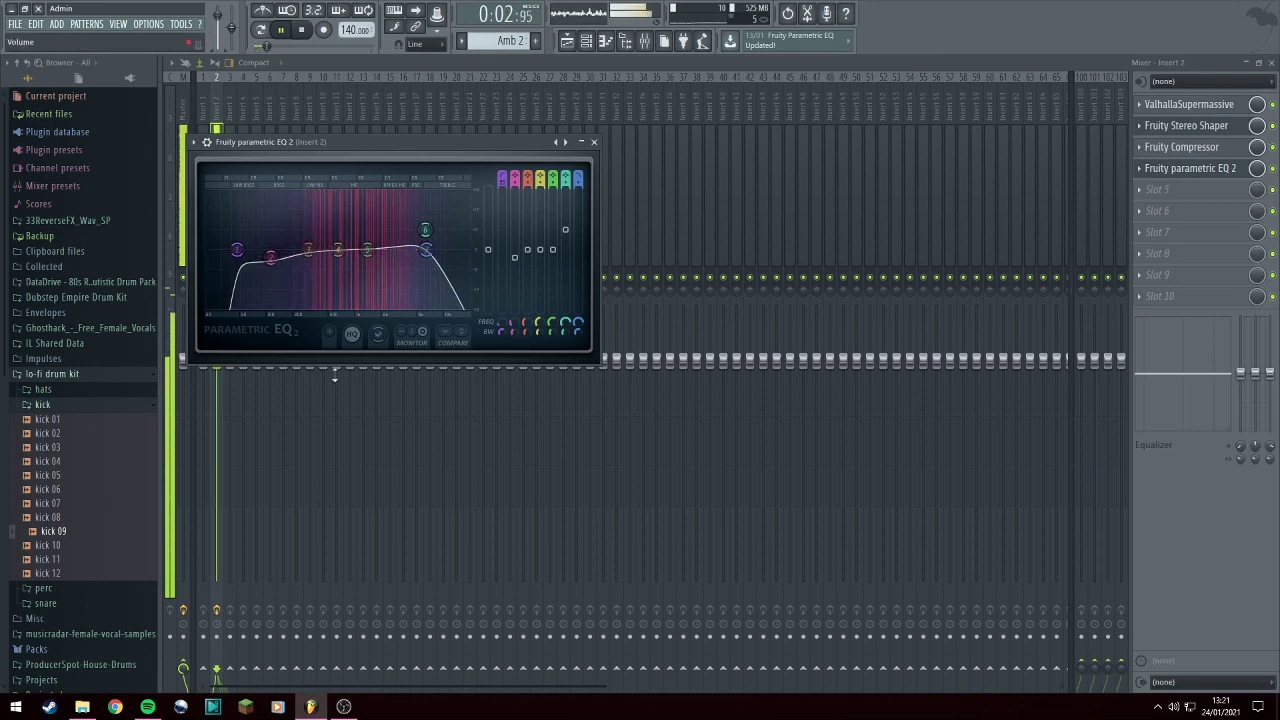
pyautogui.click(593, 142)
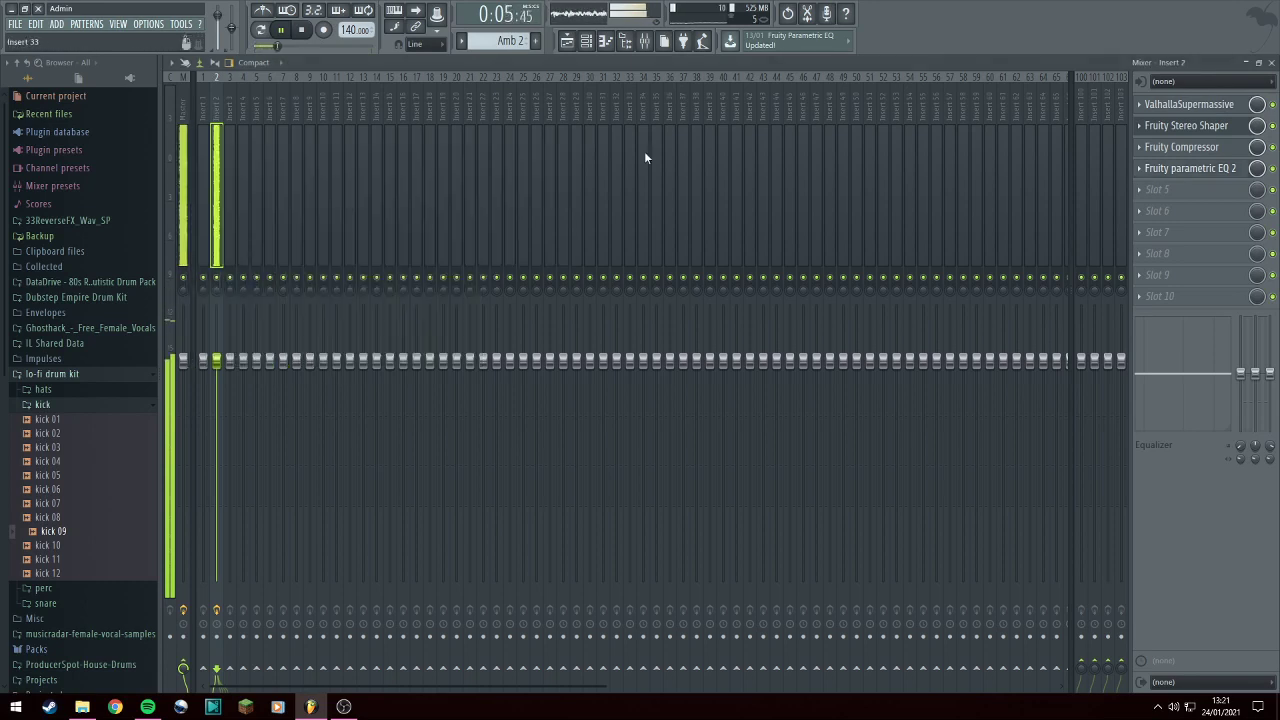
# Add Soundgoodizer to slot 5 of mixer insert 2 and turn its amount down to a low level.
pyautogui.click(1172, 198)
pyautogui.click(1119, 454)
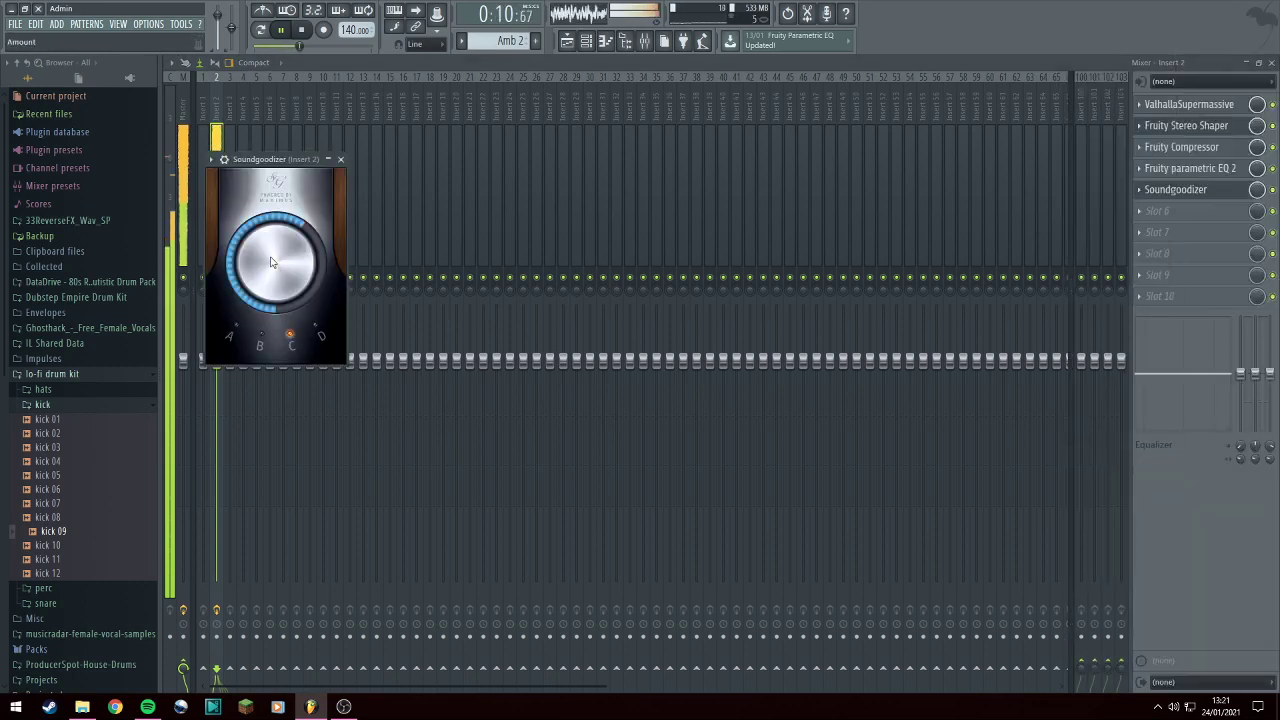
pyautogui.moveTo(263, 251); pyautogui.dragTo(263, 315)
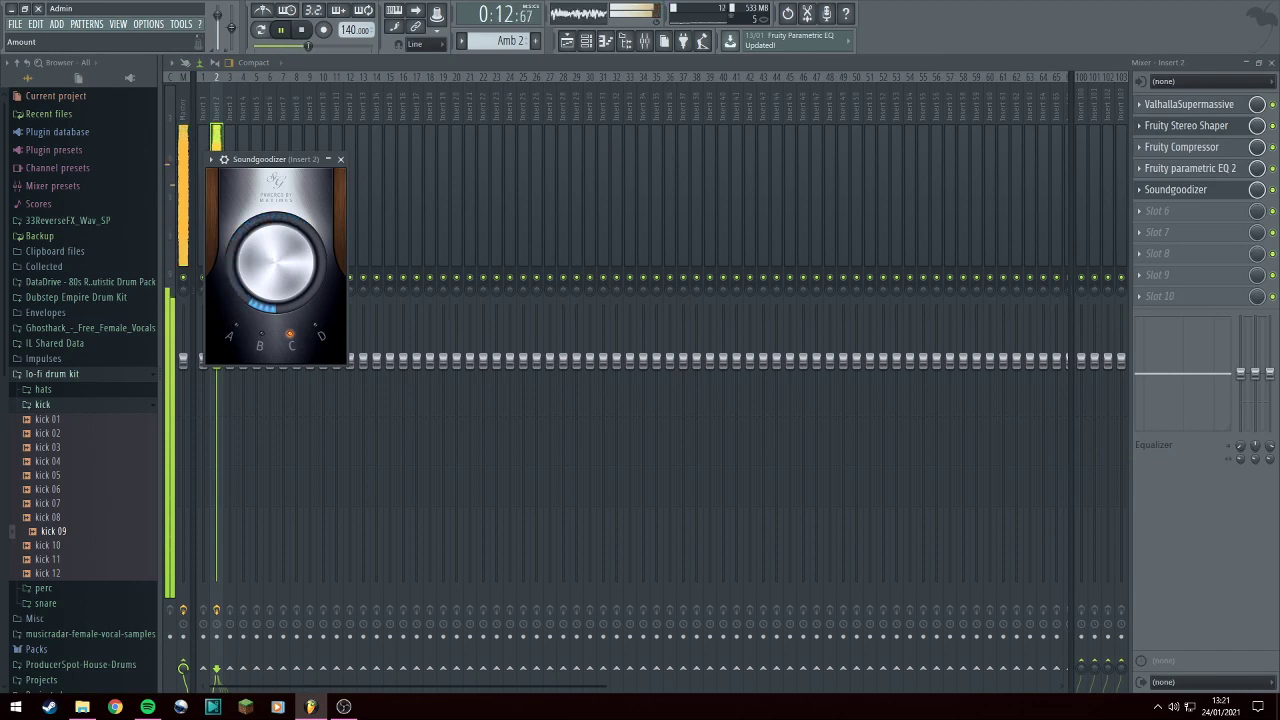
pyautogui.click(340, 159)
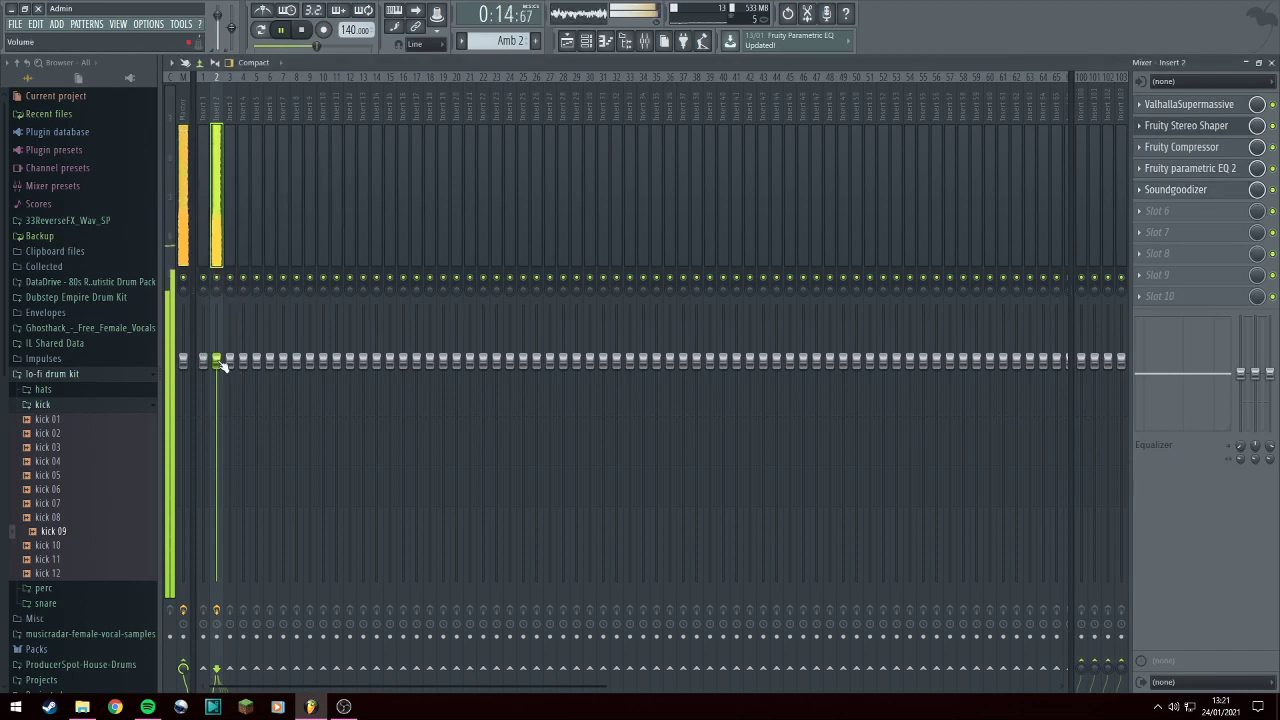
# Lower the volume fader of mixer insert 2 by ear to balance the pad, and stop playback.
pyautogui.moveTo(224, 366); pyautogui.dragTo(216, 483)
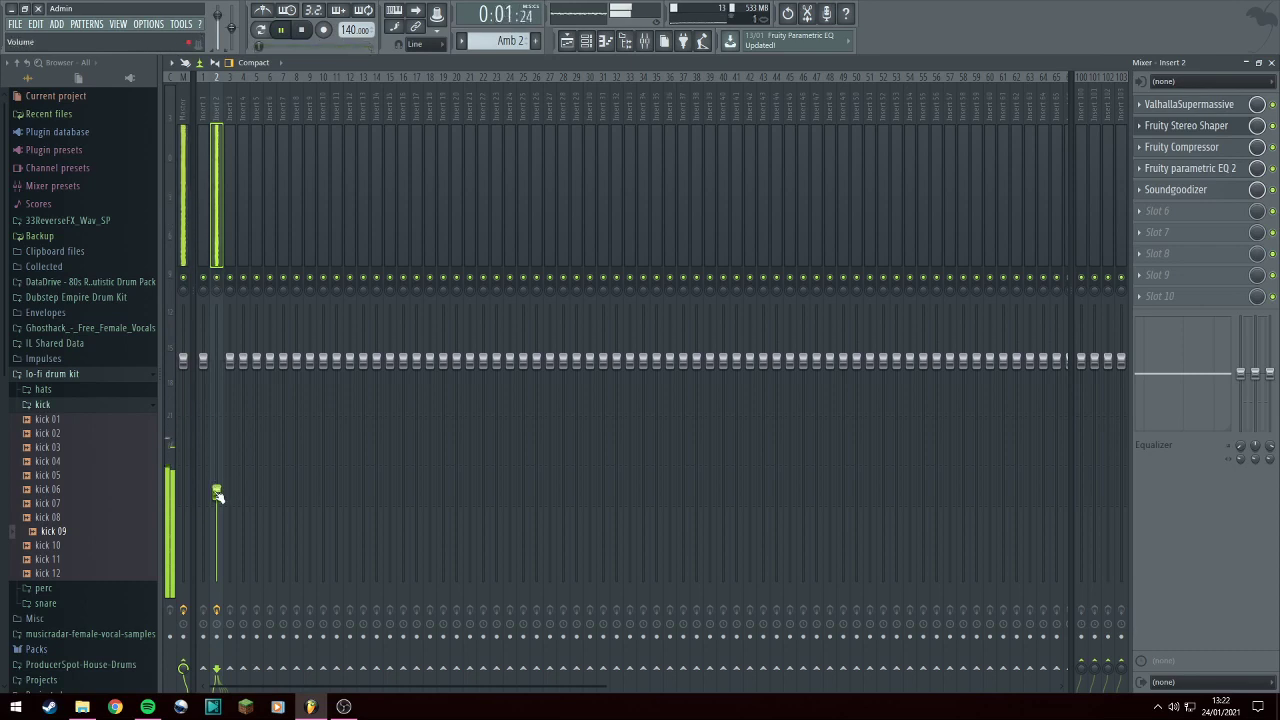
pyautogui.moveTo(217, 492); pyautogui.dragTo(217, 465)
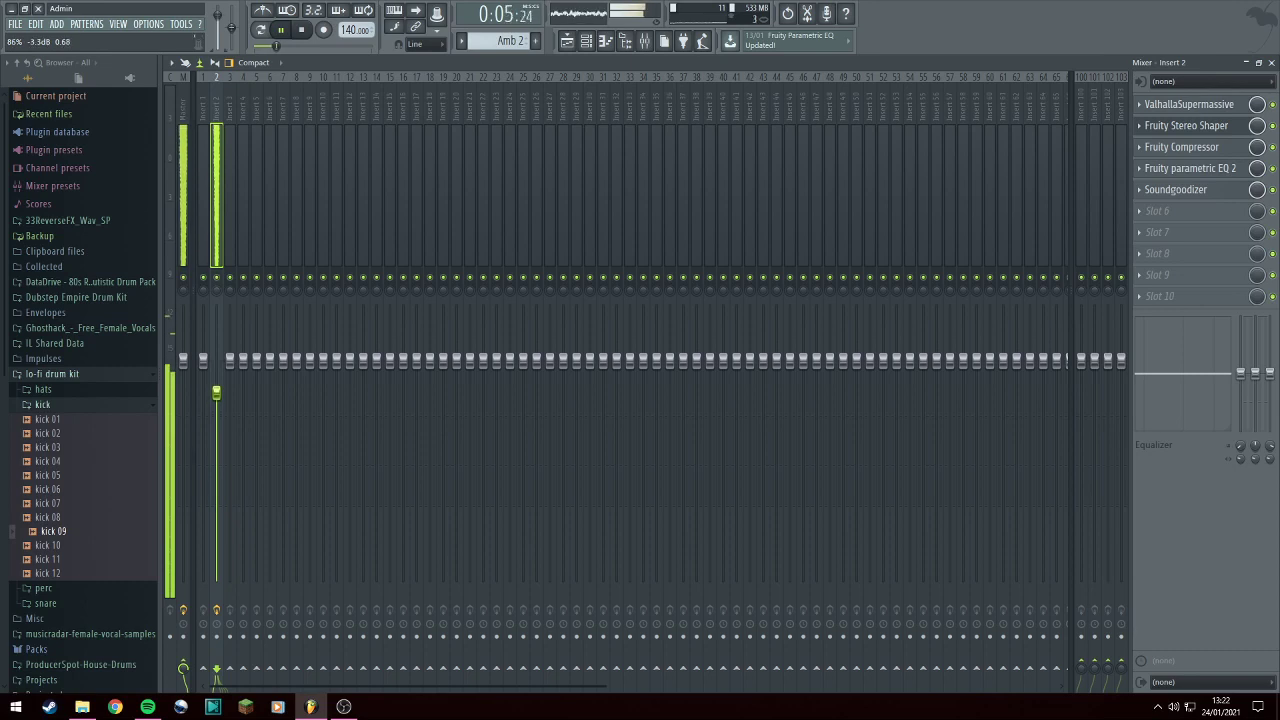
pyautogui.moveTo(216, 410); pyautogui.dragTo(216, 431)
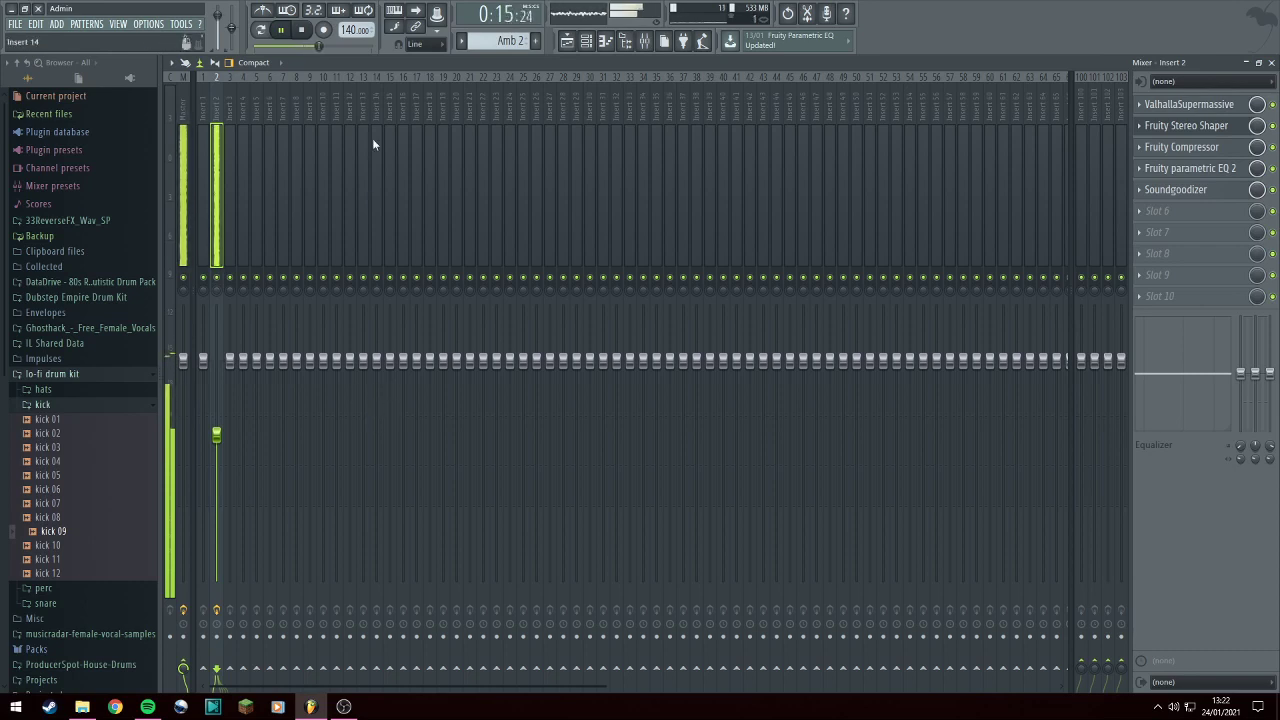
pyautogui.click(300, 30)
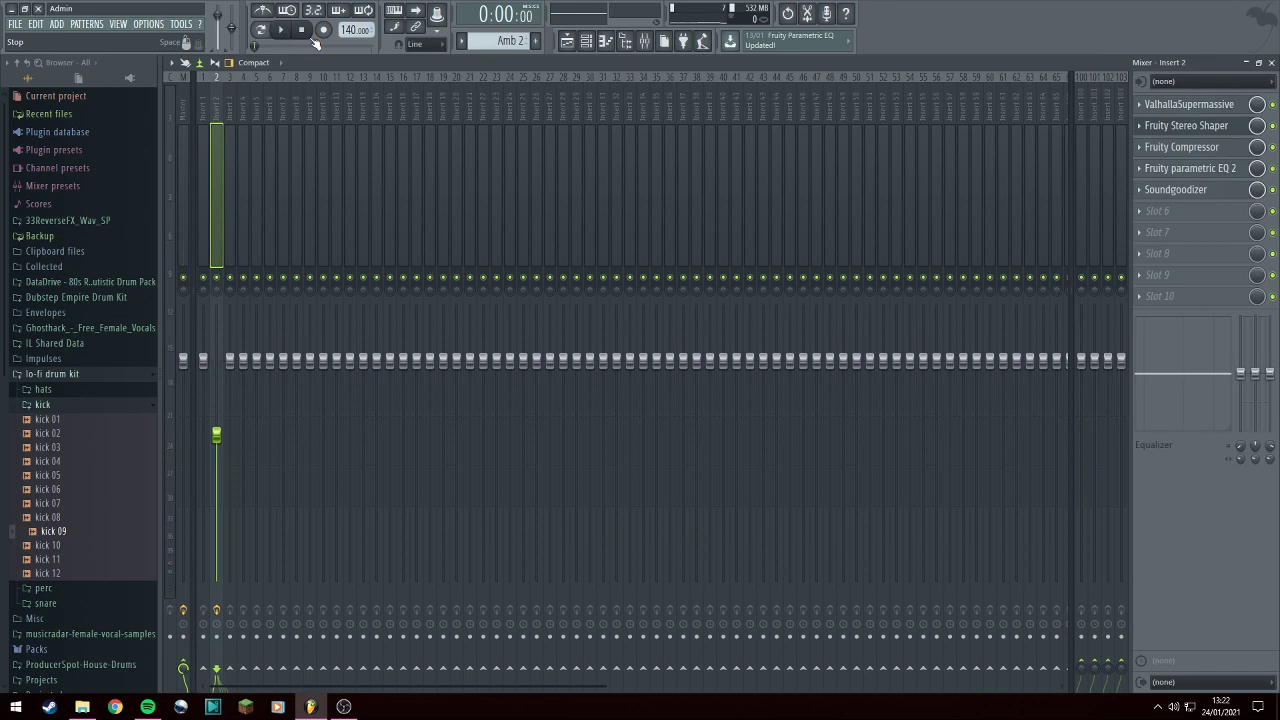
# Restart playback and boost band 5 of insert 2's Fruity Parametric EQ 2 in the upper mids.
pyautogui.press('space')
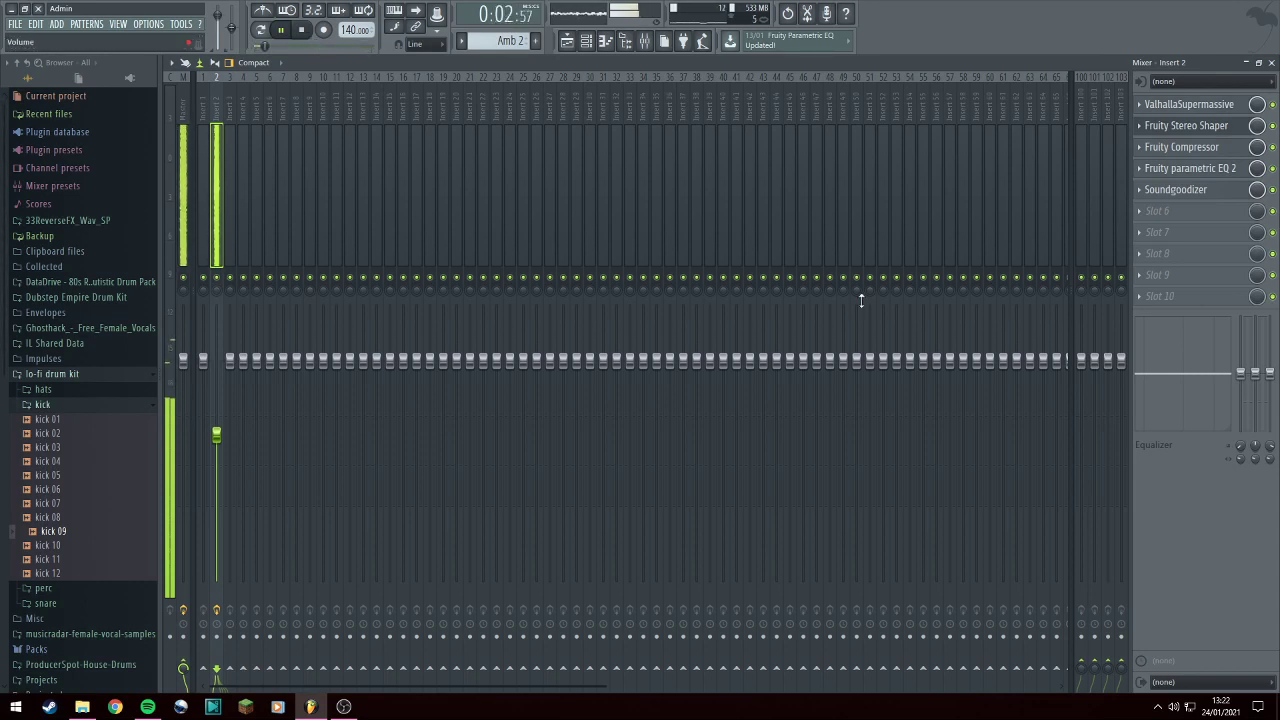
pyautogui.click(1182, 169)
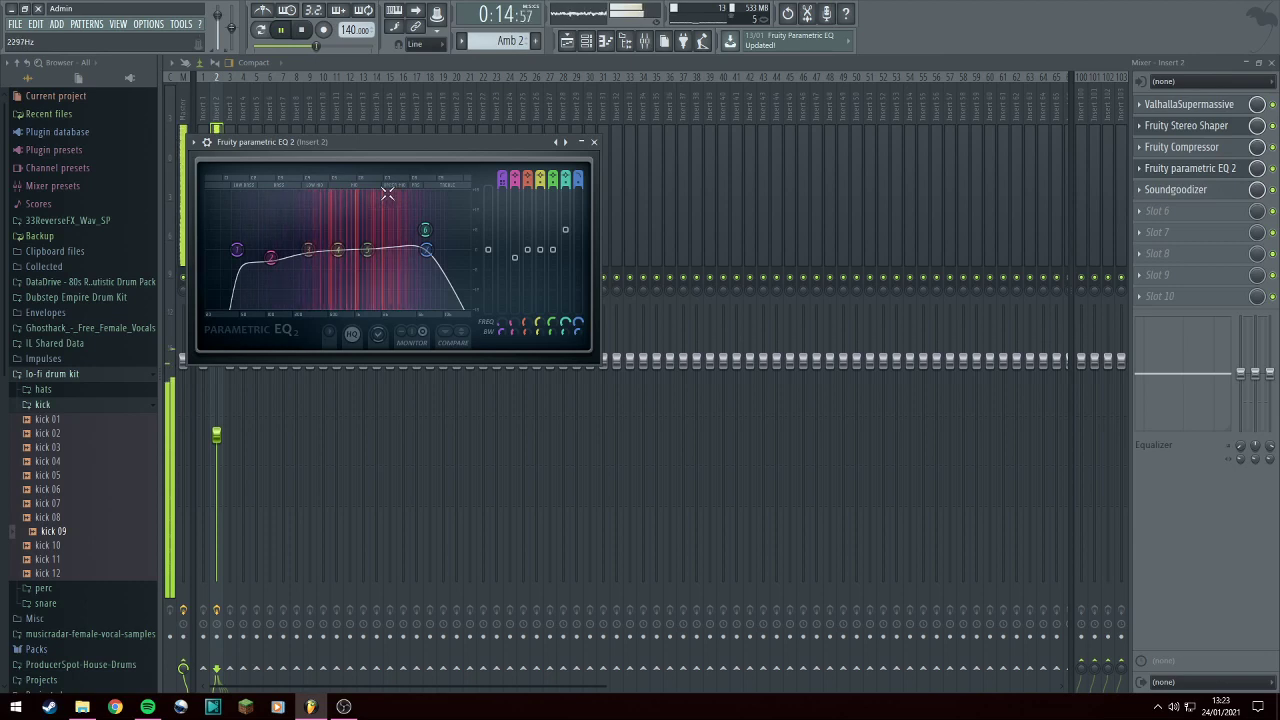
pyautogui.moveTo(367, 249); pyautogui.dragTo(386, 240)
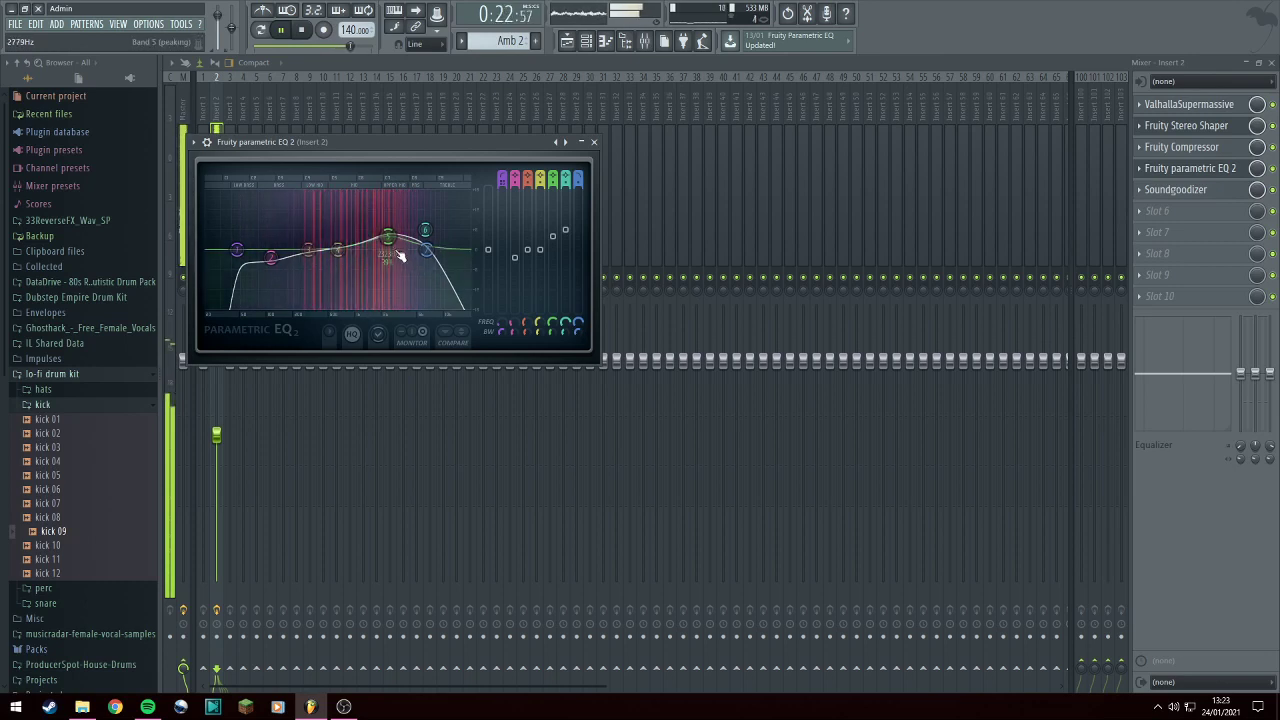
pyautogui.moveTo(389, 238); pyautogui.dragTo(395, 233)
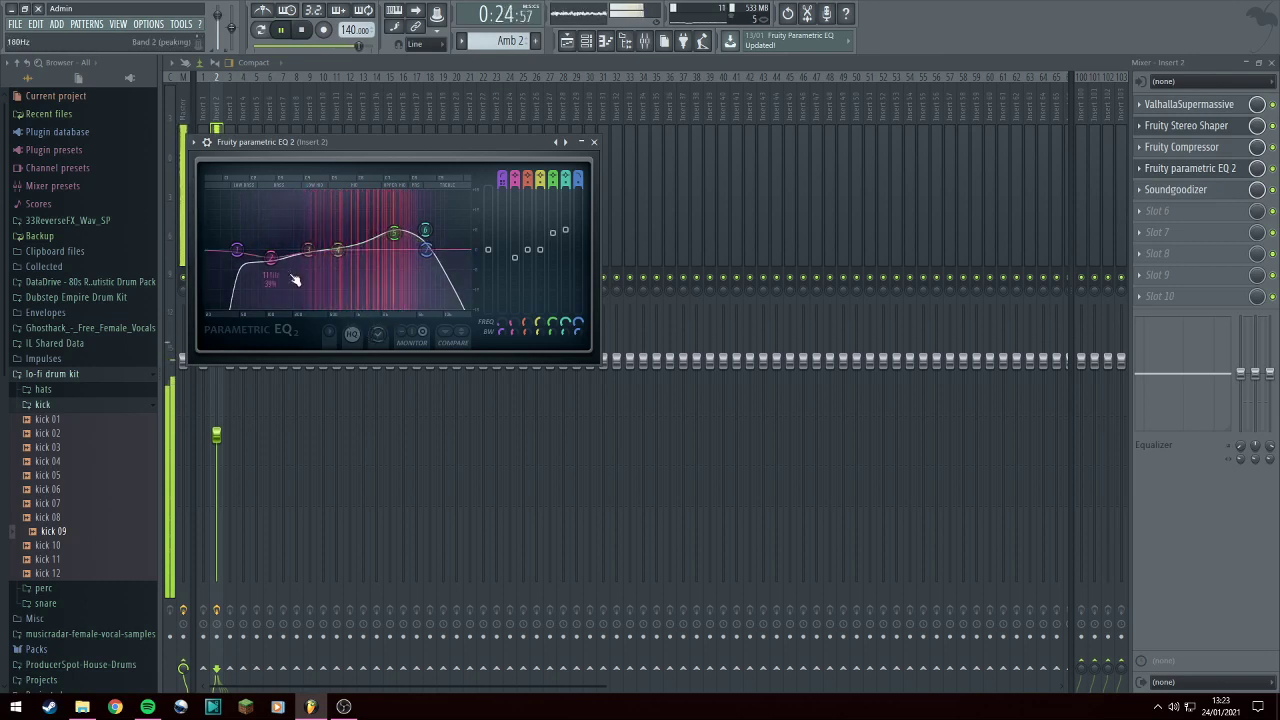
pyautogui.click(596, 143)
# Add Fruity Love Philter to slot 6 of mixer insert 2 and load its Step pyramid lowpass preset.
pyautogui.click(1157, 211)
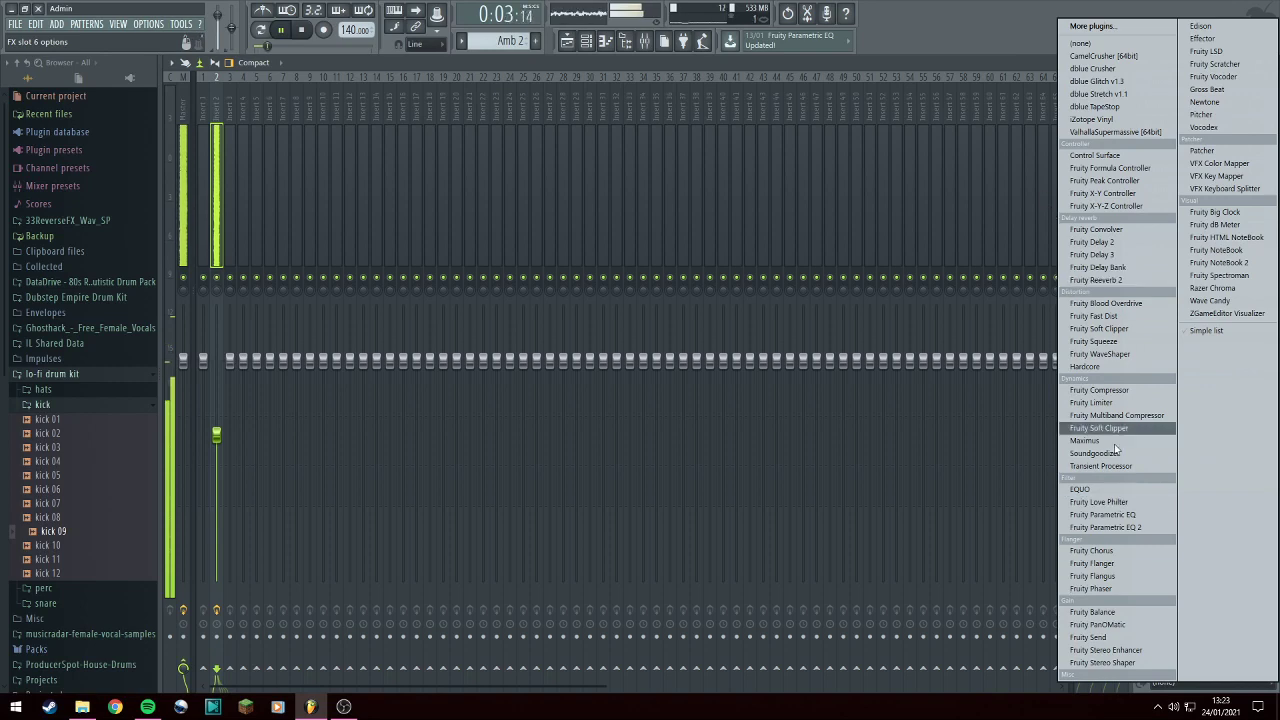
pyautogui.click(1102, 502)
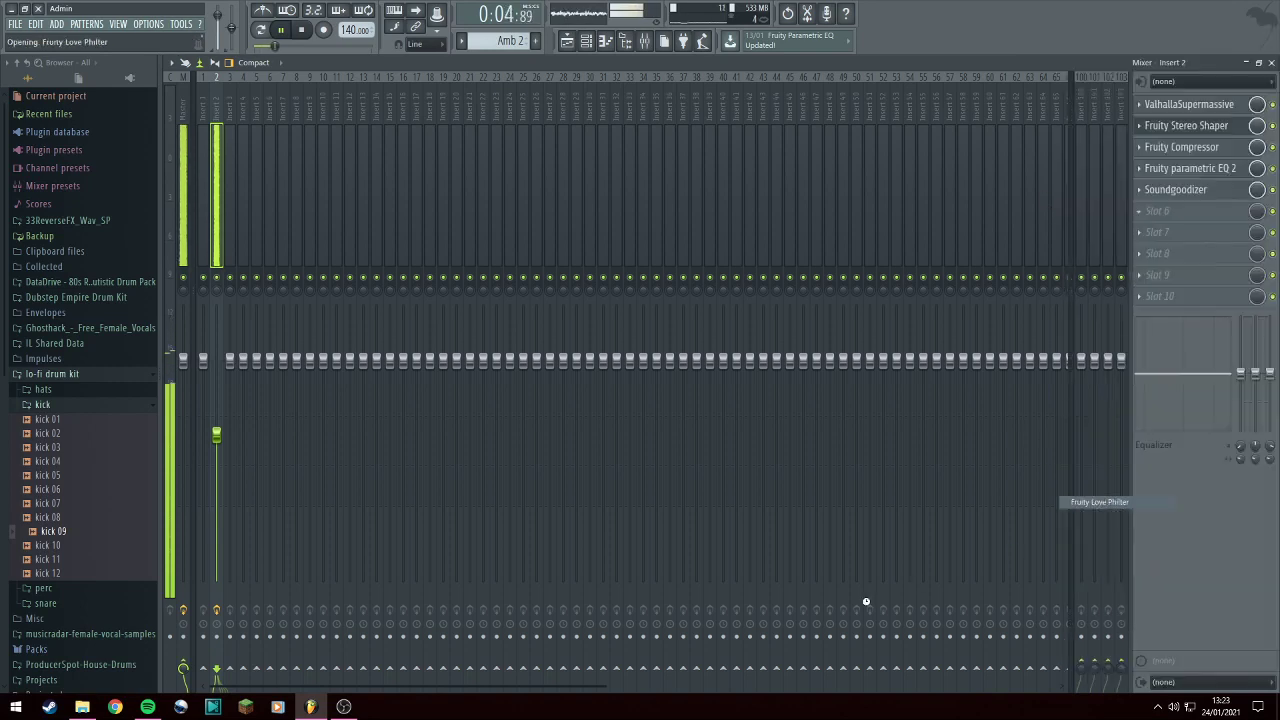
pyautogui.click(229, 176)
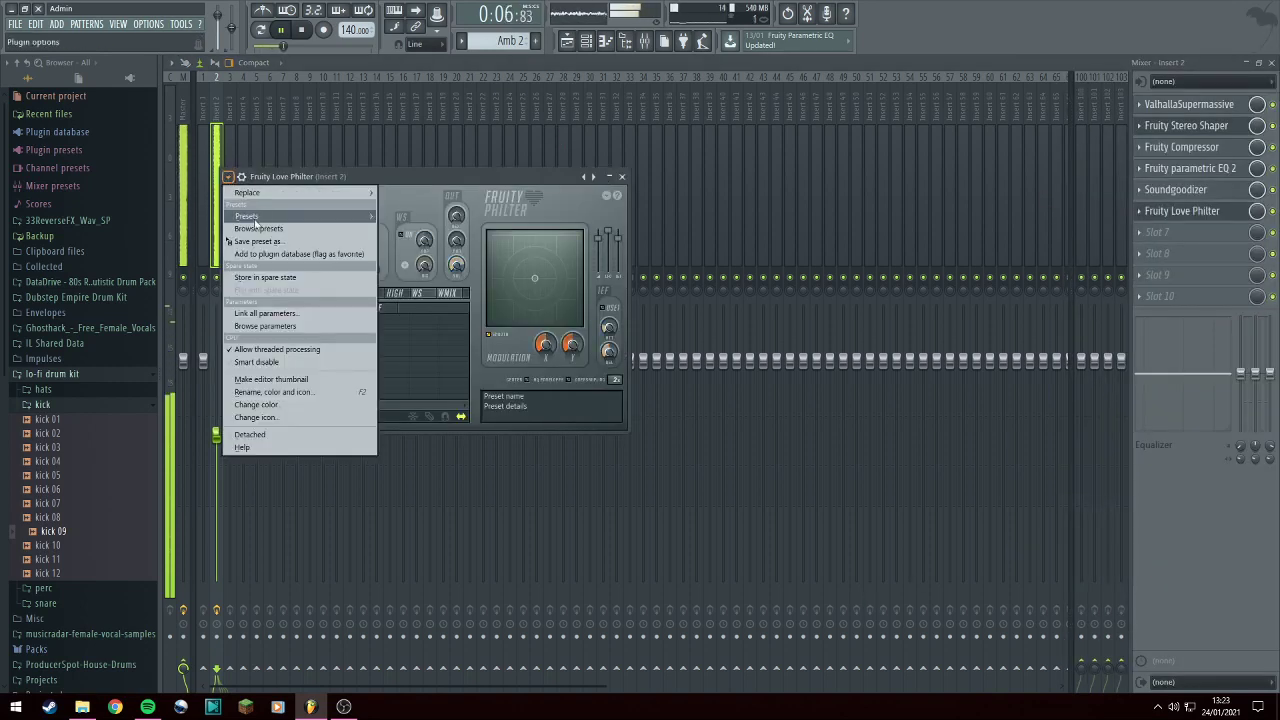
pyautogui.moveTo(250, 216)
pyautogui.click(463, 190)
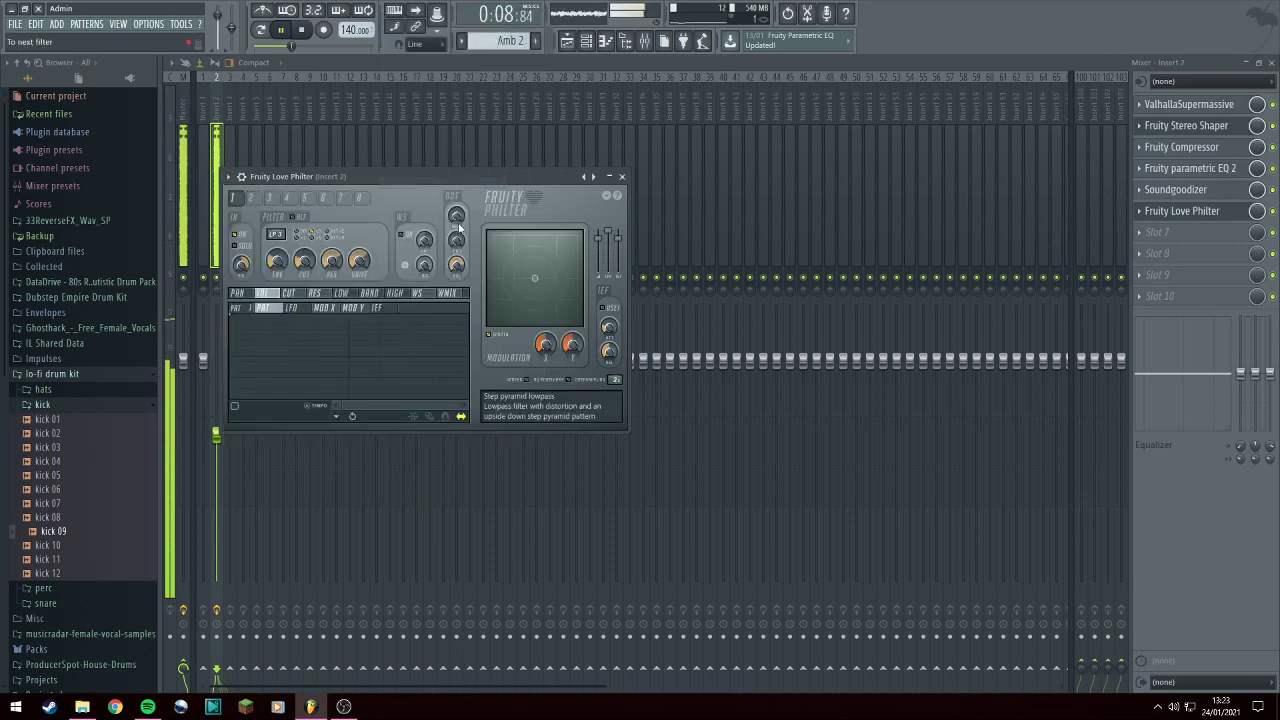
# Load the Simple triangle lowpass LFO preset in Fruity Love Philter.
pyautogui.click(229, 176)
pyautogui.moveTo(273, 215)
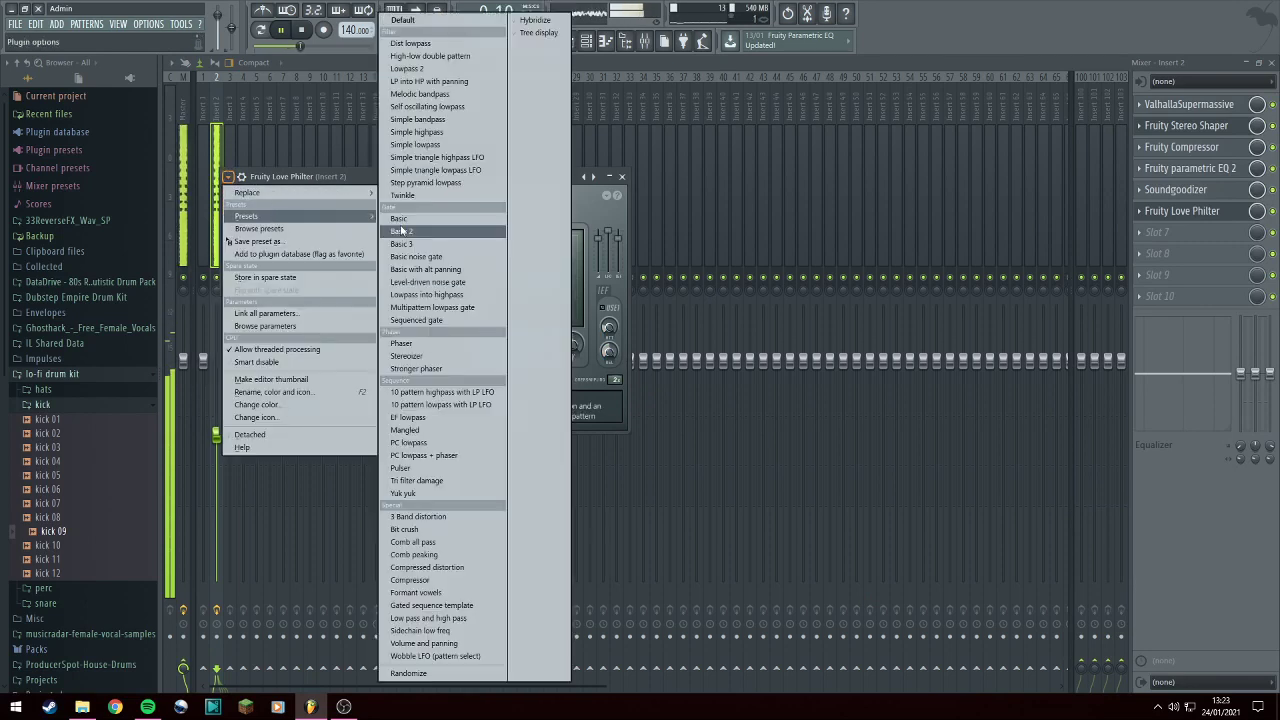
pyautogui.click(440, 178)
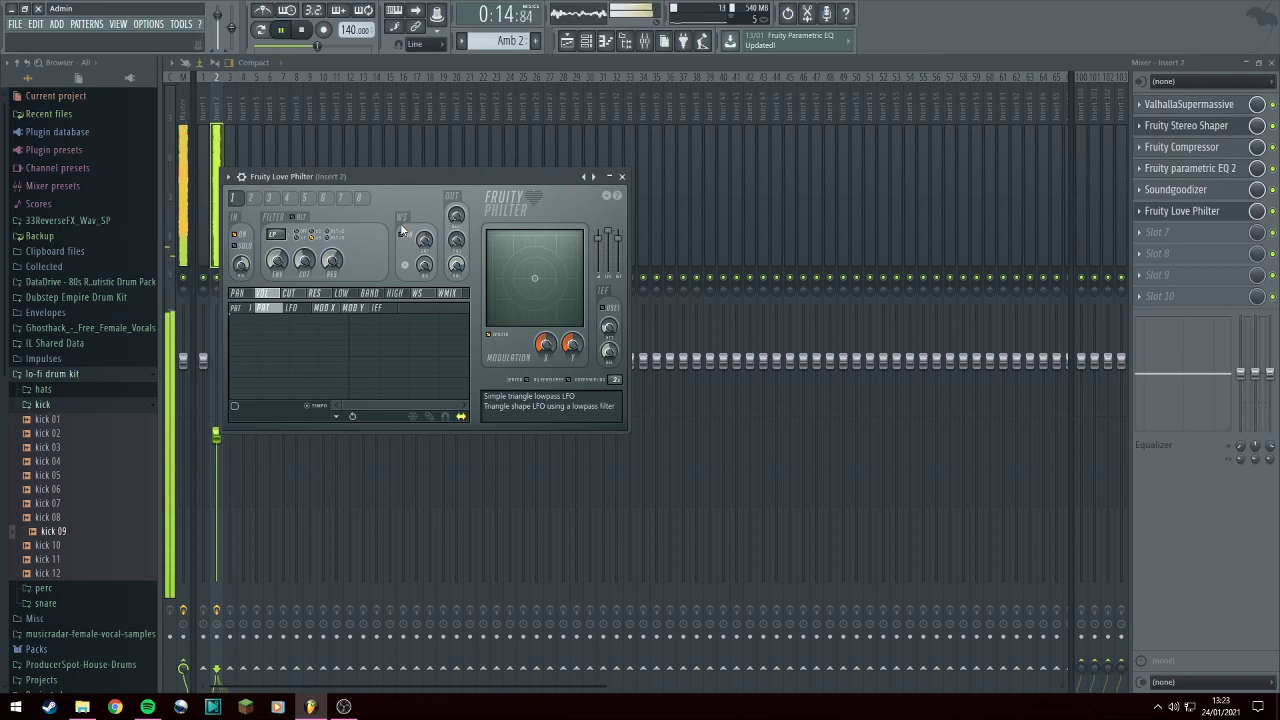
# Create an automation clip for Love Philter's mix level, lower its end point at bar 17 to the minimum, and audition it.
pyautogui.rightClick(1257, 211)
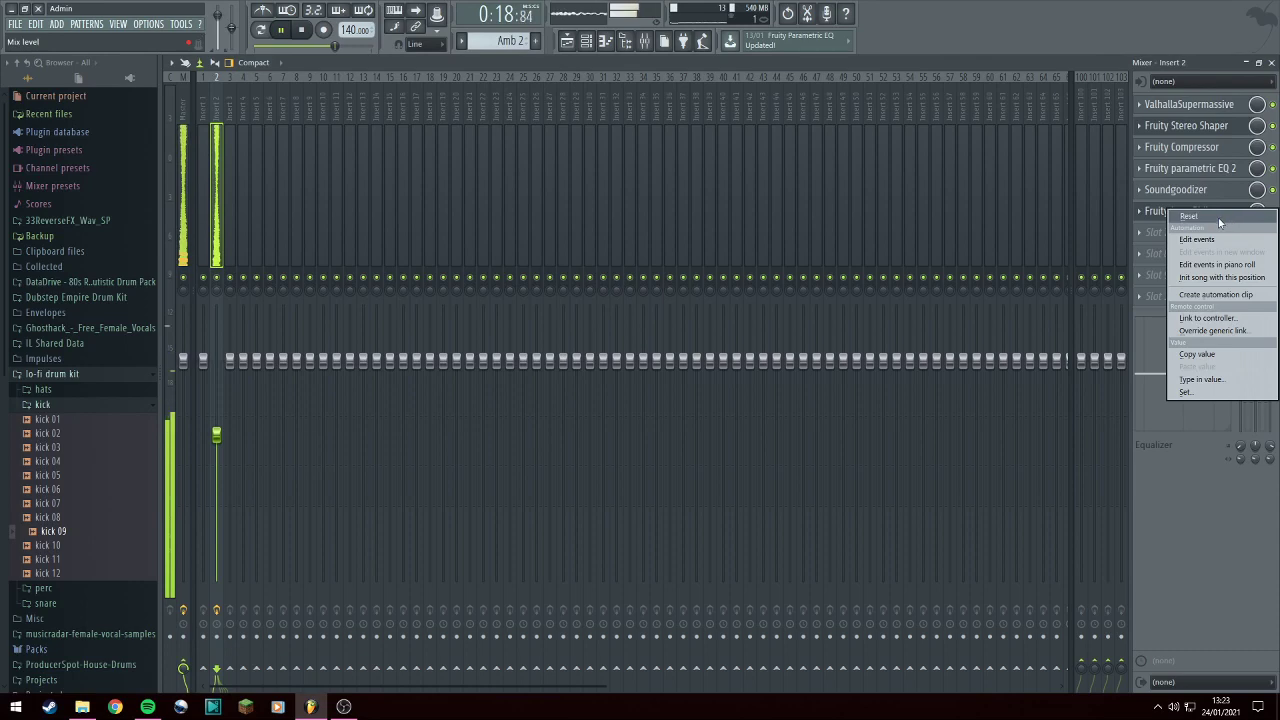
pyautogui.click(1215, 294)
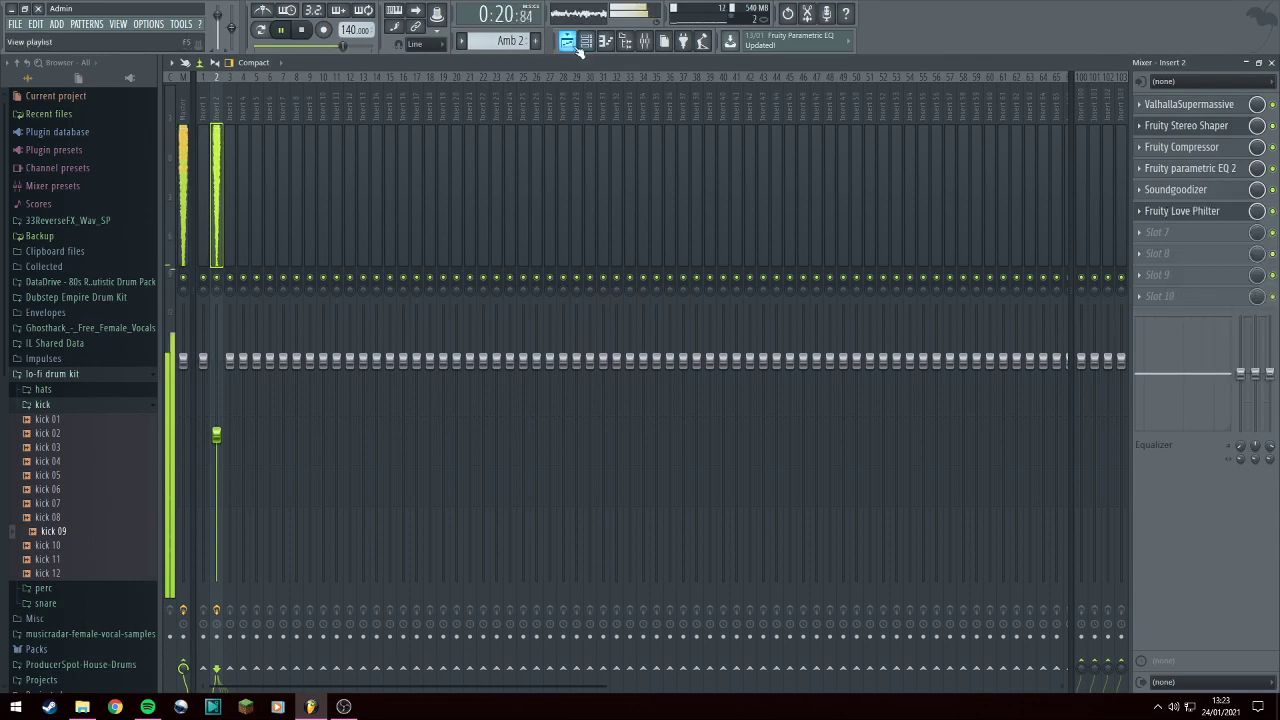
pyautogui.click(576, 45)
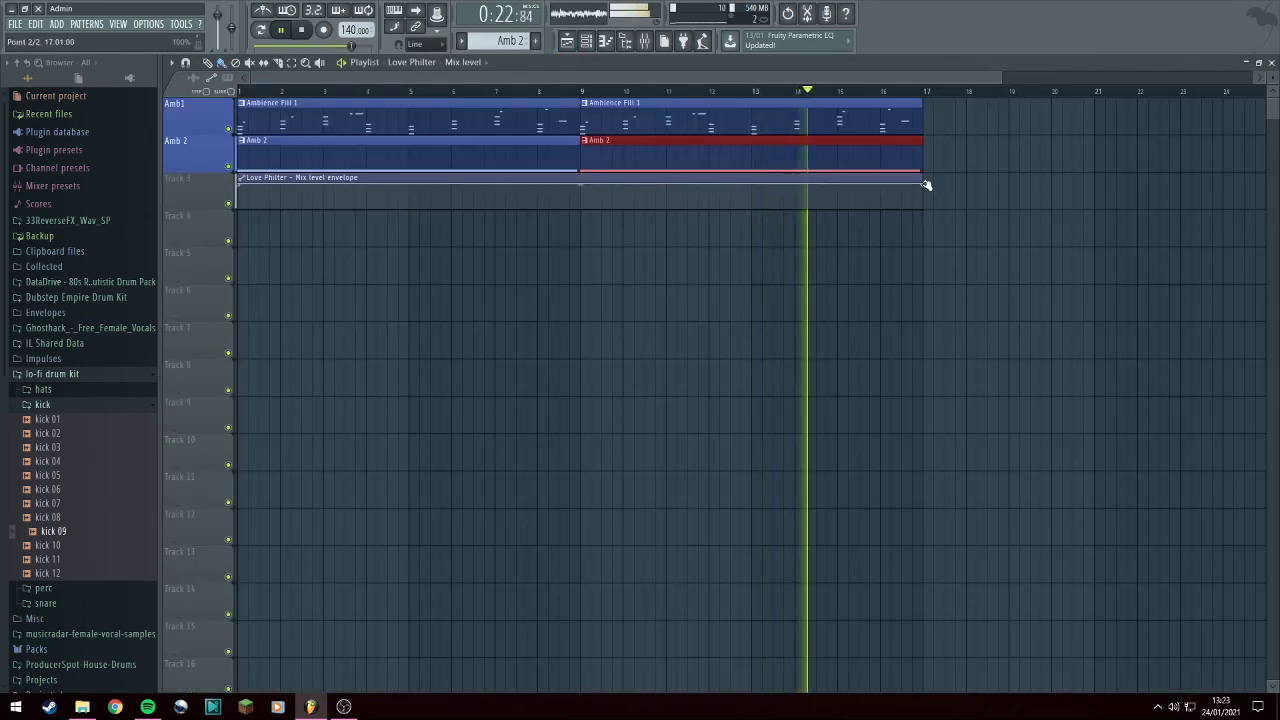
pyautogui.moveTo(925, 184); pyautogui.dragTo(925, 209)
pyautogui.click(311, 30)
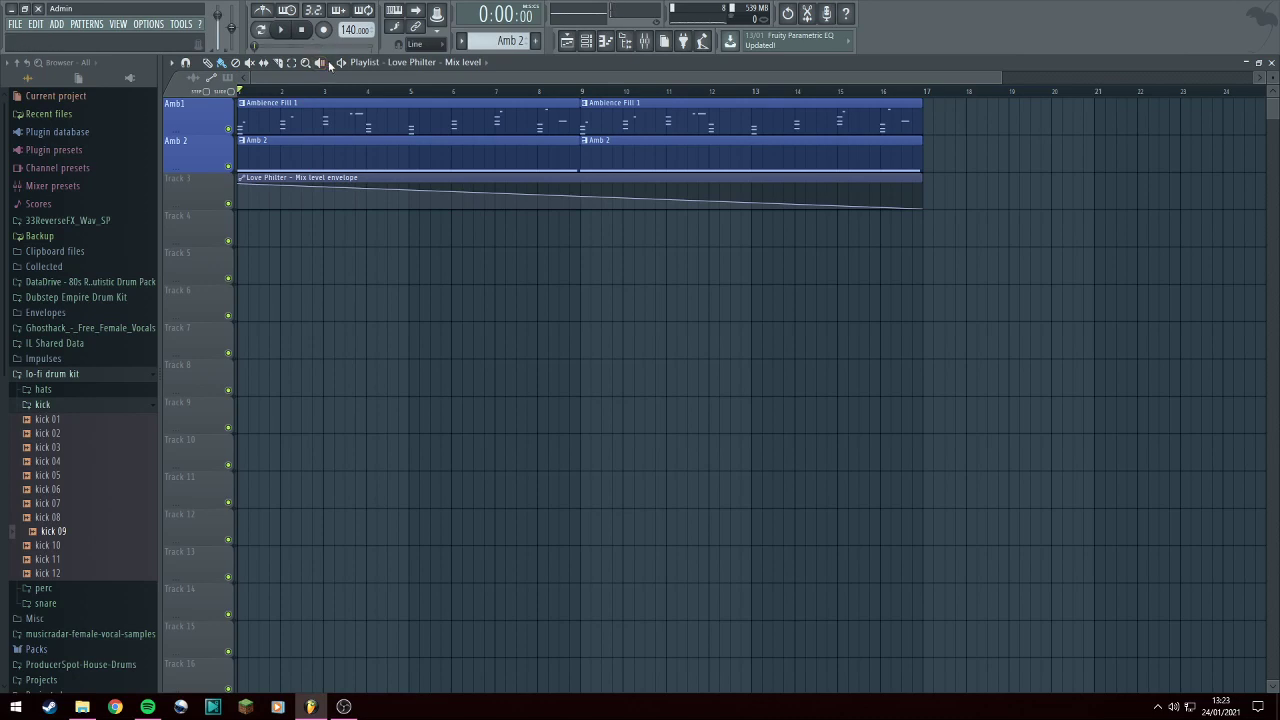
pyautogui.click(284, 31)
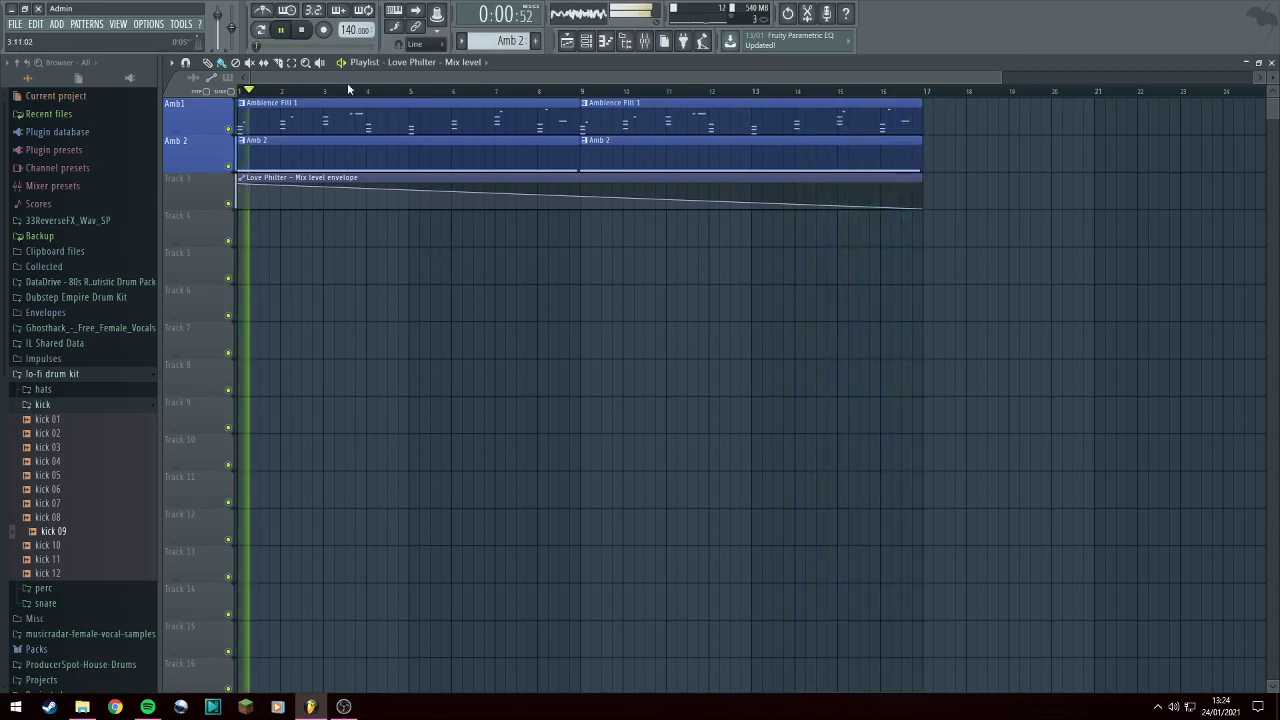
pyautogui.click(313, 34)
# Place another Ambience Fill 1 clip and another Amb 2 clip at bar 17 on their playlist tracks.
pyautogui.click(893, 115)
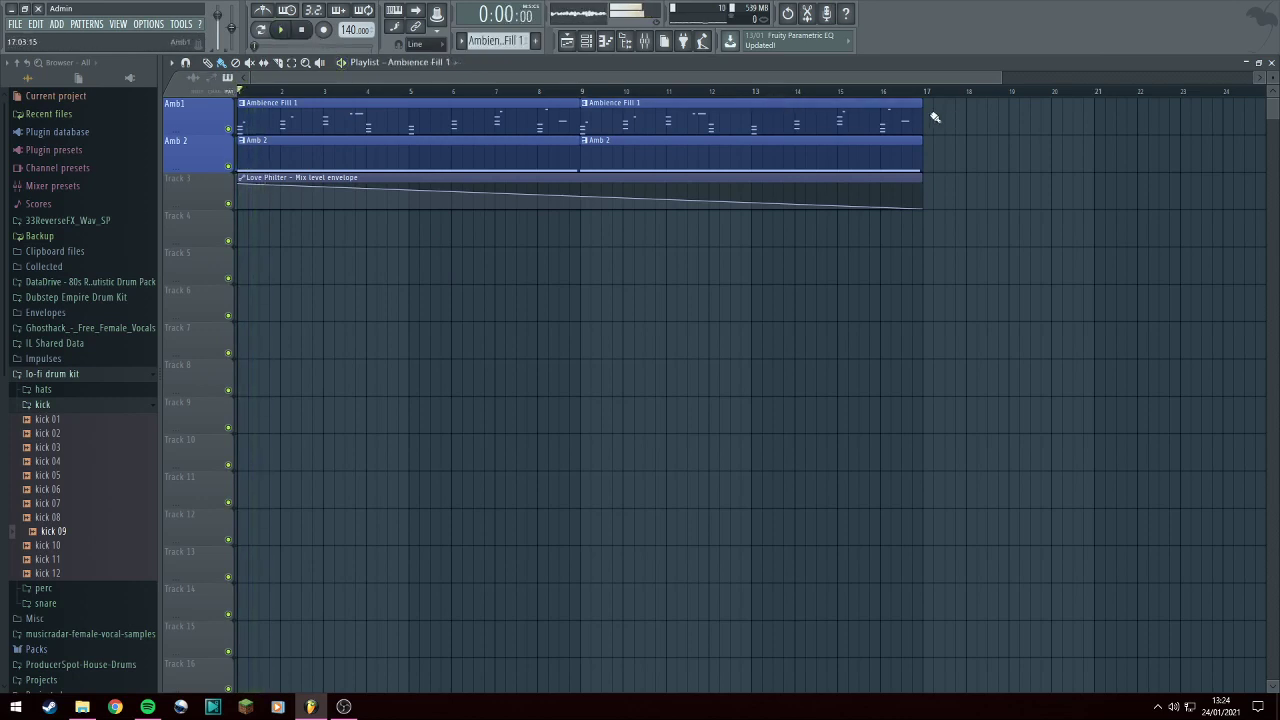
pyautogui.click(938, 118)
pyautogui.click(905, 145)
pyautogui.click(929, 161)
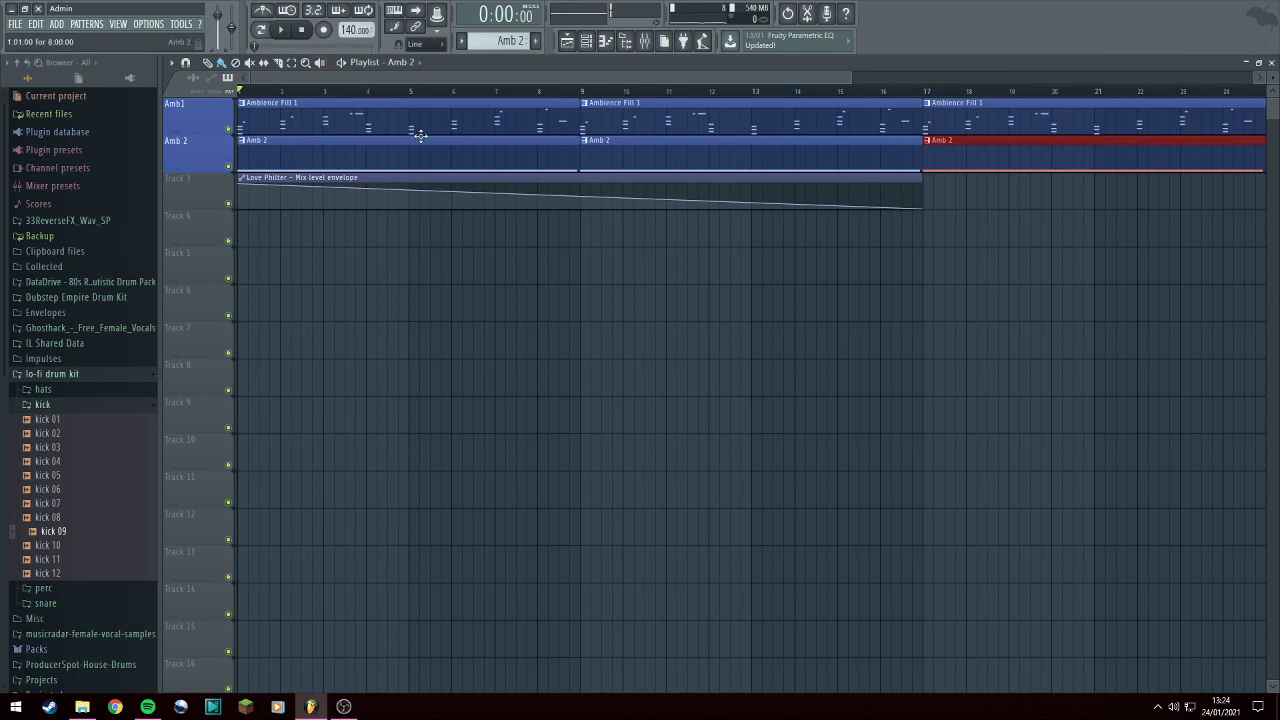
# Start playback, rename playlist track 3 as Amb Love Filter and color it purple.
pyautogui.click(281, 34)
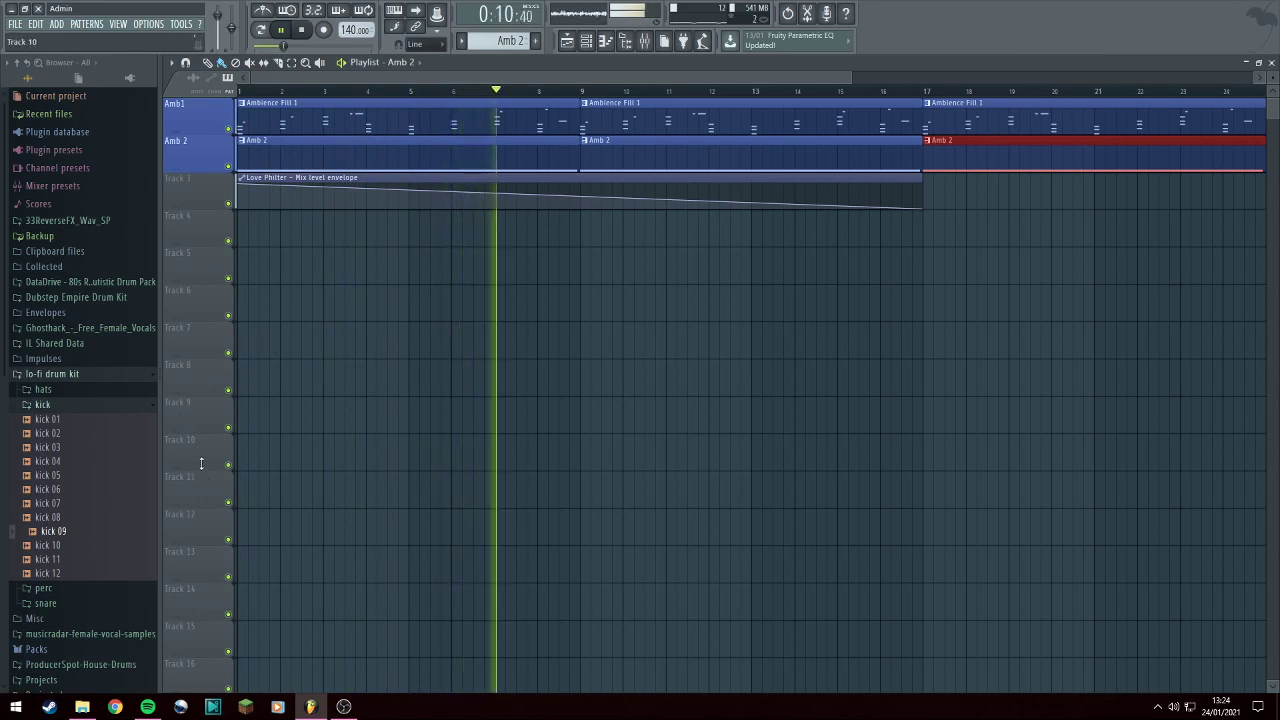
pyautogui.doubleClick(187, 190)
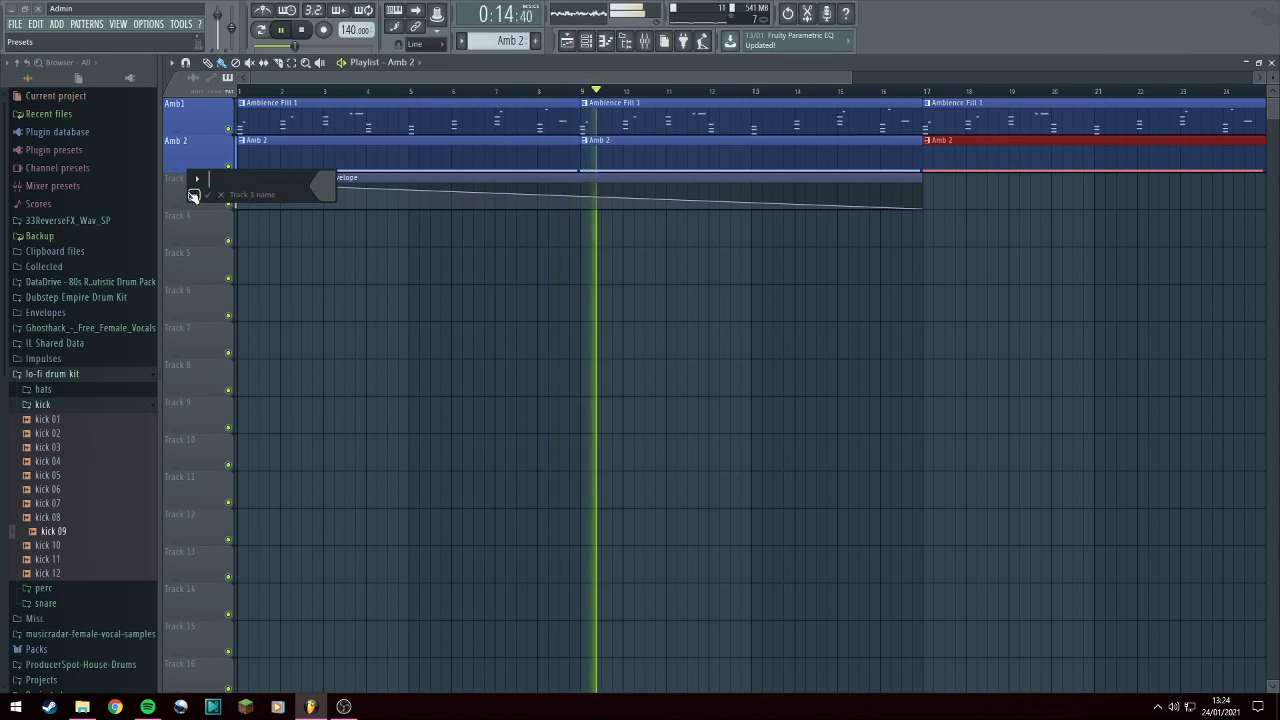
pyautogui.write('Amb Love Filter')
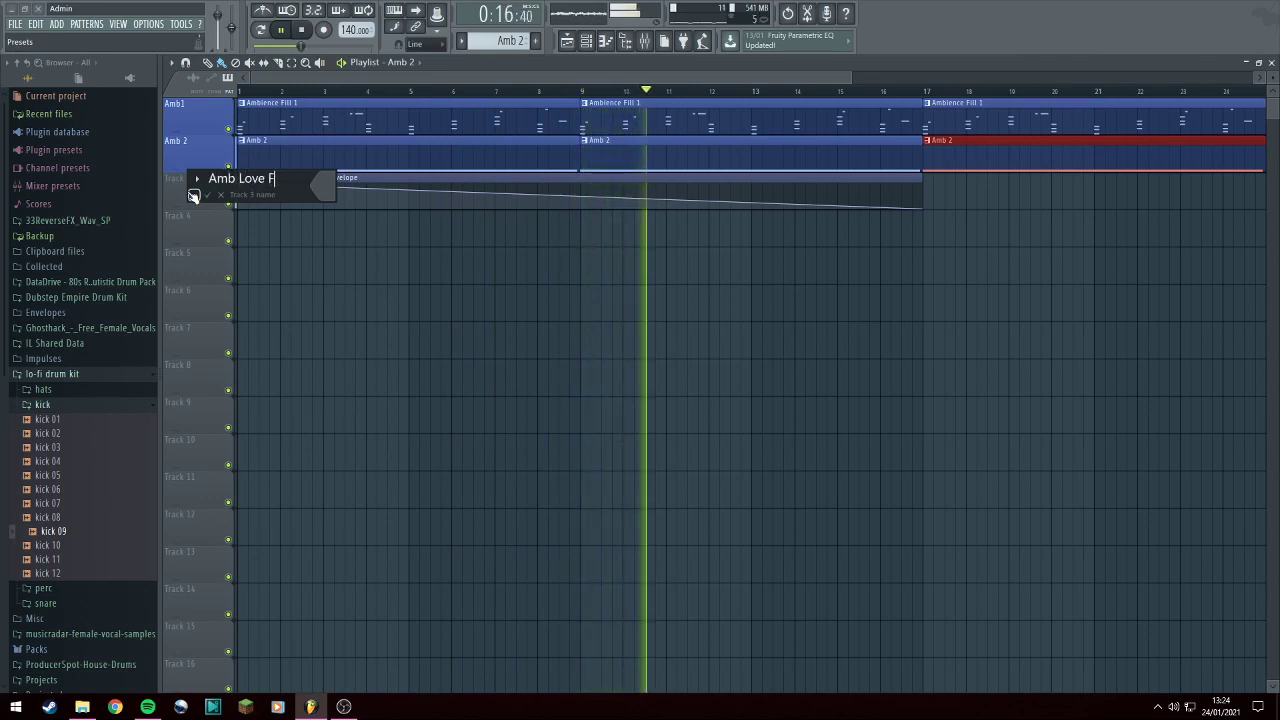
pyautogui.click(328, 186)
pyautogui.click(342, 238)
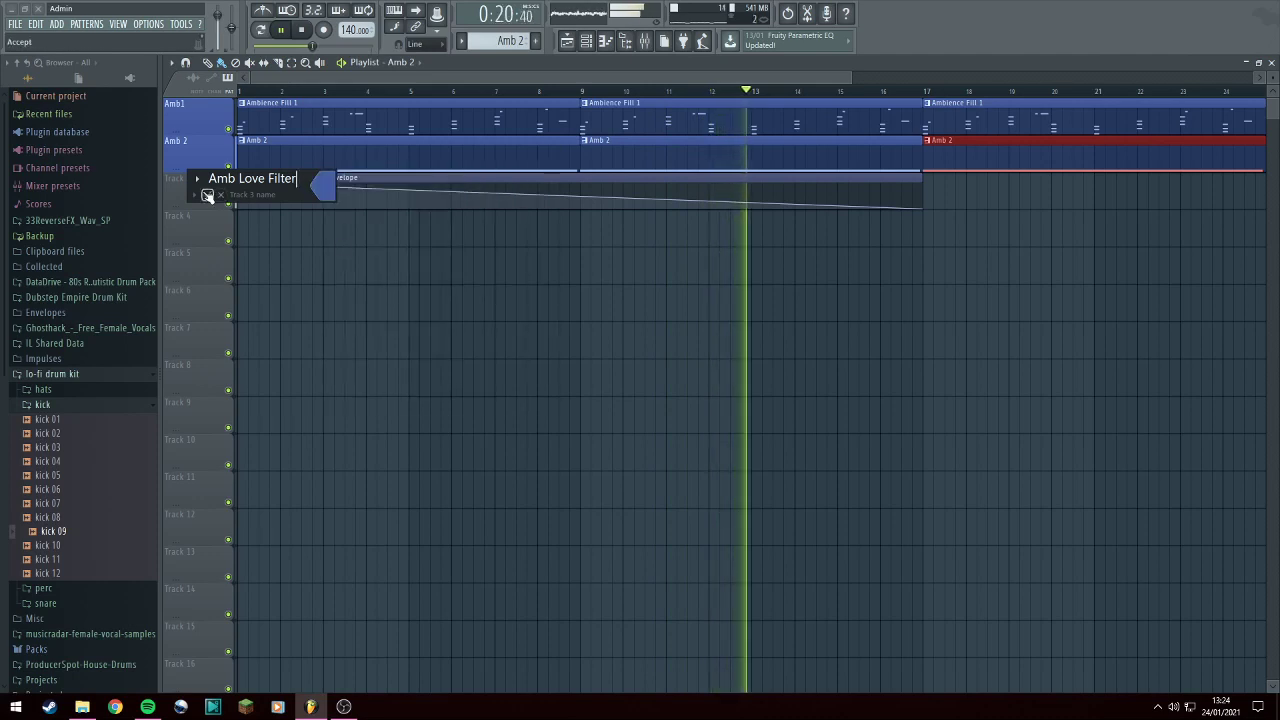
pyautogui.click(326, 186)
pyautogui.click(342, 256)
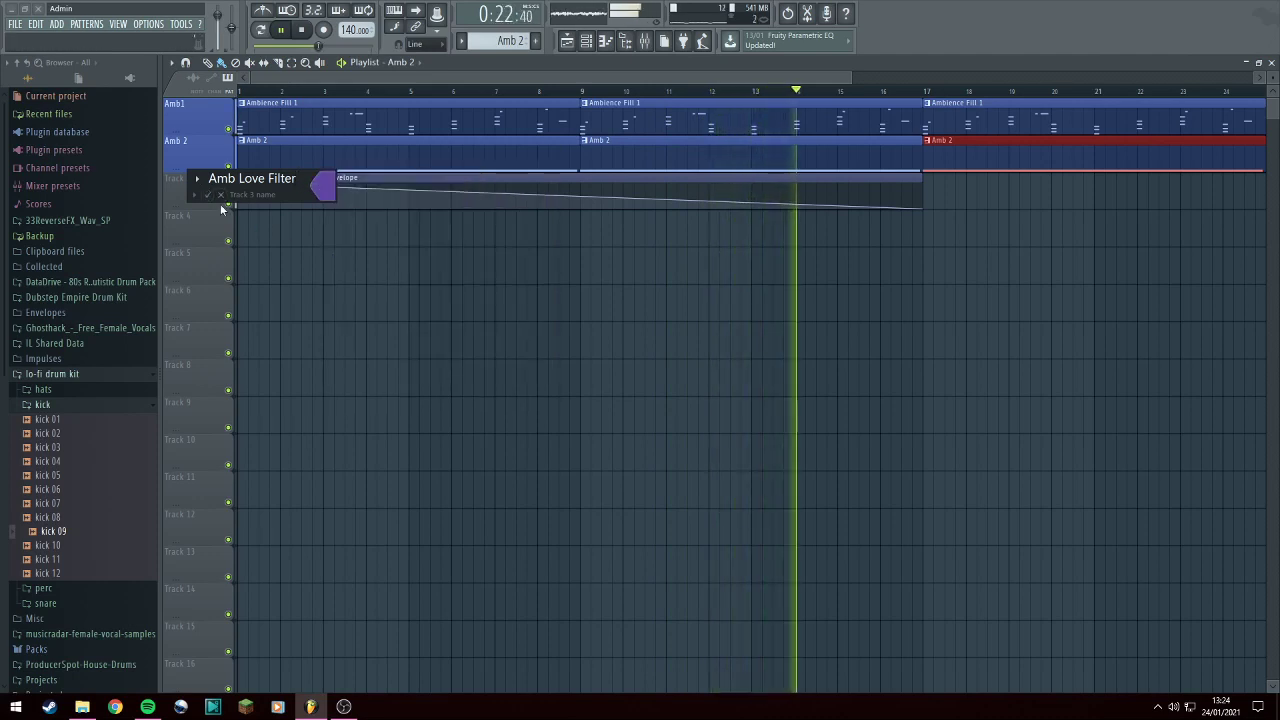
pyautogui.click(208, 194)
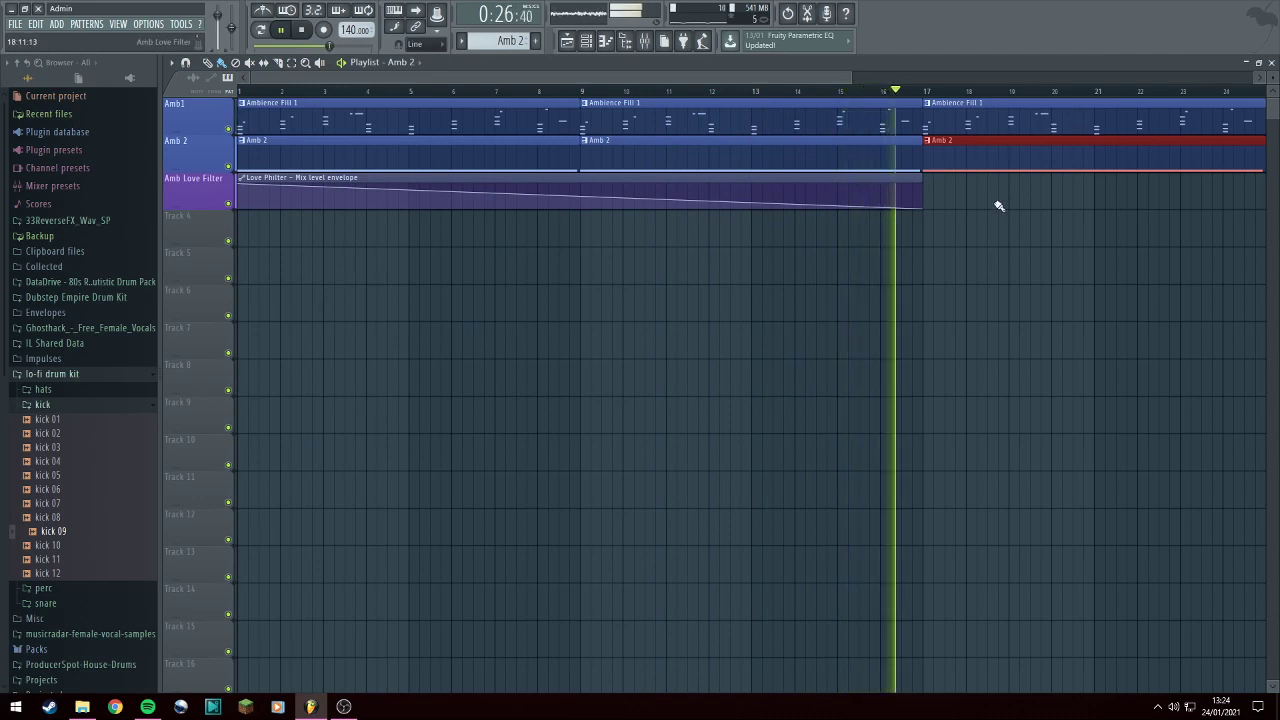
pyautogui.scroll(-3, 955, 245)
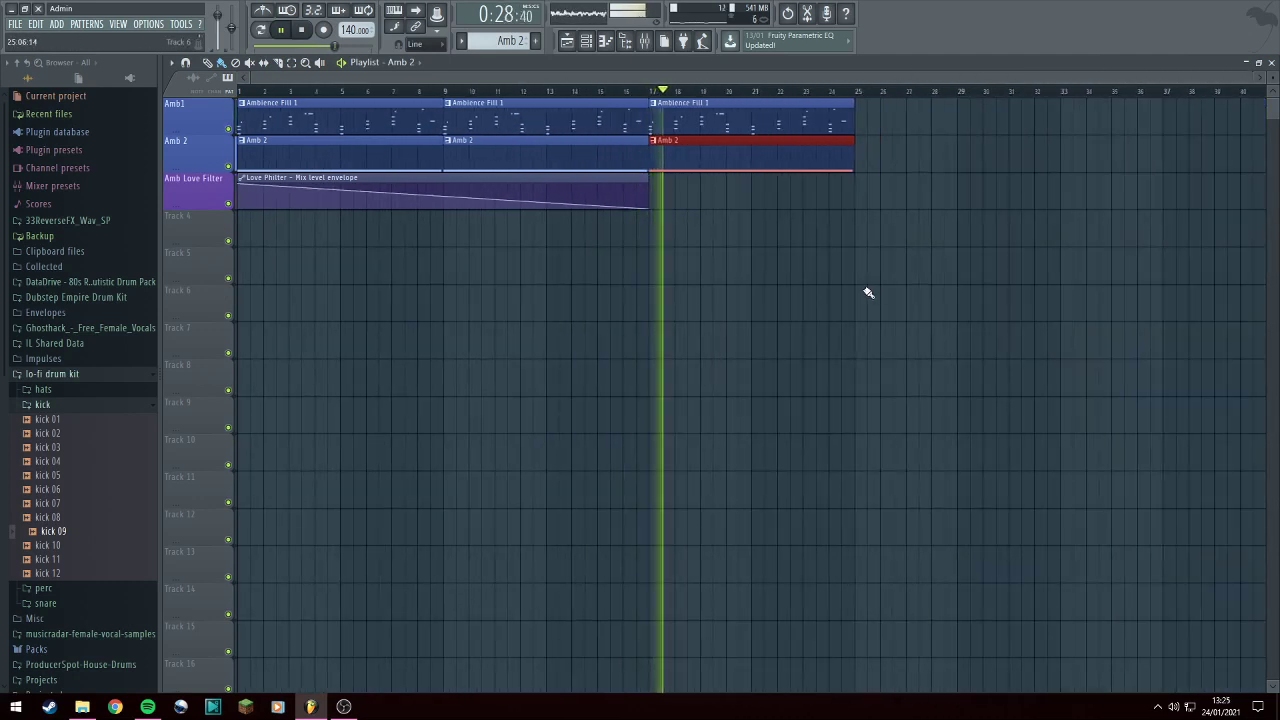
# Rename playlist track 4 as Lead 1 and color it yellow-green.
pyautogui.doubleClick(186, 224)
pyautogui.write('Lead 1')
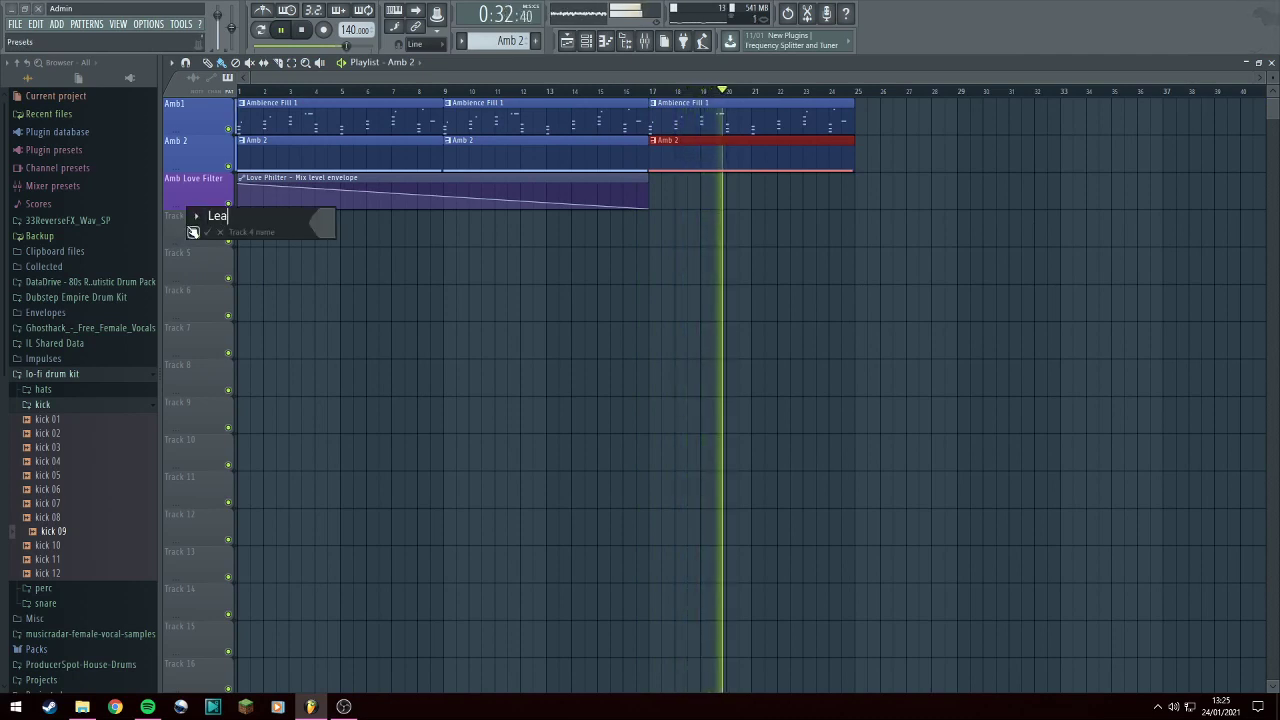
pyautogui.click(330, 232)
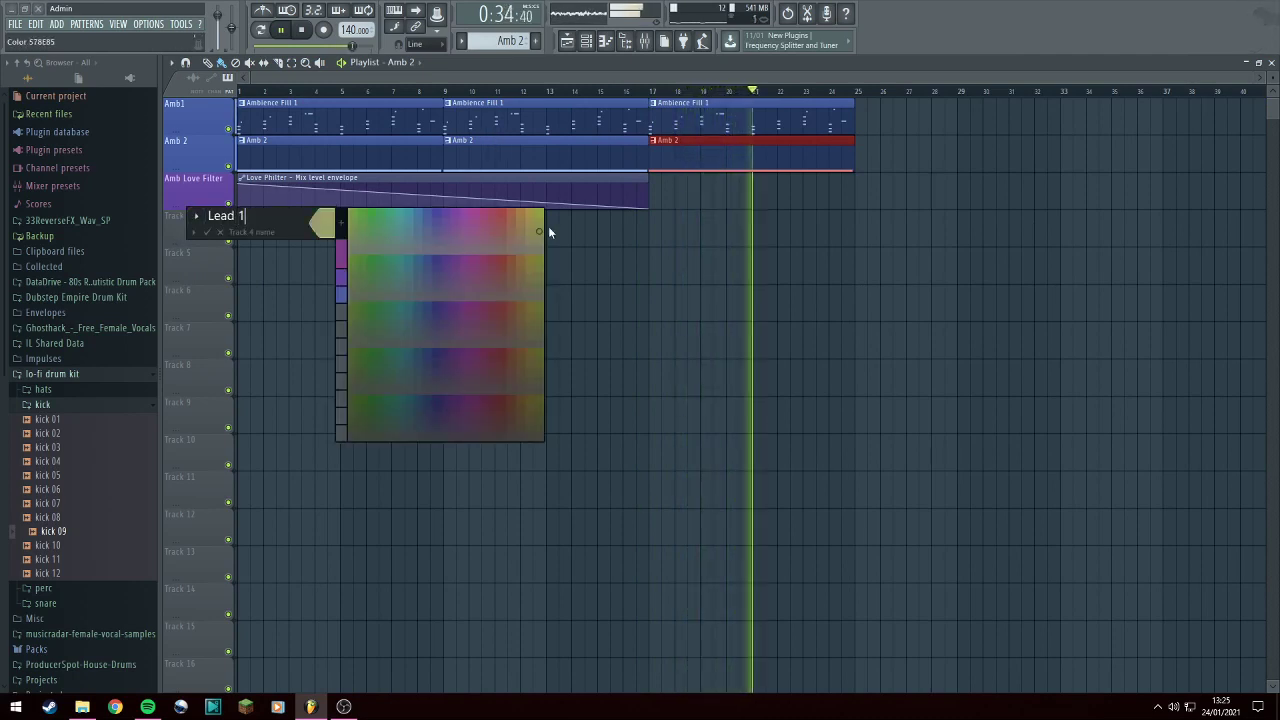
pyautogui.click(540, 226)
pyautogui.click(220, 234)
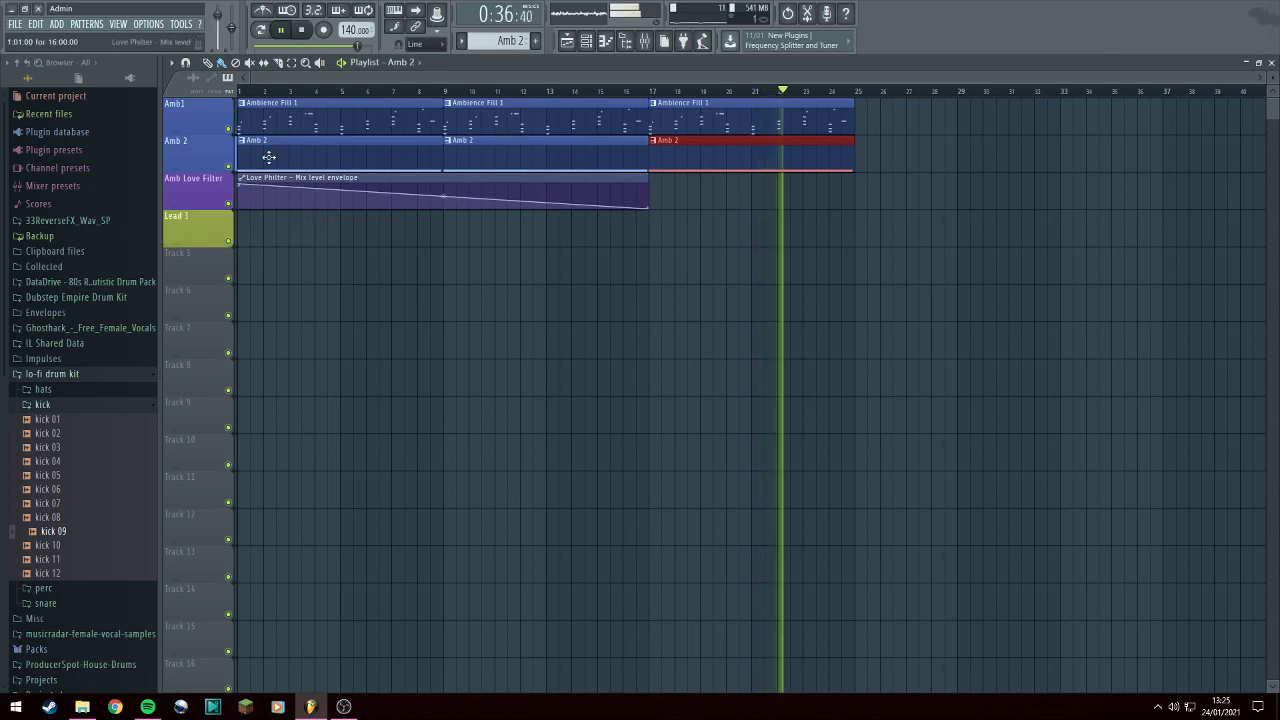
pyautogui.click(643, 200)
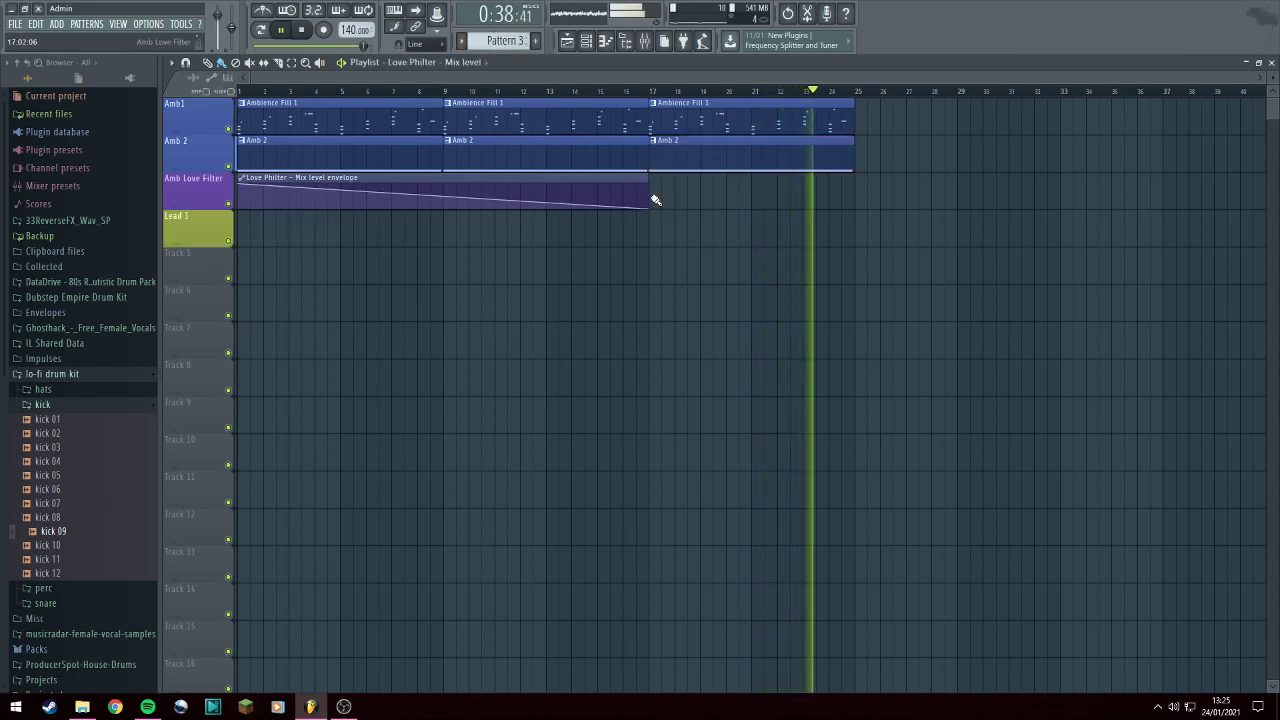
pyautogui.click(664, 202)
pyautogui.rightClick(674, 178)
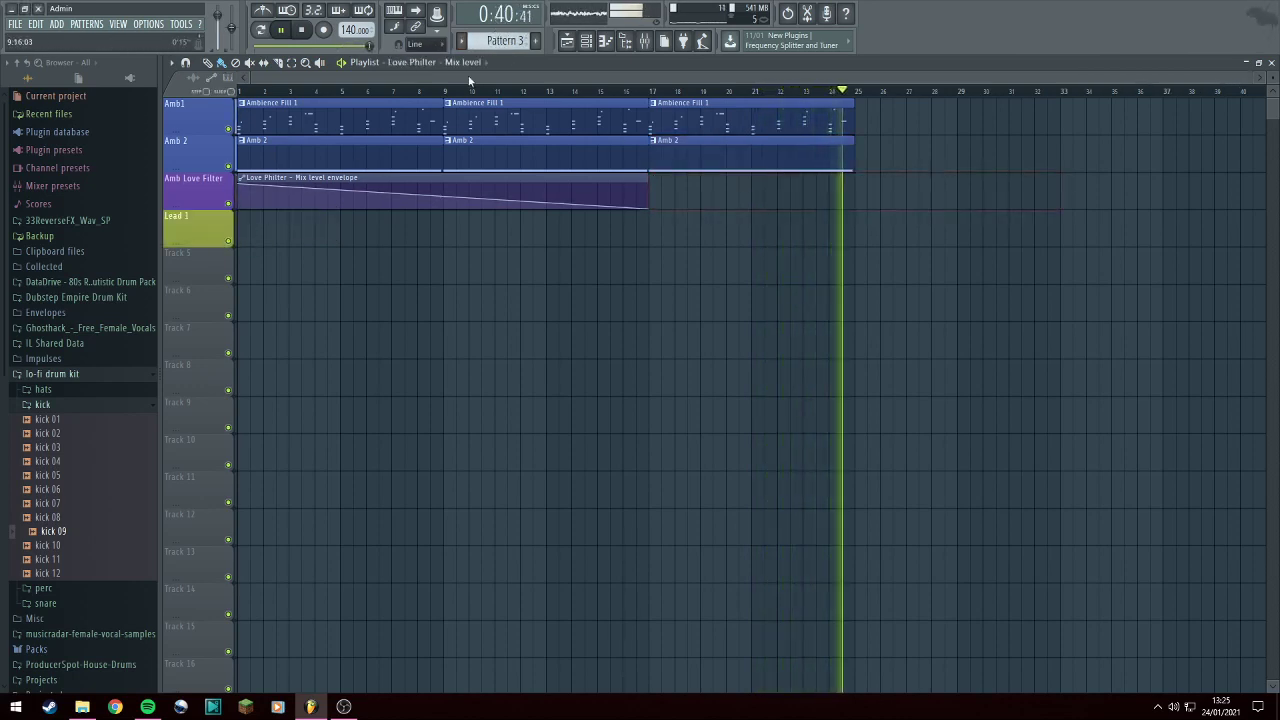
# Place a Pattern 3 clip at bar 17 on the Lead 1 playlist track.
pyautogui.scroll(1, 499, 44)
pyautogui.scroll(-1, 499, 44)
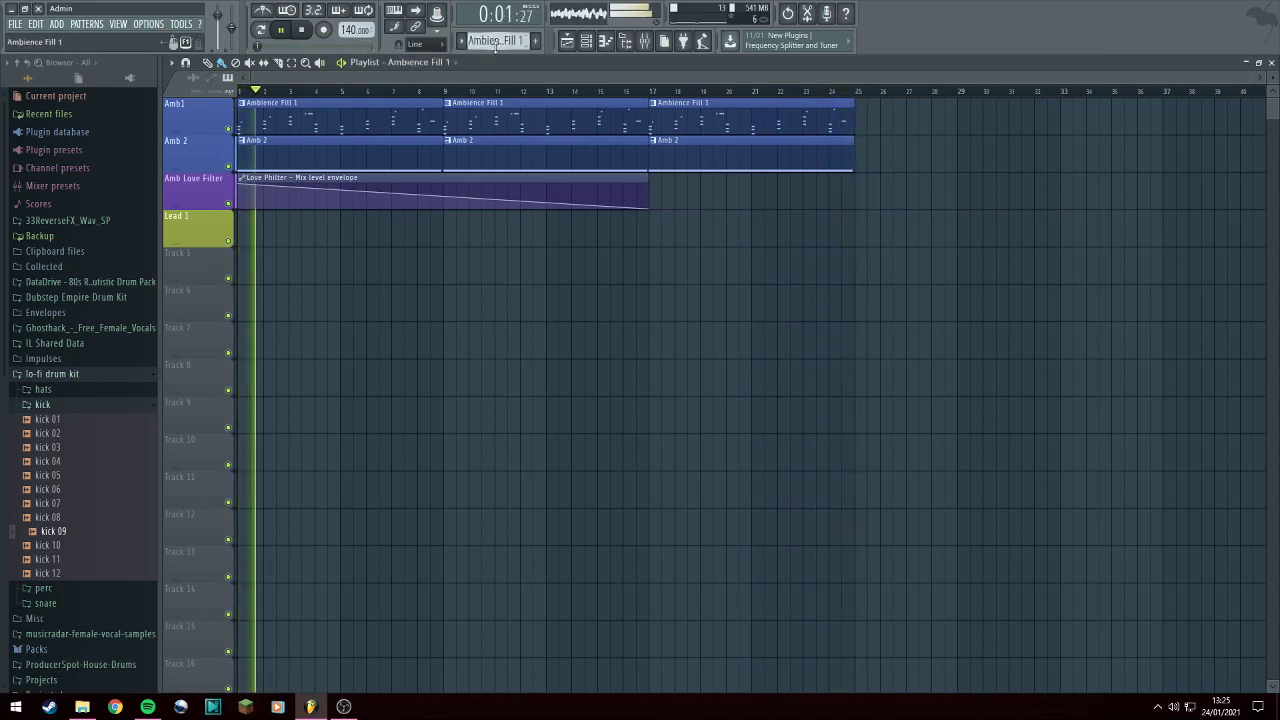
pyautogui.click(659, 233)
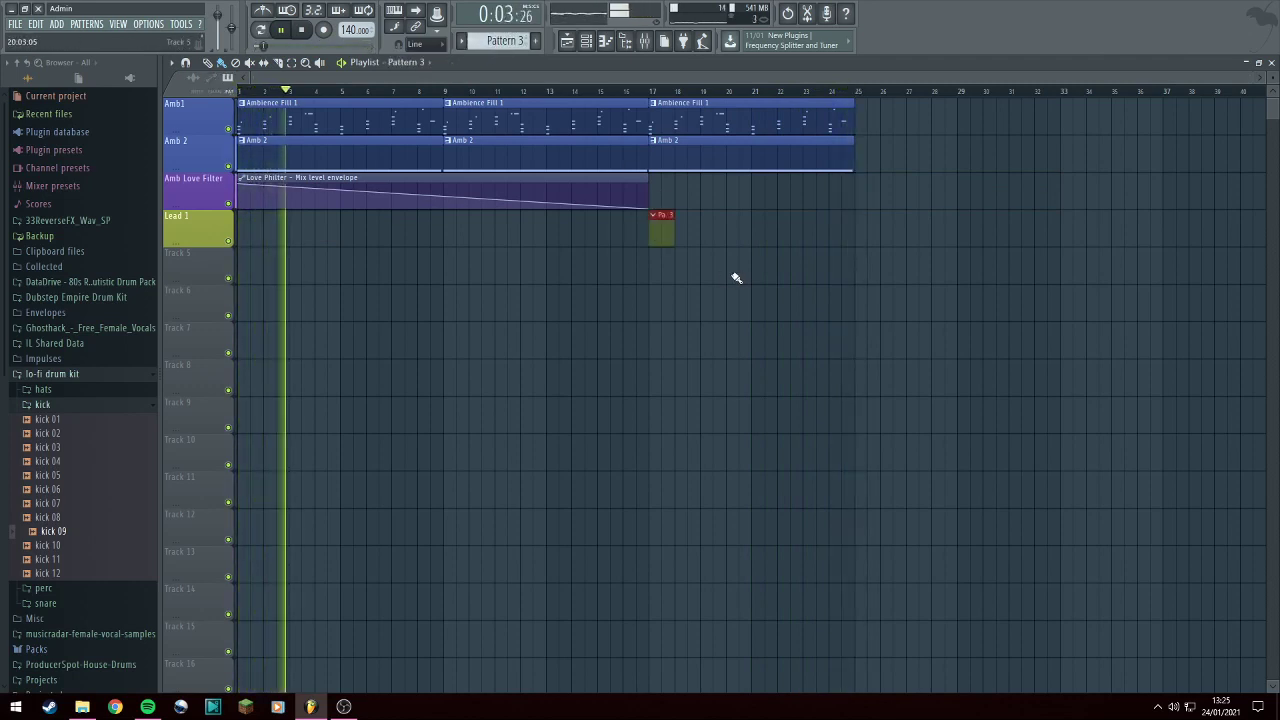
# Rename Pattern 3 as Lead 1 and give it the same yellow-green color as its playlist track.
pyautogui.middleClick(521, 41)
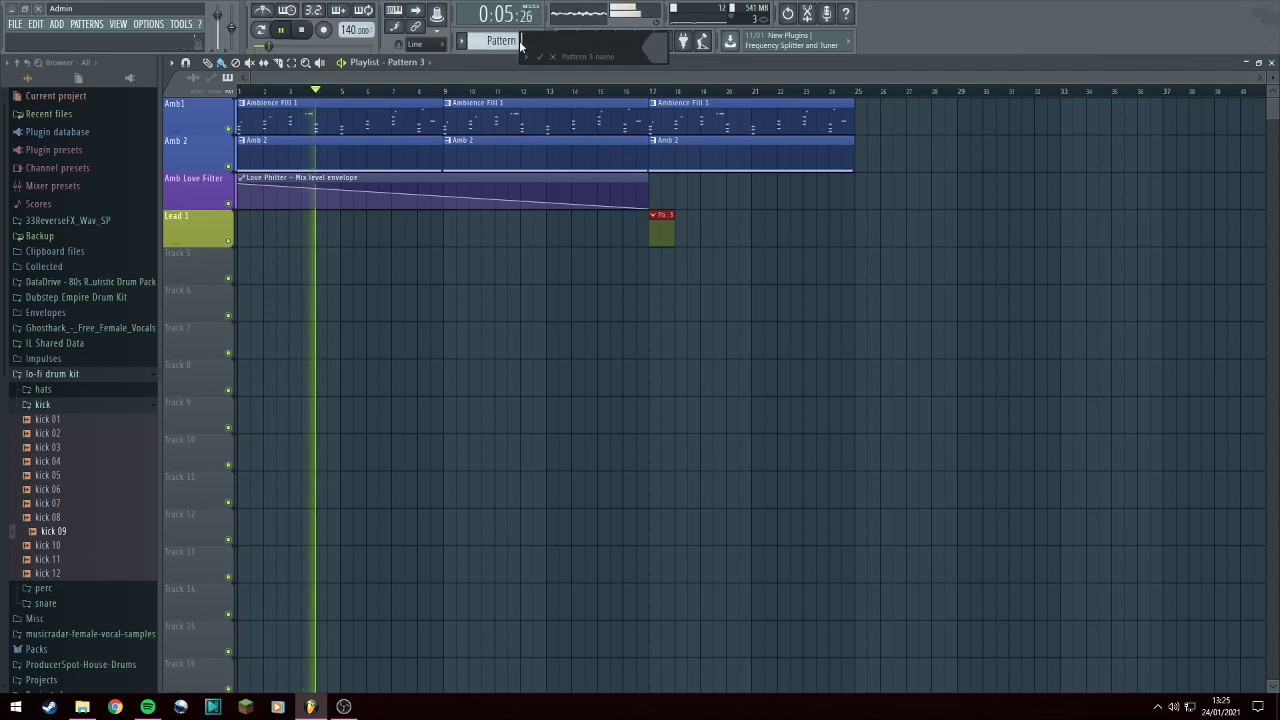
pyautogui.write('Lead 1')
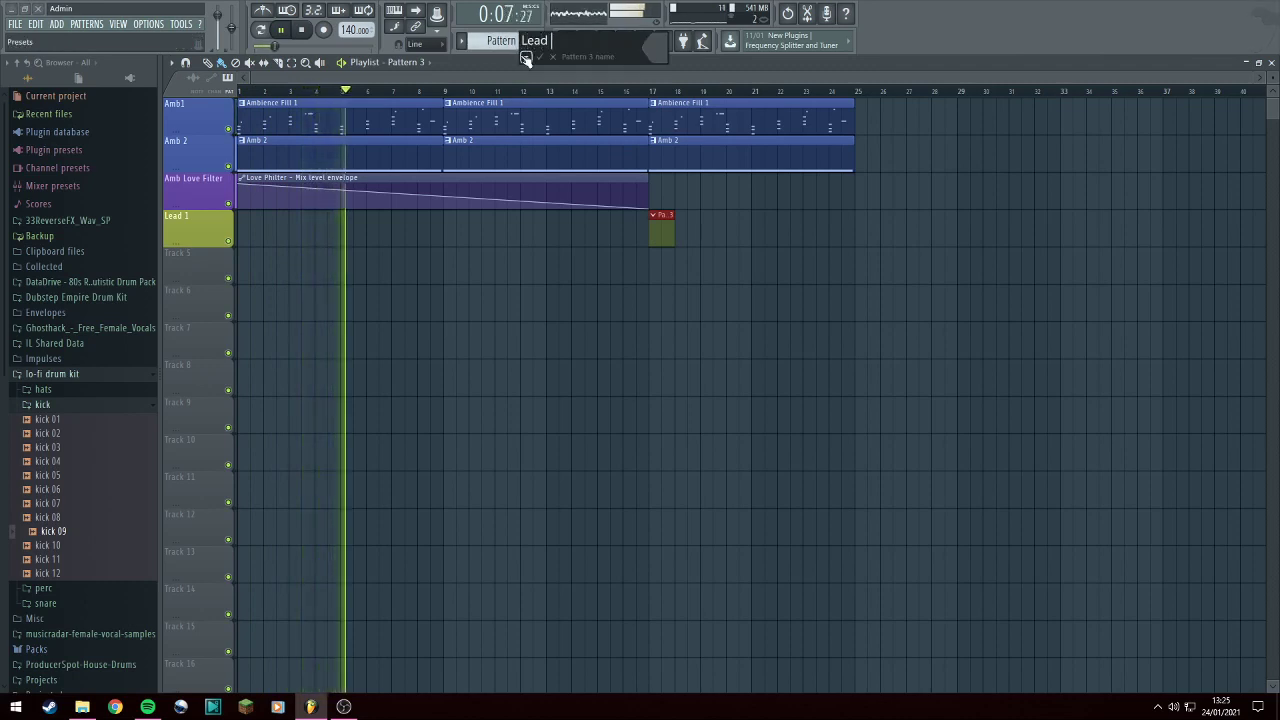
pyautogui.click(654, 46)
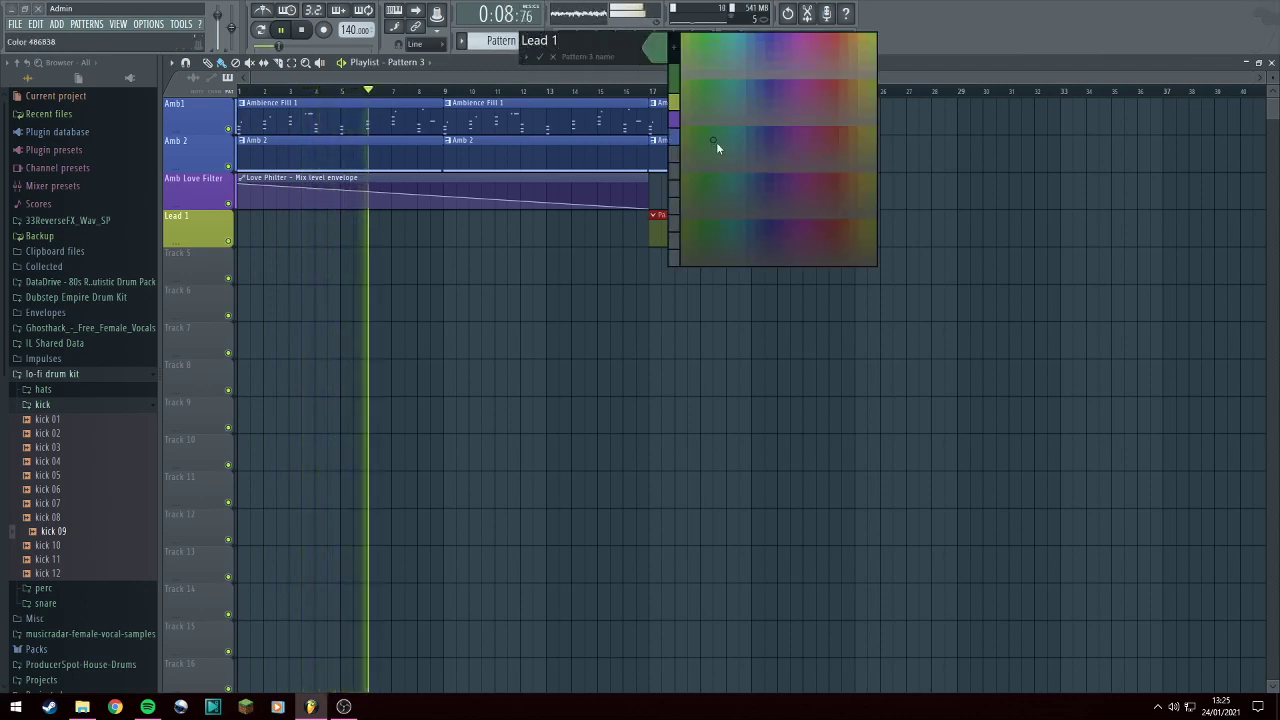
pyautogui.click(674, 103)
pyautogui.click(539, 57)
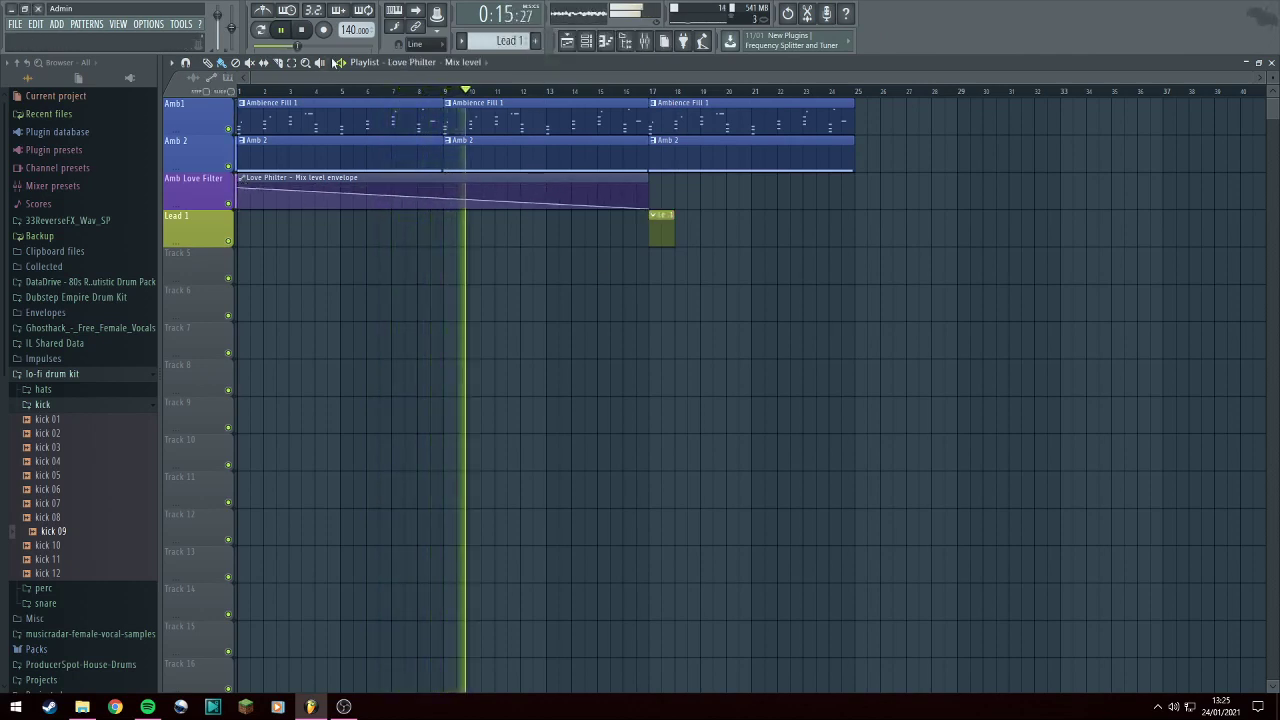
# Bend the Love Philter mix level envelope downward with its tension handle near bar 9, and replay the song from the start.
pyautogui.click(308, 29)
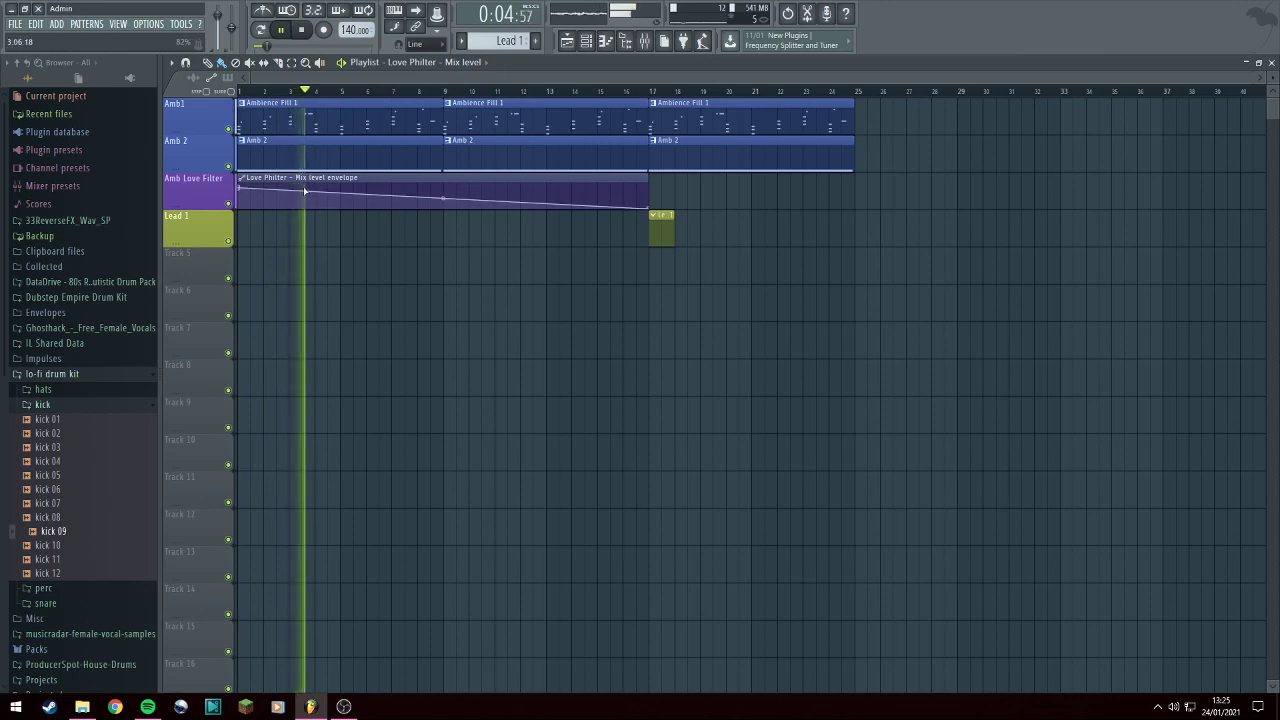
pyautogui.moveTo(443, 198); pyautogui.dragTo(443, 205)
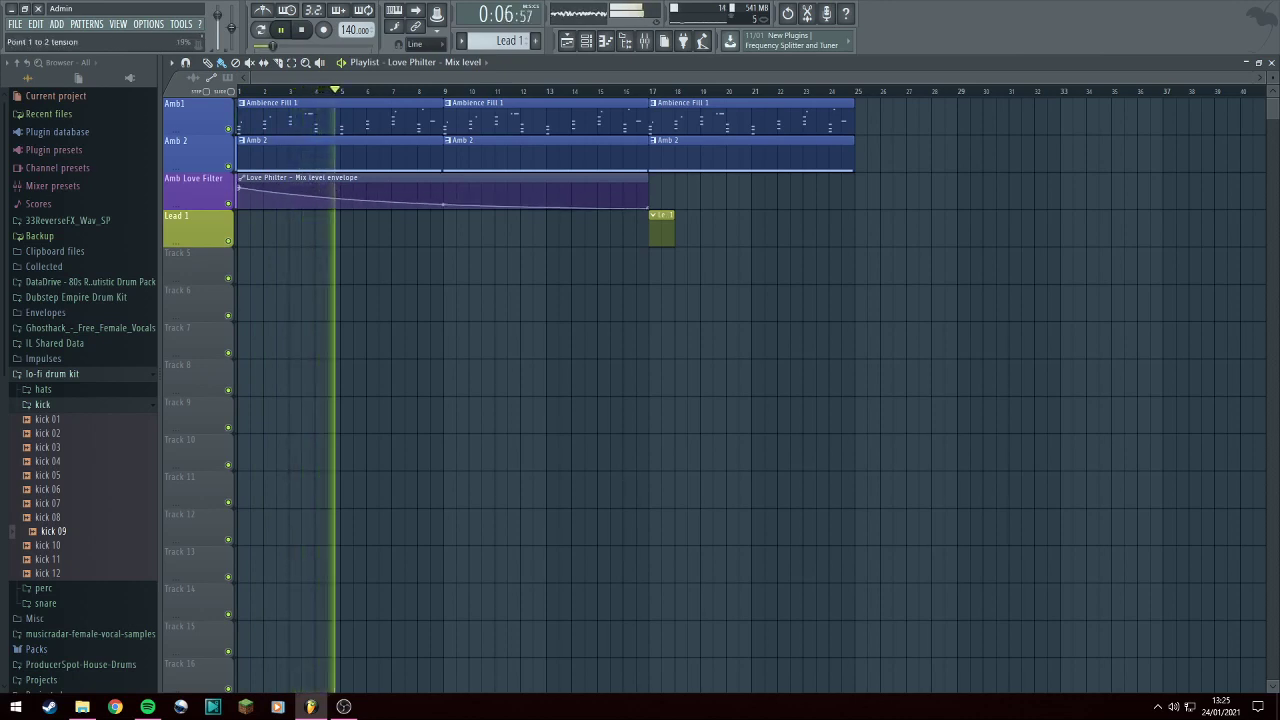
pyautogui.click(302, 29)
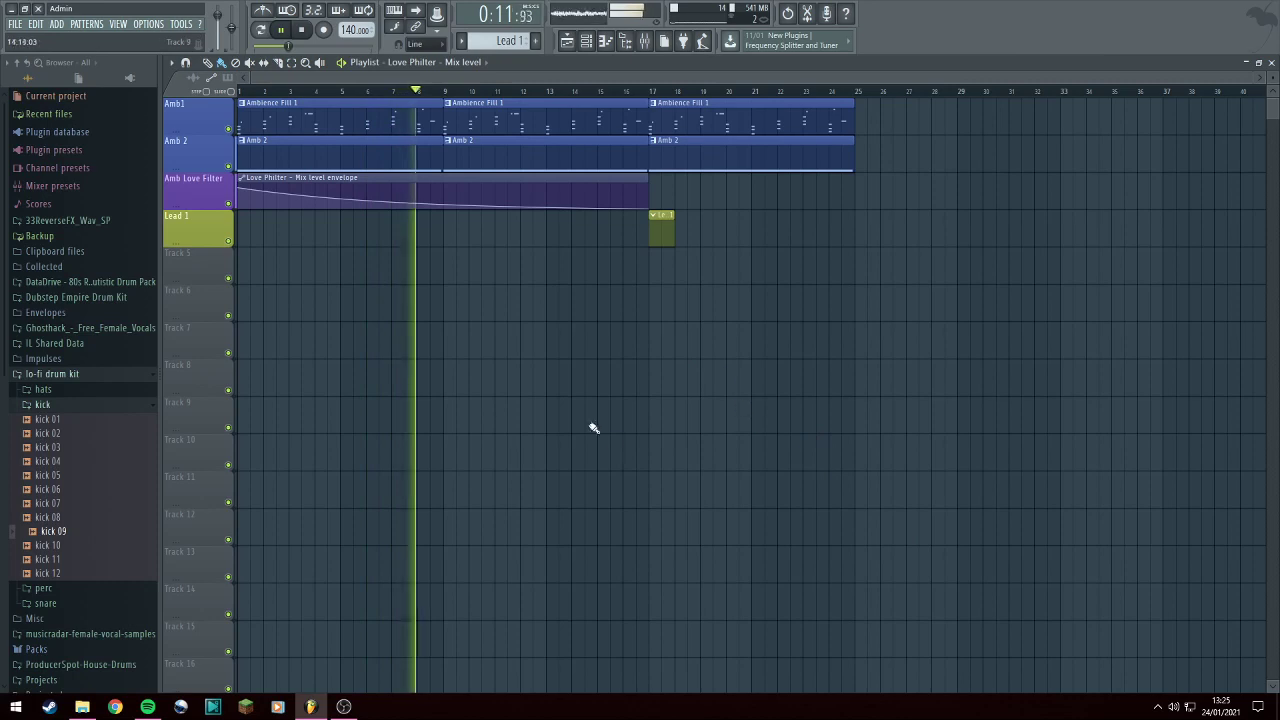
# Insert an empty playlist track above Lead 1, move Amb Love Filter down one track, and play again from bar 1.
pyautogui.rightClick(184, 221)
pyautogui.click(208, 460)
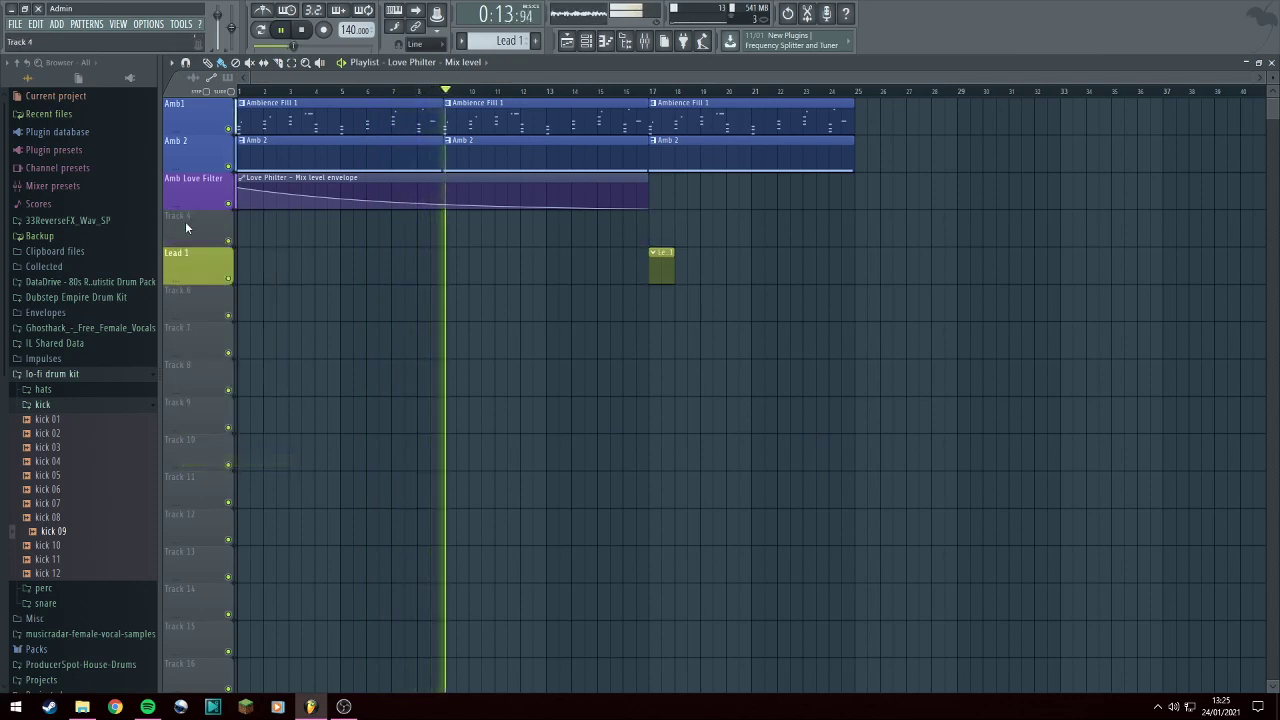
pyautogui.rightClick(195, 189)
pyautogui.press('d')
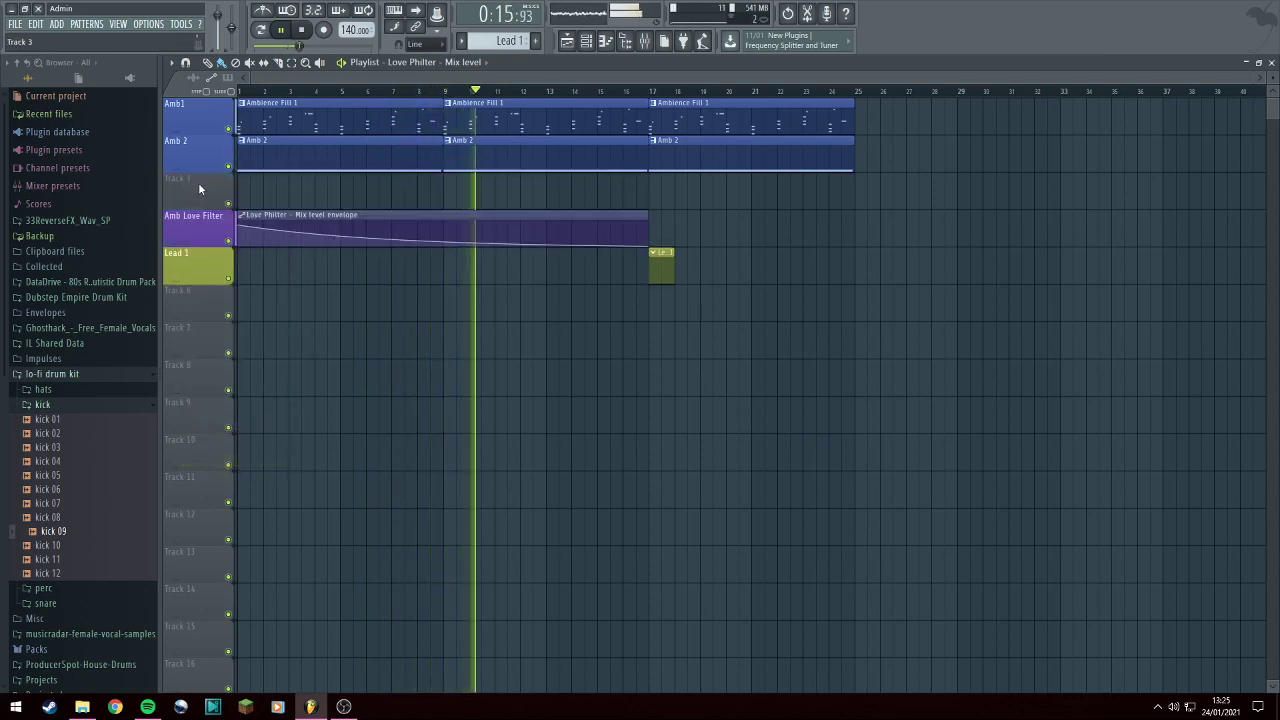
pyautogui.click(250, 90)
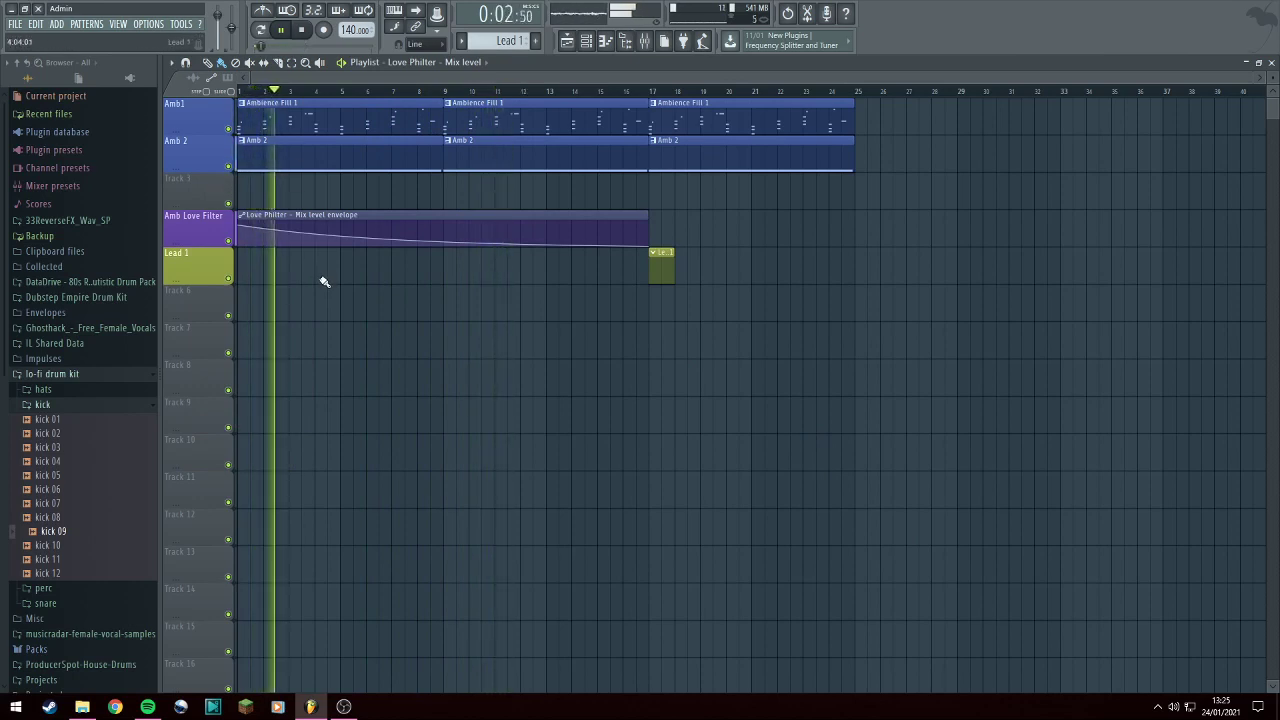
# Rename the empty playlist track 3 as Amb 3 and color it the same blue as the other Amb tracks.
pyautogui.doubleClick(189, 185)
pyautogui.write('Am')
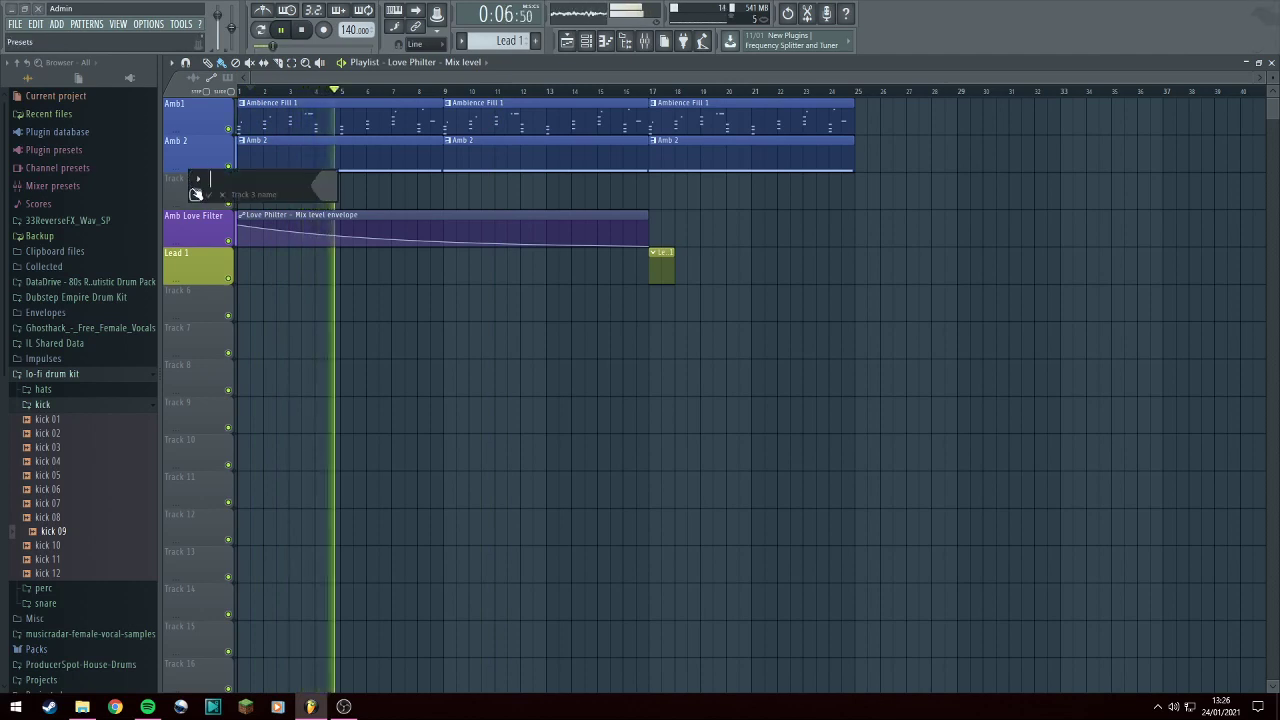
pyautogui.write('b 3')
pyautogui.press('Return')
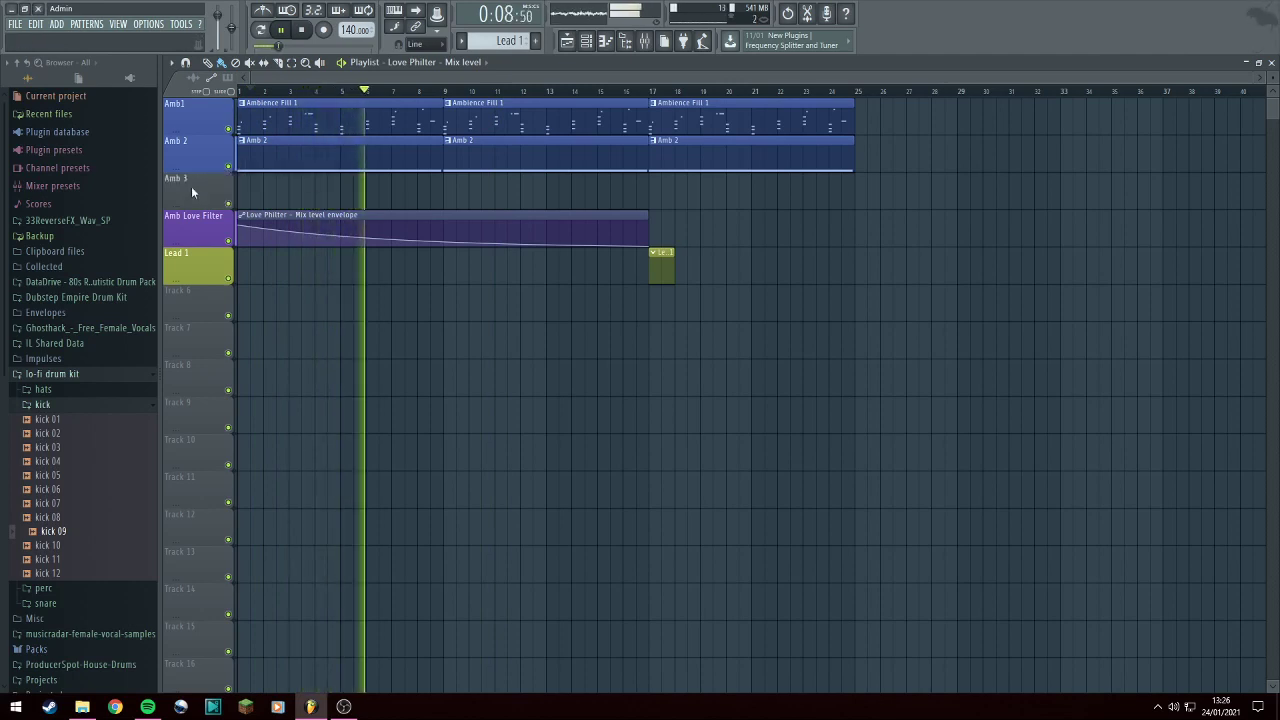
pyautogui.rightClick(182, 180)
pyautogui.click(230, 184)
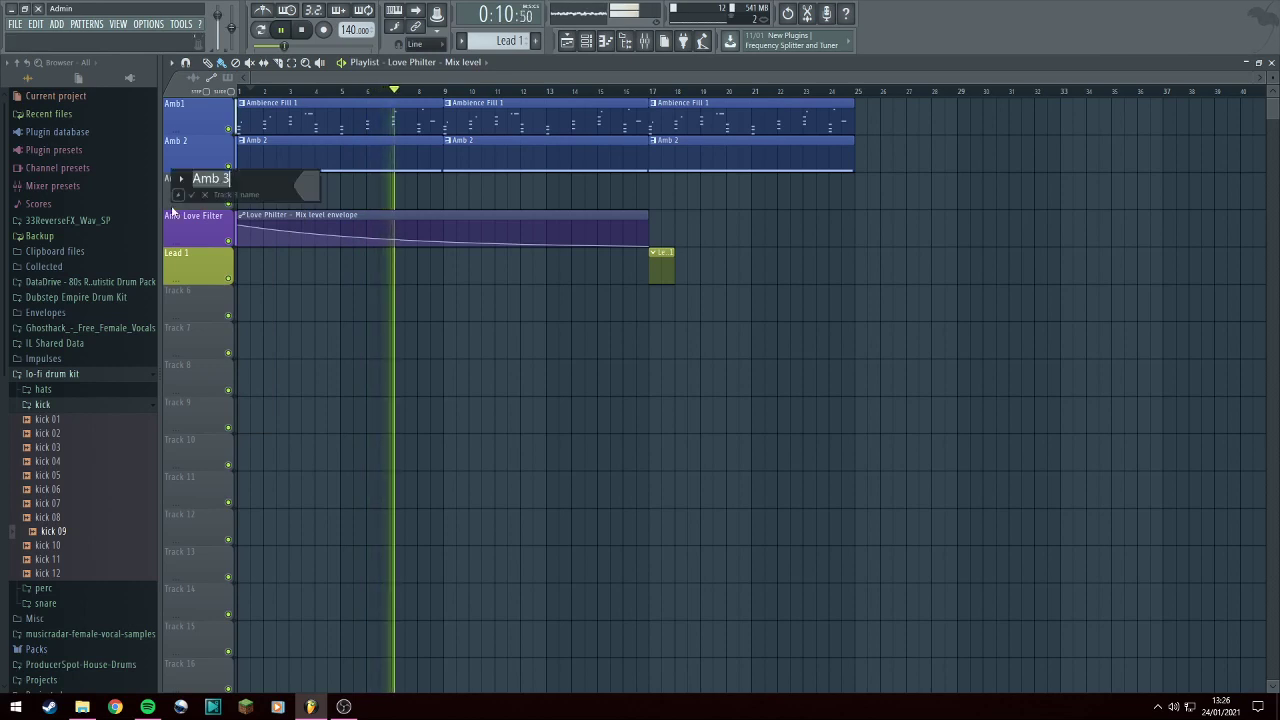
pyautogui.click(307, 190)
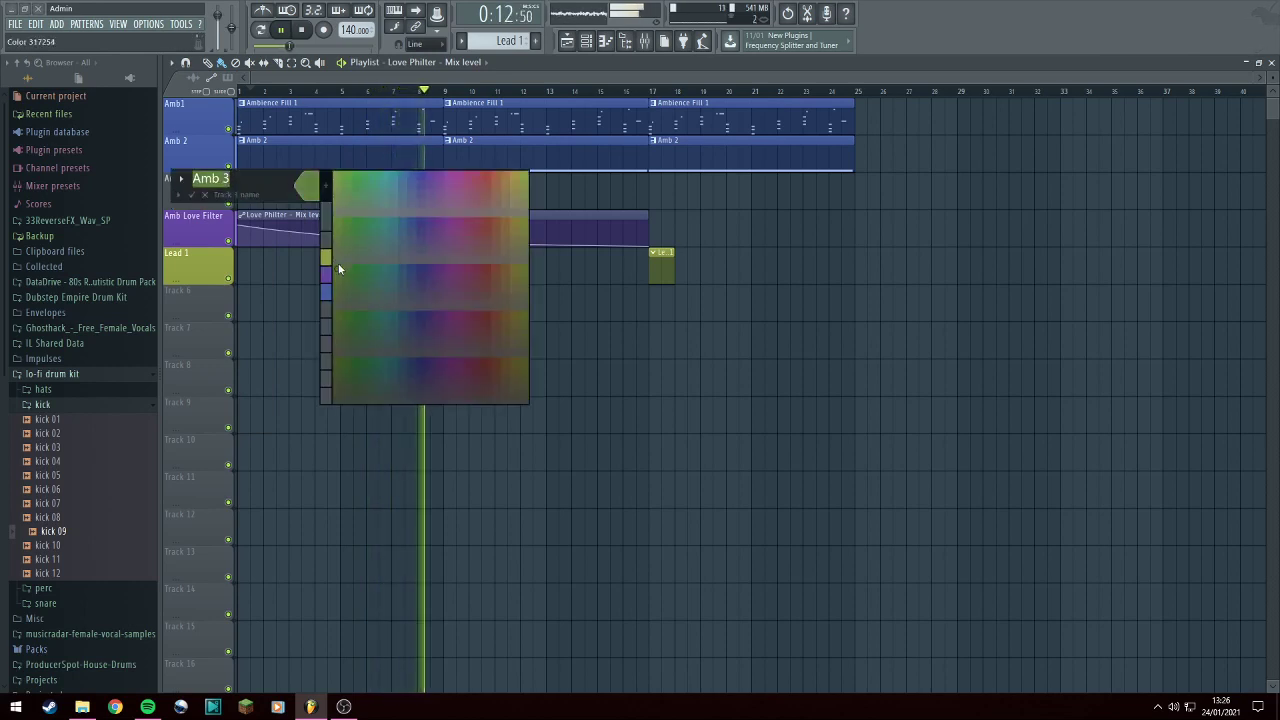
pyautogui.click(325, 290)
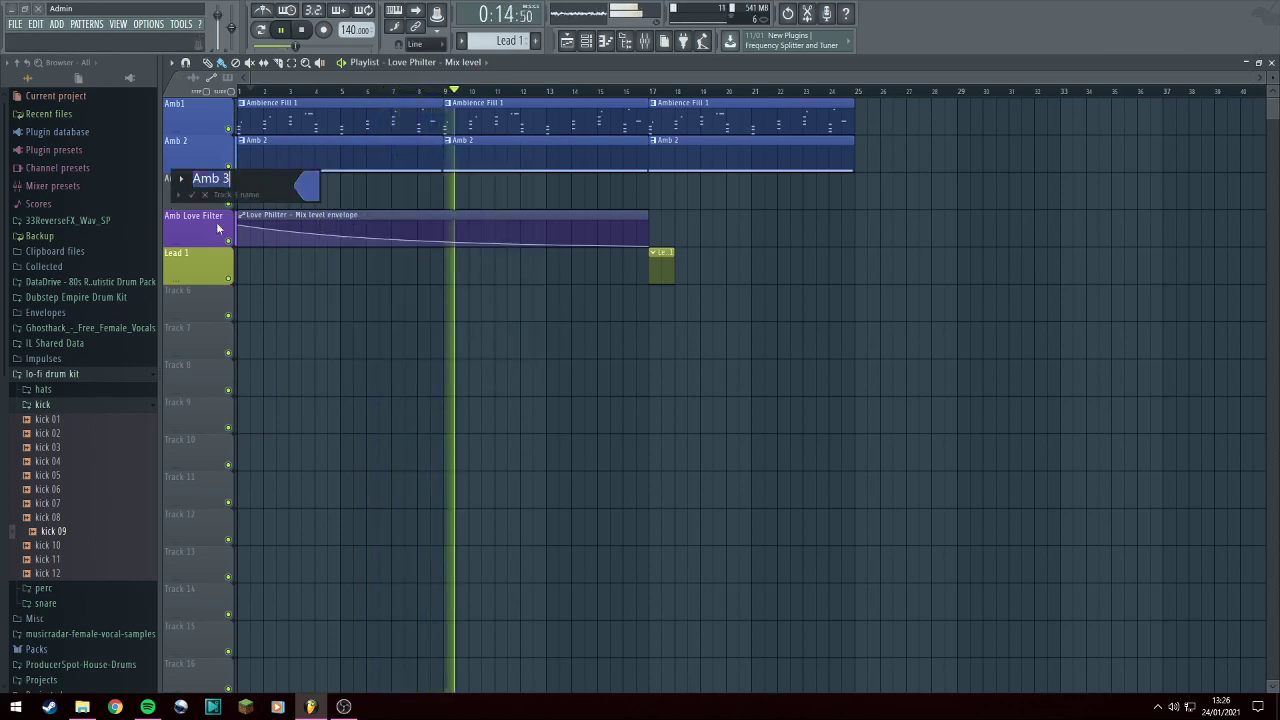
pyautogui.press('Return')
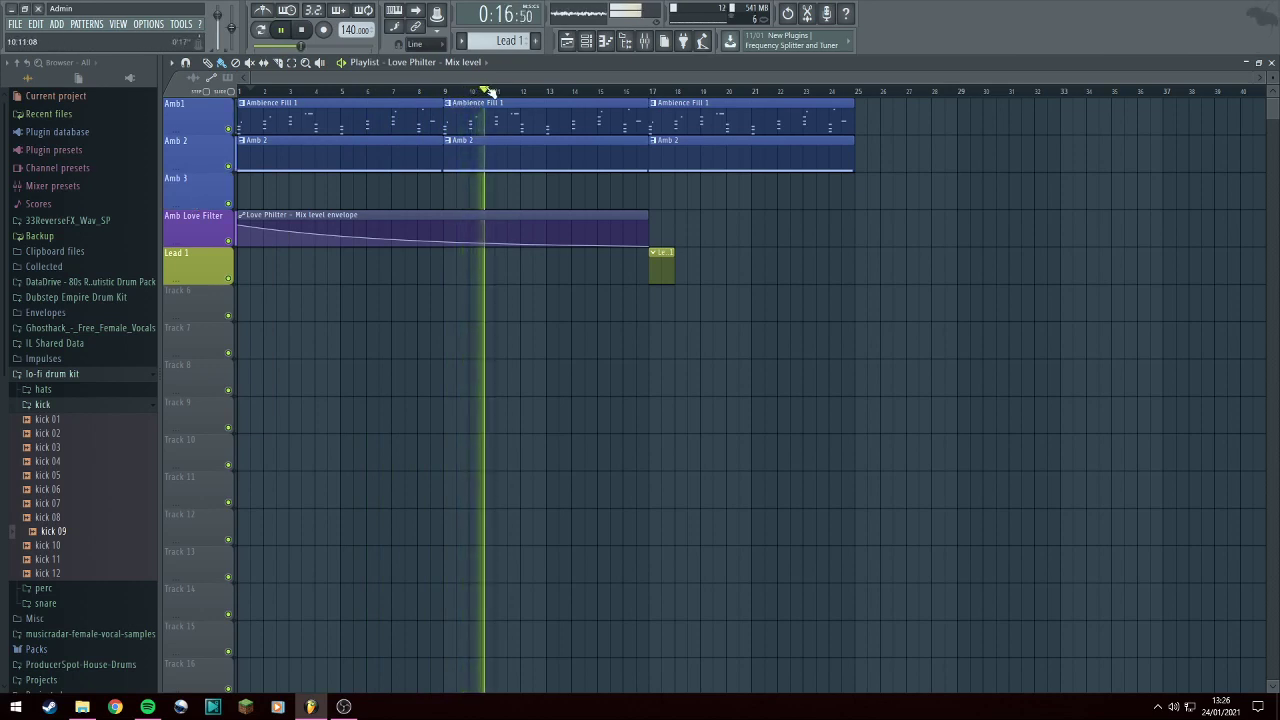
# Place a clip of a new pattern at bar 1 on the Amb 3 track and name the pattern Amb 3.
pyautogui.press('F4')
pyautogui.click(260, 188)
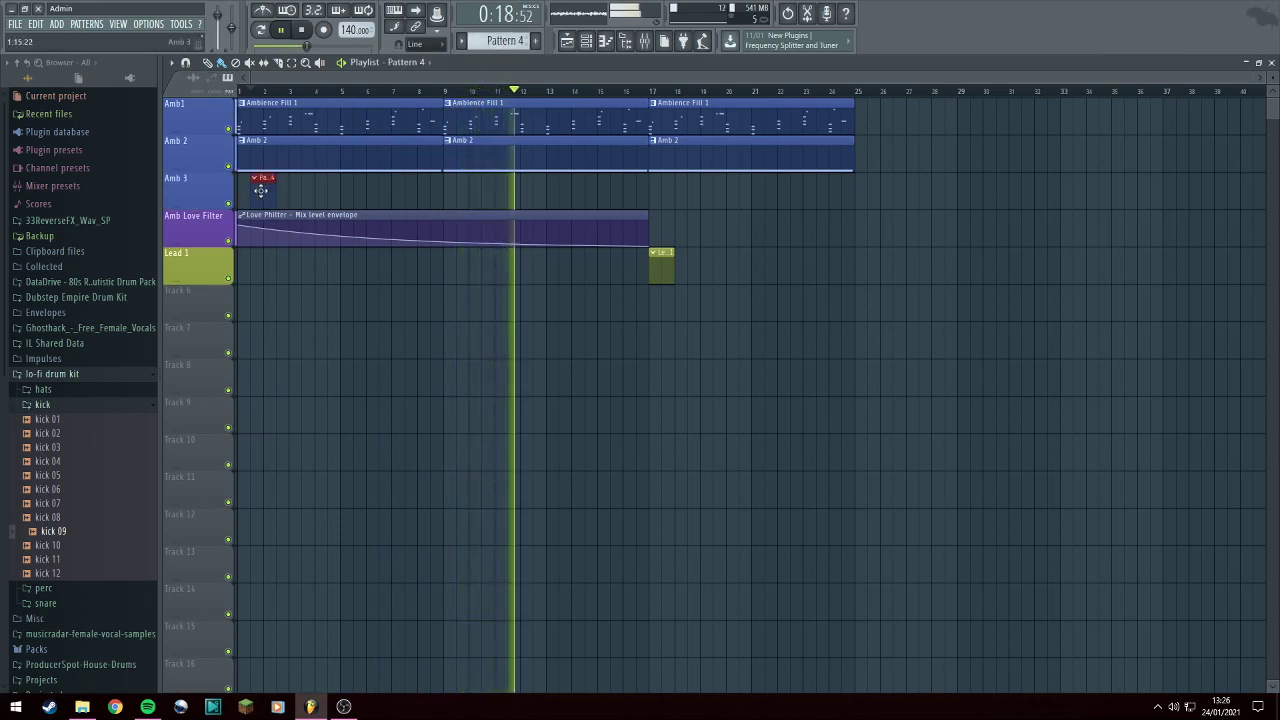
pyautogui.moveTo(260, 188); pyautogui.dragTo(252, 178)
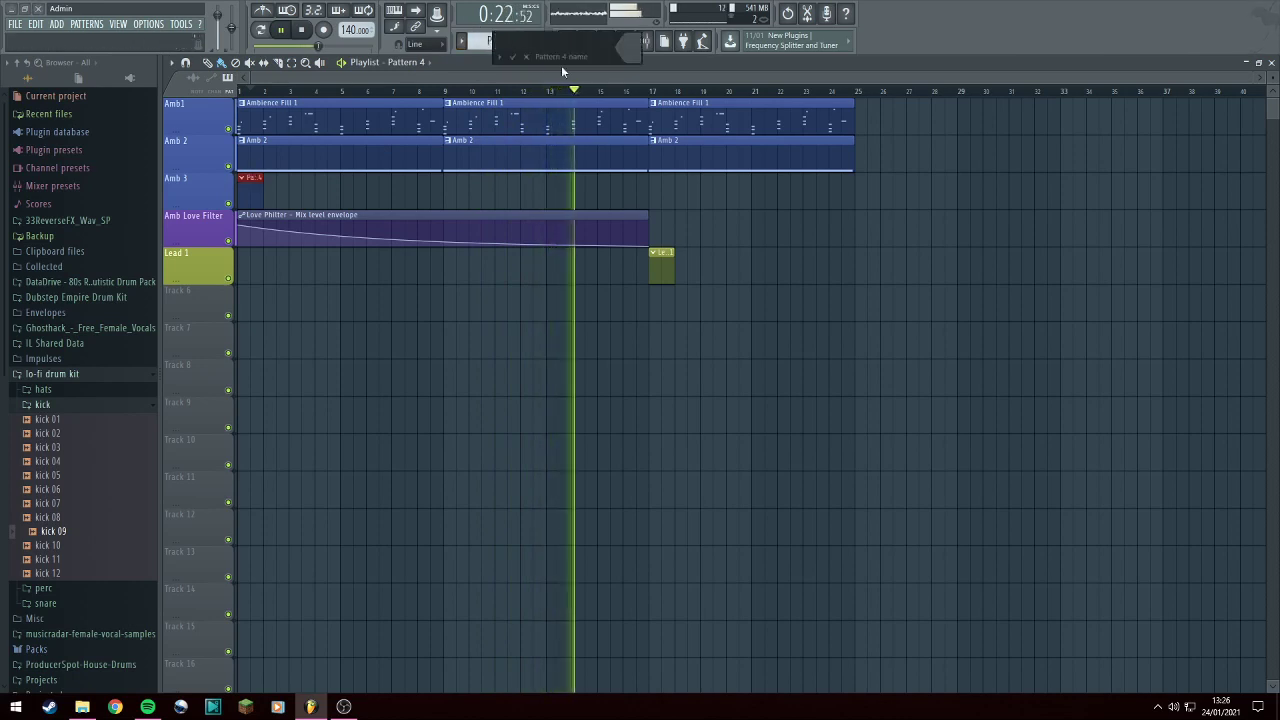
pyautogui.write('Amb 3')
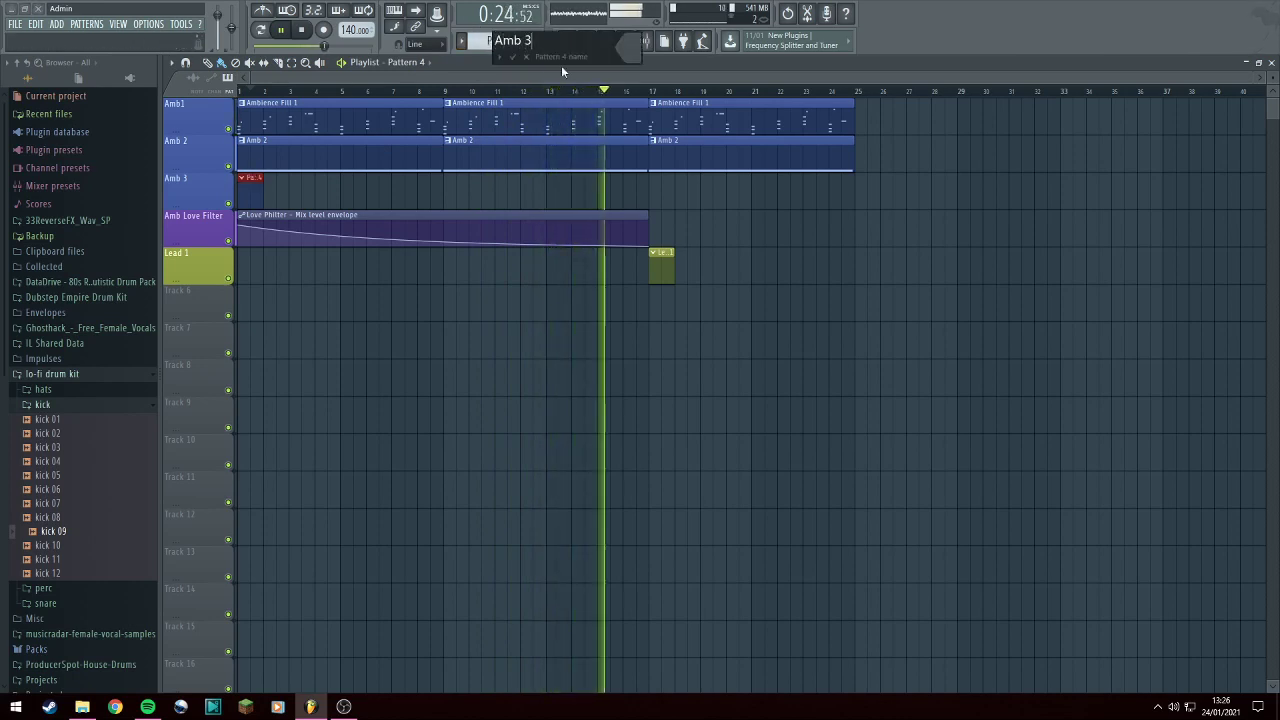
pyautogui.press('Return')
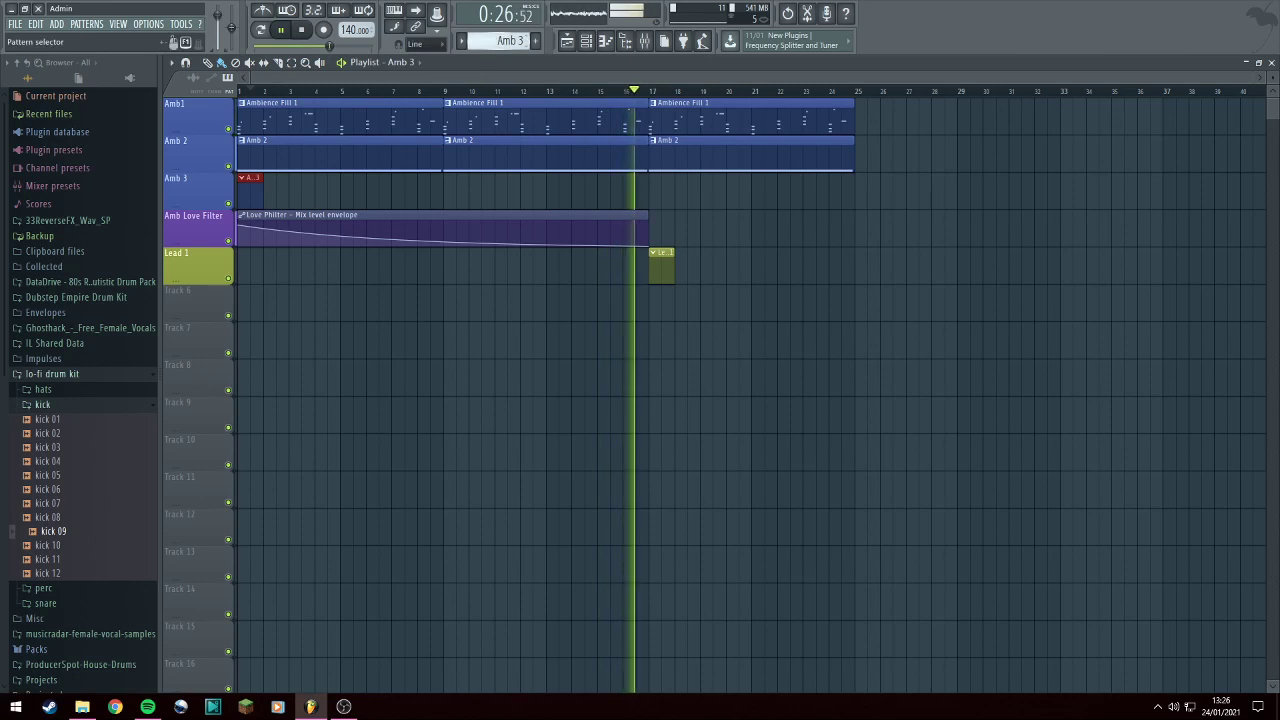
# Show the patterns in the project browser and move the Lead 1 pattern below Amb 3 in the pattern order.
pyautogui.click(510, 40)
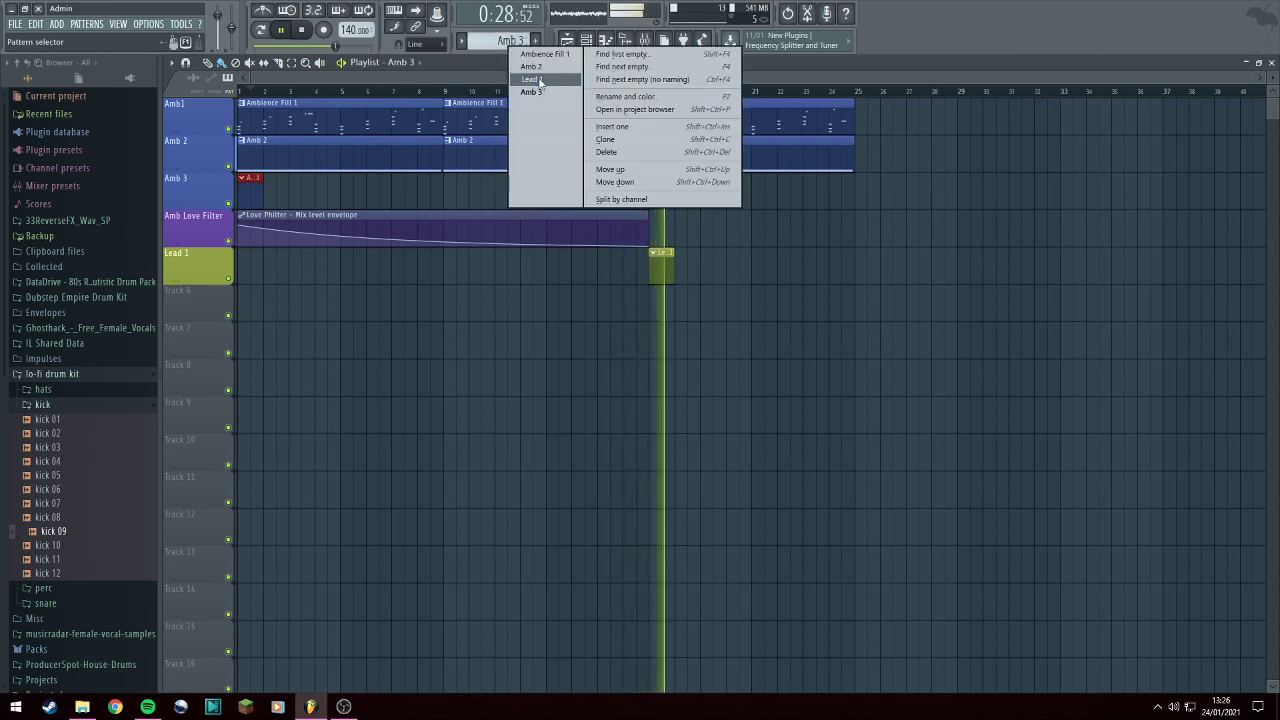
pyautogui.click(634, 109)
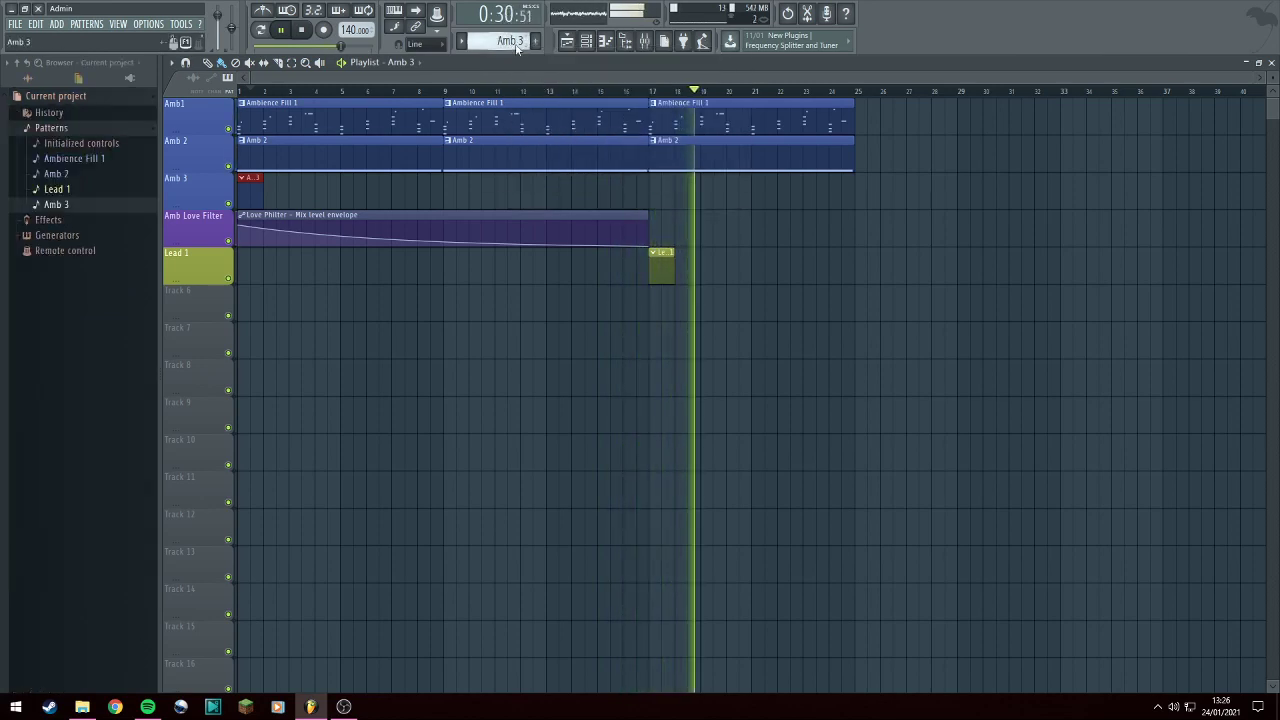
pyautogui.click(514, 43)
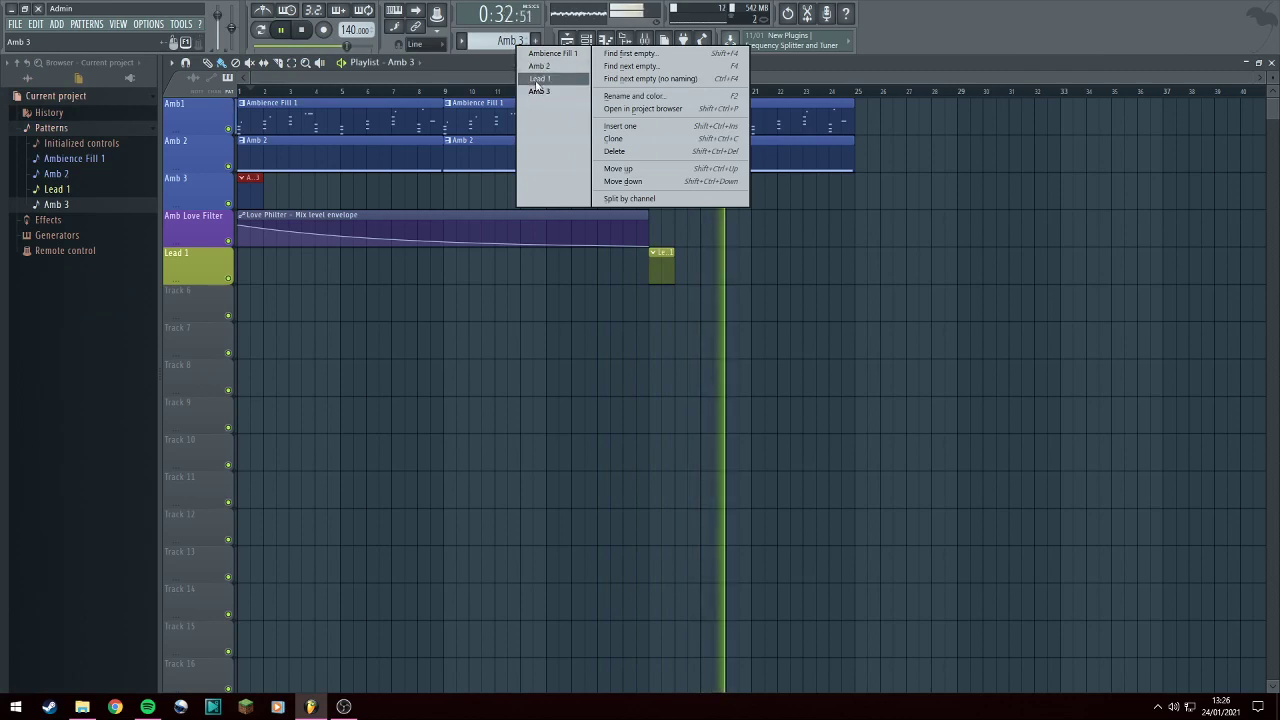
pyautogui.click(538, 79)
pyautogui.click(520, 44)
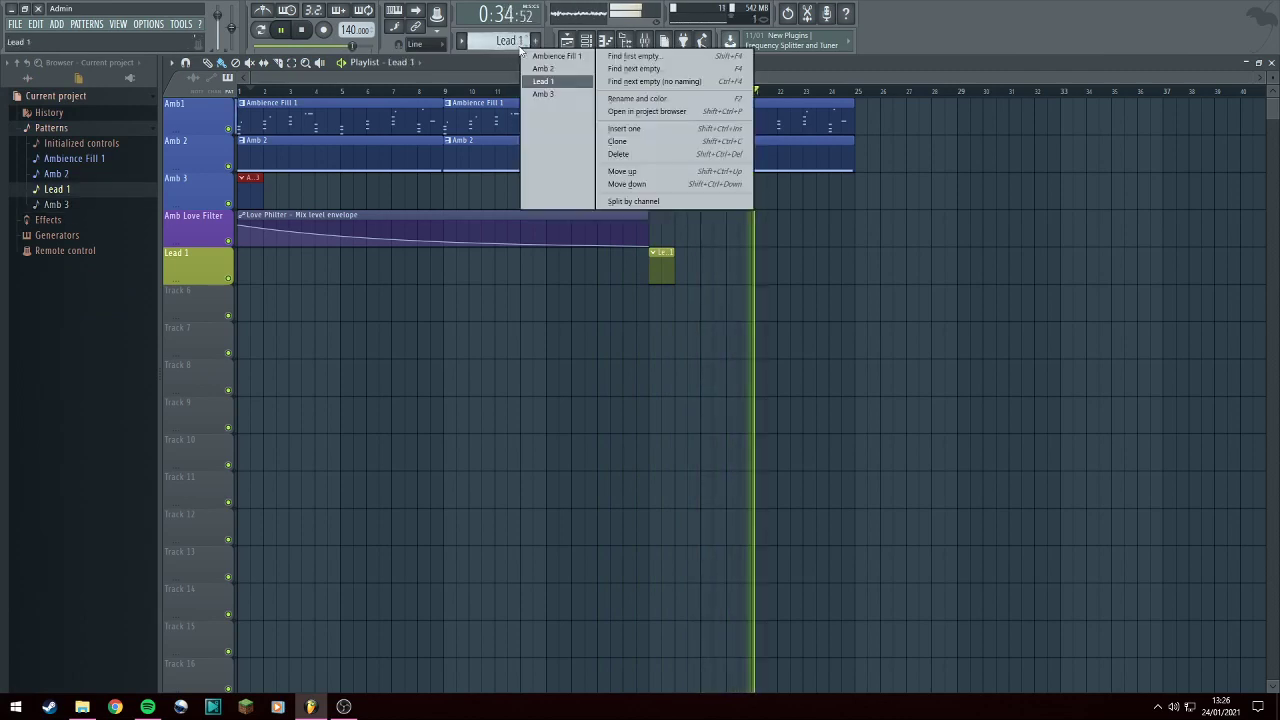
pyautogui.hotkey('ctrl', 'shift', 'Down')
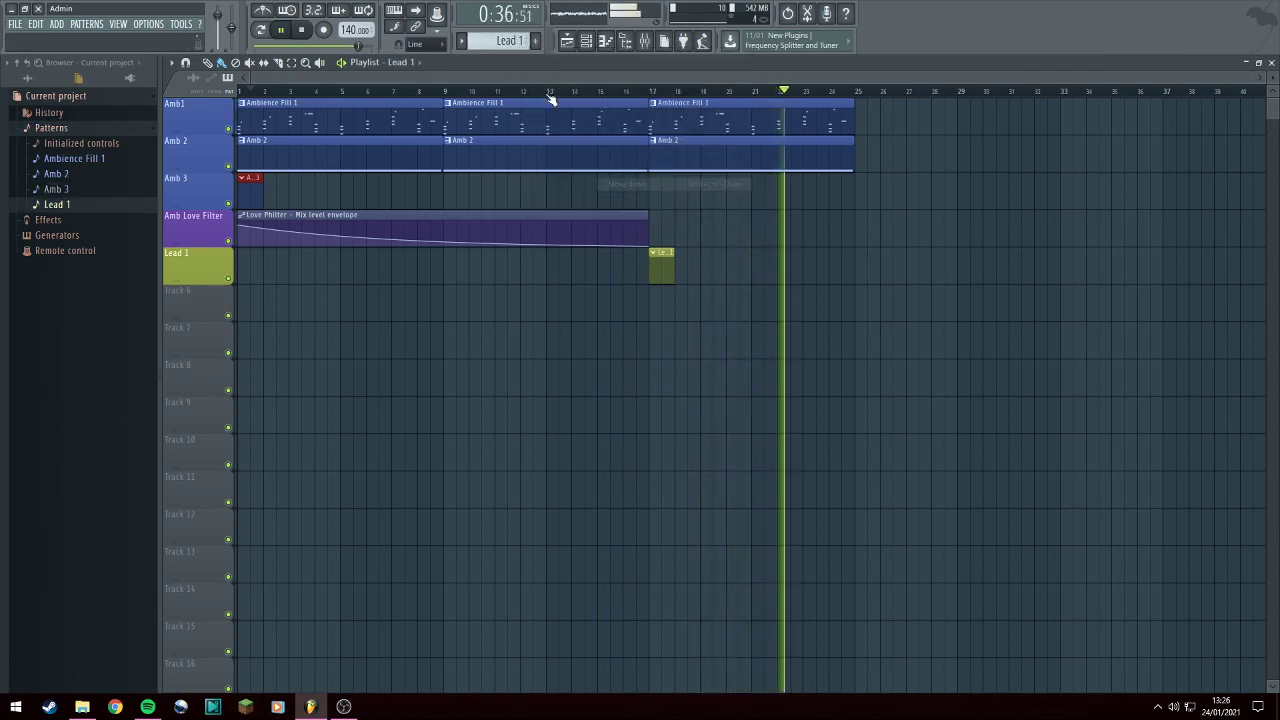
pyautogui.click(512, 41)
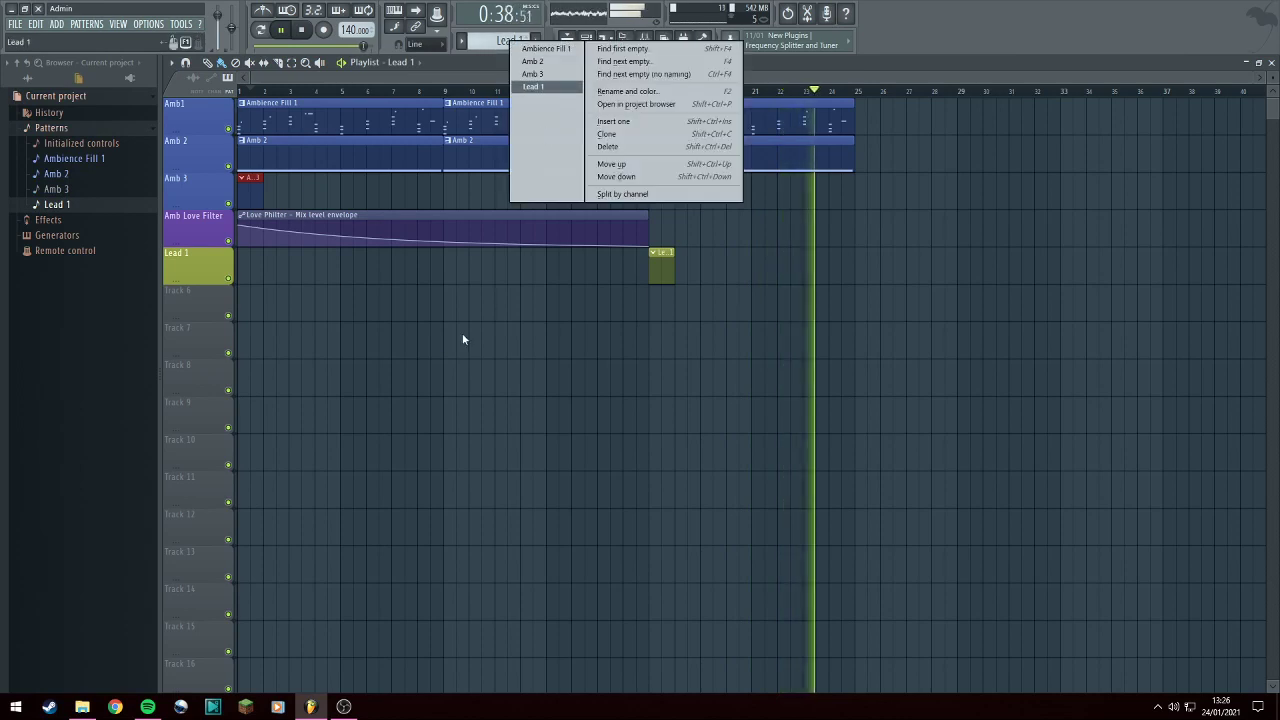
pyautogui.click(405, 372)
pyautogui.rightClick(405, 372)
# Open the channel rack over the piano roll to organize the channels.
pyautogui.click(257, 189)
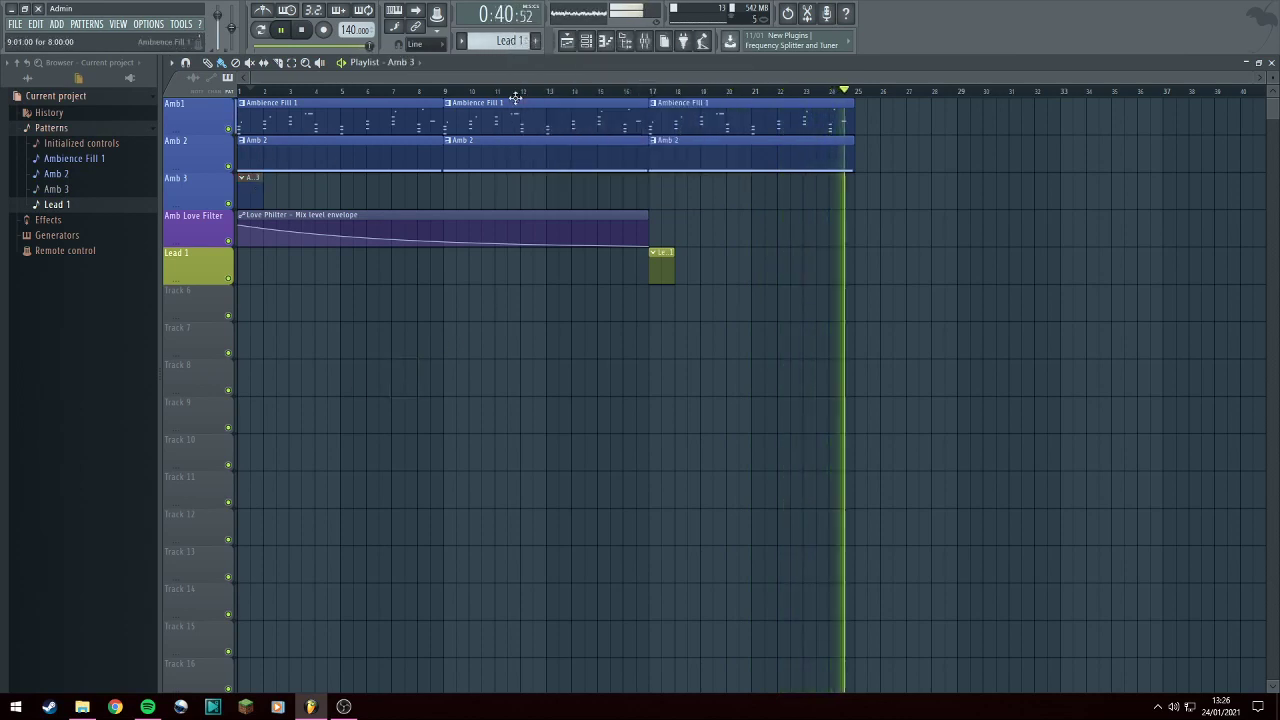
pyautogui.press('F7')
pyautogui.press('F6')
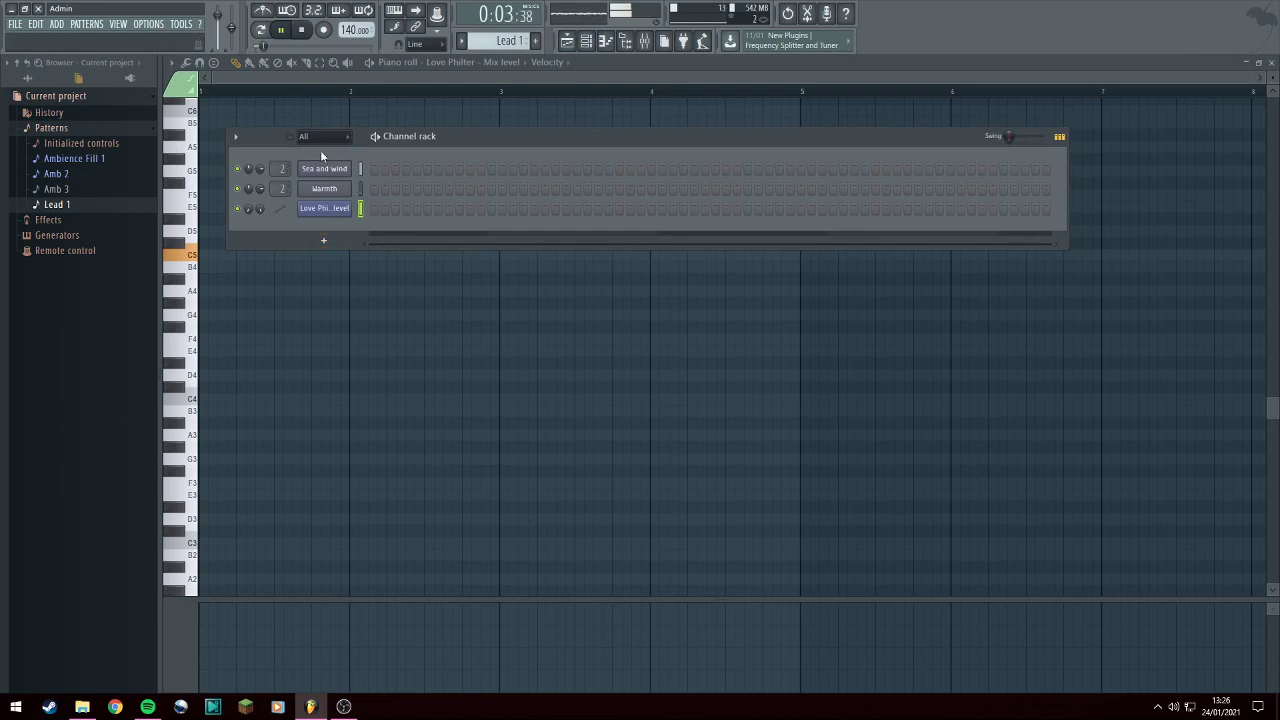
# Try to create a channel rack filter group named Am.
pyautogui.click(343, 148)
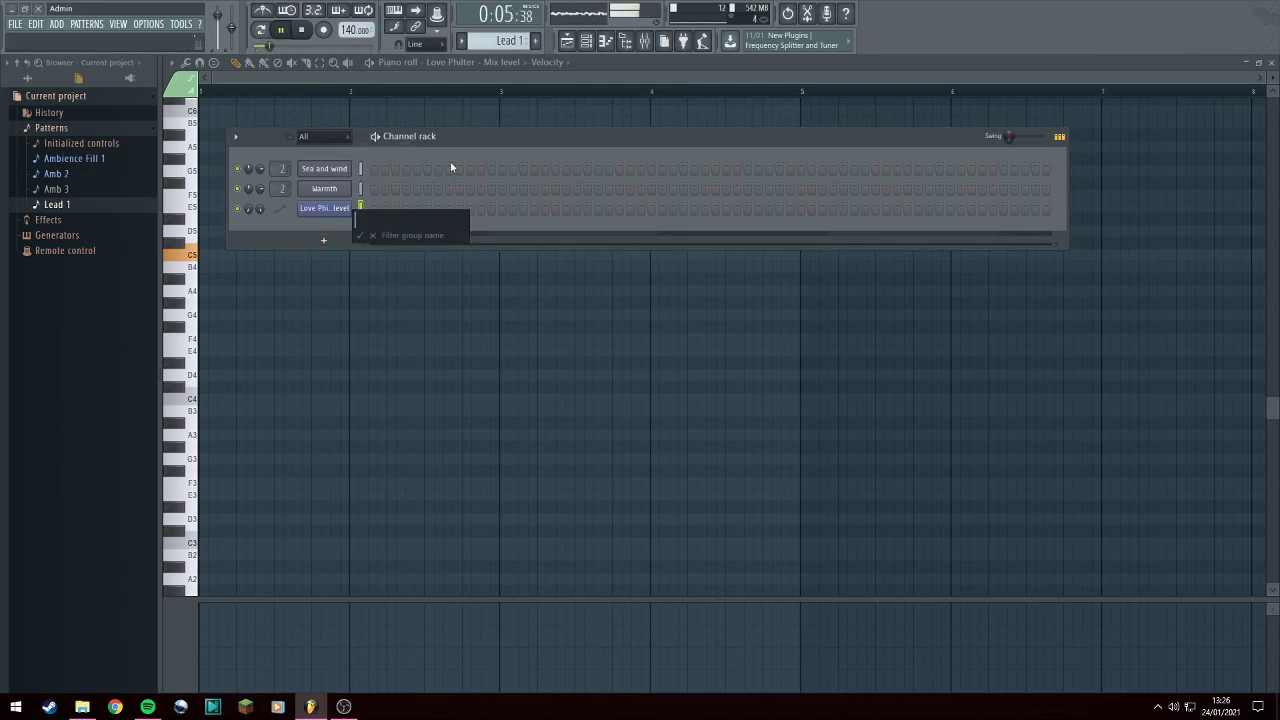
pyautogui.write('Am')
pyautogui.press('Return')
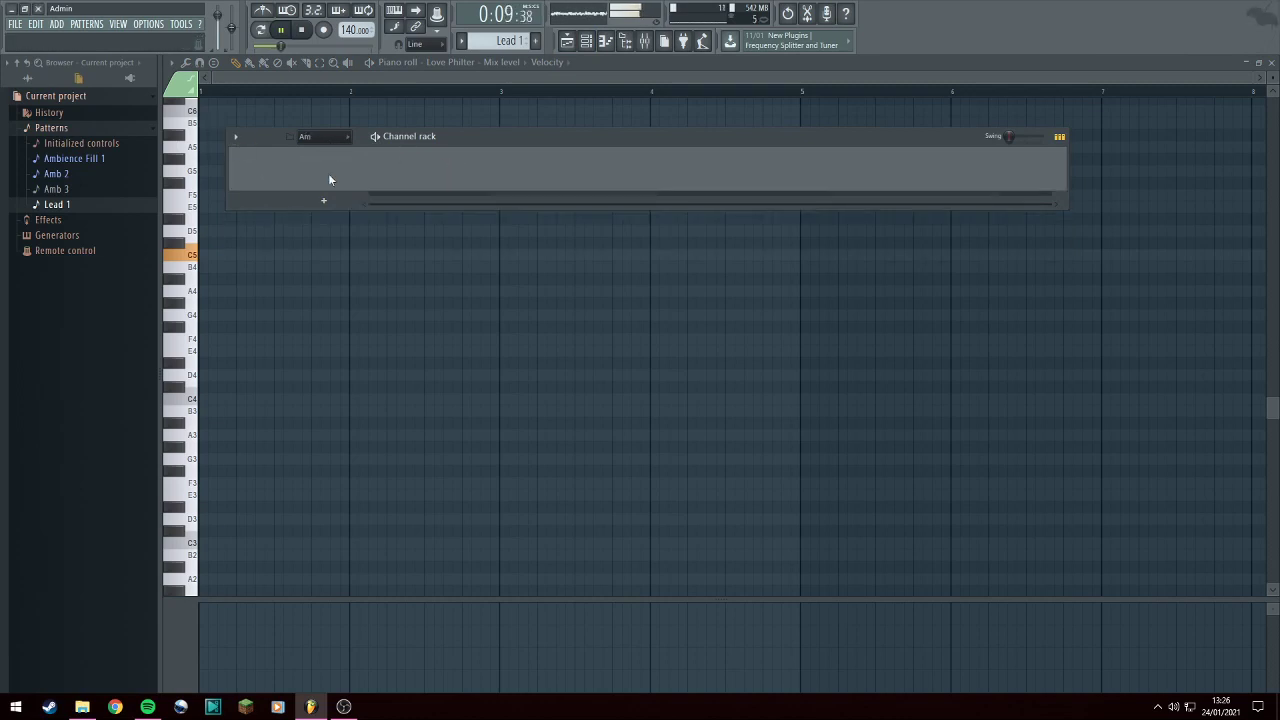
# Filter the channel rack to unsorted channels and group Sea and wind and Warmth as Amb.
pyautogui.click(335, 203)
pyautogui.click(316, 150)
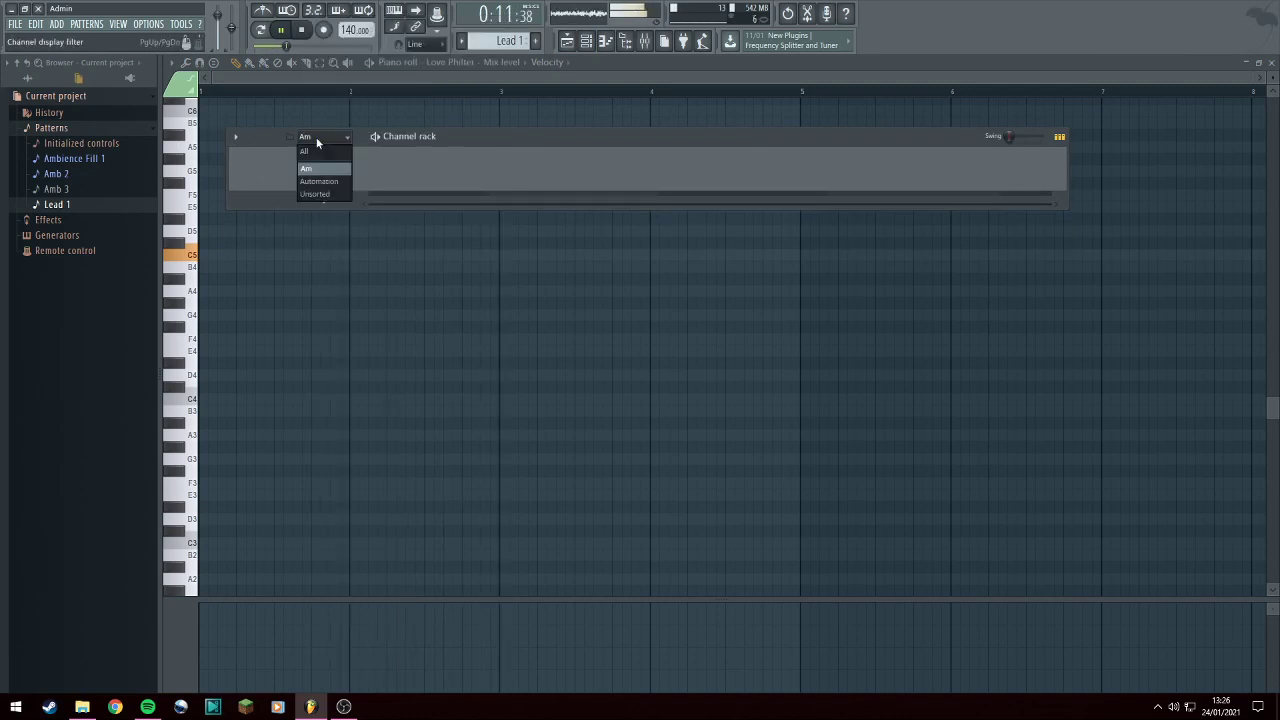
pyautogui.click(317, 196)
pyautogui.rightClick(320, 174)
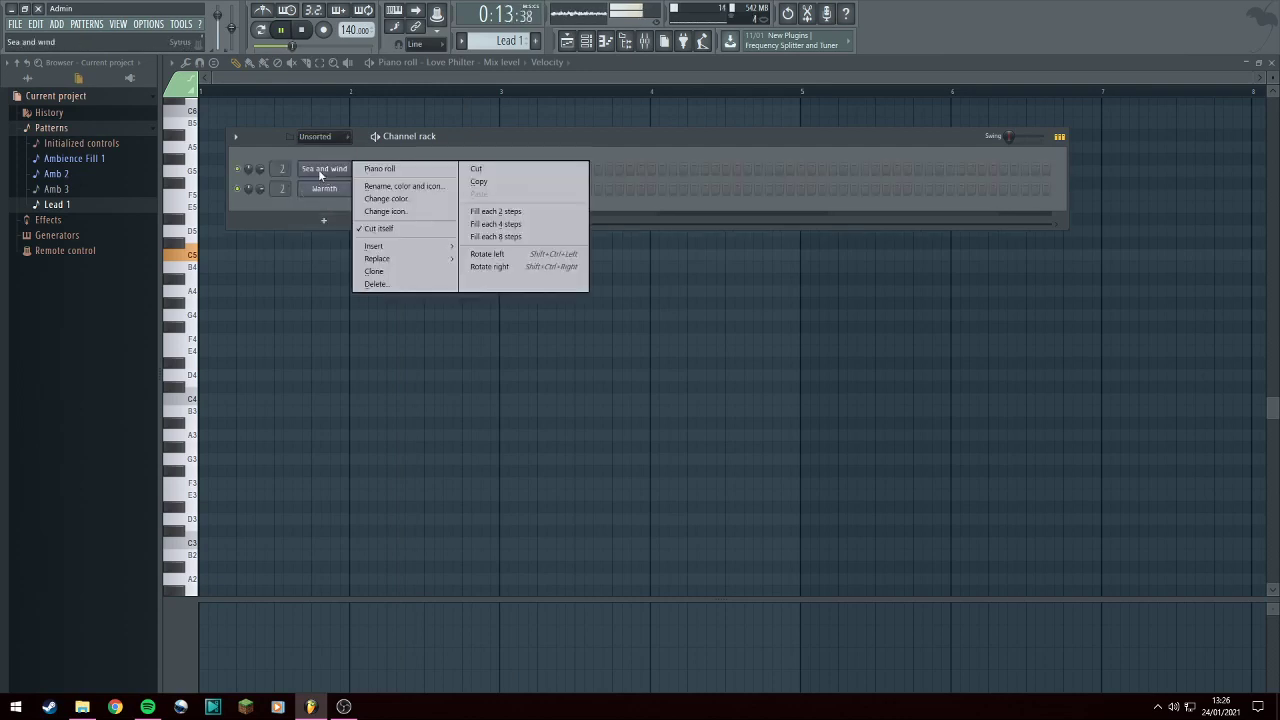
pyautogui.click(312, 157)
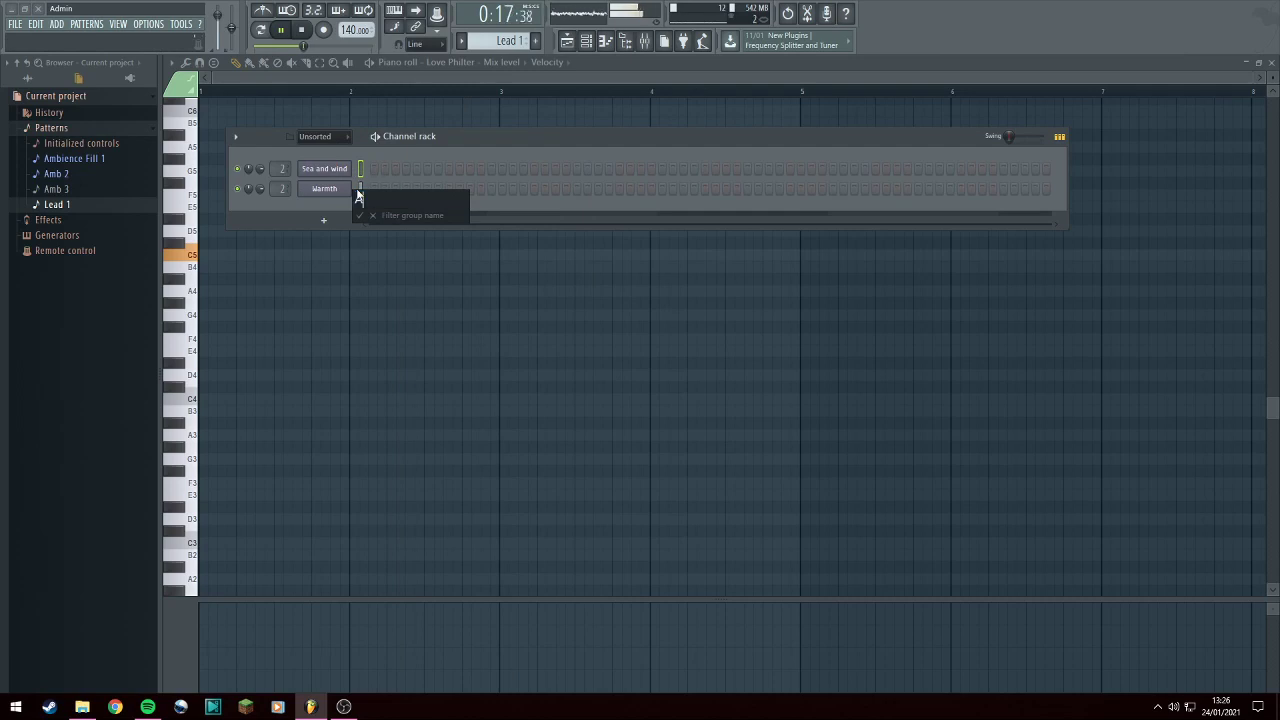
pyautogui.press('Return')
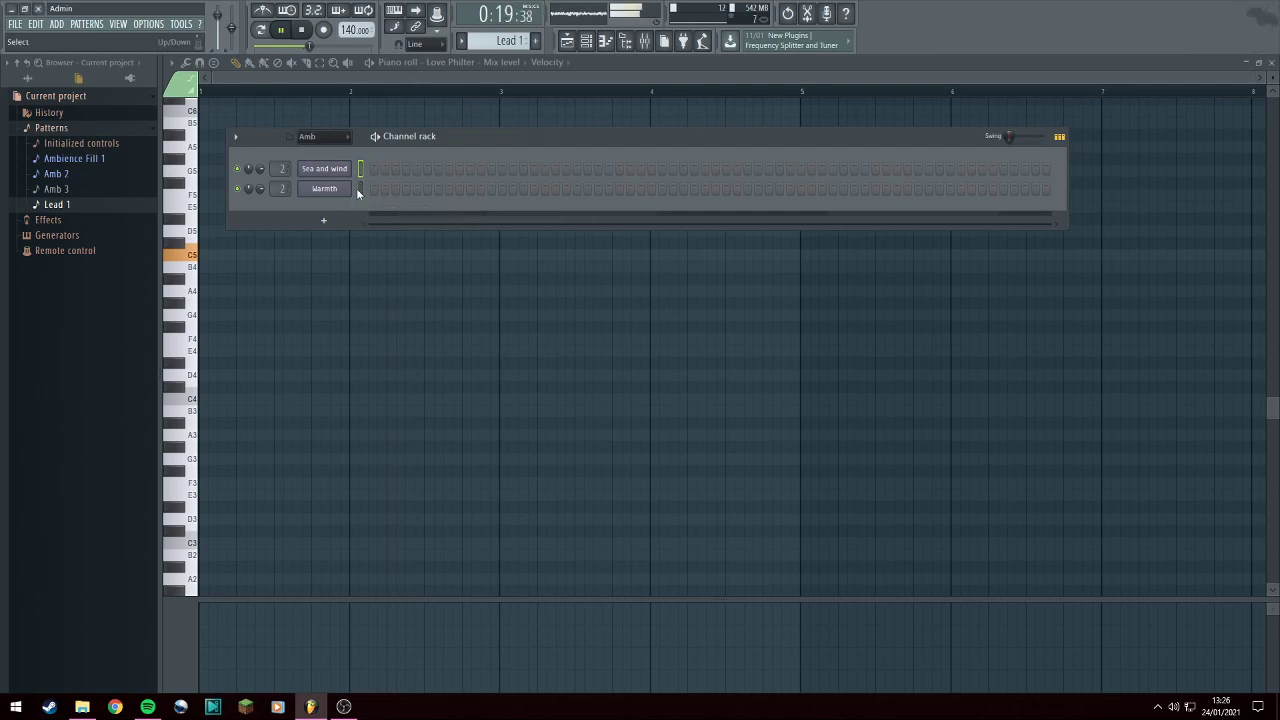
# Check the empty Am channel group and return to the Amb group.
pyautogui.click(343, 136)
pyautogui.click(335, 170)
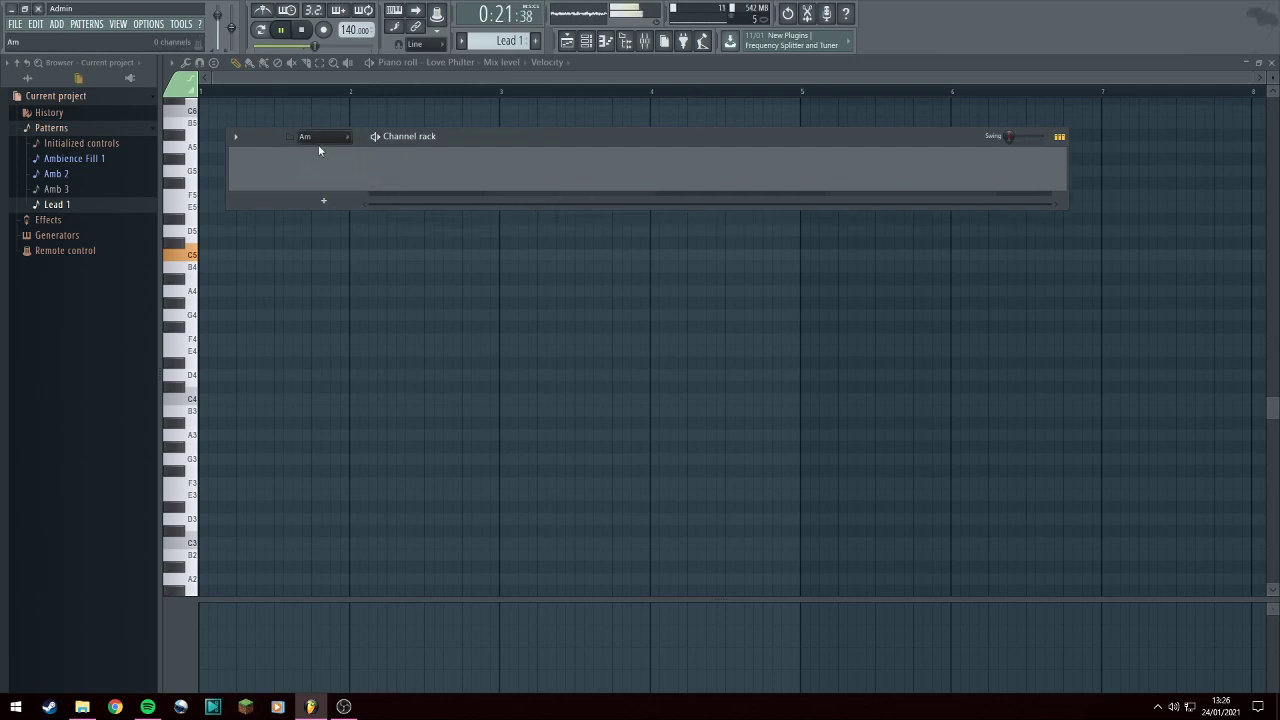
pyautogui.rightClick(320, 142)
pyautogui.click(345, 137)
pyautogui.click(326, 172)
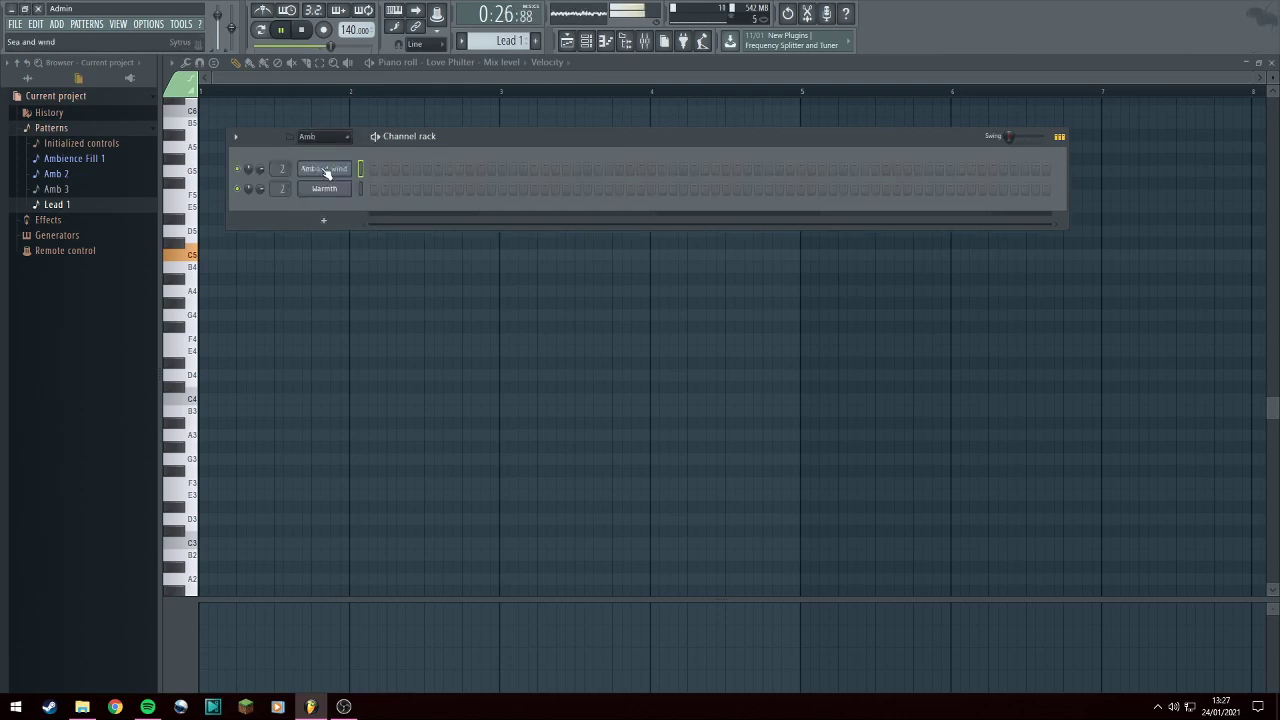
# Add a Harmor channel to the Amb group and load its Space pluck preset.
pyautogui.click(324, 222)
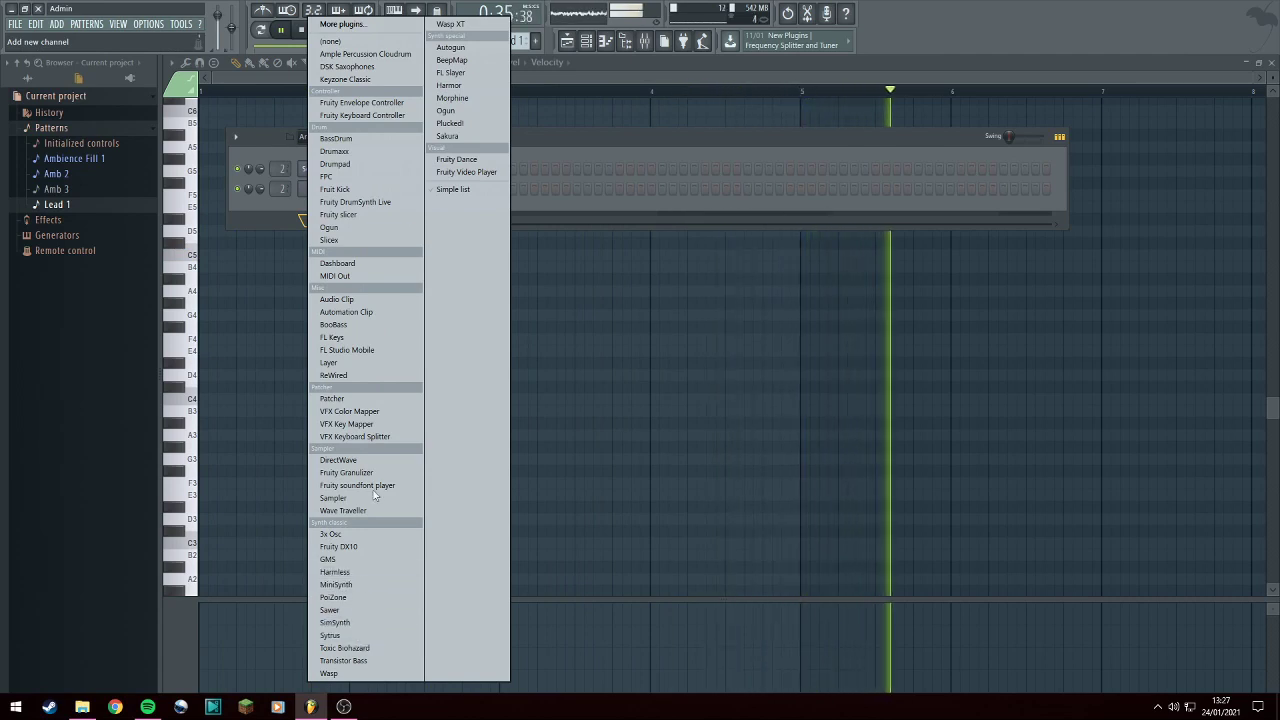
pyautogui.click(448, 86)
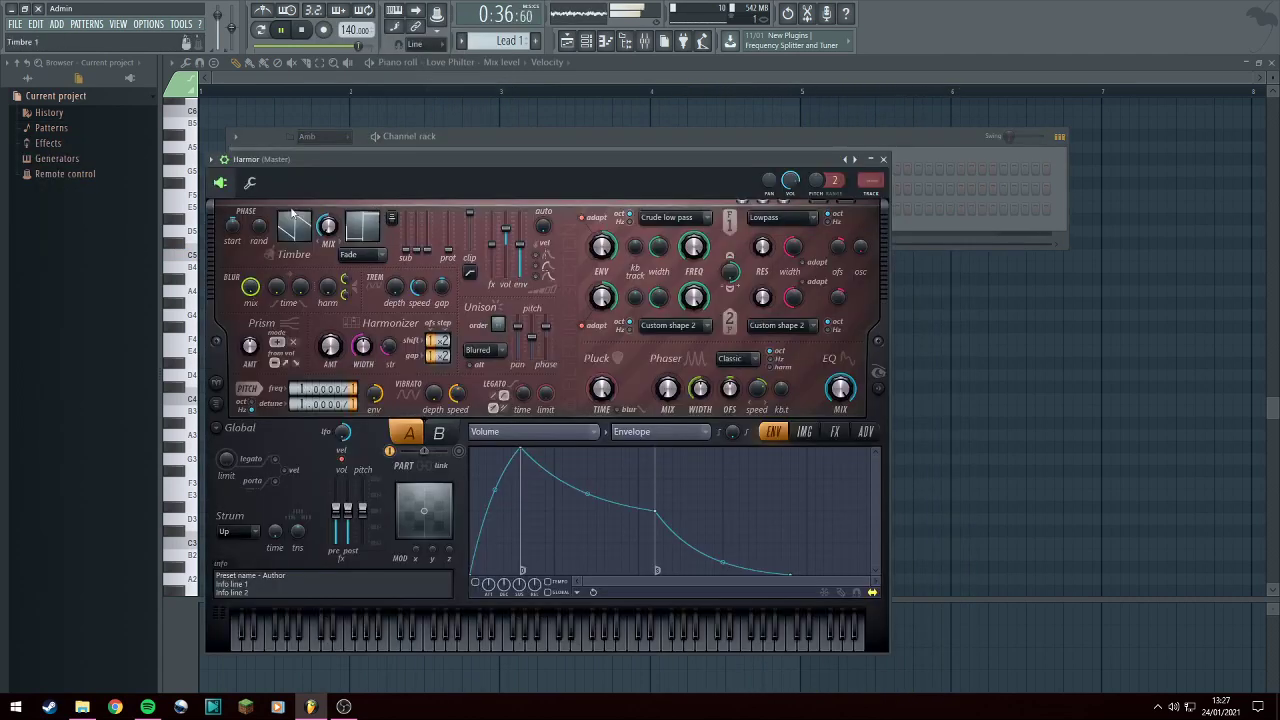
pyautogui.click(212, 162)
pyautogui.moveTo(280, 198)
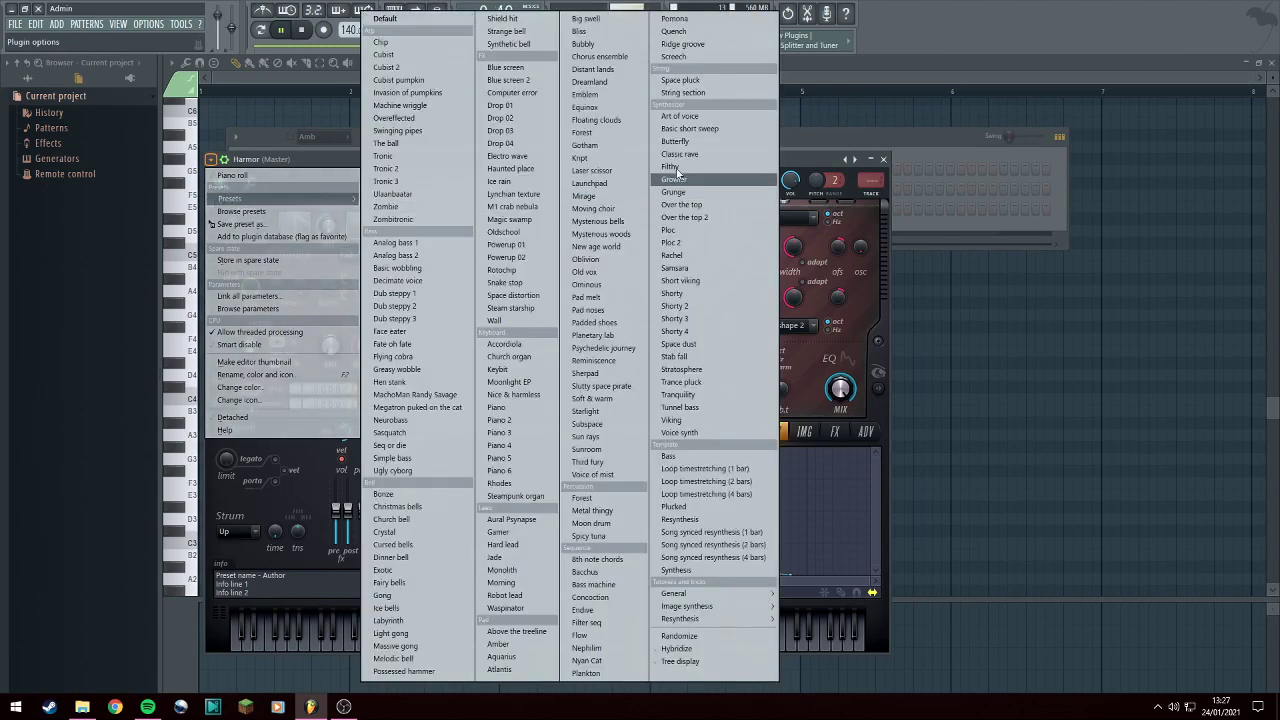
pyautogui.click(681, 80)
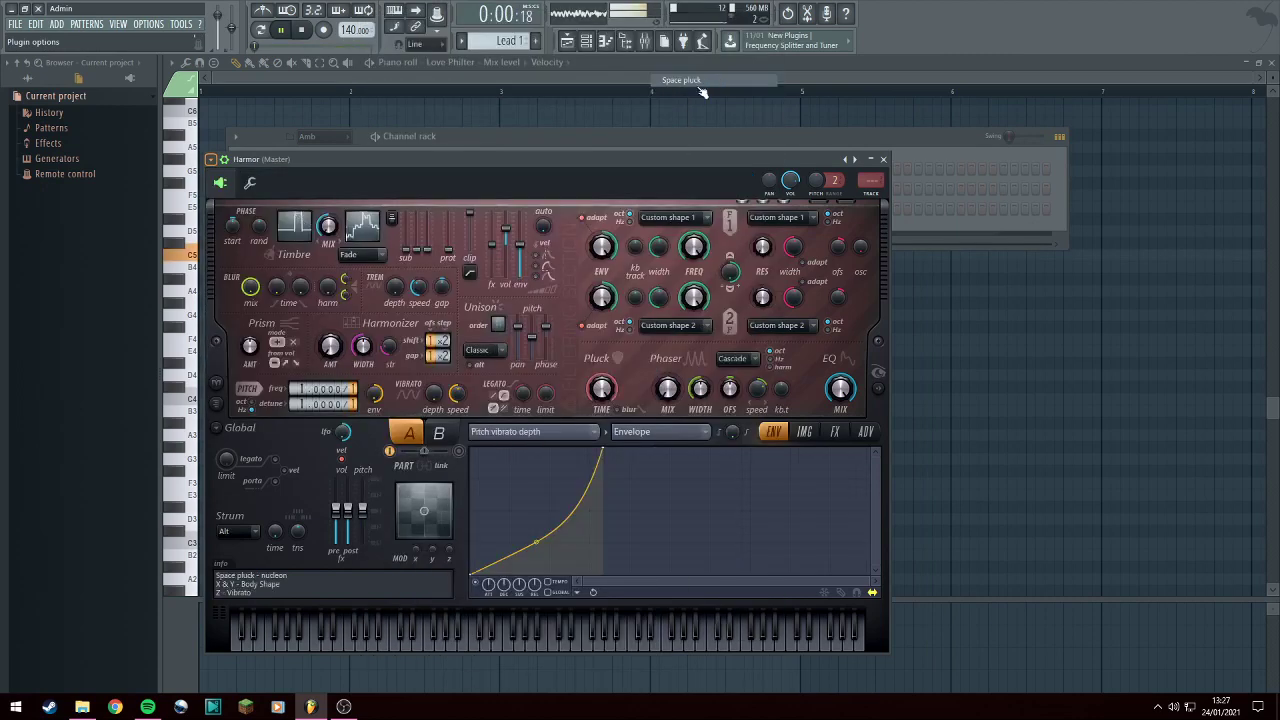
# Try Harmor's Slutty space pirate preset, settle on the Sherpad preset instead, and close the plugin window.
pyautogui.click(212, 162)
pyautogui.moveTo(280, 198)
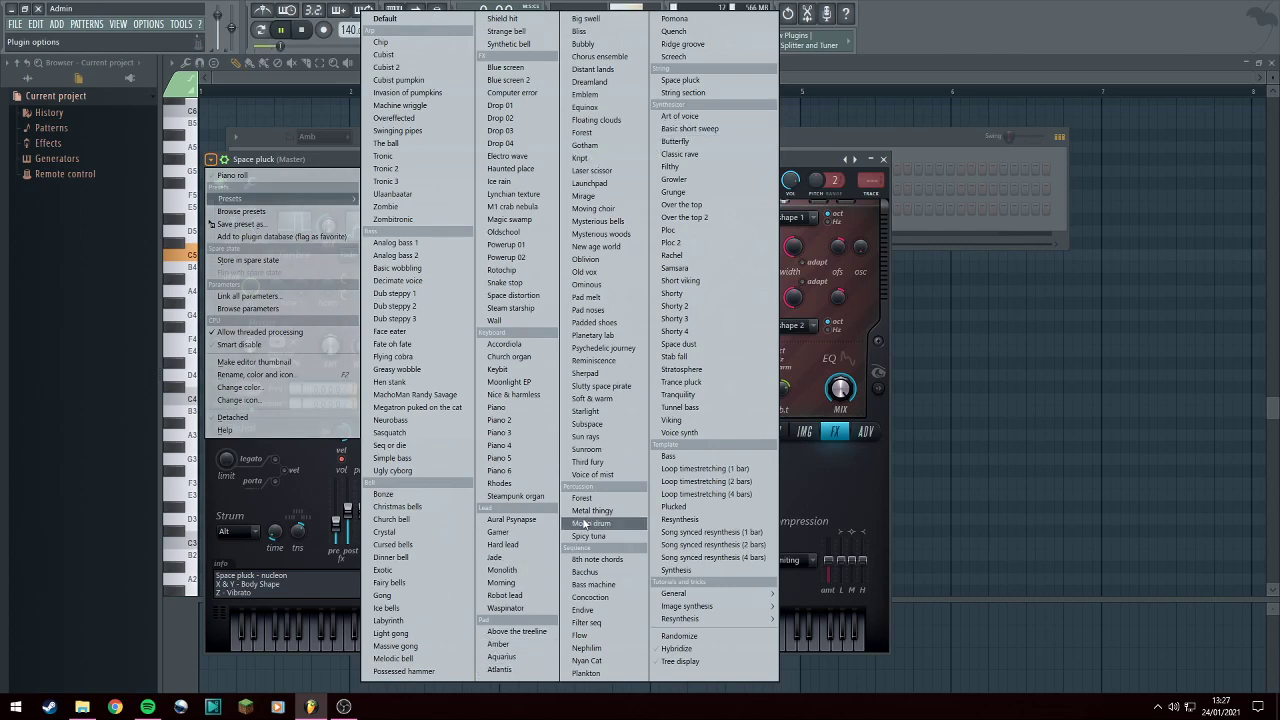
pyautogui.click(601, 387)
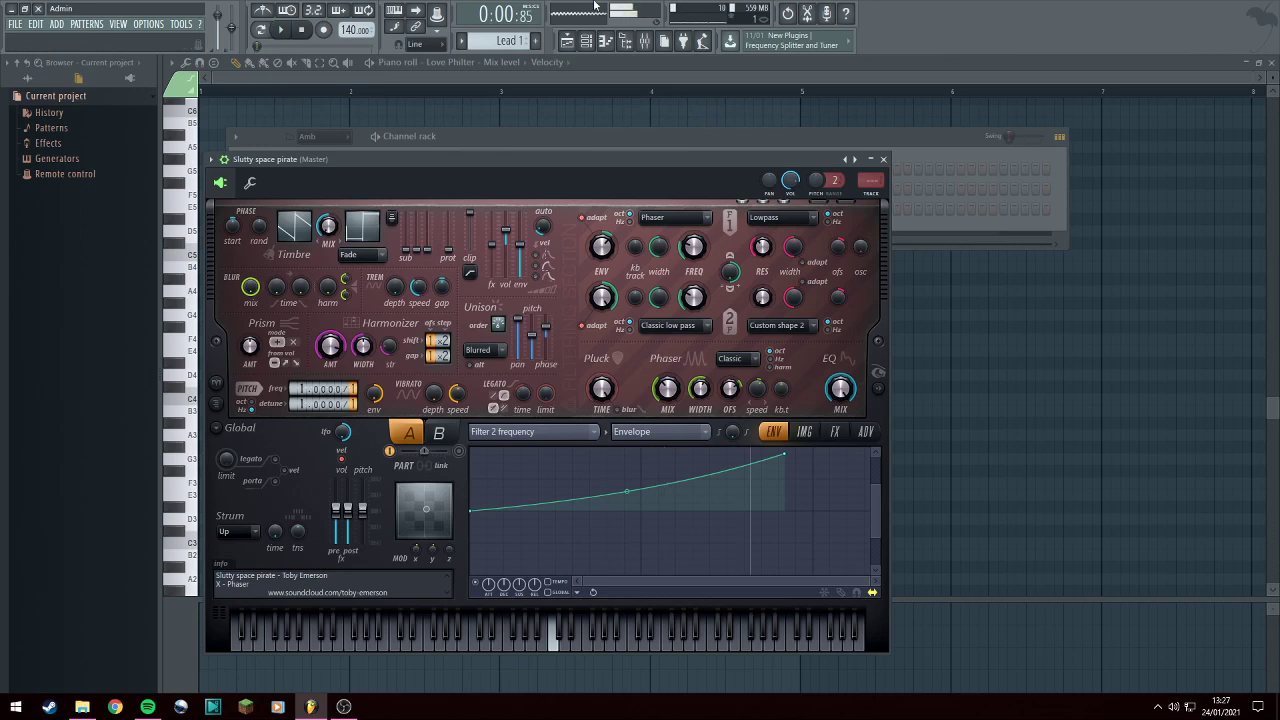
pyautogui.click(846, 160)
pyautogui.click(846, 160)
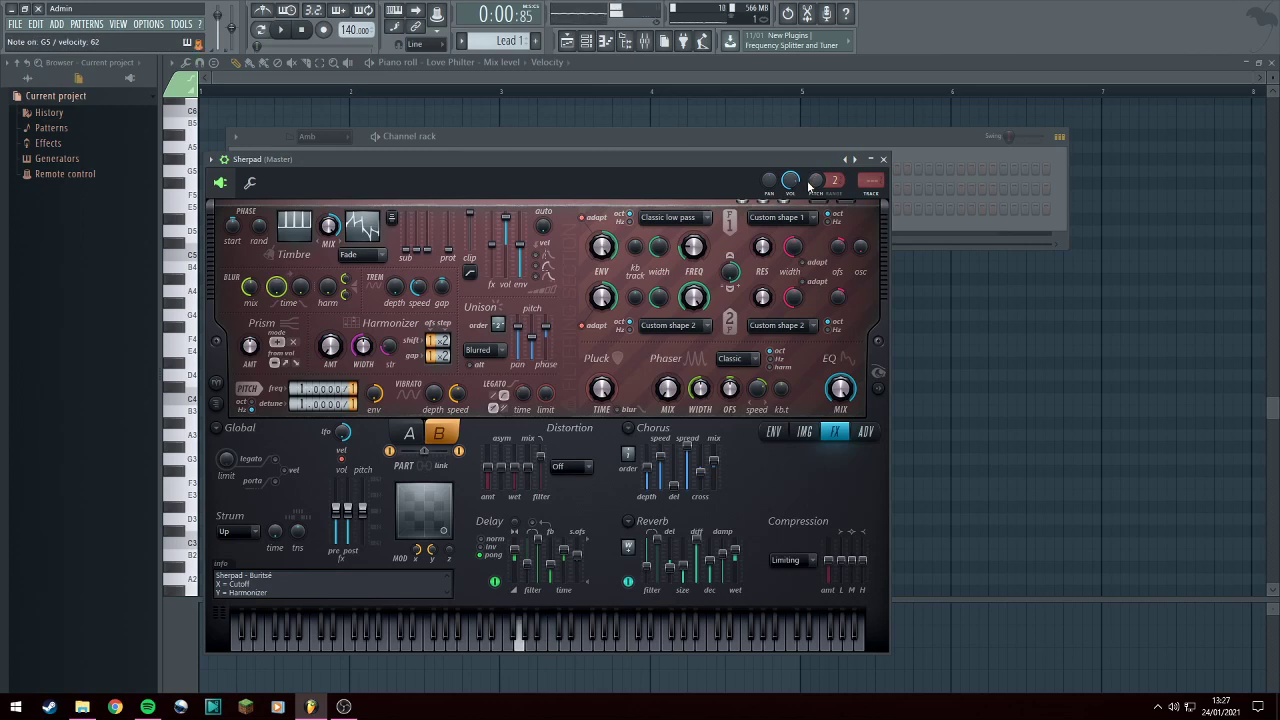
pyautogui.click(884, 160)
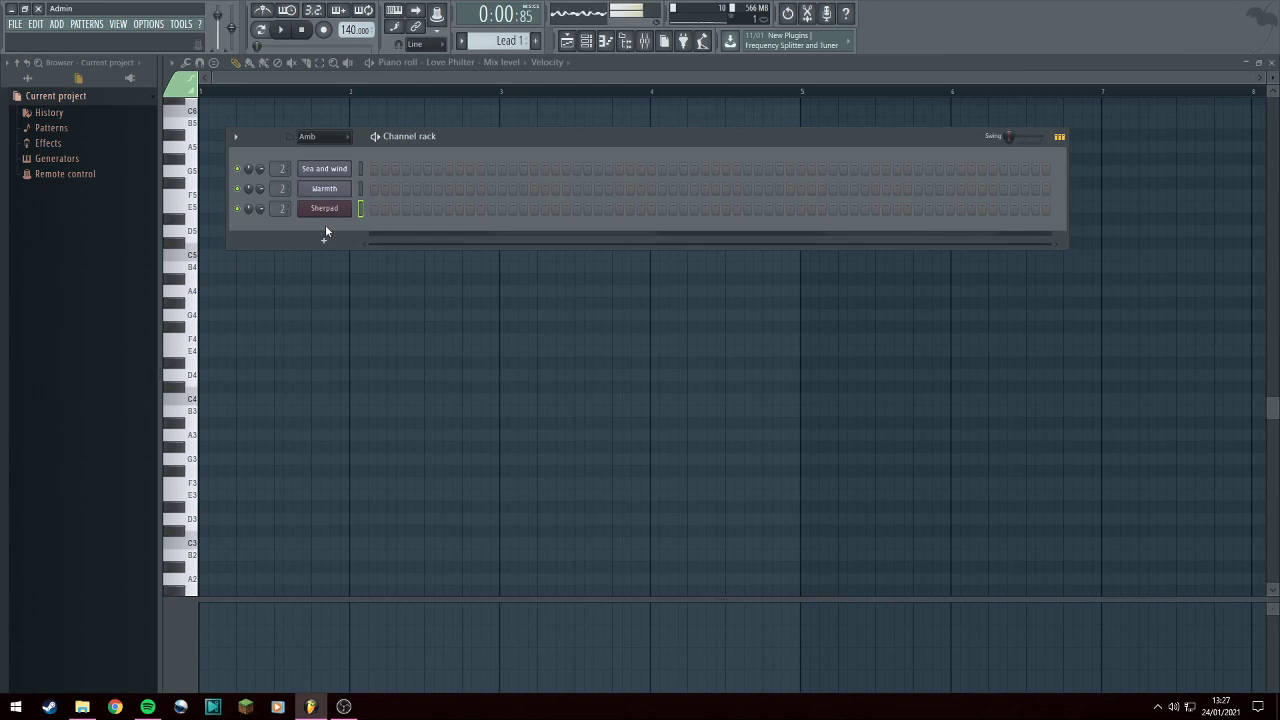
# Copy all Warmth notes of the Ambience Fill 1 pattern into the Sherpad channel's piano roll.
pyautogui.scroll(-2, 504, 40)
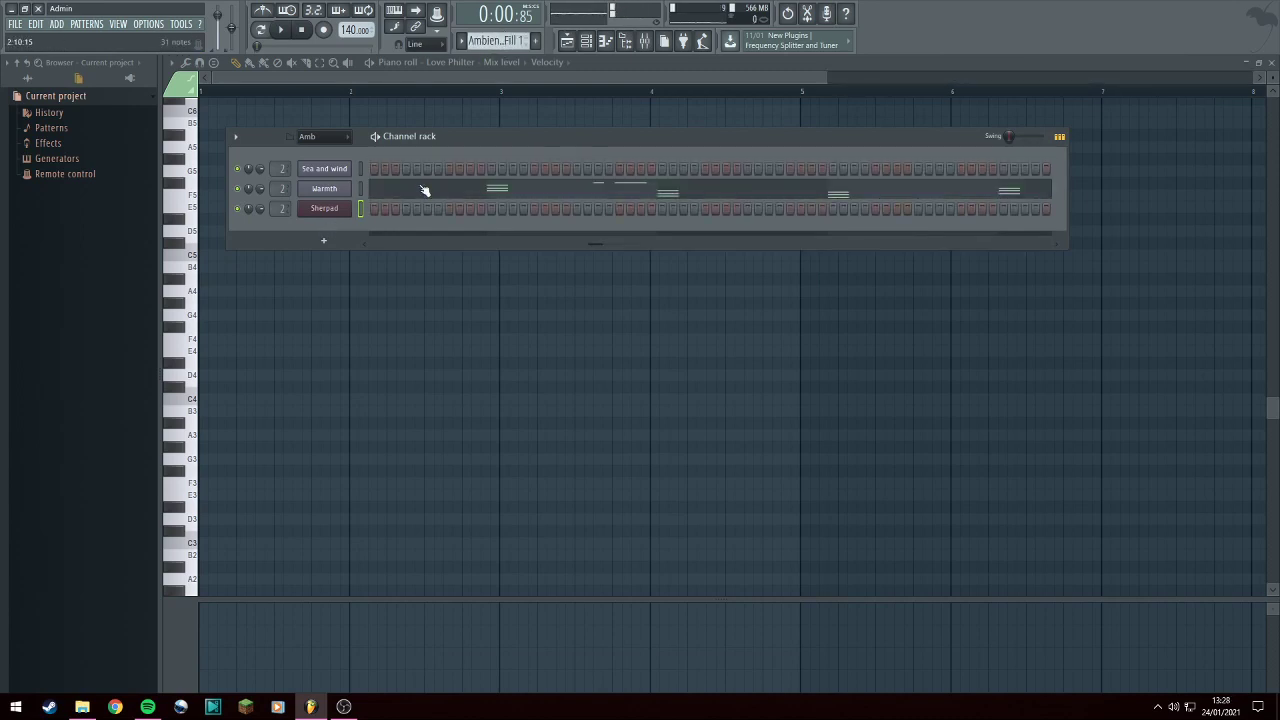
pyautogui.click(424, 189)
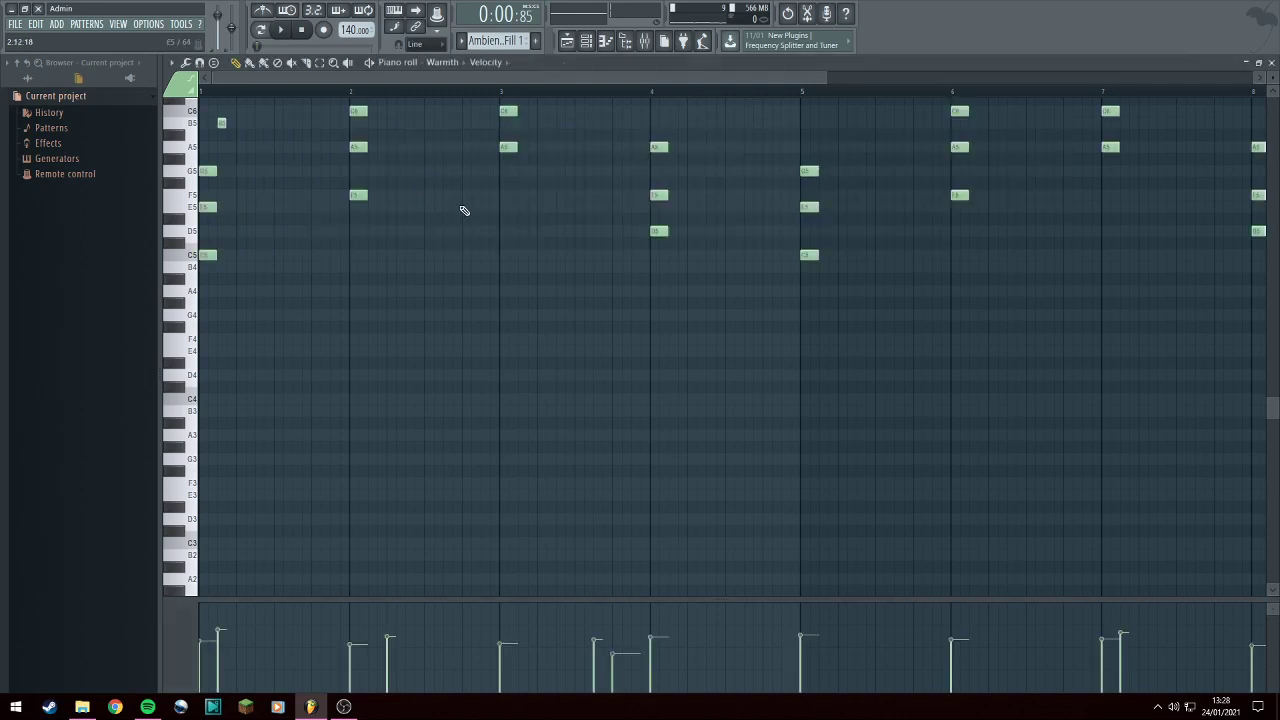
pyautogui.hotkey('ctrl', 'a')
pyautogui.click(443, 62)
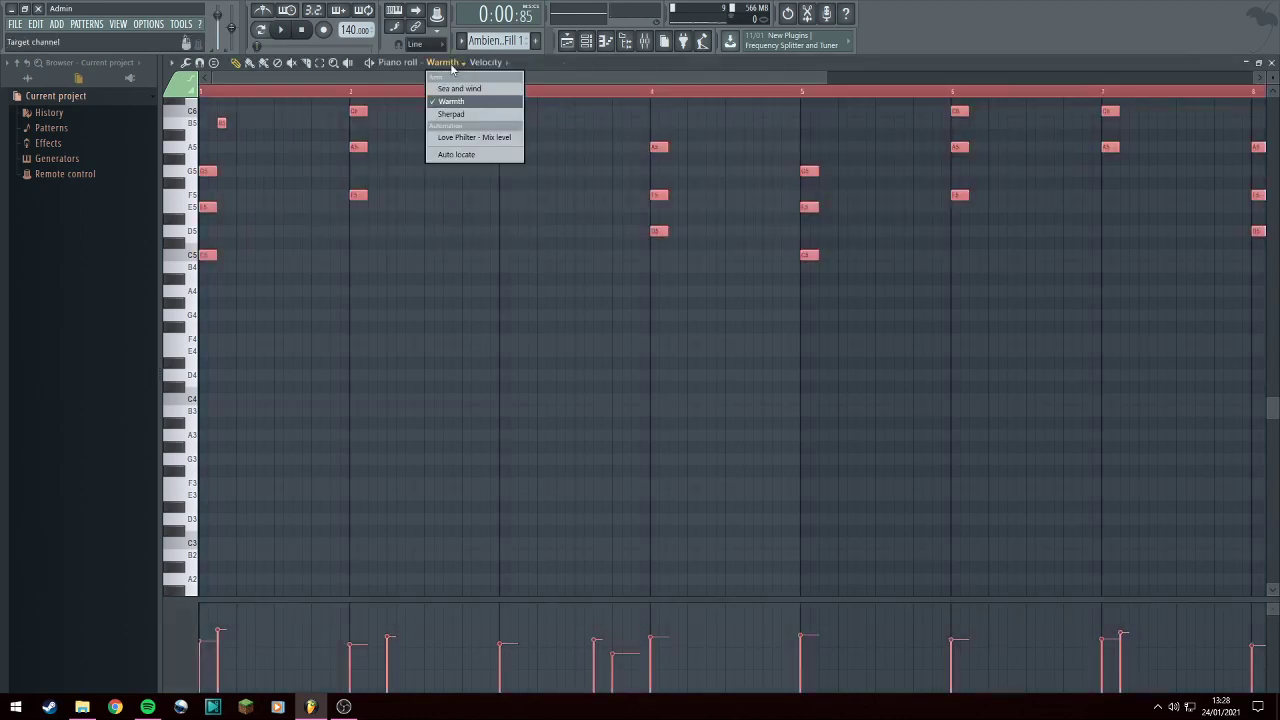
pyautogui.click(452, 115)
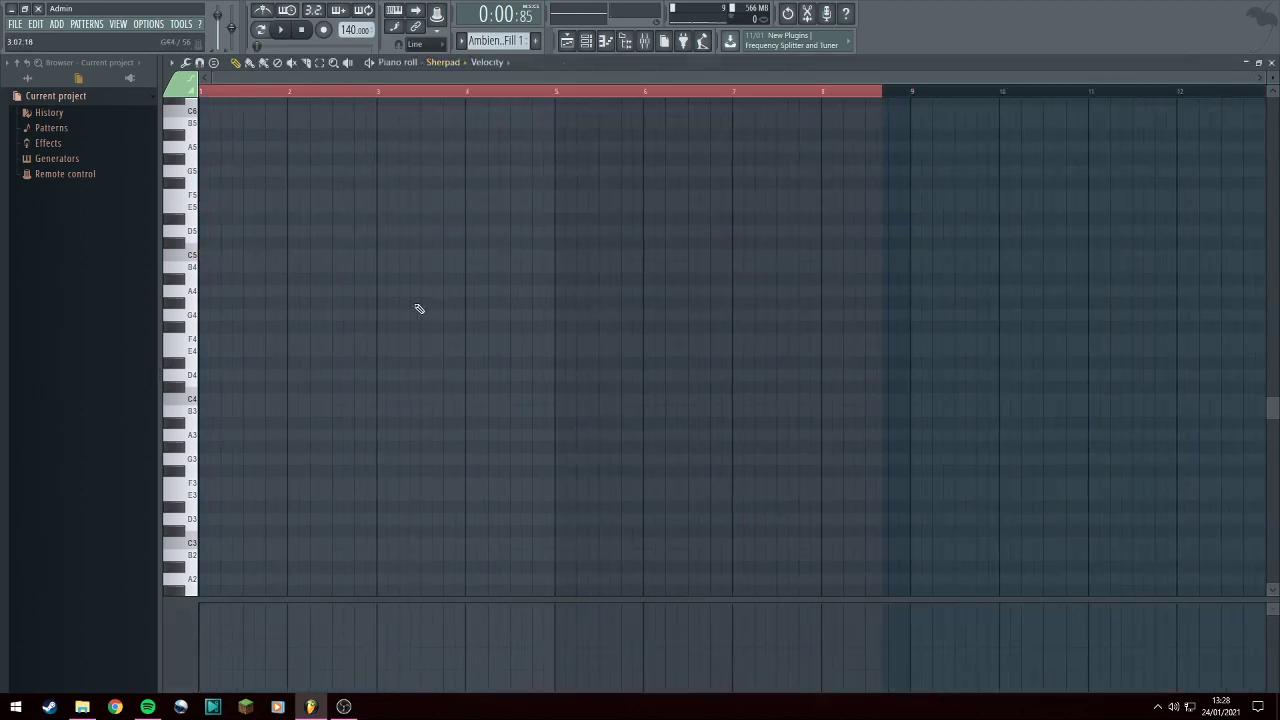
pyautogui.hotkey('ctrl', 'v')
# Lower the pasted Sherpad notes by two octaves and delete the melody notes so that only the chords remain.
pyautogui.moveTo(203, 253); pyautogui.dragTo(188, 545)
pyautogui.click(311, 304)
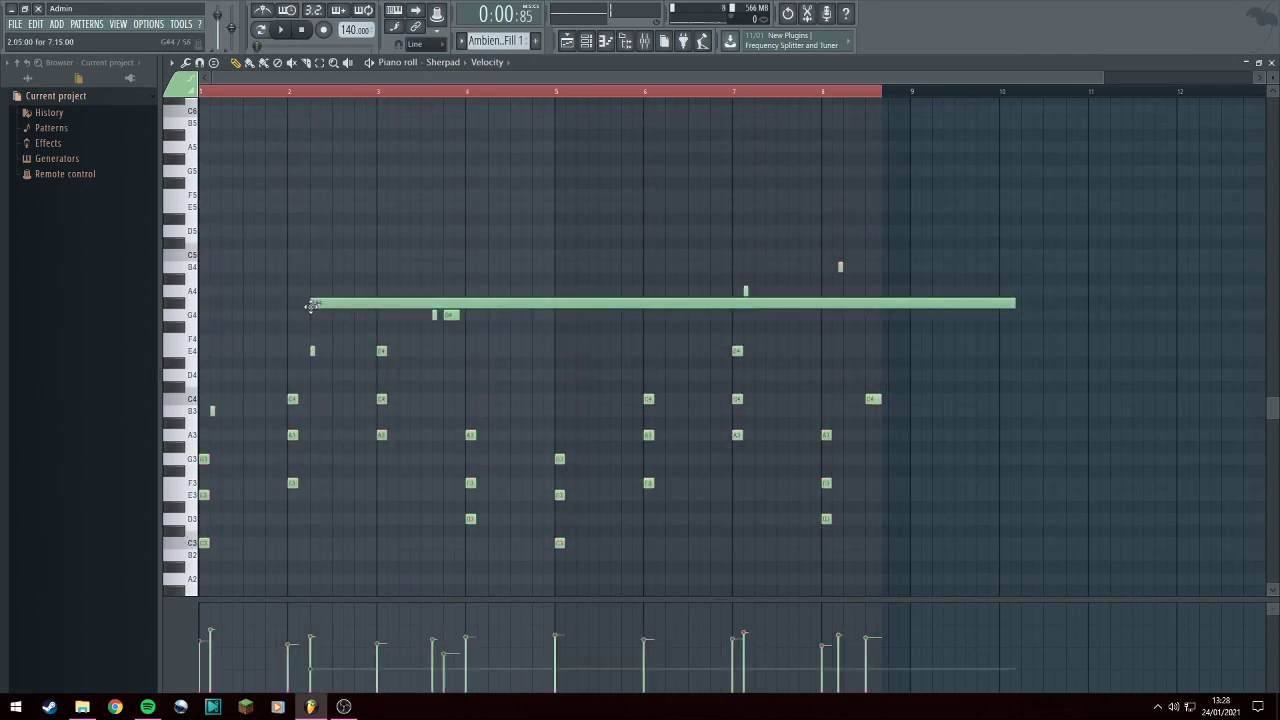
pyautogui.rightClick(314, 304)
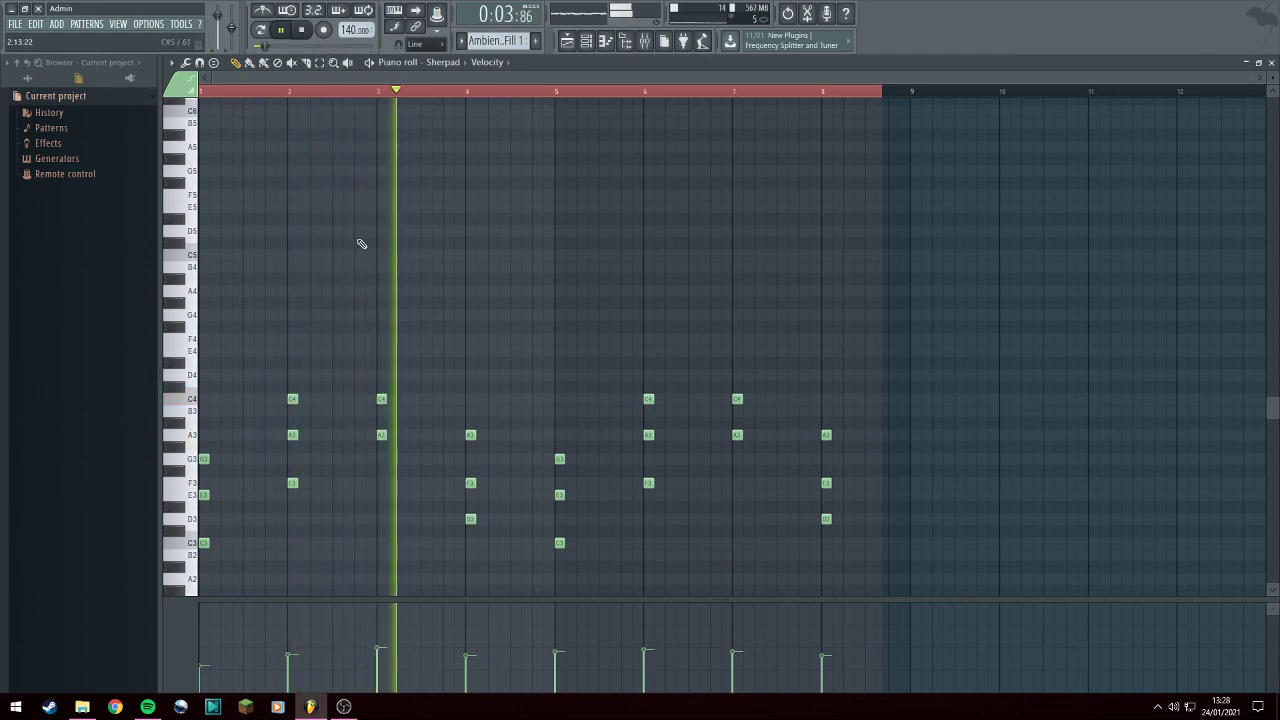
# Switch playback to pattern mode and lengthen all Sherpad chord notes to about three quarters of a bar.
pyautogui.hotkey('ctrl', 's')
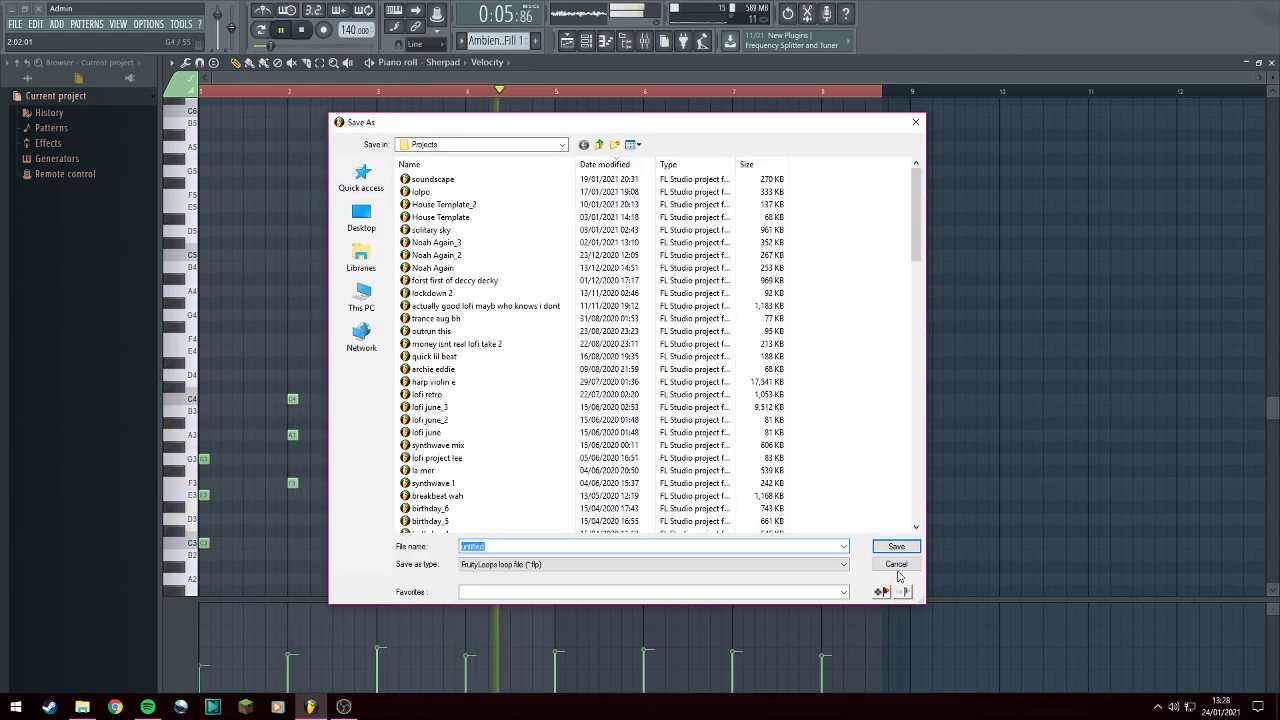
pyautogui.click(897, 564)
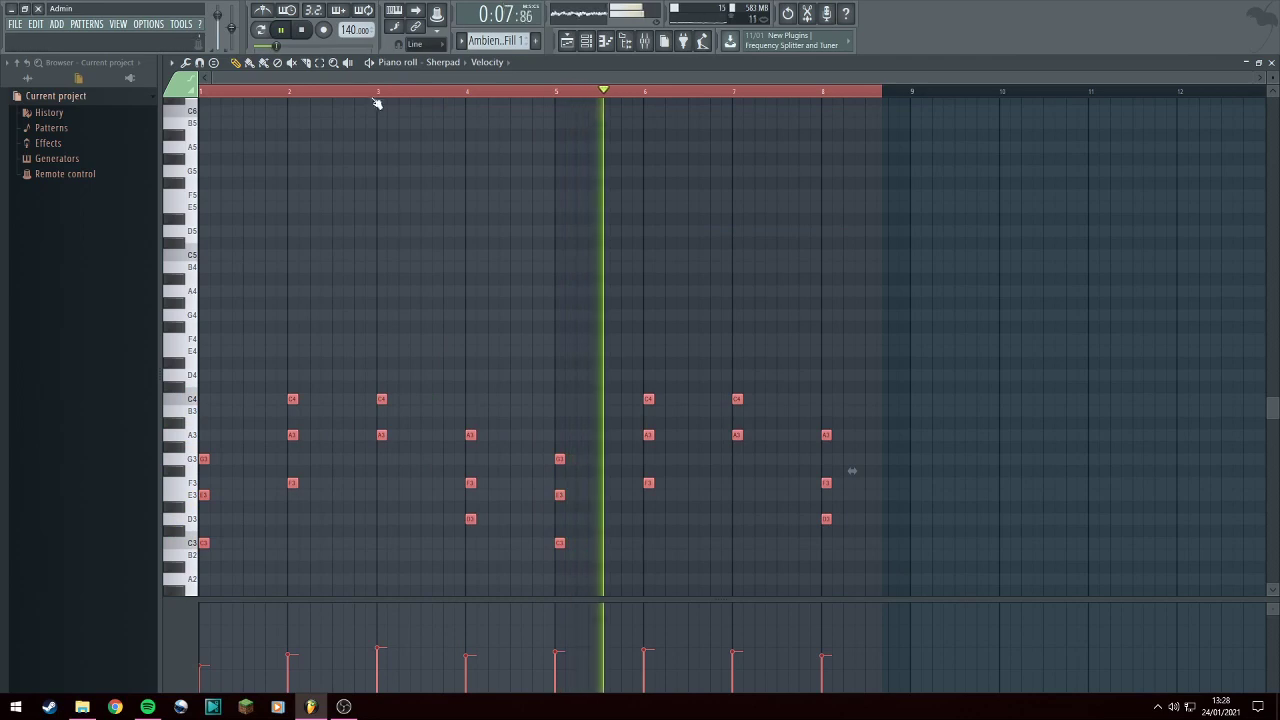
pyautogui.moveTo(851, 471)
pyautogui.mouseDown()
pyautogui.moveTo(863, 472)
pyautogui.moveTo(851, 471)
pyautogui.mouseUp()
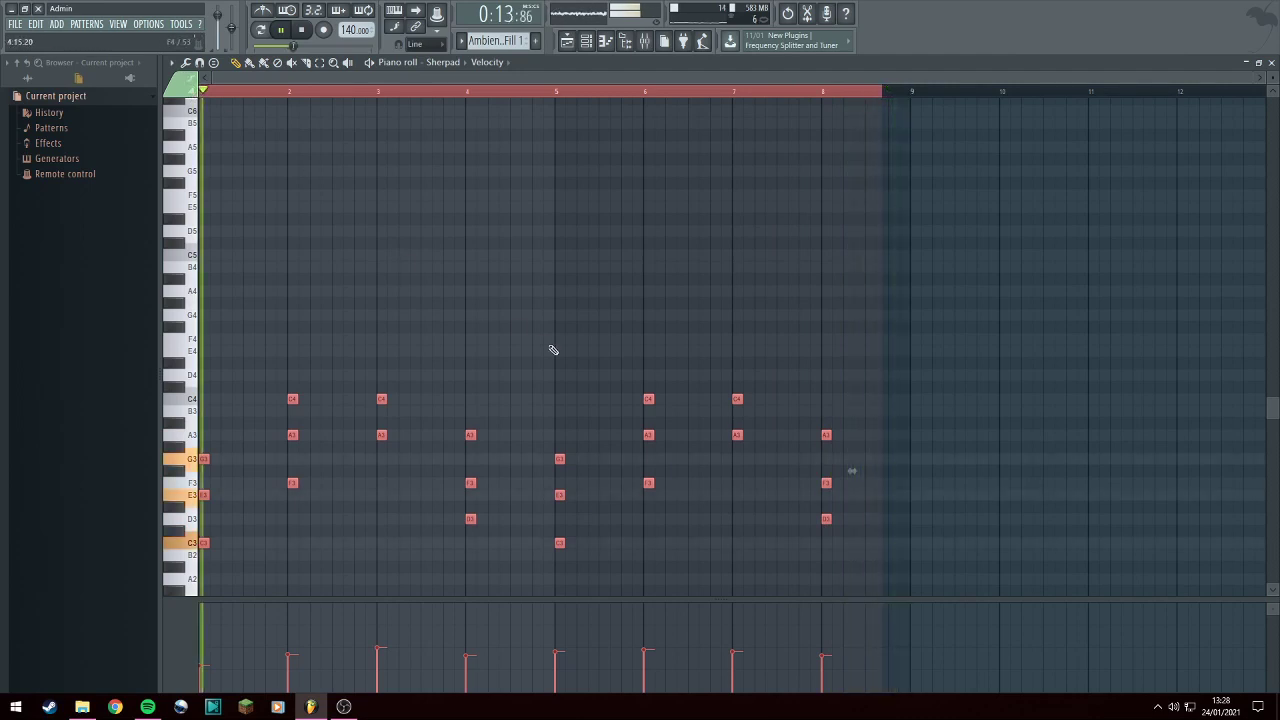
pyautogui.click(304, 30)
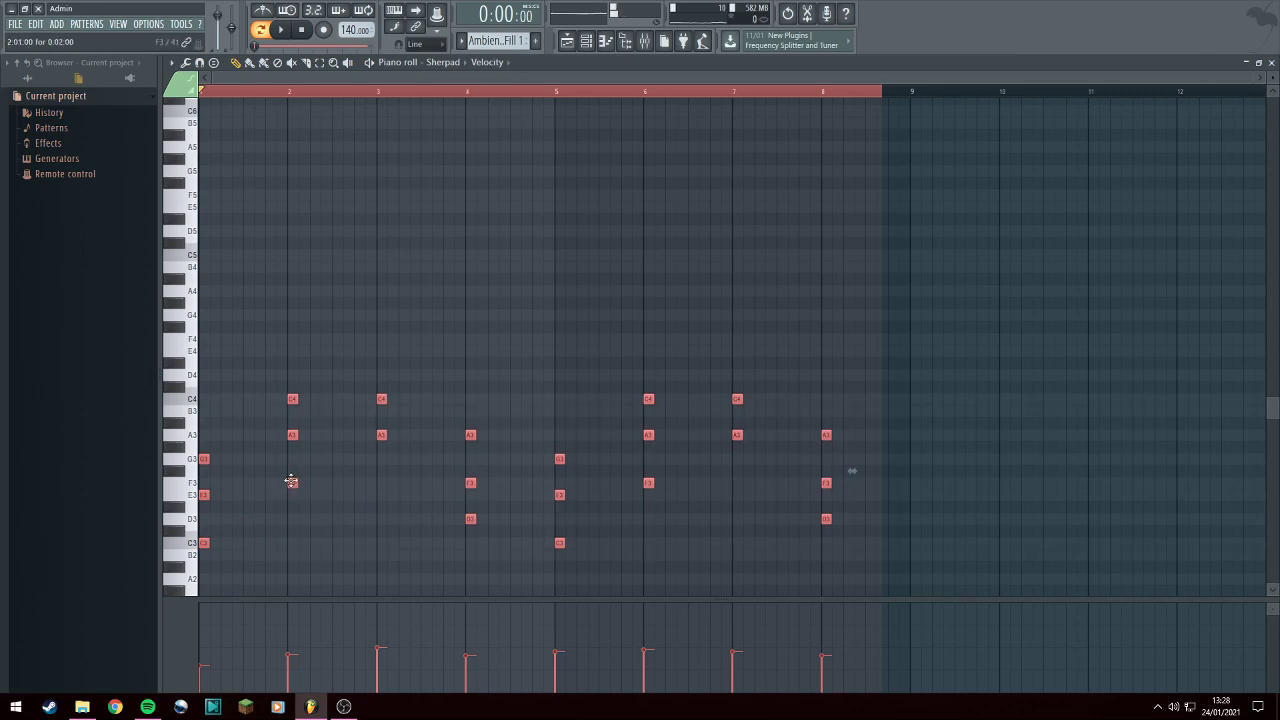
pyautogui.moveTo(209, 544); pyautogui.dragTo(262, 543)
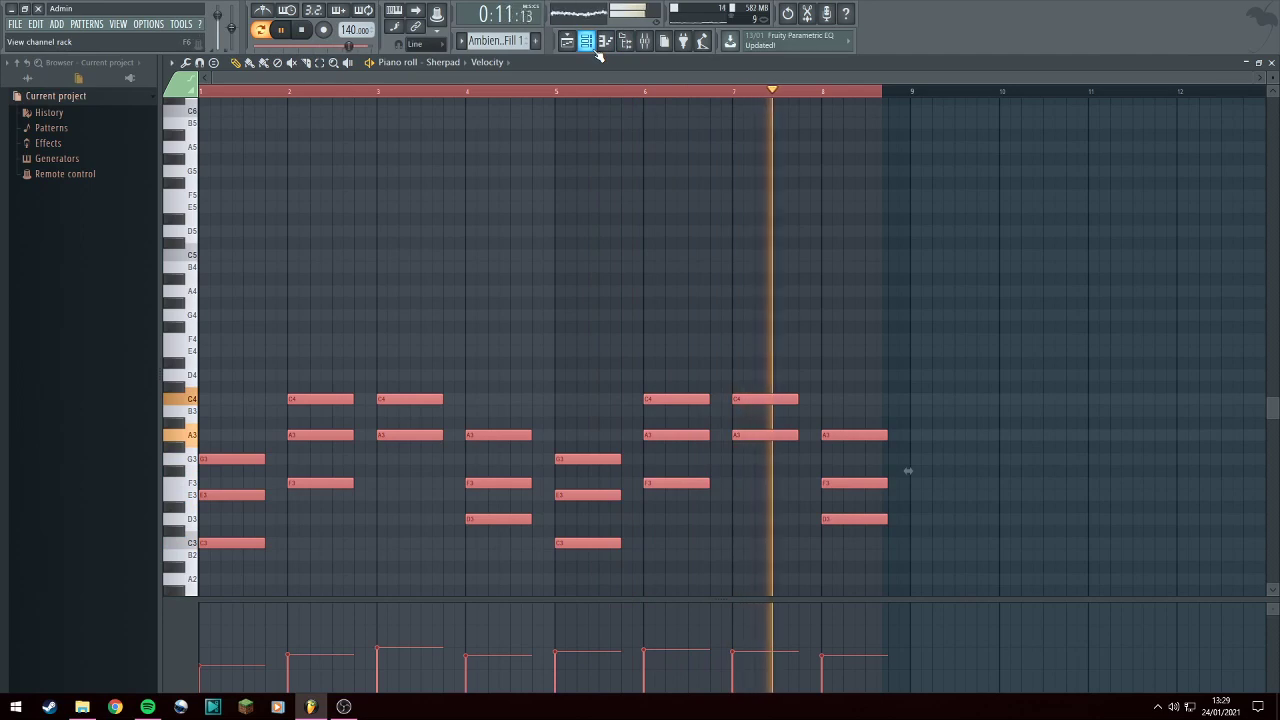
# Add an E4 note to the Sherpad chord in bar 7 and listen to the pattern.
pyautogui.click(737, 350)
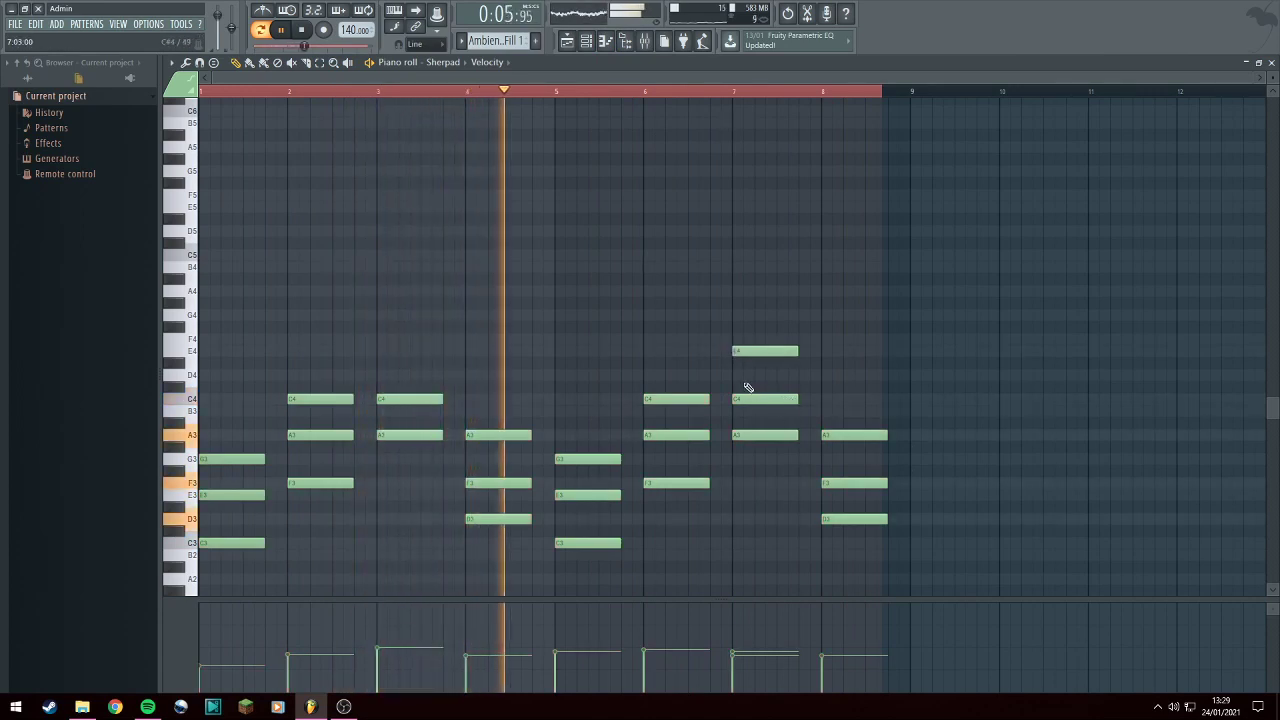
pyautogui.press('space')
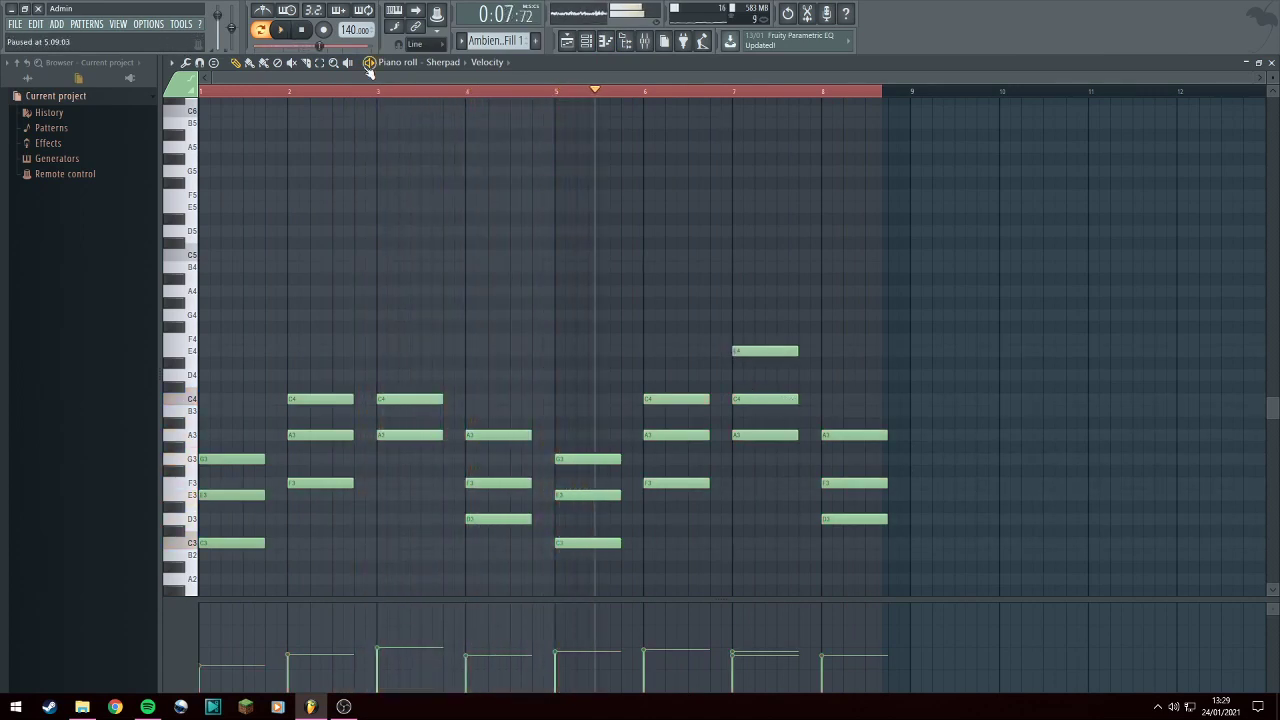
pyautogui.press('space')
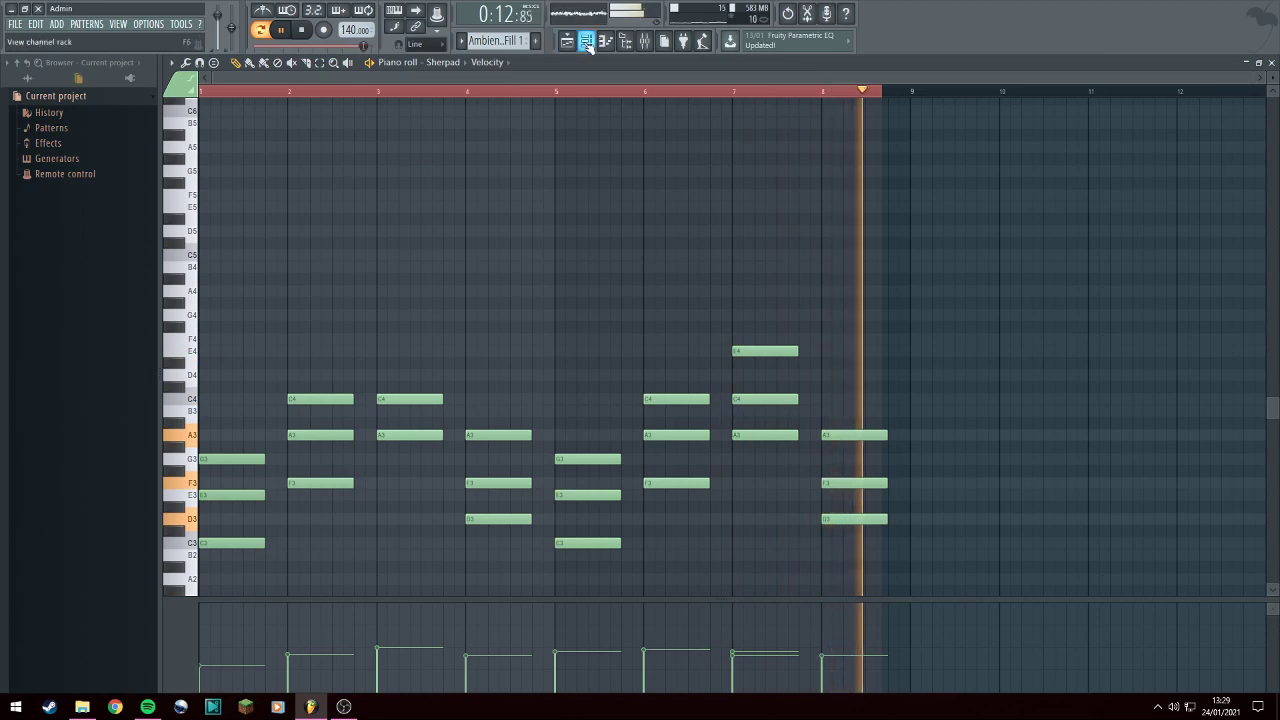
pyautogui.press('F6')
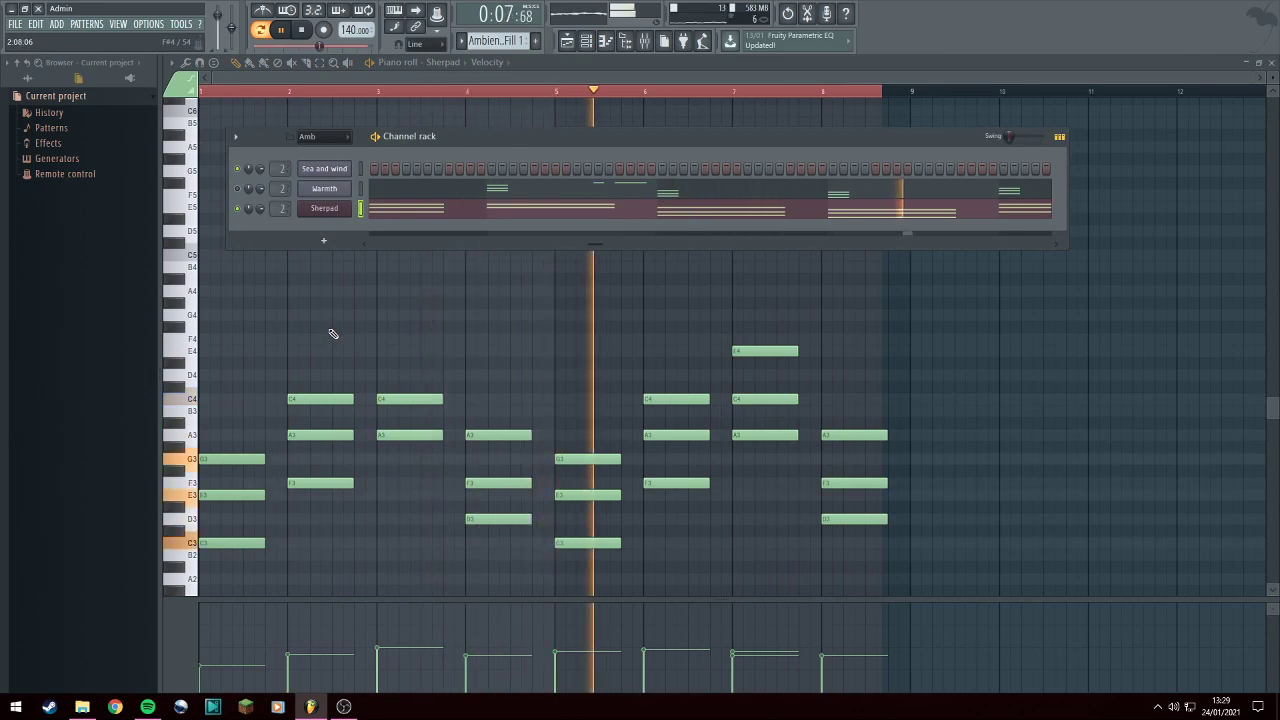
pyautogui.click(300, 350)
pyautogui.rightClick(314, 353)
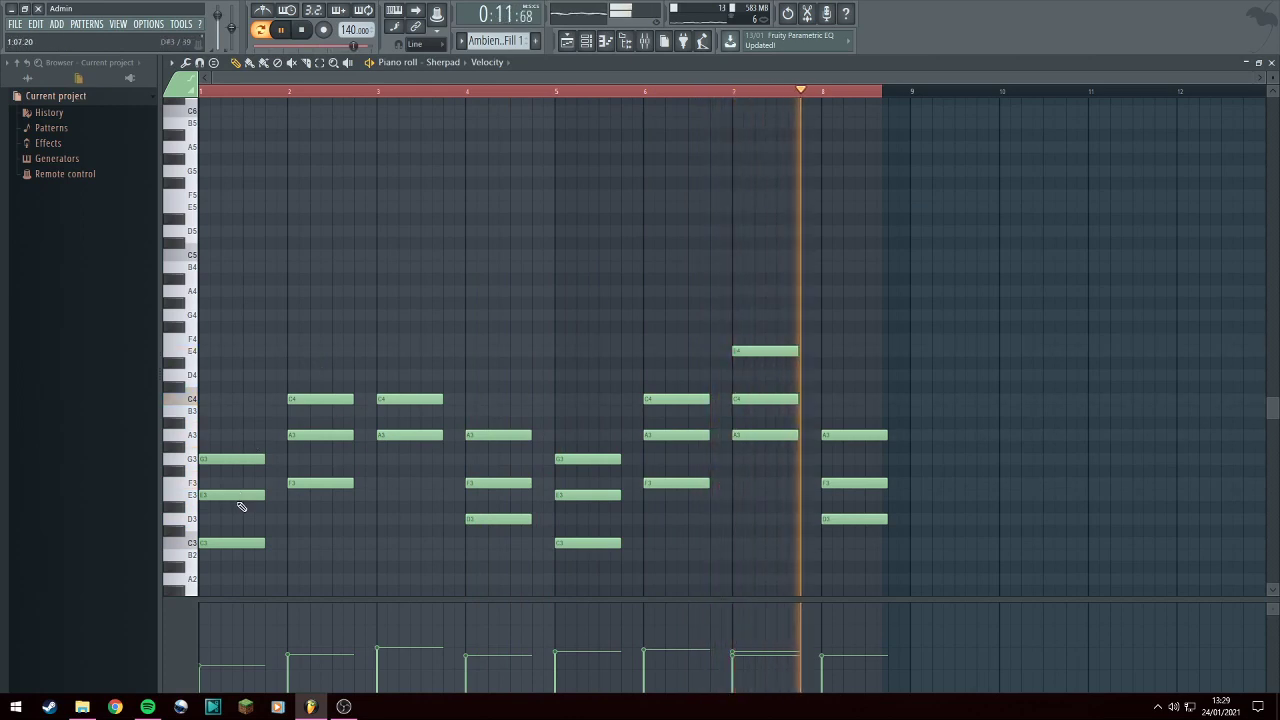
# Reshape the low end in Insert 2's Fruity parametric EQ 2: move the low cut higher, raise band 2 and lower band 3.
pyautogui.click(644, 40)
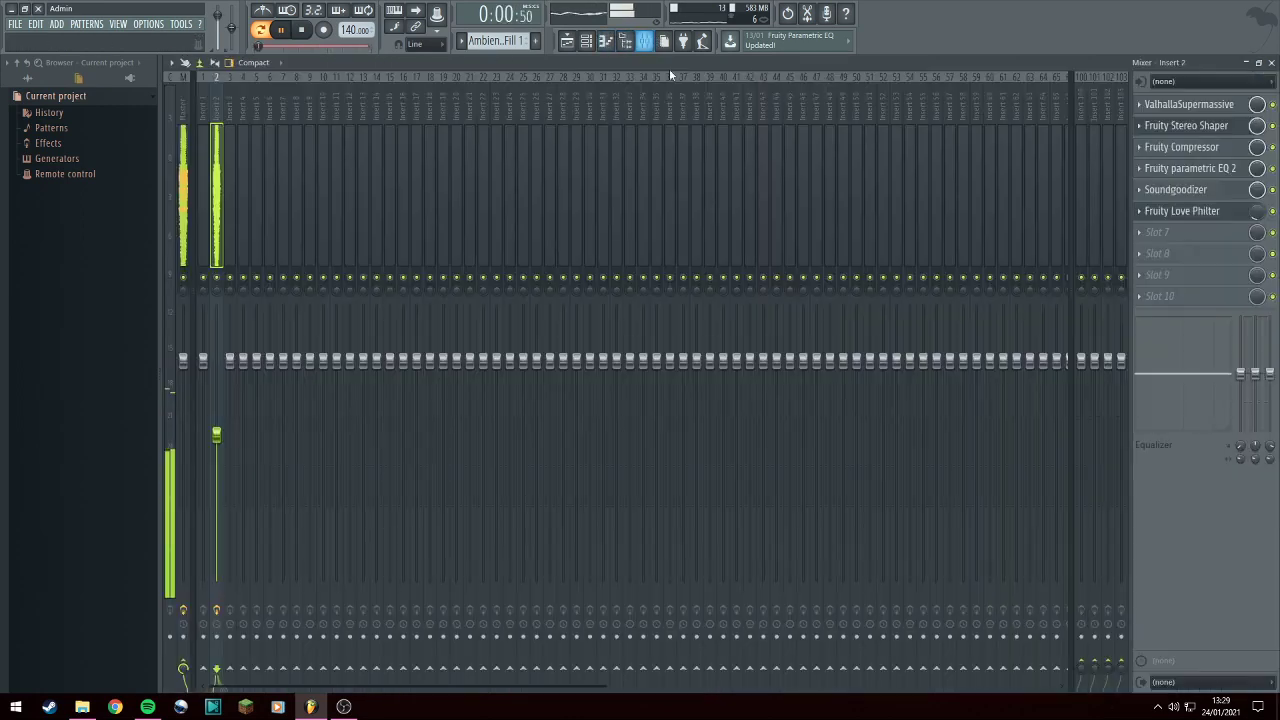
pyautogui.click(1208, 169)
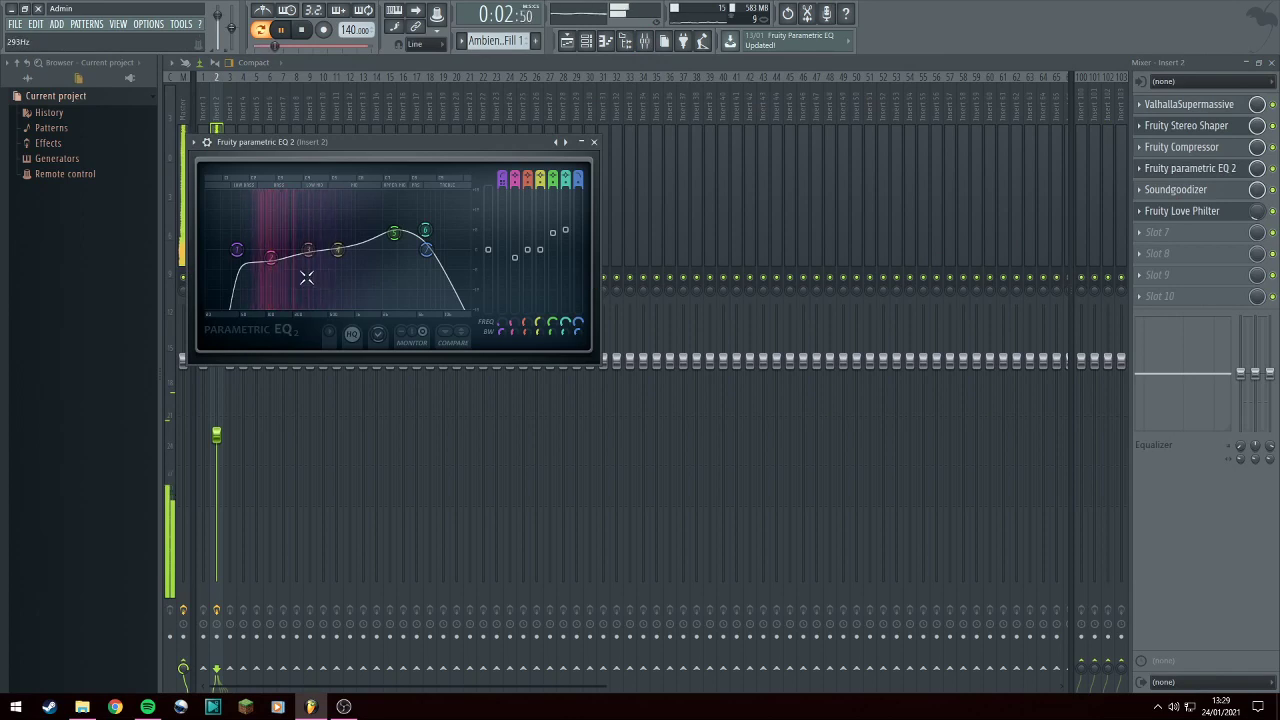
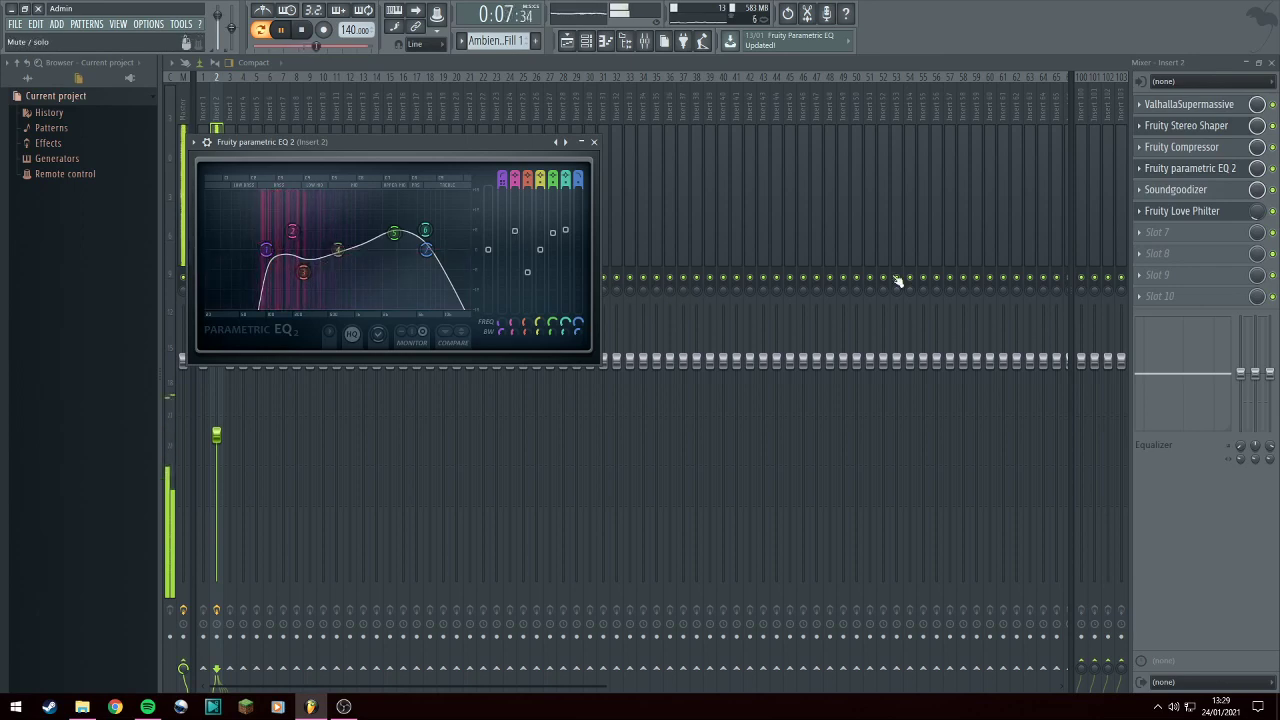
pyautogui.click(595, 145)
# Move all Sherpad chord notes from the Ambience Fill 1 pattern into the Amb 3 pattern, starting at bar 1.
pyautogui.click(566, 42)
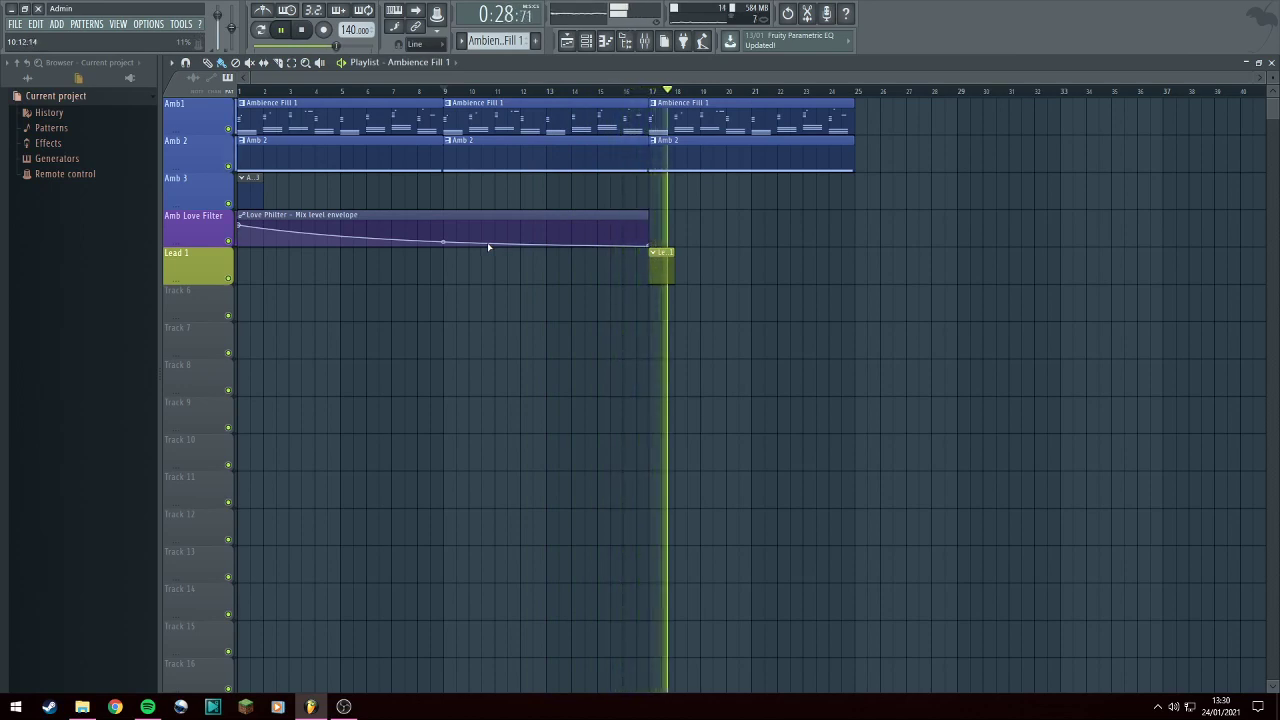
pyautogui.doubleClick(285, 126)
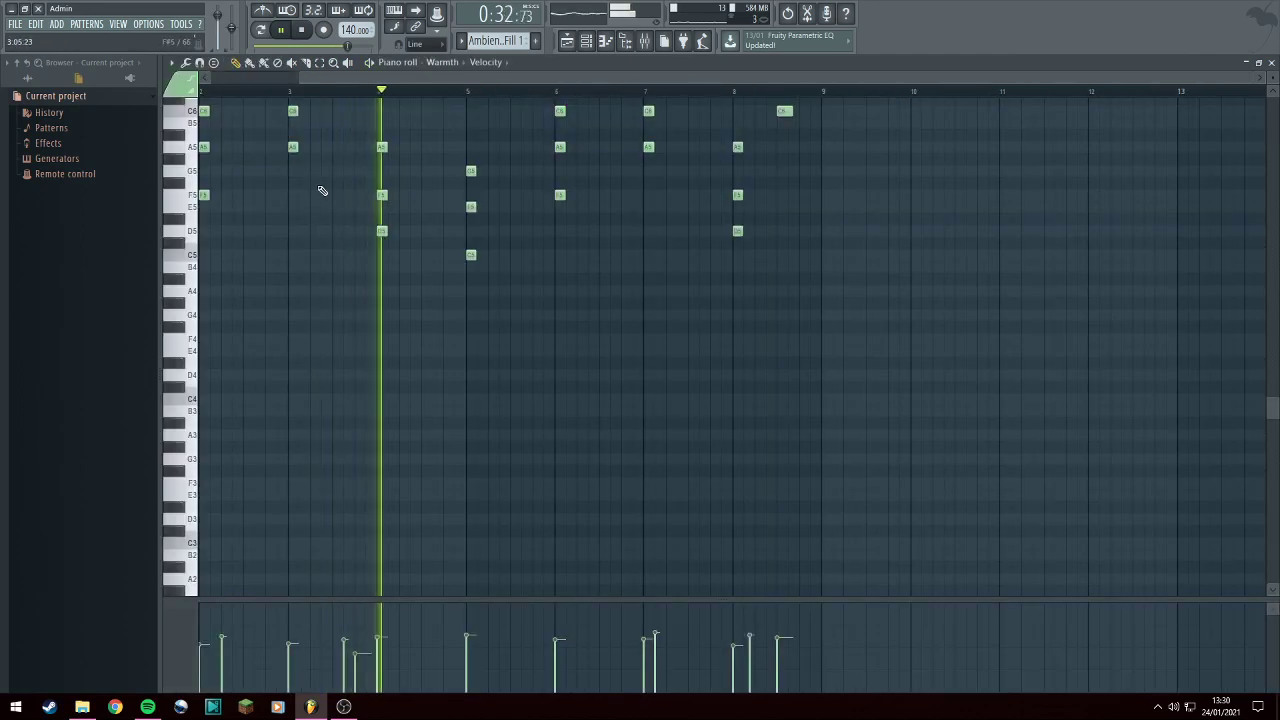
pyautogui.click(436, 68)
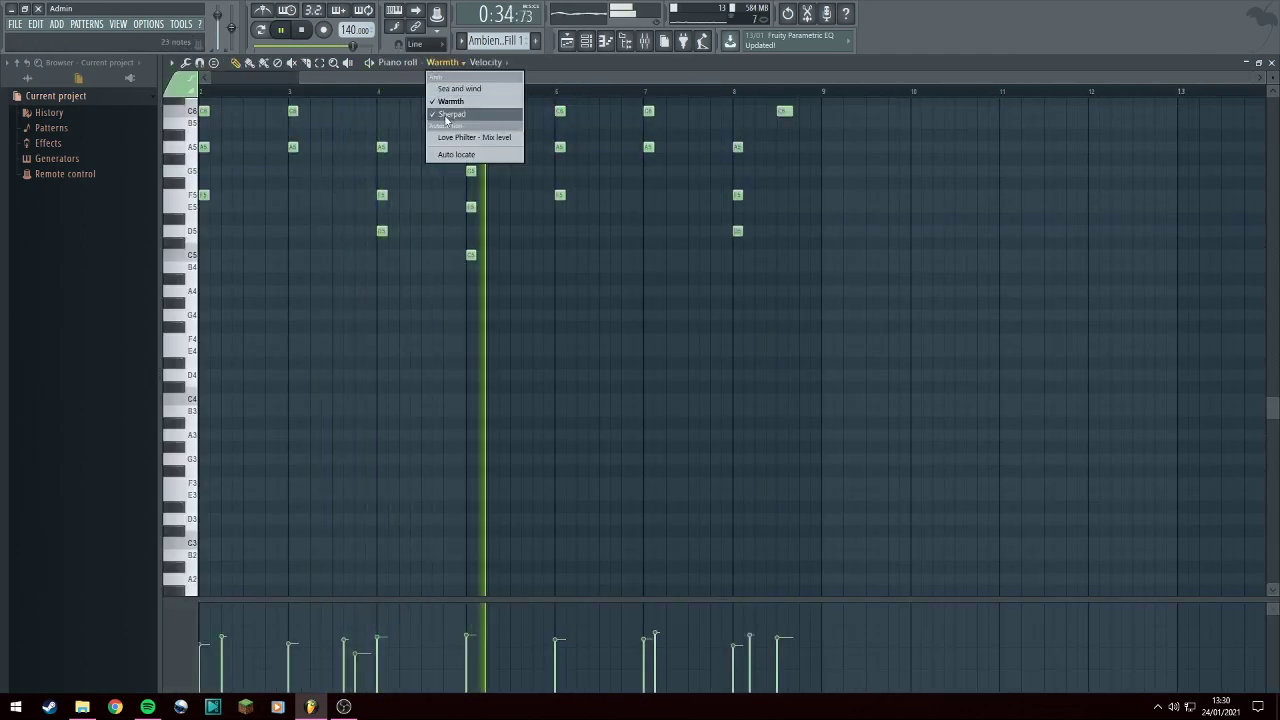
pyautogui.click(449, 120)
pyautogui.hotkey('ctrl', 'x')
pyautogui.scroll(-3, 487, 42)
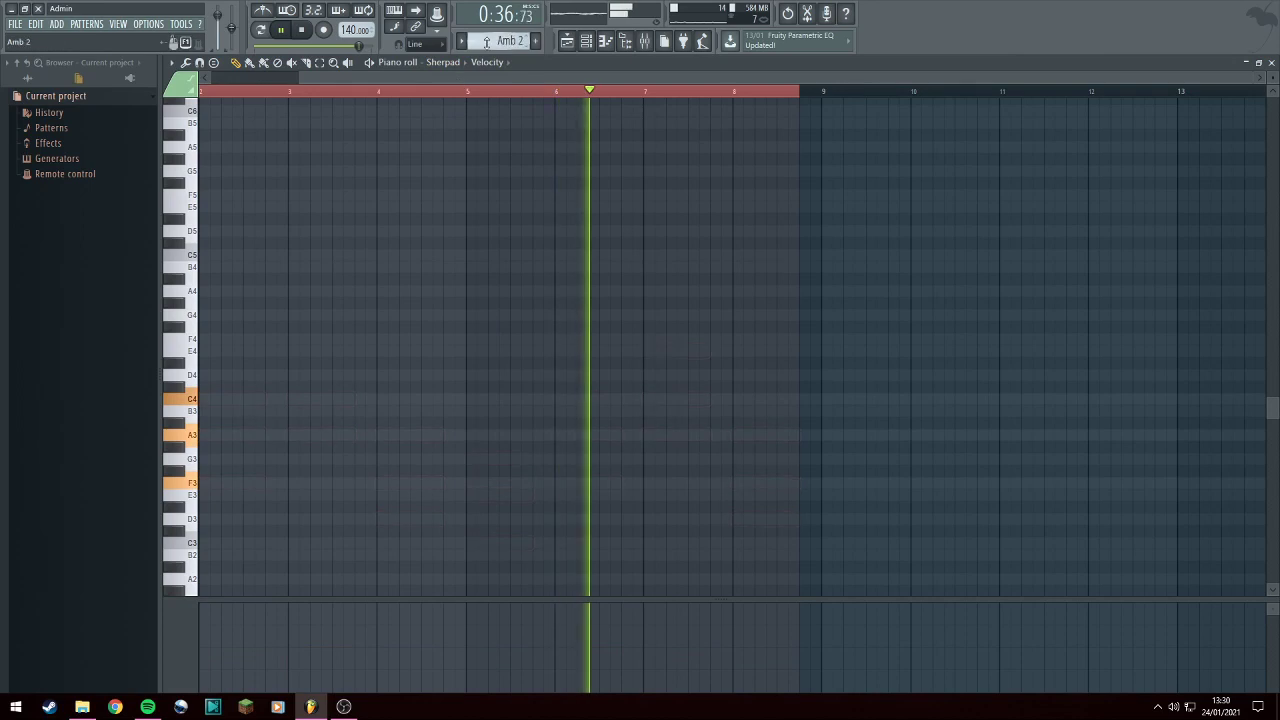
pyautogui.hotkey('ctrl', 'v')
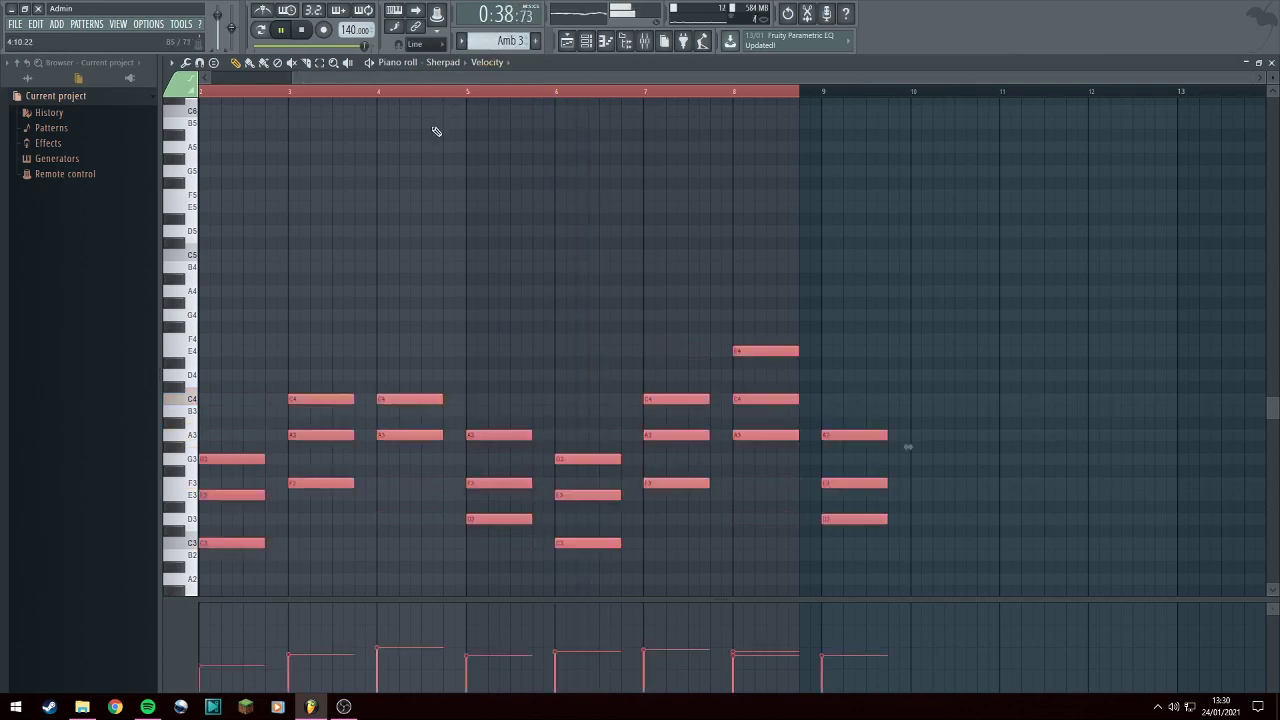
pyautogui.scroll(-1, 455, 240)
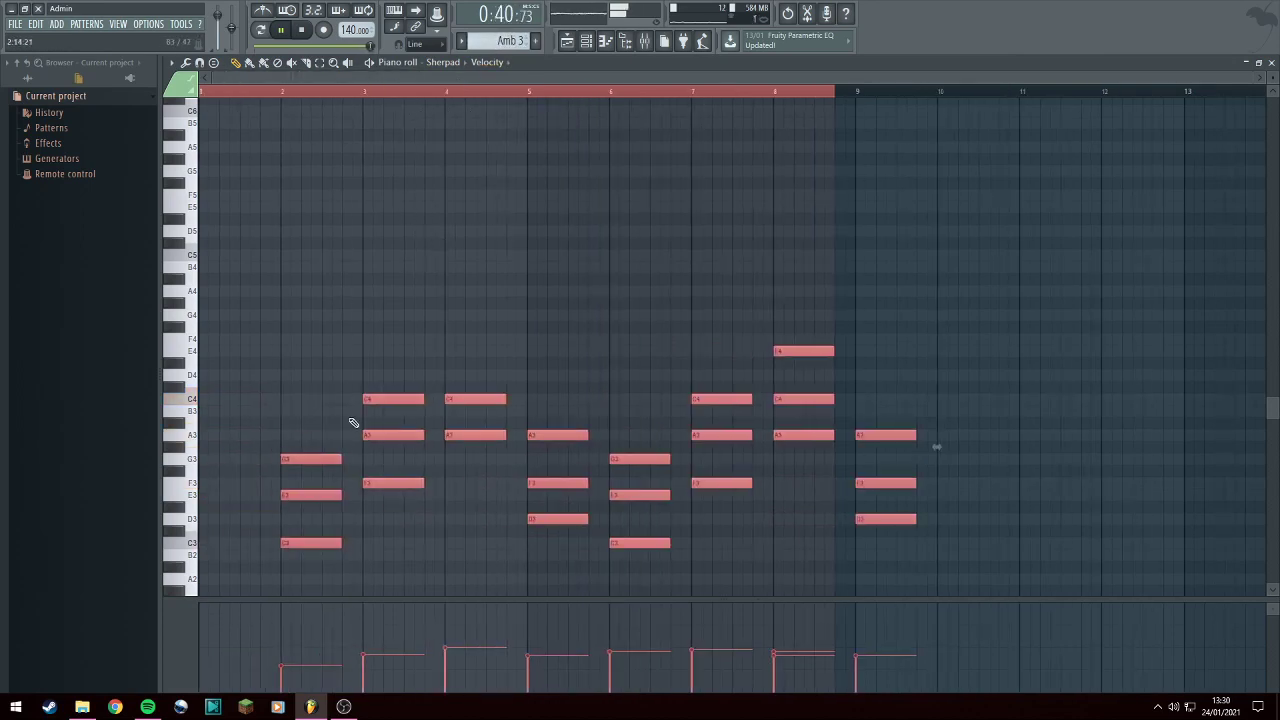
pyautogui.moveTo(320, 542); pyautogui.dragTo(235, 540)
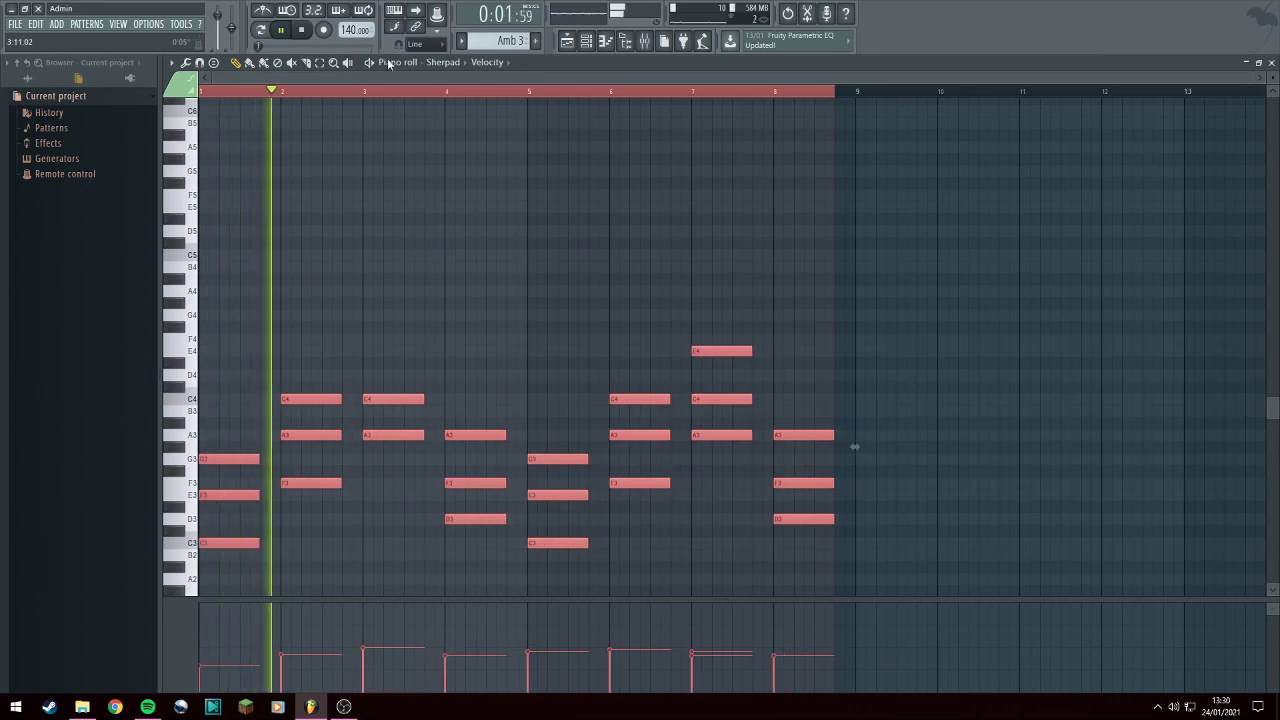
# Place three Amb 3 pattern clips end to end on the playlist's Amb 3 track, from bar 1 to bar 25.
pyautogui.click(299, 31)
pyautogui.click(565, 42)
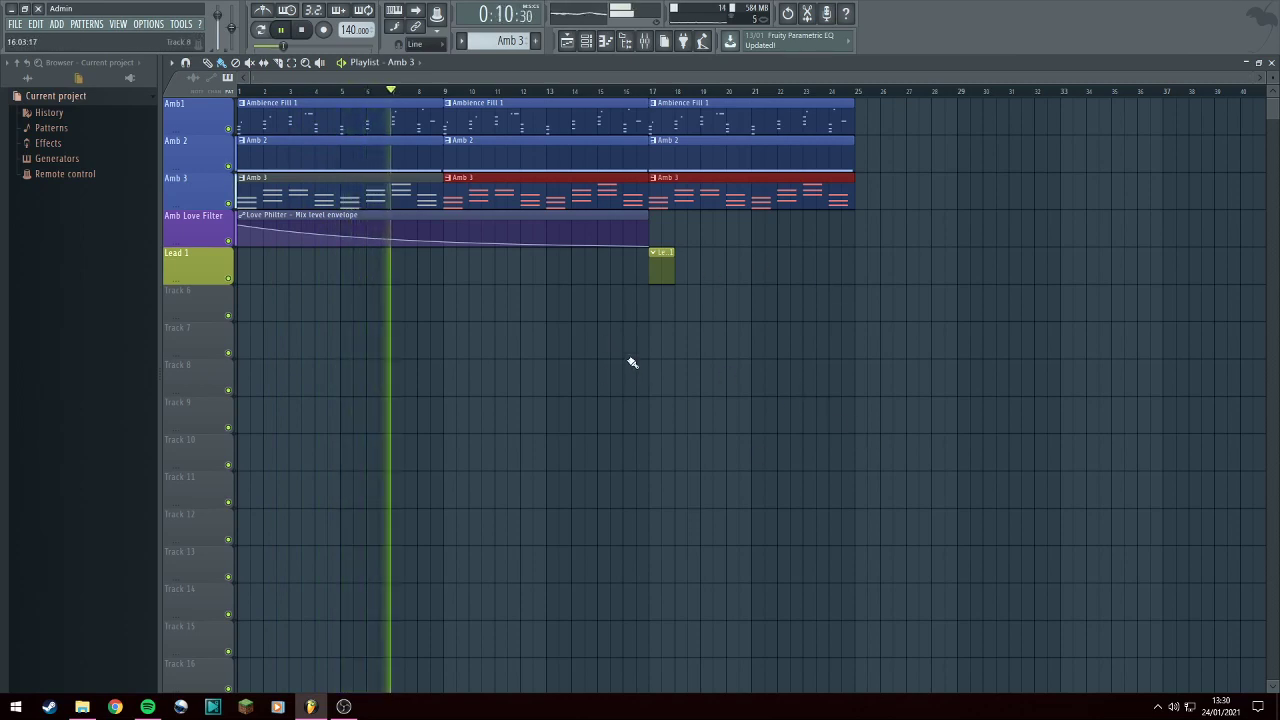
# Open the Sherpad channel's Harmor settings and pan the channel about 69% left.
pyautogui.click(586, 41)
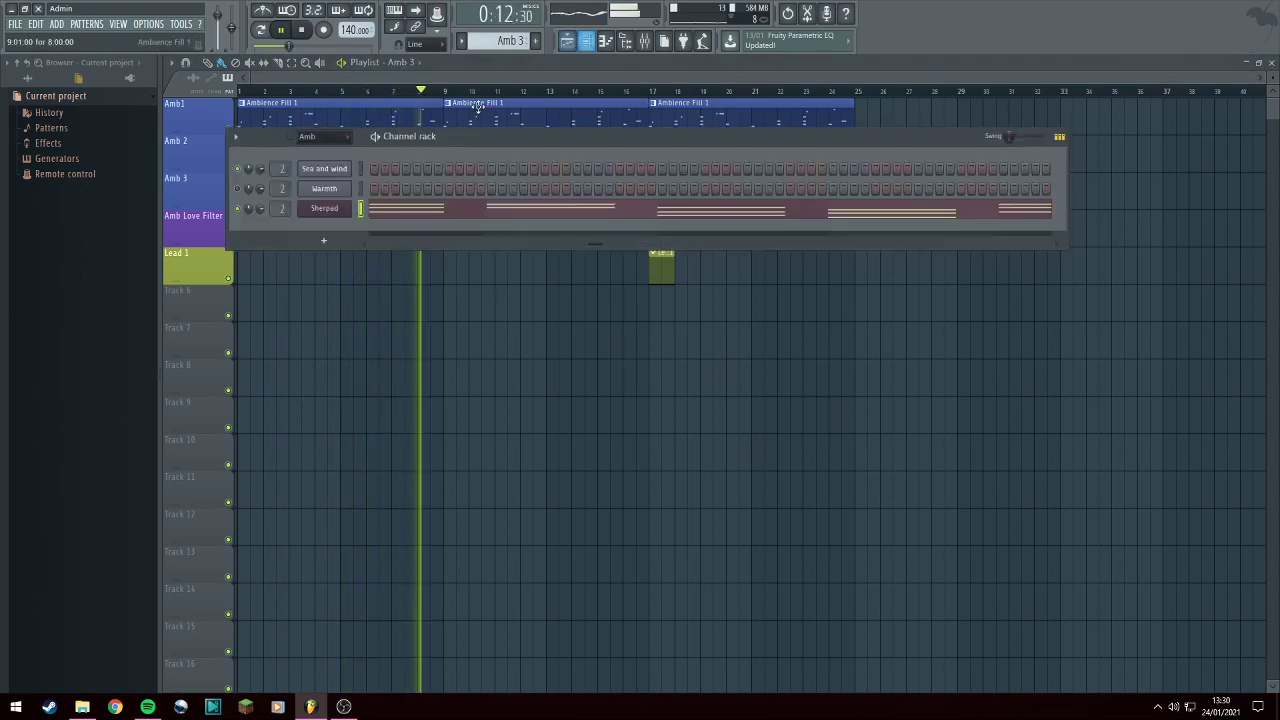
pyautogui.click(324, 207)
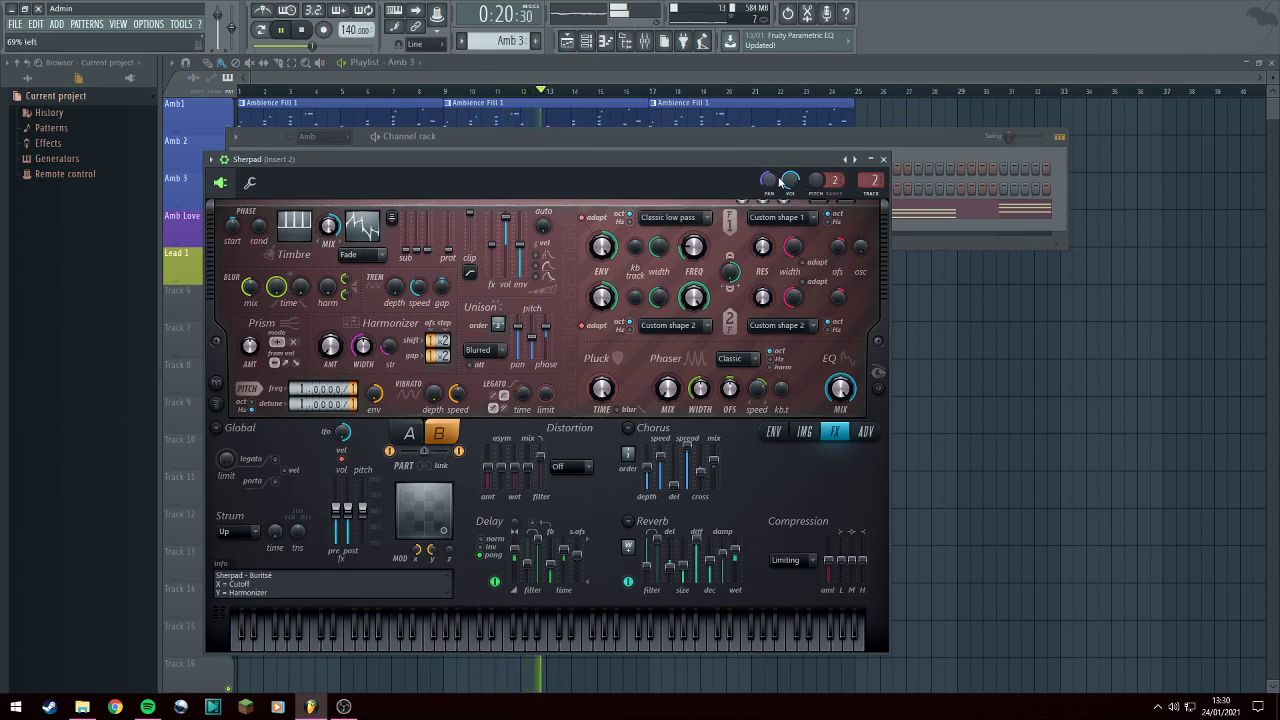
pyautogui.click(882, 160)
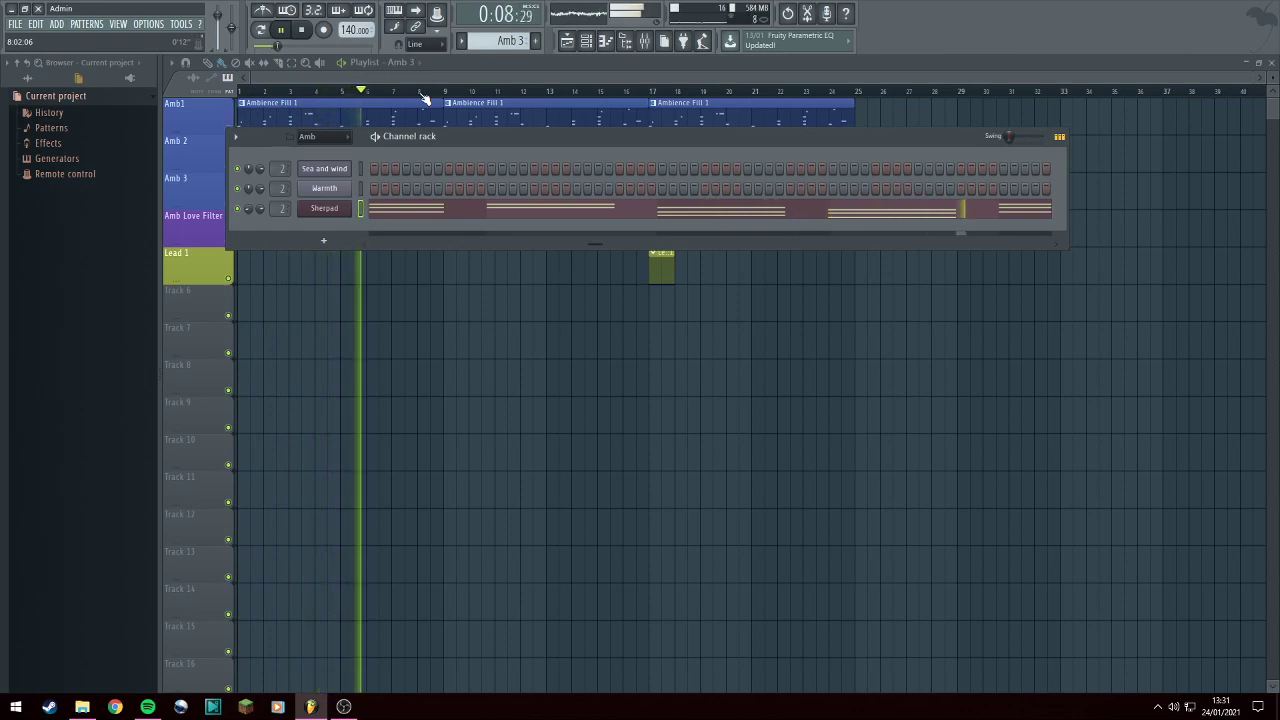
# Load ZGameEditor Visualizer in slot 10 of Insert 2 and try the SkyOcean and BallZ foregrounds.
pyautogui.click(645, 41)
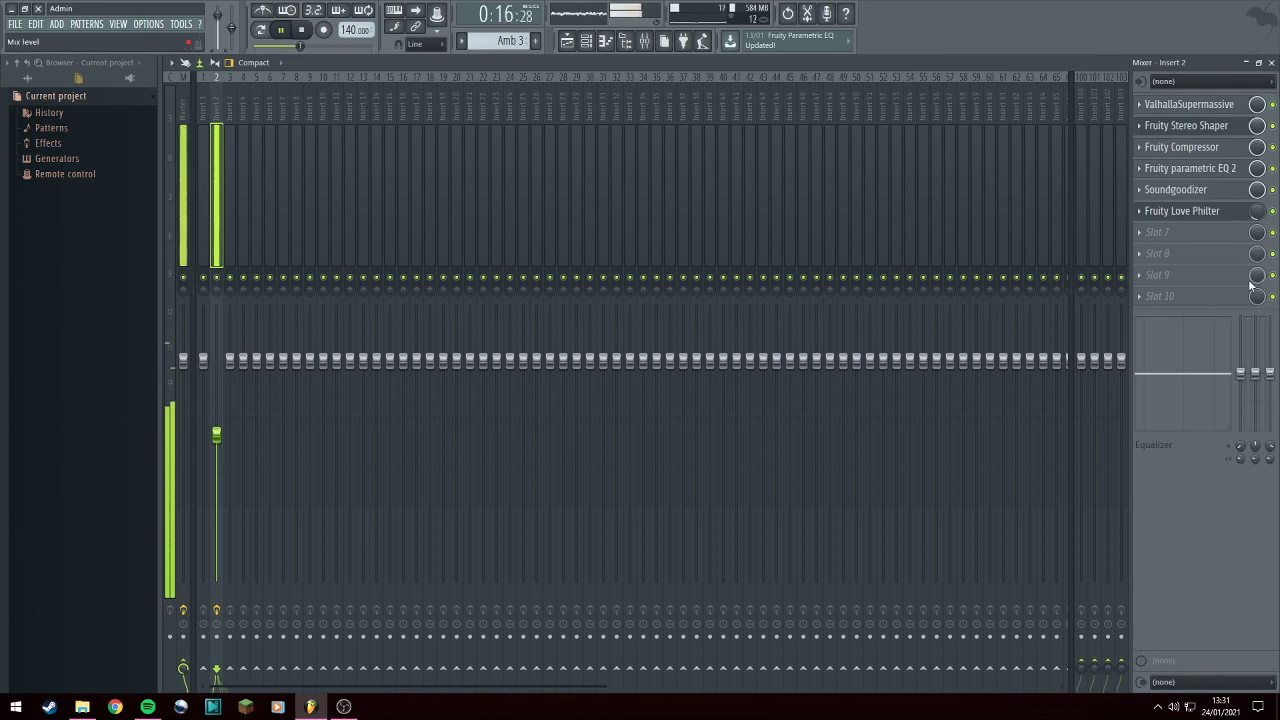
pyautogui.click(1205, 296)
pyautogui.click(1219, 313)
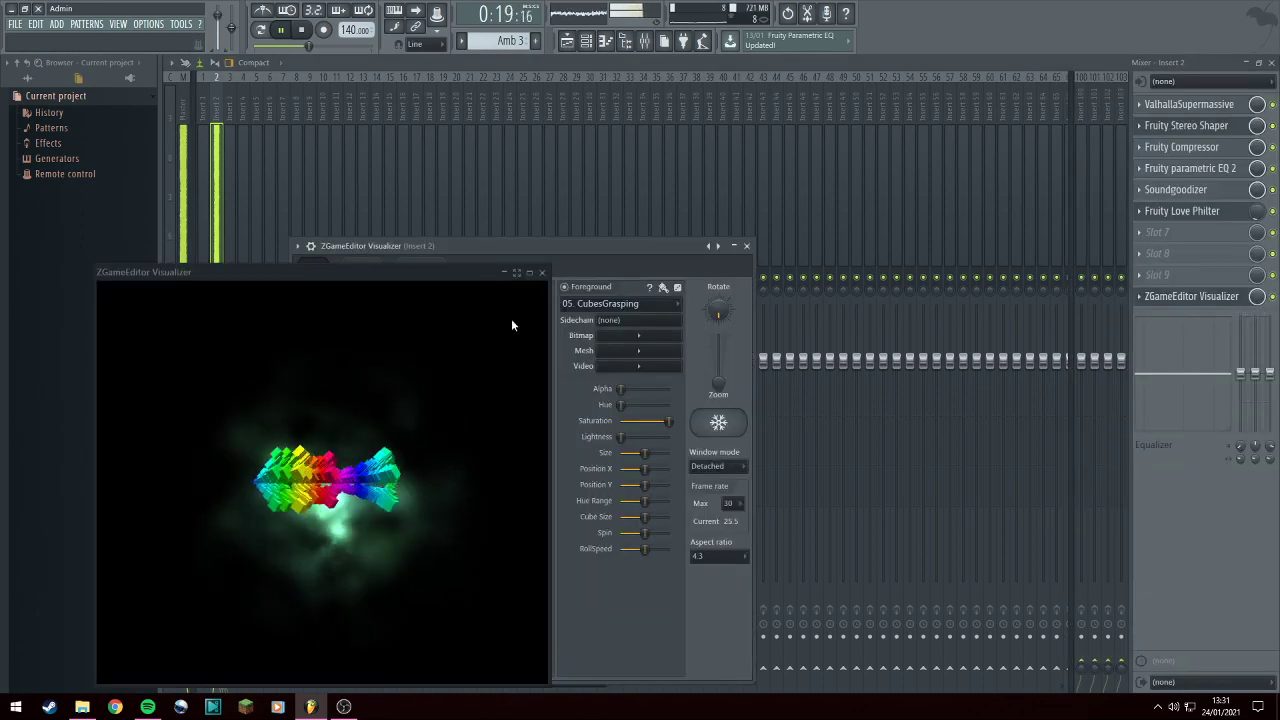
pyautogui.click(644, 302)
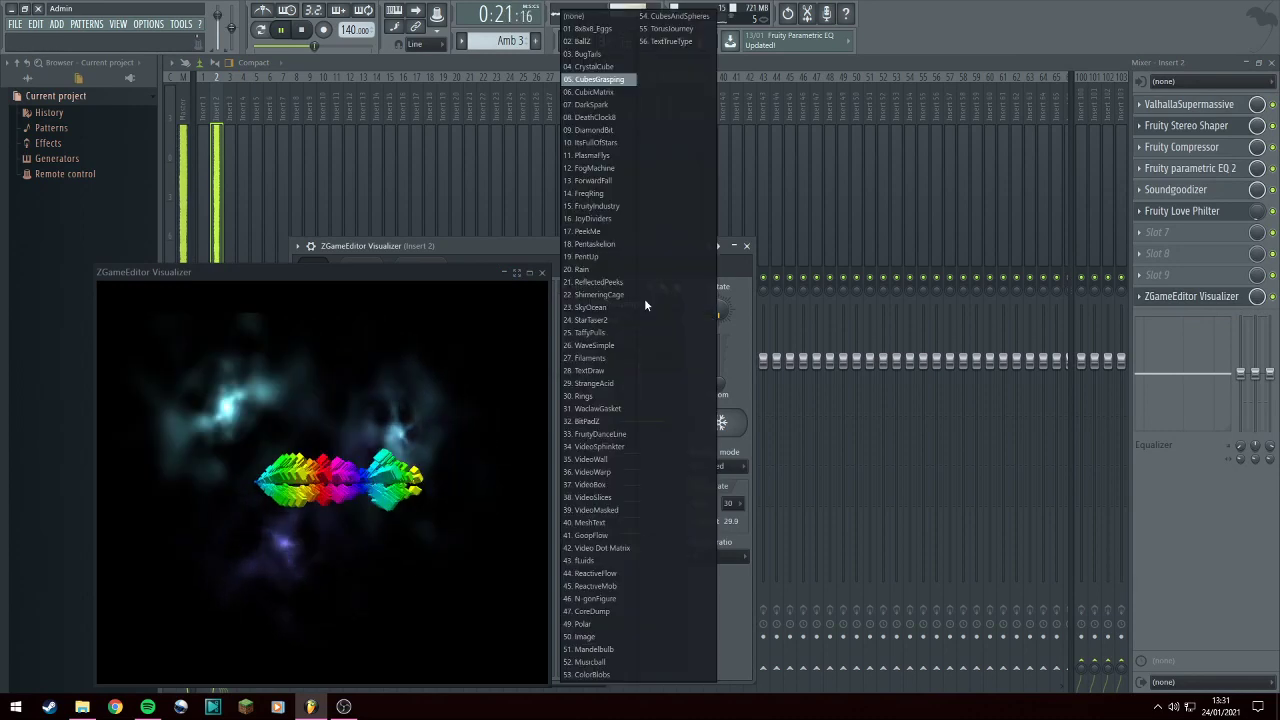
pyautogui.click(625, 307)
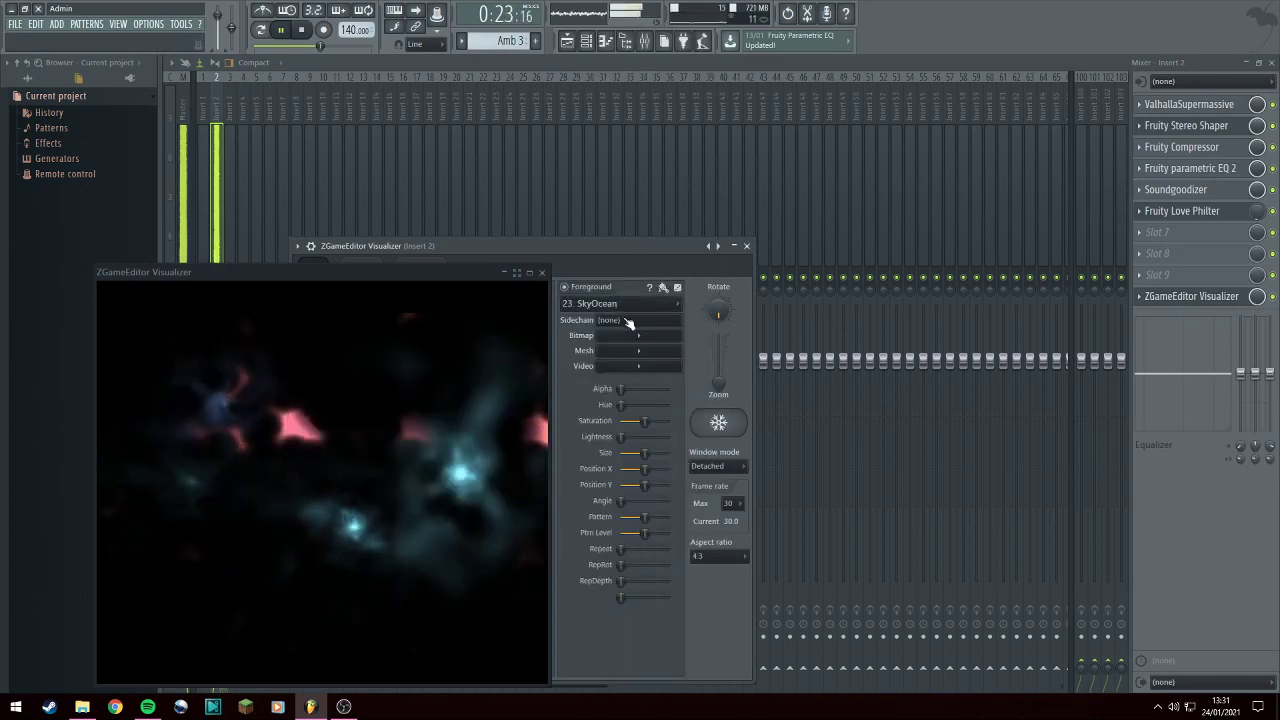
pyautogui.click(620, 308)
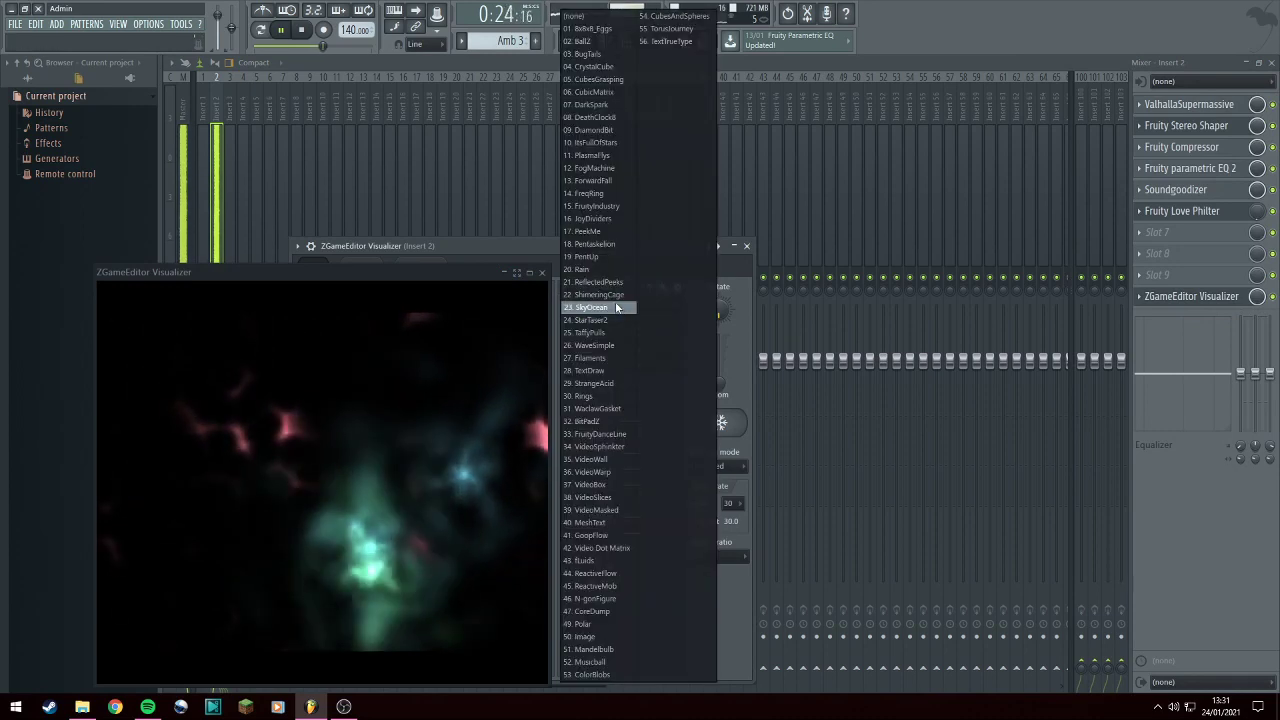
pyautogui.click(598, 41)
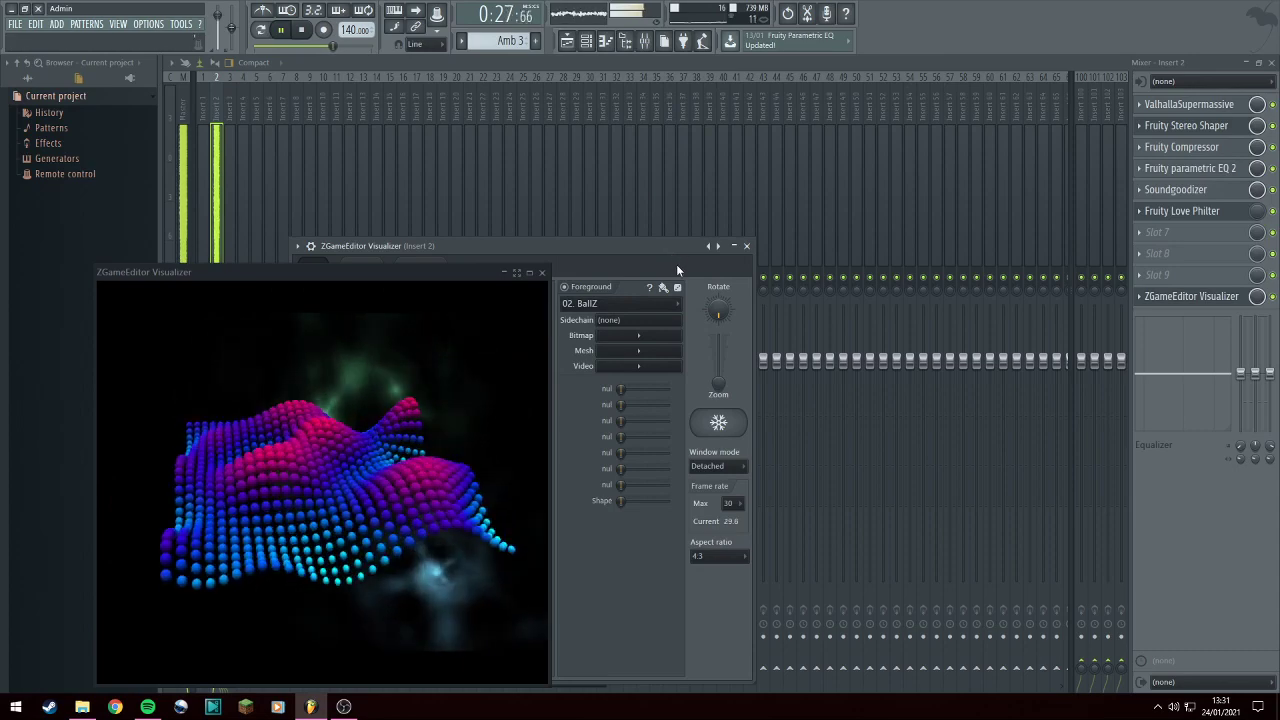
# Replace the visualizer in slot 10 of Insert 2 with Wave Candy and select its Spectrum gradient color 1.
pyautogui.click(1139, 297)
pyautogui.moveTo(1150, 314)
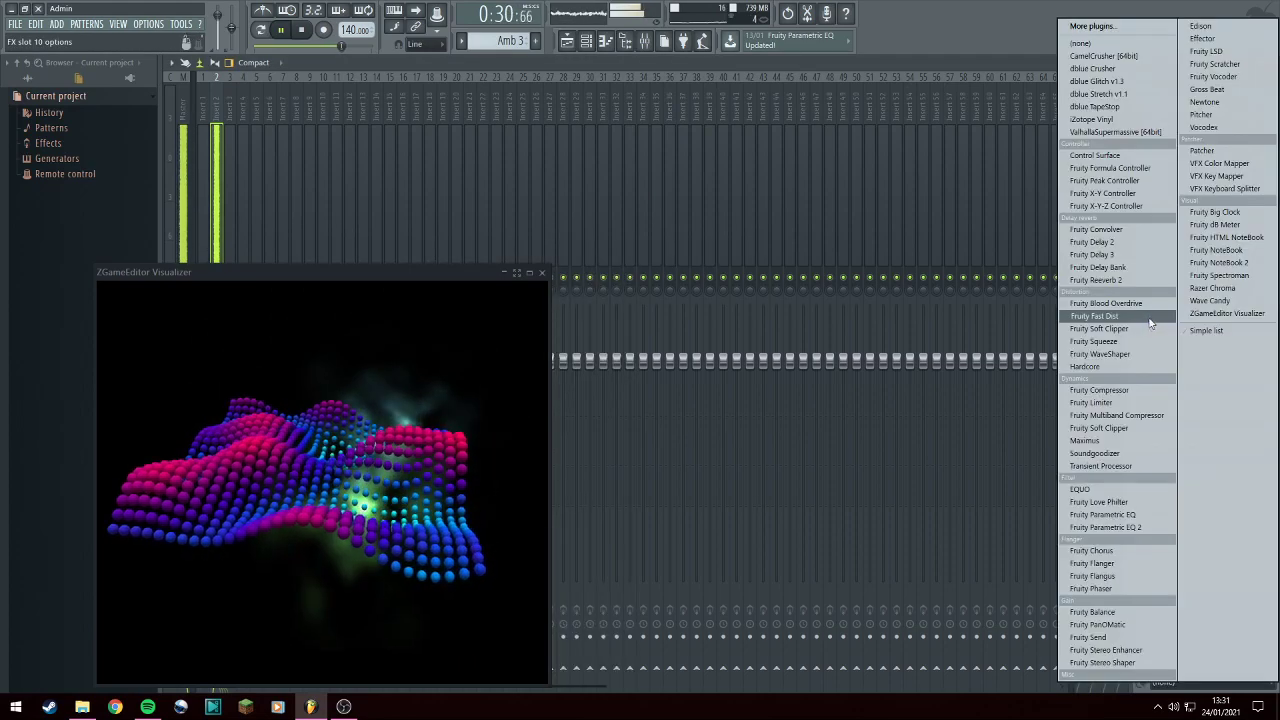
pyautogui.click(1210, 301)
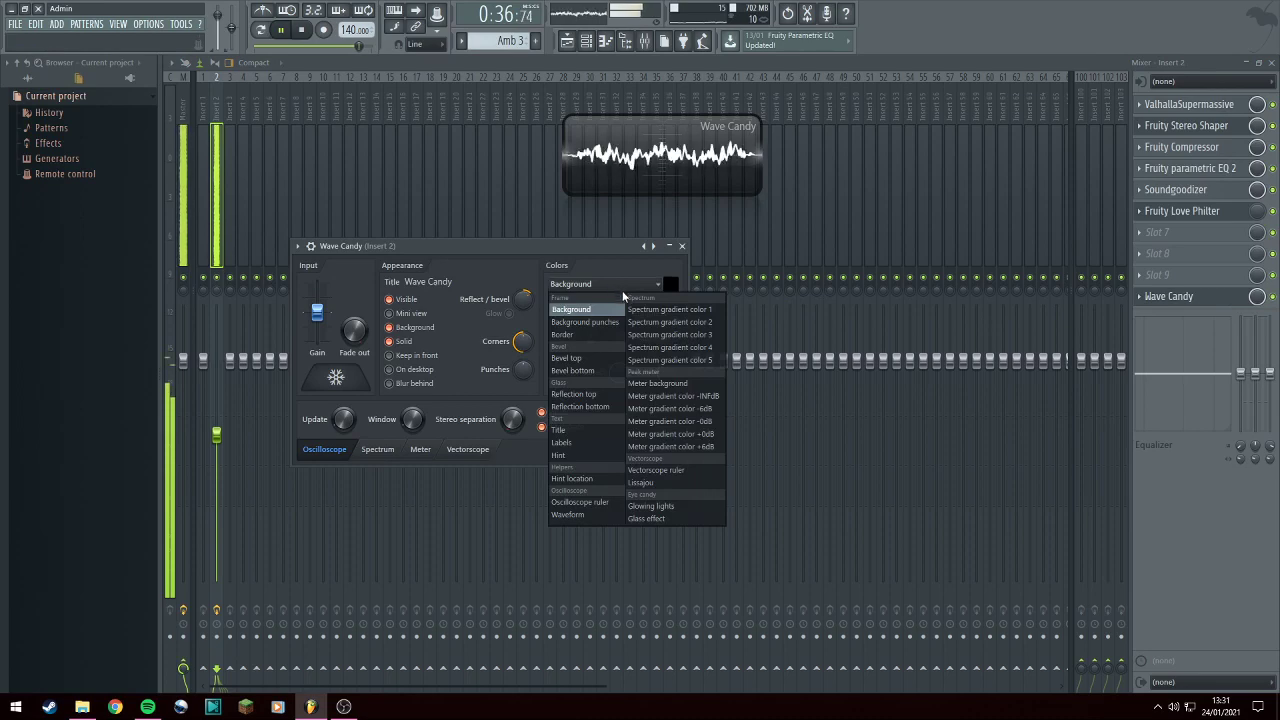
pyautogui.click(662, 309)
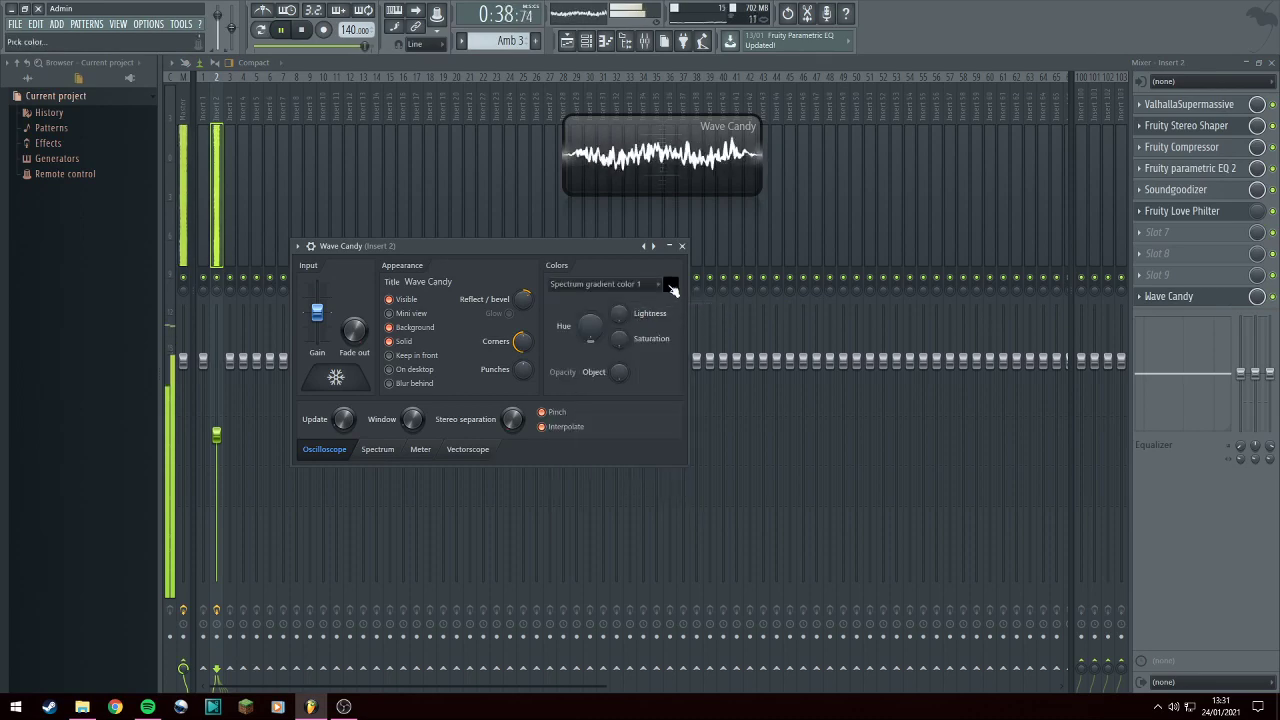
pyautogui.click(670, 284)
pyautogui.click(516, 372)
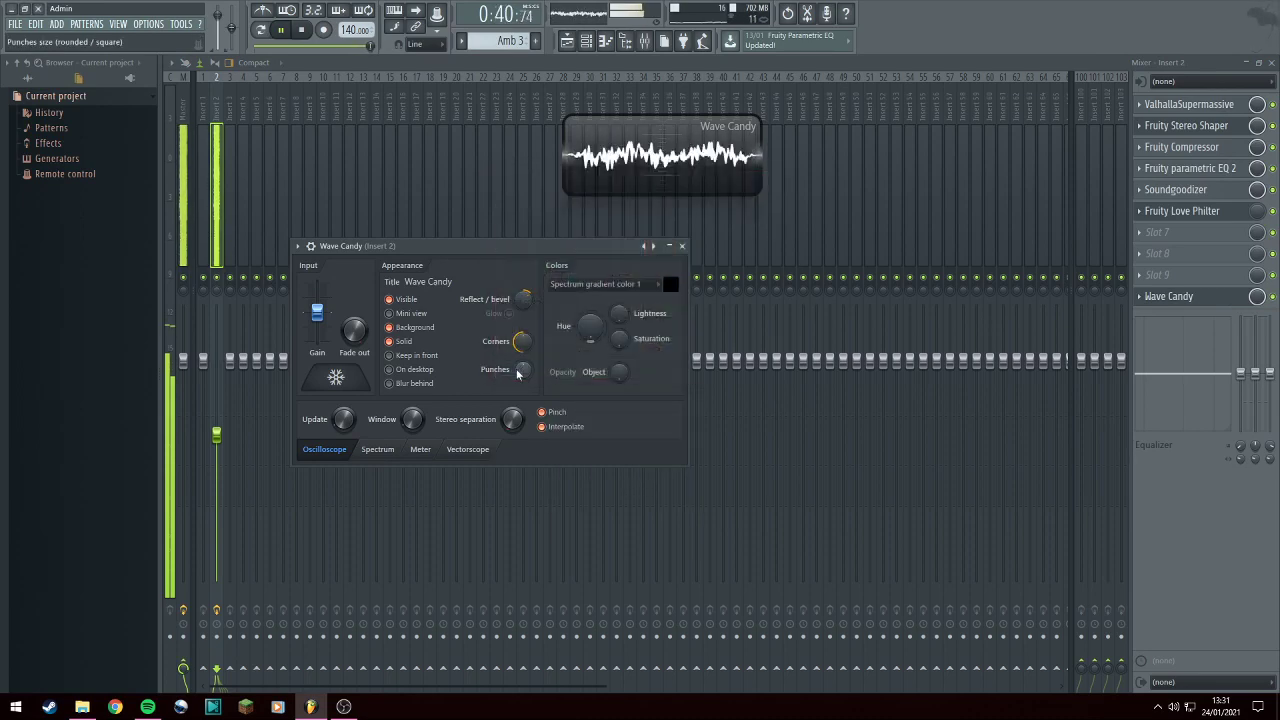
# Try Wave Candy's Blurred meter and Vectorscope presets.
pyautogui.click(297, 246)
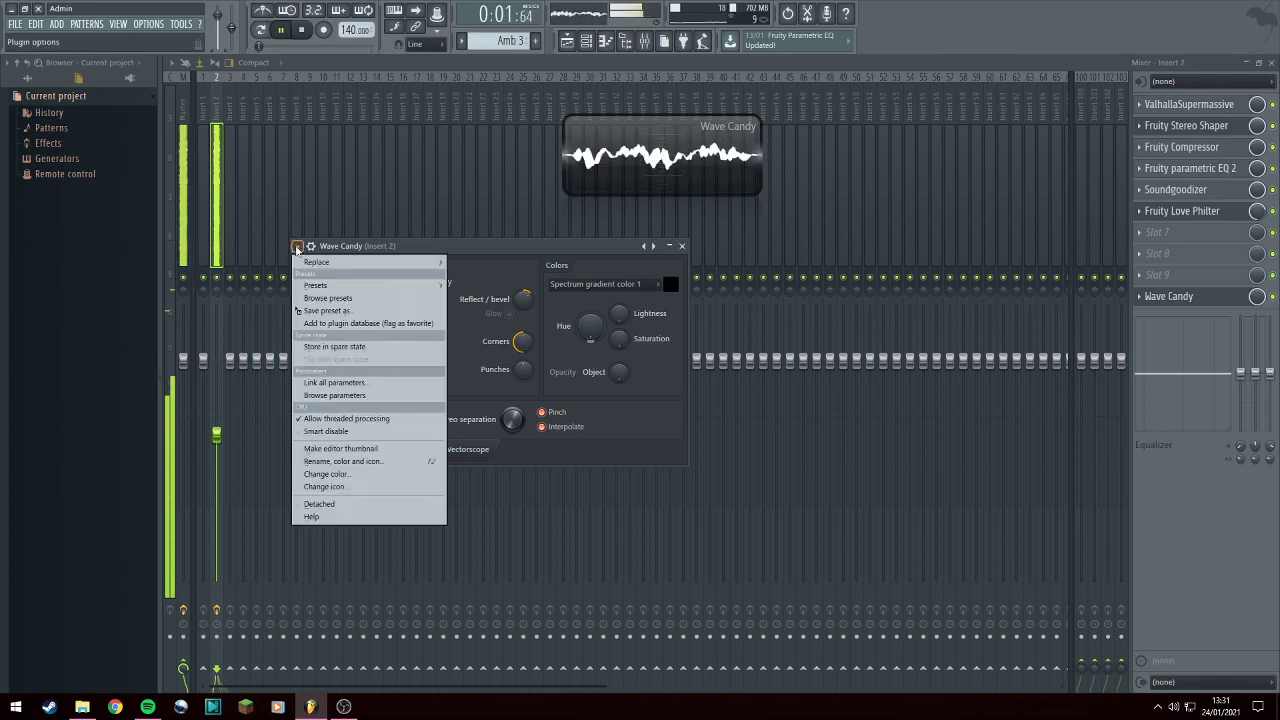
pyautogui.moveTo(400, 285)
pyautogui.click(500, 289)
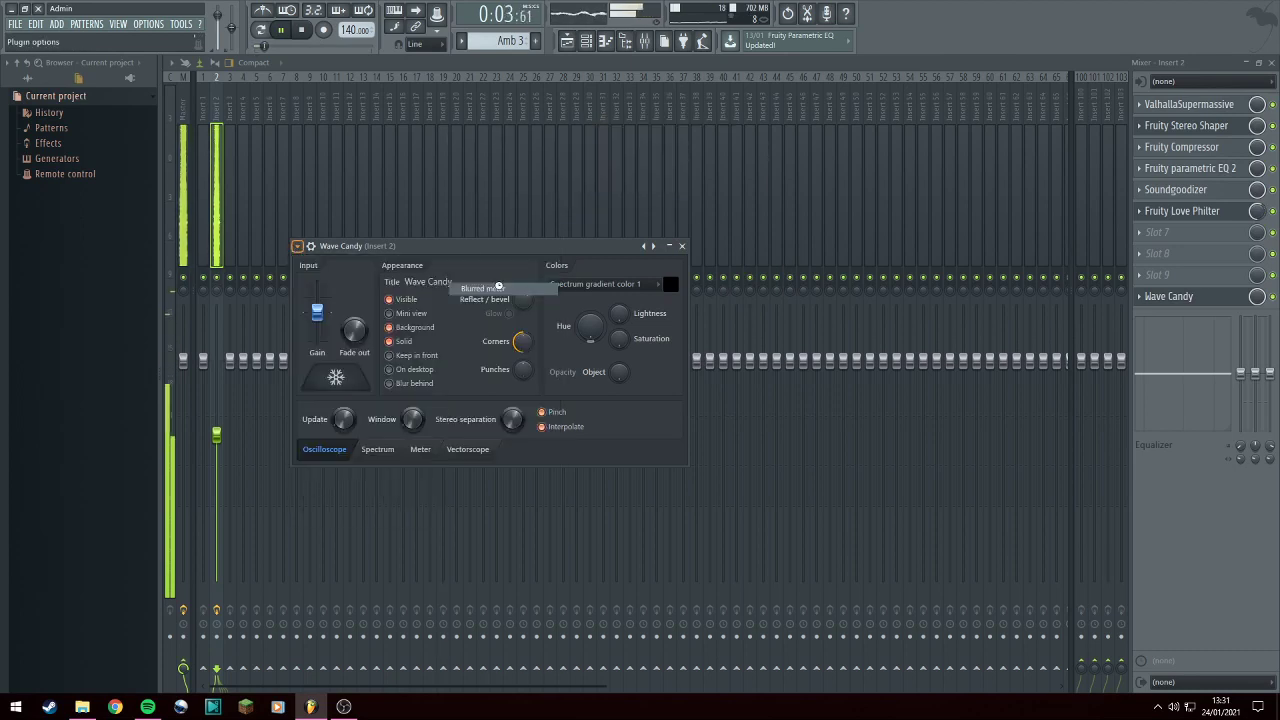
pyautogui.click(297, 247)
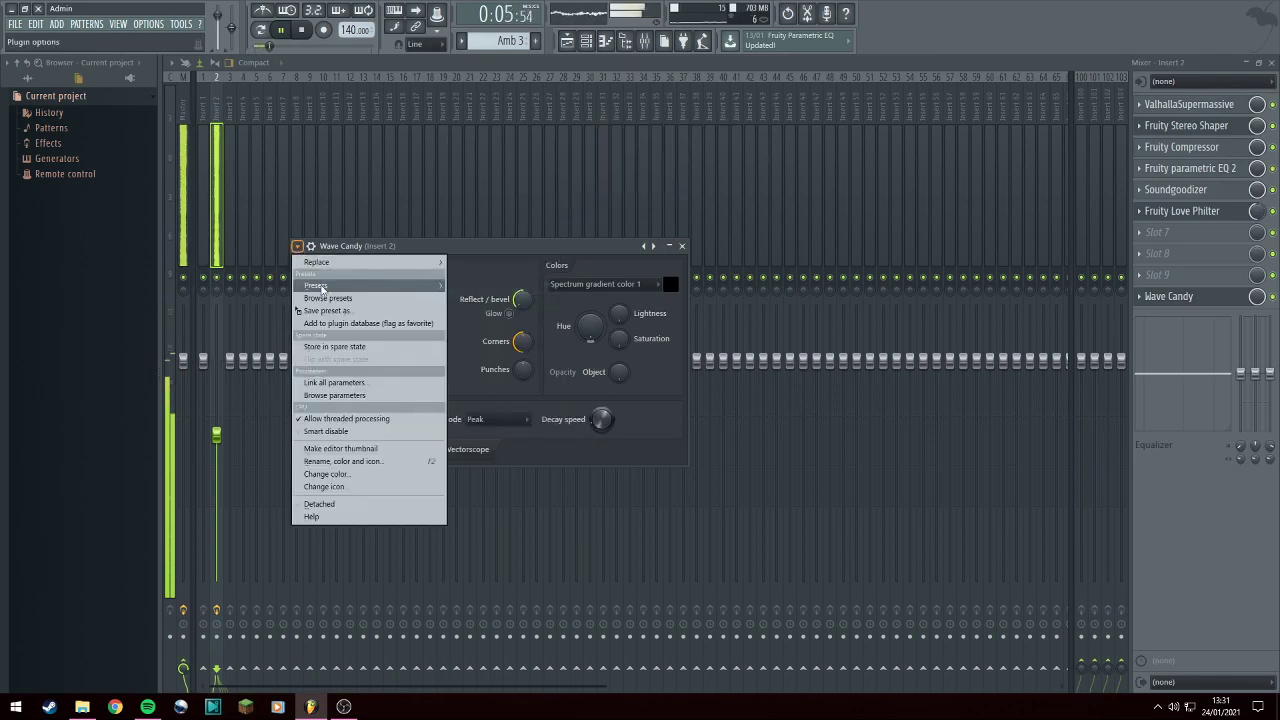
pyautogui.click(400, 288)
pyautogui.click(300, 247)
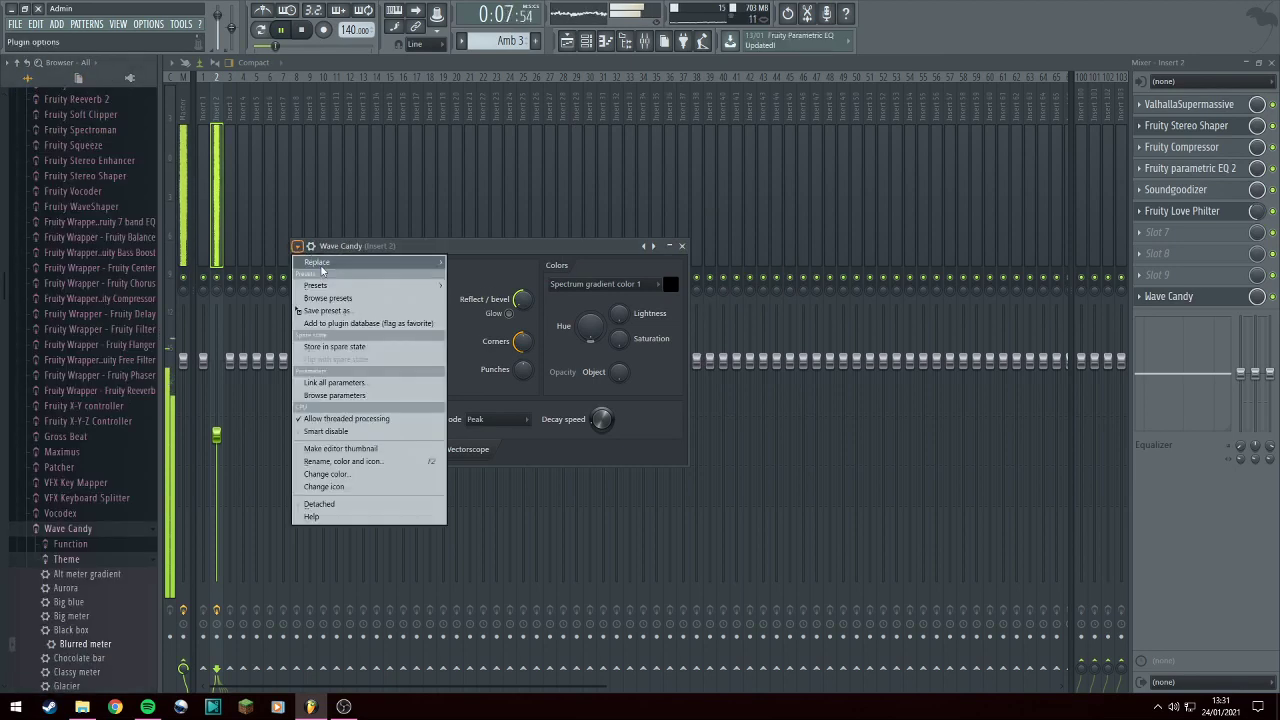
pyautogui.moveTo(400, 285)
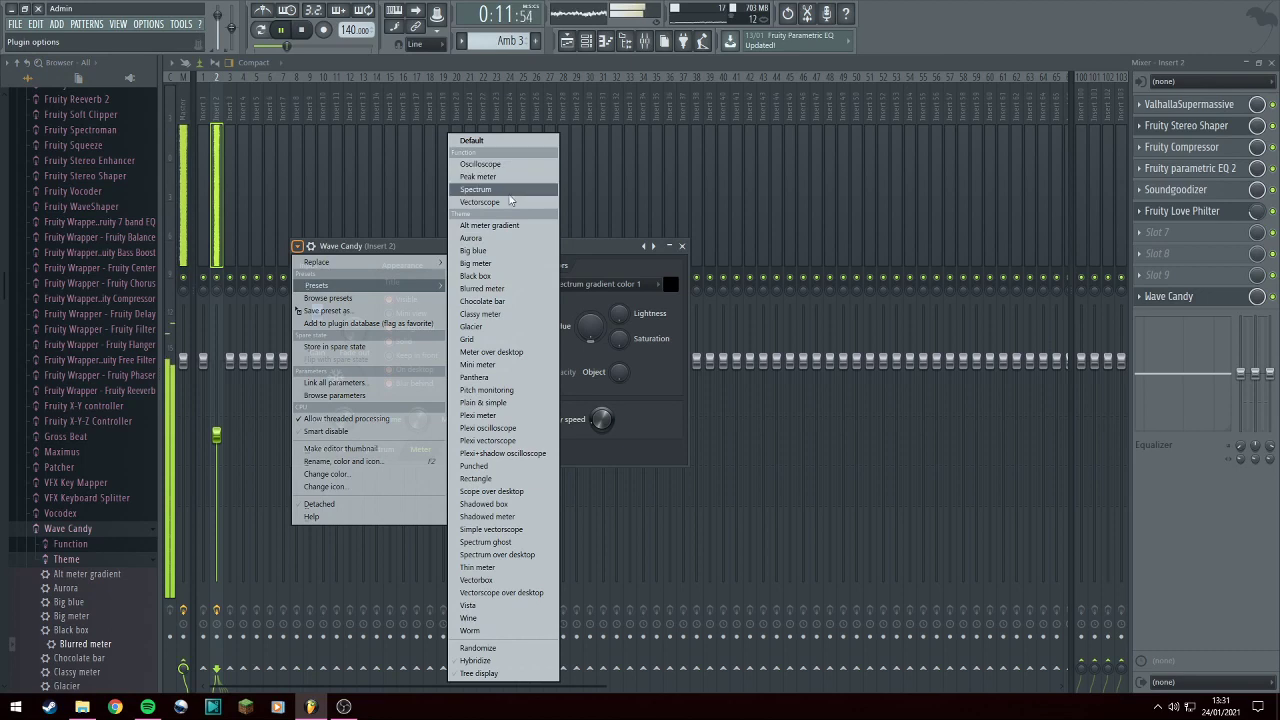
pyautogui.click(480, 202)
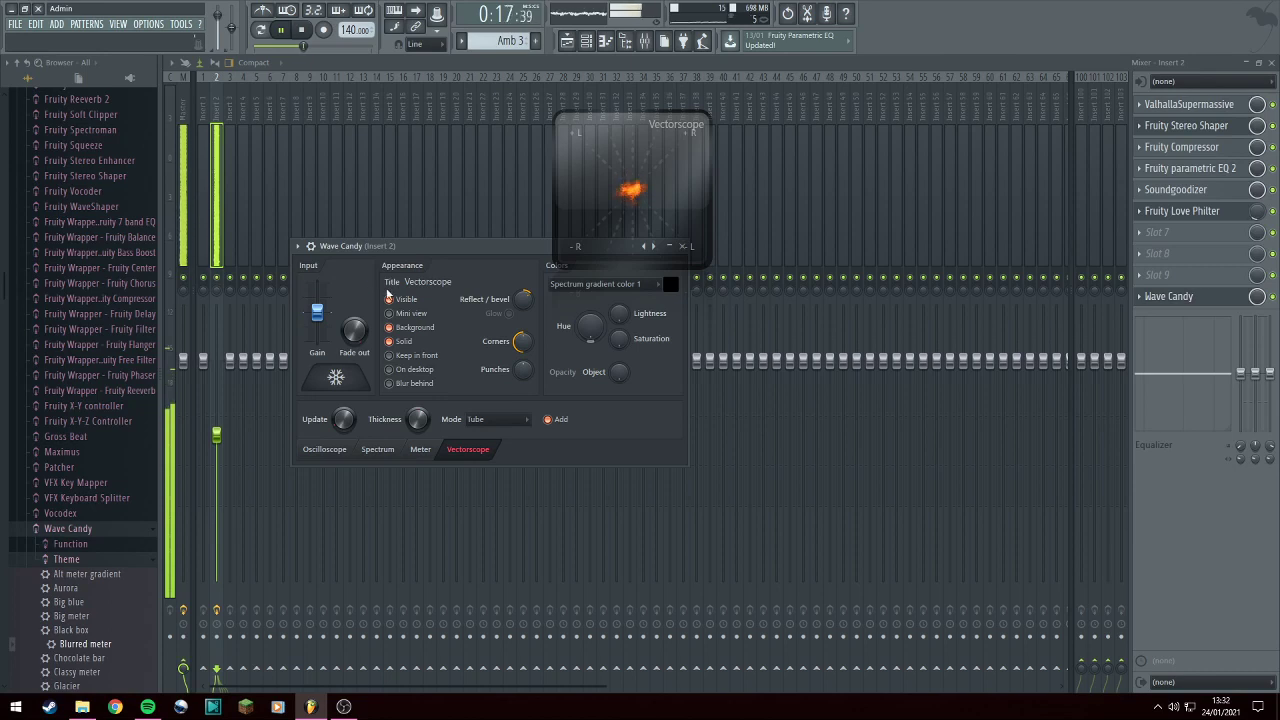
# Load the Pitch monitoring preset in Wave Candy.
pyautogui.click(310, 247)
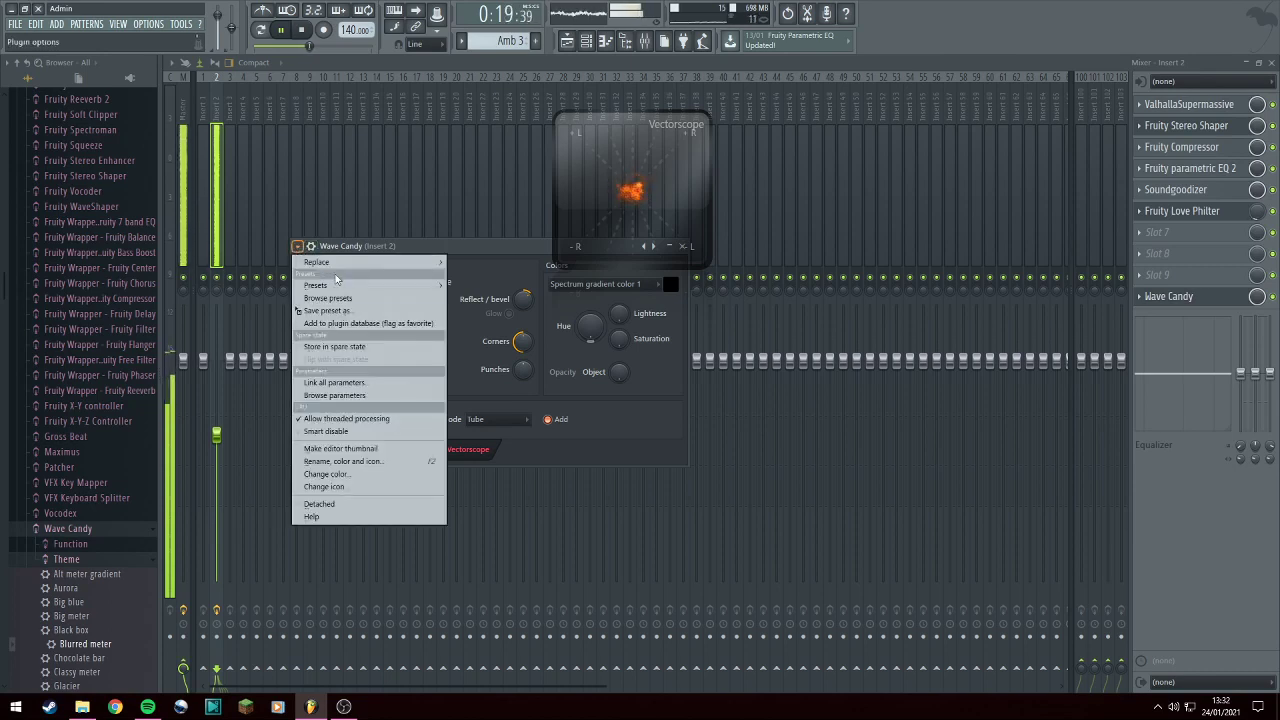
pyautogui.moveTo(330, 285)
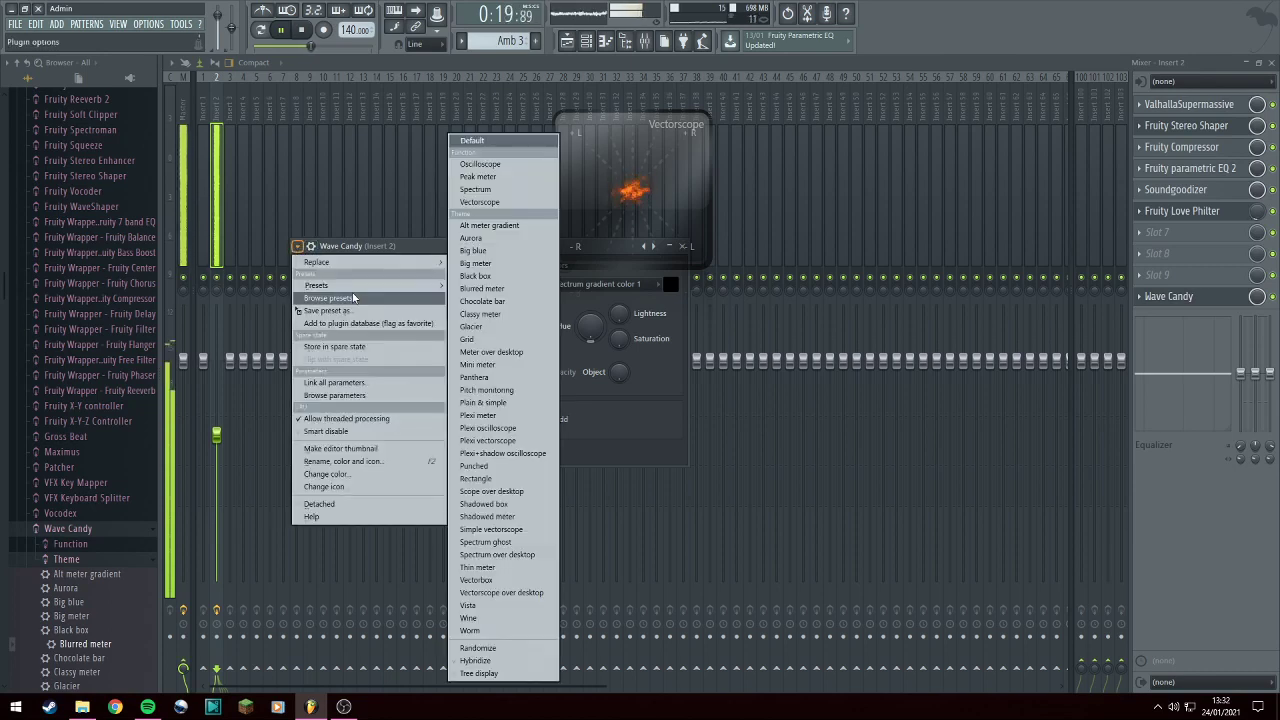
pyautogui.click(509, 390)
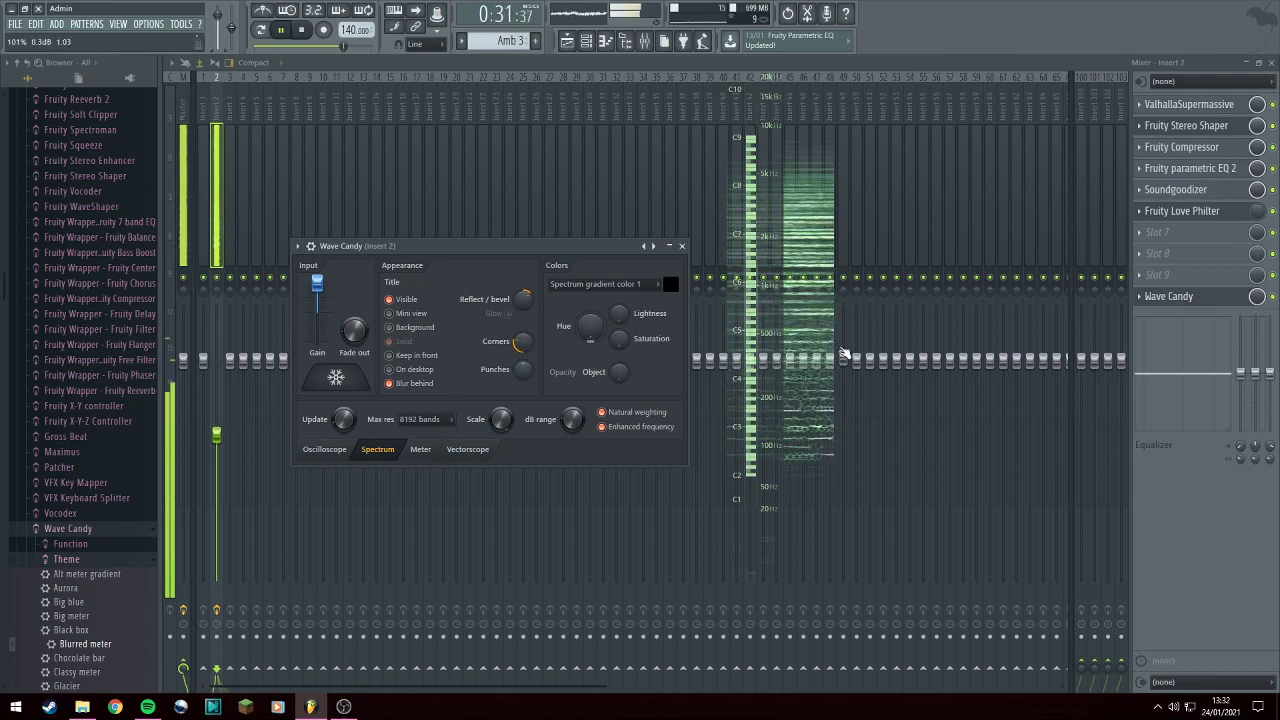
# Try to reposition the Wave Candy pitch display over the mixer.
pyautogui.moveTo(744, 383); pyautogui.dragTo(744, 331)
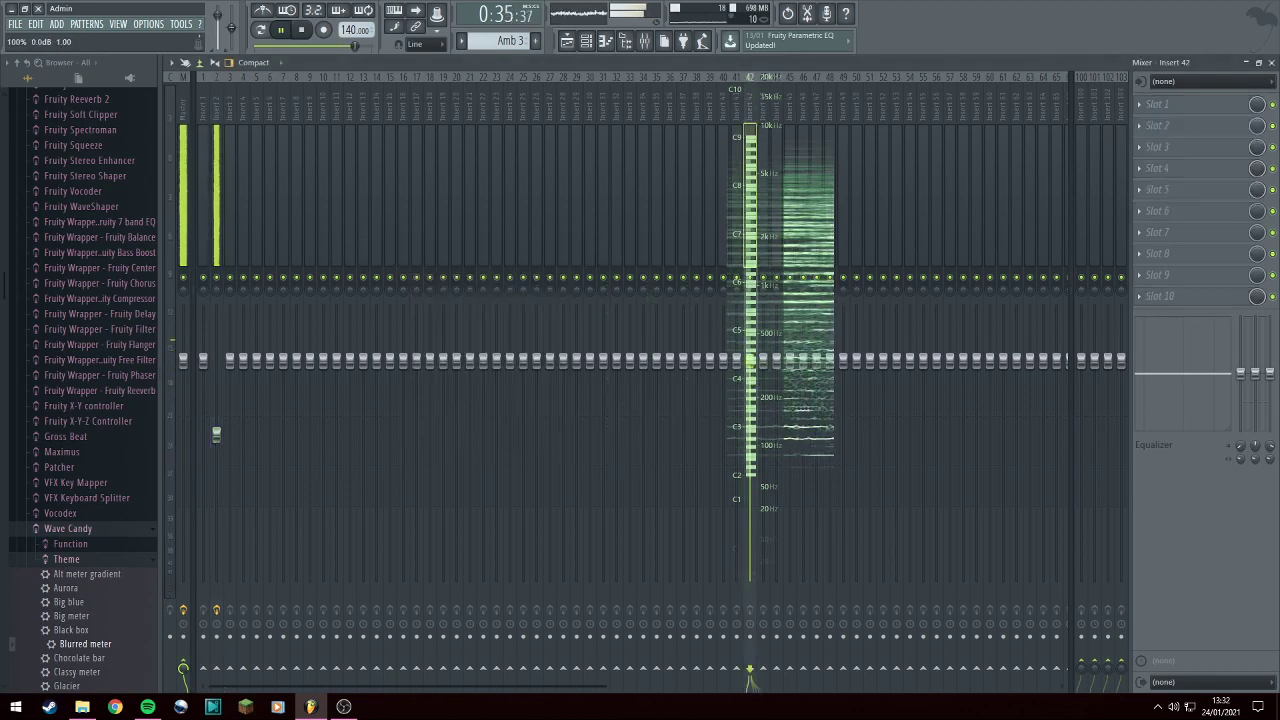
pyautogui.rightClick(751, 362)
pyautogui.click(769, 369)
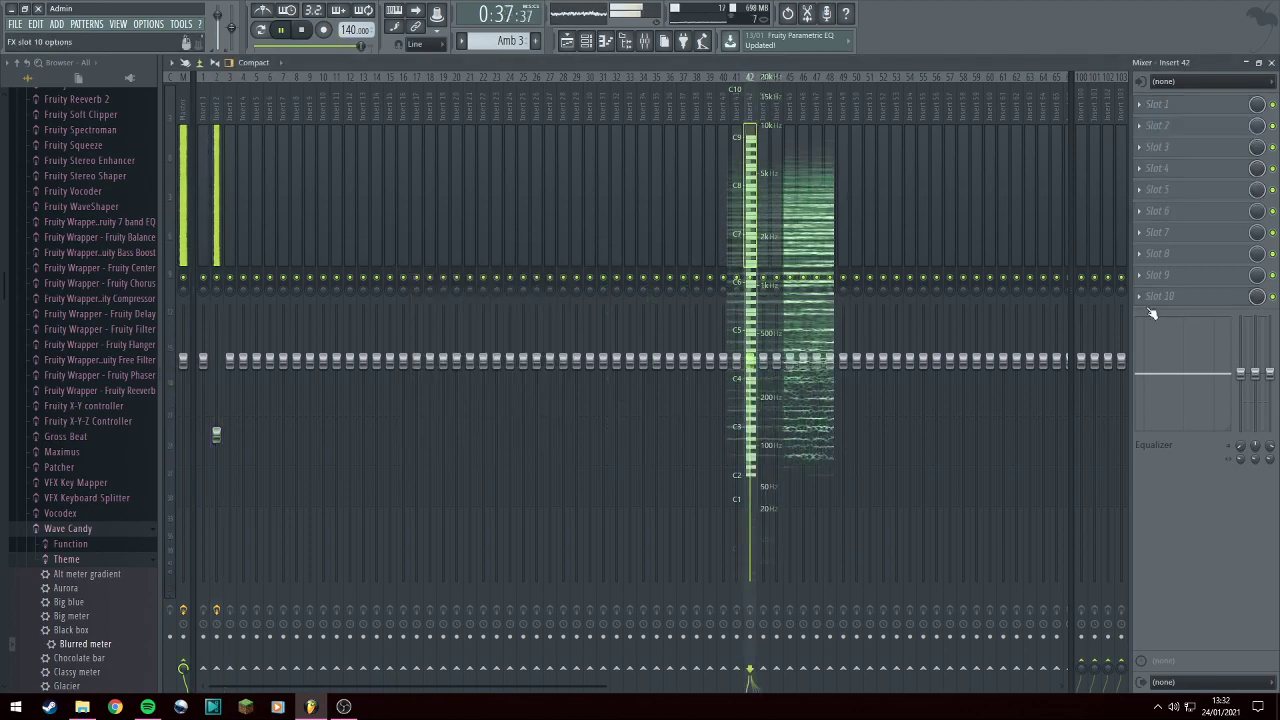
# Select Insert 2 and load the Glacier preset in its Wave Candy visualizer.
pyautogui.click(215, 74)
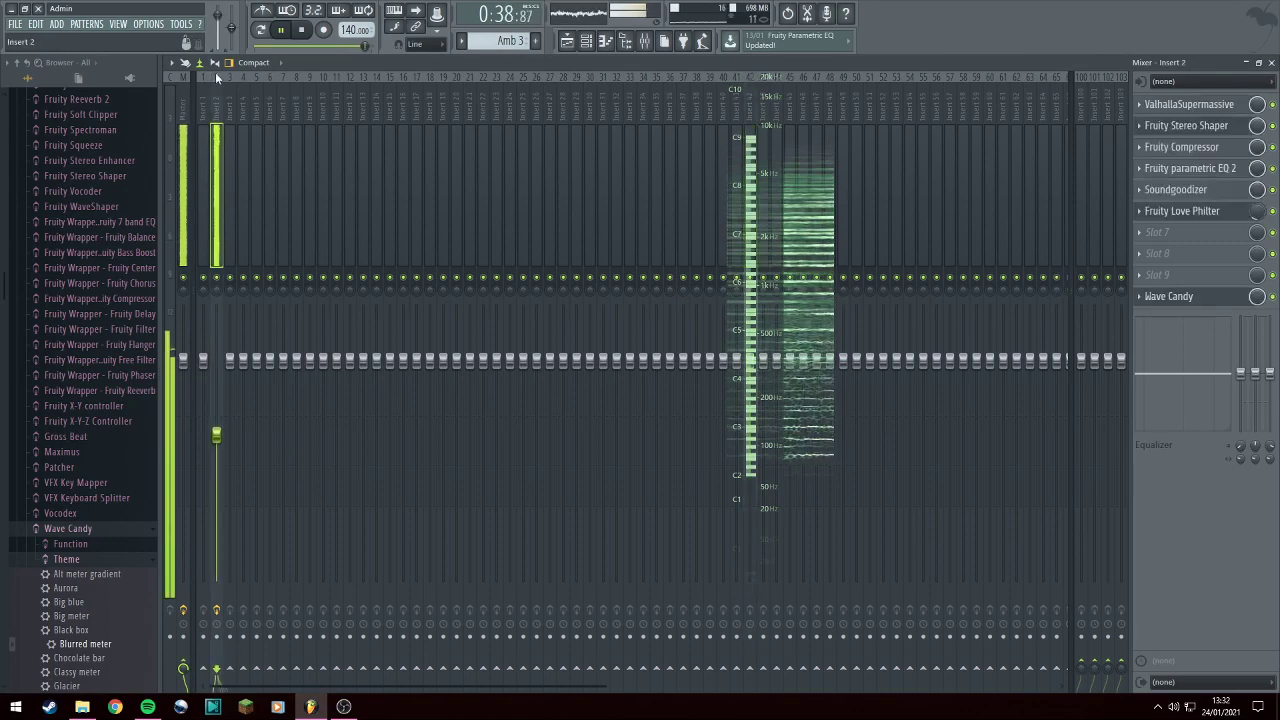
pyautogui.click(1203, 298)
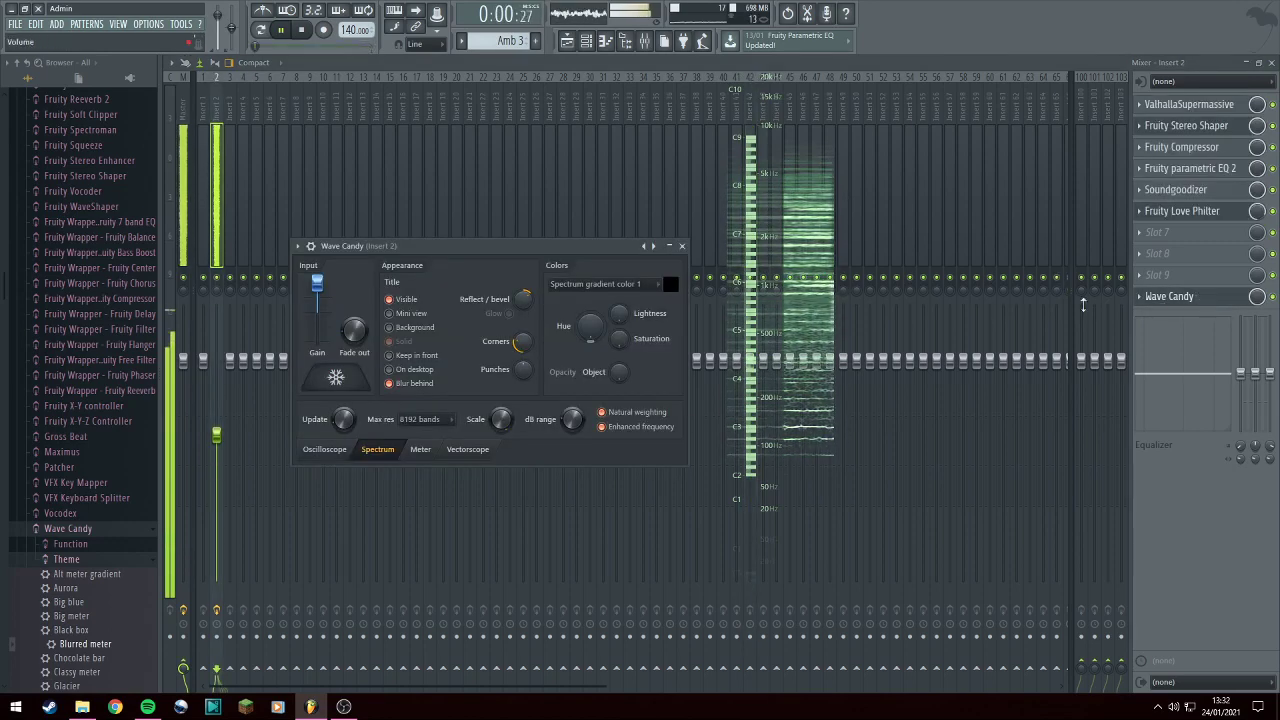
pyautogui.click(298, 247)
pyautogui.moveTo(340, 285)
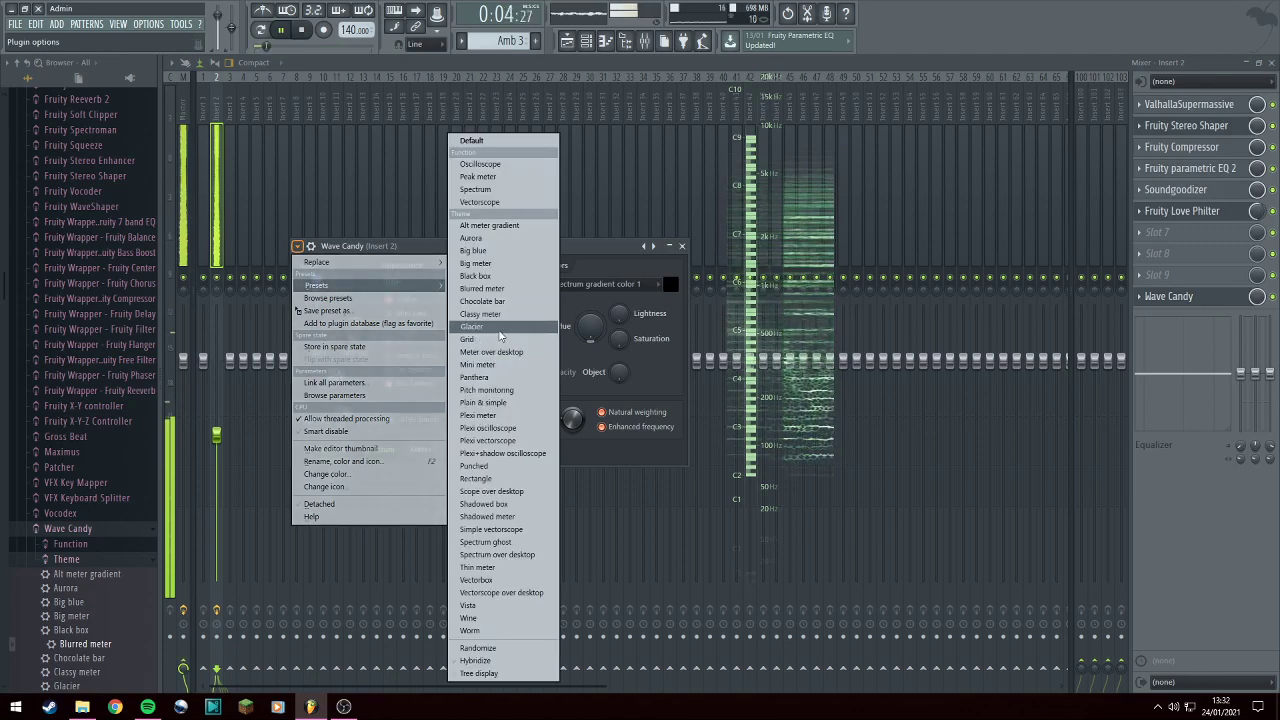
pyautogui.click(495, 328)
pyautogui.moveTo(445, 251); pyautogui.dragTo(470, 265)
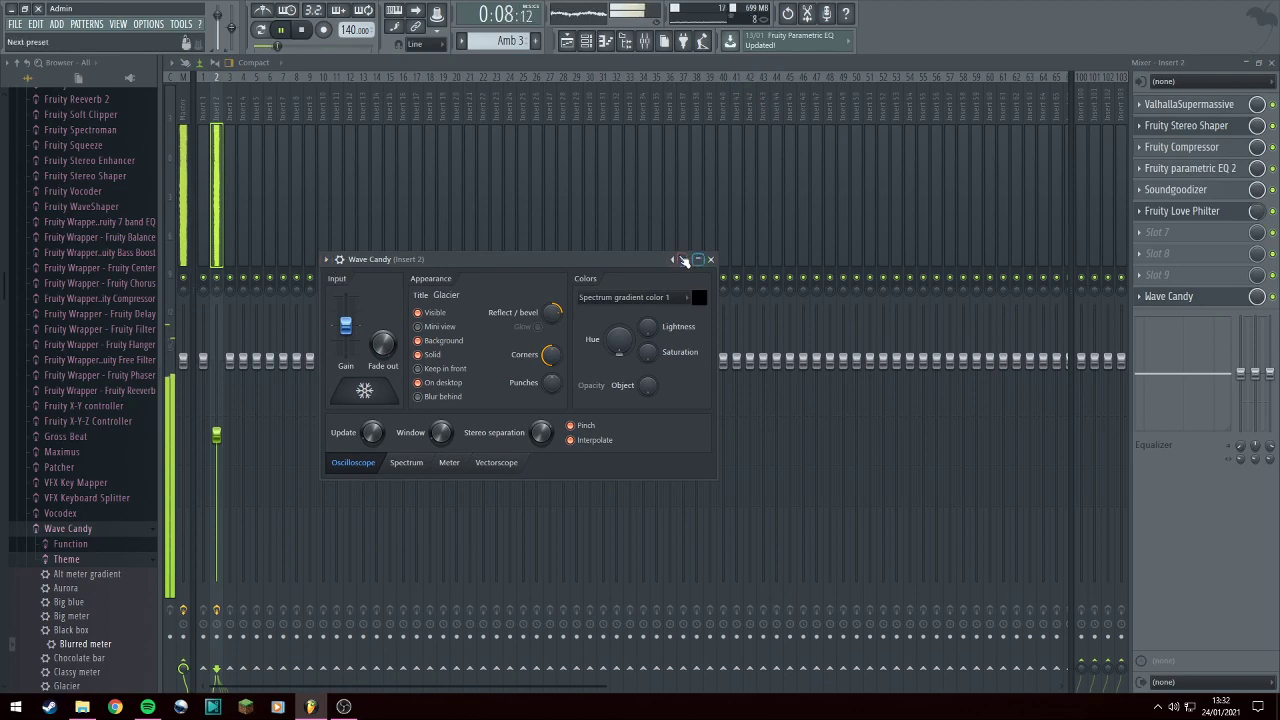
# Try Wave Candy's following presets, including Meter over desktop, Mini meter and Pitch monitoring.
pyautogui.click(683, 259)
pyautogui.click(683, 260)
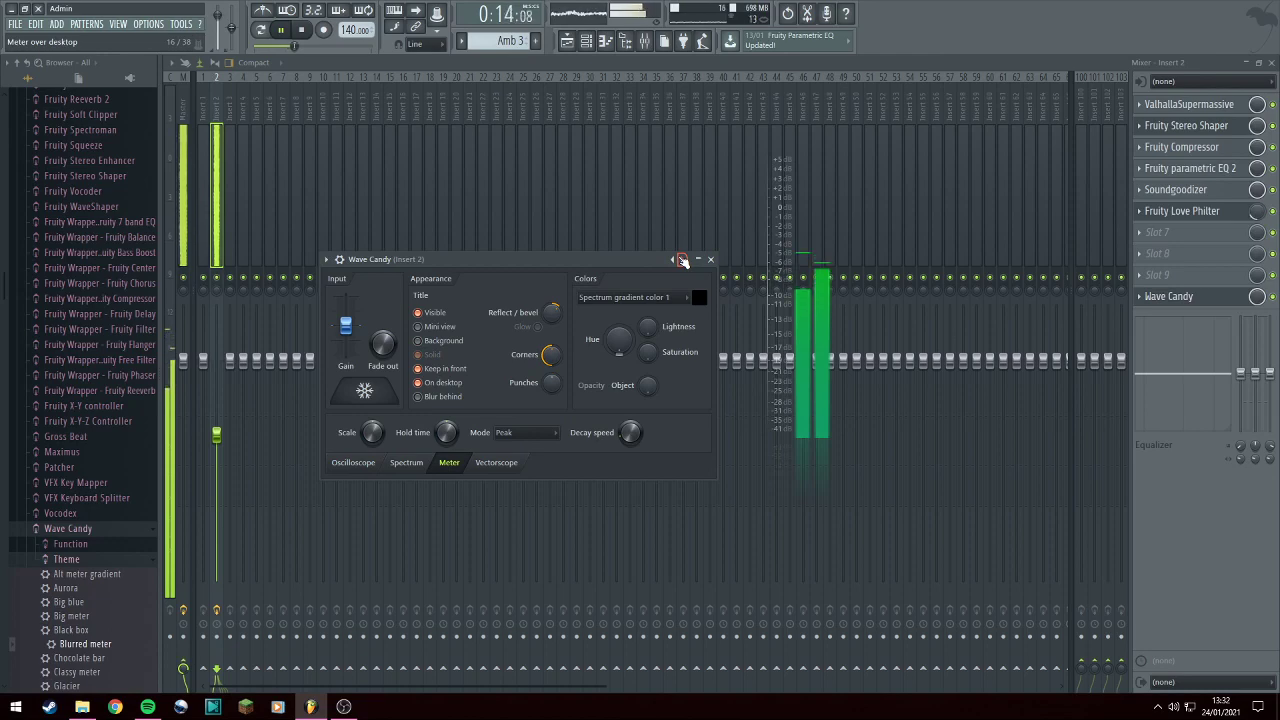
pyautogui.click(683, 260)
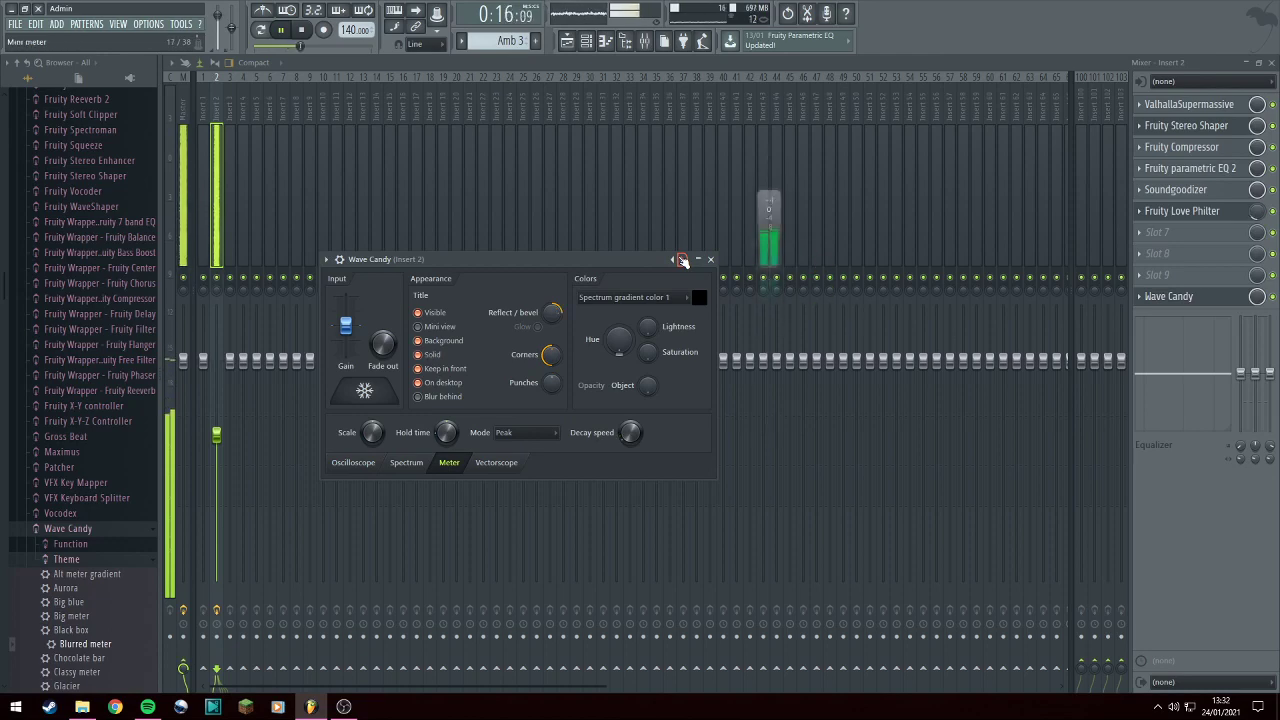
pyautogui.click(683, 260)
pyautogui.click(683, 260)
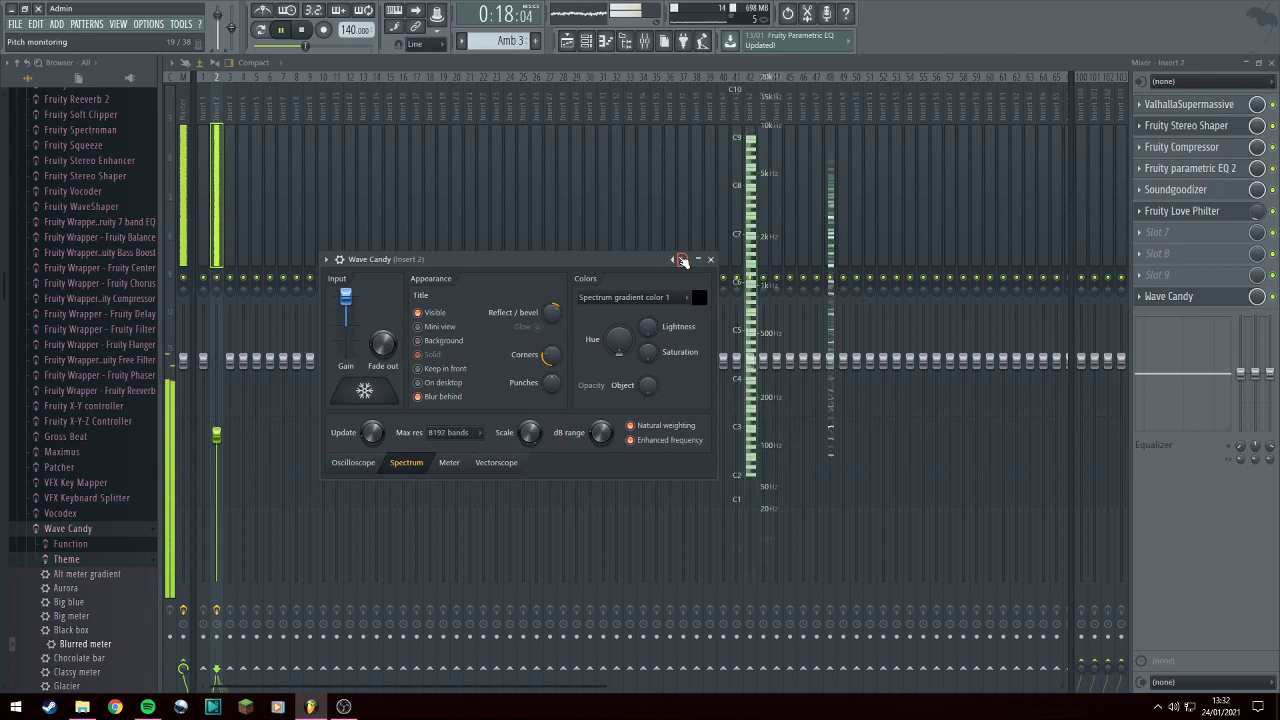
pyautogui.click(683, 260)
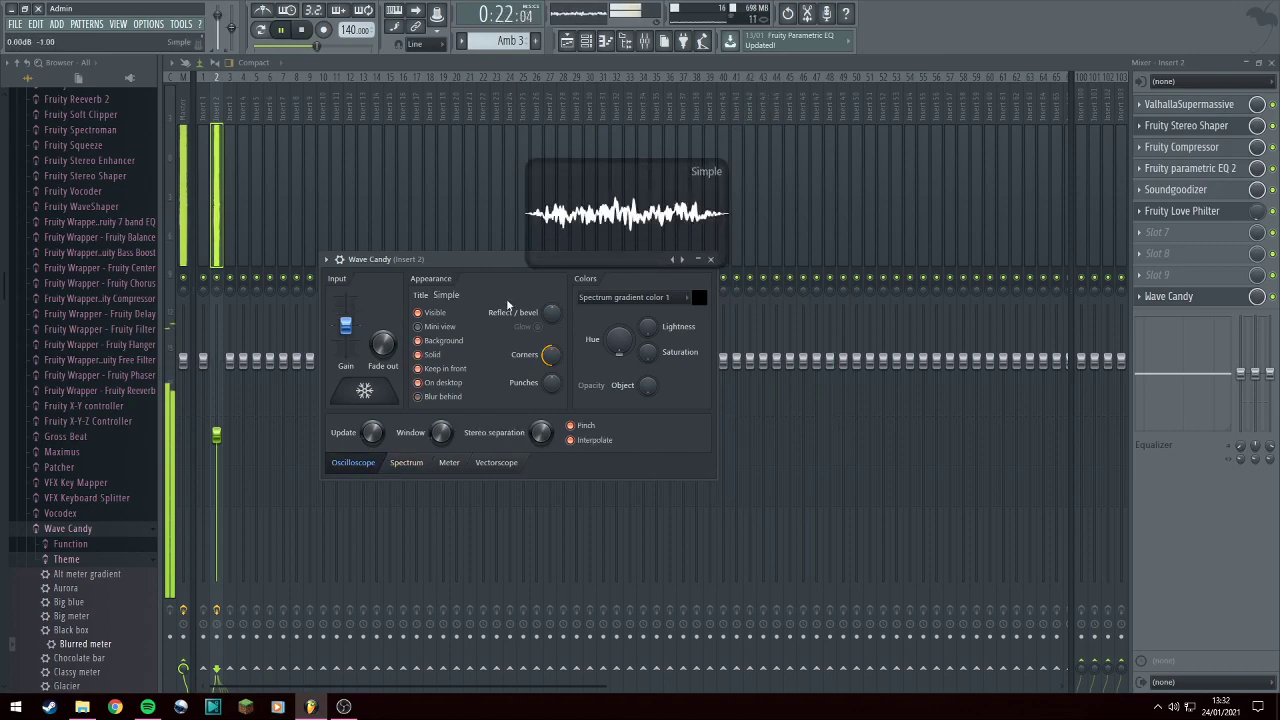
# Move the Wave Candy window clear of the display and try the presets up to Shadowed box, including Plexi vectorscope, Punched and Rectangle.
pyautogui.moveTo(685, 263); pyautogui.dragTo(687, 322)
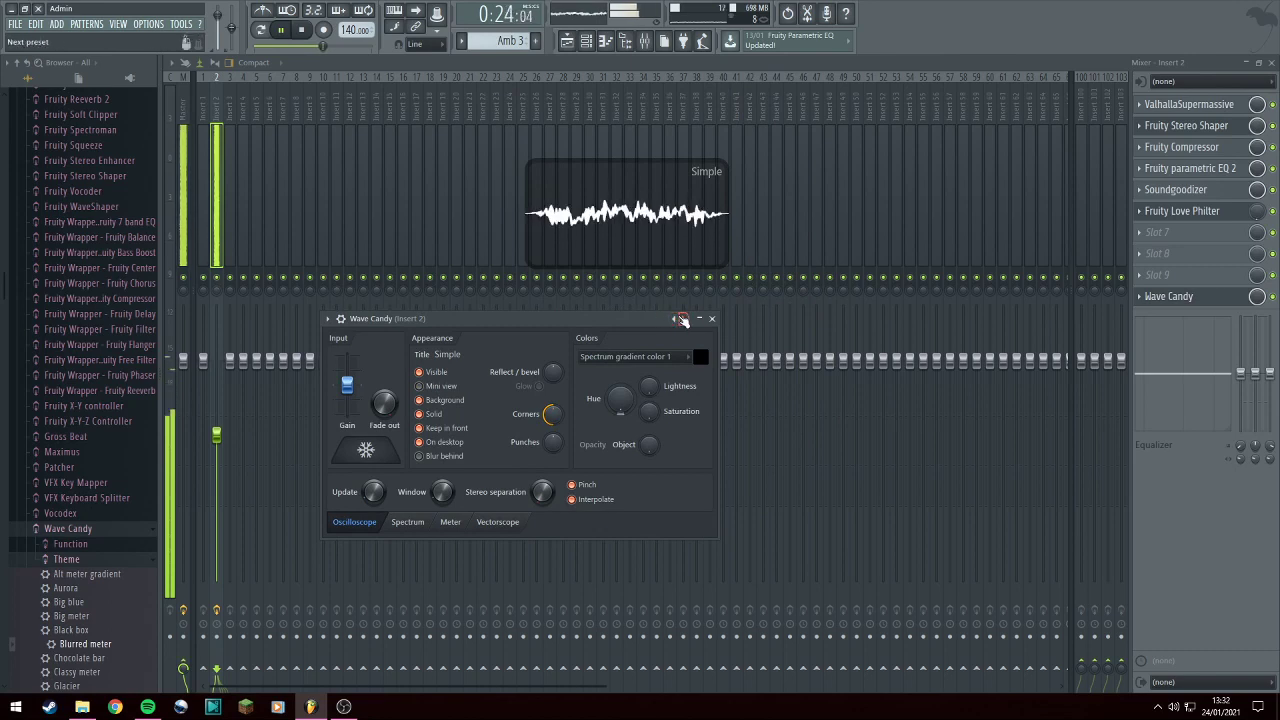
pyautogui.click(683, 318)
pyautogui.click(683, 318)
pyautogui.click(684, 318)
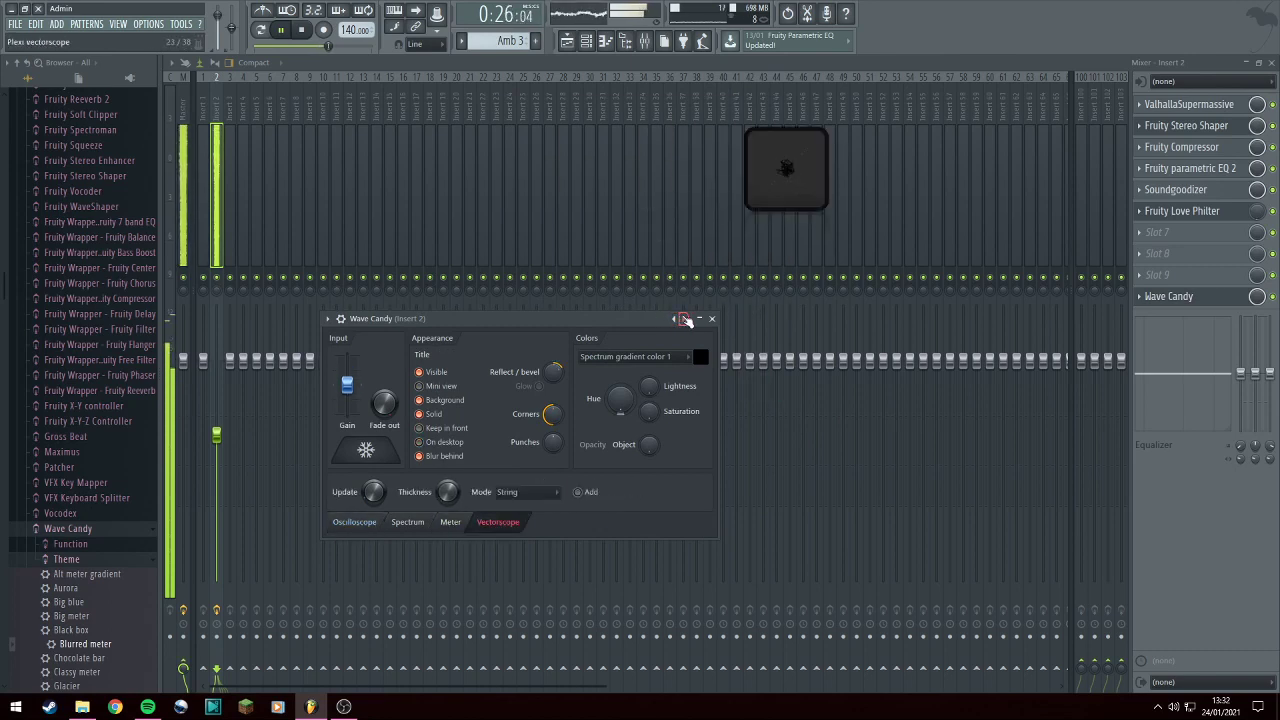
pyautogui.click(684, 318)
pyautogui.click(684, 318)
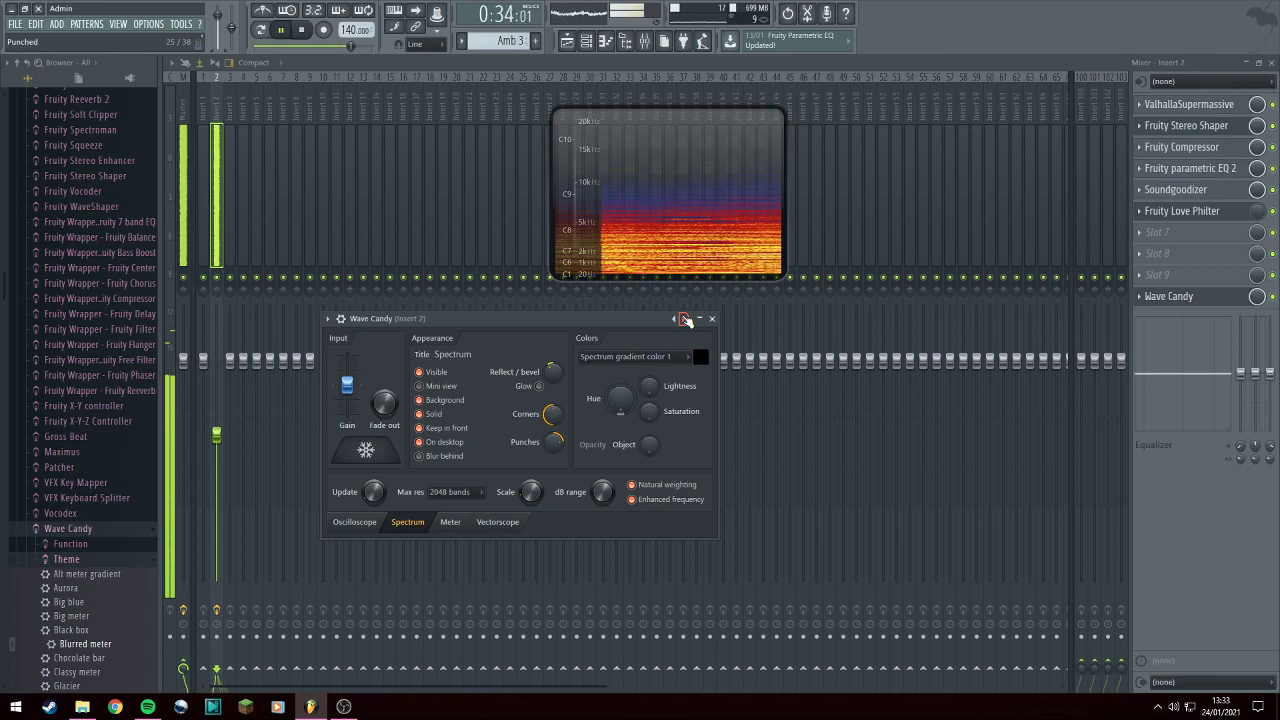
pyautogui.click(686, 320)
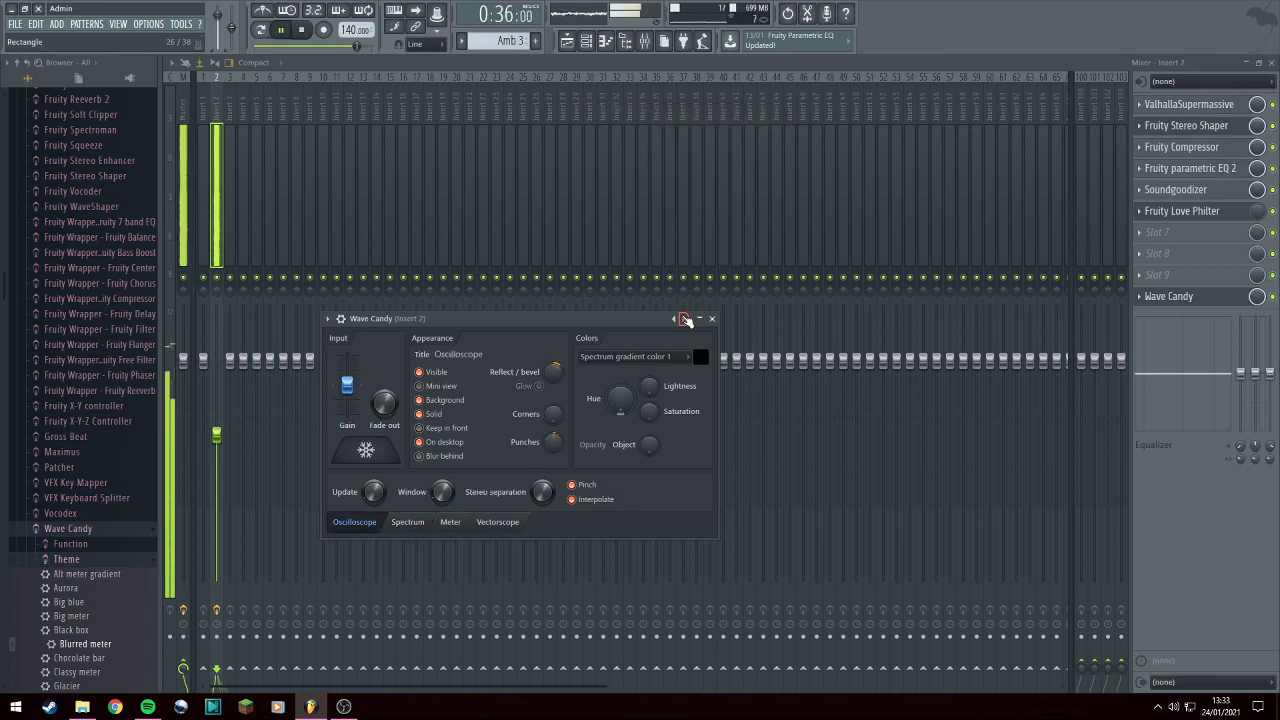
pyautogui.click(686, 320)
pyautogui.click(686, 320)
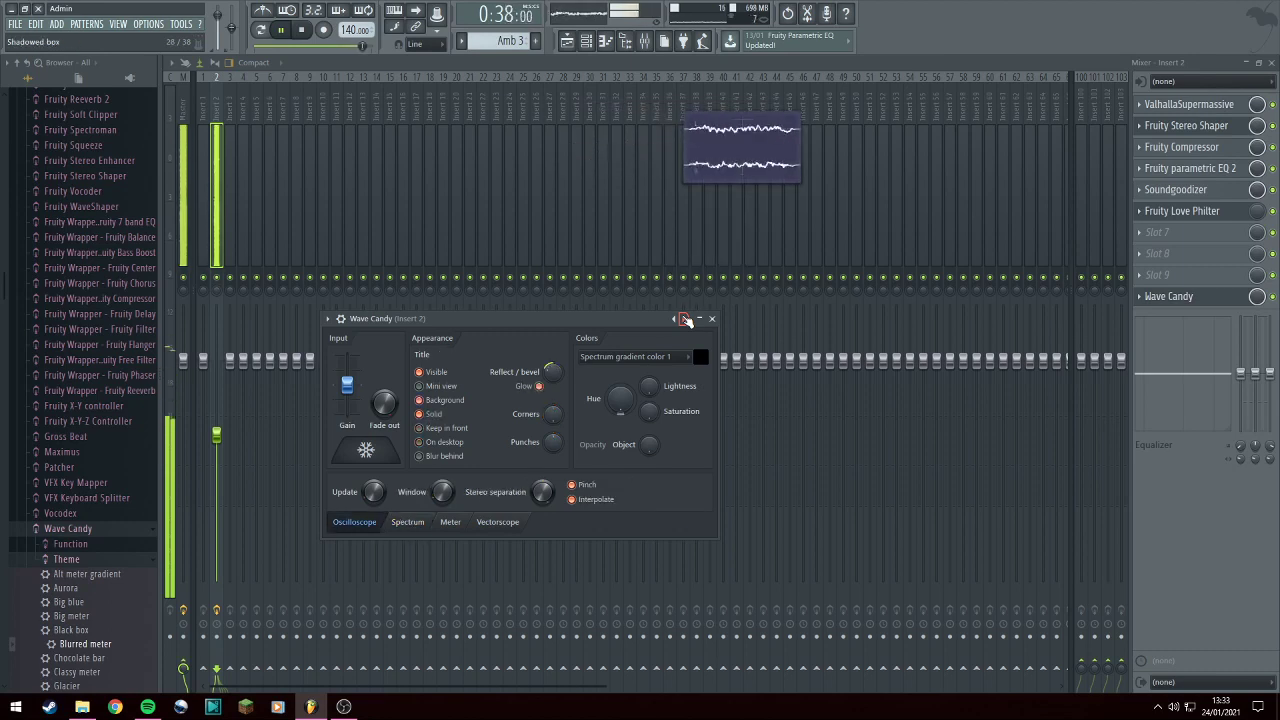
# Try the remaining Wave Candy presets from Shadowed box through Vectorbox to Wine.
pyautogui.click(686, 320)
pyautogui.click(686, 320)
pyautogui.click(686, 320)
pyautogui.click(686, 320)
pyautogui.click(686, 320)
pyautogui.click(686, 320)
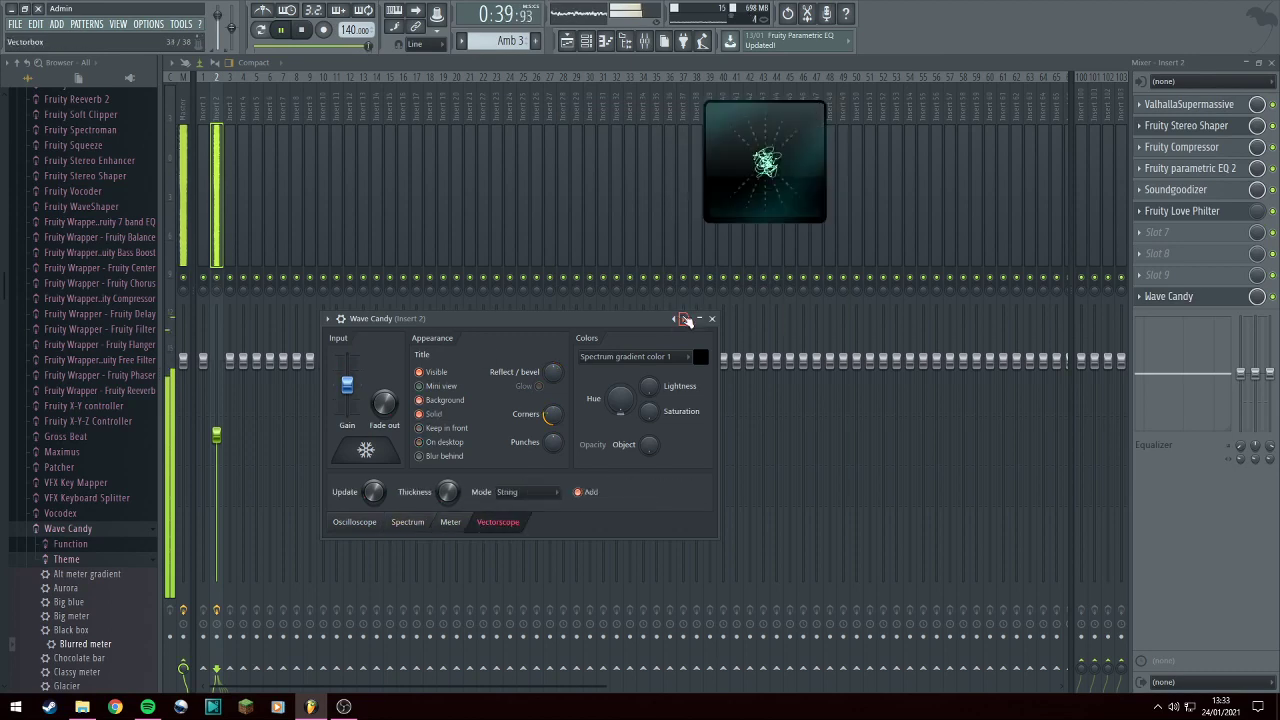
pyautogui.click(686, 320)
pyautogui.click(686, 320)
pyautogui.click(686, 320)
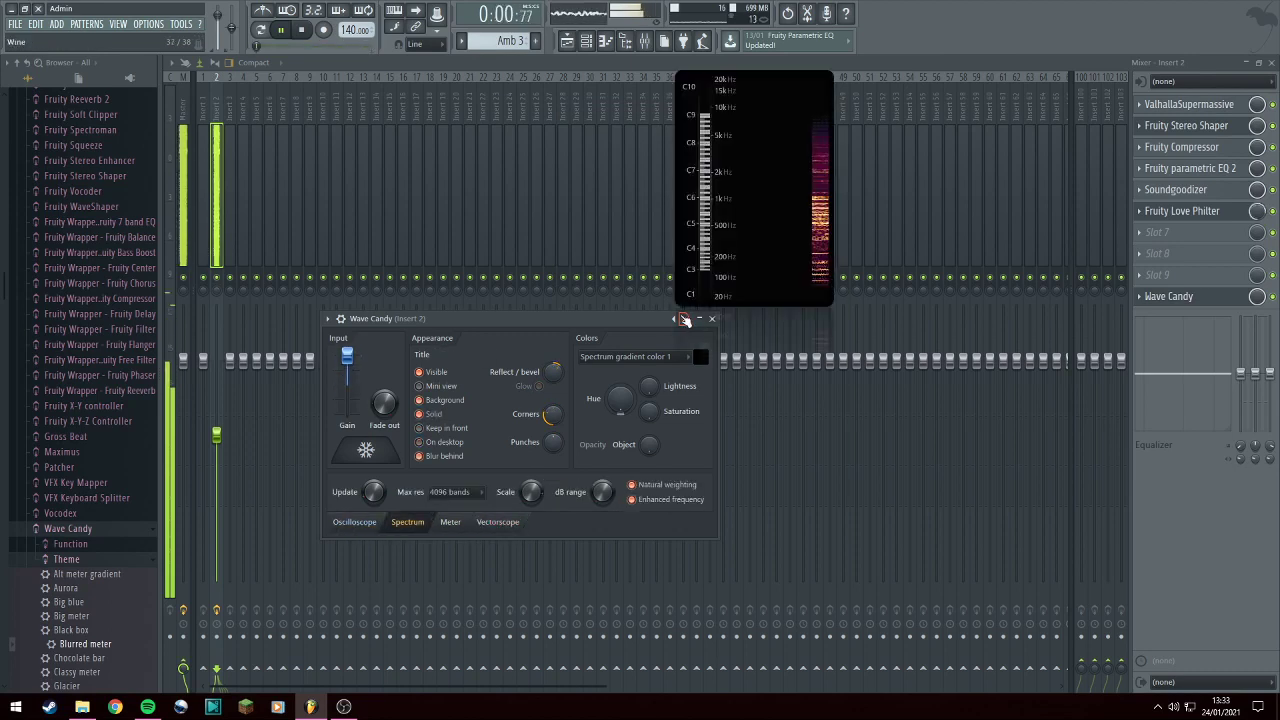
# Close the Wave Candy window and remove the plugin from slot 10 of Insert 2.
pyautogui.moveTo(648, 316); pyautogui.dragTo(568, 352)
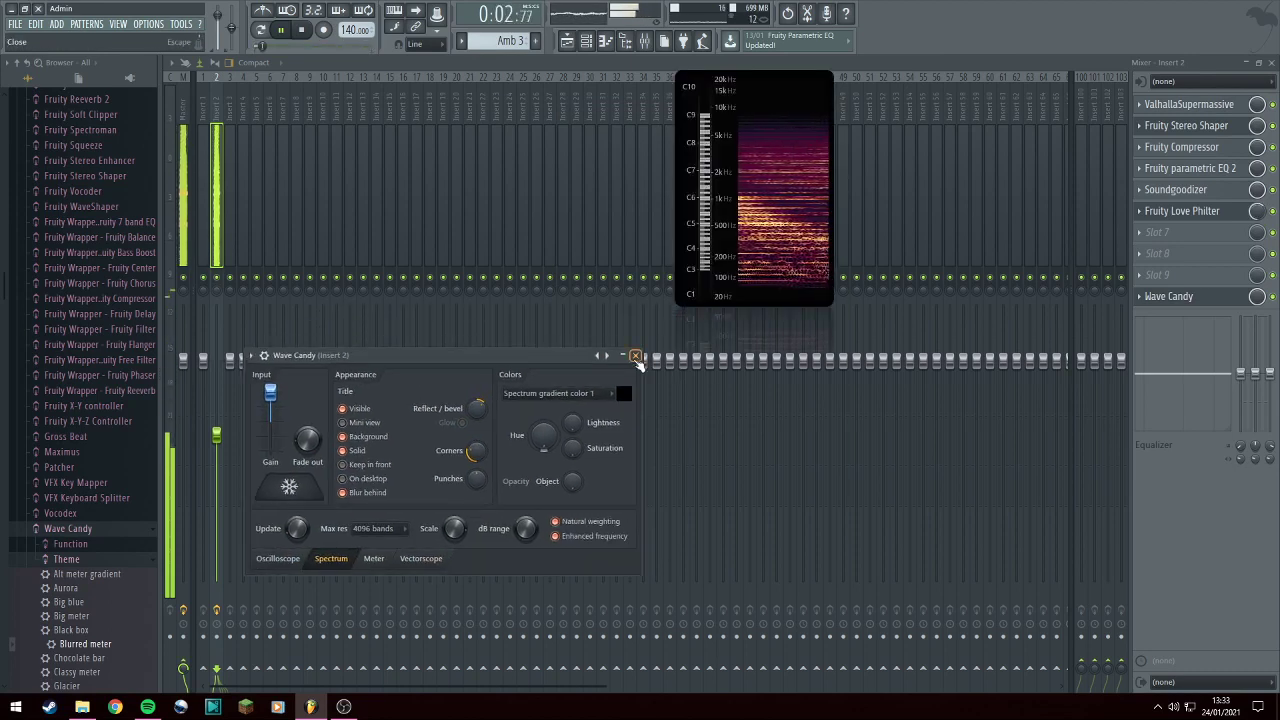
pyautogui.click(633, 355)
pyautogui.click(1184, 297)
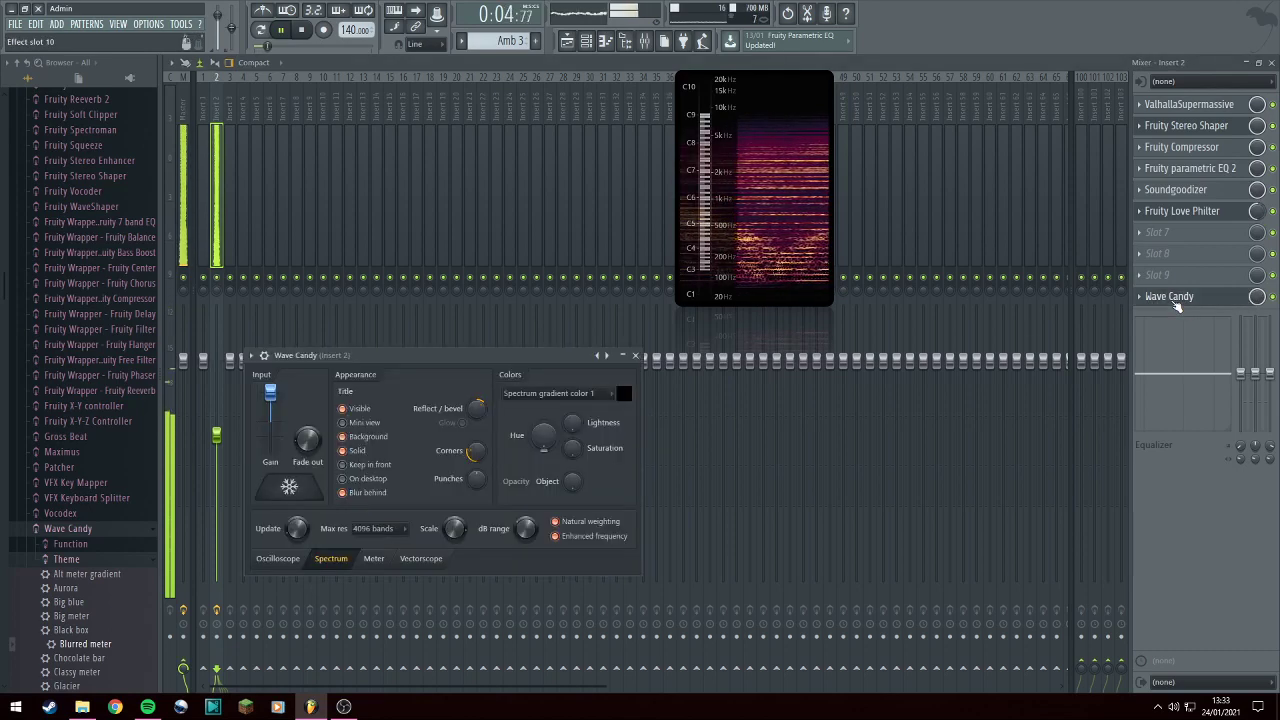
pyautogui.click(1177, 300)
pyautogui.rightClick(1177, 305)
pyautogui.moveTo(1150, 312)
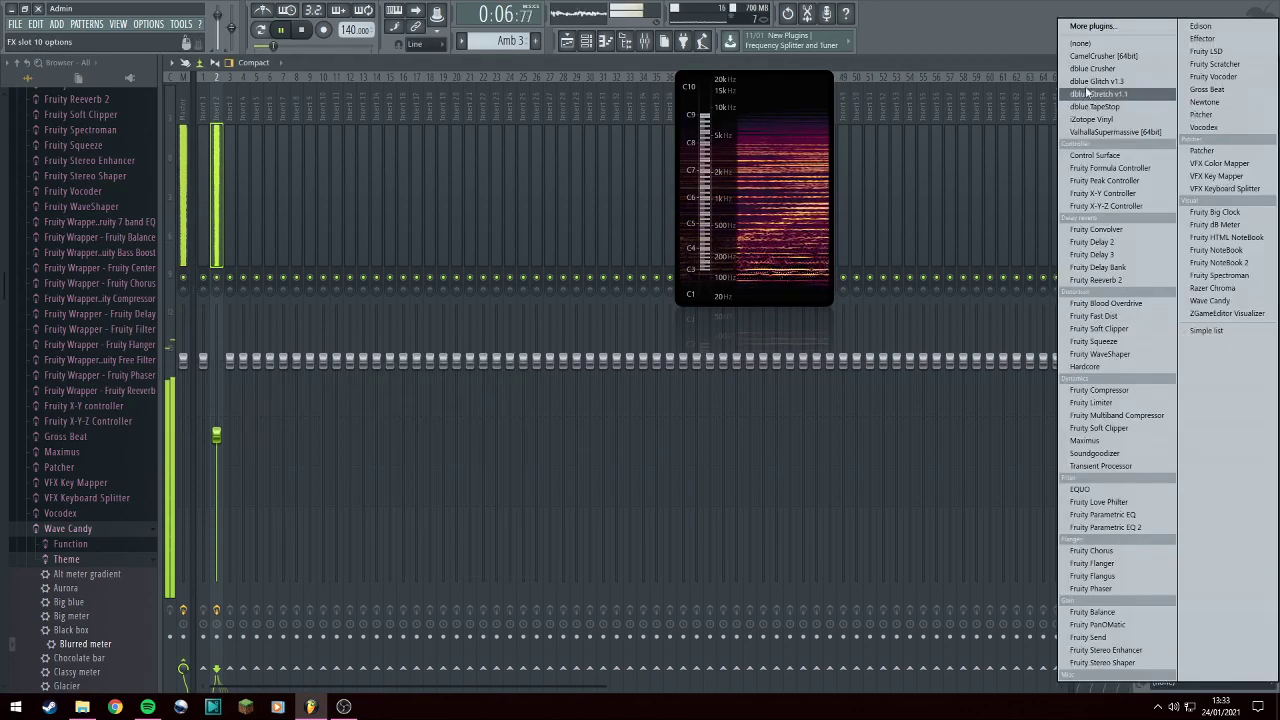
pyautogui.click(1081, 44)
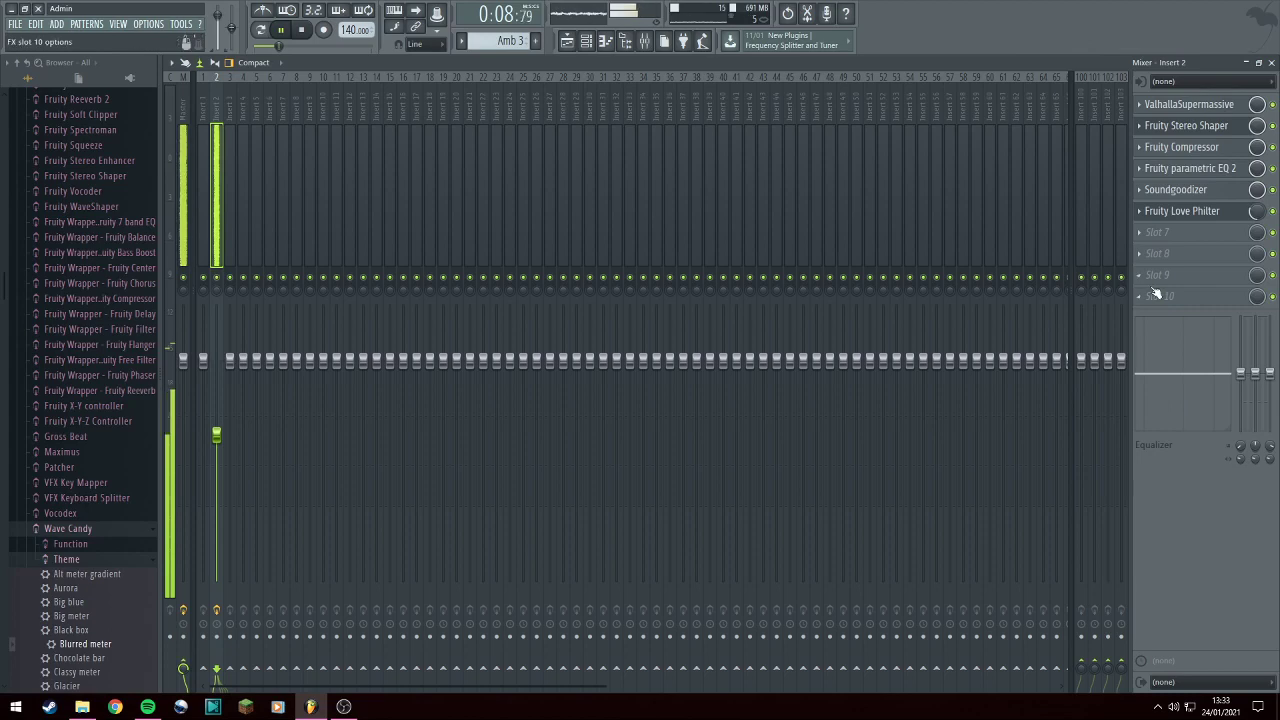
# Try CamelCrusher in slot 10 of Insert 2 and close its window.
pyautogui.click(1155, 294)
pyautogui.click(1110, 62)
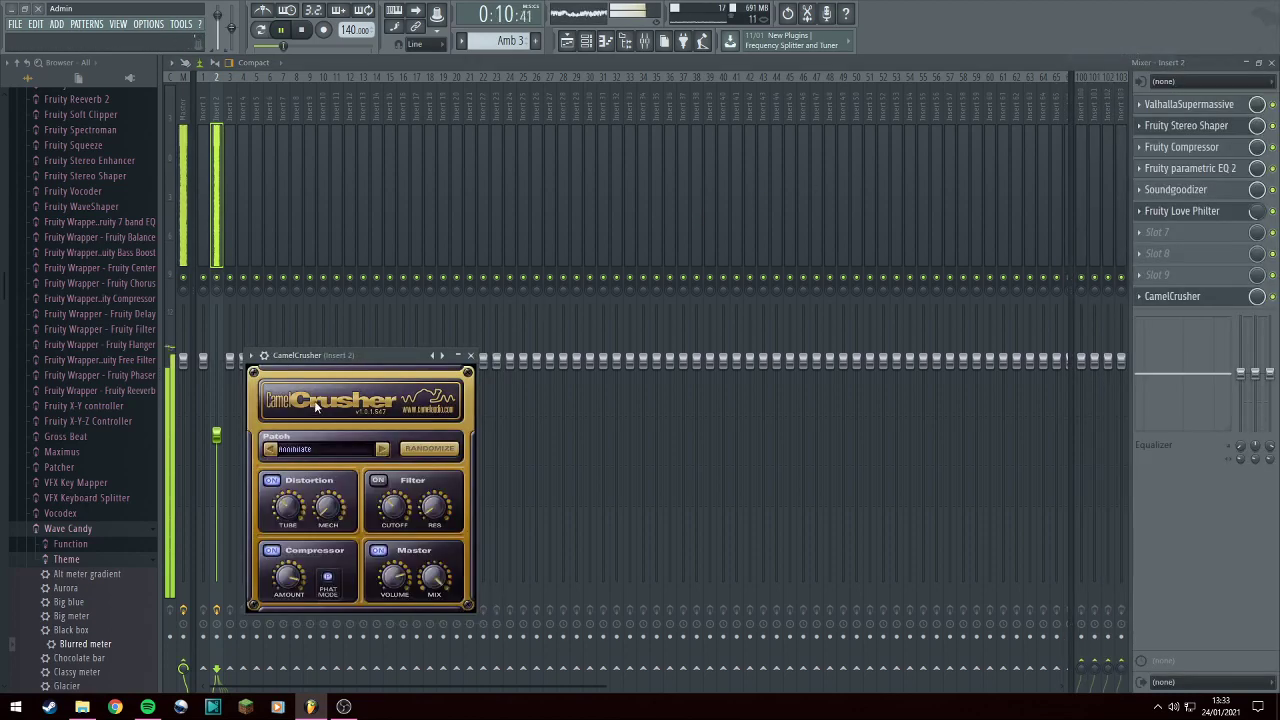
pyautogui.click(472, 356)
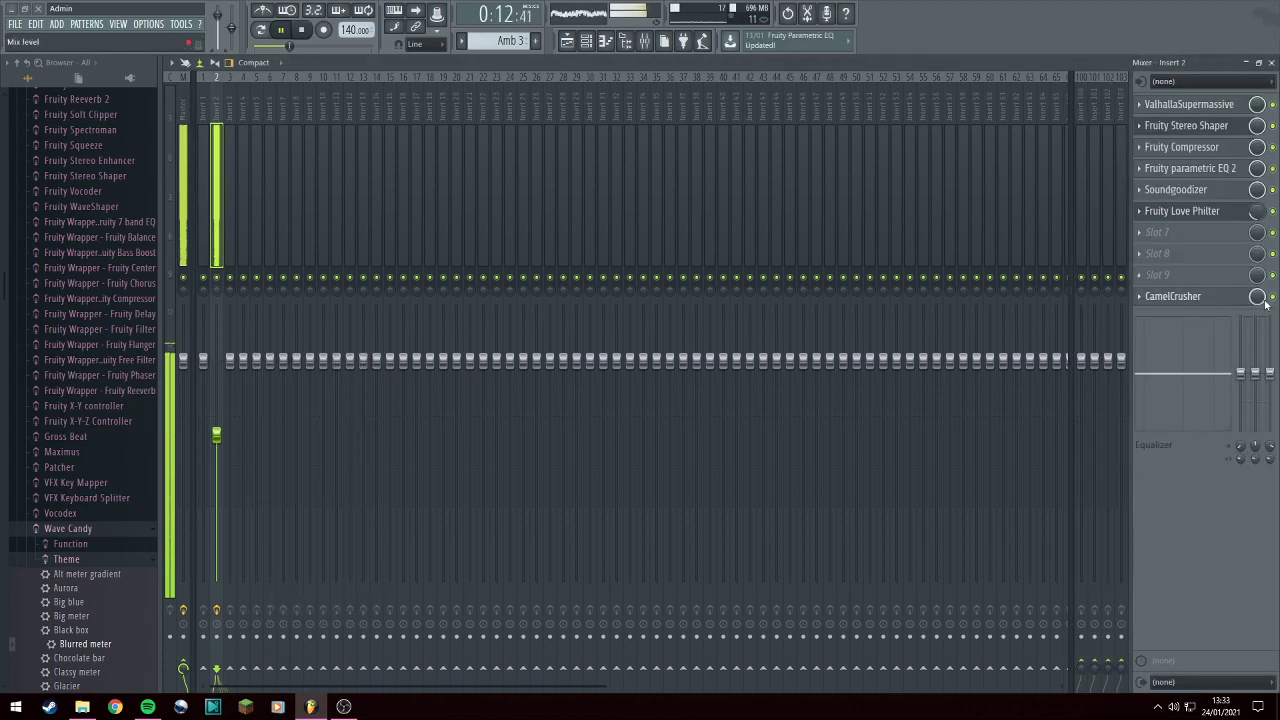
pyautogui.click(1146, 298)
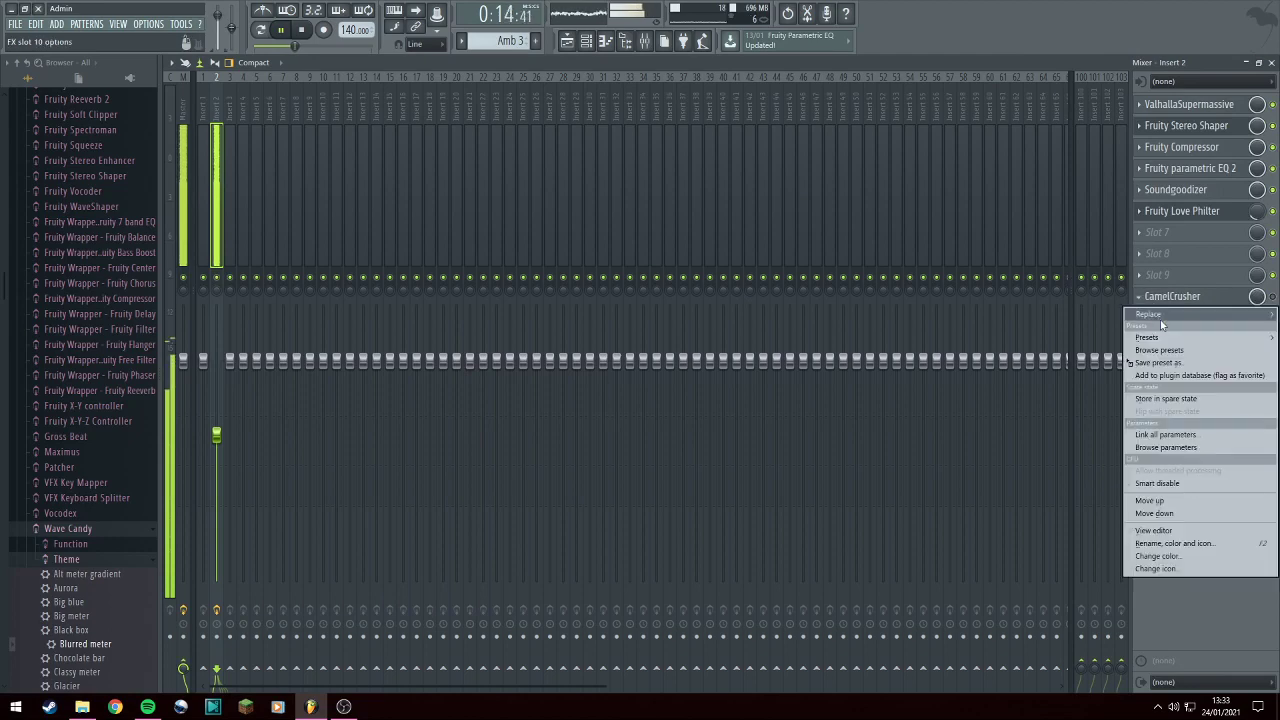
pyautogui.moveTo(1150, 338)
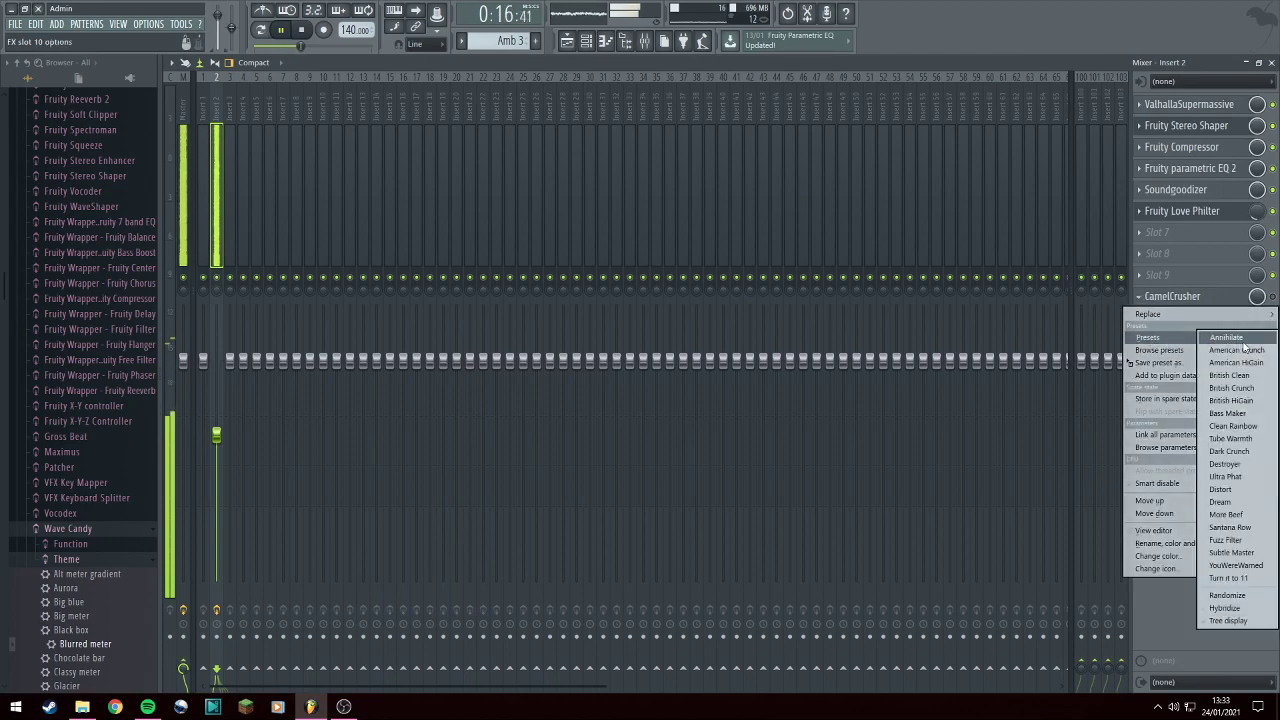
pyautogui.moveTo(1153, 313)
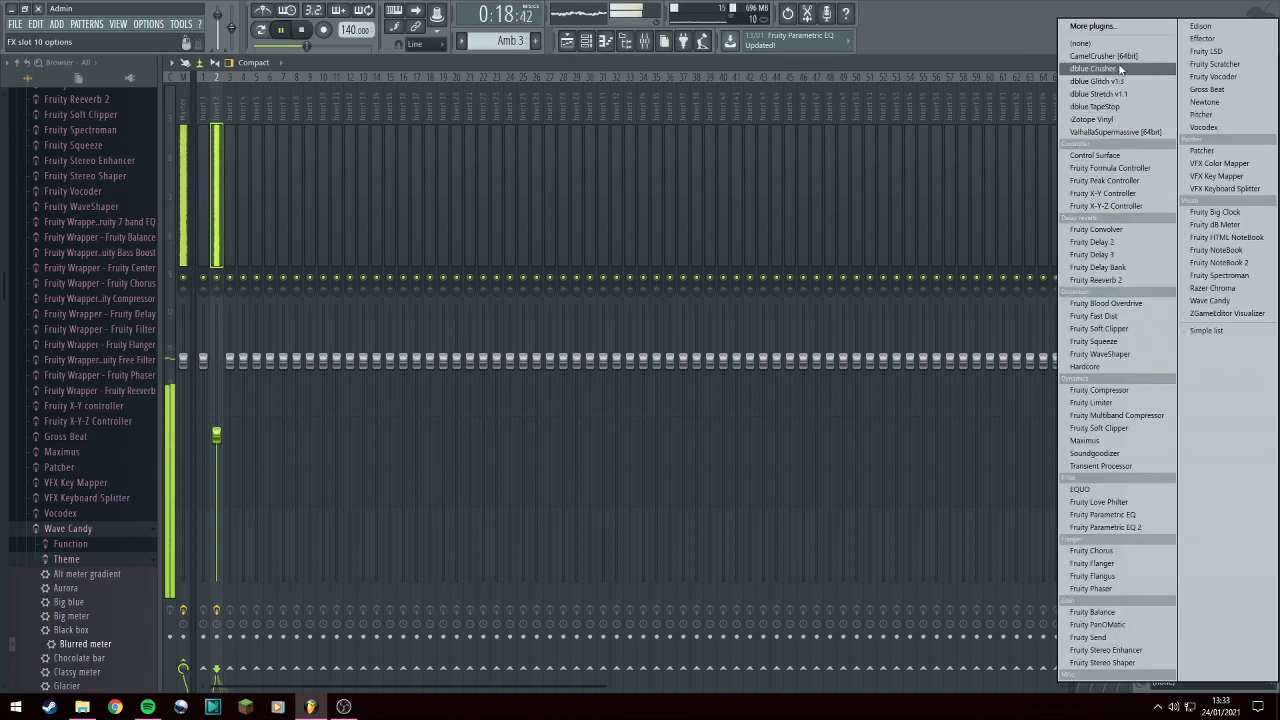
pyautogui.click(1098, 243)
pyautogui.click(698, 427)
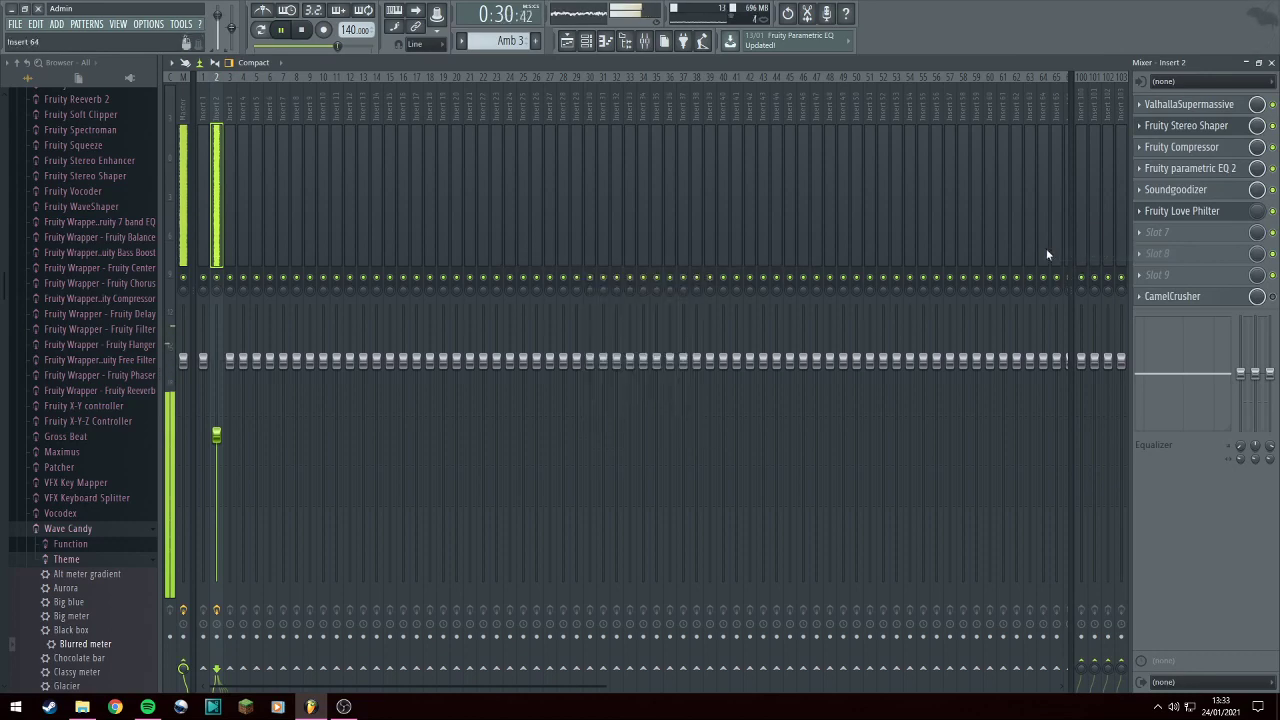
# Replace CamelCrusher in slot 10 of Insert 2 with Fruity Delay 2 and open its editor.
pyautogui.click(1150, 300)
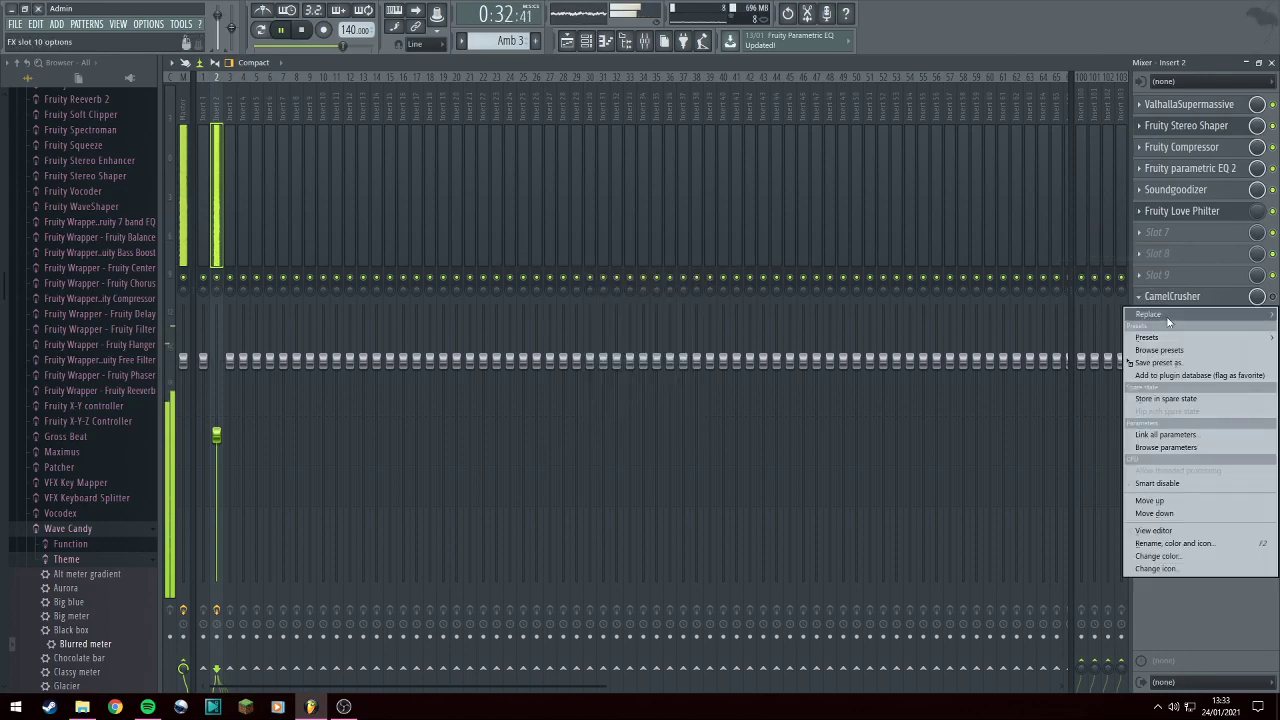
pyautogui.moveTo(1160, 309)
pyautogui.click(1098, 243)
pyautogui.click(1273, 297)
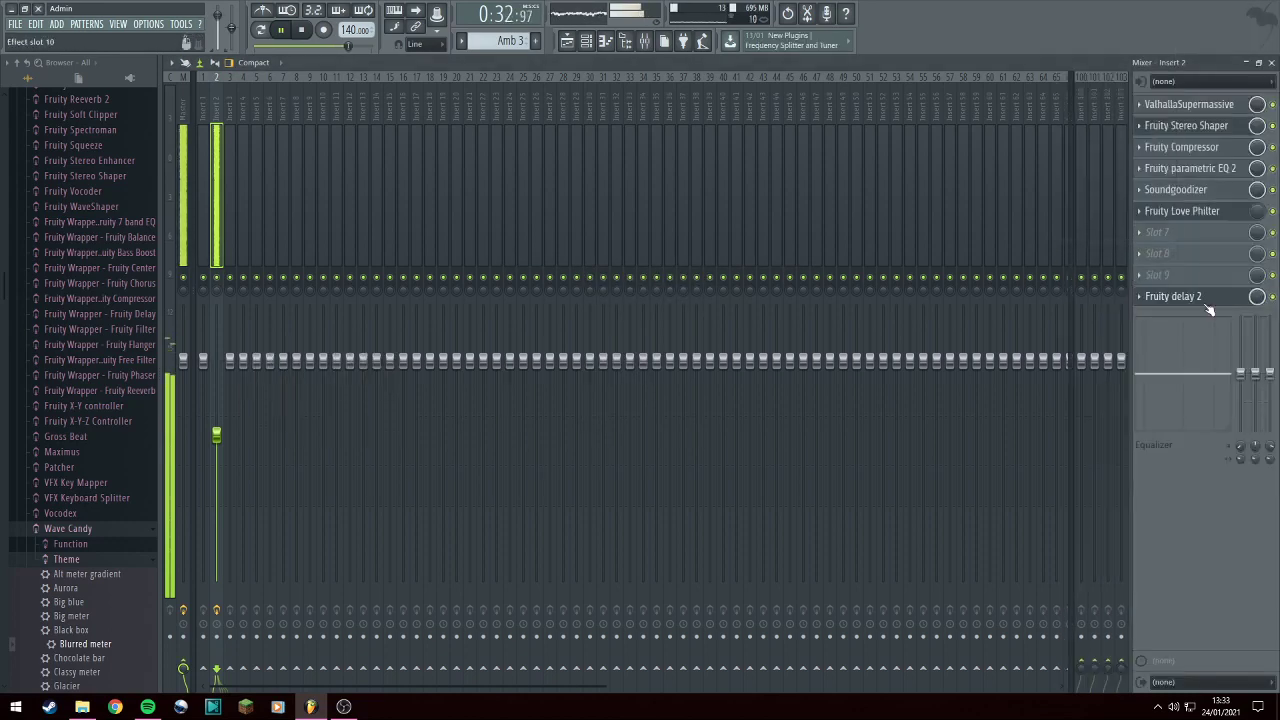
pyautogui.click(1166, 297)
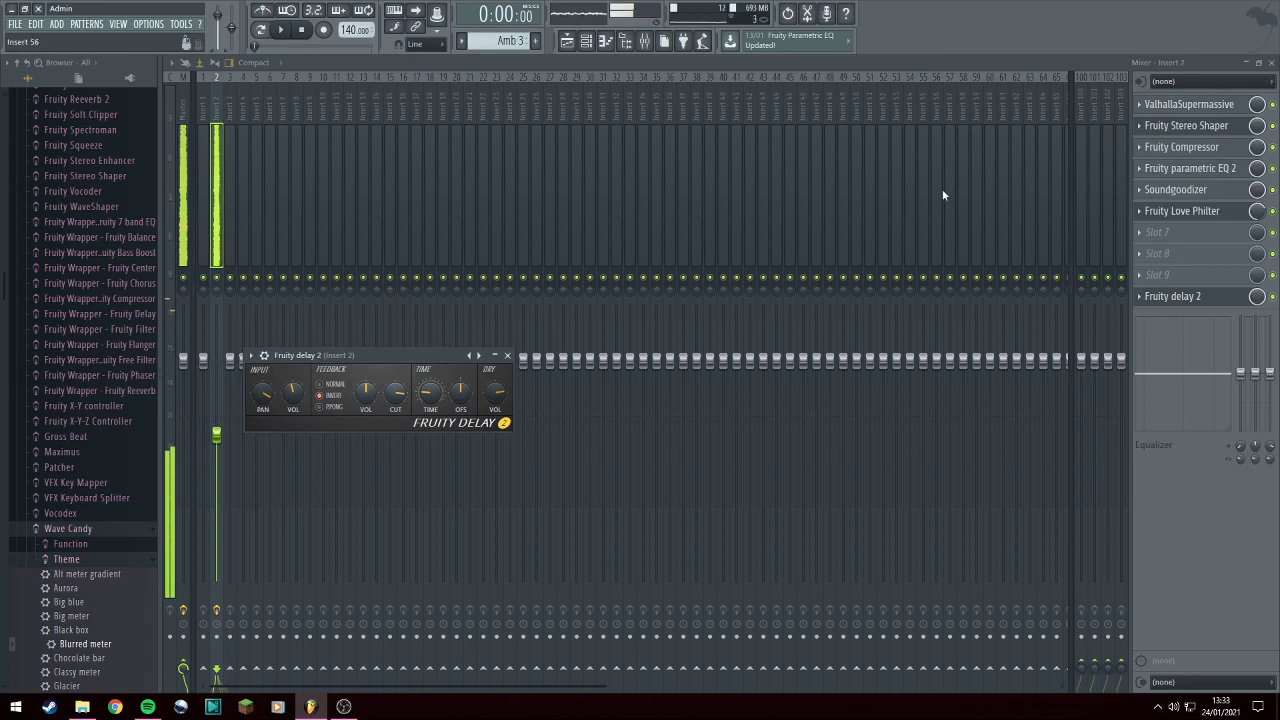
# Review the playlist arrangement and the Fruity Parametric EQ 2 curve on Insert 2 during playback, ending in the playlist.
pyautogui.click(587, 46)
pyautogui.click(566, 41)
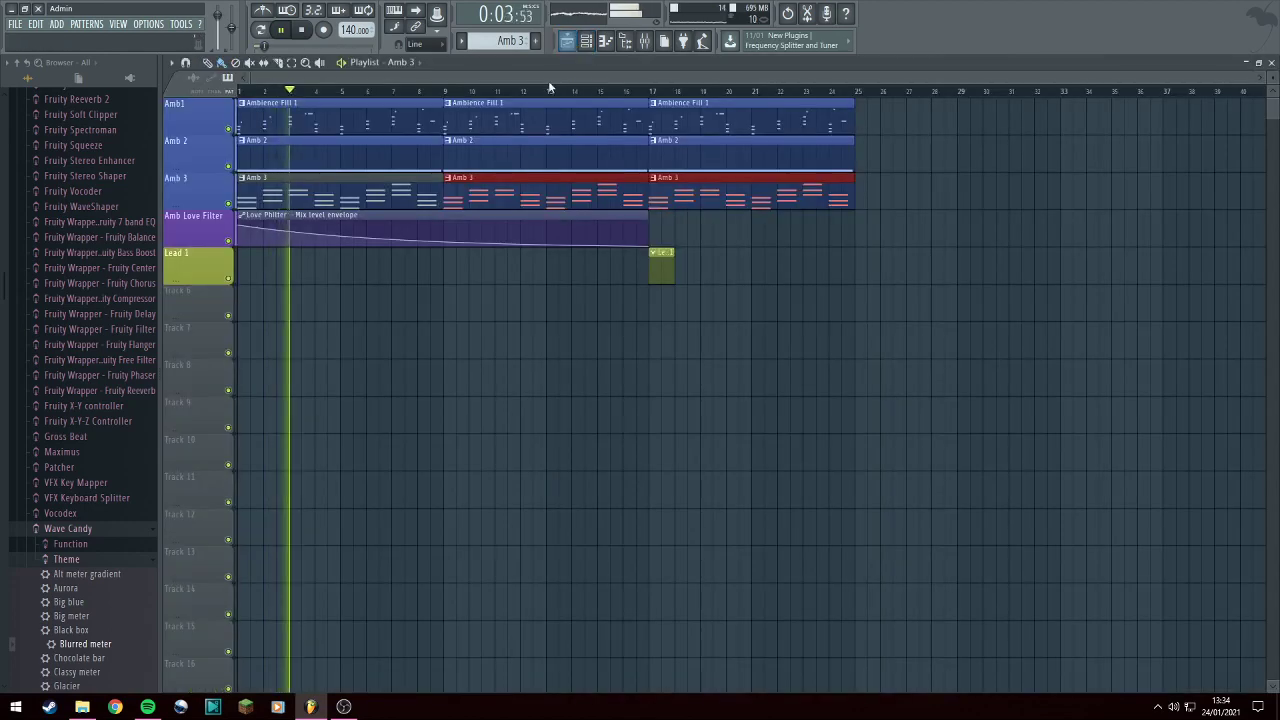
pyautogui.click(645, 41)
pyautogui.click(1190, 168)
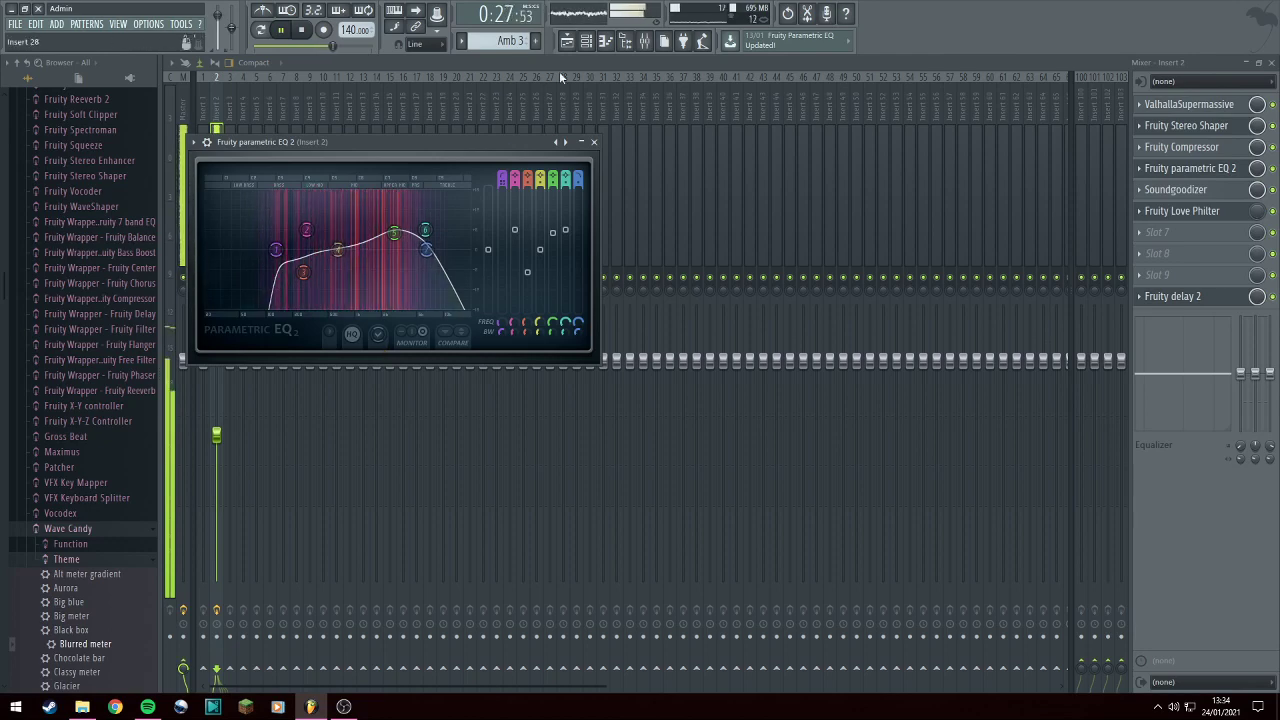
pyautogui.click(568, 42)
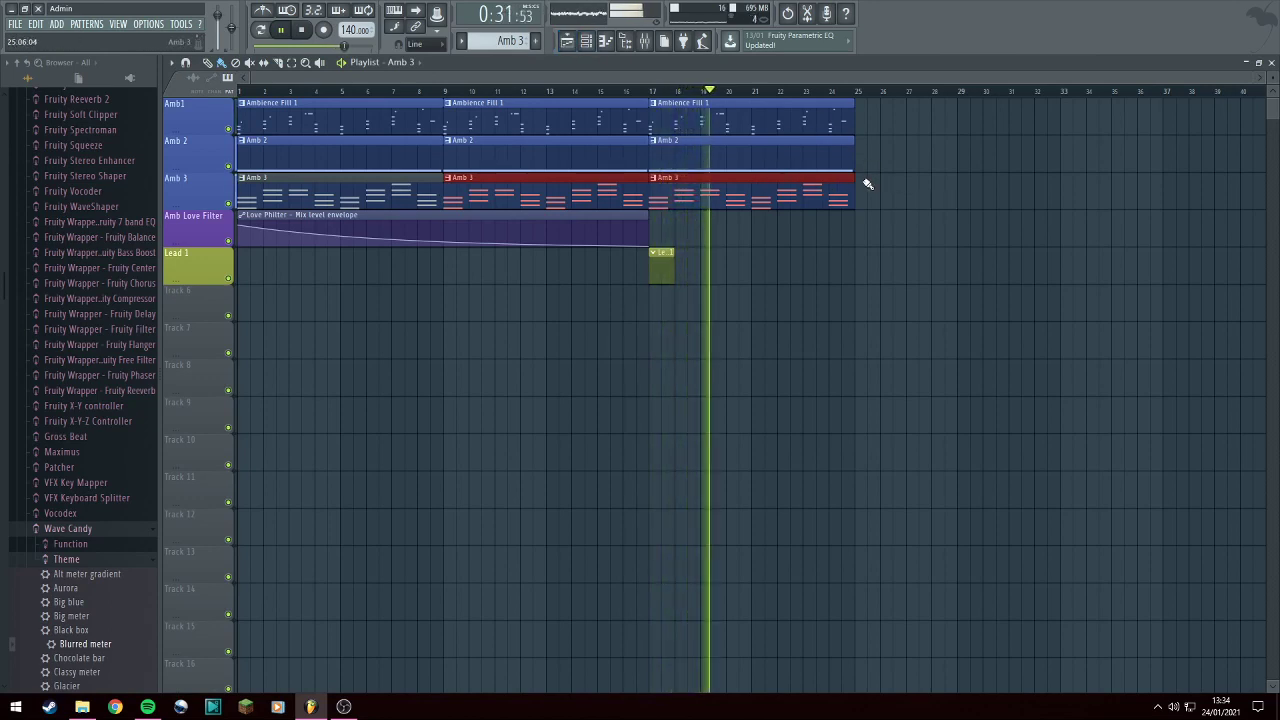
pyautogui.click(798, 108)
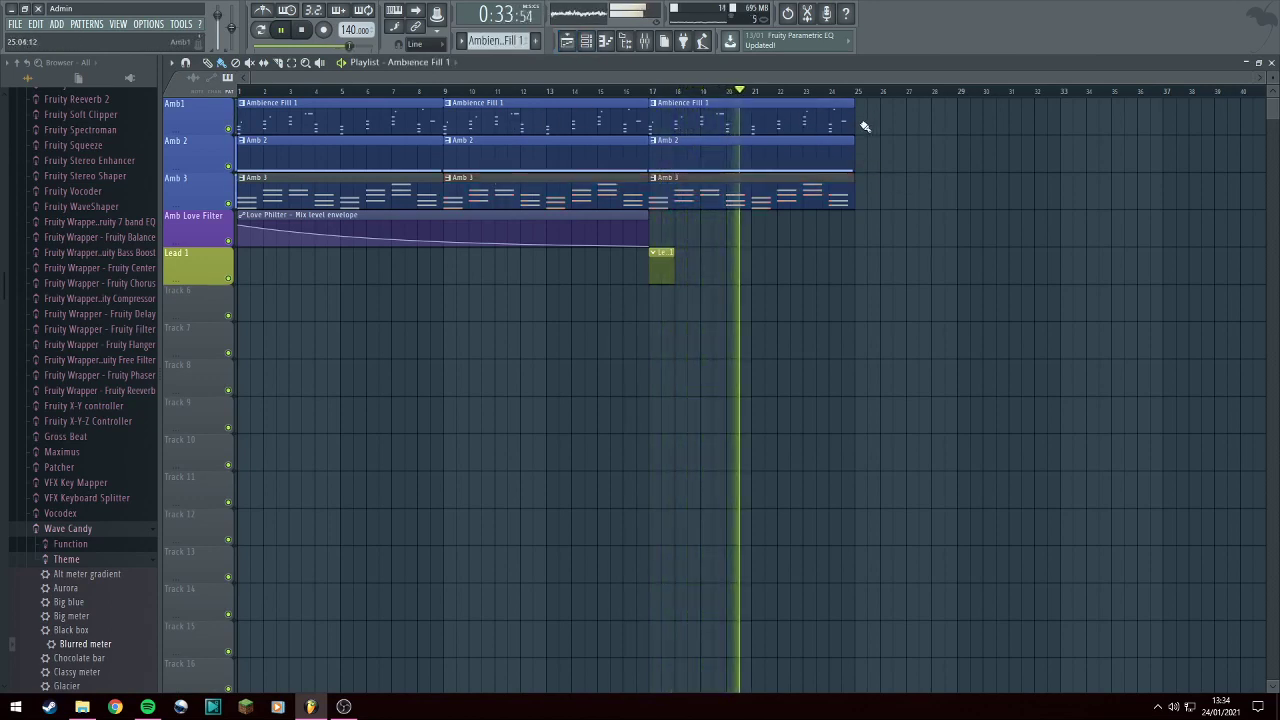
pyautogui.click(865, 126)
pyautogui.click(855, 152)
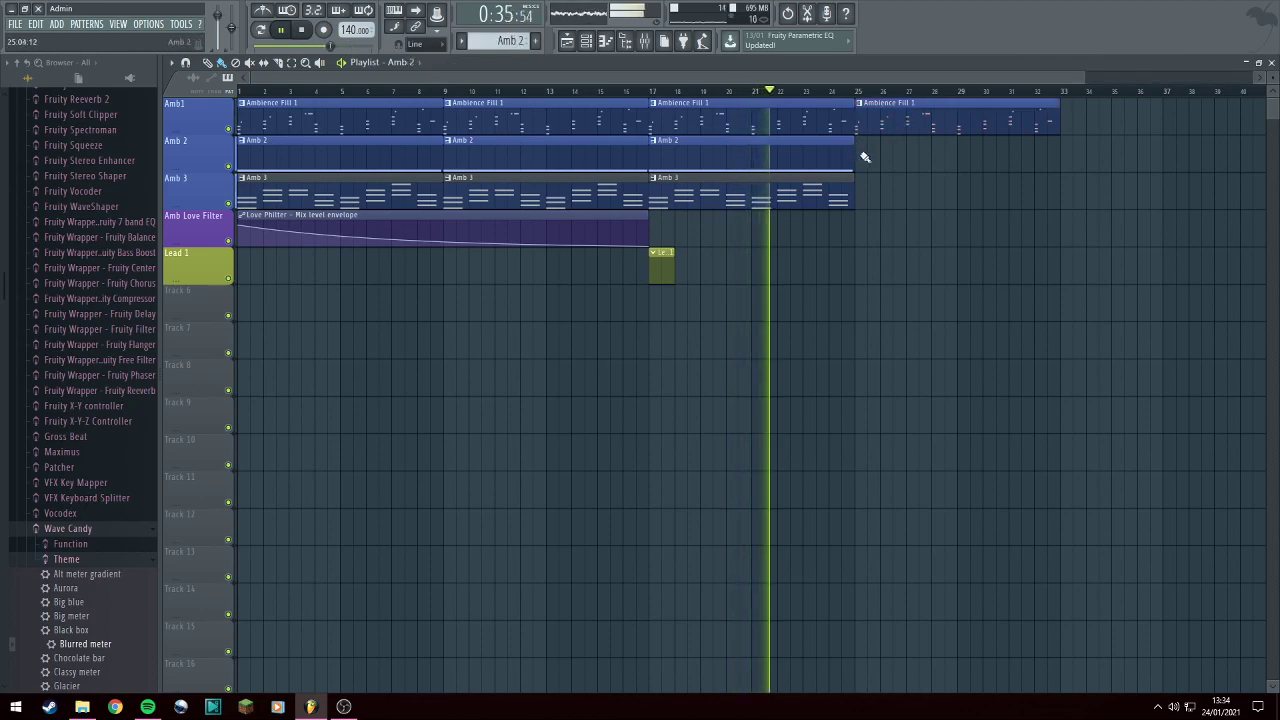
pyautogui.rightClick(900, 126)
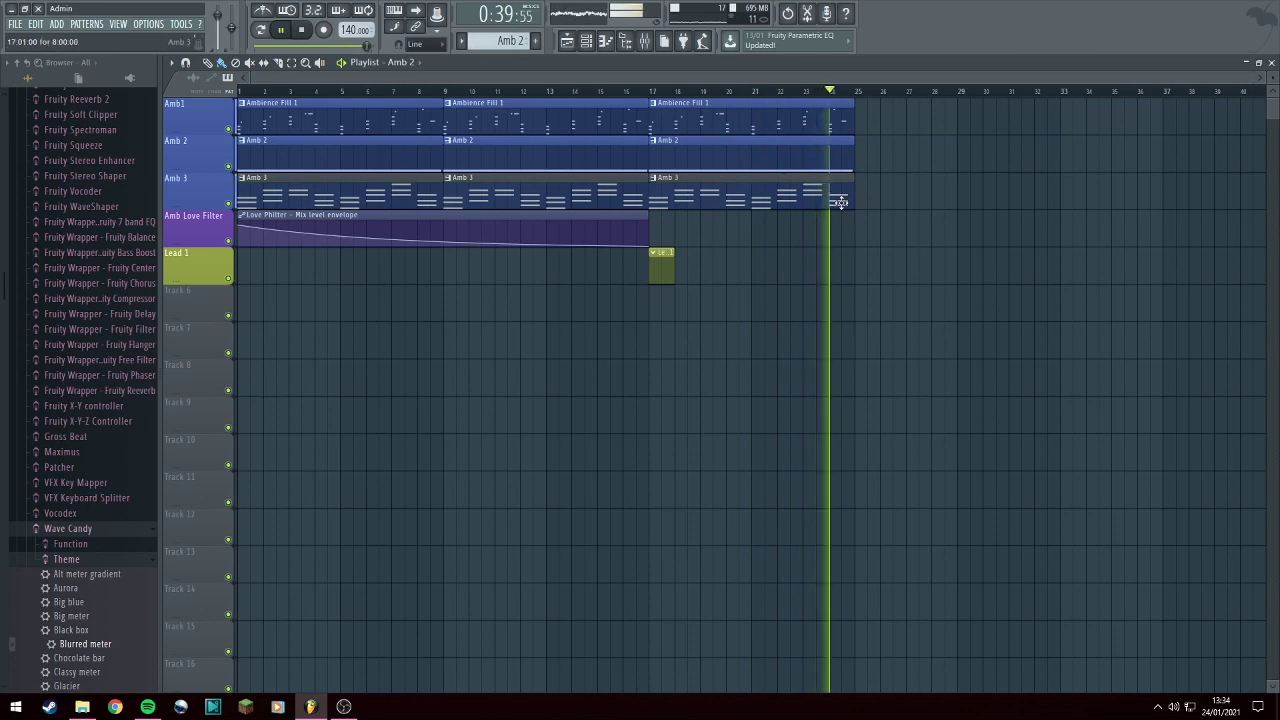
# Place another Ambience Fill 1 clip at bar 25 on the Amb1 track.
pyautogui.click(820, 124)
pyautogui.click(866, 124)
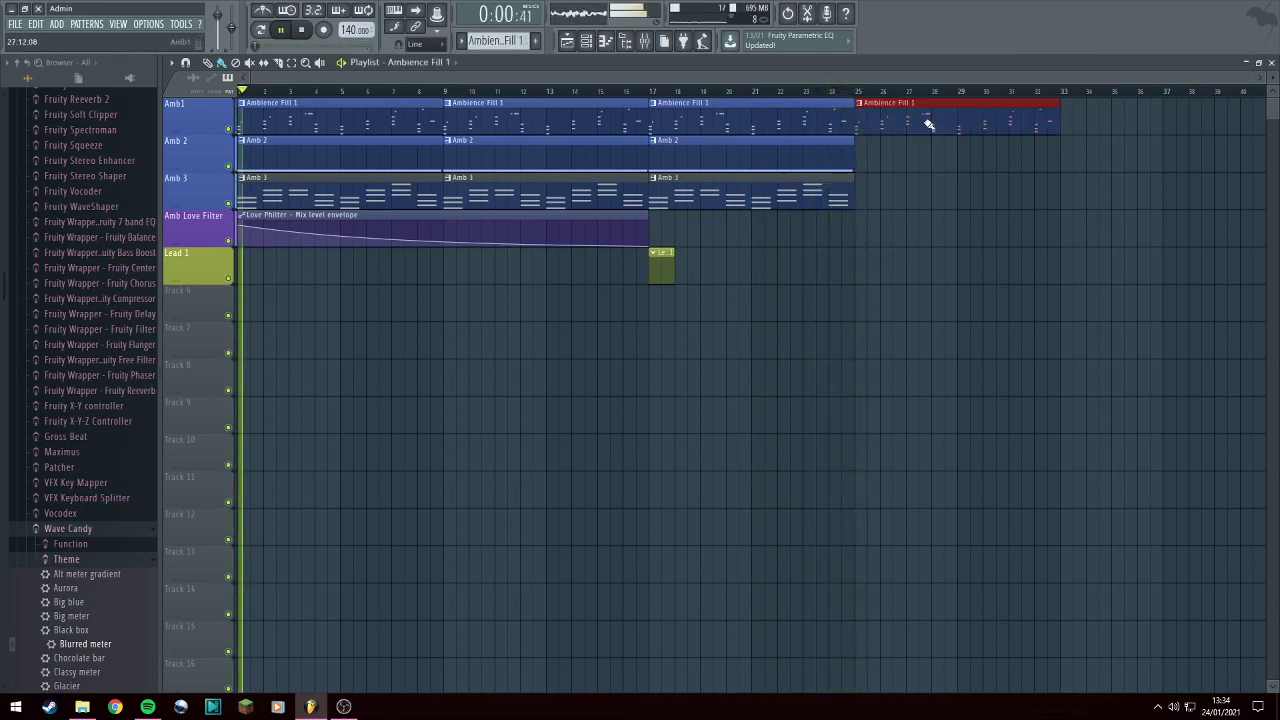
# Place another Amb 2 clip and another Amb 3 clip at bar 25 on their tracks, aligned with the fourth Ambience Fill 1 clip.
pyautogui.moveTo(929, 124); pyautogui.dragTo(876, 122)
pyautogui.click(845, 146)
pyautogui.click(872, 157)
pyautogui.rightClick(880, 157)
pyautogui.click(845, 158)
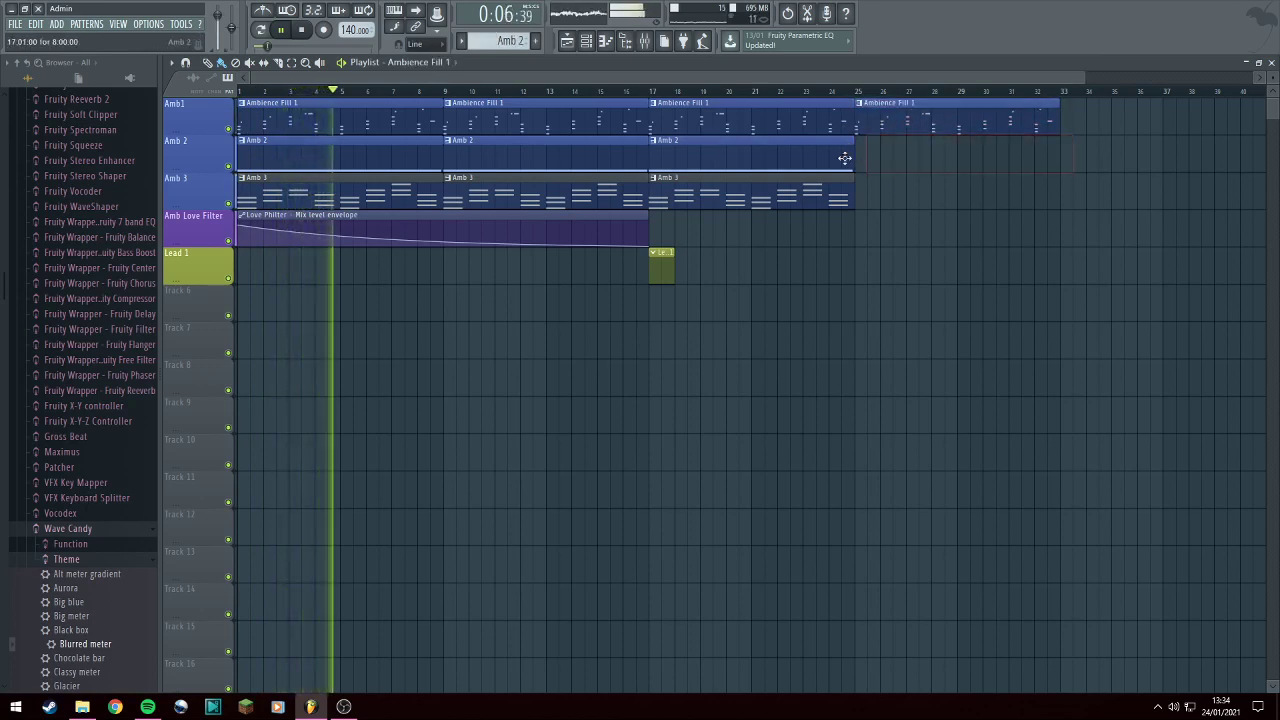
pyautogui.click(866, 157)
pyautogui.click(843, 180)
pyautogui.click(864, 192)
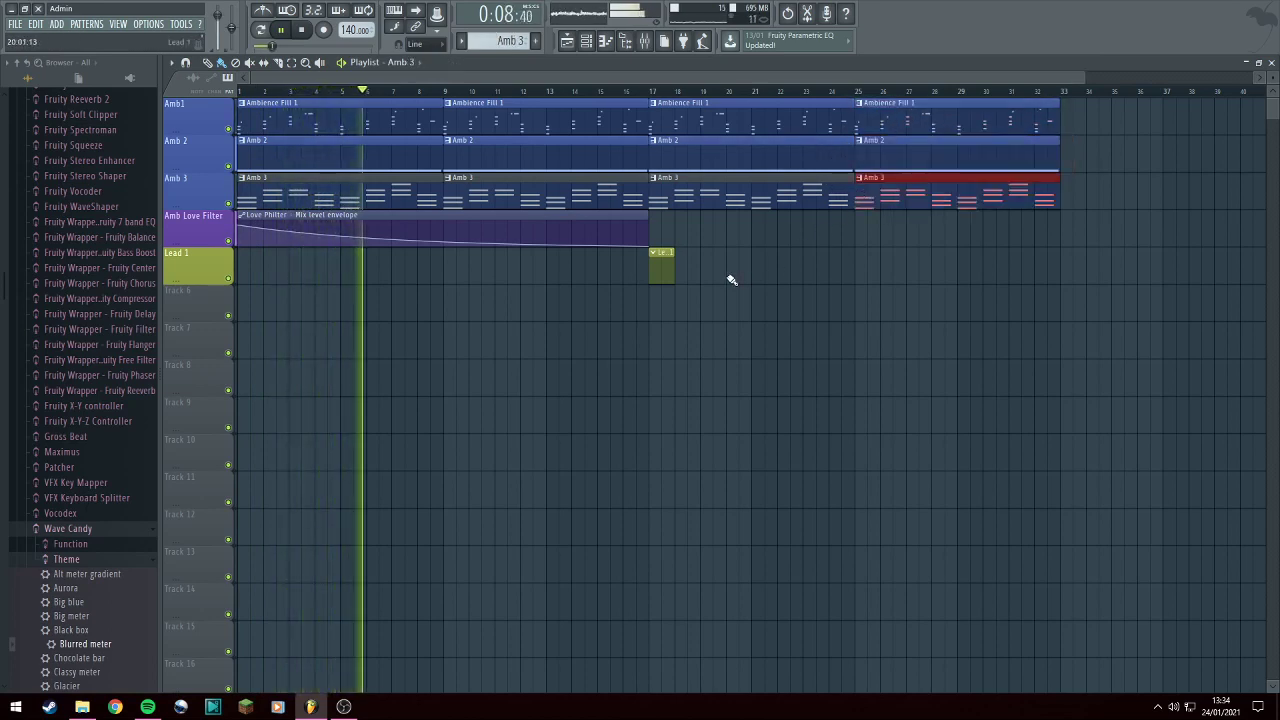
# Add a Harmless synth to the Leads channel group and load its Block Head FG percussion preset.
pyautogui.click(586, 41)
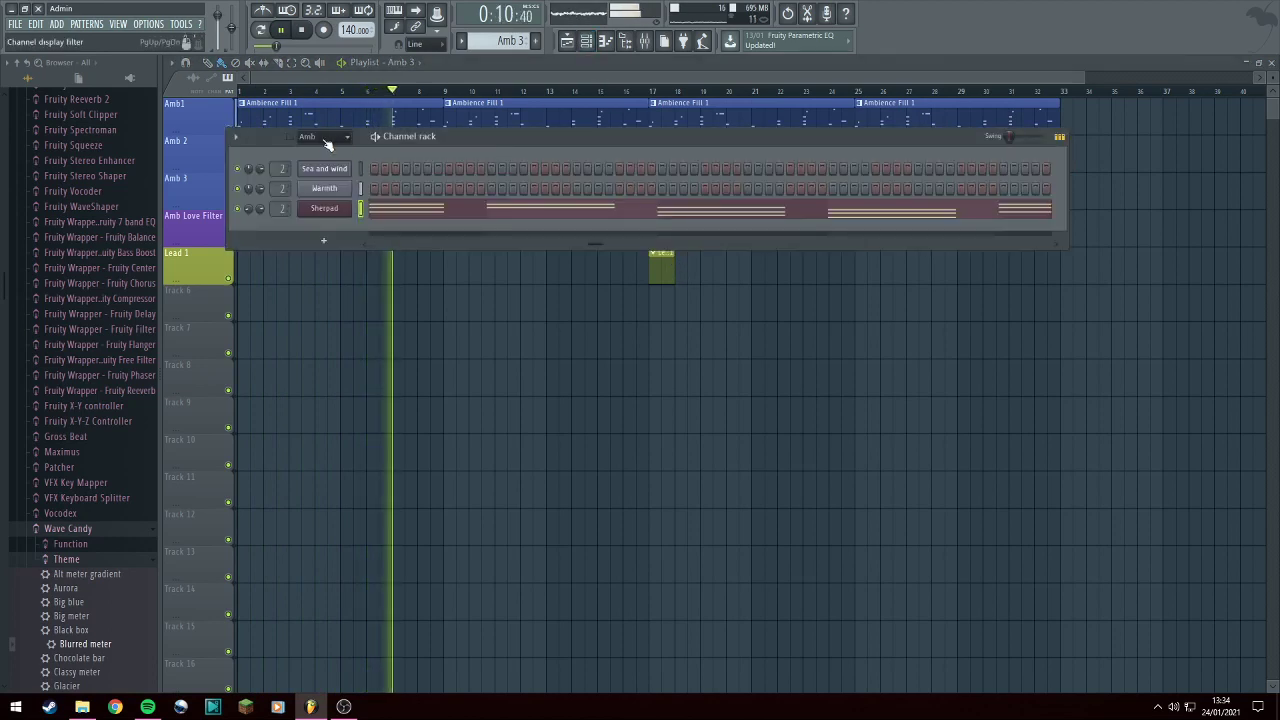
pyautogui.scroll(-2, 327, 142)
pyautogui.click(328, 200)
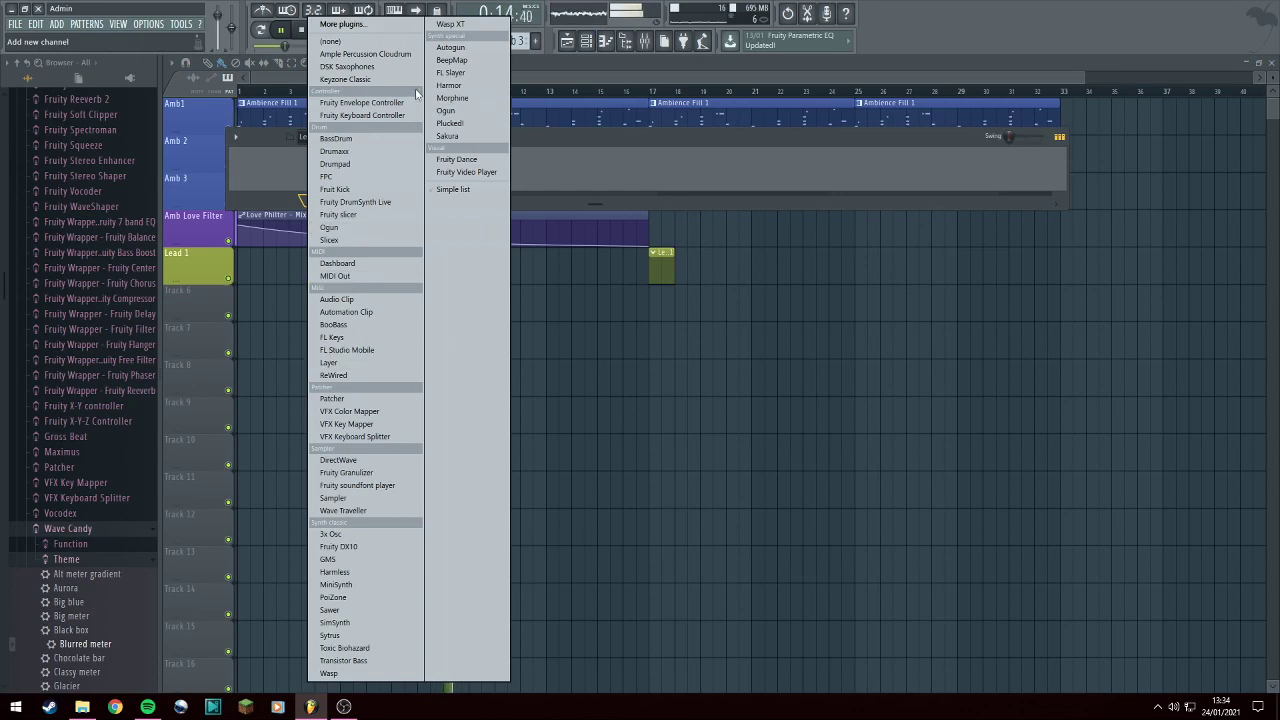
pyautogui.click(372, 572)
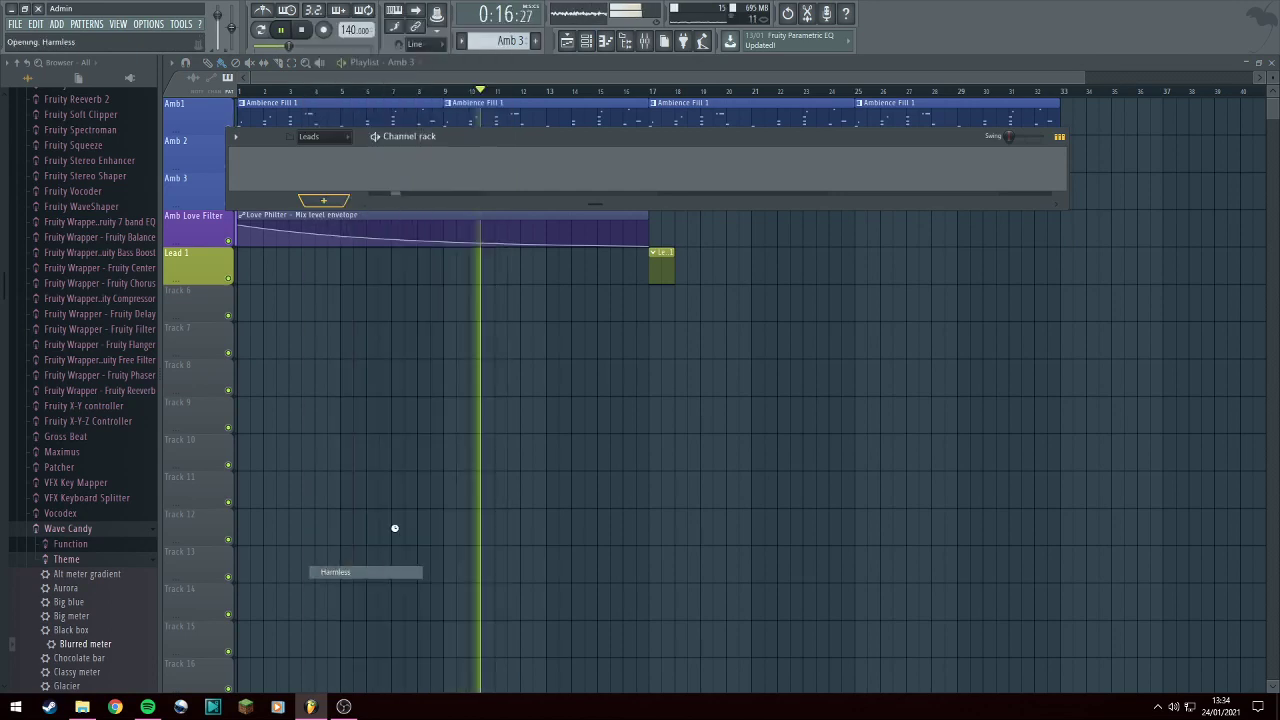
pyautogui.click(242, 179)
pyautogui.moveTo(250, 216)
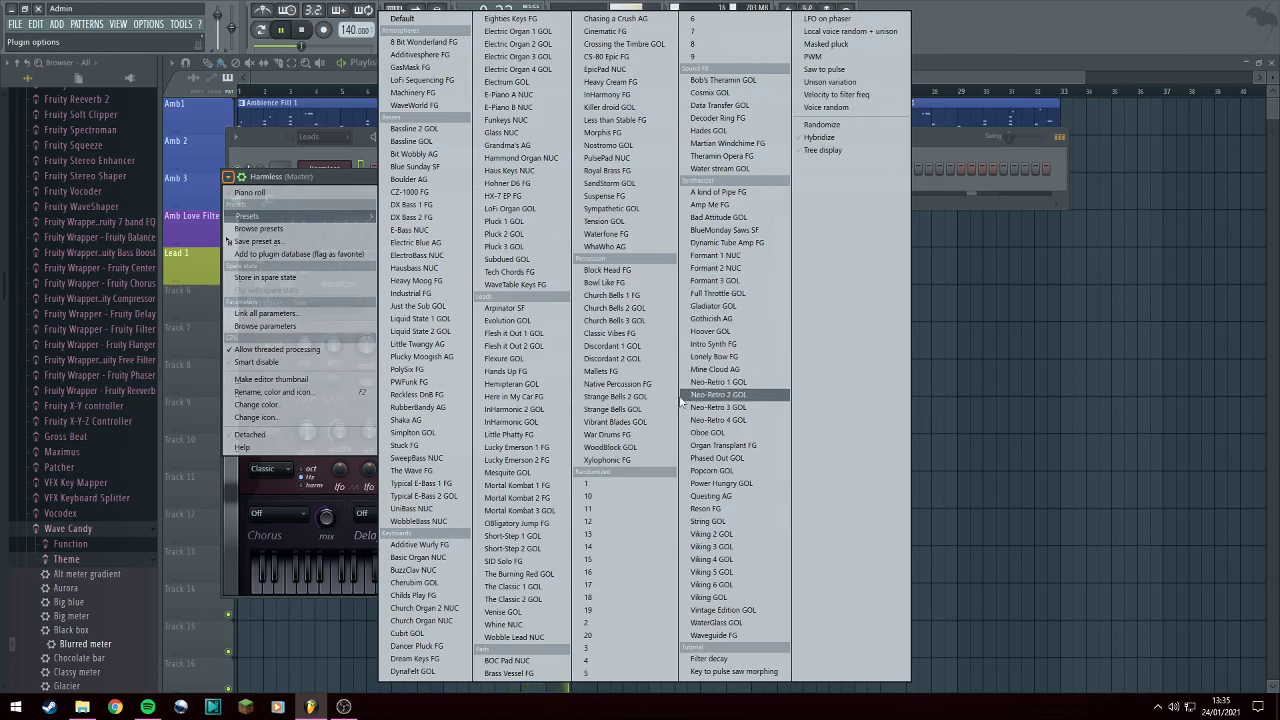
pyautogui.click(612, 270)
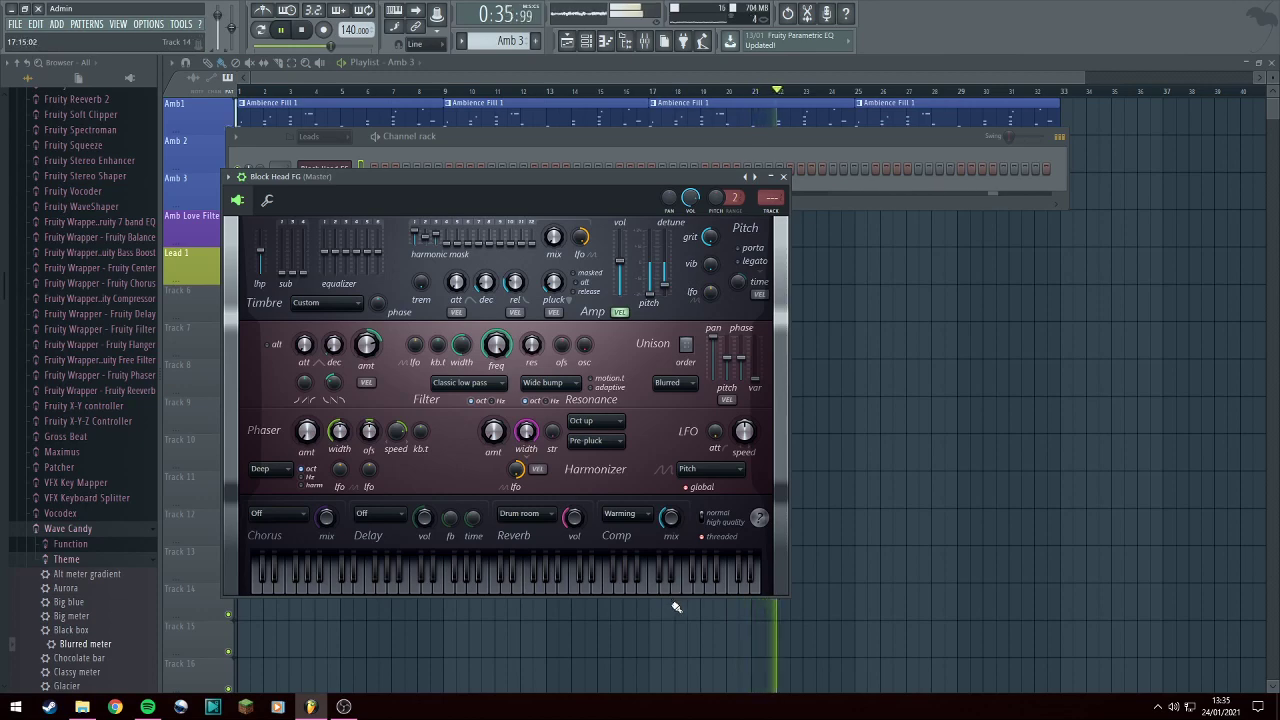
# Select bars 17 through 32 in the playlist as the playback loop and route the Block Head FG channel to mixer track 1.
pyautogui.click(711, 81)
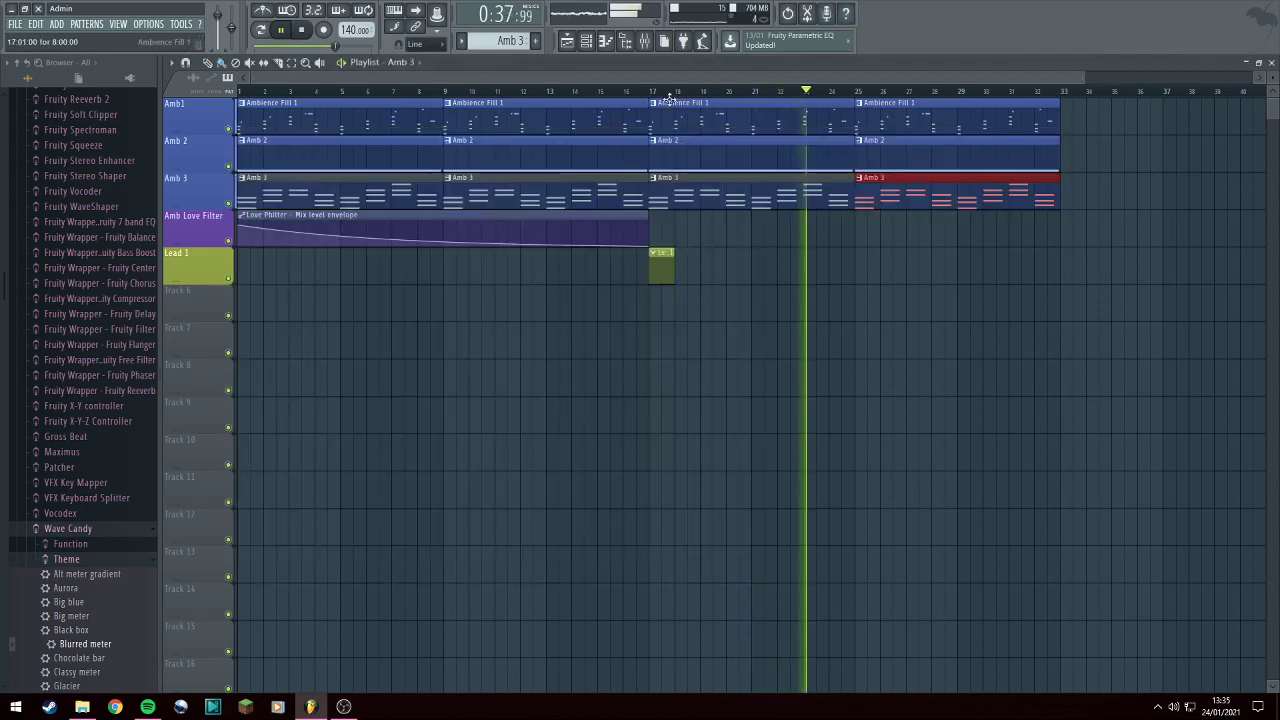
pyautogui.moveTo(654, 95); pyautogui.dragTo(1063, 145)
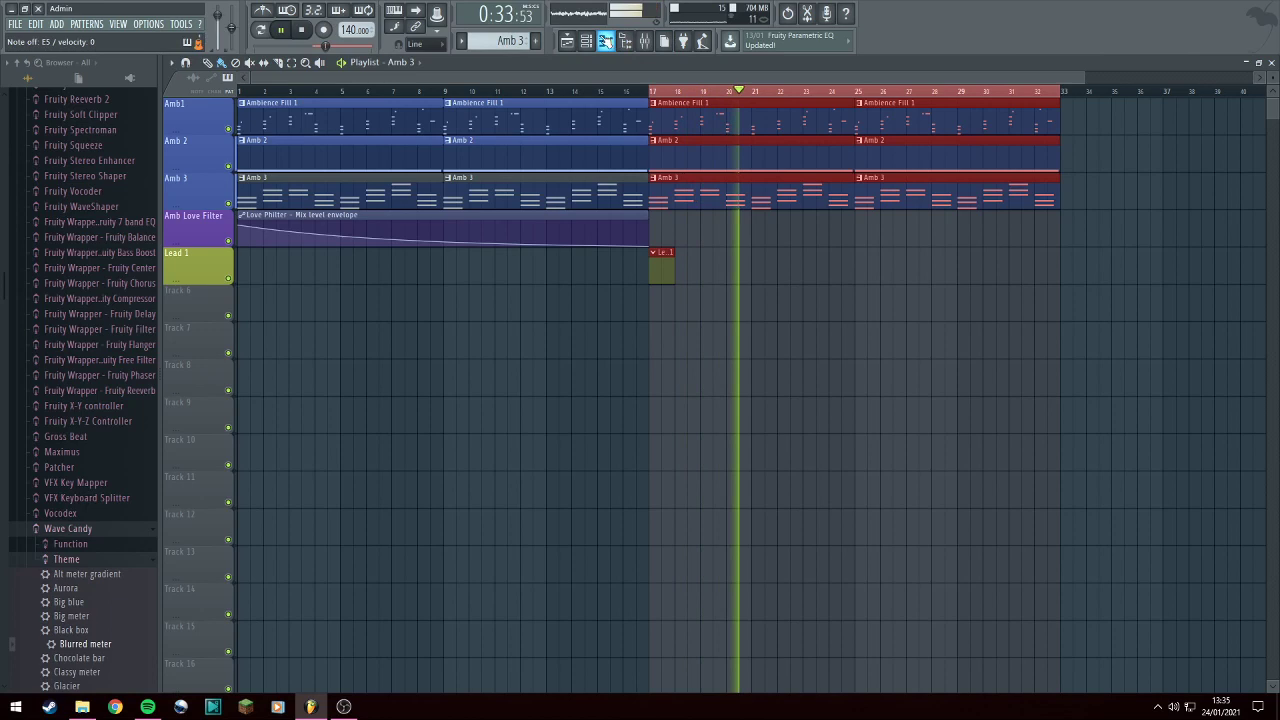
pyautogui.click(605, 40)
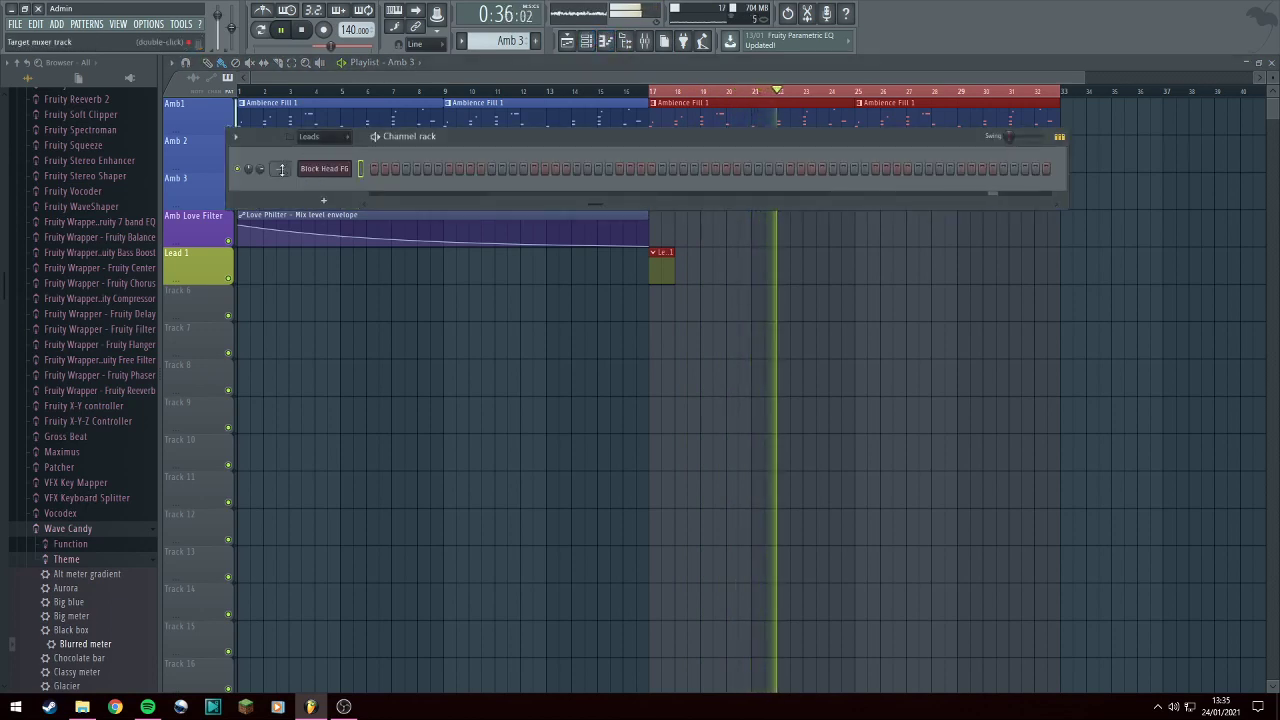
# Step forward through the Harmless presets from Block Head FG, auditioning each one, and settle on Discordant 2 GOL.
pyautogui.click(345, 169)
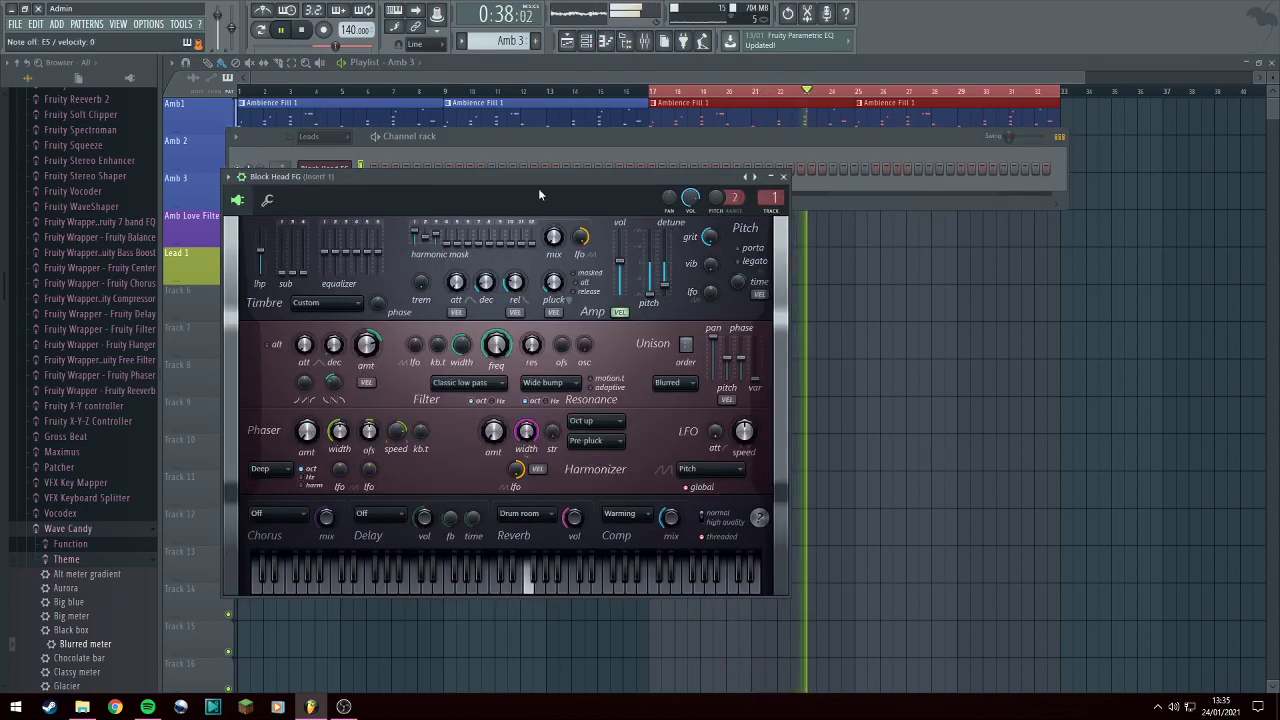
pyautogui.click(755, 177)
pyautogui.click(755, 178)
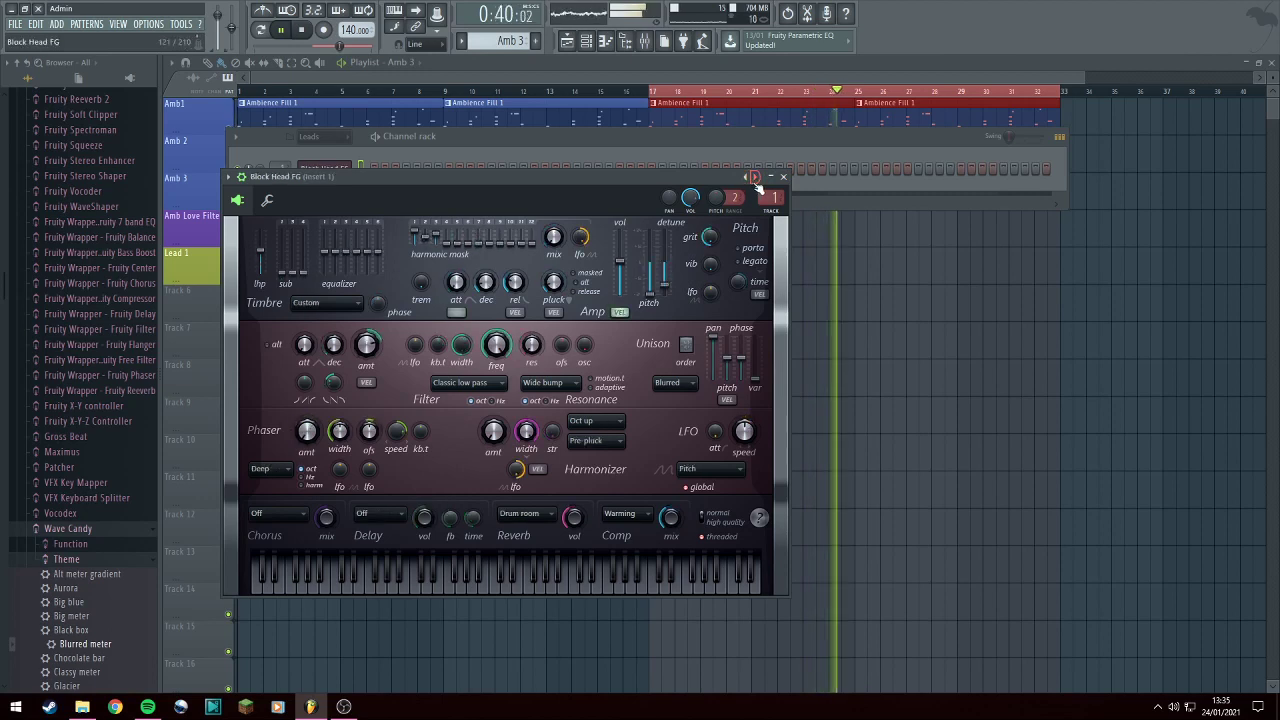
pyautogui.click(756, 178)
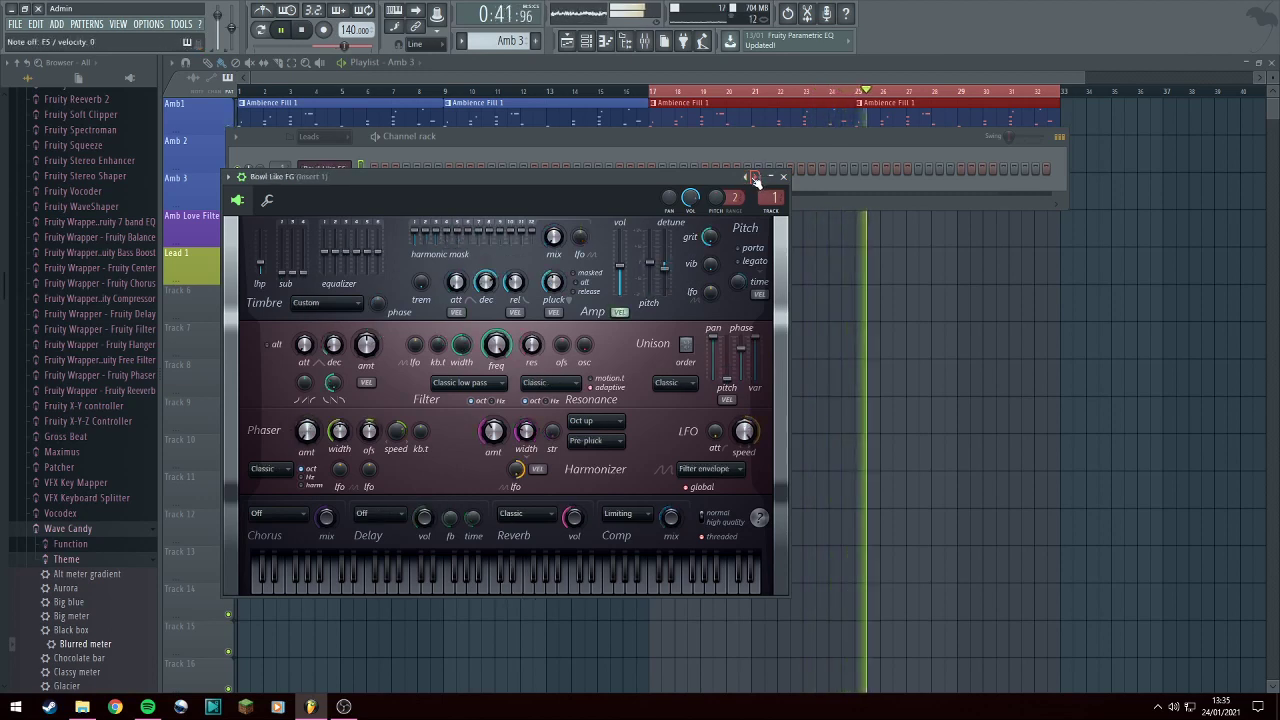
pyautogui.click(756, 178)
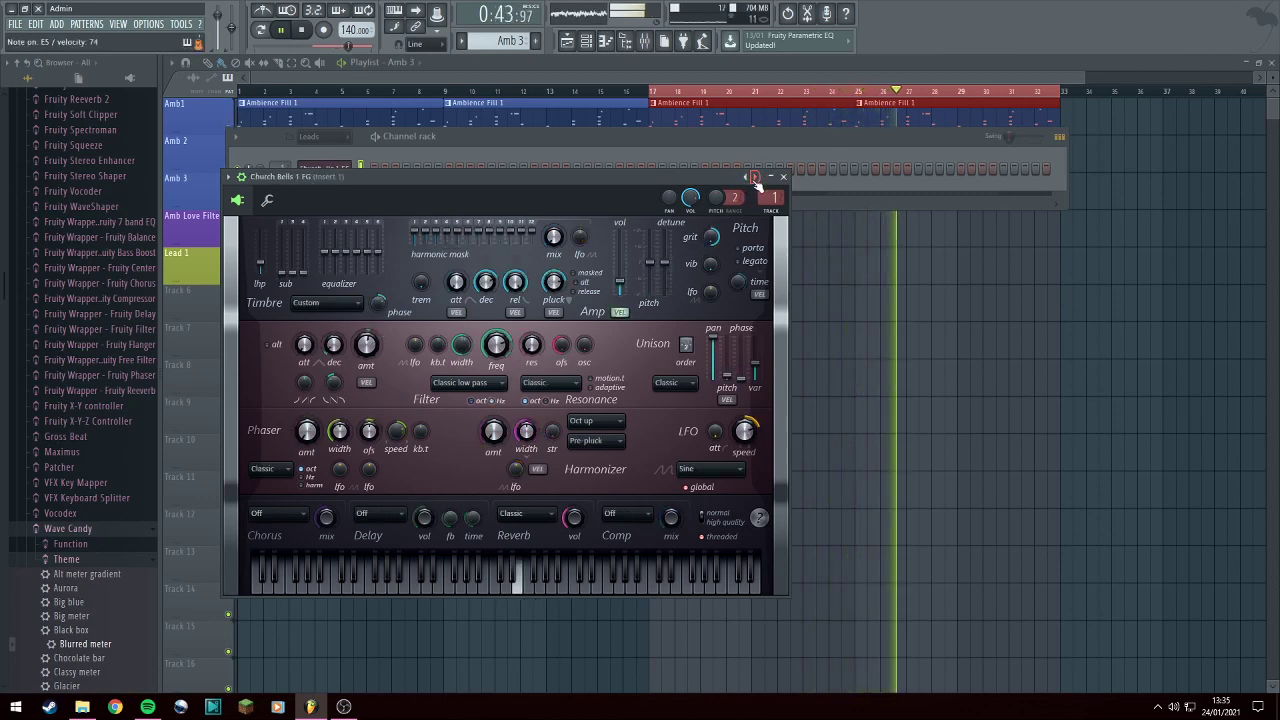
pyautogui.click(756, 178)
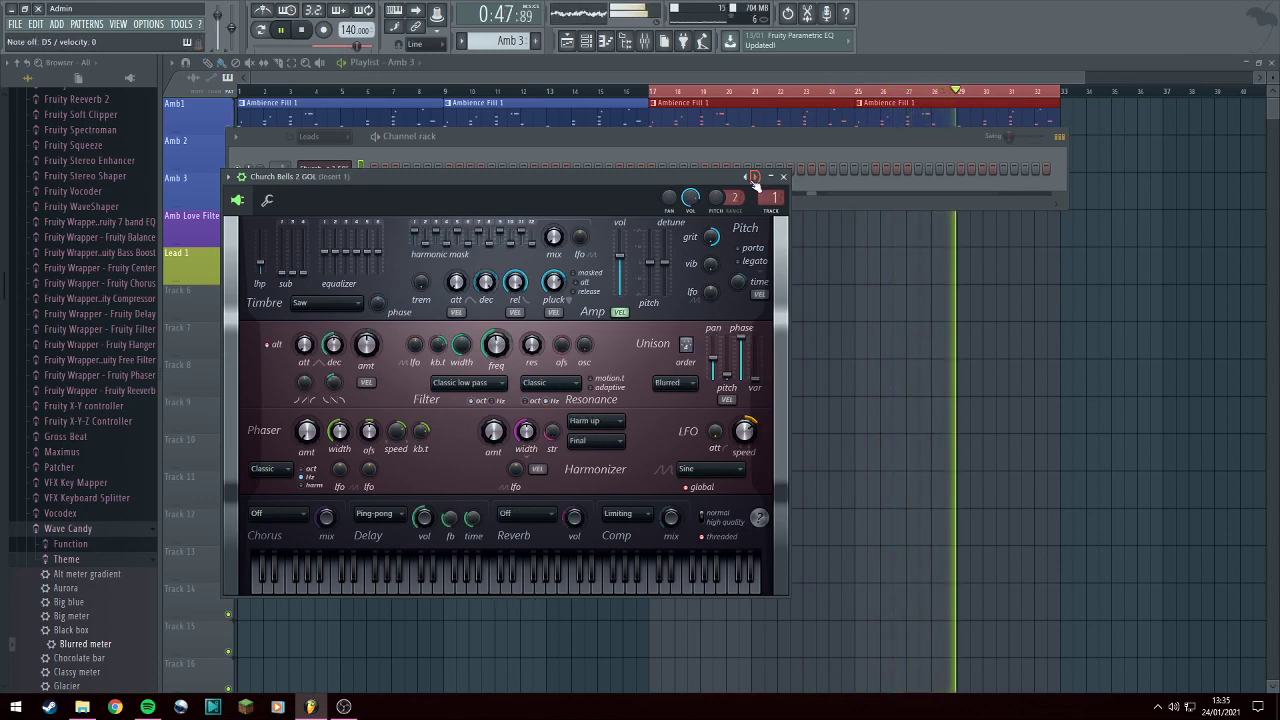
pyautogui.click(756, 178)
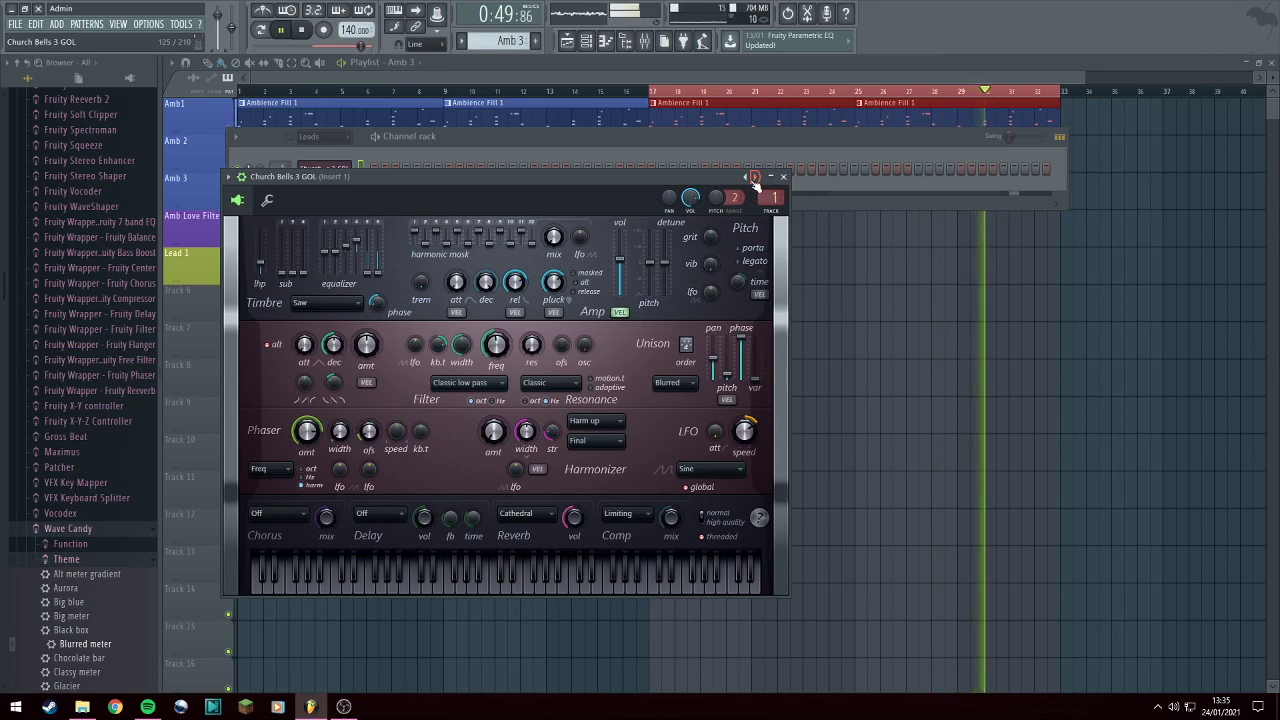
pyautogui.click(757, 178)
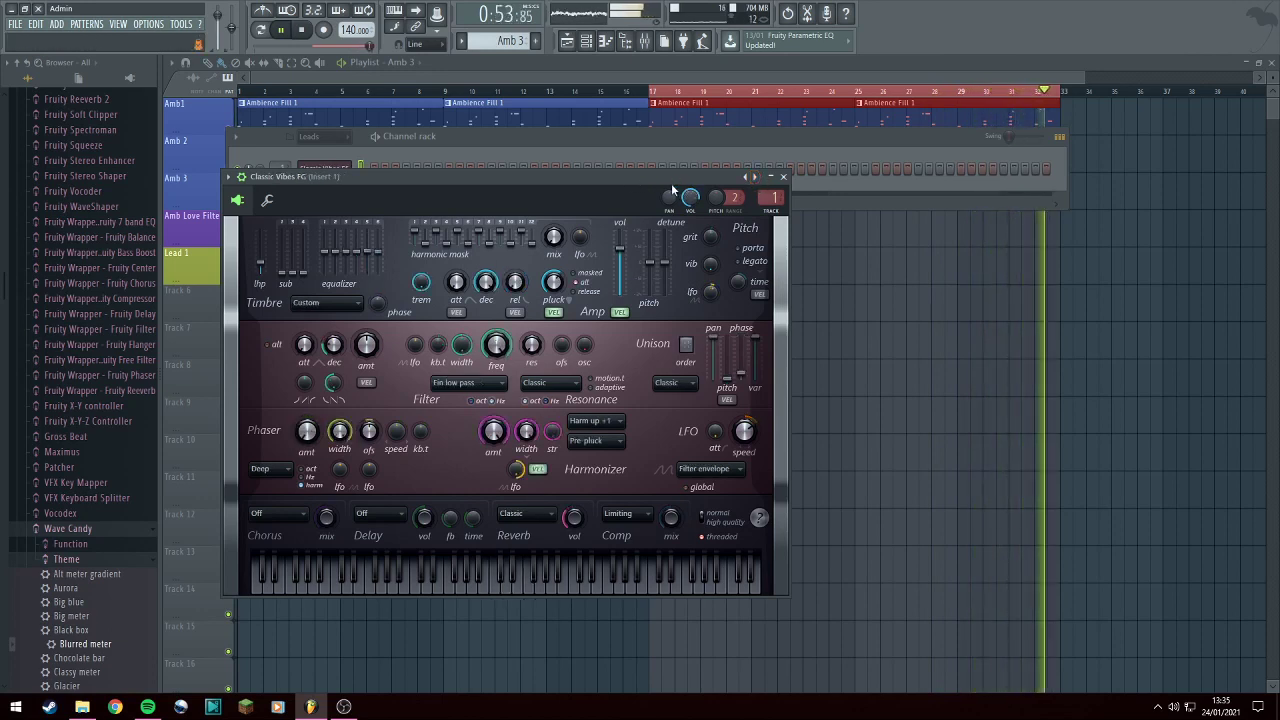
pyautogui.click(754, 176)
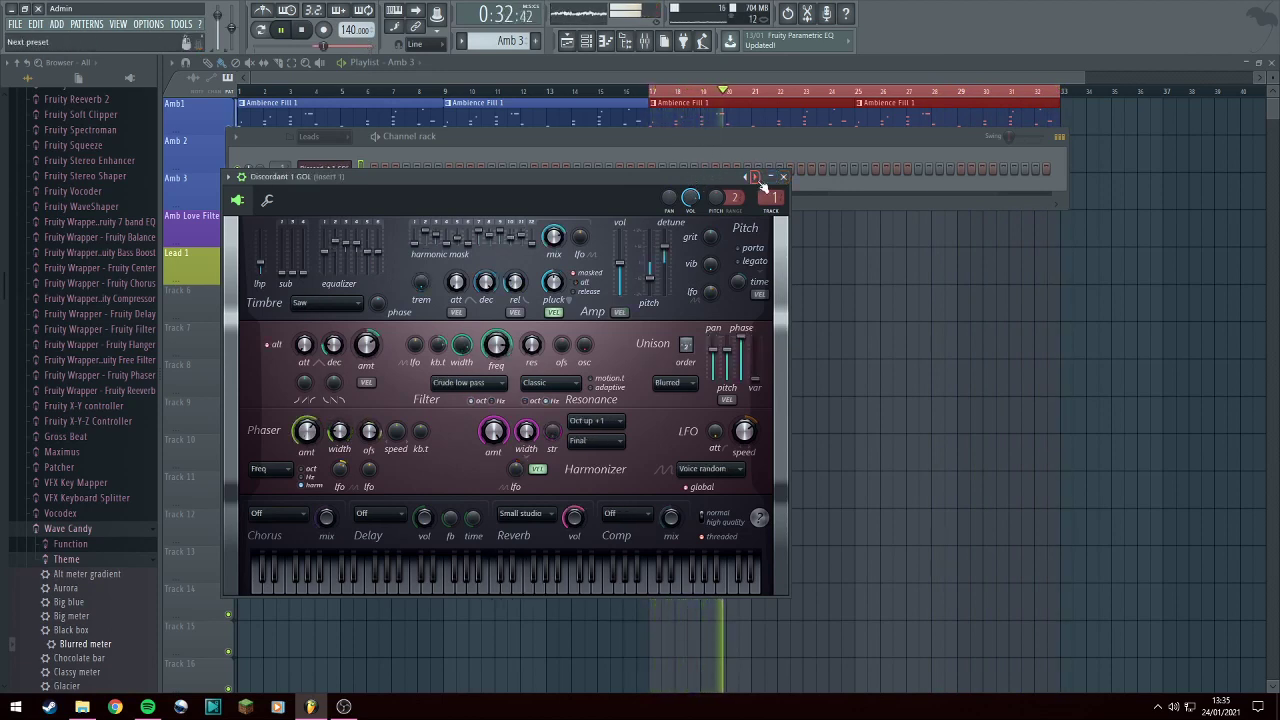
pyautogui.click(754, 176)
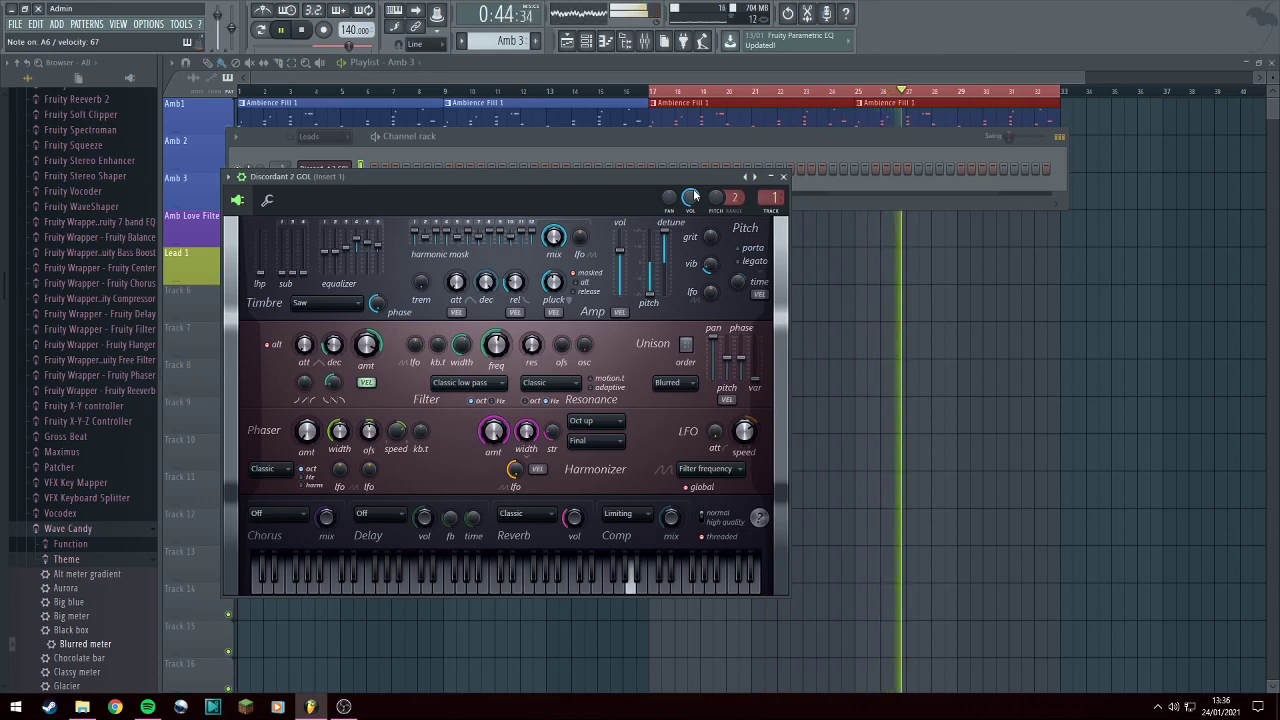
# Check the mixer and the effects chain on Insert 2.
pyautogui.click(662, 45)
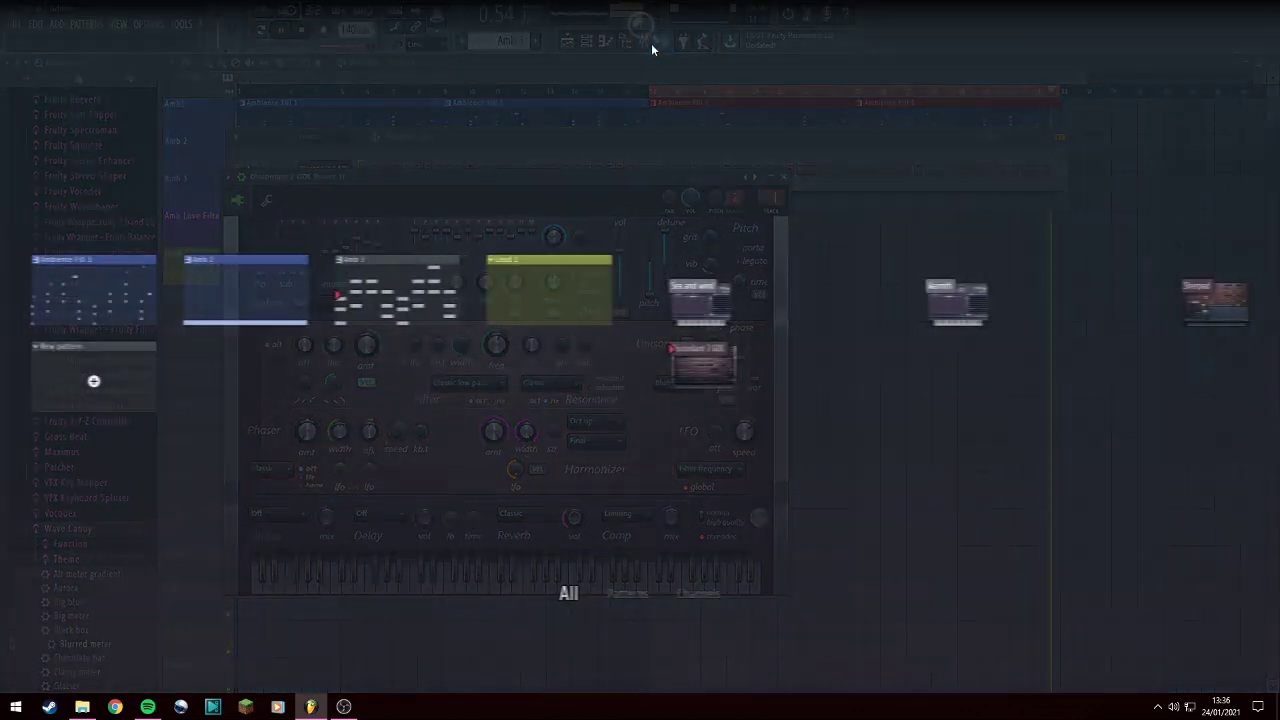
pyautogui.click(703, 143)
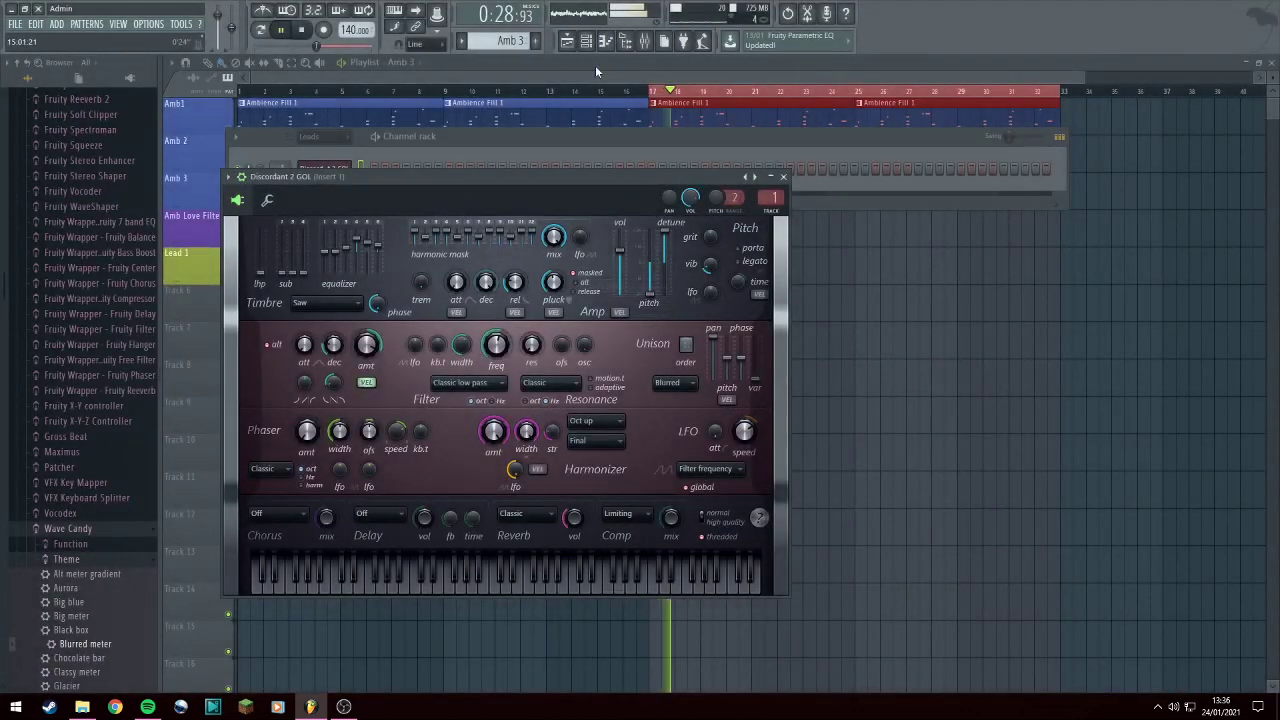
pyautogui.click(644, 42)
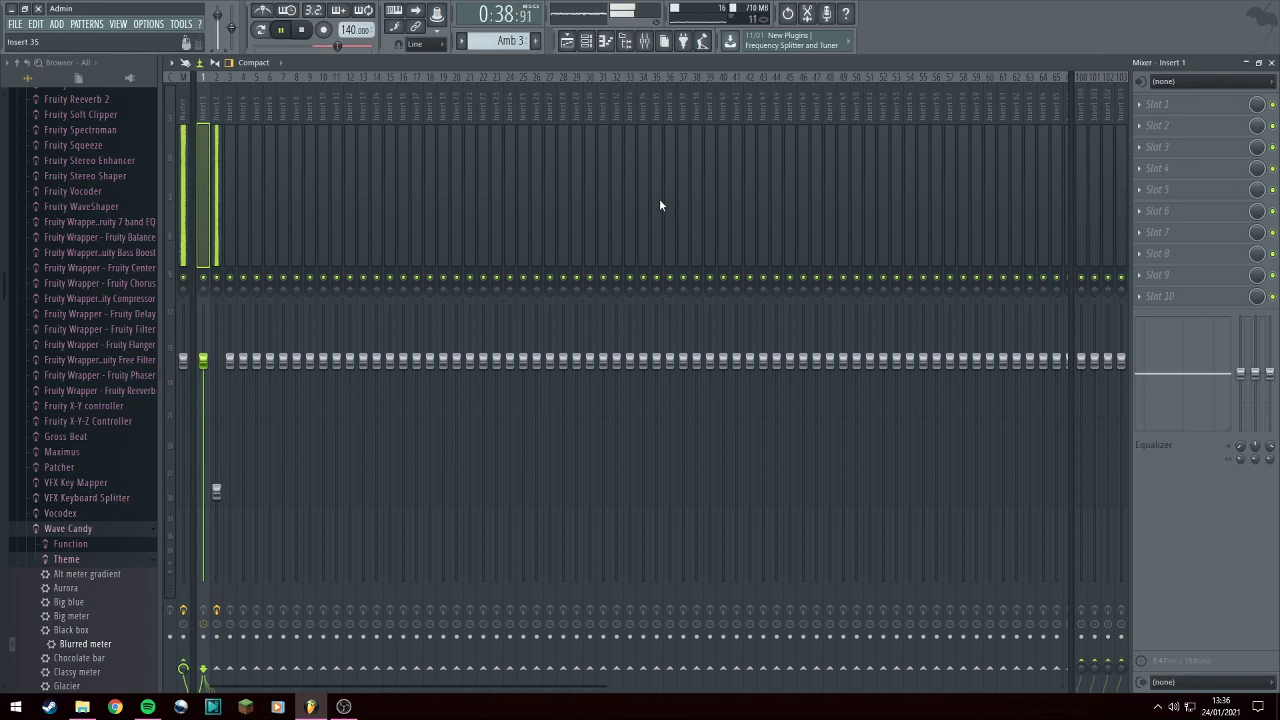
pyautogui.click(221, 76)
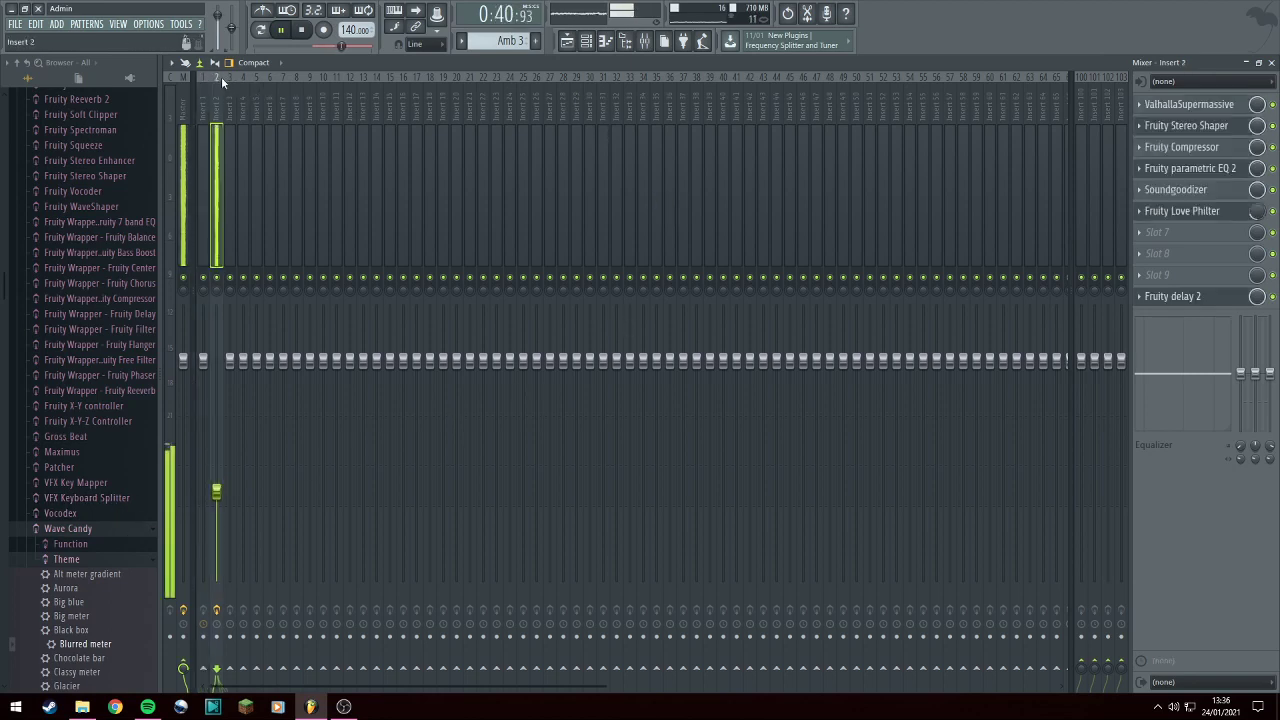
# Add a Morphine synth as a second channel in the Leads group.
pyautogui.click(586, 40)
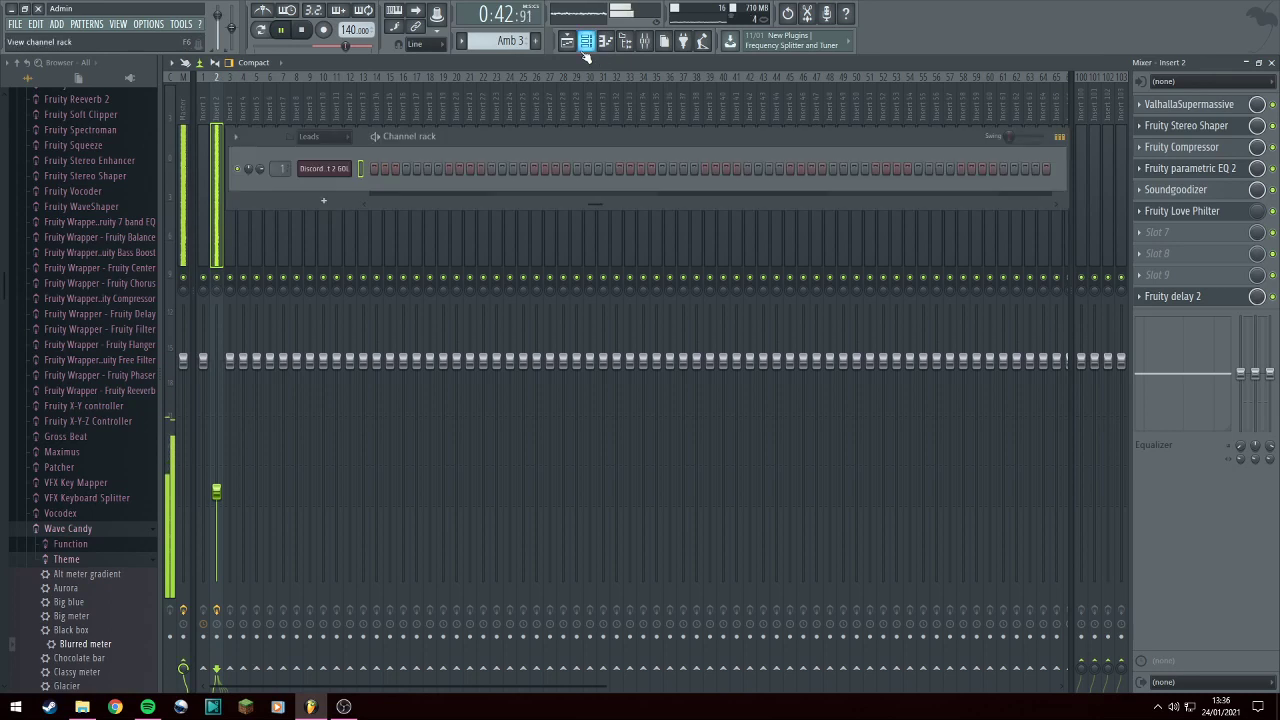
pyautogui.click(323, 200)
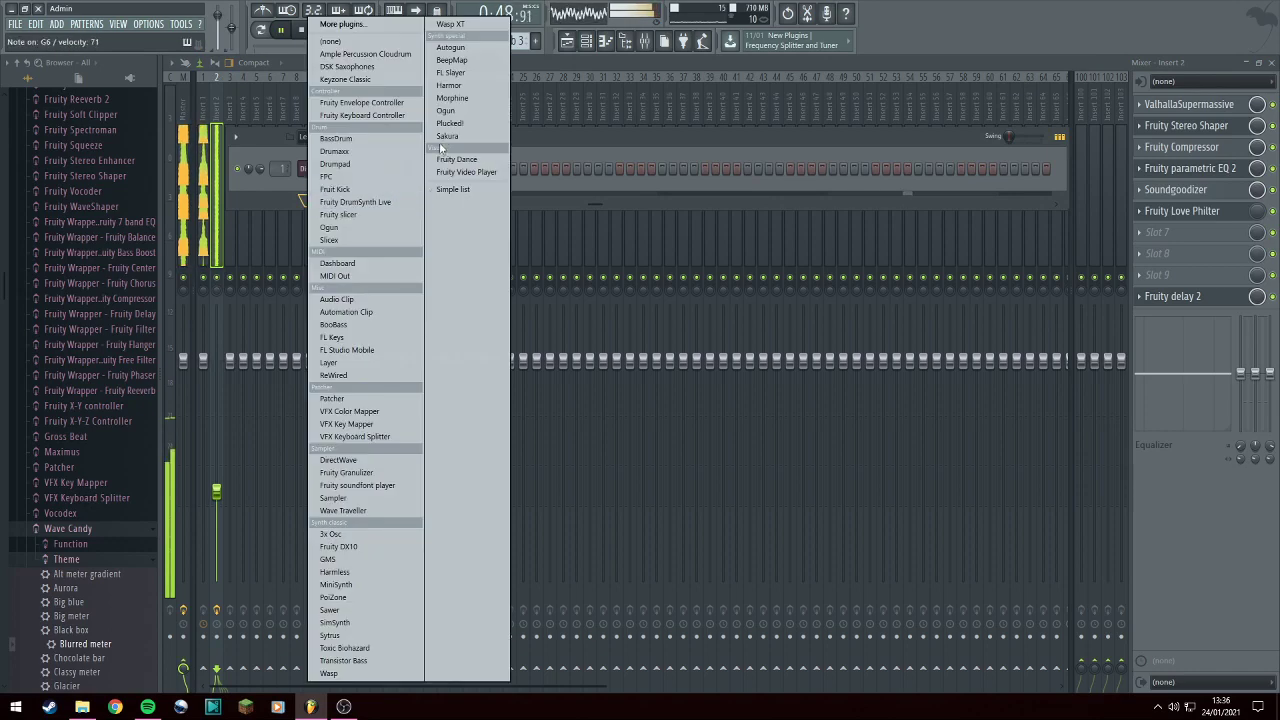
pyautogui.click(461, 101)
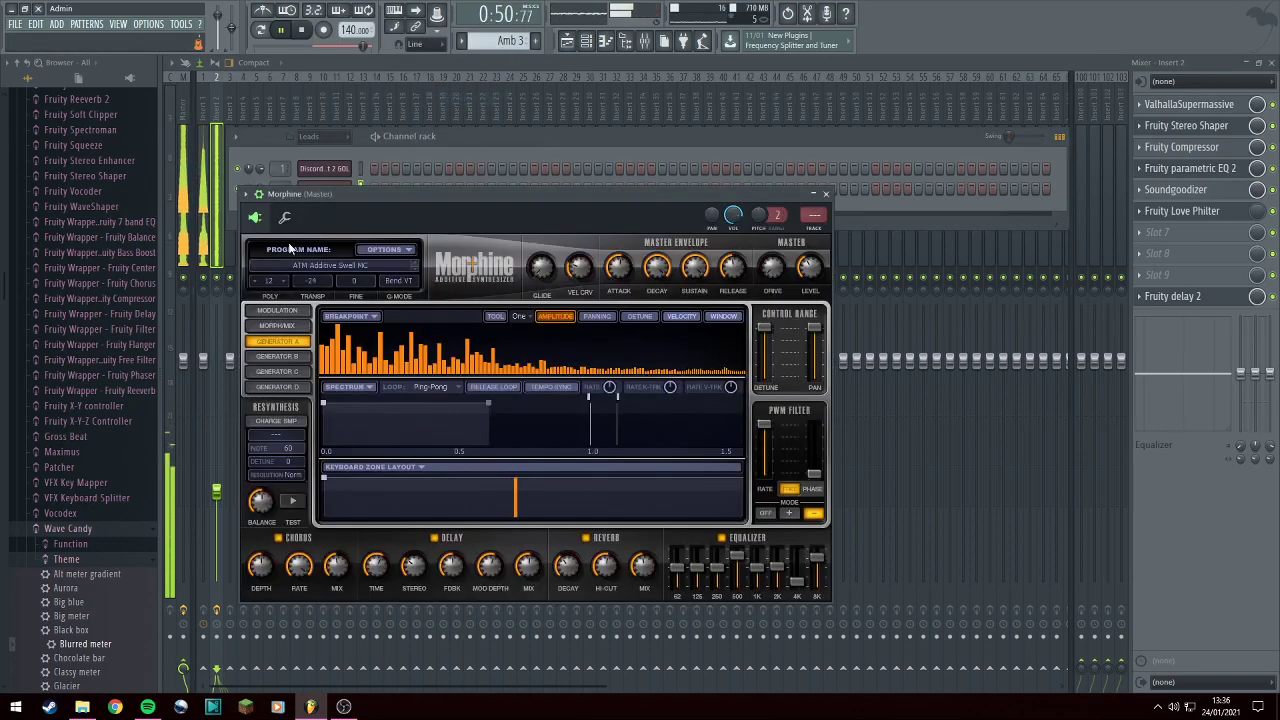
# Browse the Leads bank in Morphine's presets library and load LED Jupiter Bright MC.
pyautogui.click(293, 262)
pyautogui.click(465, 385)
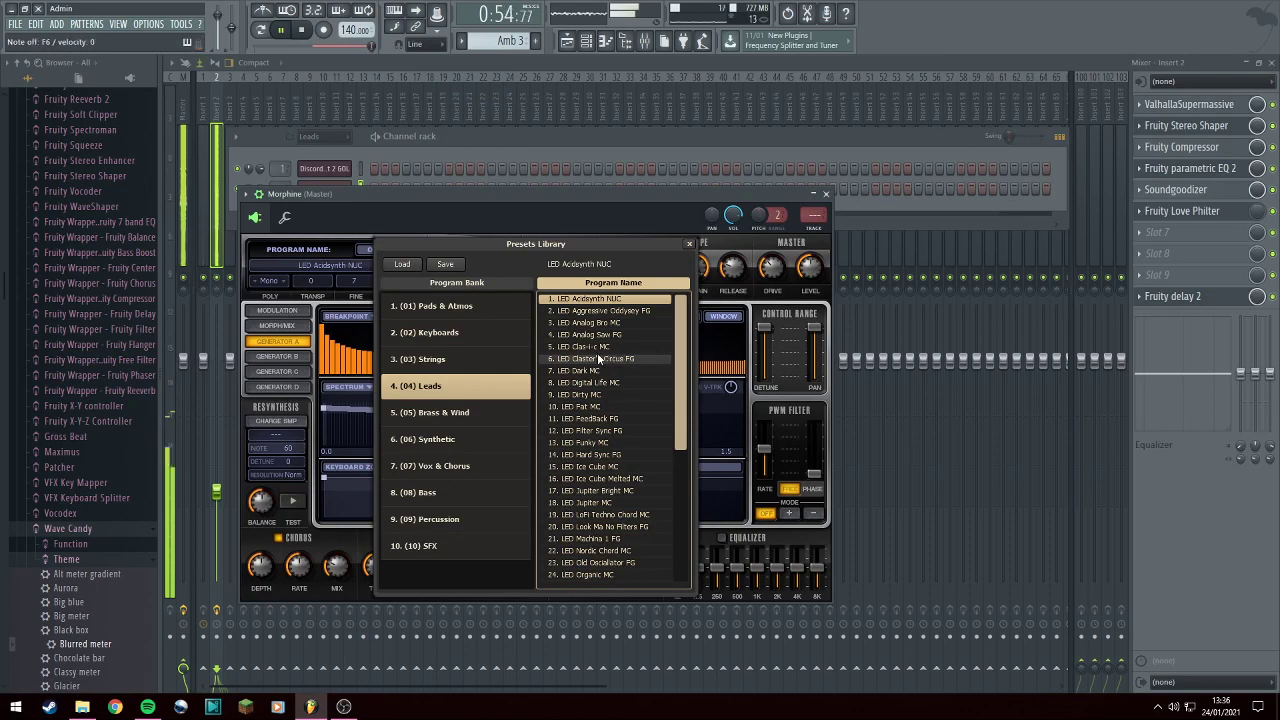
pyautogui.scroll(-2, 614, 450)
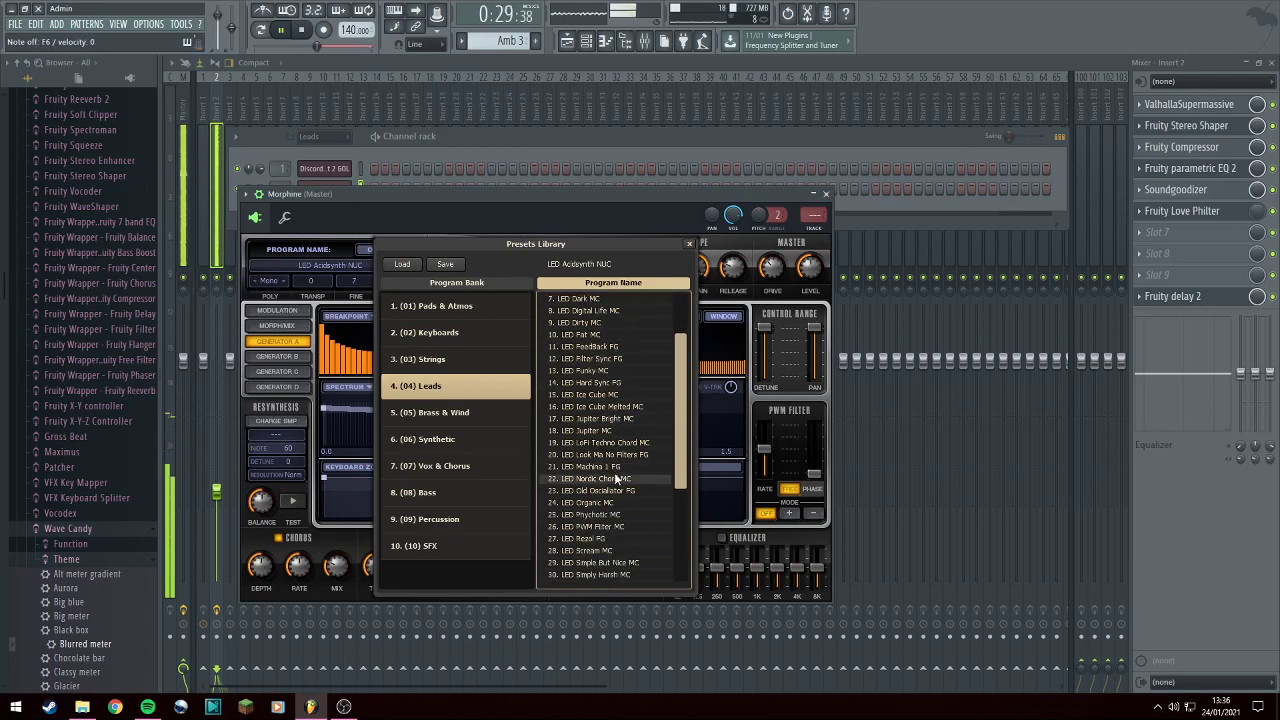
pyautogui.scroll(-1, 610, 482)
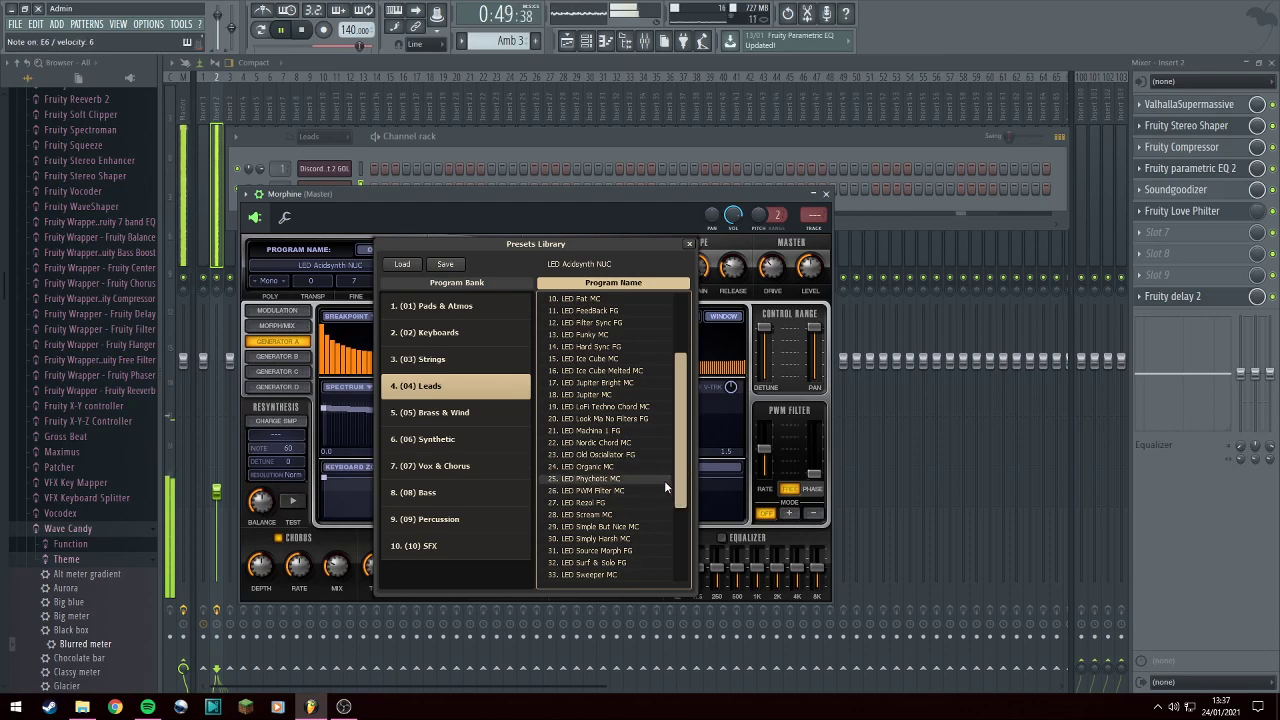
pyautogui.scroll(-2, 600, 470)
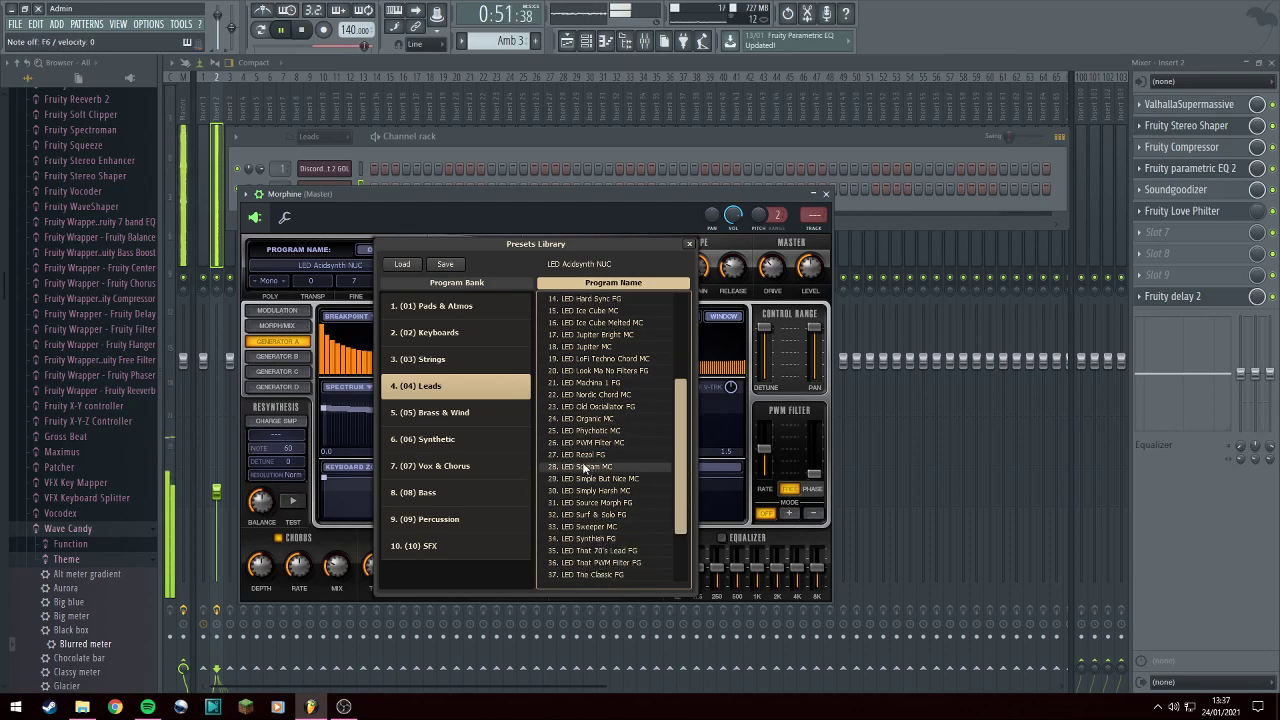
pyautogui.scroll(-2, 598, 480)
pyautogui.scroll(-2, 622, 485)
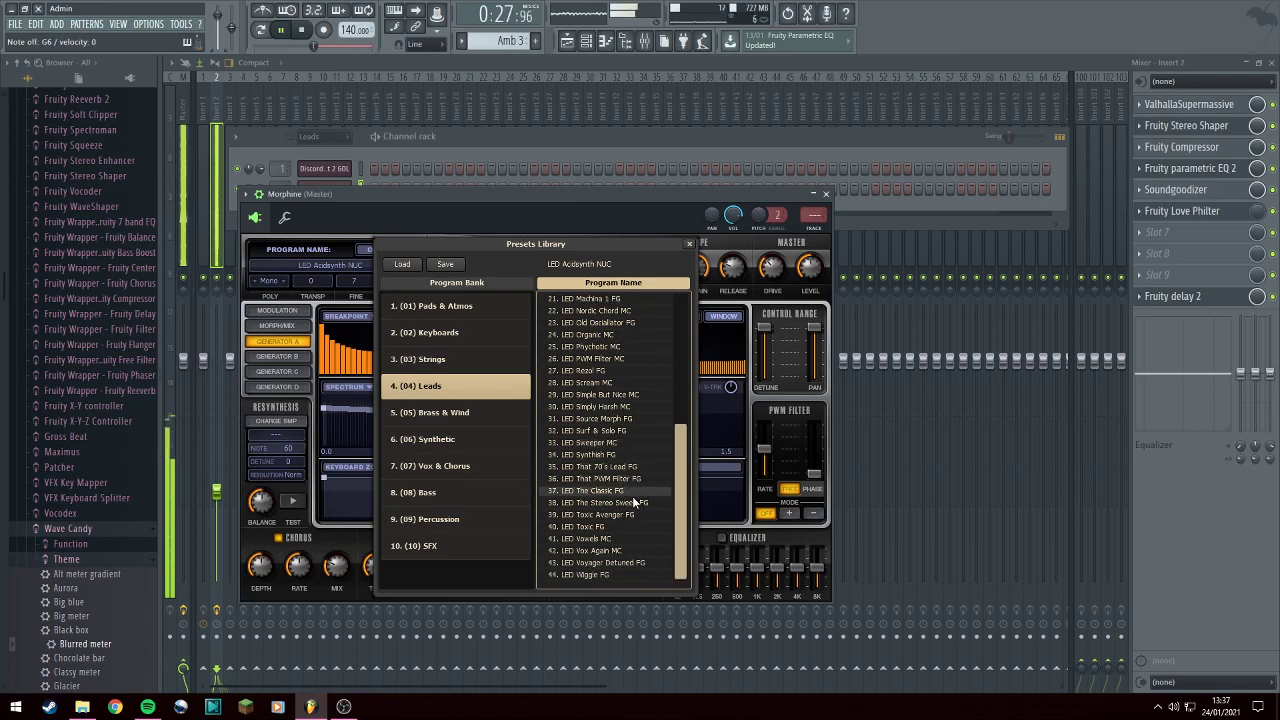
pyautogui.scroll(1, 600, 518)
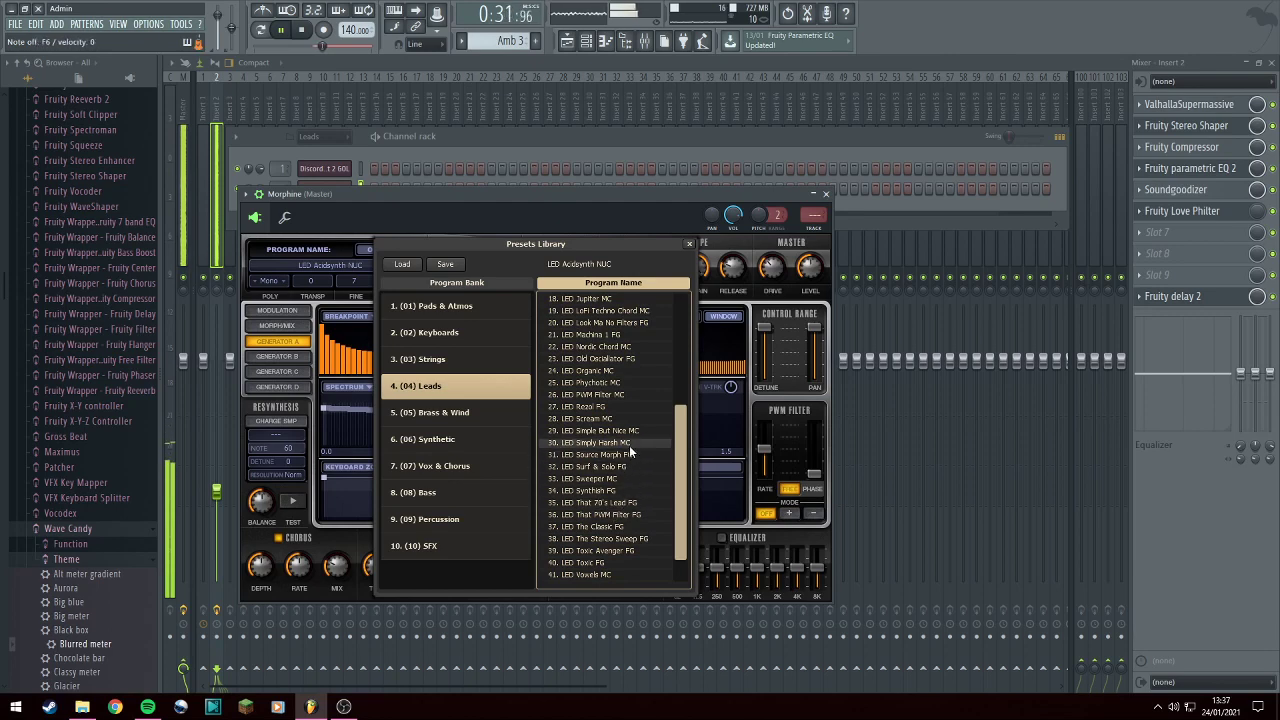
pyautogui.scroll(1, 622, 455)
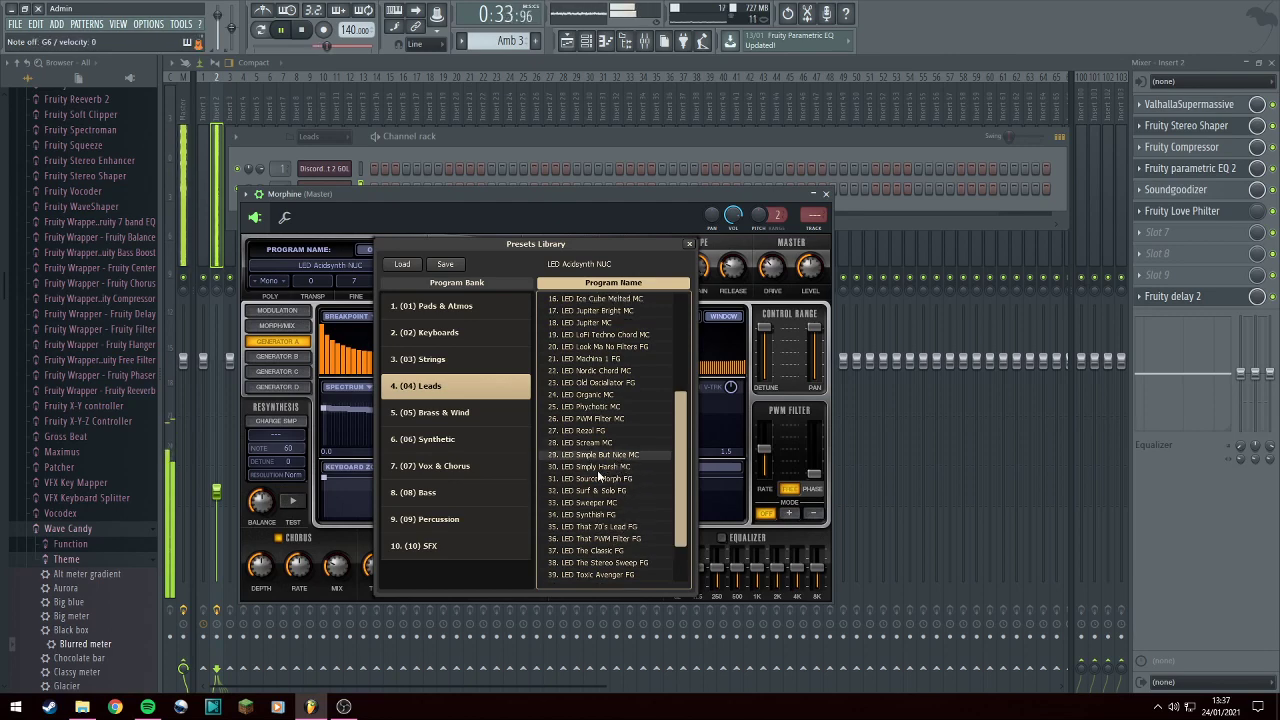
pyautogui.scroll(1, 615, 468)
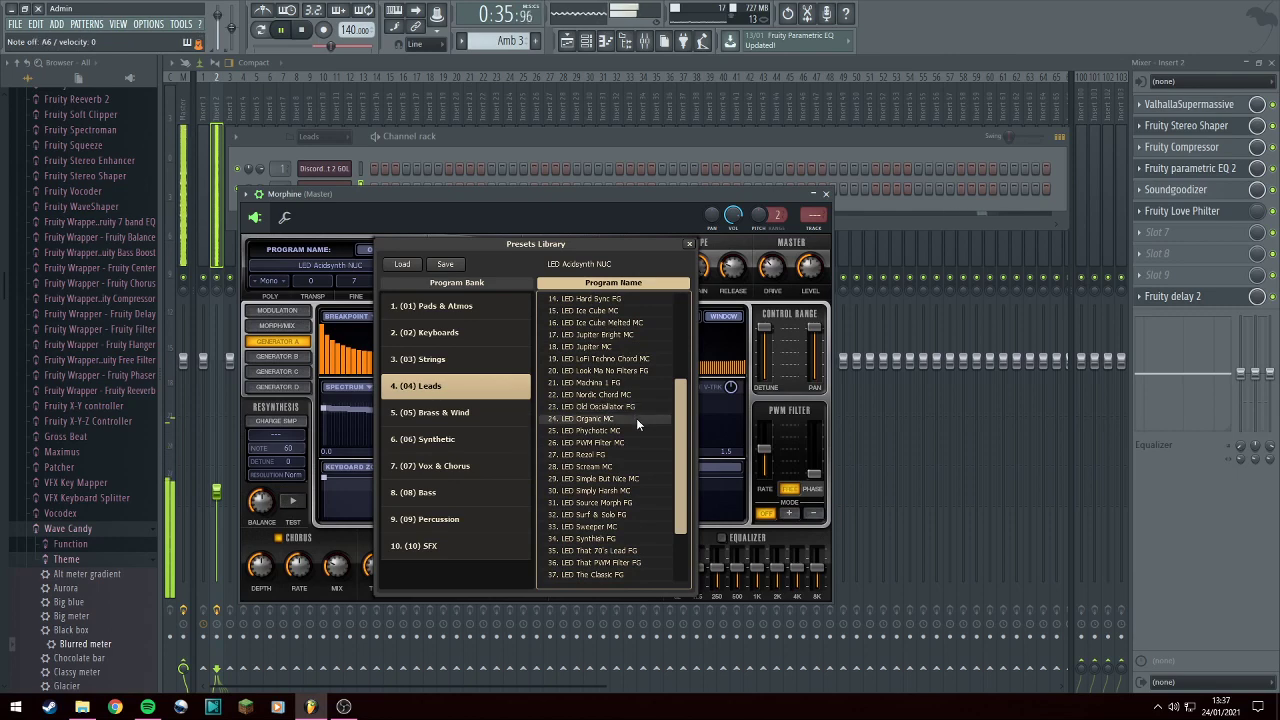
pyautogui.click(612, 335)
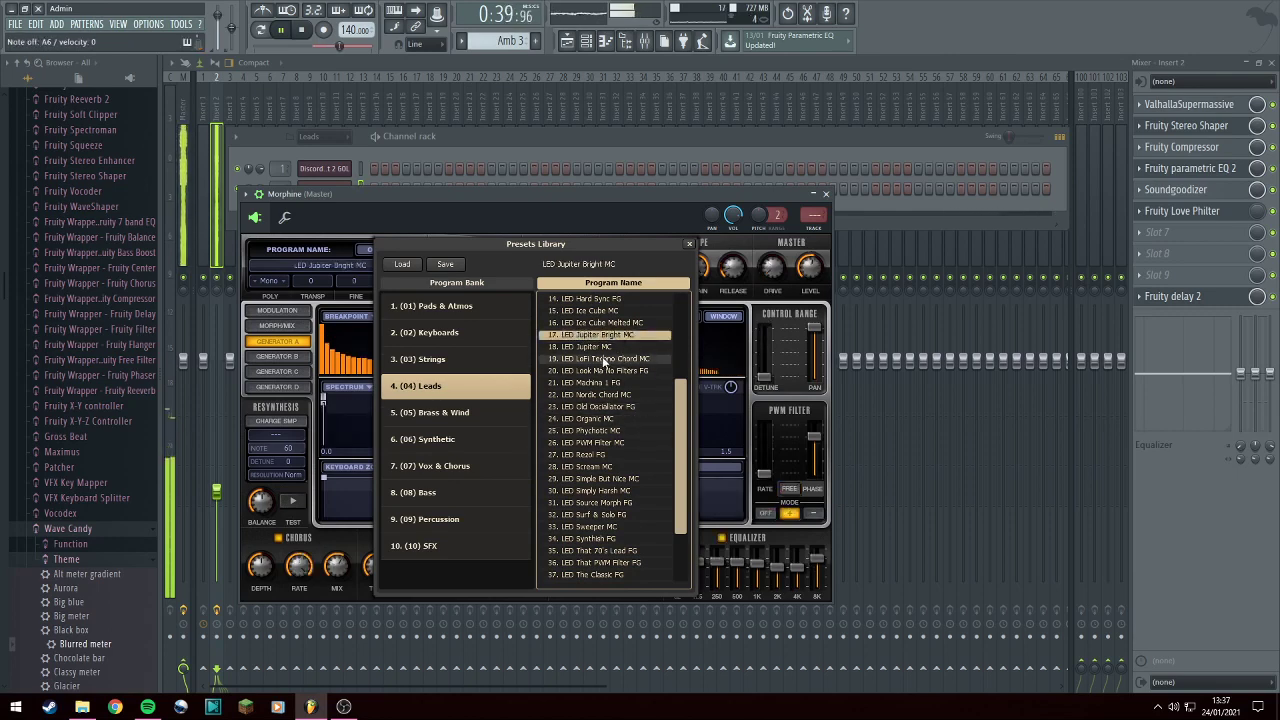
# Audition the LED Jupiter MC and LED Hard Sync FG lead presets in Morphine, then close the synth.
pyautogui.click(610, 347)
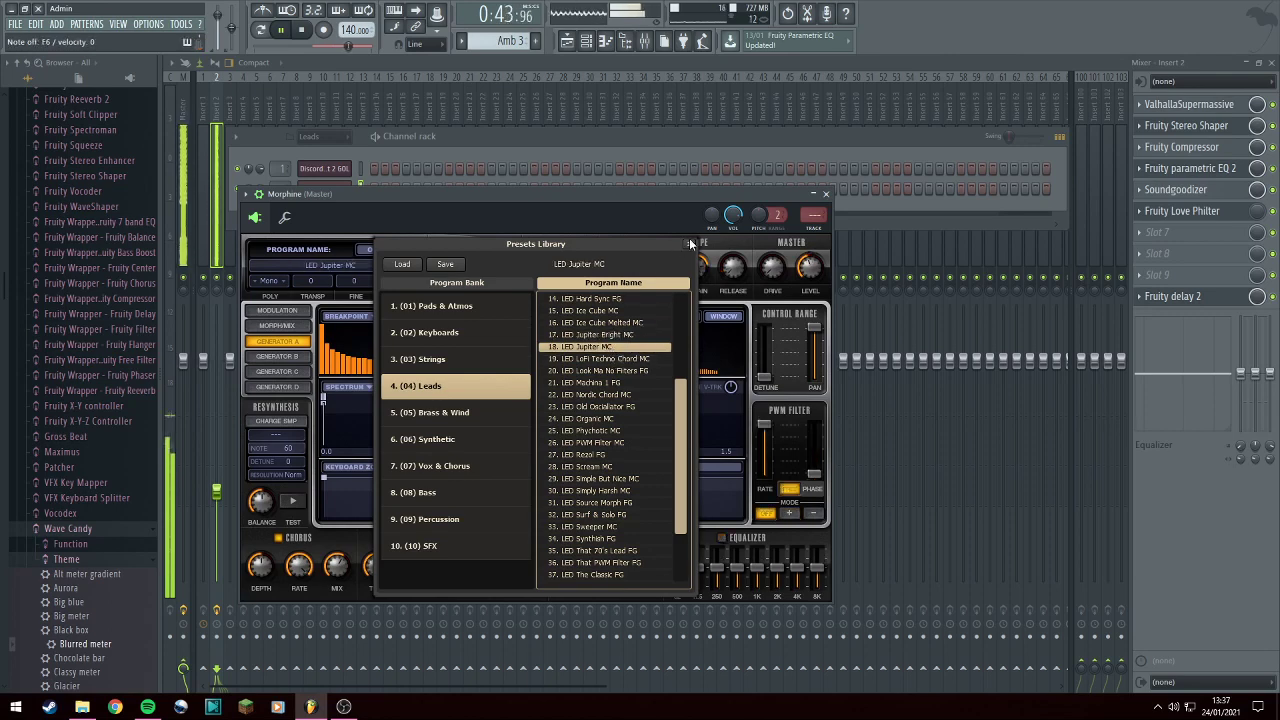
pyautogui.click(634, 297)
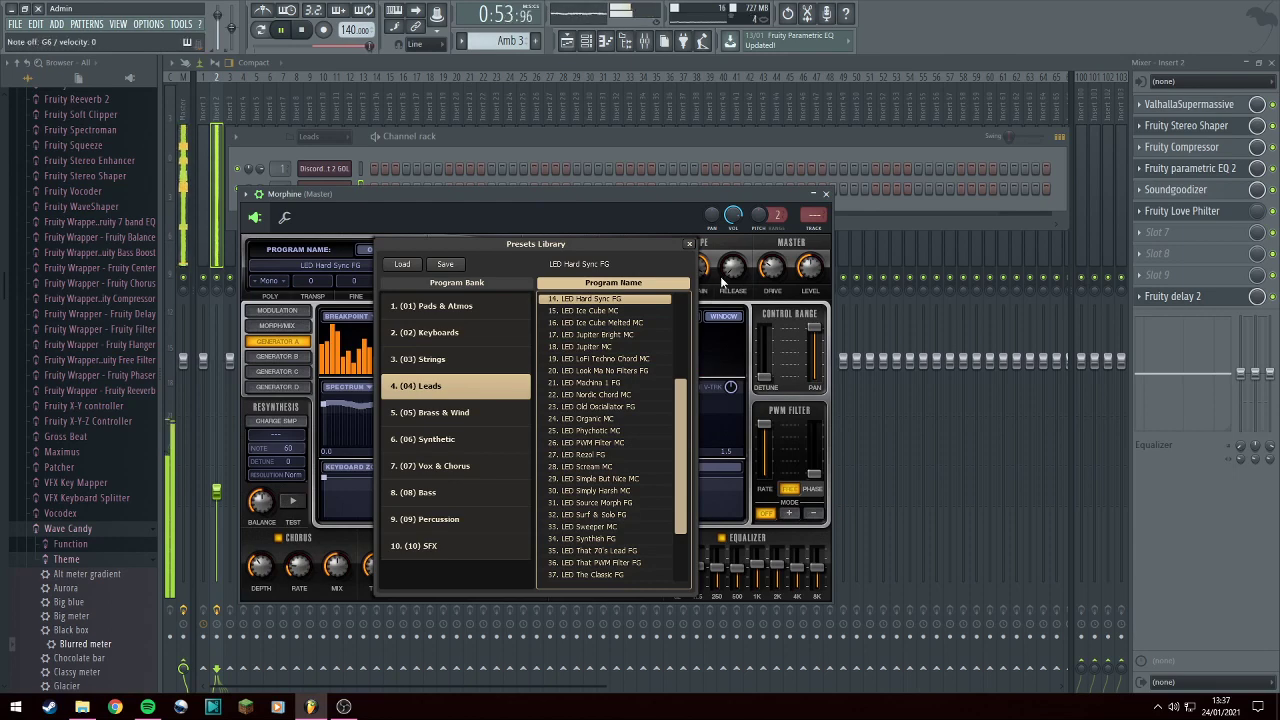
pyautogui.click(689, 244)
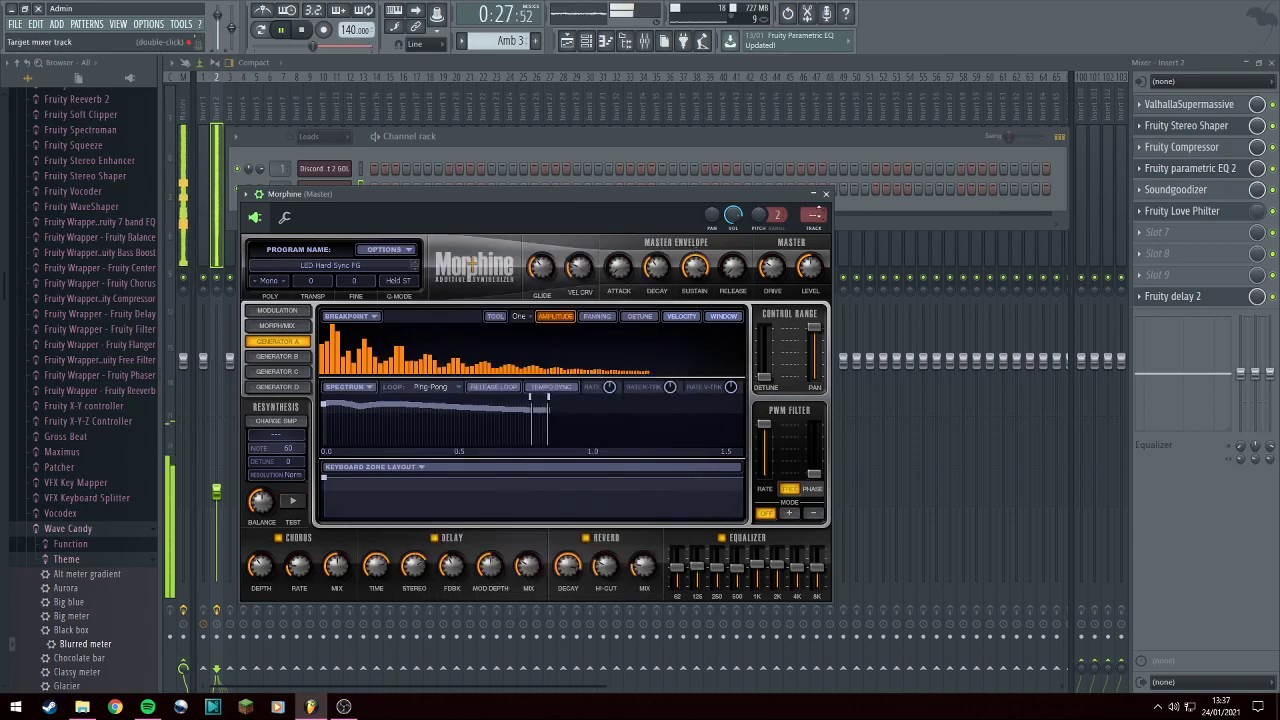
pyautogui.click(826, 194)
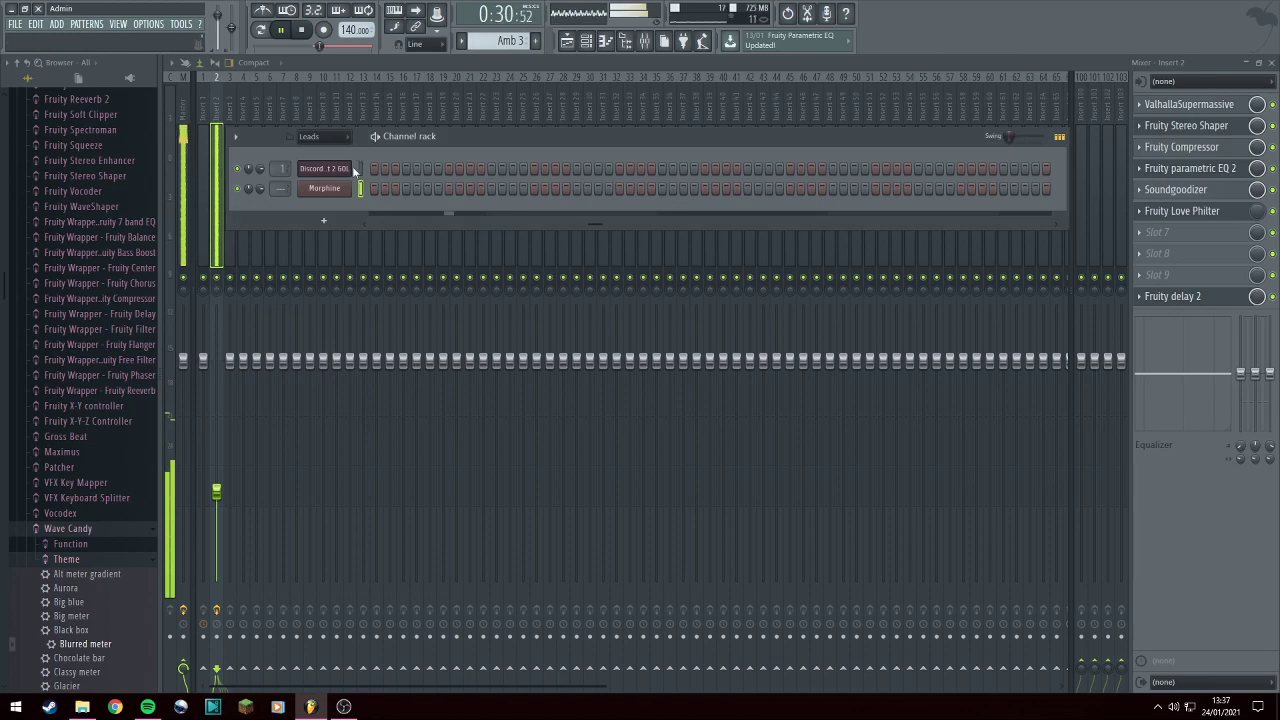
# Review the Discordant 2 GOL lead synth and delete the Morphine channel from the Leads group.
pyautogui.click(344, 171)
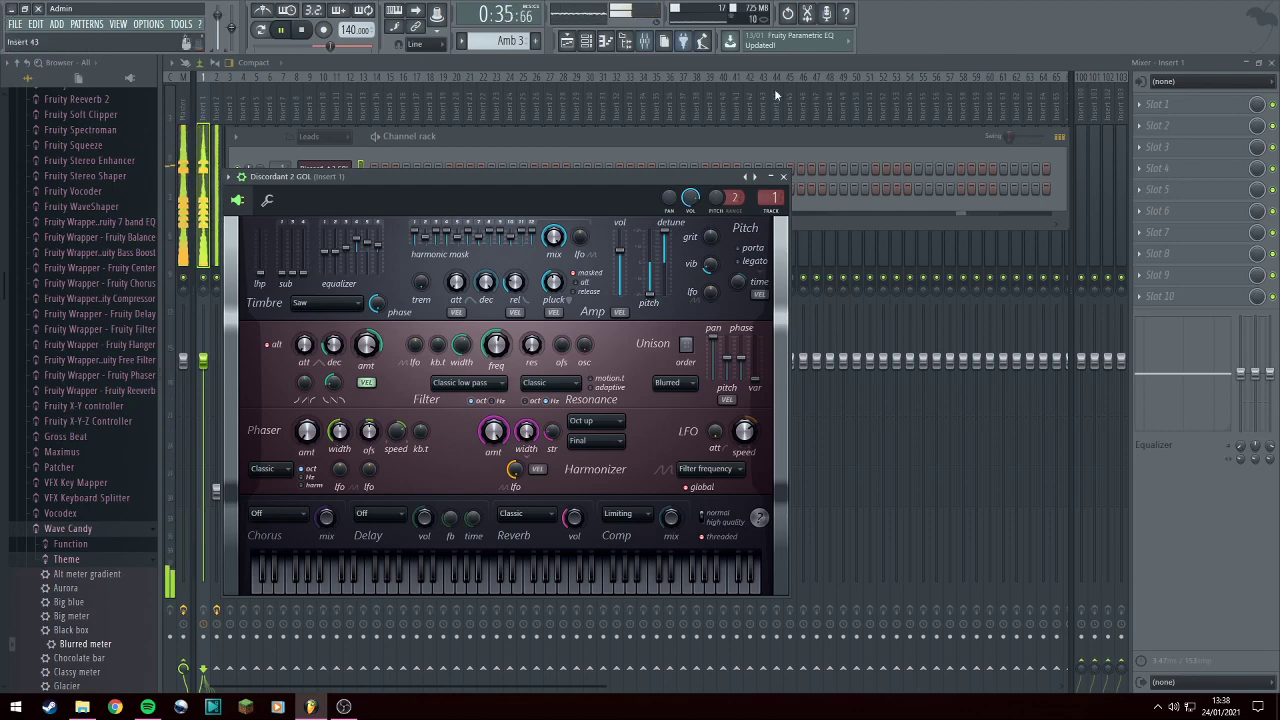
pyautogui.click(785, 177)
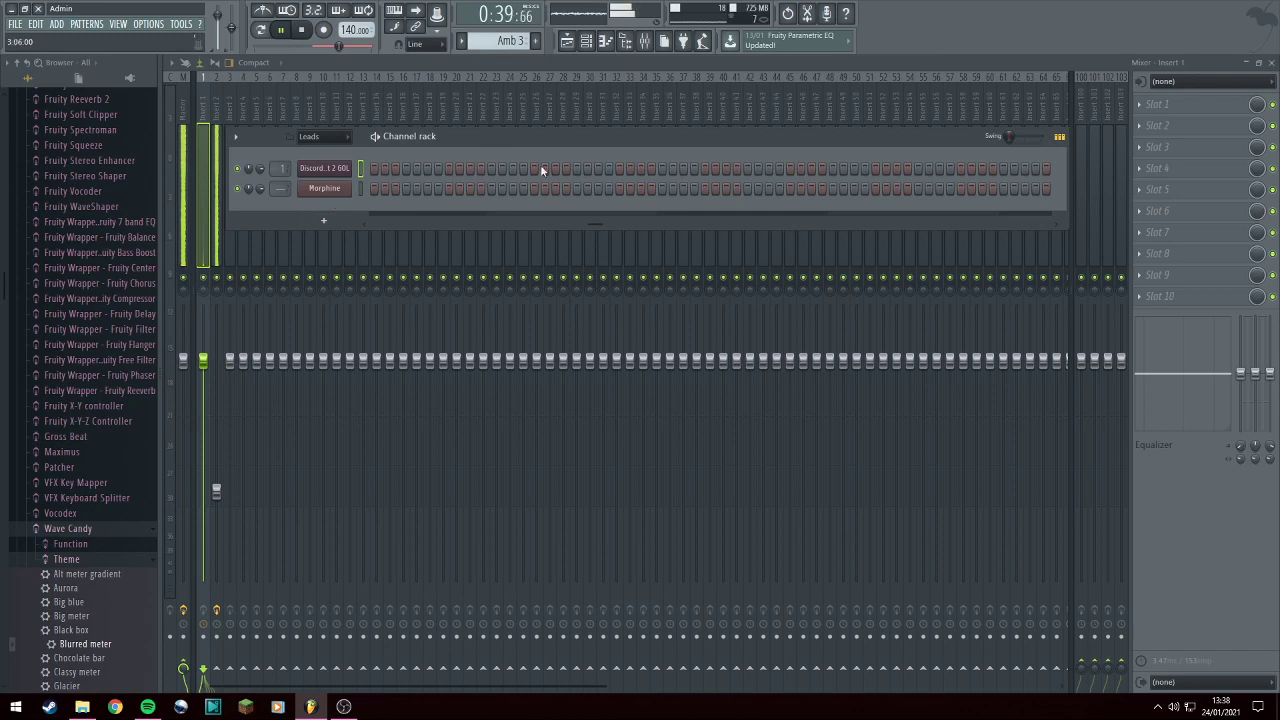
pyautogui.rightClick(316, 175)
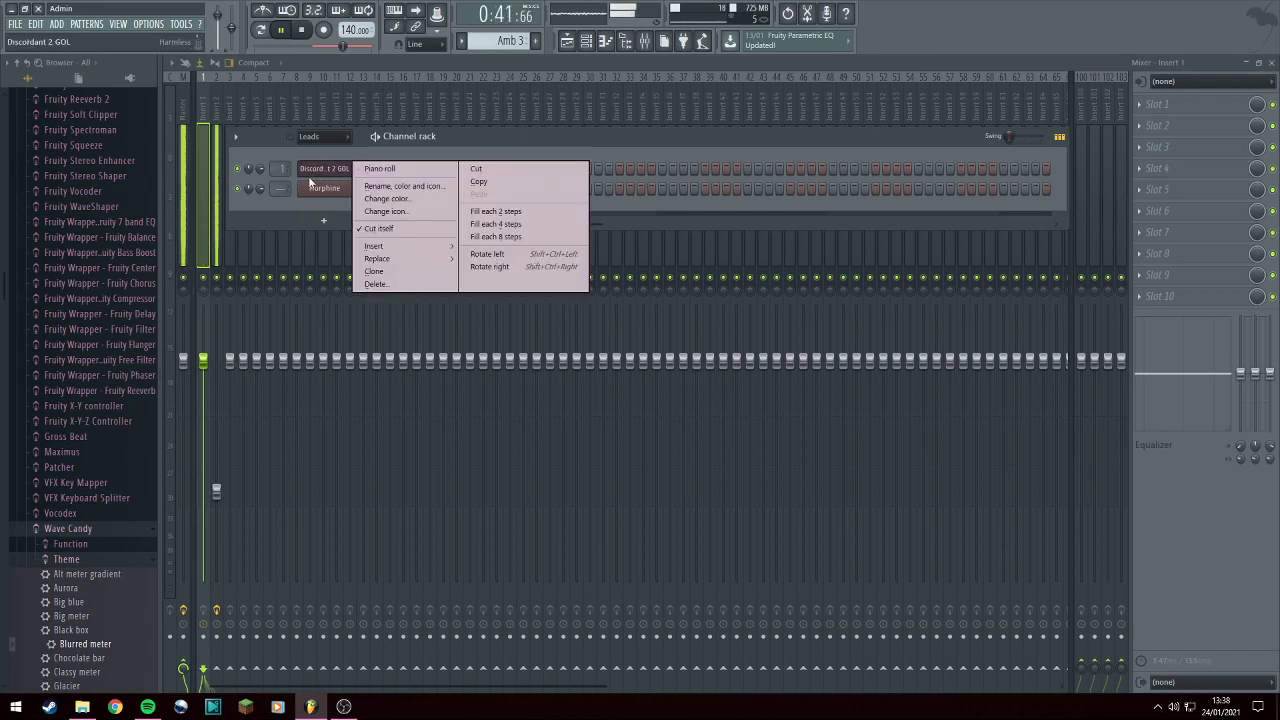
pyautogui.rightClick(311, 186)
pyautogui.press('d')
pyautogui.rightClick(334, 171)
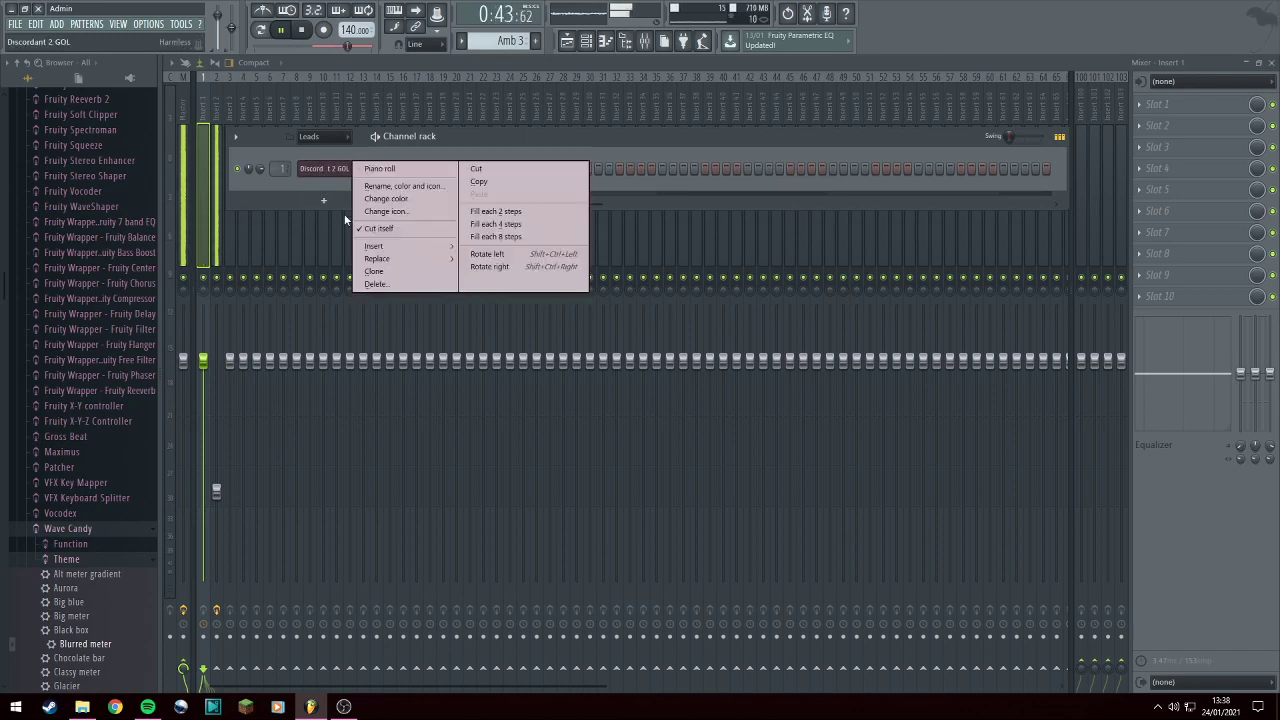
pyautogui.click(316, 184)
# Switch the channel rack to the Amb group and add a Sytrus synth as another channel.
pyautogui.click(322, 140)
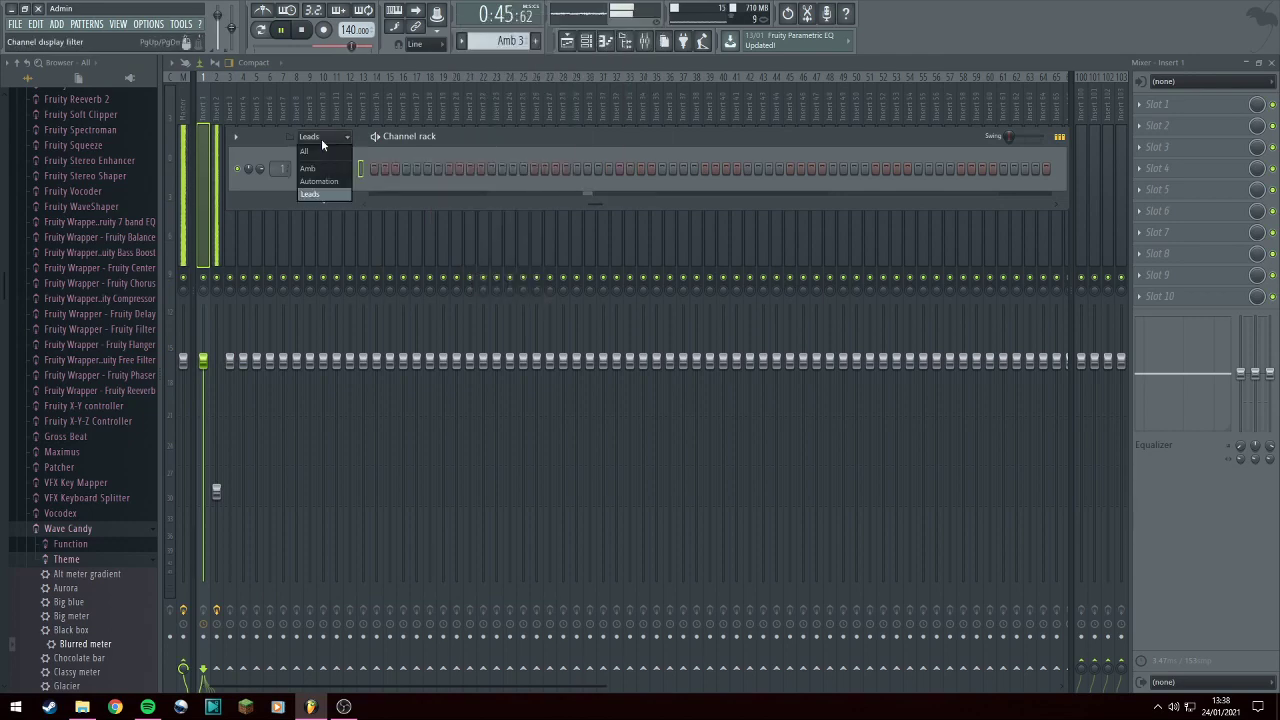
pyautogui.click(326, 167)
pyautogui.click(306, 241)
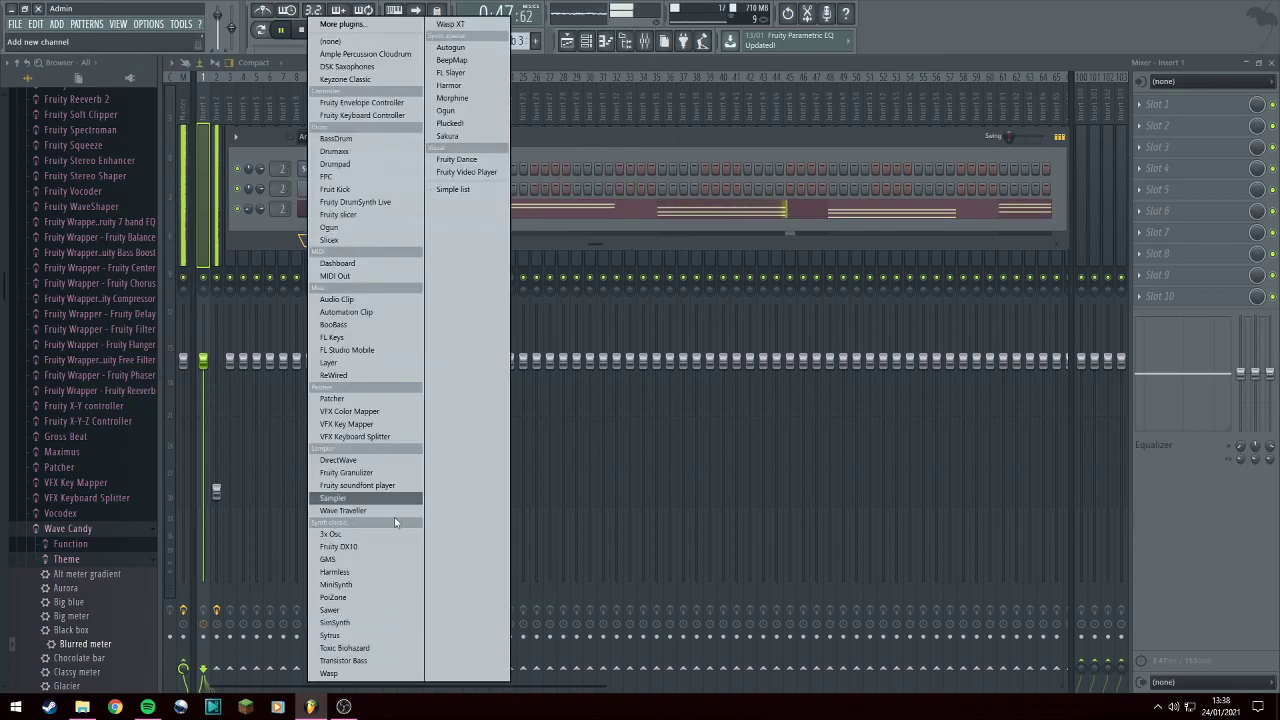
pyautogui.click(378, 635)
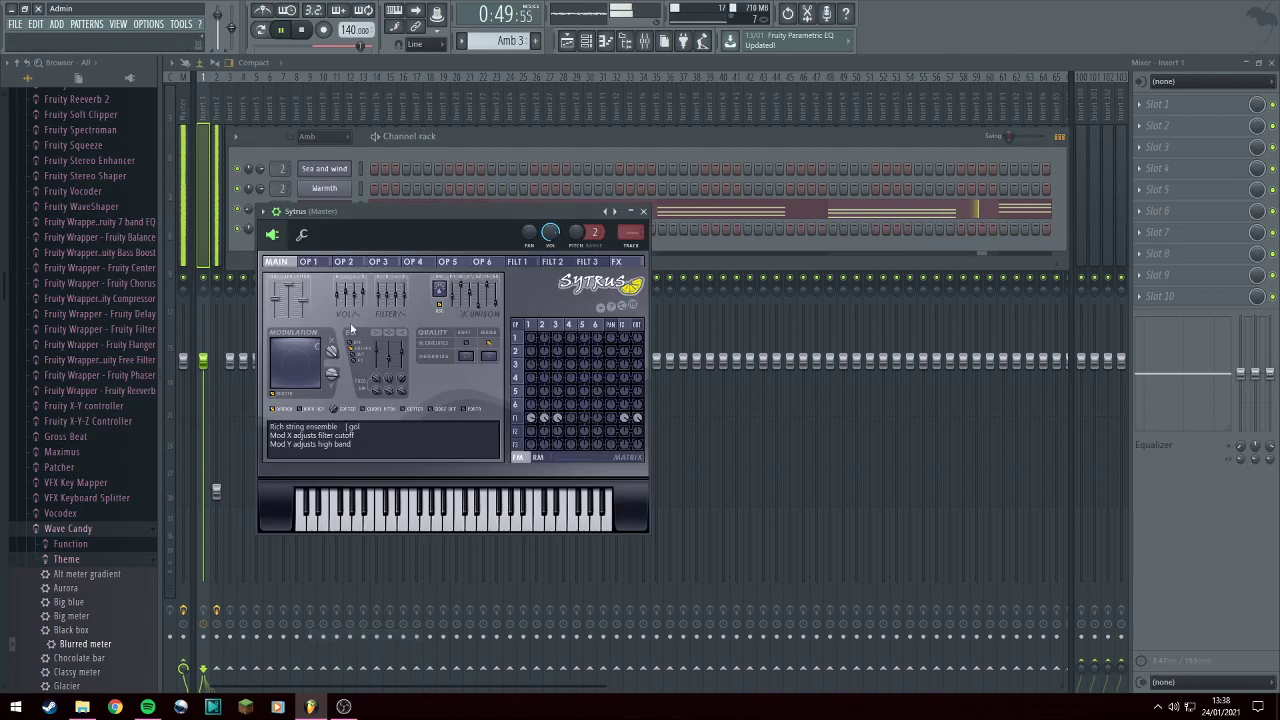
# Load the Amyleigh pad preset in Sytrus and route its channel to mixer track 1.
pyautogui.click(265, 212)
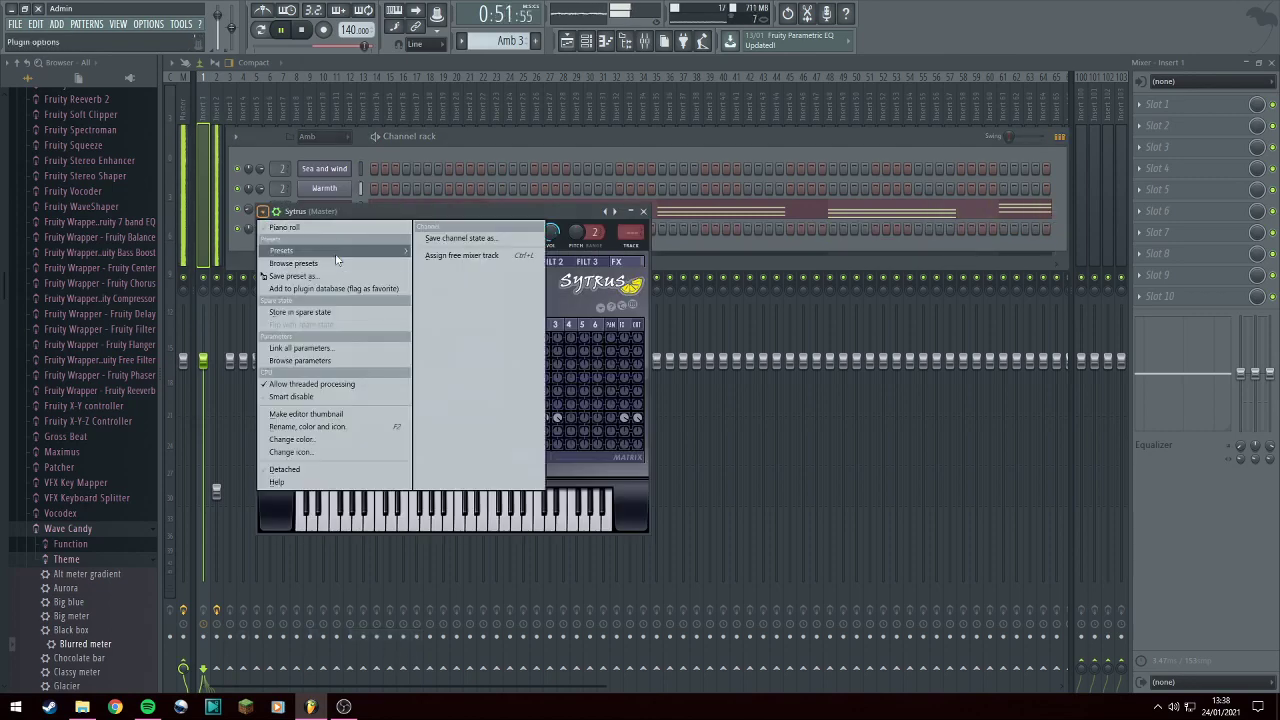
pyautogui.click(336, 262)
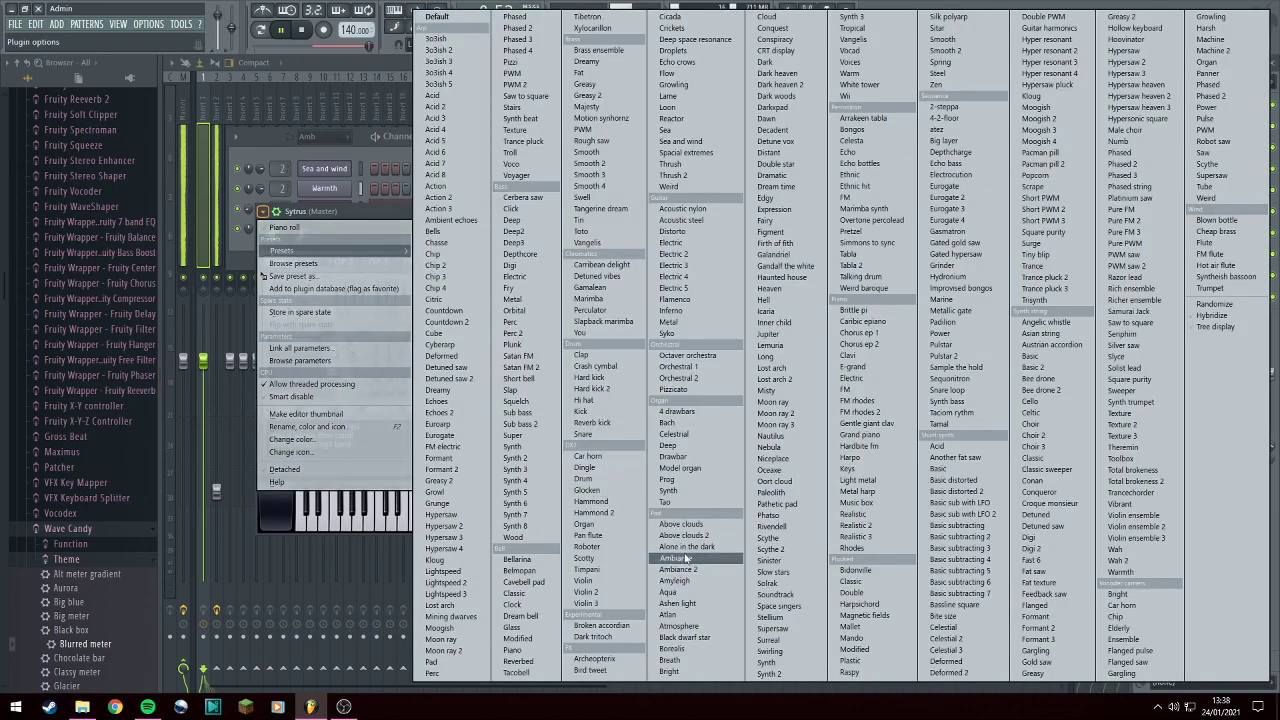
pyautogui.click(676, 580)
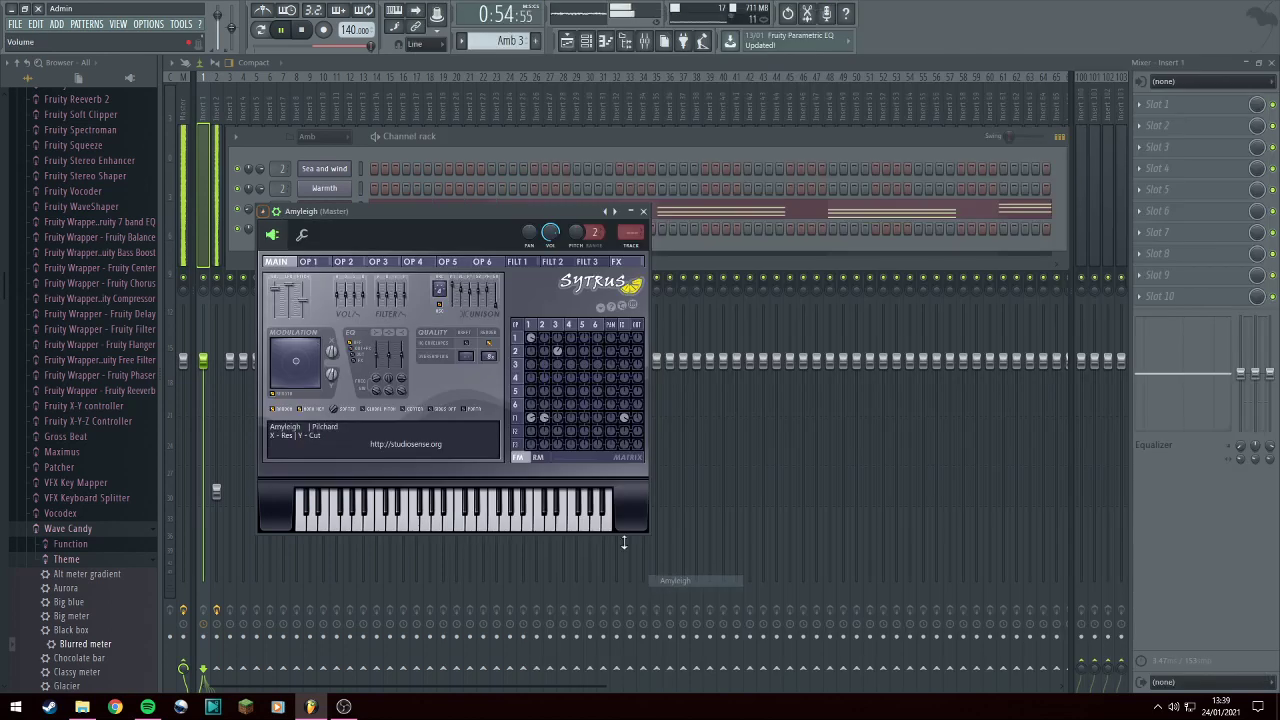
pyautogui.click(405, 146)
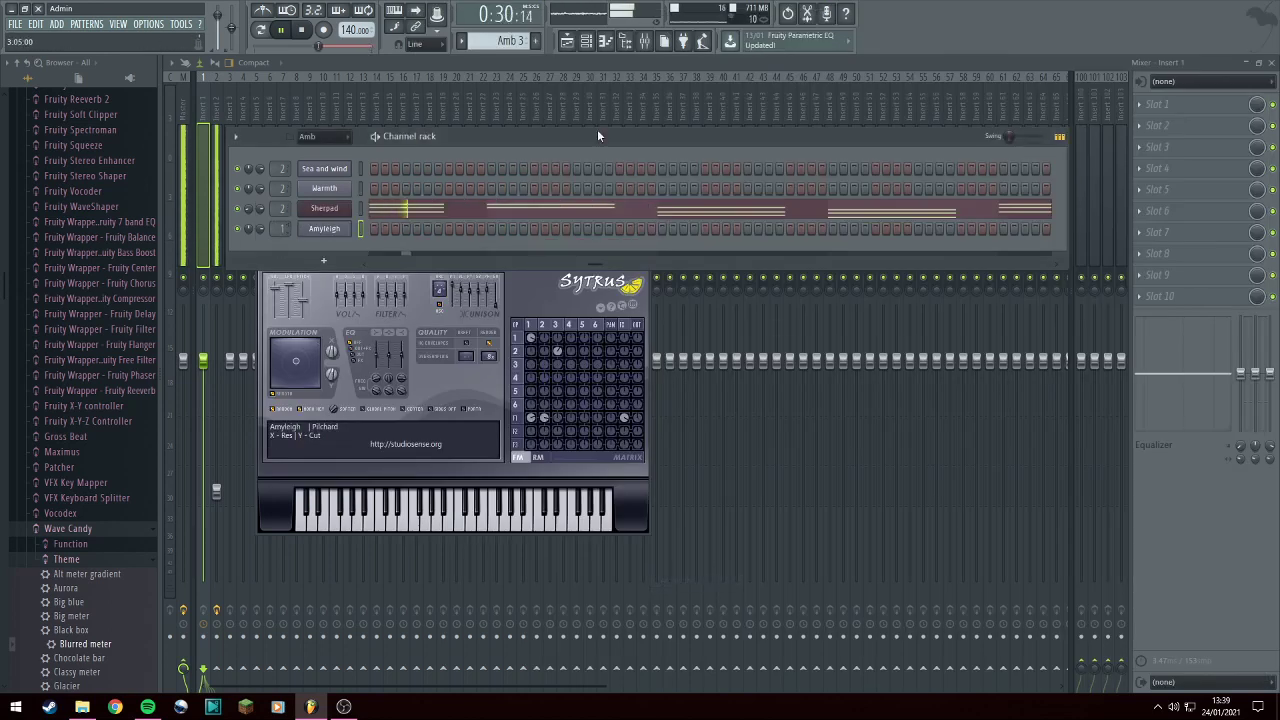
# Insert an empty playlist track between Amb Love Filter and Lead 1, and open its name for editing.
pyautogui.click(585, 47)
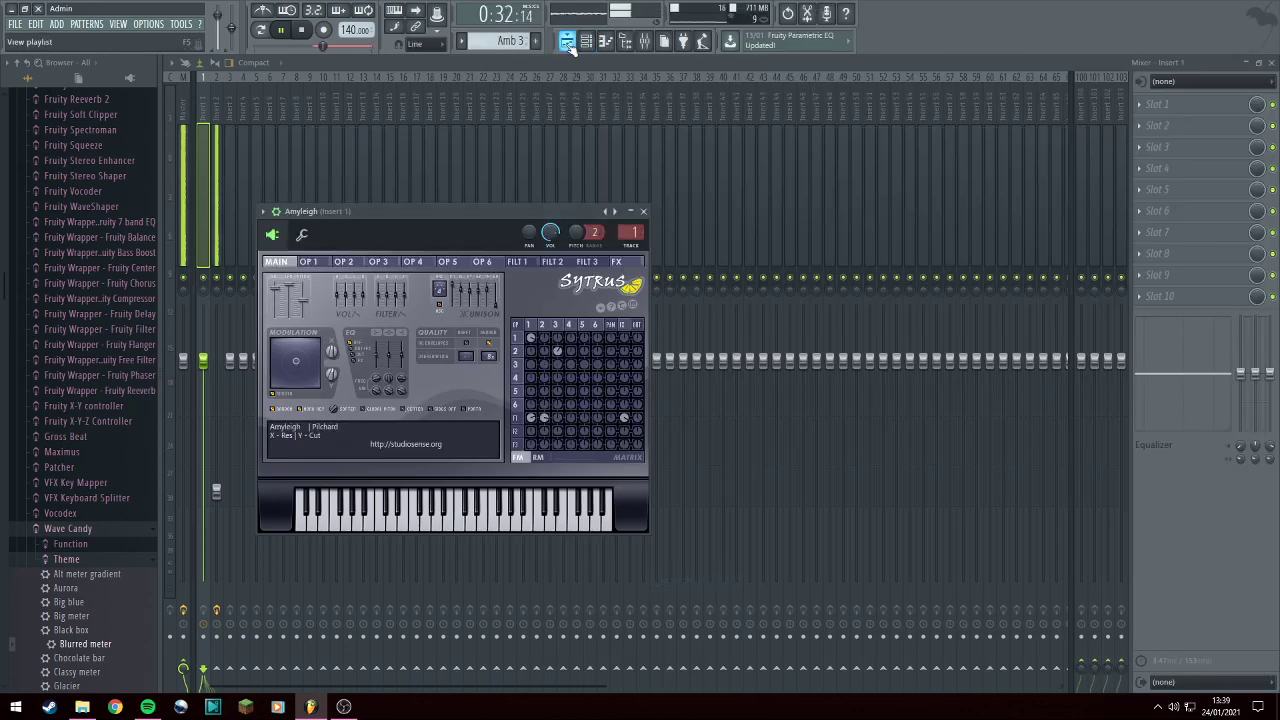
pyautogui.click(567, 42)
pyautogui.rightClick(183, 255)
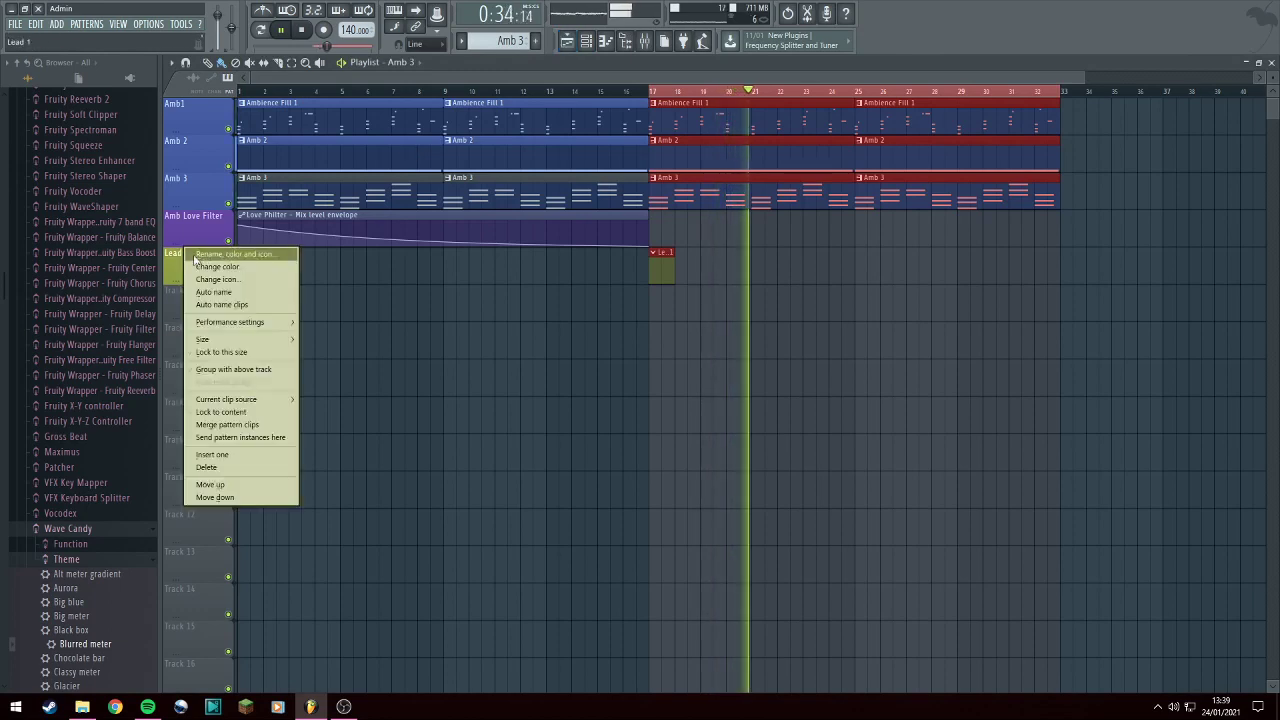
pyautogui.click(190, 314)
pyautogui.rightClick(189, 281)
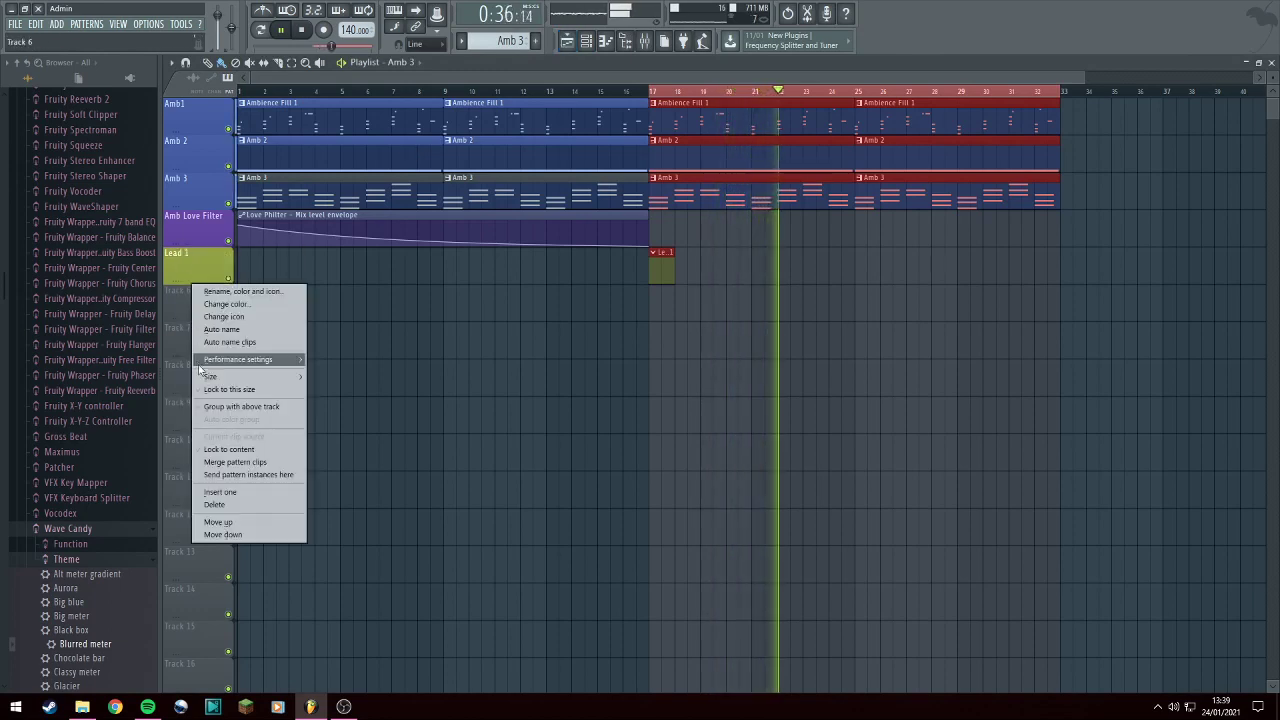
pyautogui.click(218, 491)
pyautogui.doubleClick(176, 252)
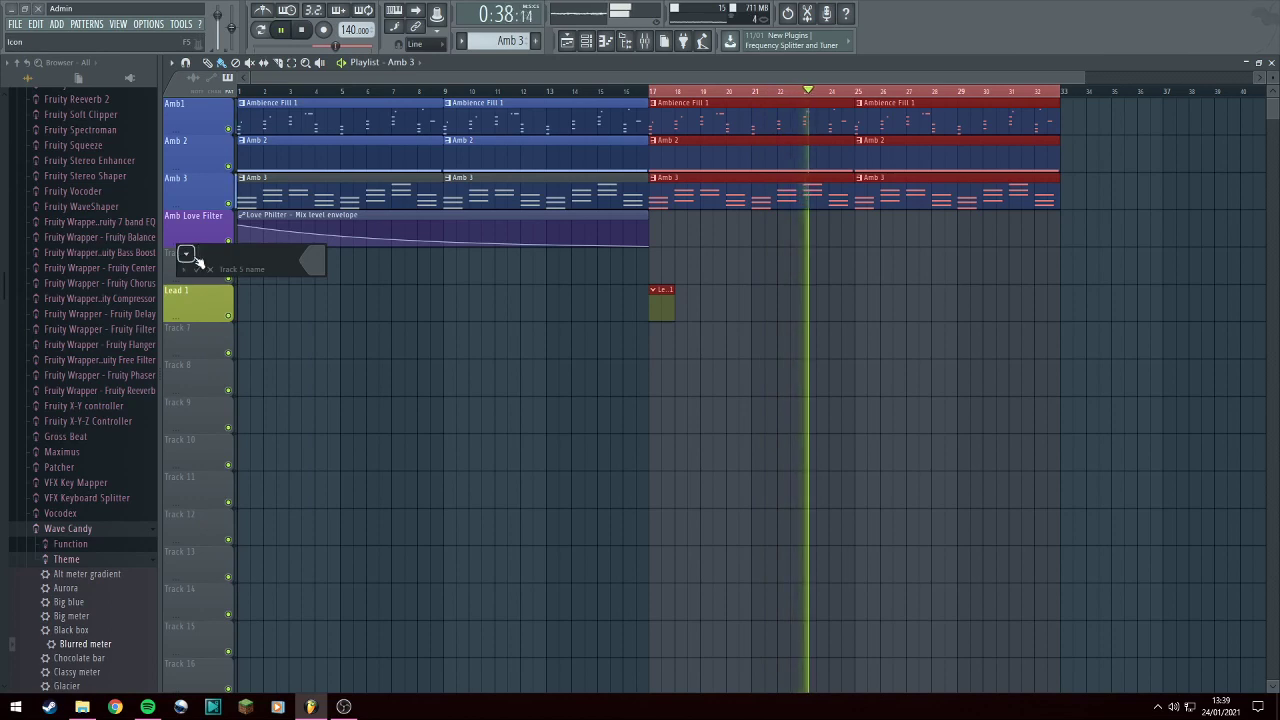
# Name the empty fifth playlist track AmyLeigh.
pyautogui.write('AmyLeigh')
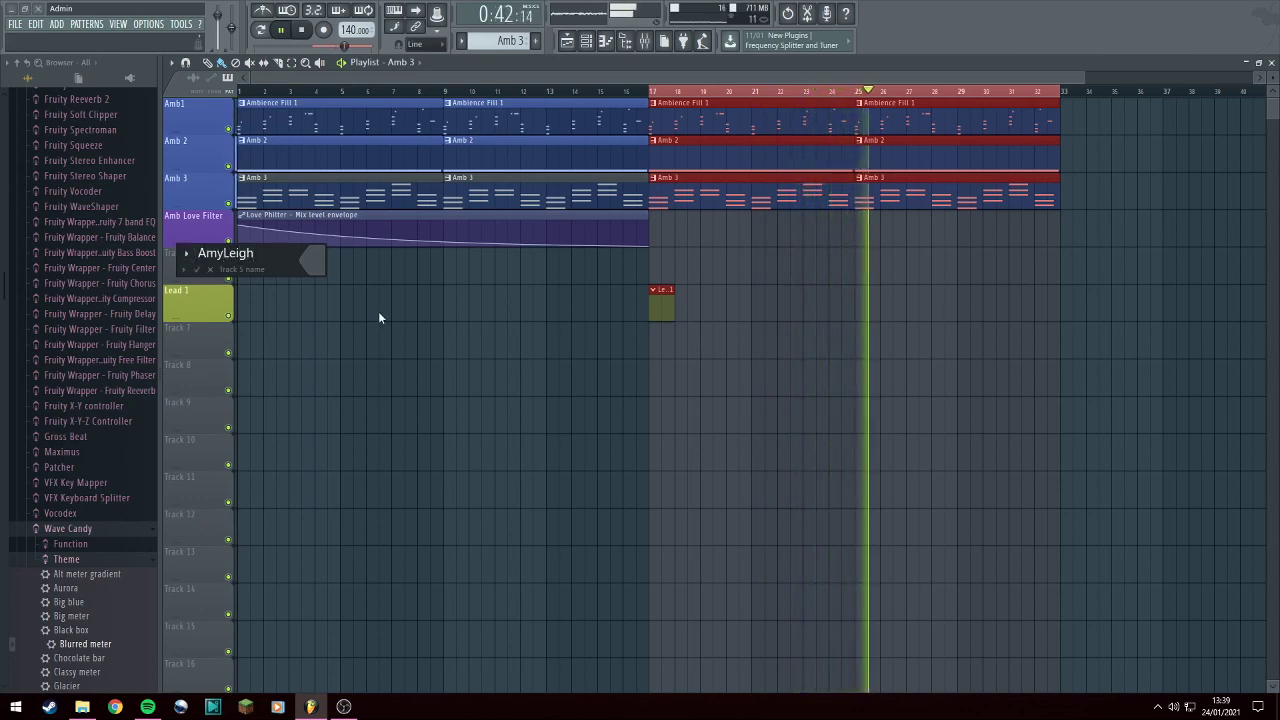
pyautogui.press('Return')
# Create a new pattern named AmyLeigh and place its clip at bar 17 on the AmyLeigh track.
pyautogui.press('F4')
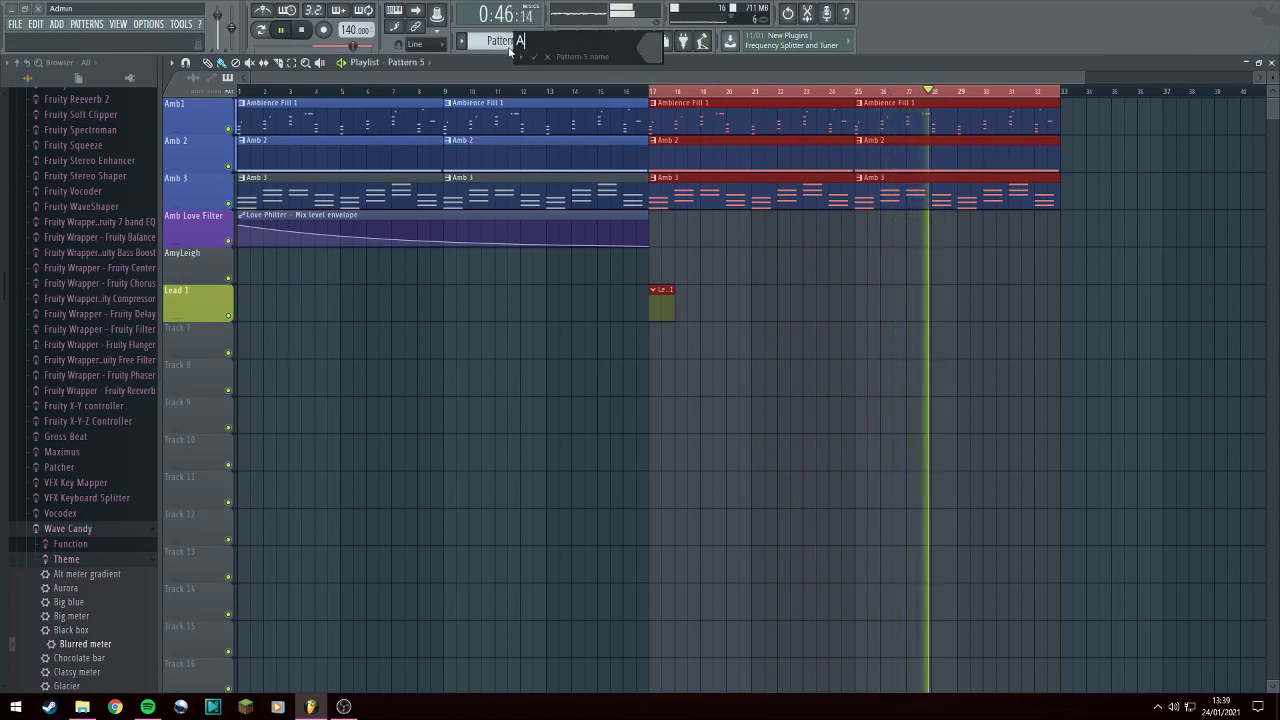
pyautogui.write('AmyLeigh')
pyautogui.press('Return')
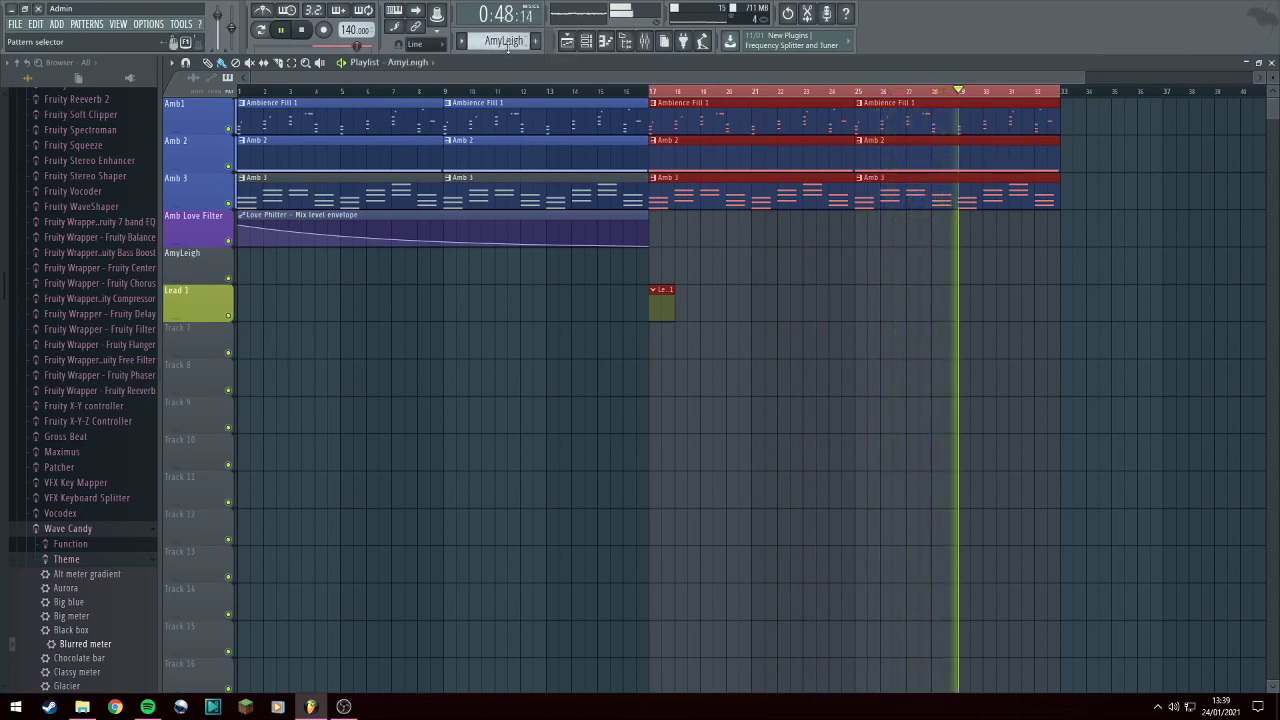
pyautogui.click(652, 268)
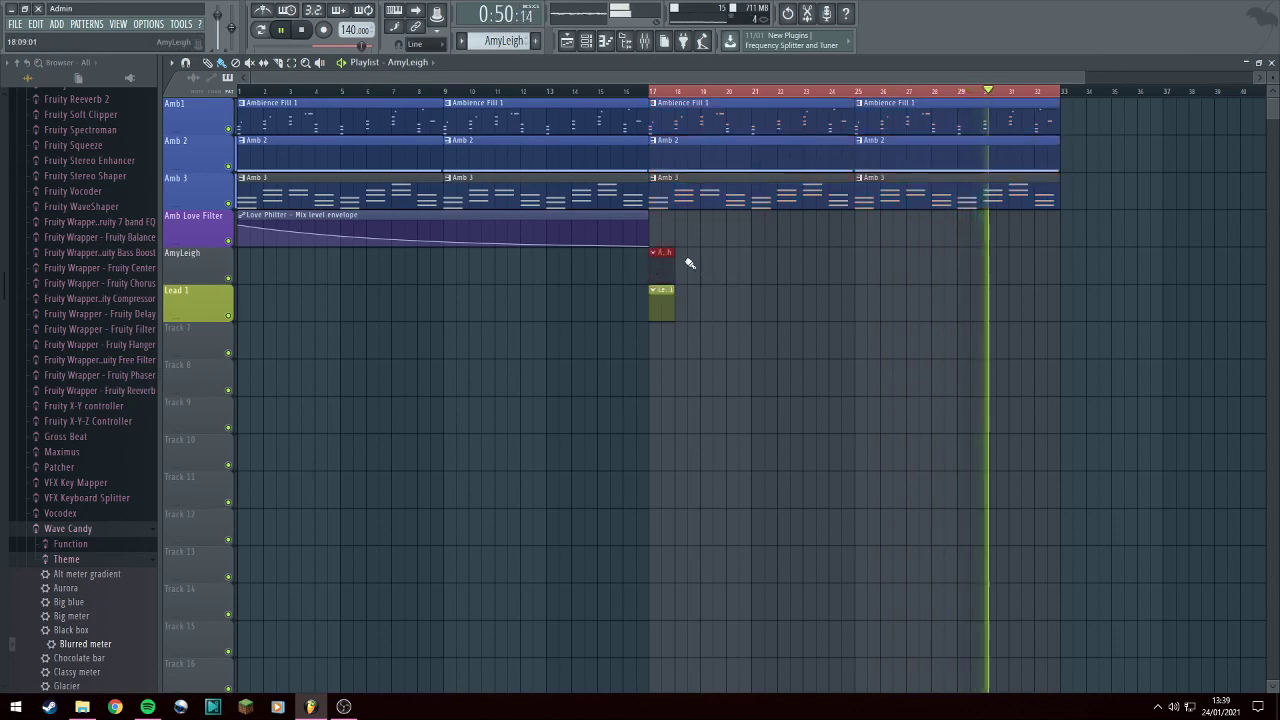
# Open the Amyleigh channel's piano roll and audition the C8 and C7 keys.
pyautogui.click(586, 40)
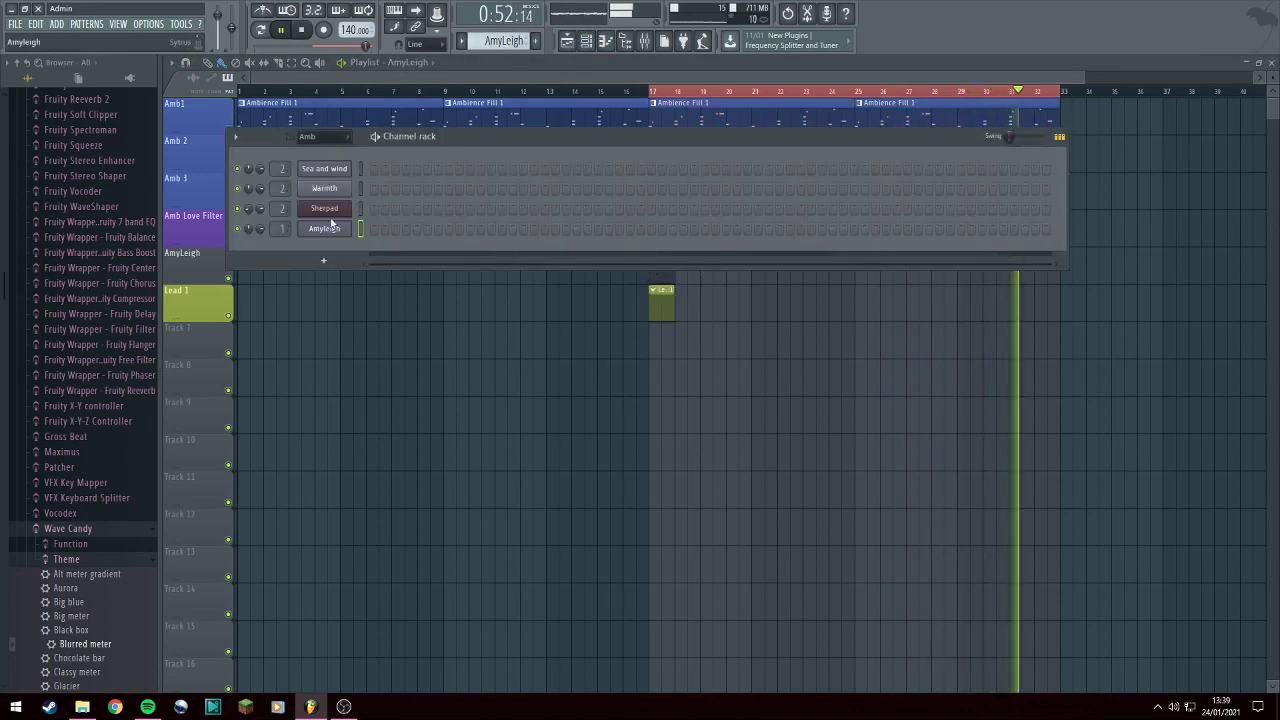
pyautogui.click(603, 44)
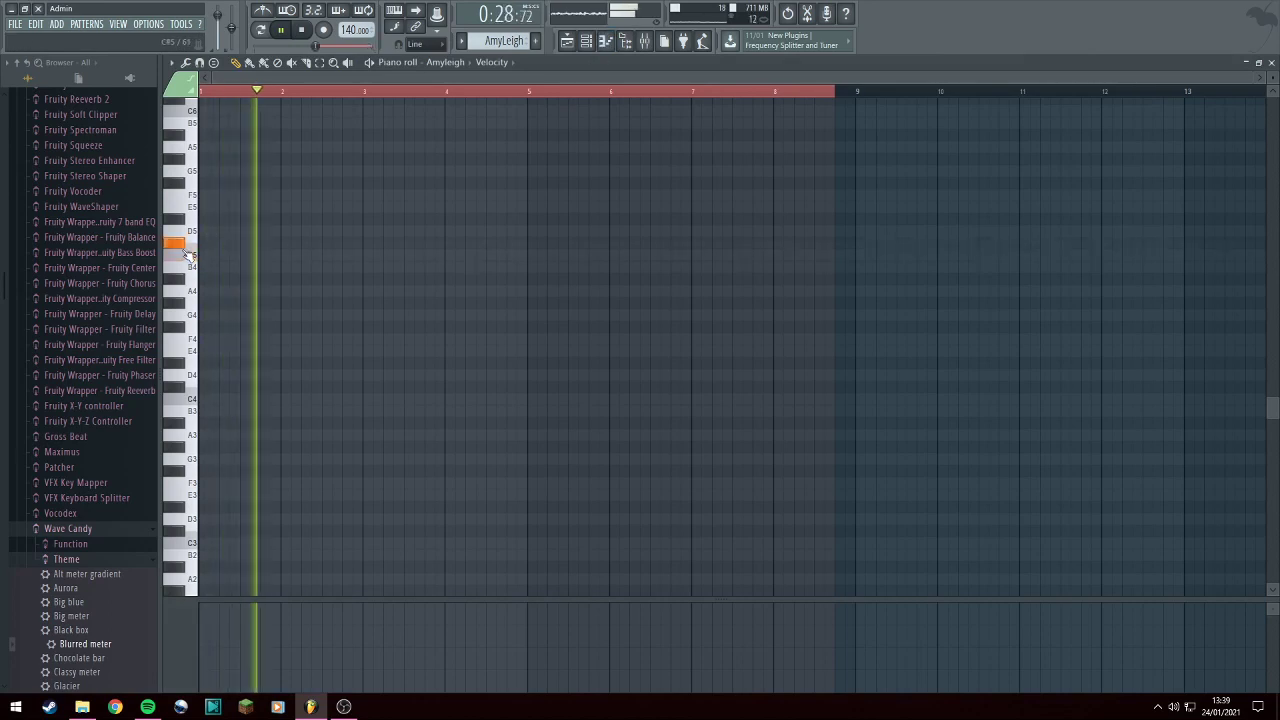
pyautogui.scroll(3, 190, 265)
pyautogui.scroll(5, 193, 265)
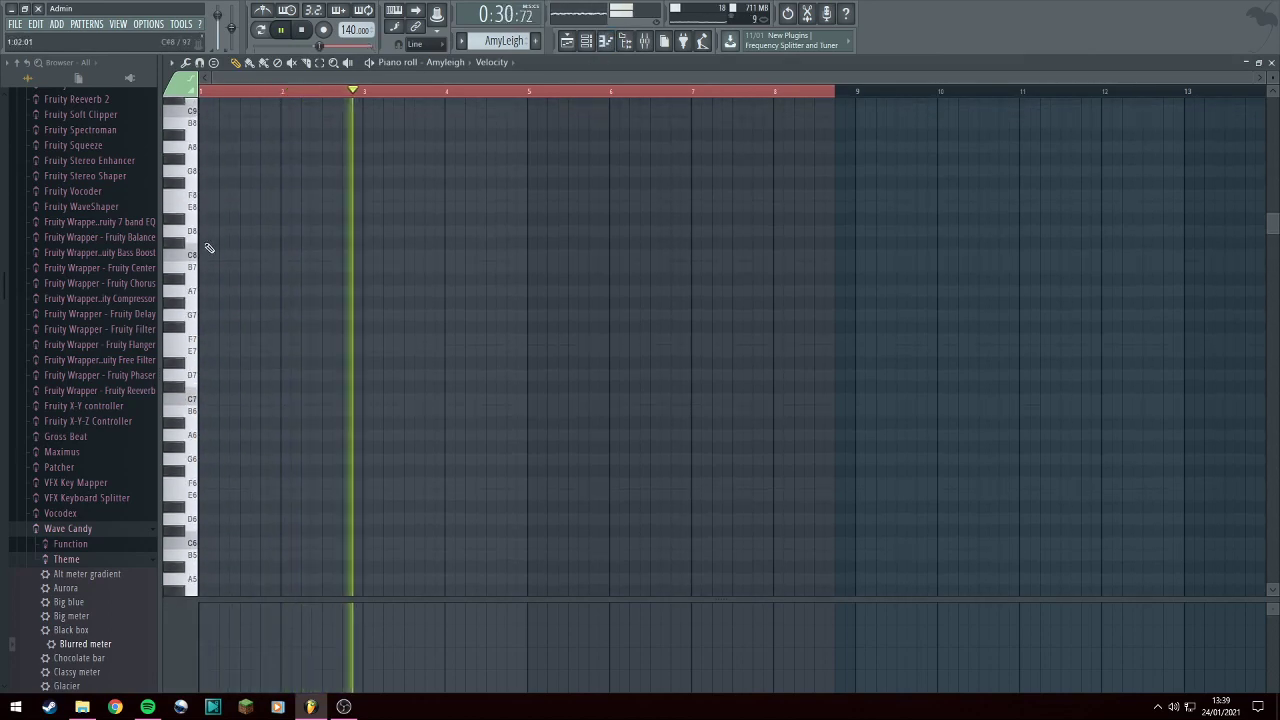
pyautogui.click(193, 255)
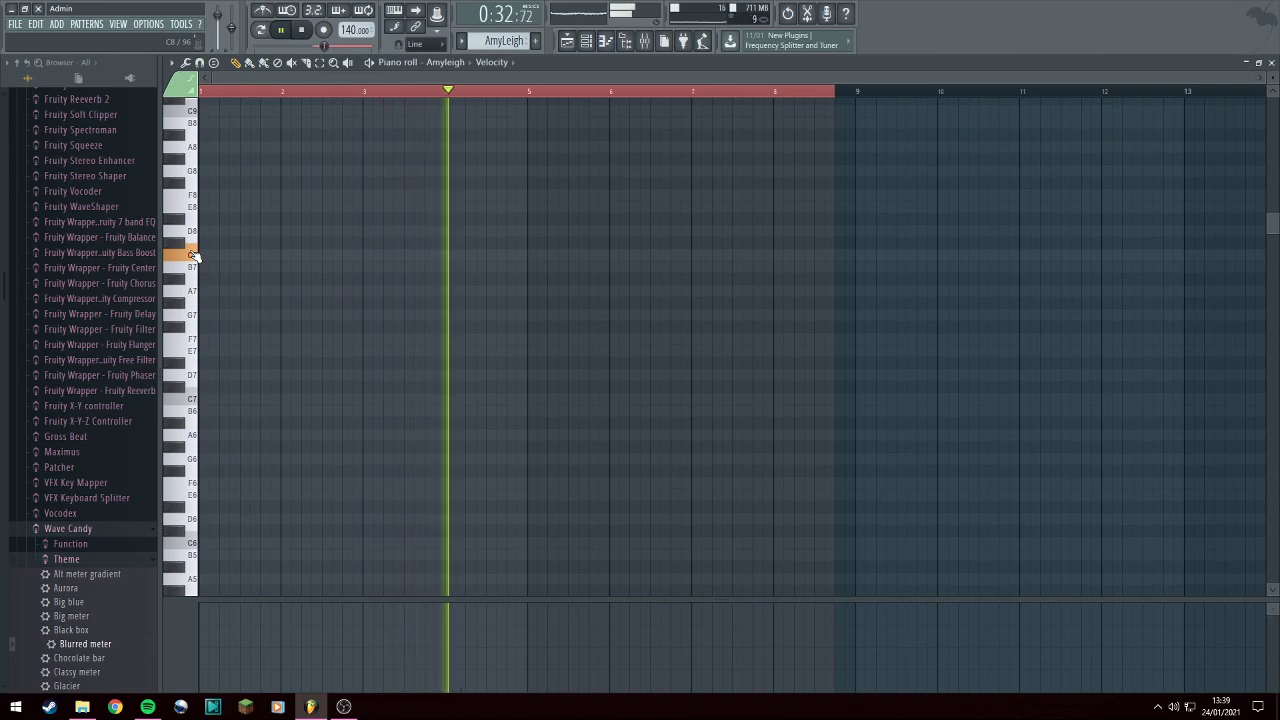
pyautogui.click(190, 400)
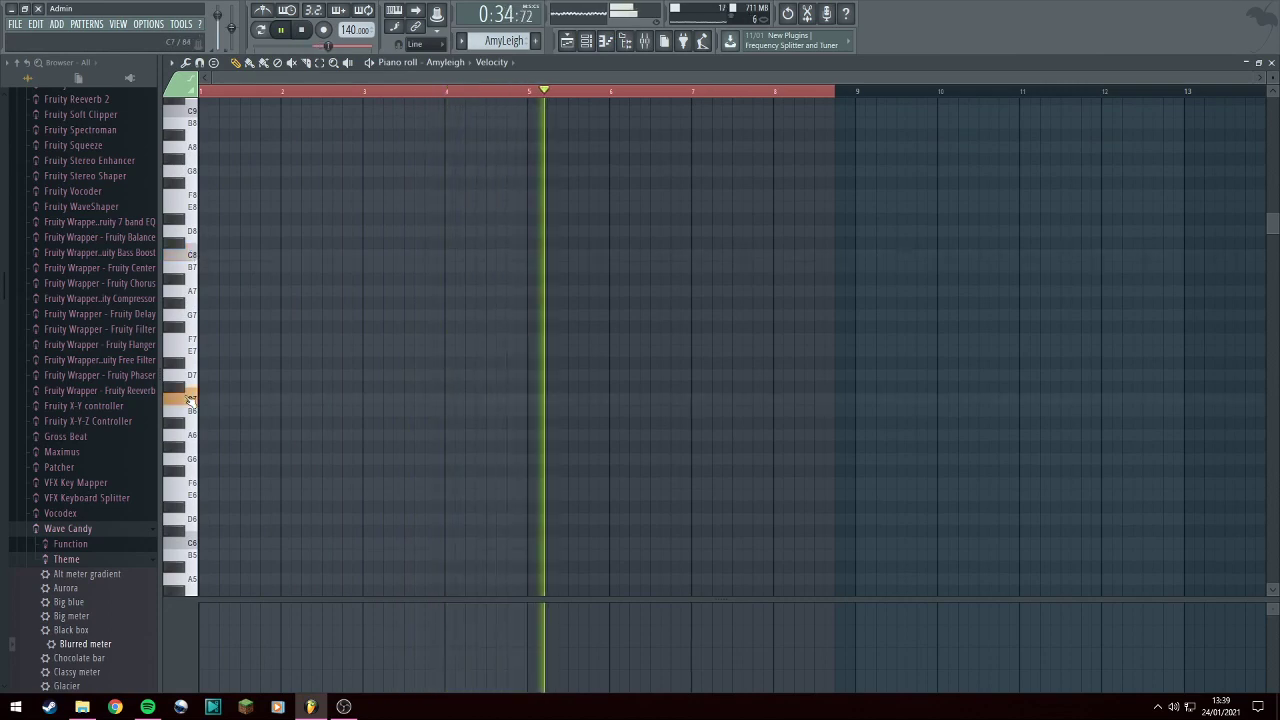
# Check the channel rack, mixer and playlist, and audition the B6 and C6 keys in the Amyleigh piano roll.
pyautogui.click(588, 42)
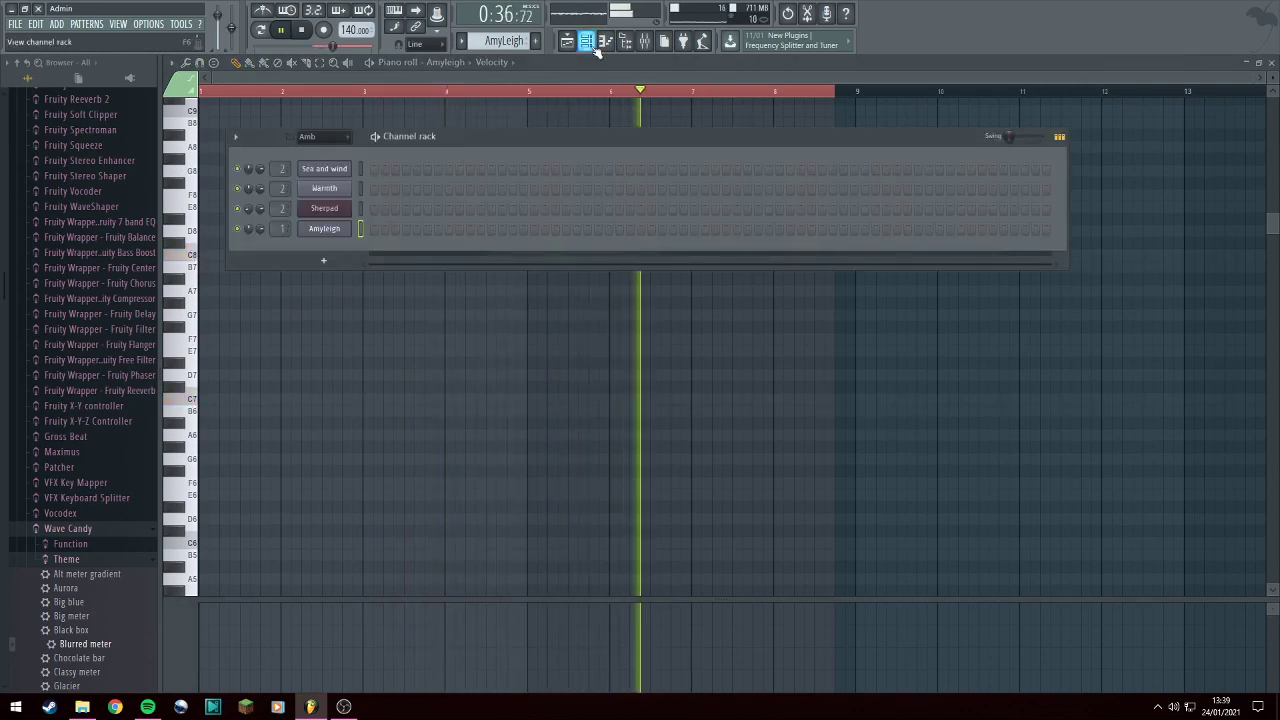
pyautogui.press('F9')
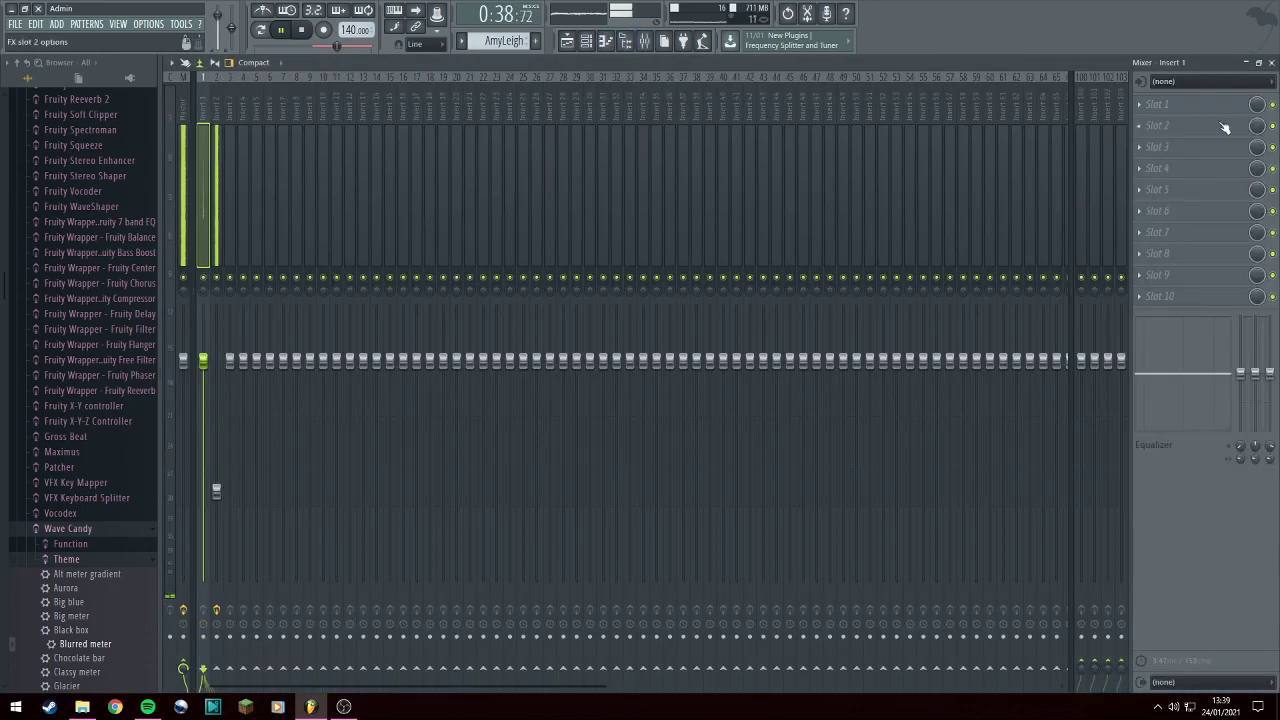
pyautogui.click(567, 42)
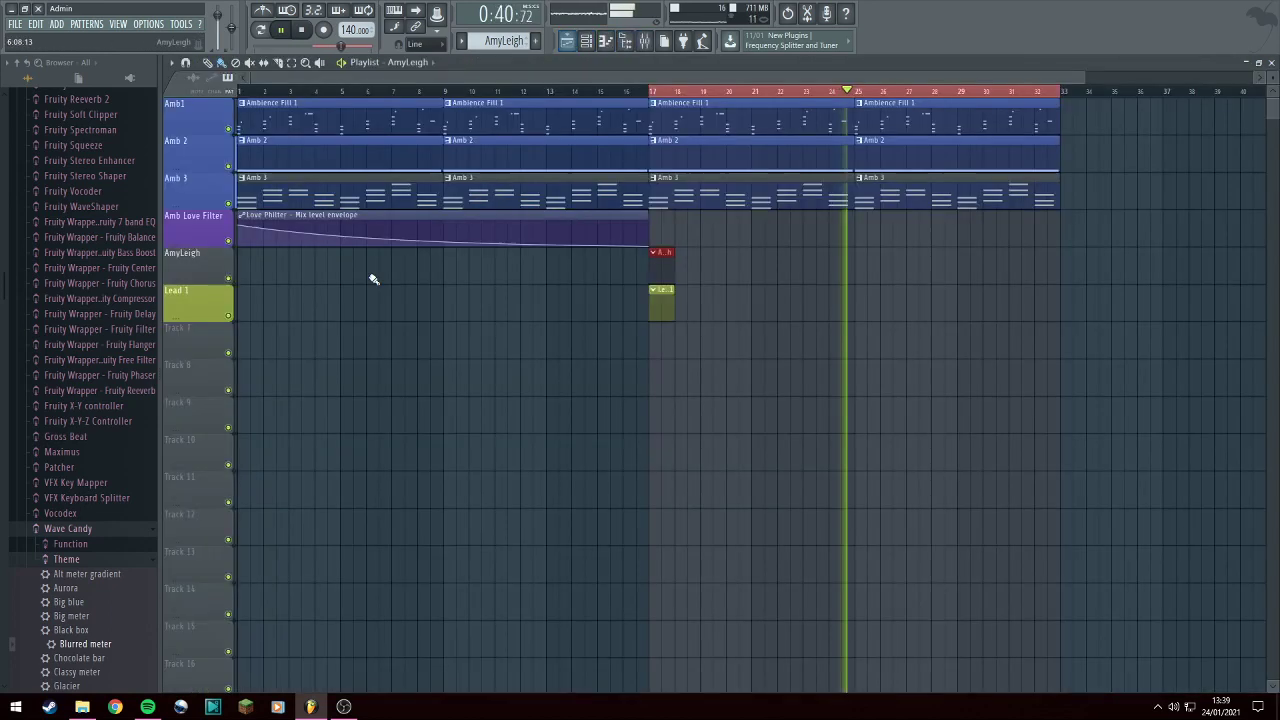
pyautogui.click(586, 42)
pyautogui.click(187, 410)
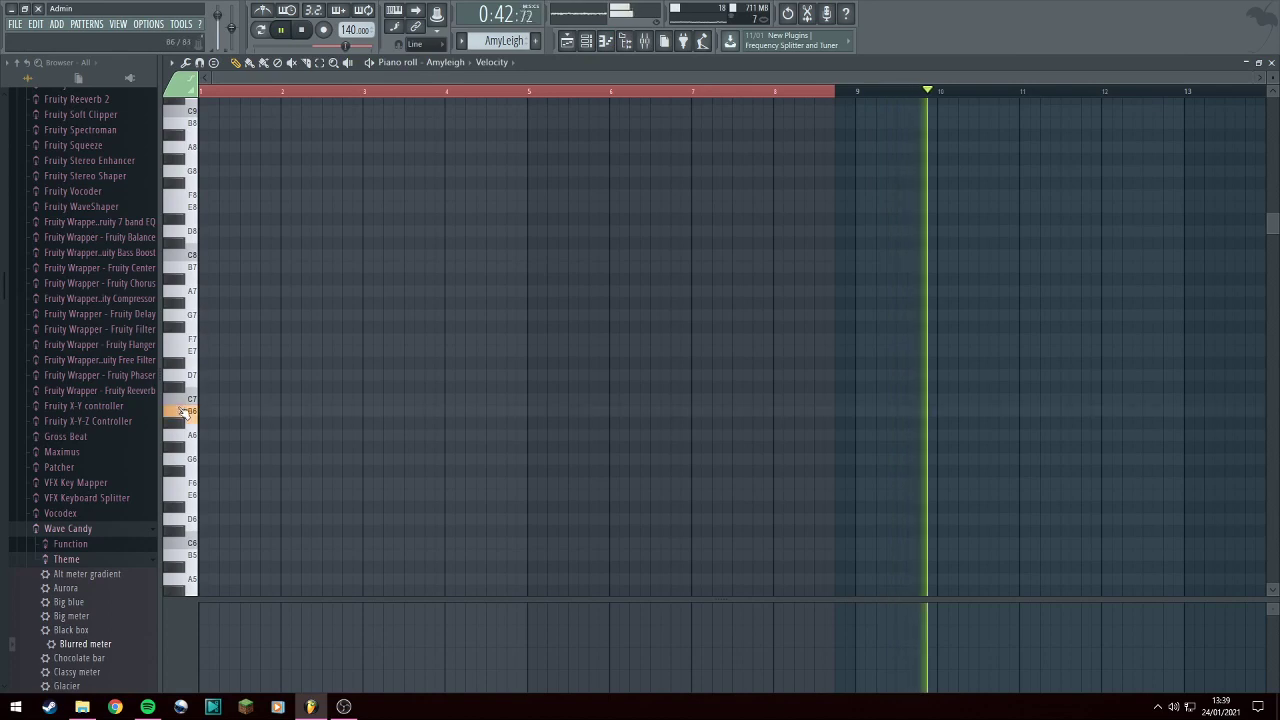
pyautogui.scroll(-2, 177, 456)
pyautogui.click(190, 473)
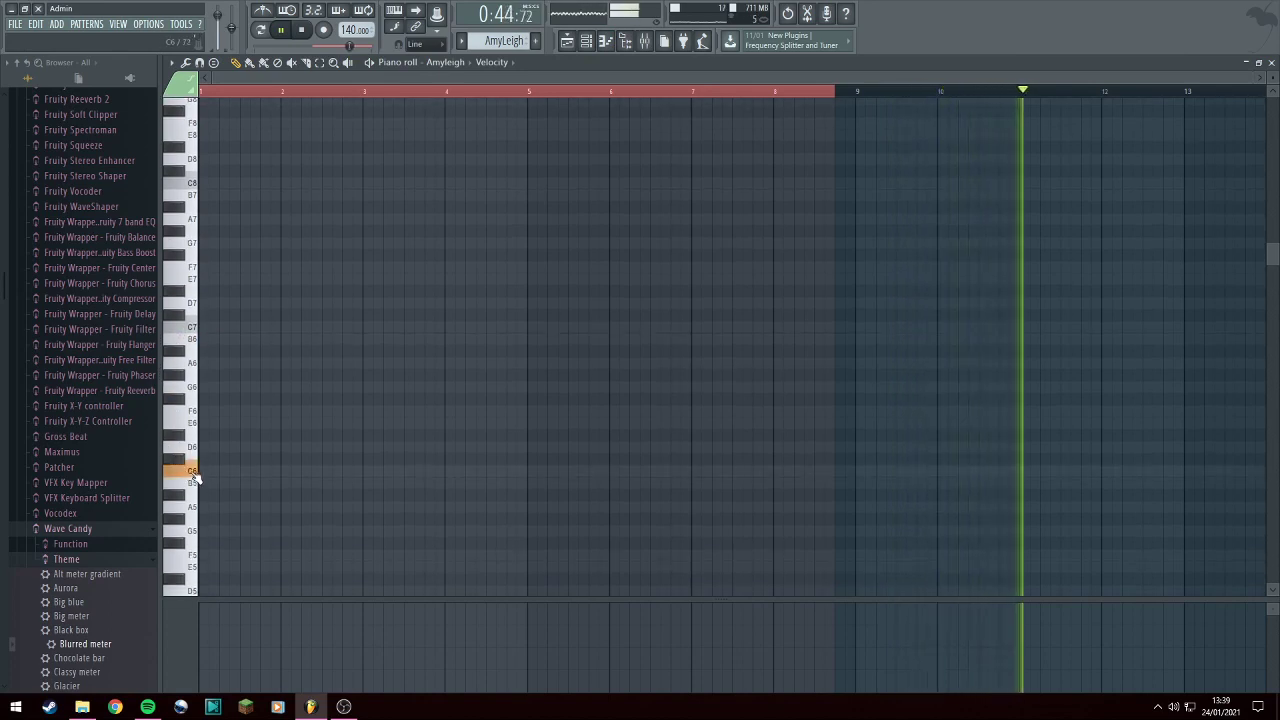
# Draw a C6 note and a C7 note starting at bar 1, each 8 bars long.
pyautogui.click(200, 473)
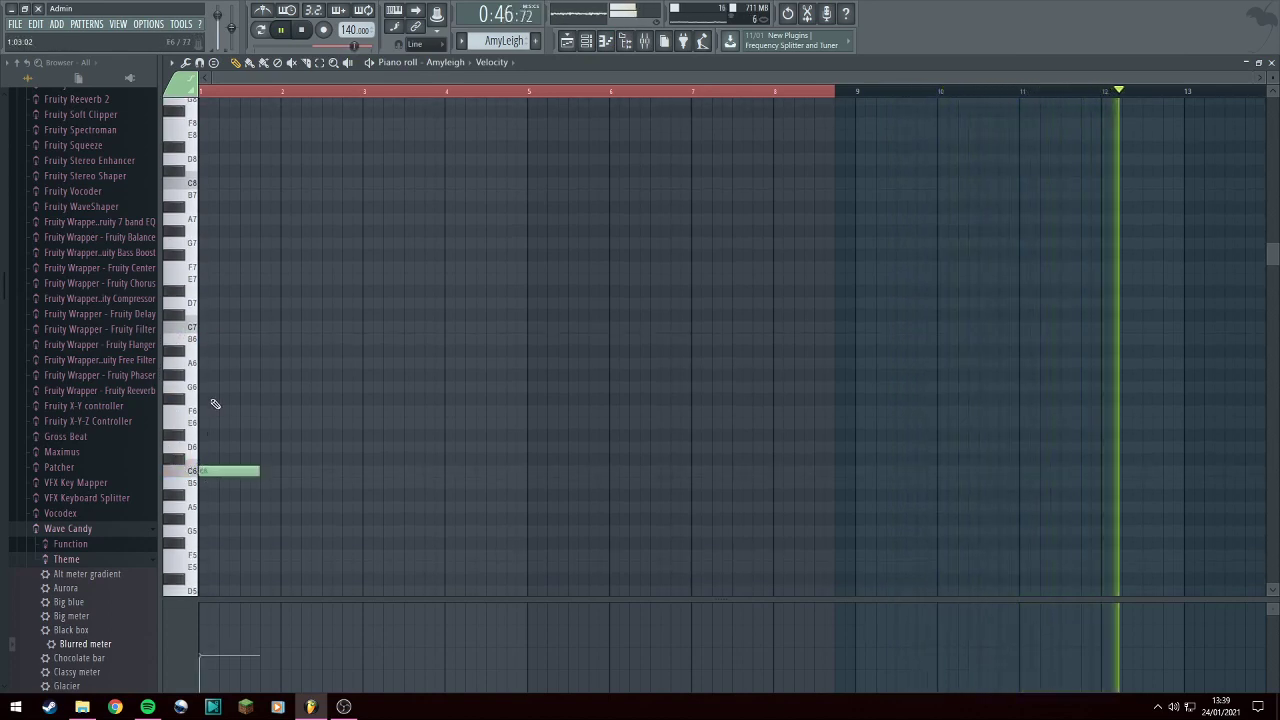
pyautogui.moveTo(257, 471); pyautogui.dragTo(846, 422)
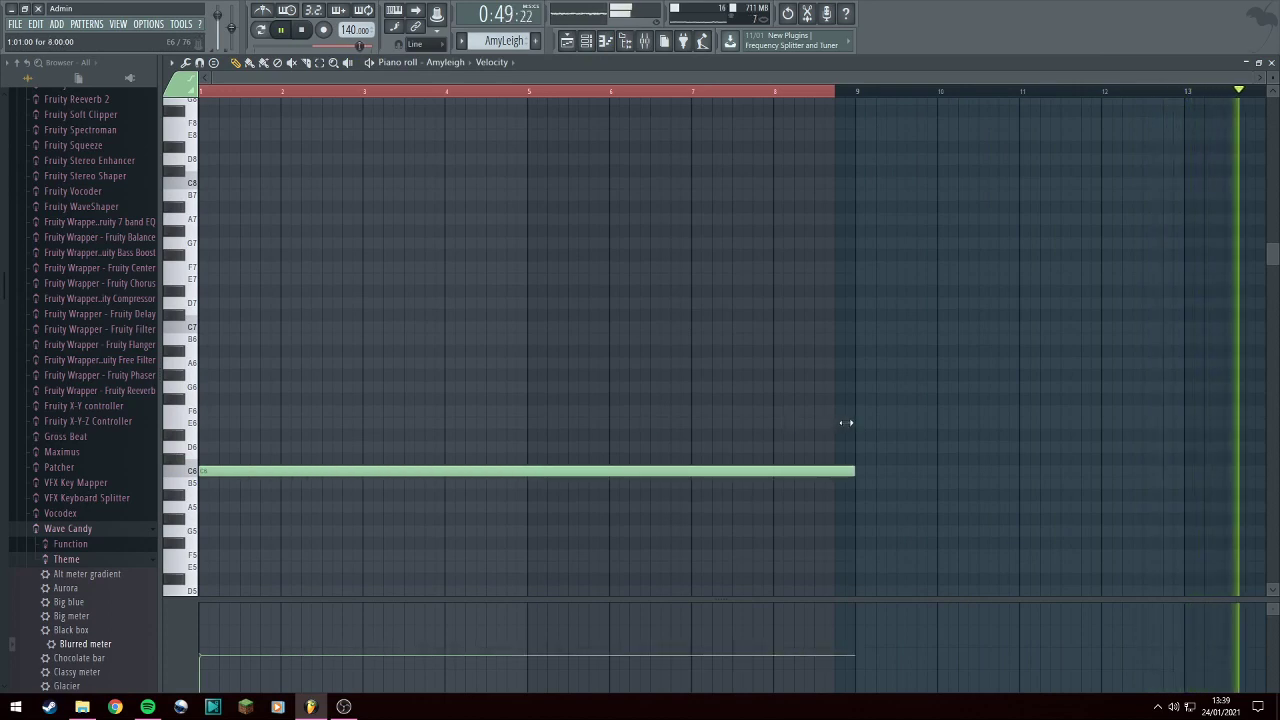
pyautogui.click(200, 328)
# Stretch the C6 and C7 notes together to a duration of about 14:15:10 and accept the C7 note's properties.
pyautogui.hotkey('ctrl', 'a')
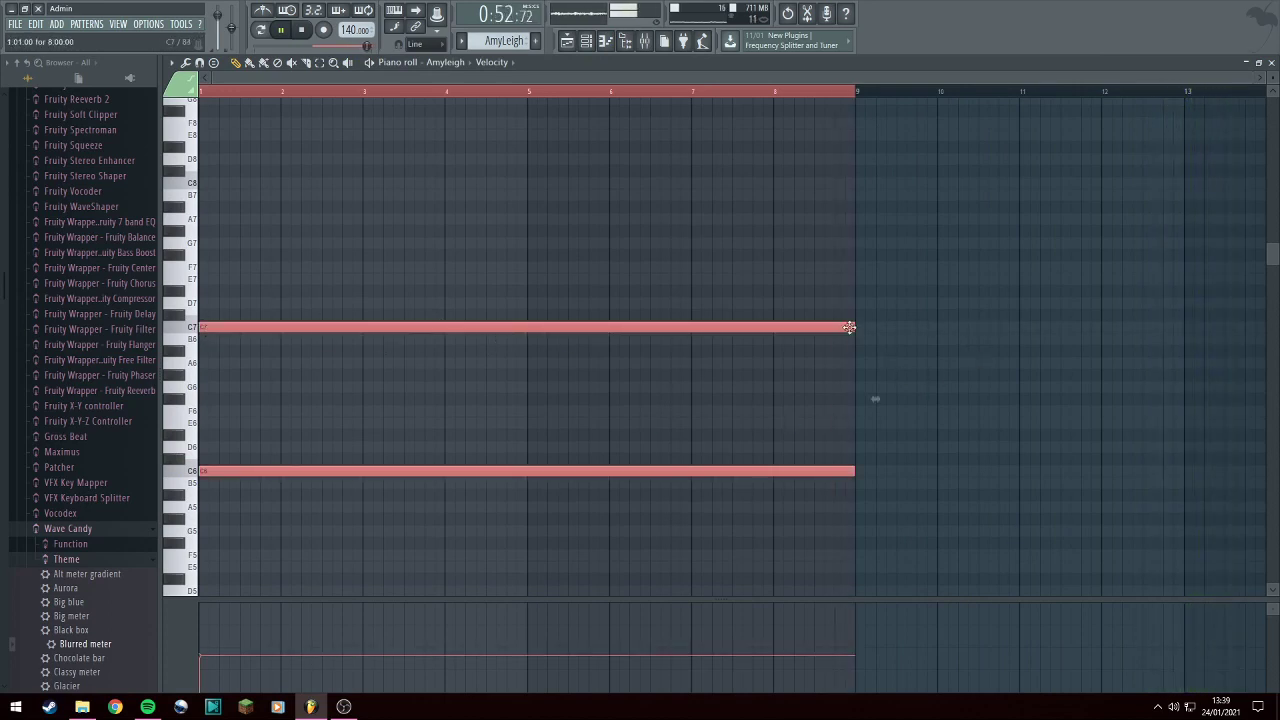
pyautogui.moveTo(1041, 327); pyautogui.dragTo(1213, 273)
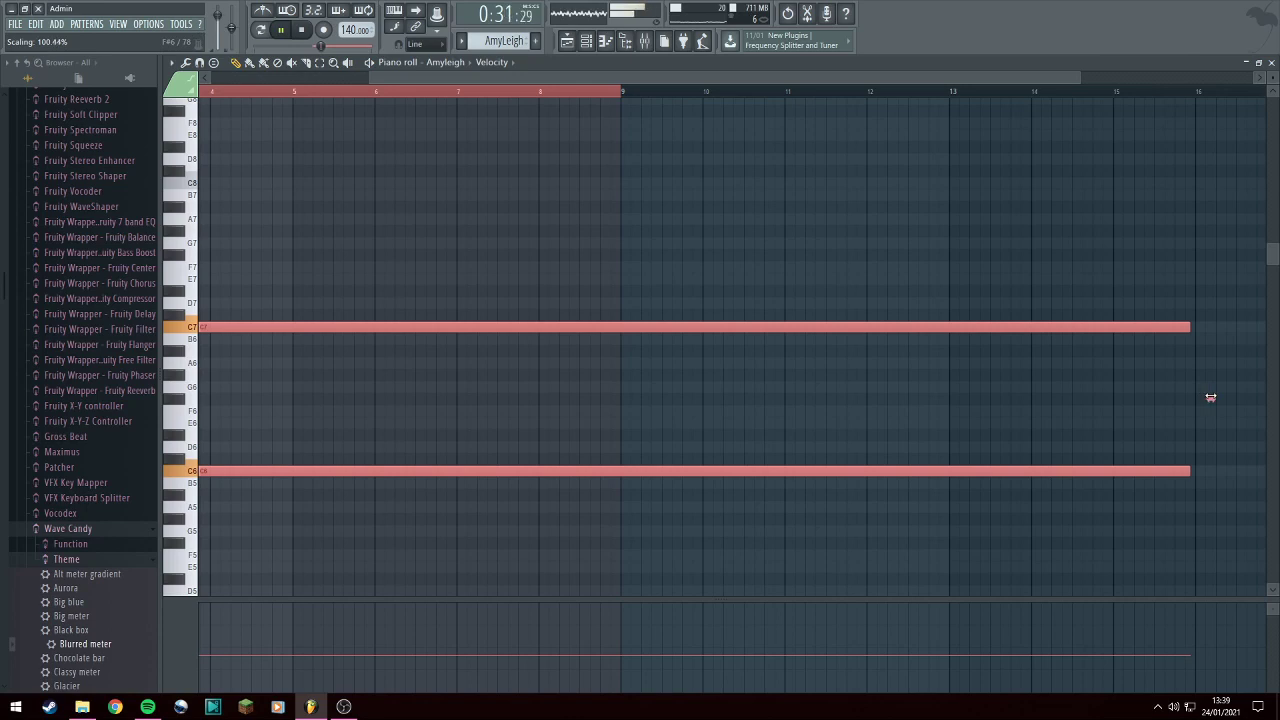
pyautogui.click(614, 243)
pyautogui.doubleClick(620, 326)
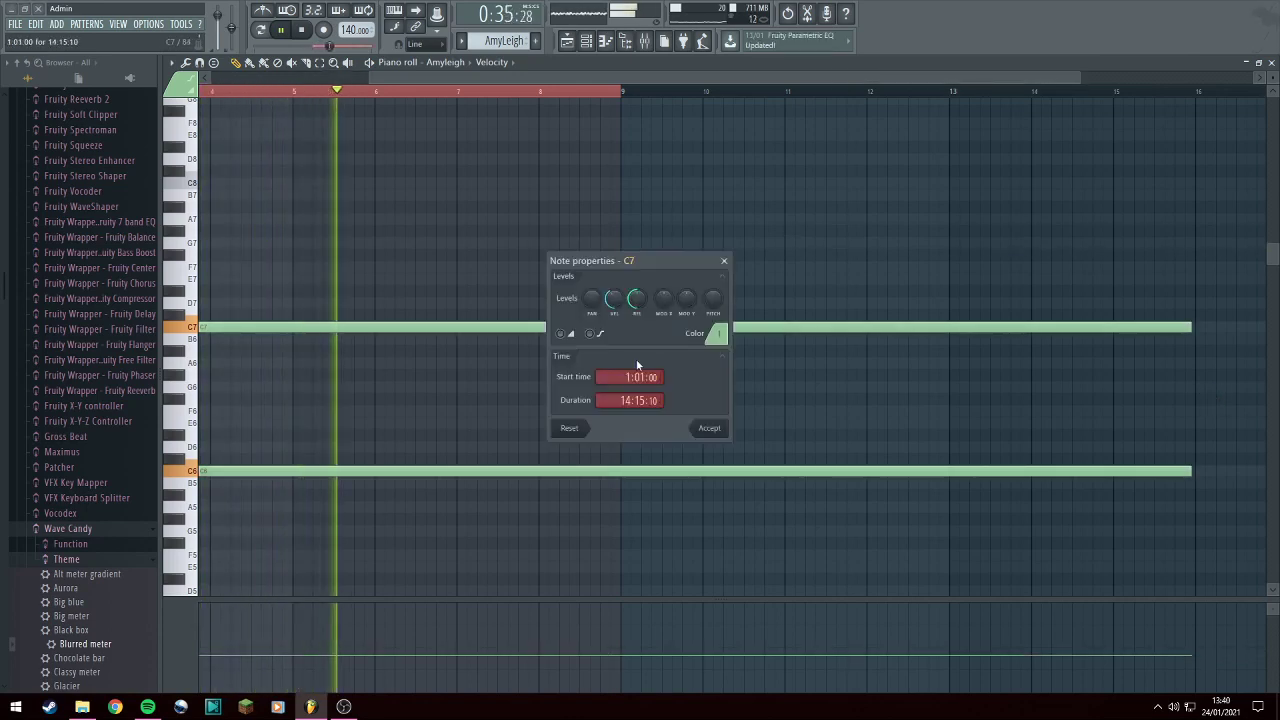
pyautogui.click(709, 428)
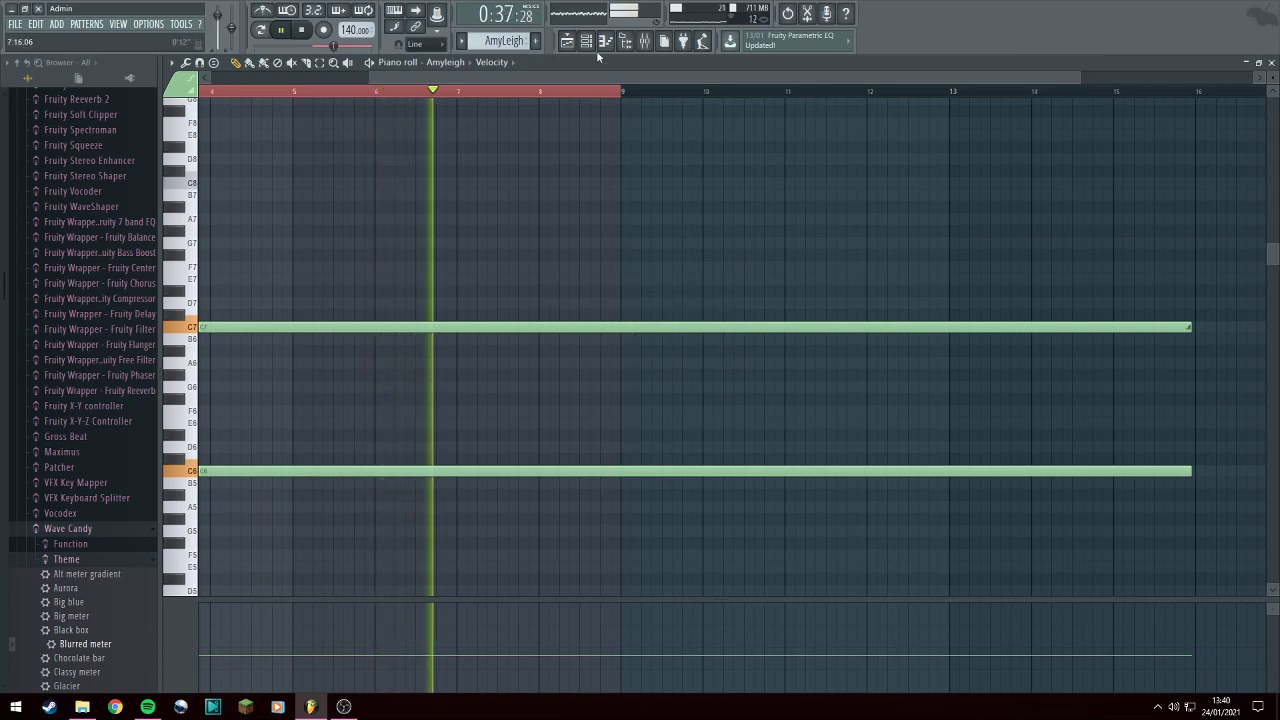
# Return to the playlist and replay the song from bar 17 to hear the AmyLeigh clip.
pyautogui.click(567, 41)
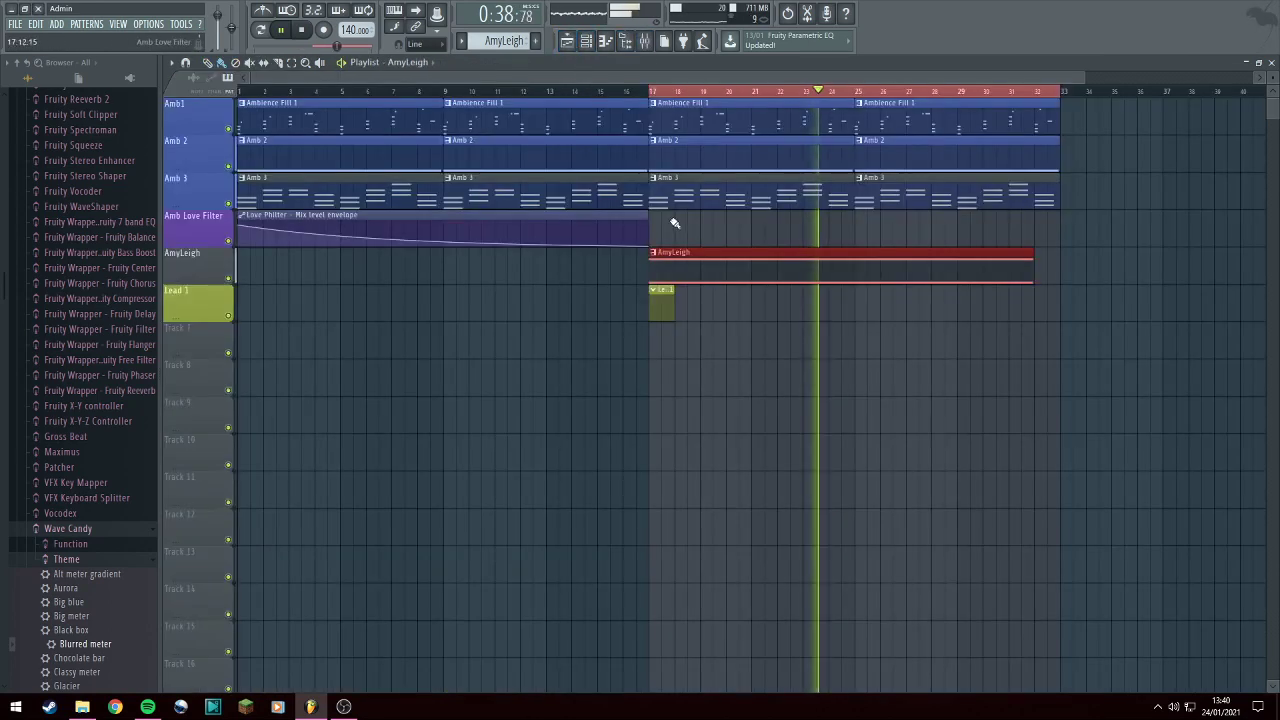
pyautogui.click(636, 92)
pyautogui.moveTo(652, 92)
pyautogui.mouseDown()
pyautogui.moveTo(1029, 104)
pyautogui.moveTo(652, 94)
pyautogui.mouseUp()
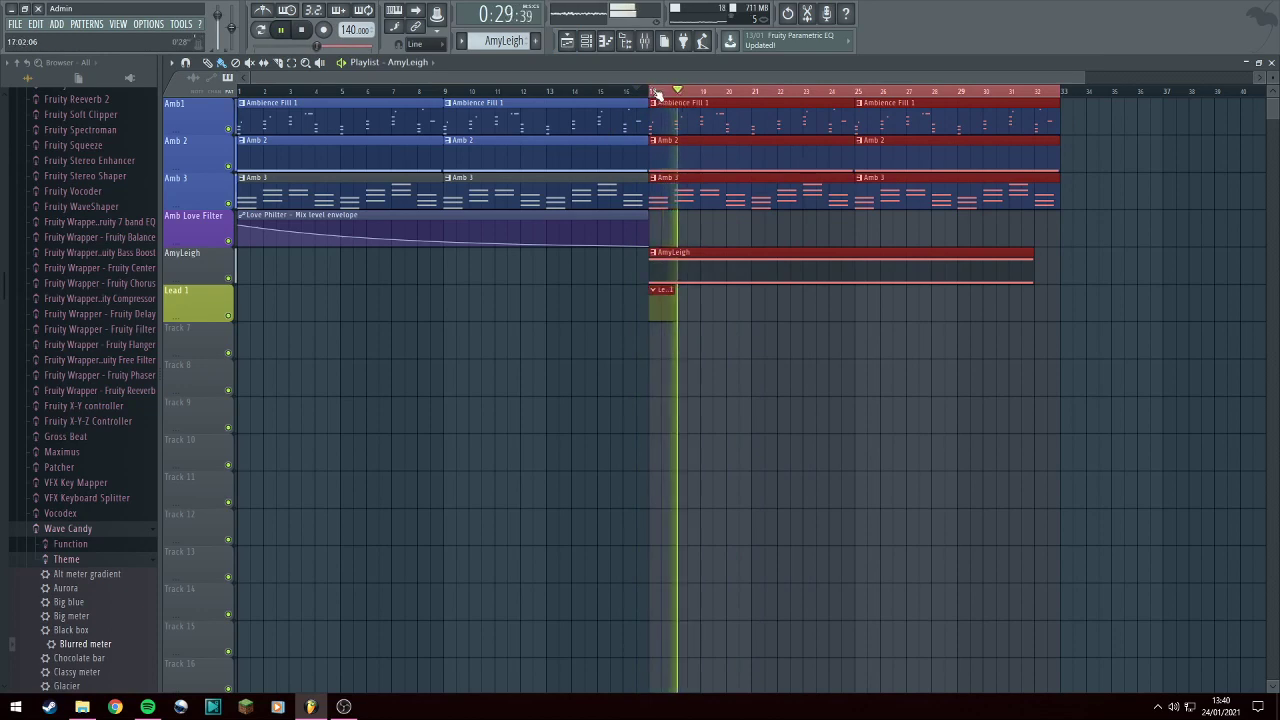
# Open the AmyLeigh clip's notes and raise both of them one octave to C7 and C8.
pyautogui.click(720, 252)
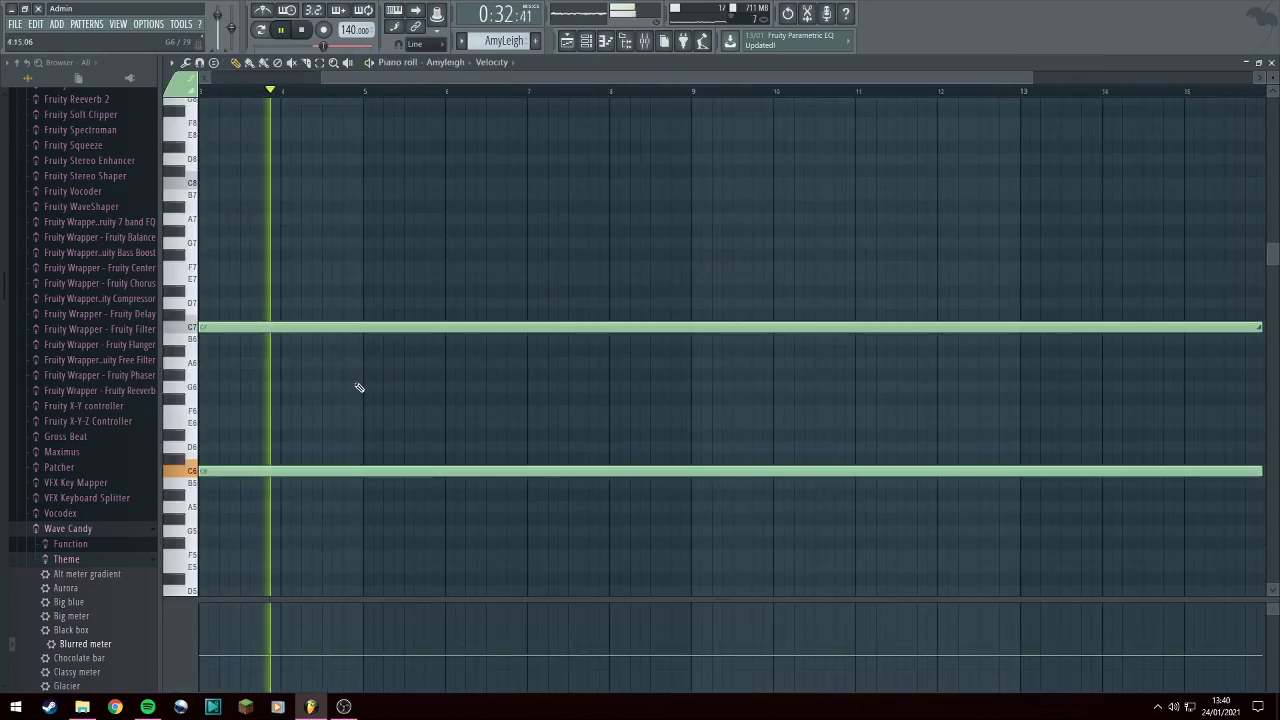
pyautogui.hotkey('ctrl', 'a')
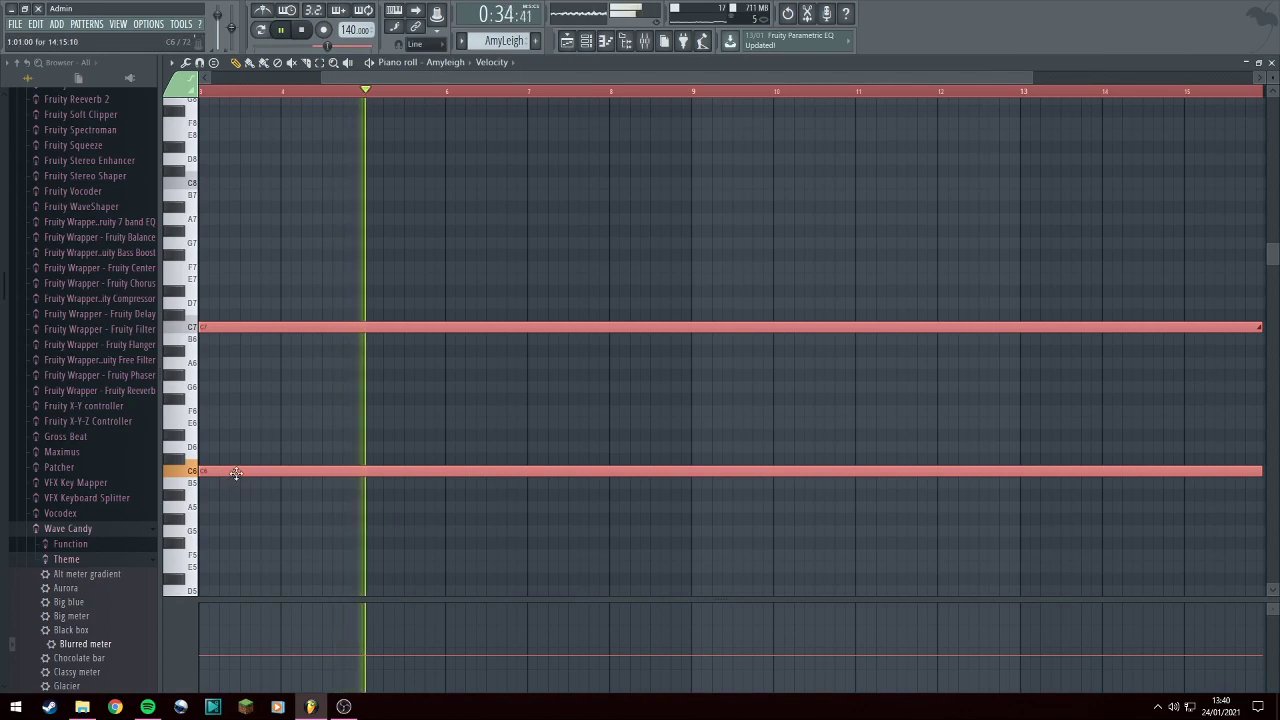
pyautogui.moveTo(235, 473); pyautogui.dragTo(209, 327)
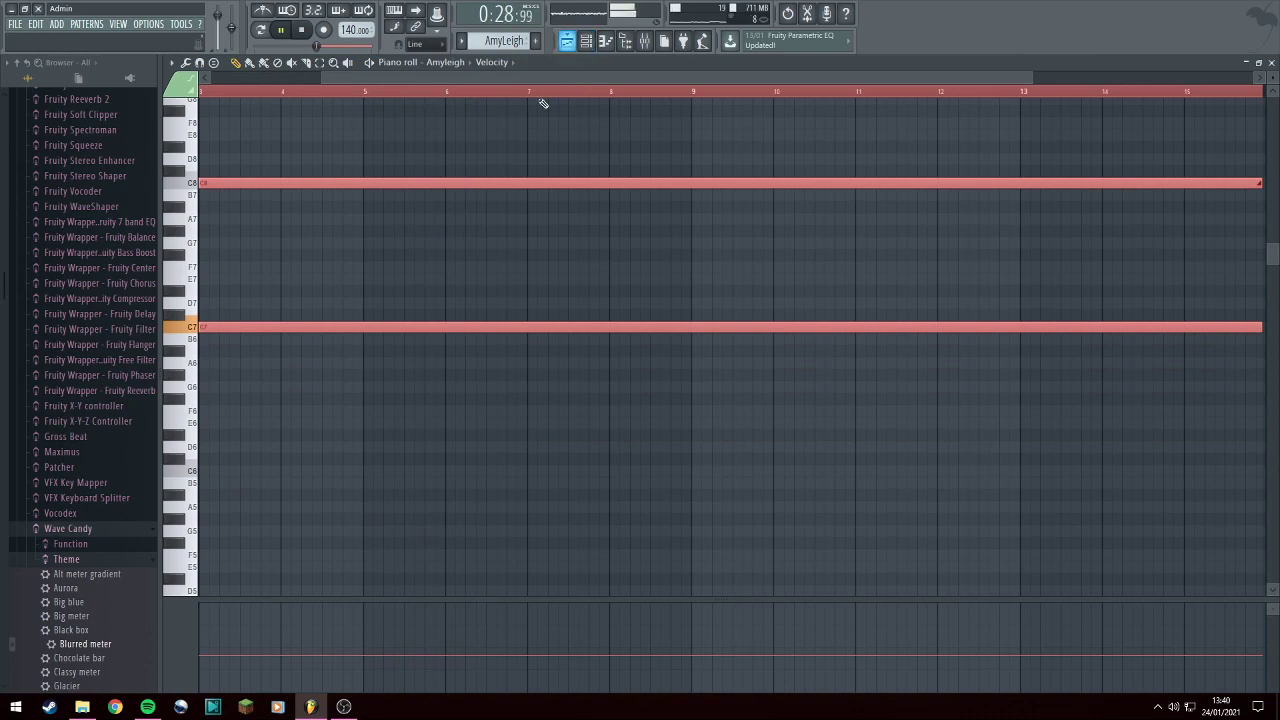
# Raise both long notes another octave to C8 and C9.
pyautogui.scroll(-2, 566, 338)
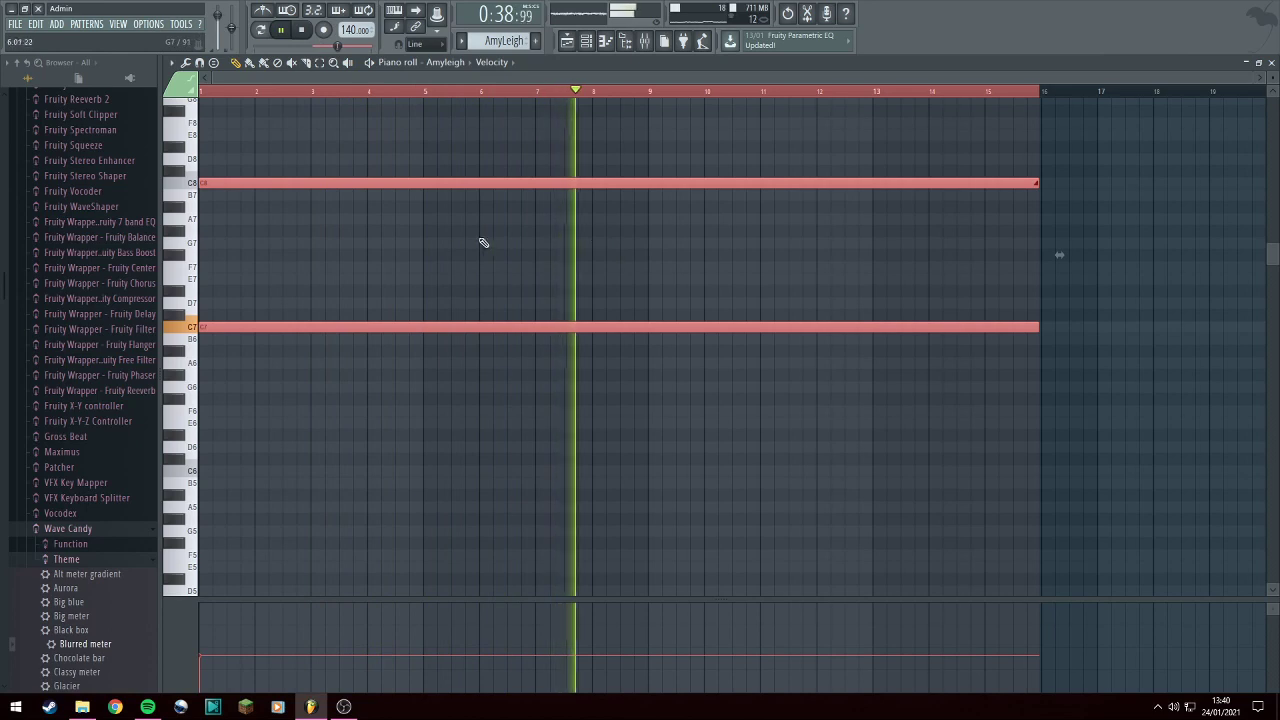
pyautogui.scroll(3, 230, 360)
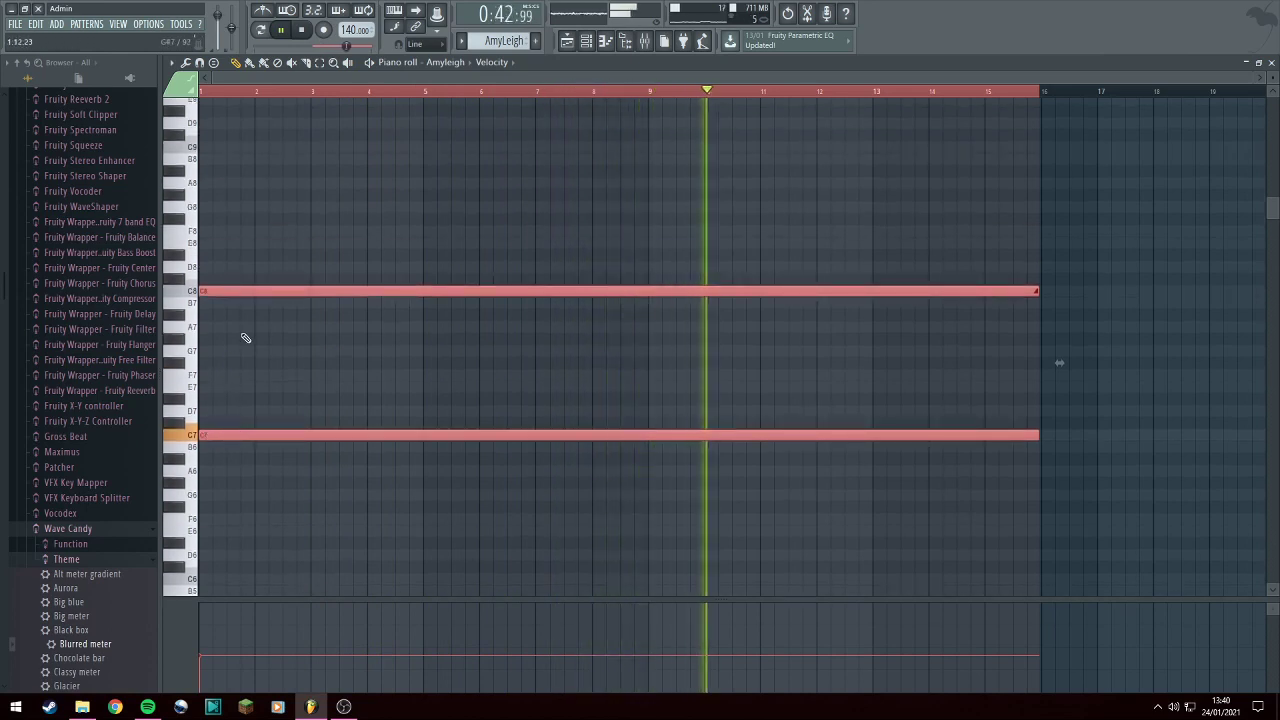
pyautogui.moveTo(257, 432); pyautogui.dragTo(234, 288)
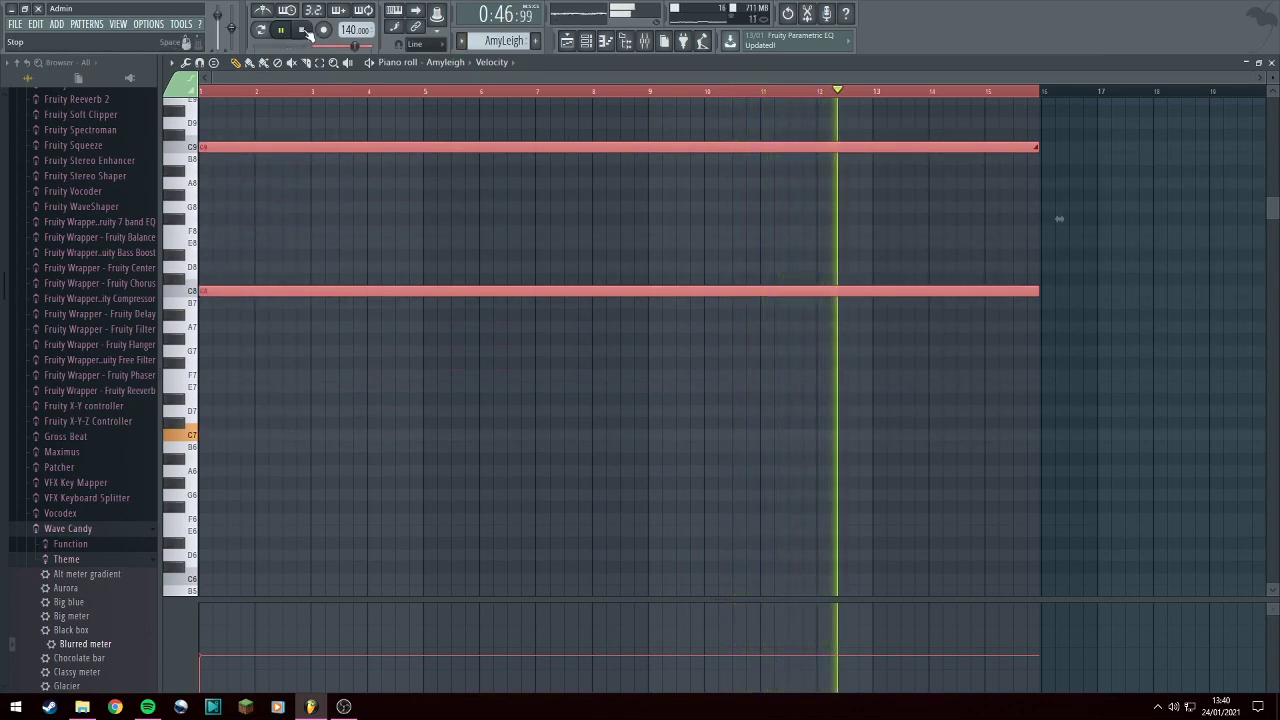
# Restart playback to hear the high notes and lower both of them two octaves to C6 and C7.
pyautogui.click(305, 30)
pyautogui.click(284, 30)
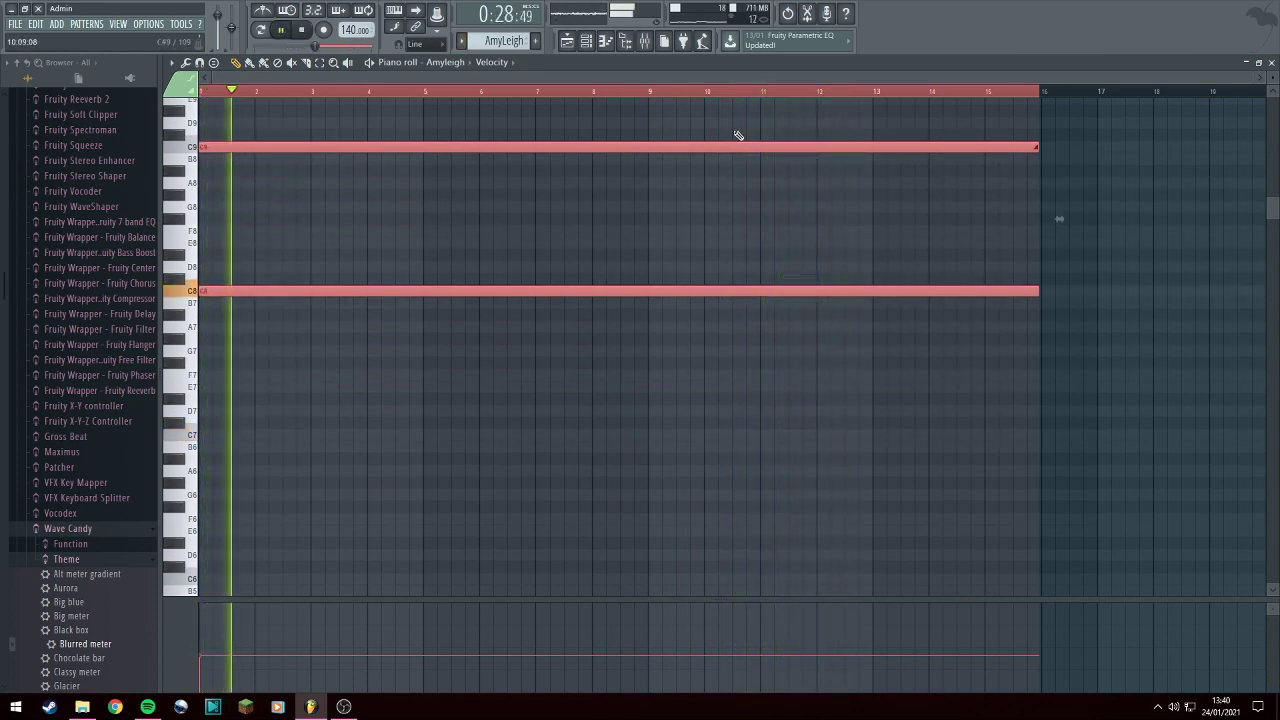
pyautogui.moveTo(335, 287); pyautogui.dragTo(200, 583)
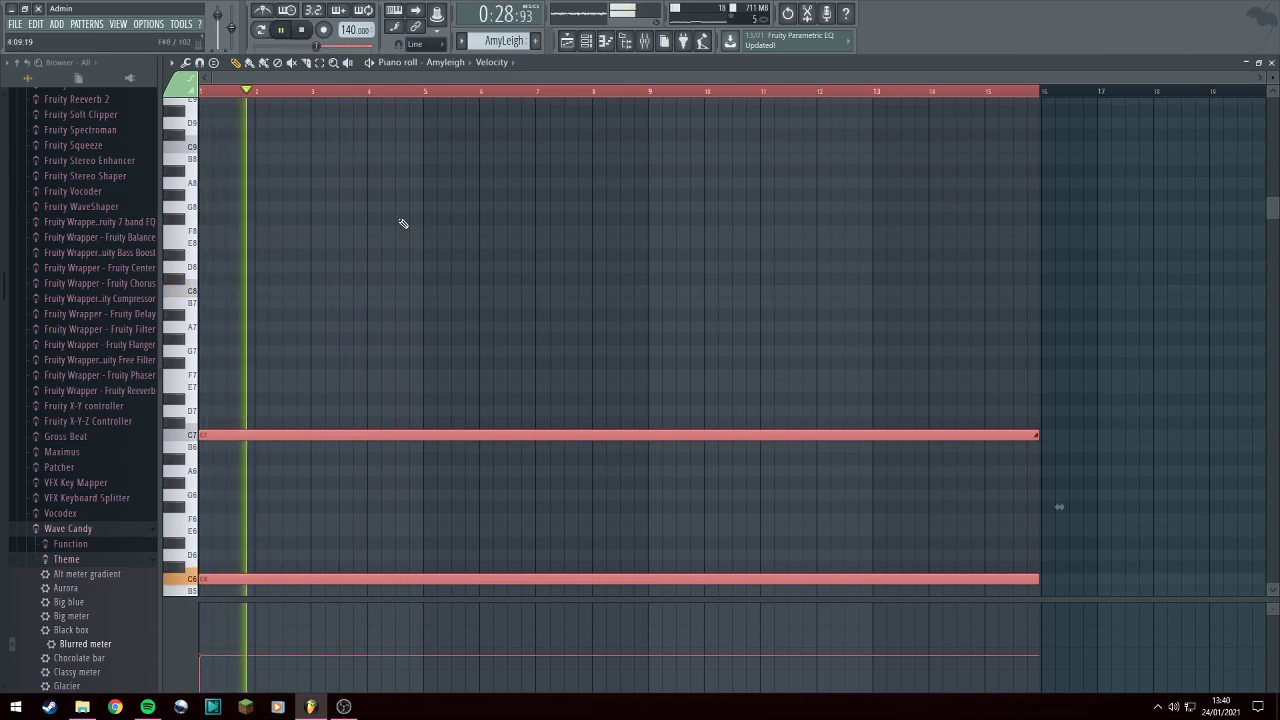
# Deselect the notes, move only the upper C7 note up to C9, and restart playback.
pyautogui.click(586, 41)
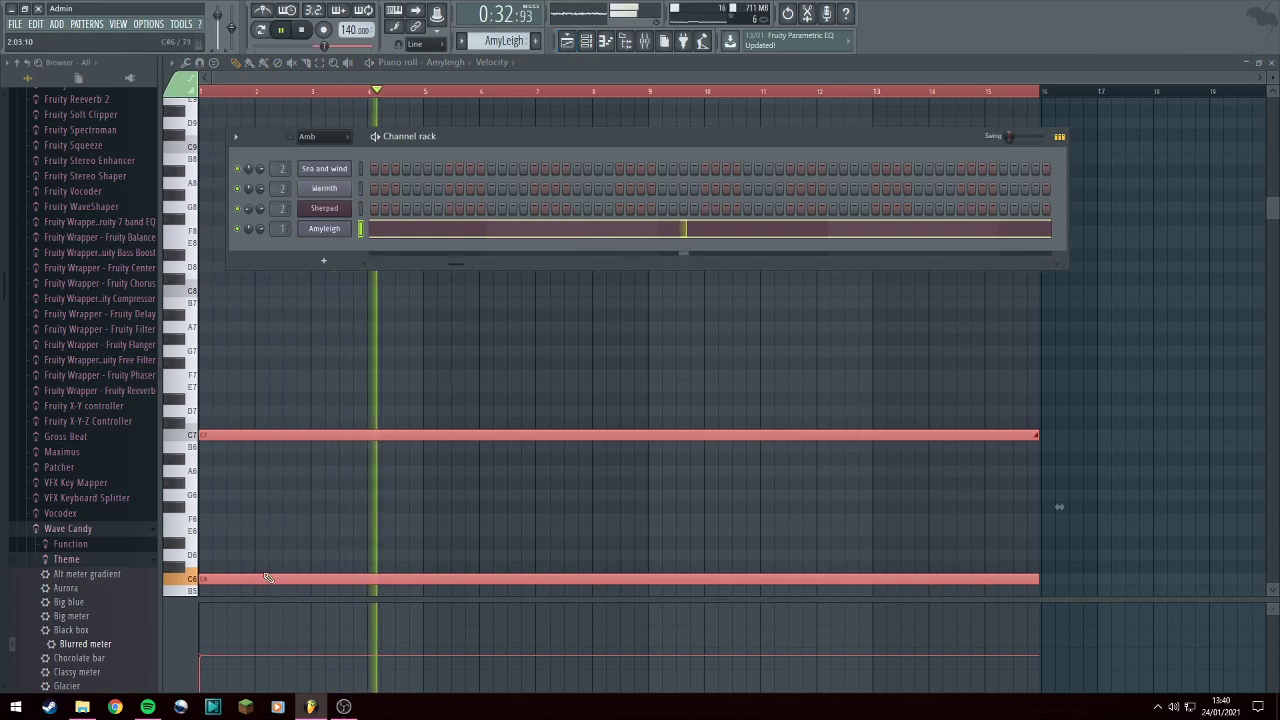
pyautogui.click(254, 507)
pyautogui.rightClick(286, 502)
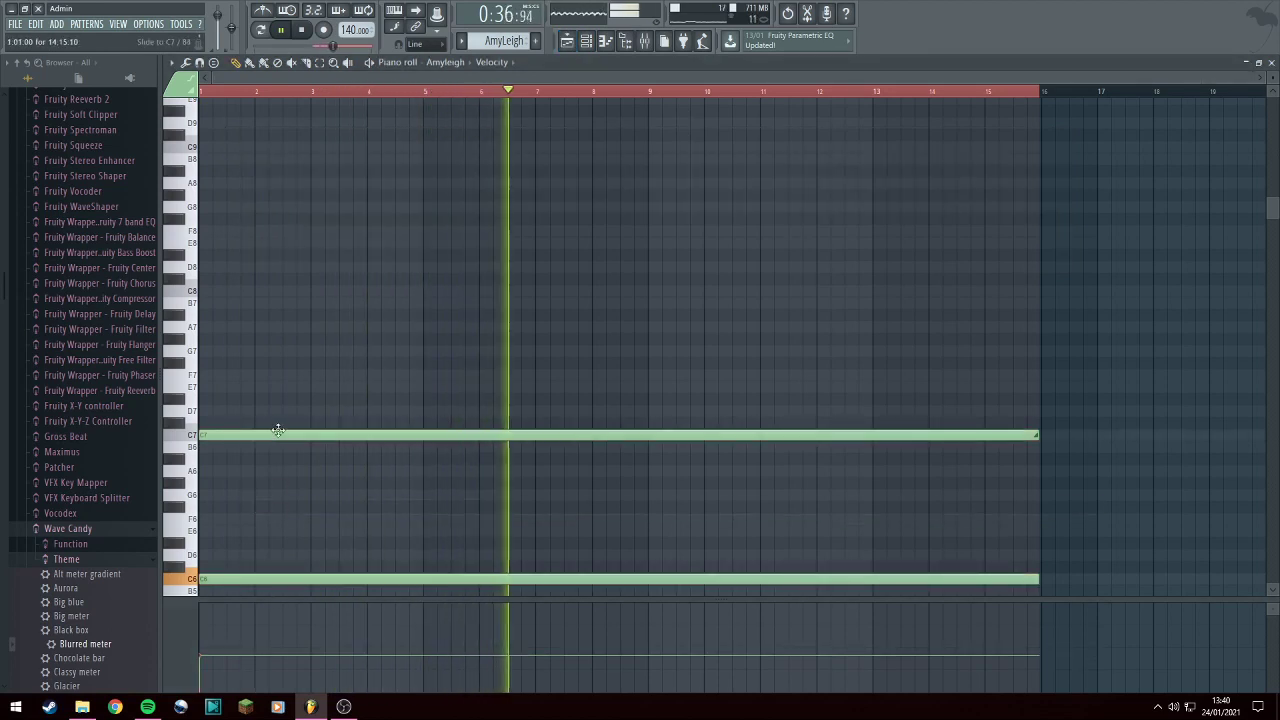
pyautogui.moveTo(277, 431); pyautogui.dragTo(262, 145)
pyautogui.click(302, 29)
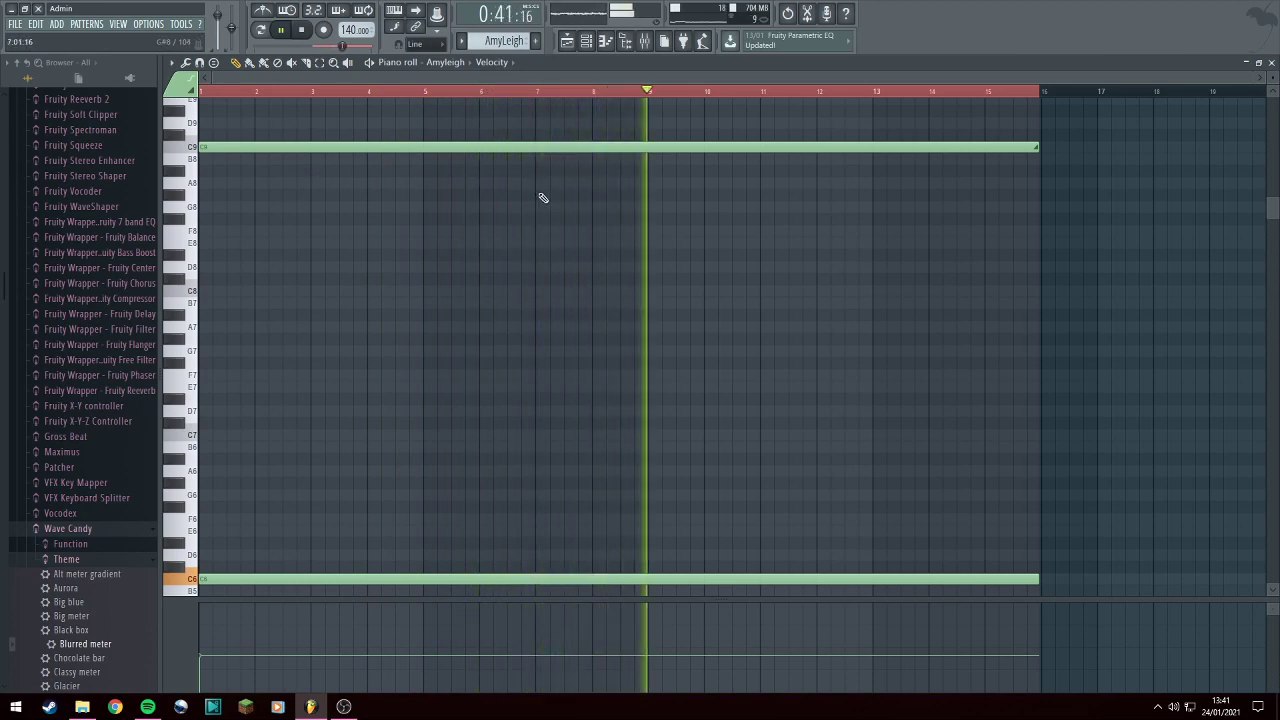
# Add Fruity Parametric EQ 2 to mixer Insert 1 and raise bands 5, 6 and 7 to boost the high frequencies.
pyautogui.click(646, 41)
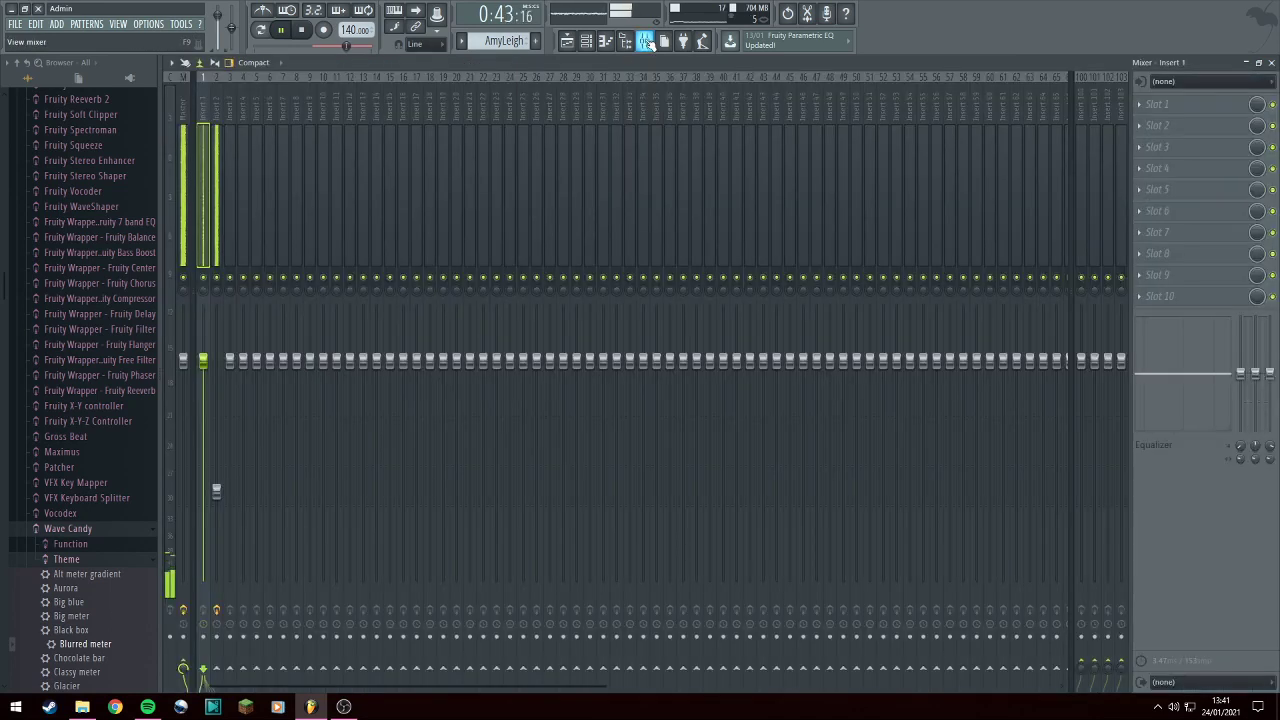
pyautogui.click(1222, 111)
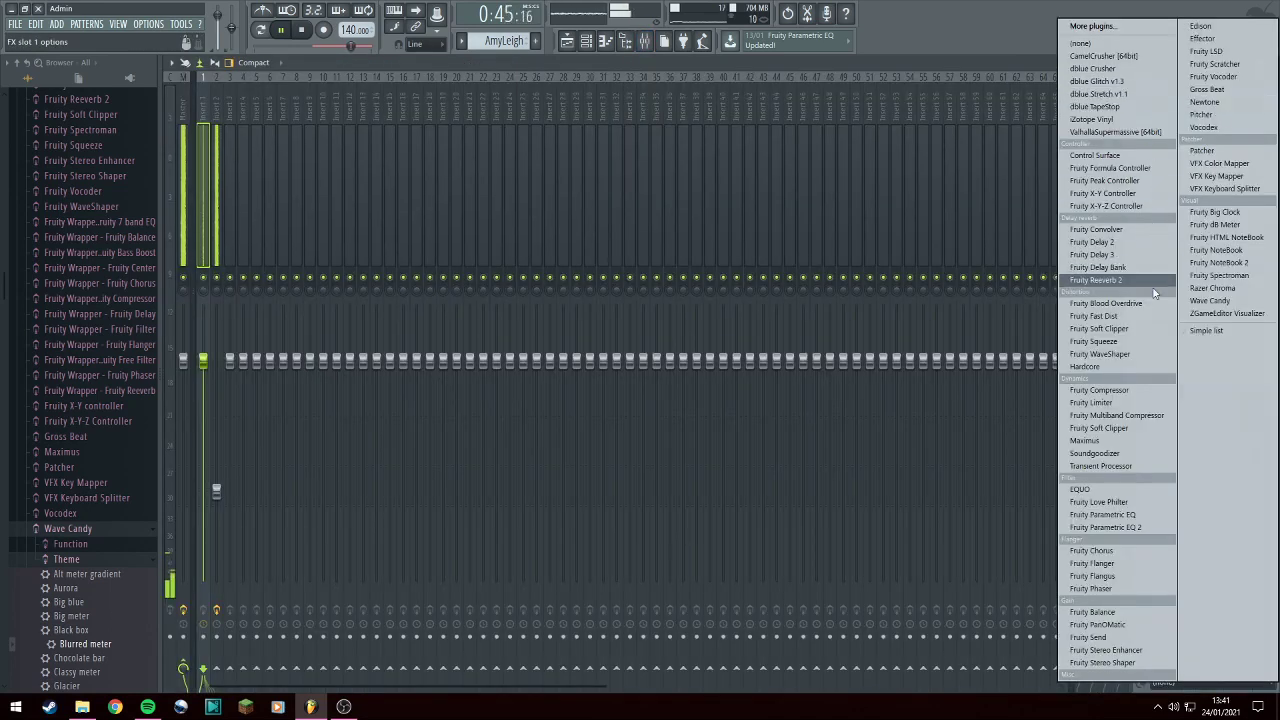
pyautogui.click(1110, 527)
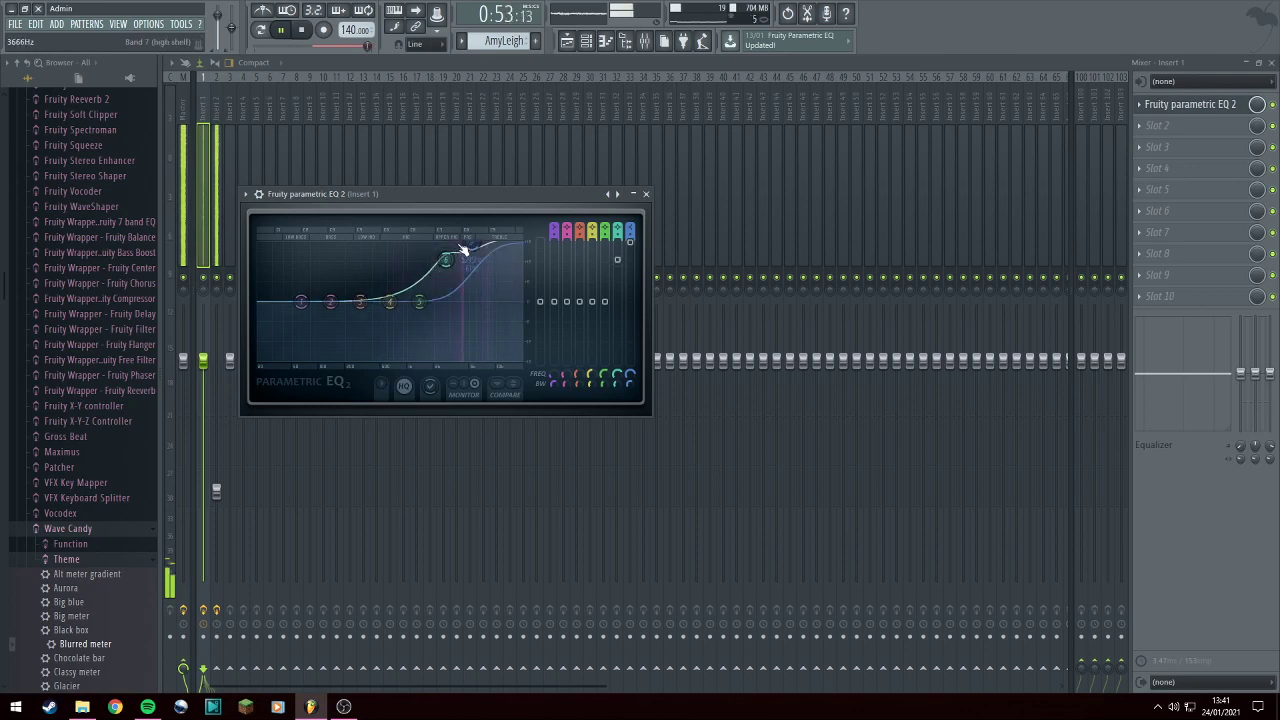
pyautogui.moveTo(463, 249); pyautogui.dragTo(464, 242)
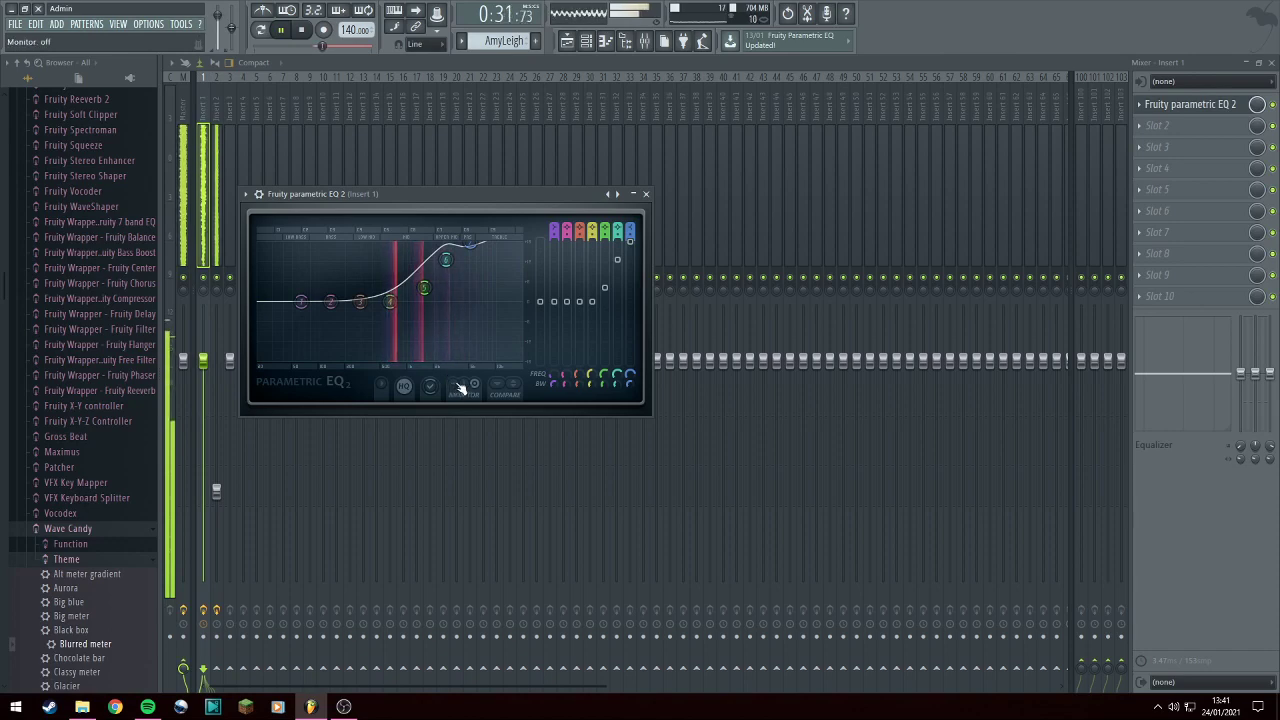
# Open the Amyleigh instrument from the channel rack to check its settings, and close it again.
pyautogui.click(590, 43)
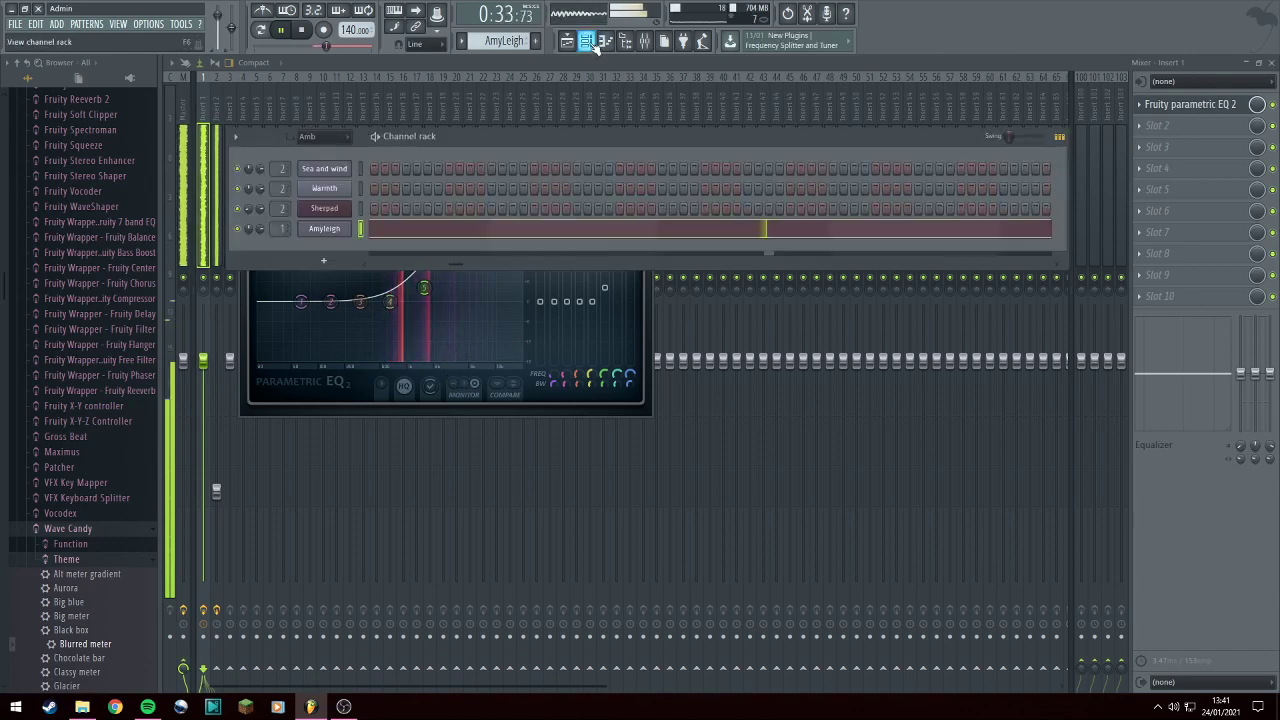
pyautogui.click(340, 230)
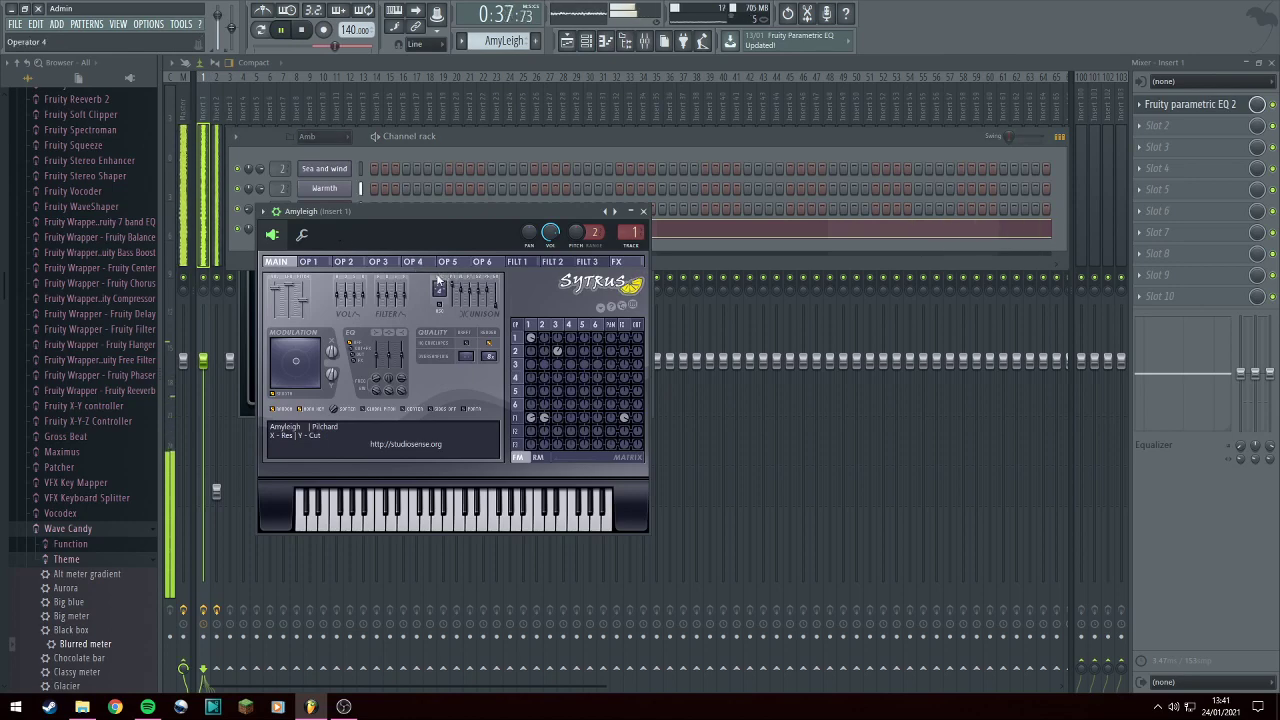
pyautogui.click(643, 211)
# Load iZotope Vinyl in Insert 1's second effect slot and replace it with ValhallaSupermassive.
pyautogui.click(1163, 125)
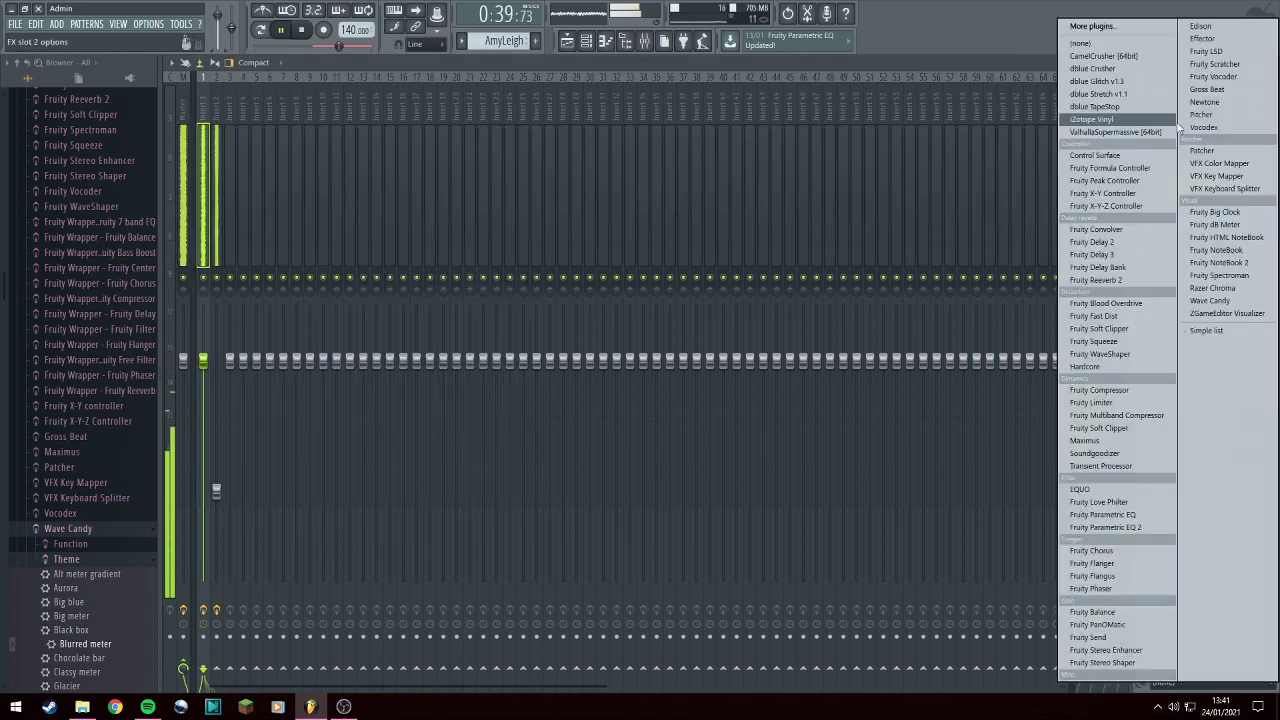
pyautogui.click(1095, 120)
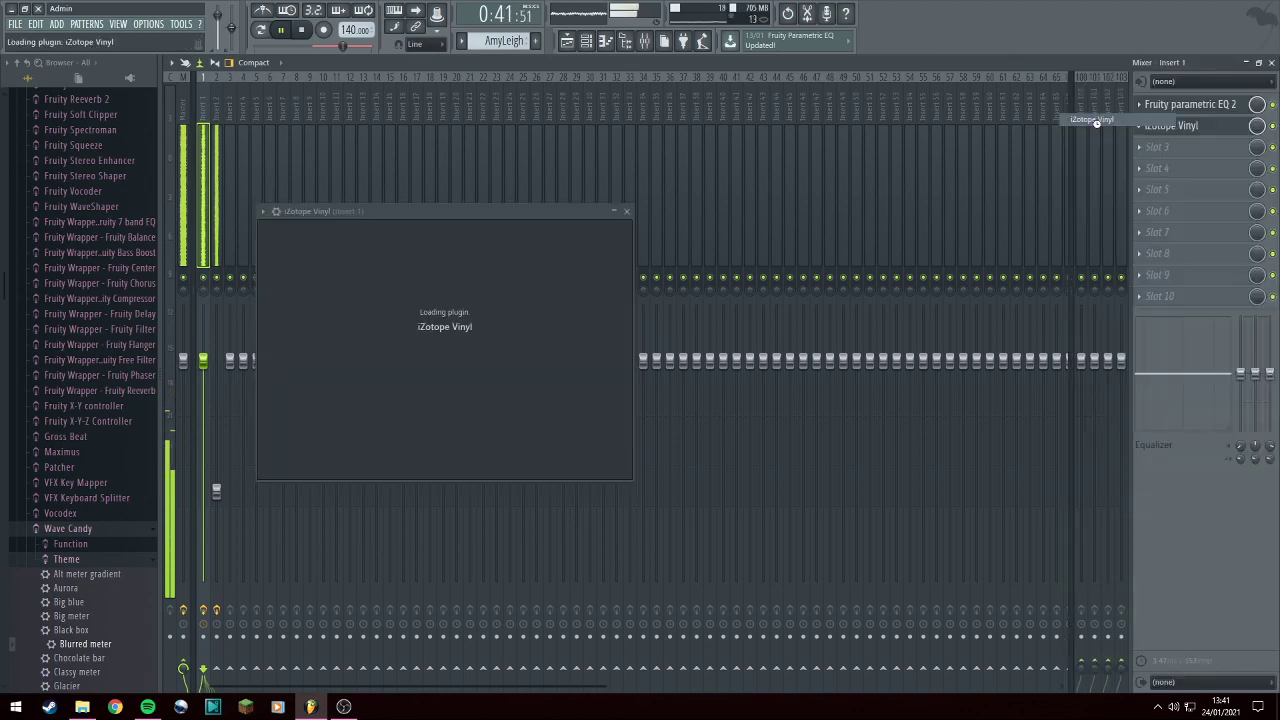
pyautogui.click(1139, 127)
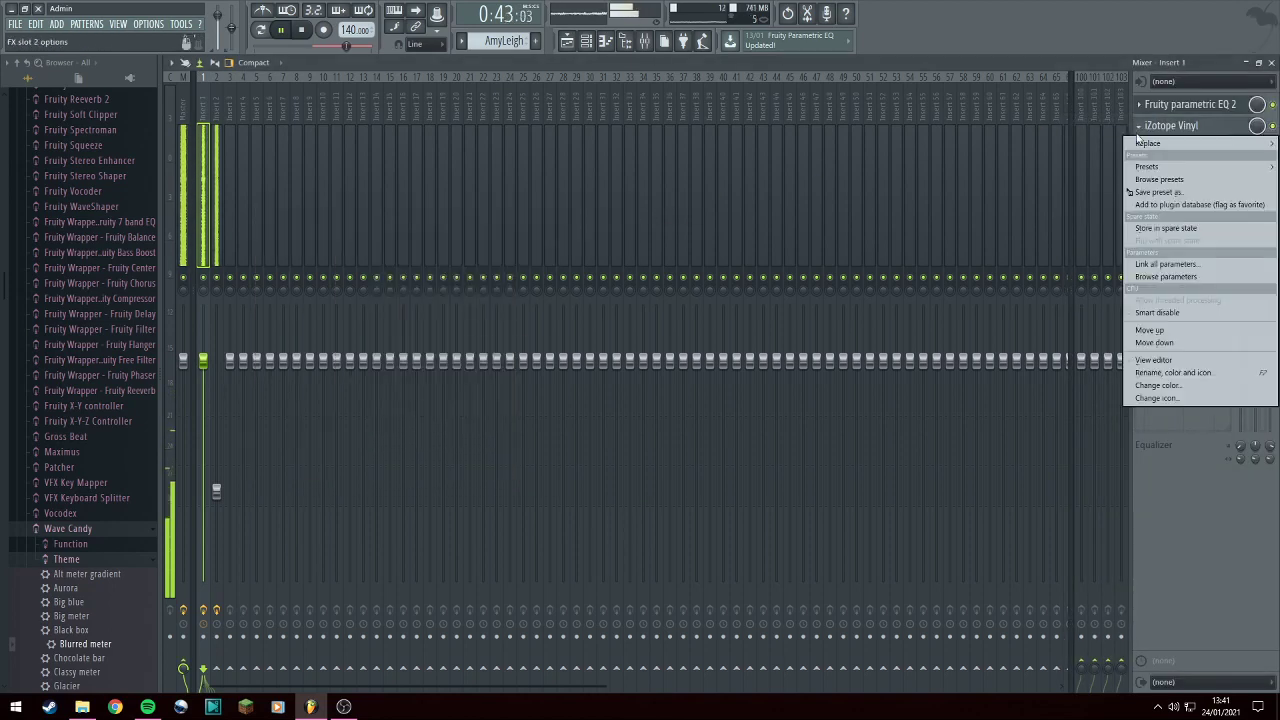
pyautogui.moveTo(1135, 146)
pyautogui.click(1078, 130)
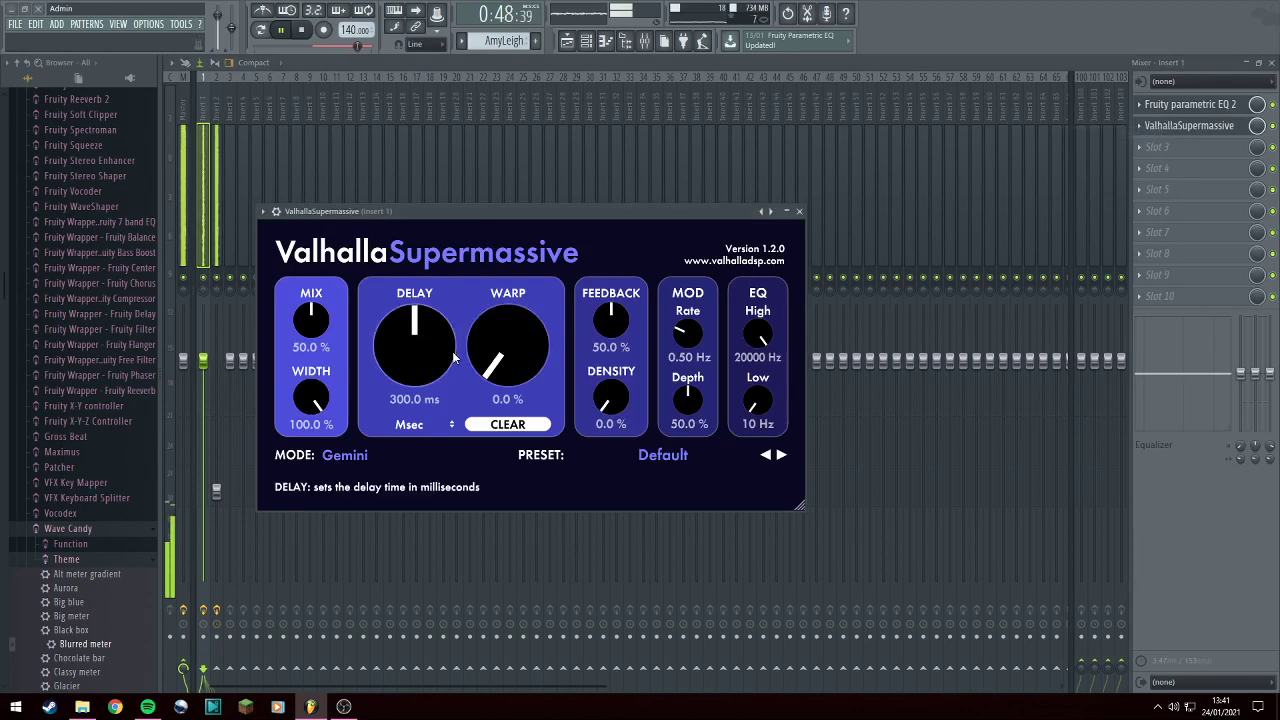
# Try the Andromeda mode in ValhallaSupermassive, and load the Synth Wider preset from the Synth echoes.
pyautogui.click(345, 456)
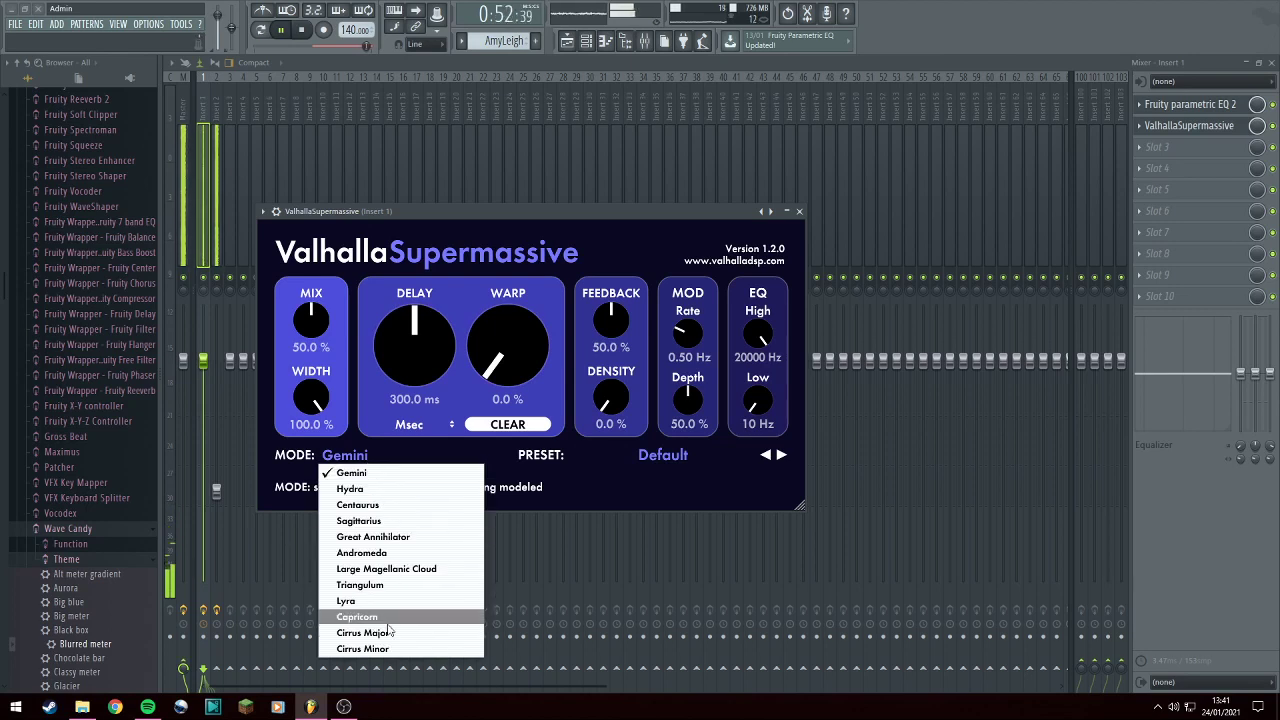
pyautogui.click(393, 554)
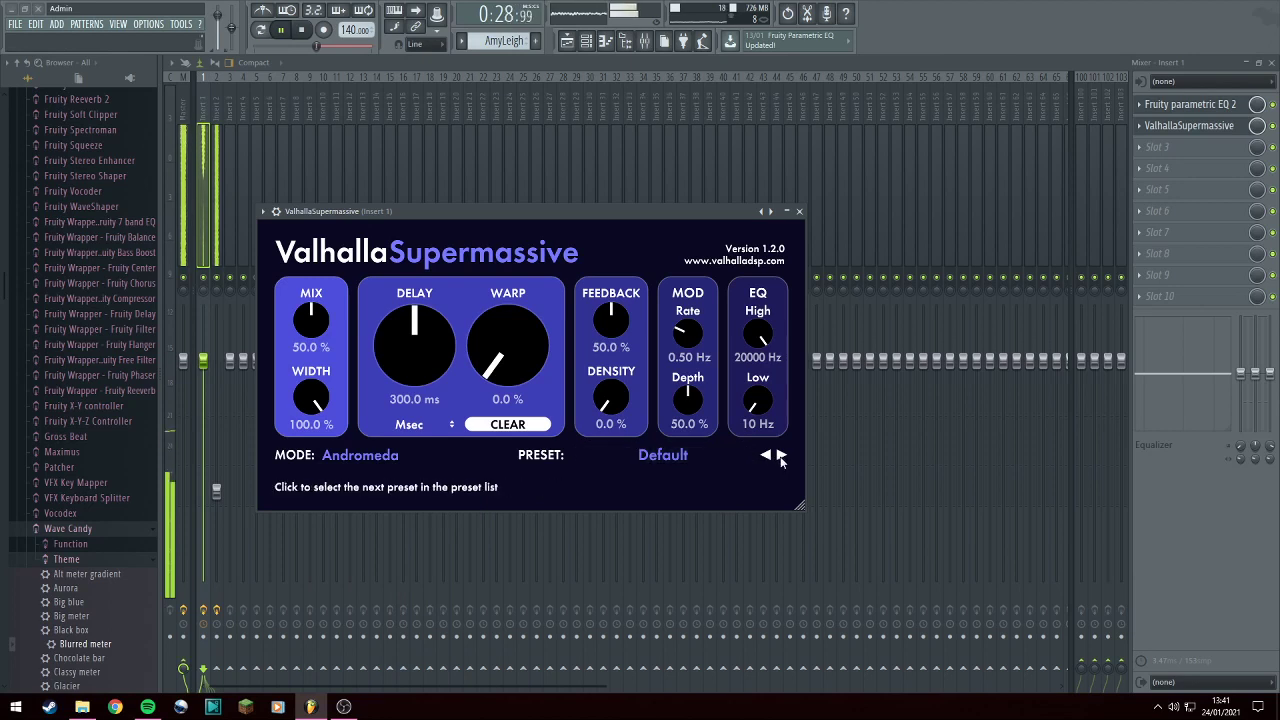
pyautogui.click(718, 456)
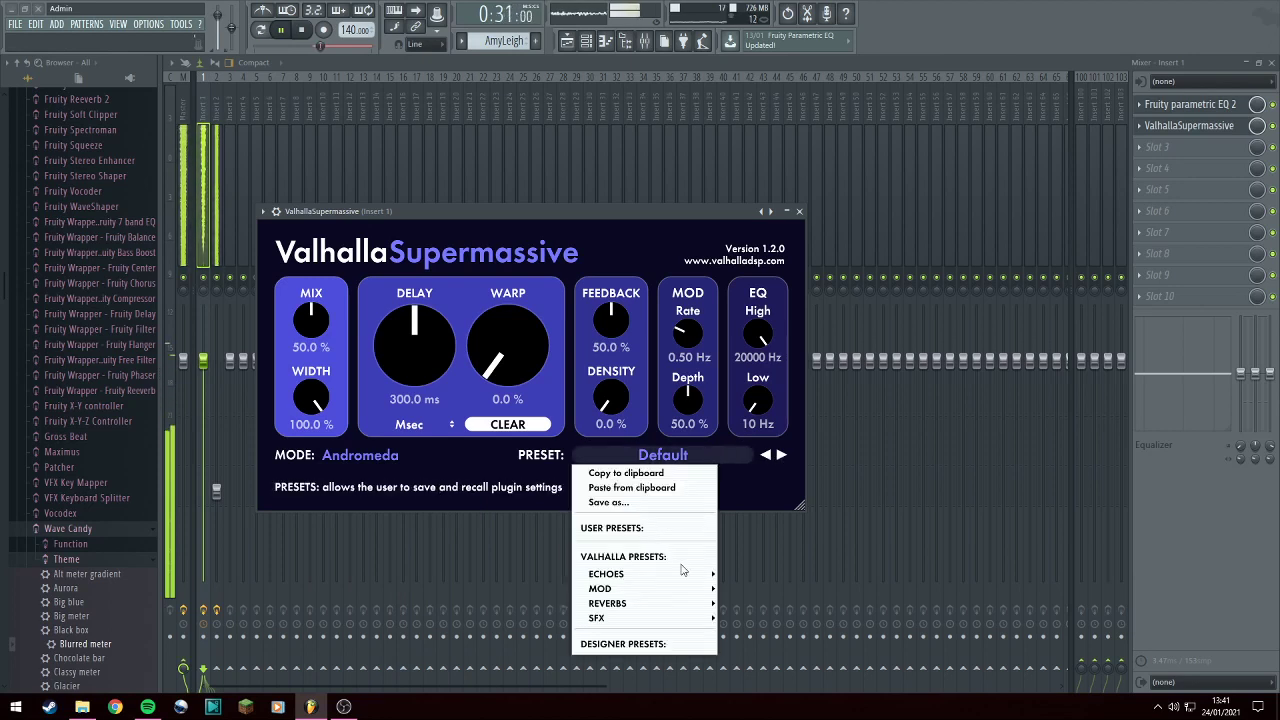
pyautogui.moveTo(664, 581)
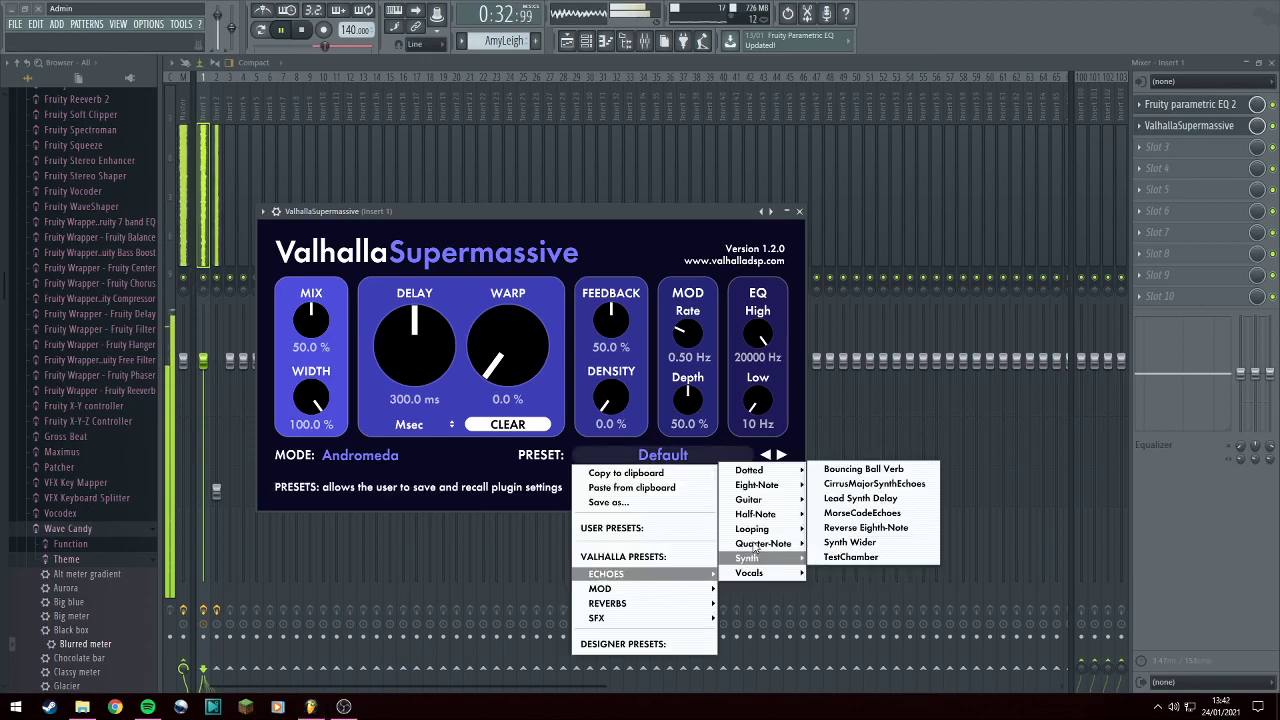
pyautogui.moveTo(753, 501)
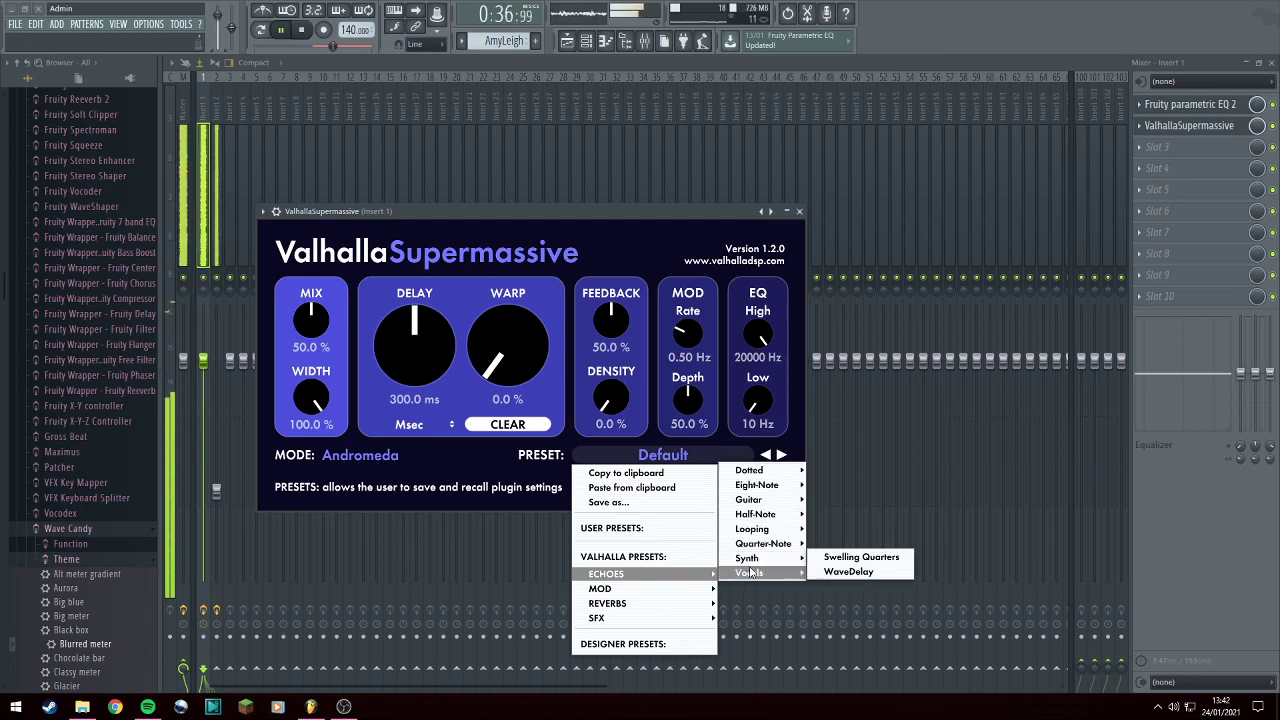
pyautogui.moveTo(751, 562)
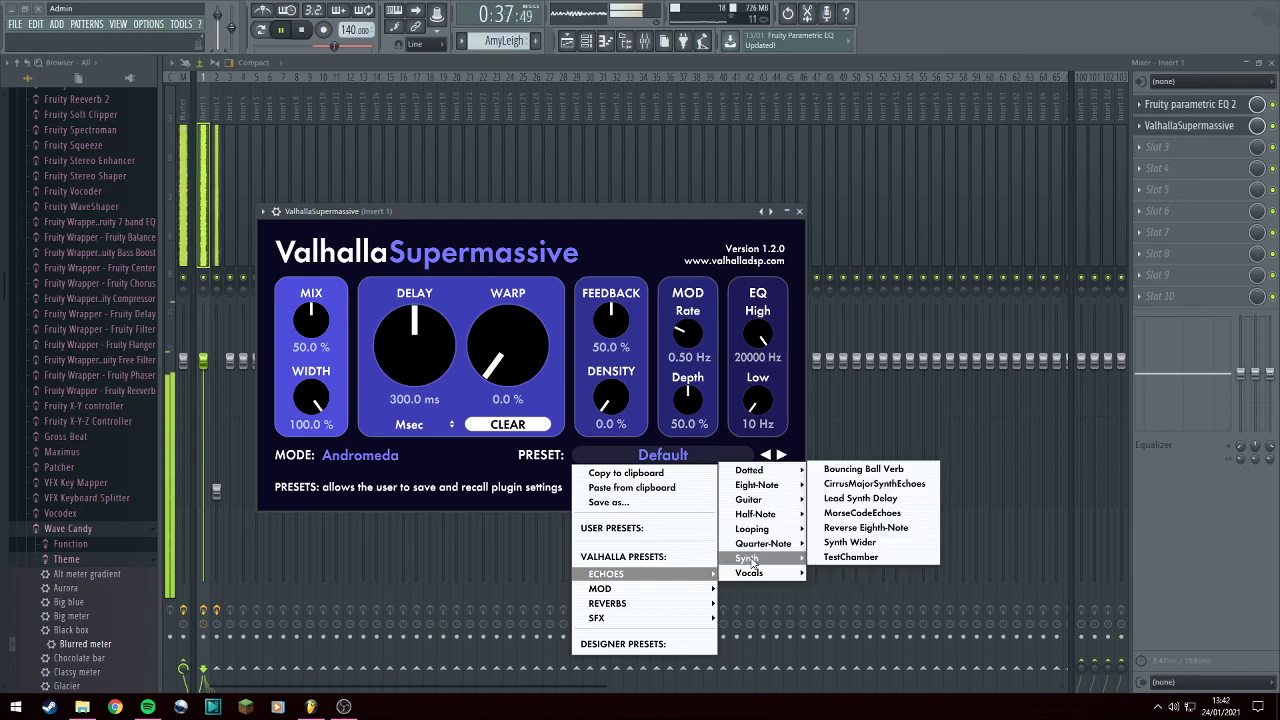
pyautogui.click(841, 543)
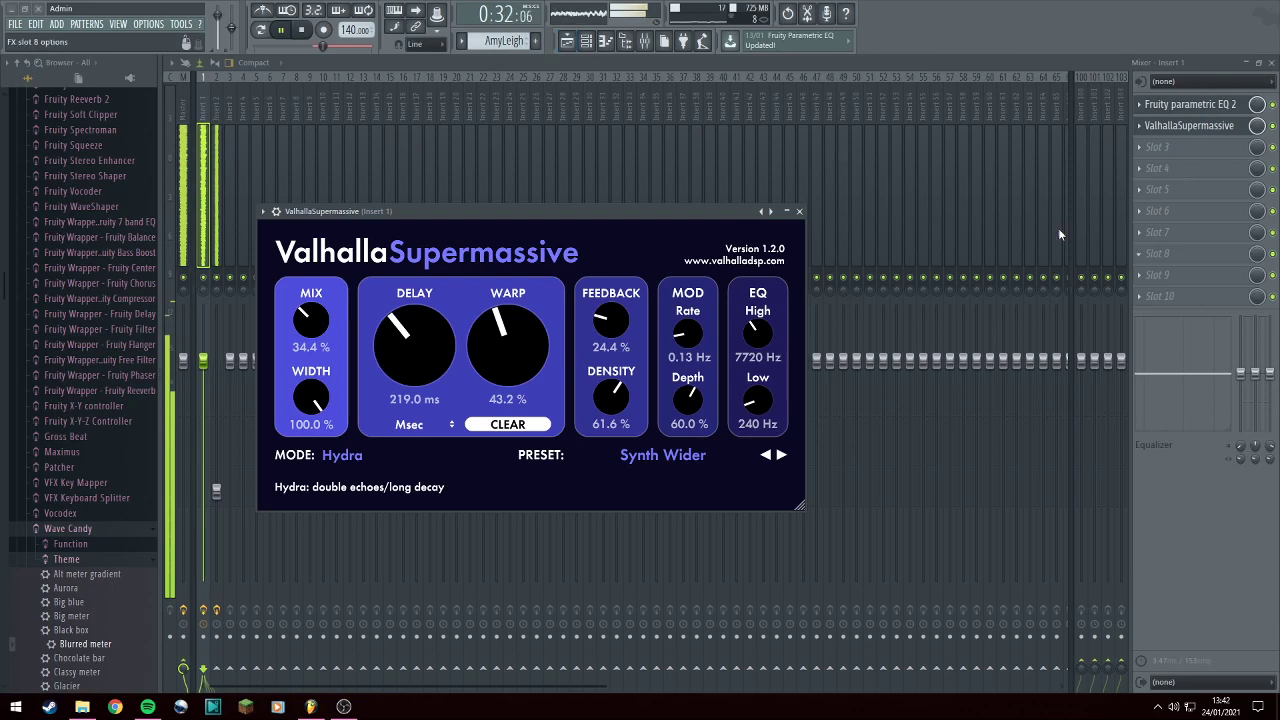
pyautogui.moveTo(414, 216); pyautogui.dragTo(479, 198)
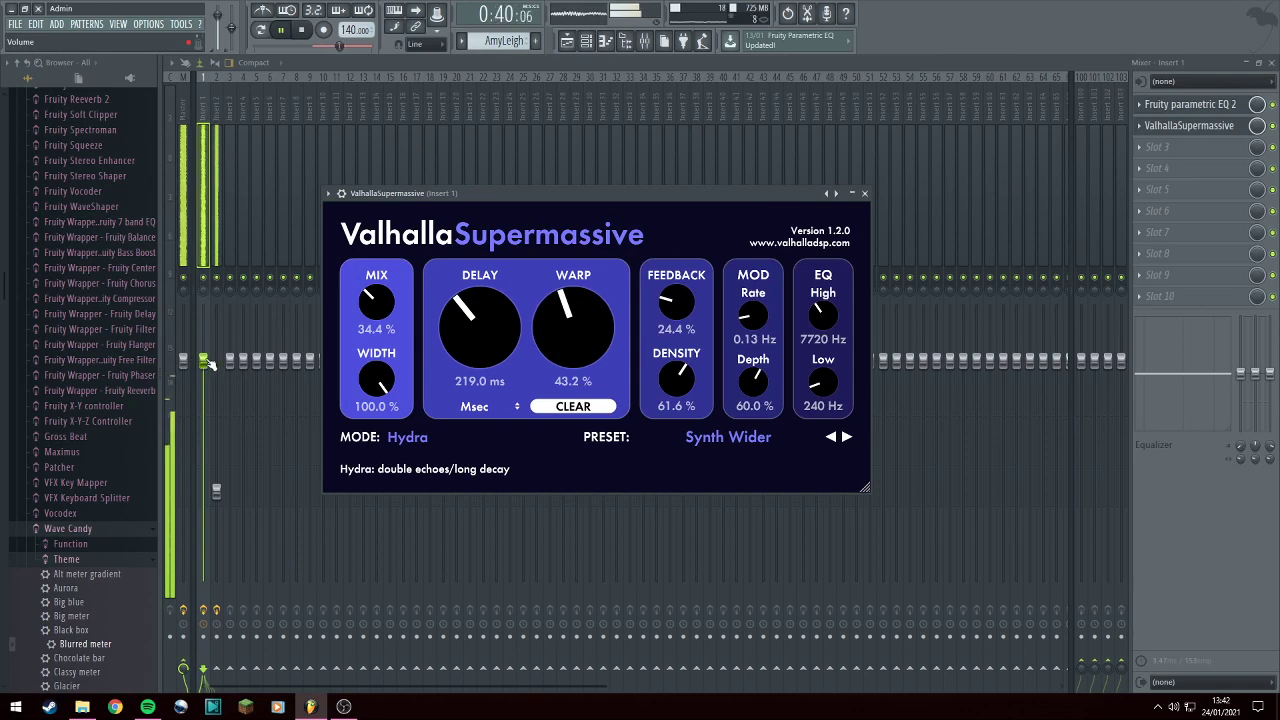
# Create an automation clip for the volume of mixer Insert 1 and show it in the playlist.
pyautogui.rightClick(206, 362)
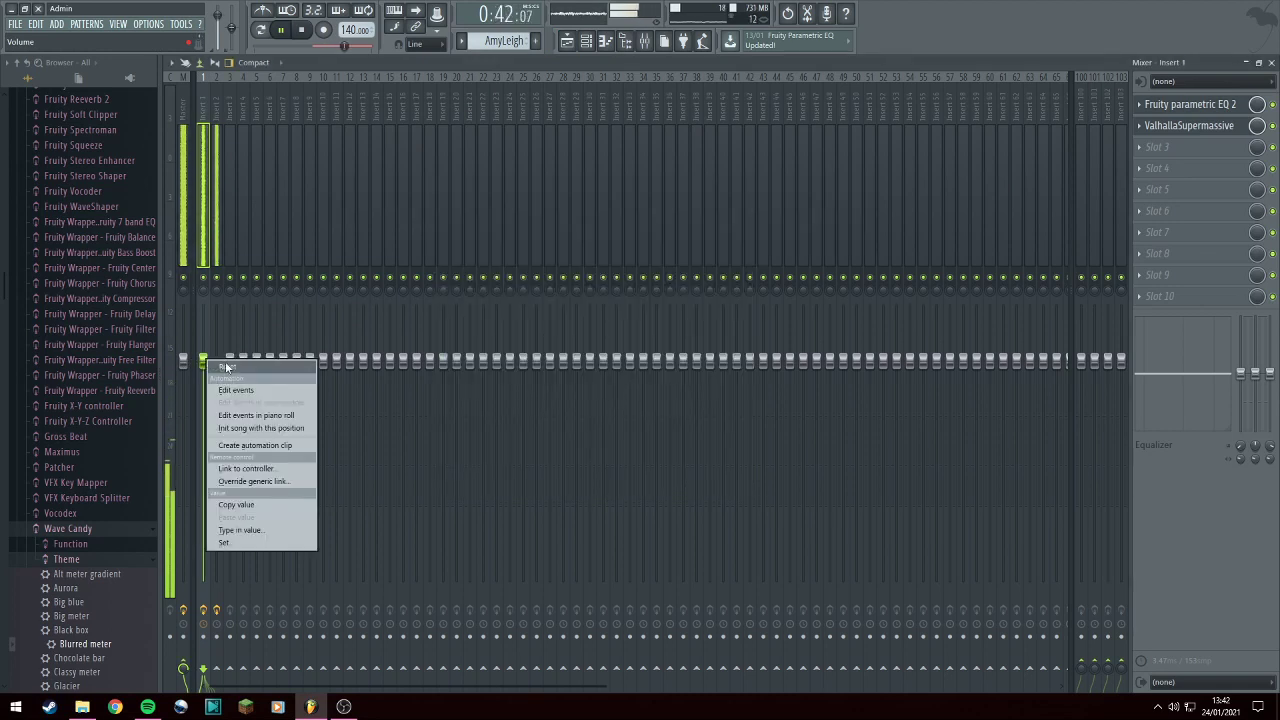
pyautogui.click(226, 452)
pyautogui.click(567, 42)
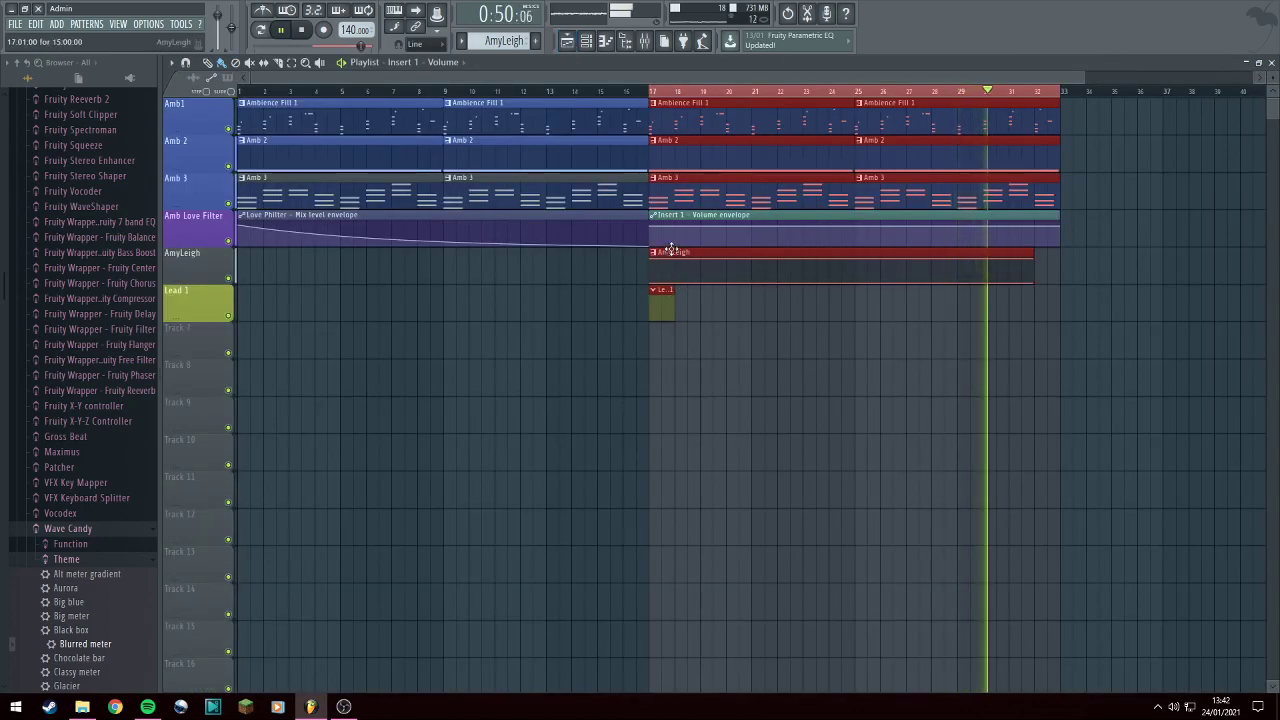
# Shape the Insert 1 volume envelope into a curved fade-in from bar 17, and extend the AmyLeigh clip to bar 33.
pyautogui.moveTo(651, 227); pyautogui.dragTo(658, 258)
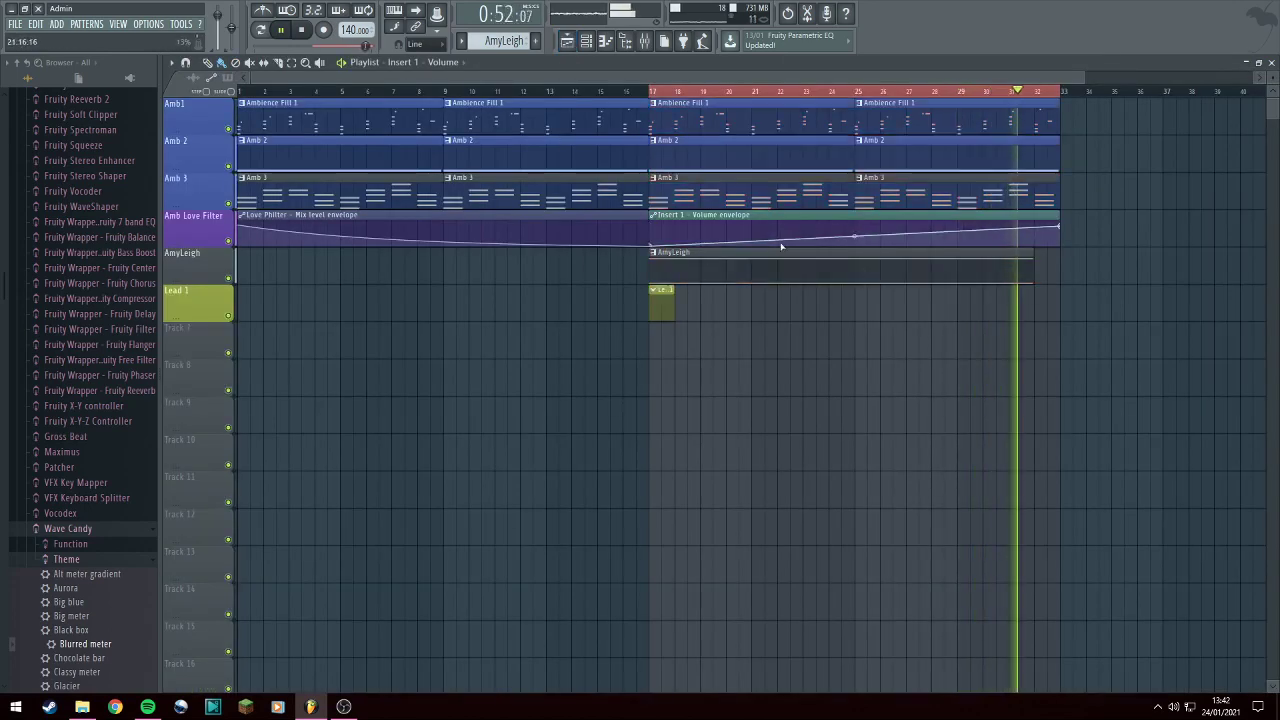
pyautogui.moveTo(853, 237); pyautogui.dragTo(854, 231)
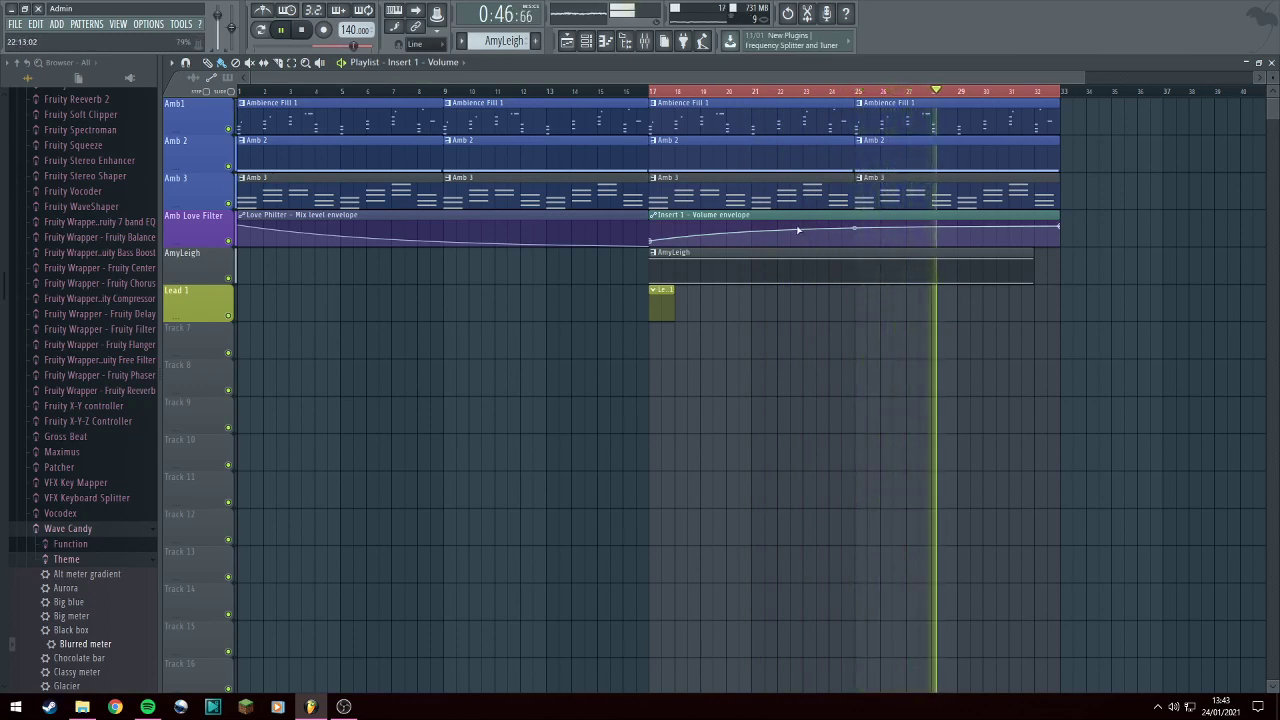
pyautogui.moveTo(1030, 253); pyautogui.dragTo(1052, 253)
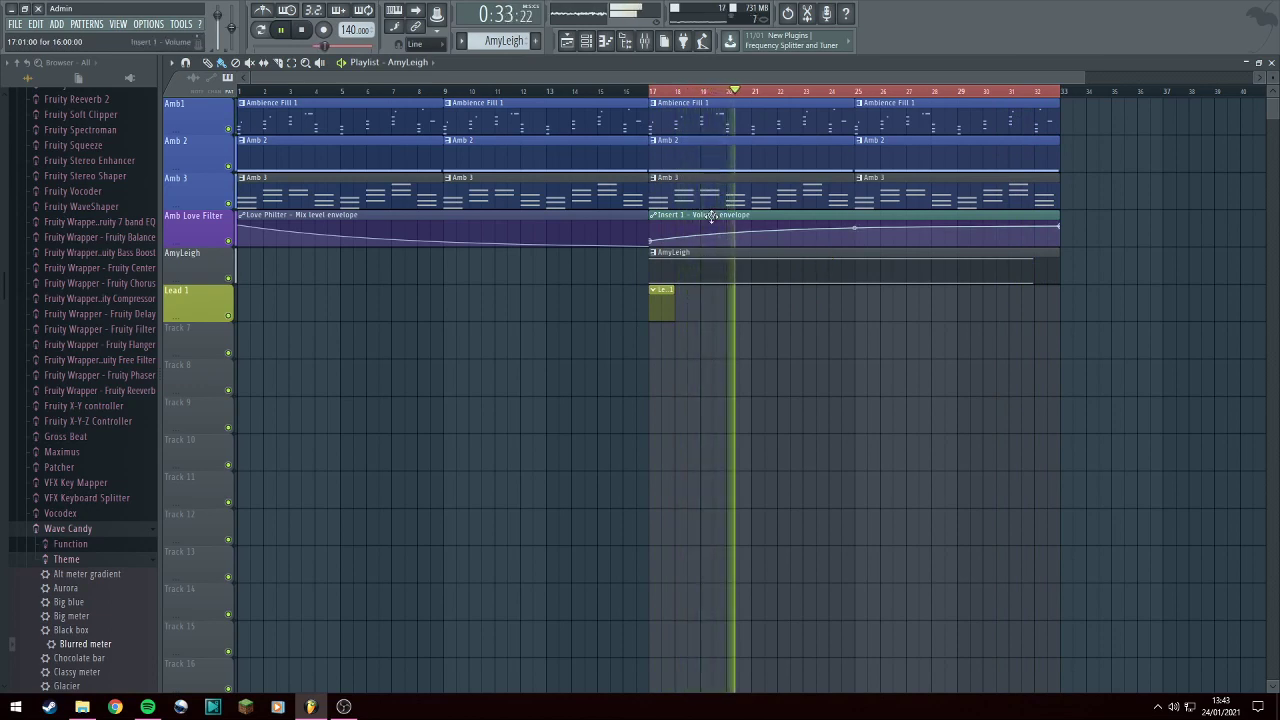
# Show the Leads channel group and replace the Discordant 2 GOL instrument with Toxic Biohazard.
pyautogui.click(586, 42)
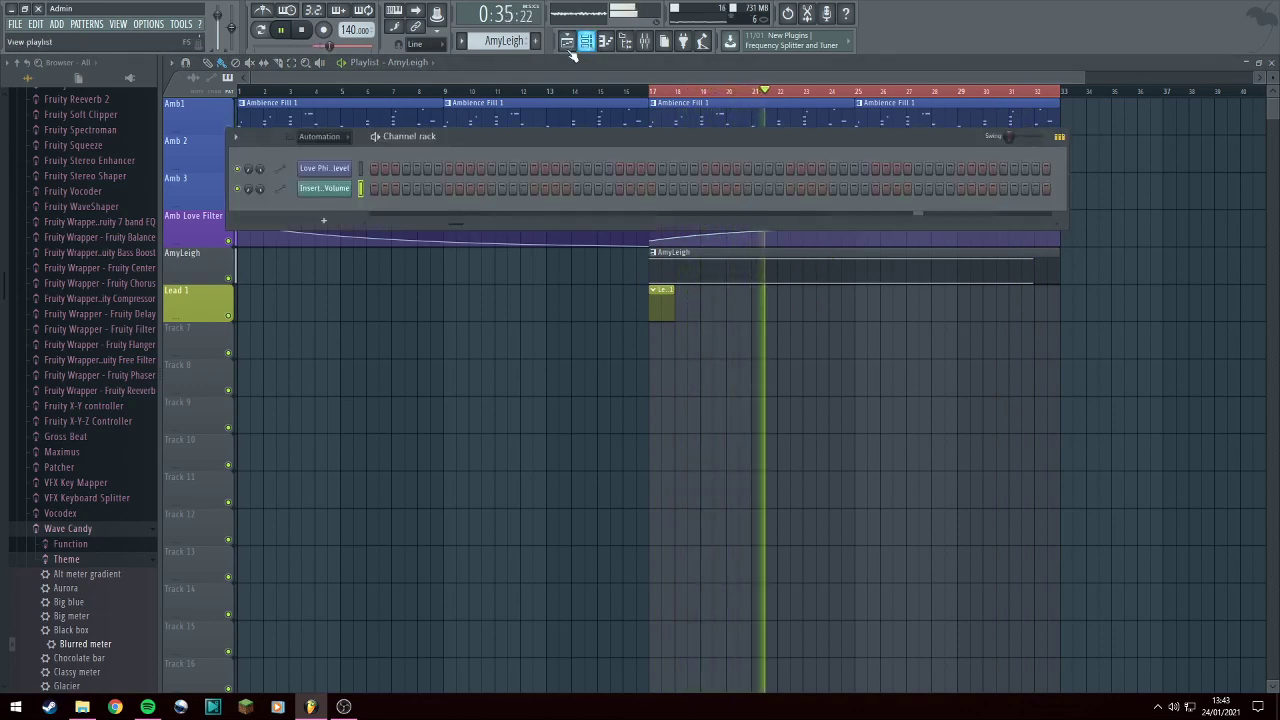
pyautogui.scroll(-1, 325, 124)
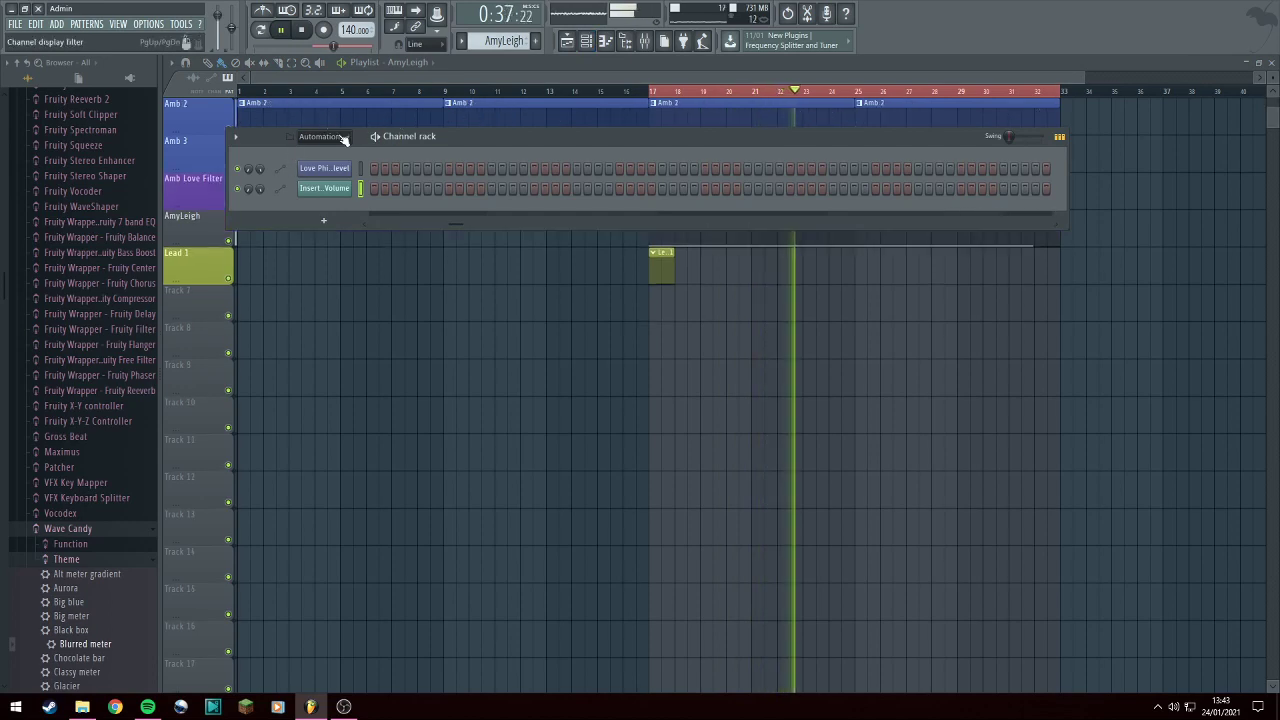
pyautogui.scroll(-1, 344, 139)
pyautogui.rightClick(332, 174)
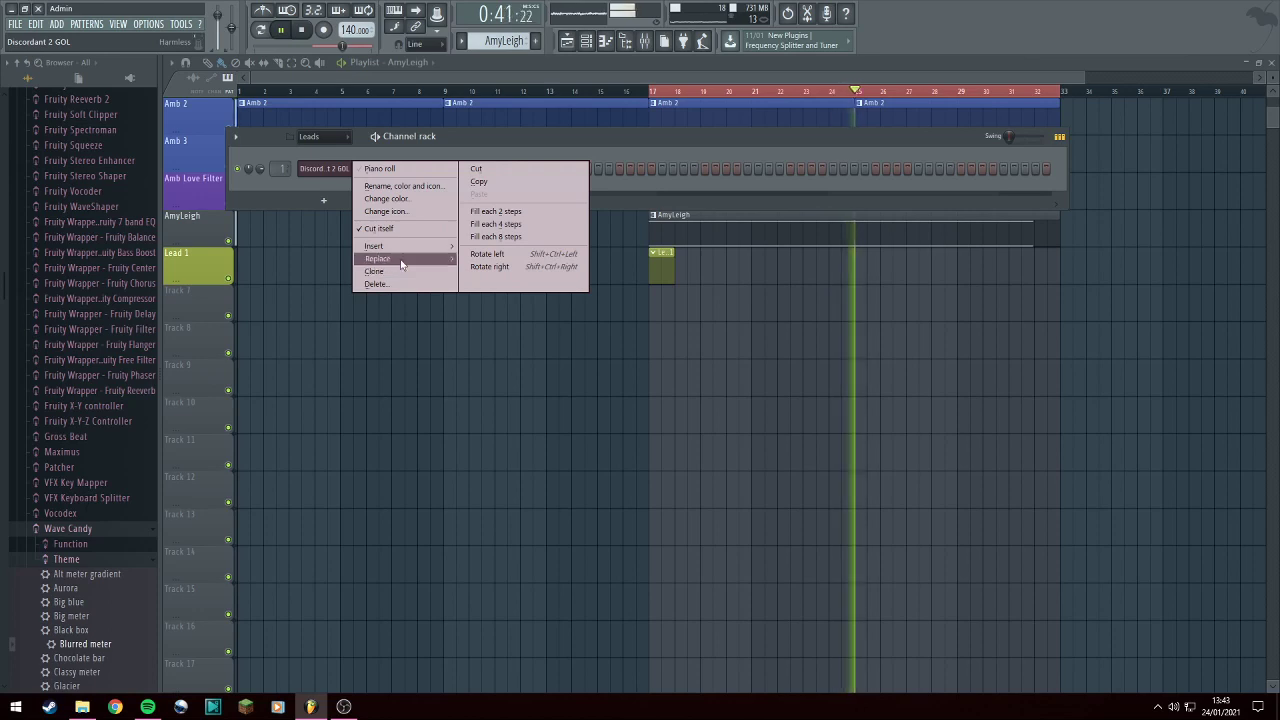
pyautogui.moveTo(400, 258)
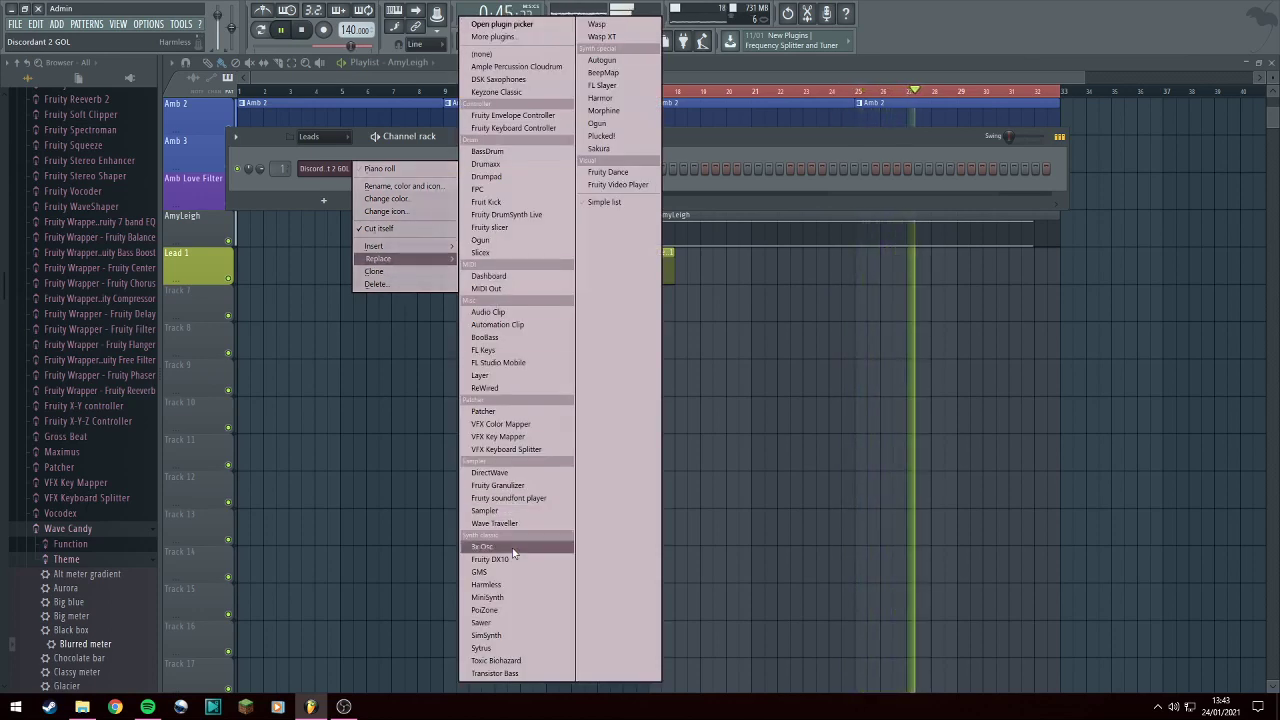
pyautogui.click(518, 662)
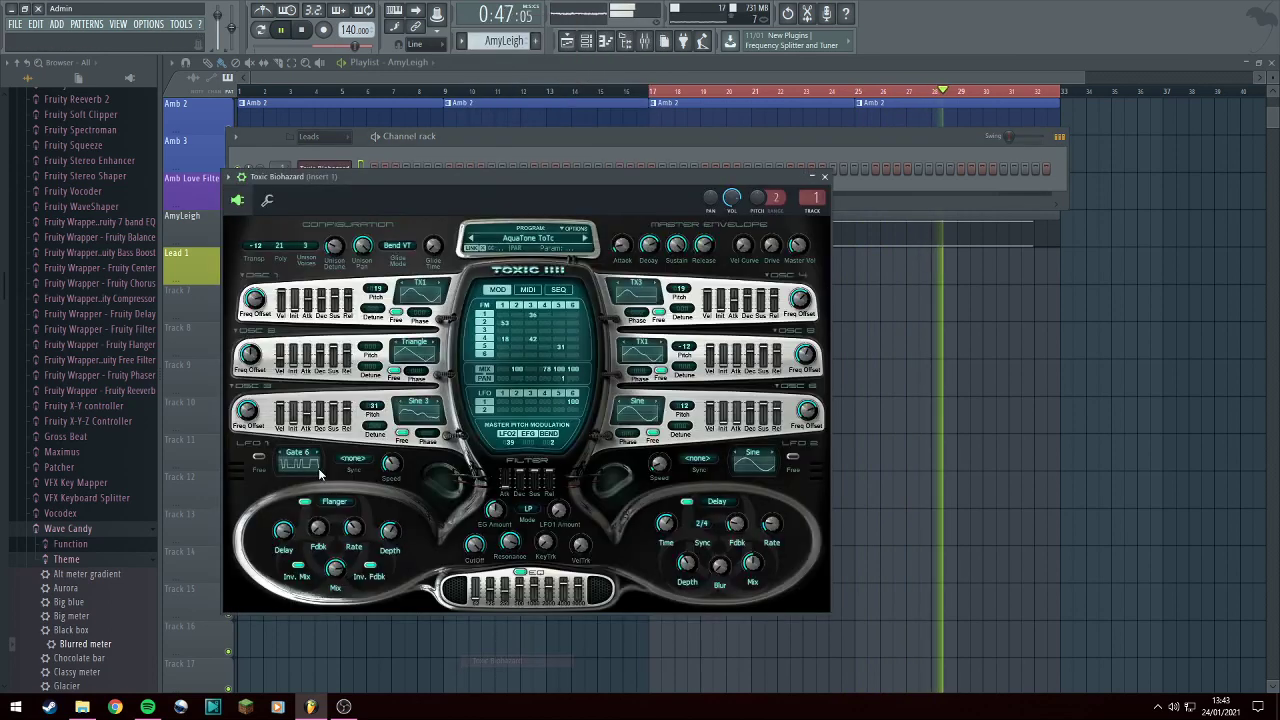
# Open Toxic Biohazard's presets library and audition Suspense ToTc and ToTal Darkness ToTc from the Ambient Textures bank.
pyautogui.click(520, 240)
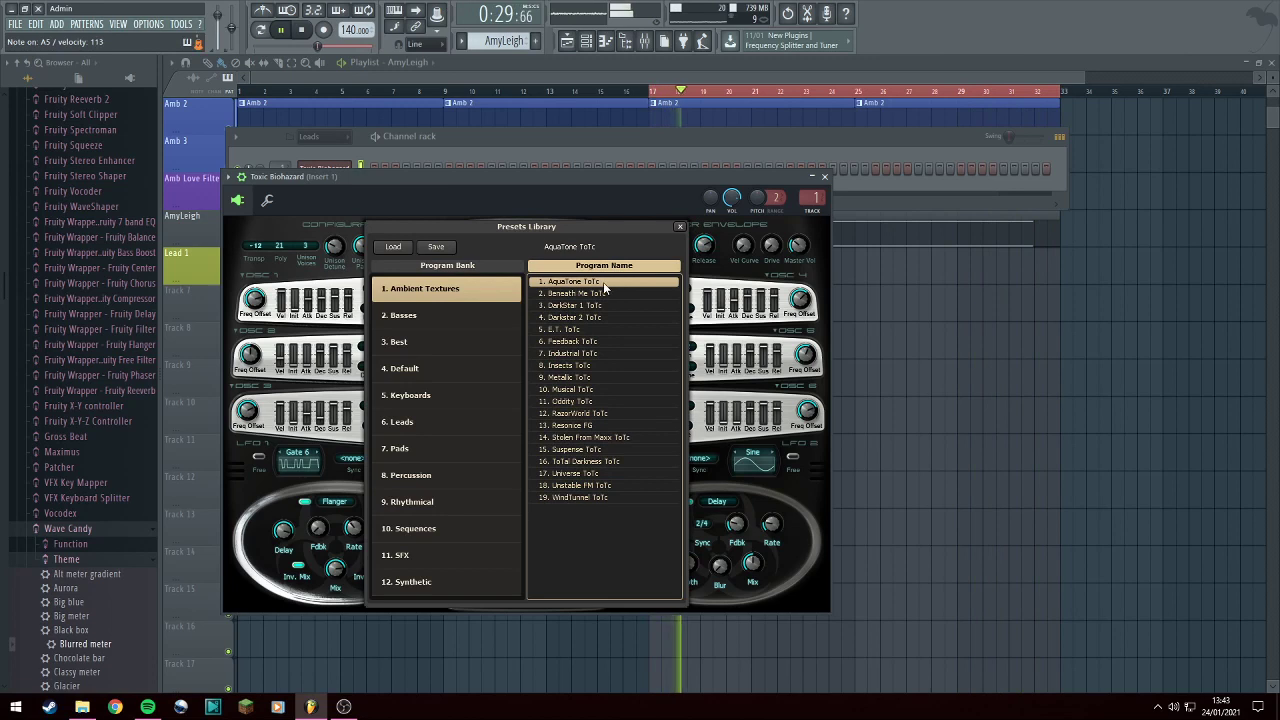
pyautogui.click(595, 450)
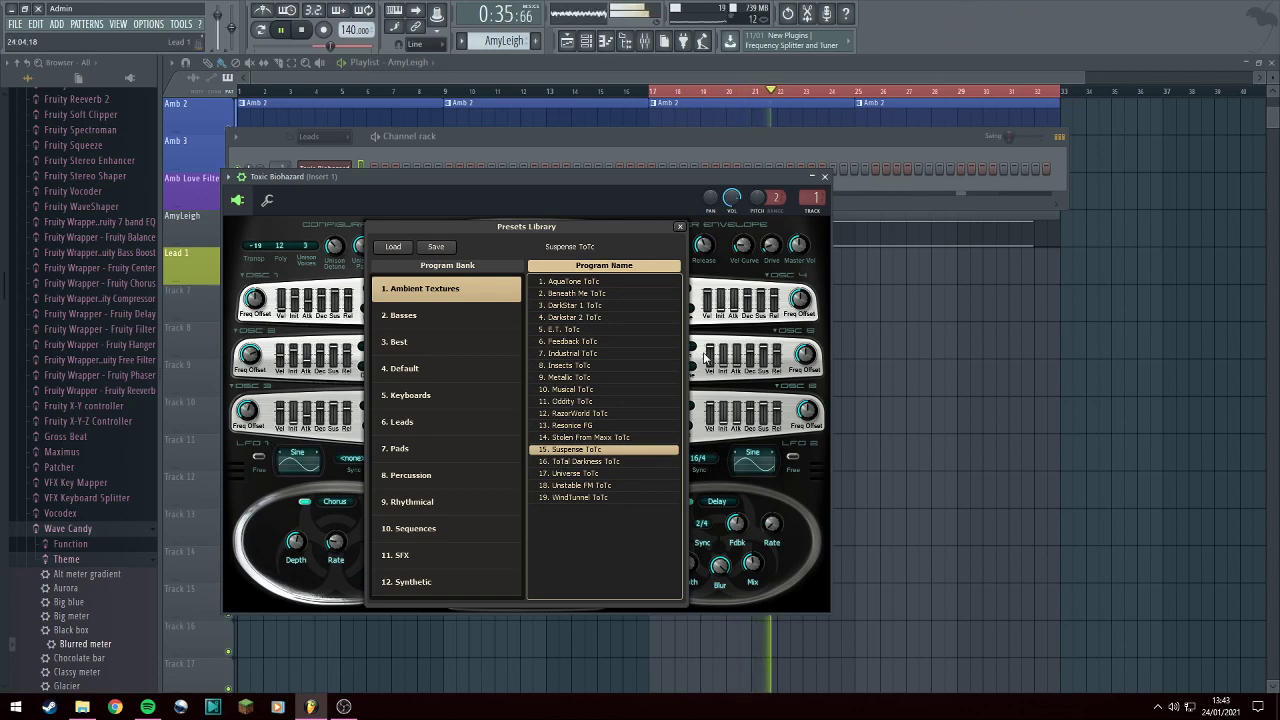
pyautogui.click(604, 461)
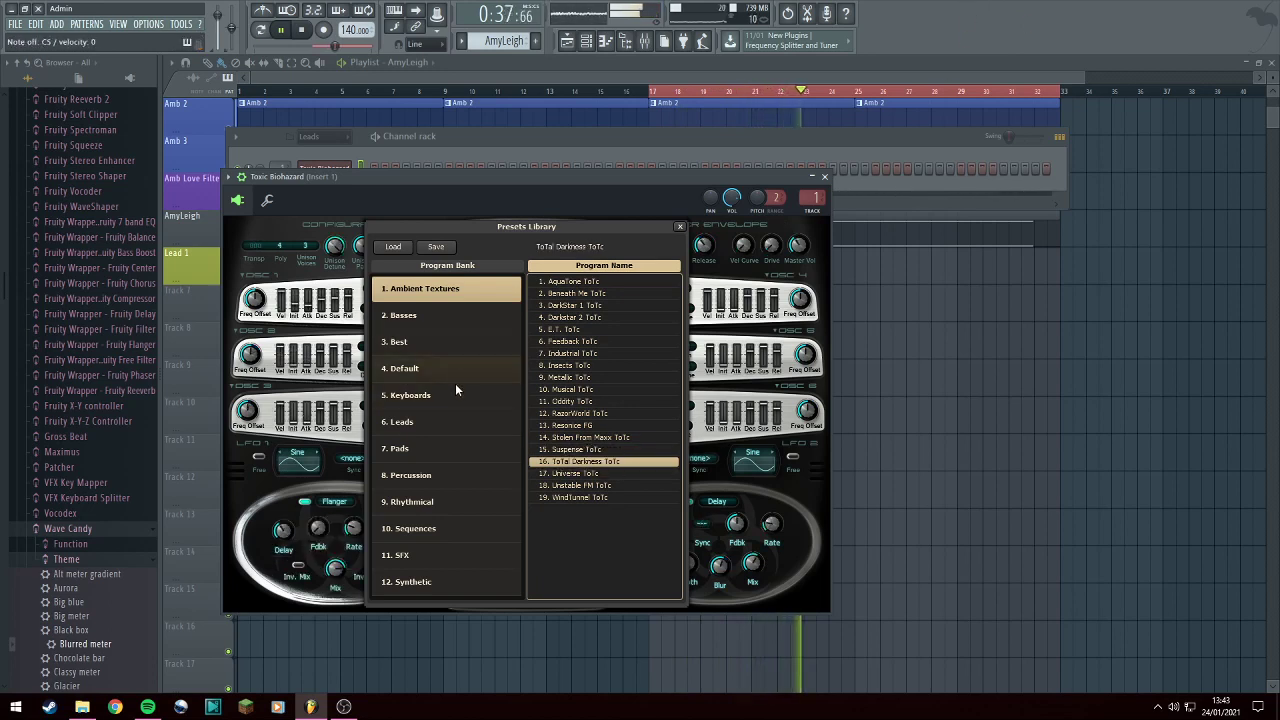
# Audition the 10 Ton, Acoustic and Almost lead presets in the Basses bank, and route Toxic Biohazard to mixer track 10.
pyautogui.click(430, 316)
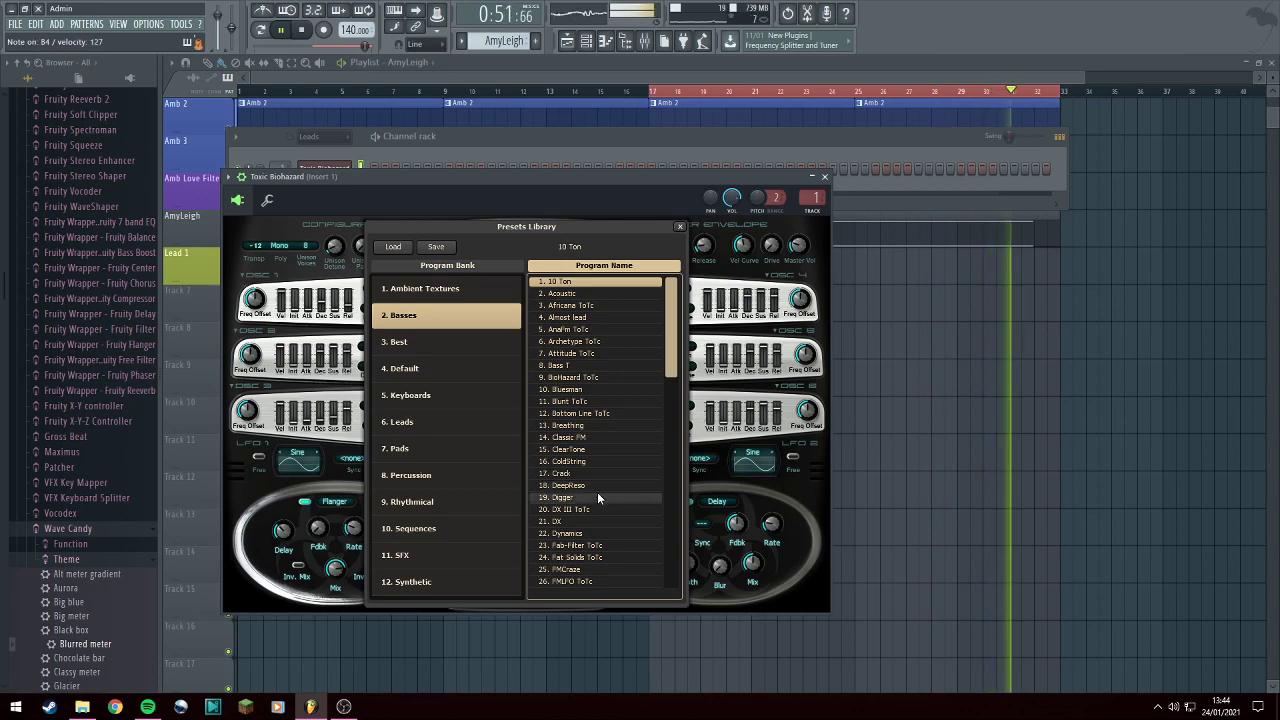
pyautogui.click(598, 309)
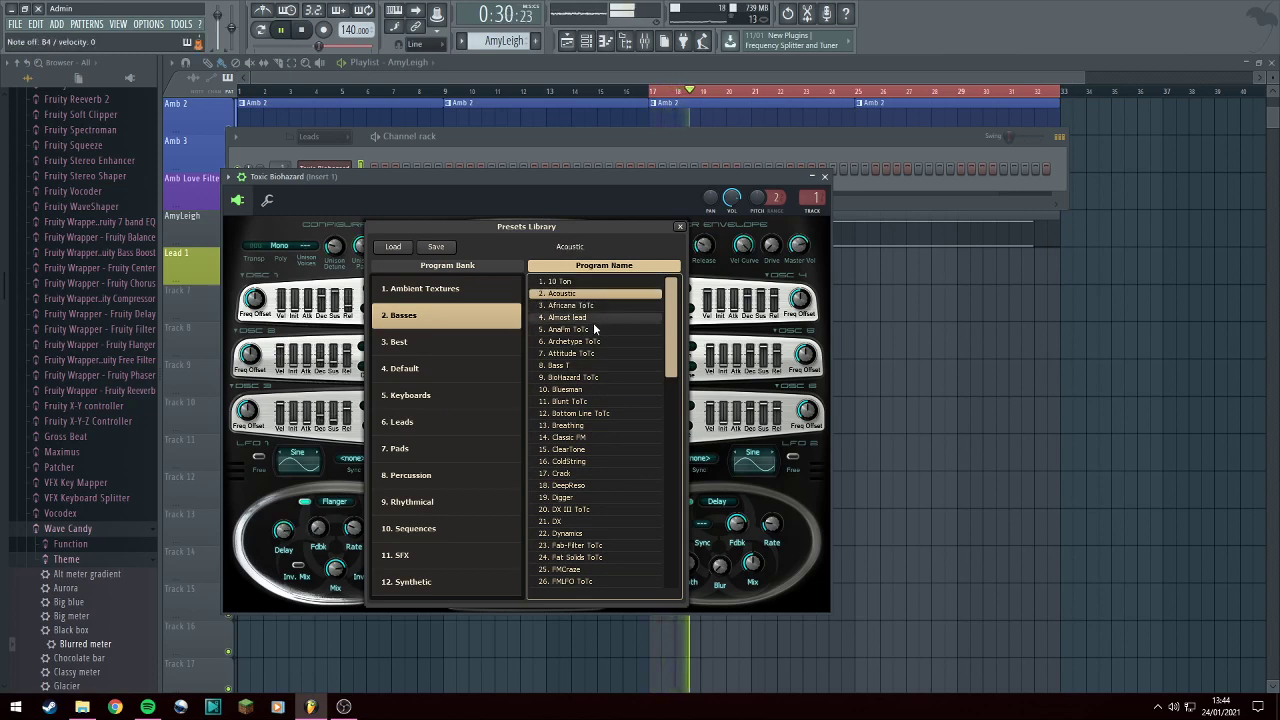
pyautogui.scroll(-2, 604, 360)
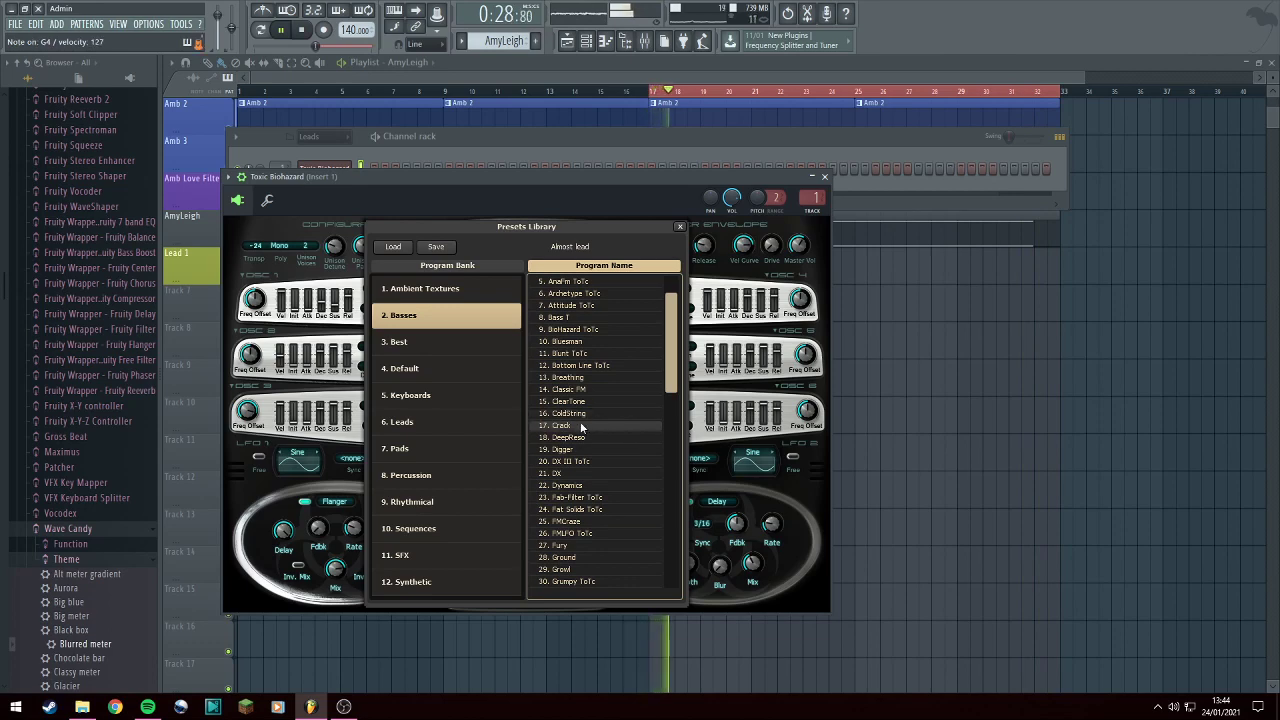
pyautogui.moveTo(545, 189); pyautogui.dragTo(557, 277)
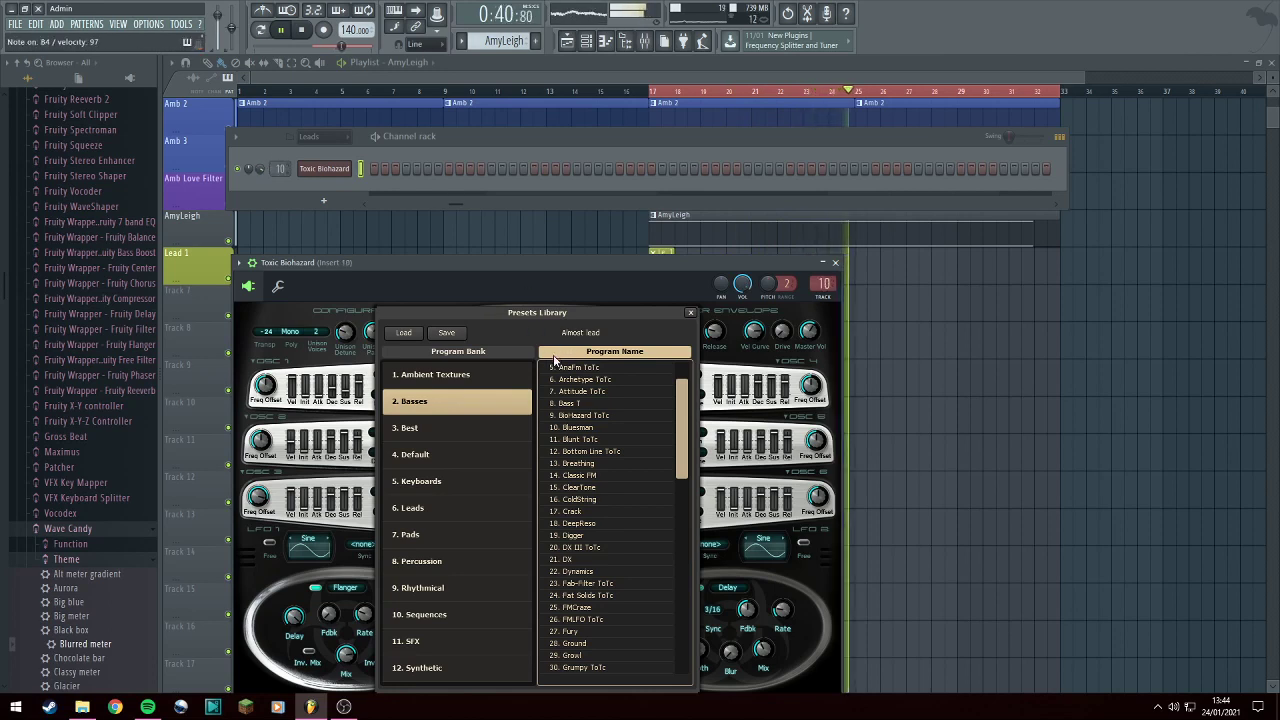
# Load the FMLFO ToTc preset from Toxic Biohazard's Basses bank, and close the presets library and the instrument window.
pyautogui.scroll(-1, 610, 450)
pyautogui.click(645, 571)
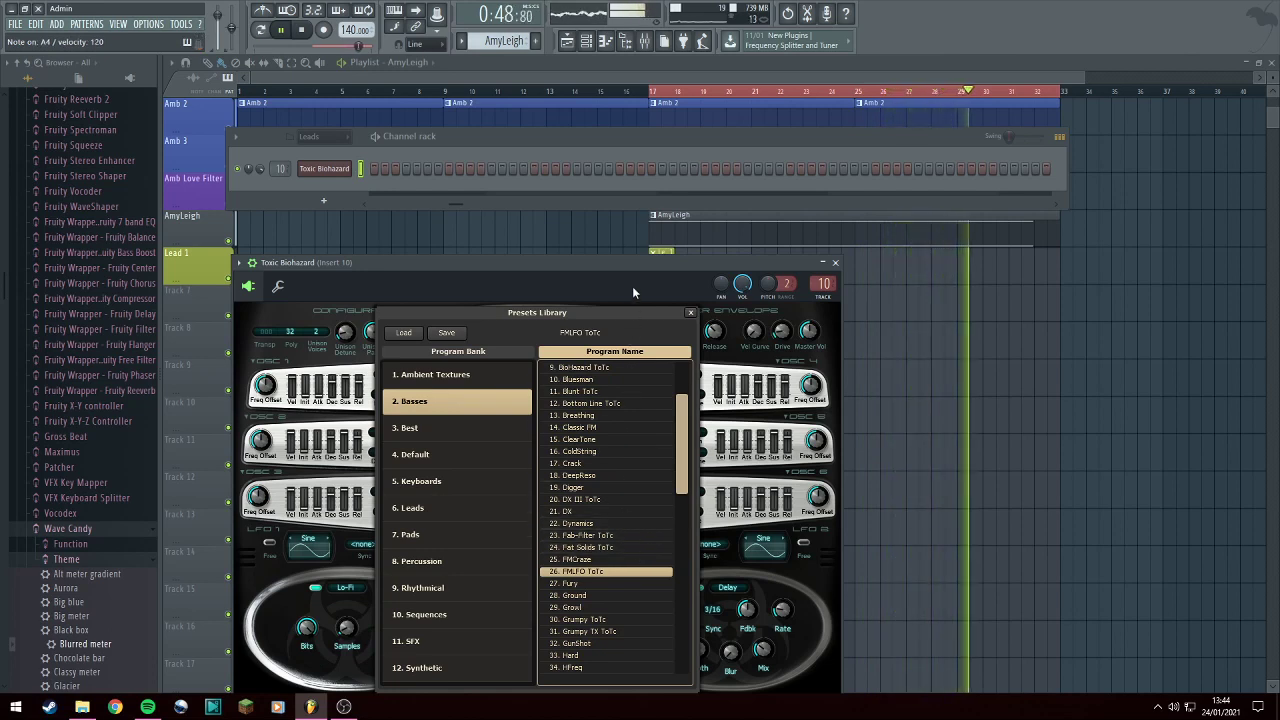
pyautogui.moveTo(634, 262); pyautogui.dragTo(772, 237)
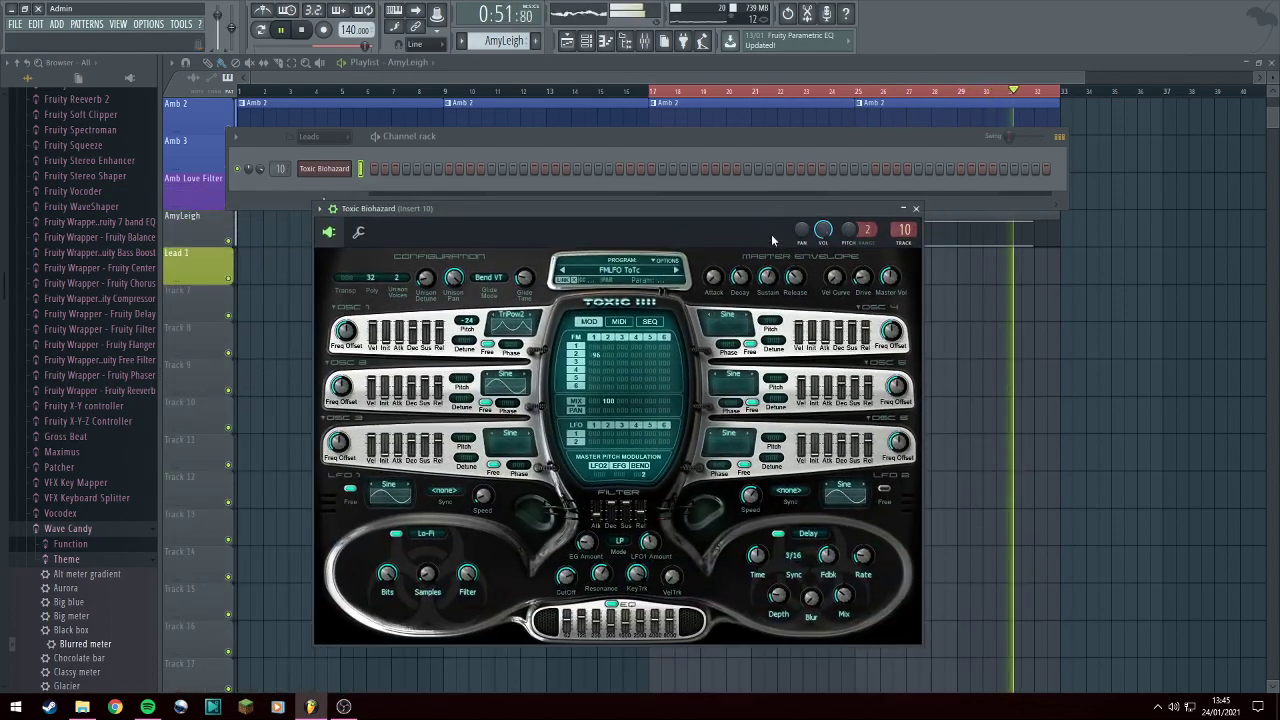
pyautogui.click(619, 270)
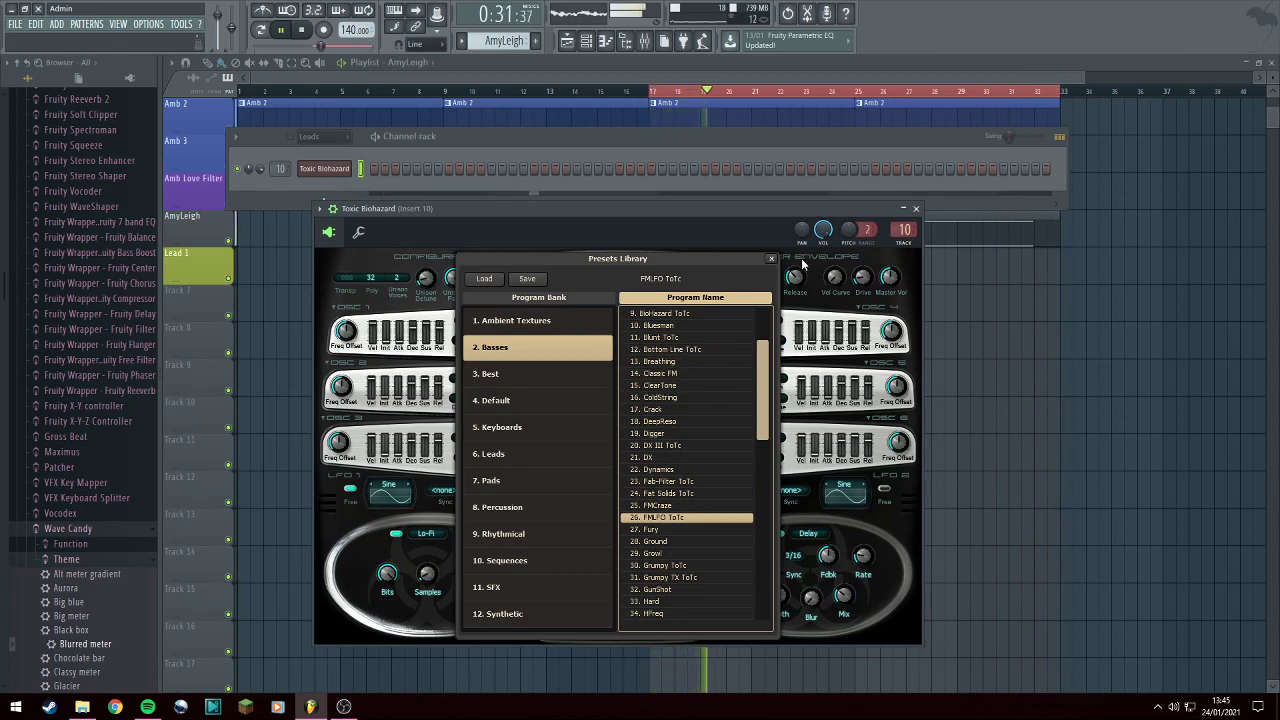
pyautogui.click(771, 258)
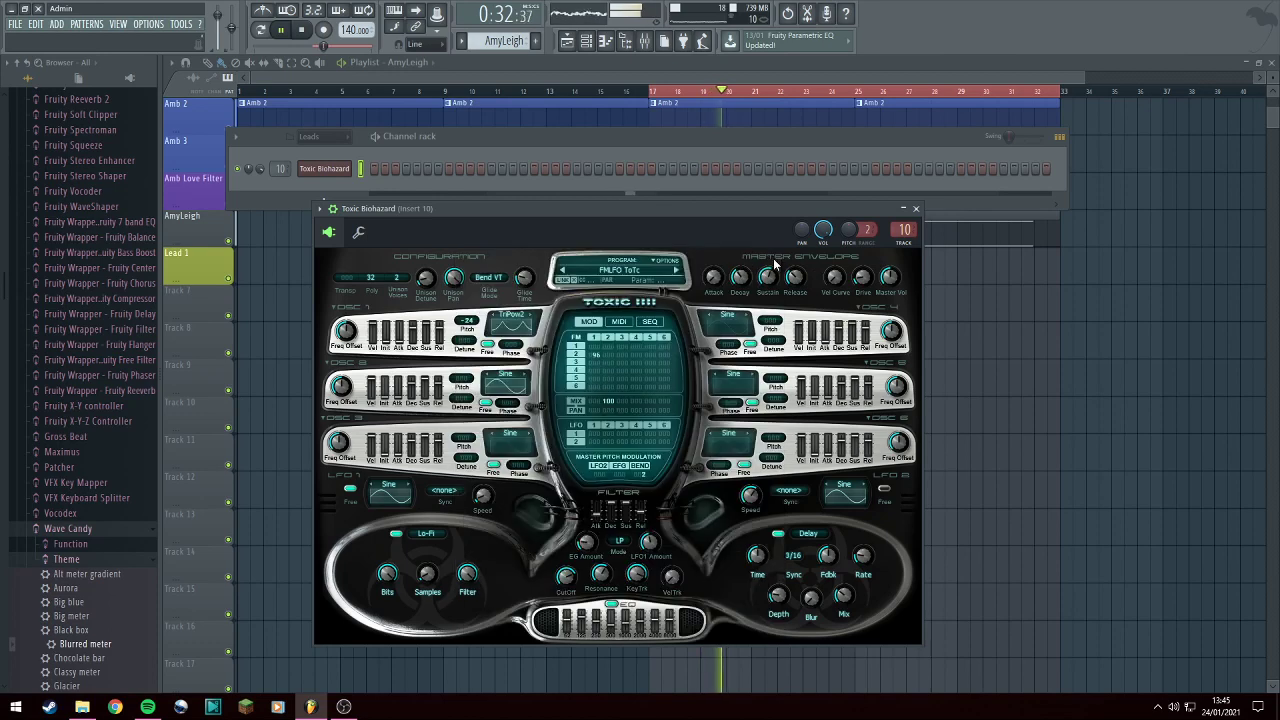
pyautogui.click(913, 200)
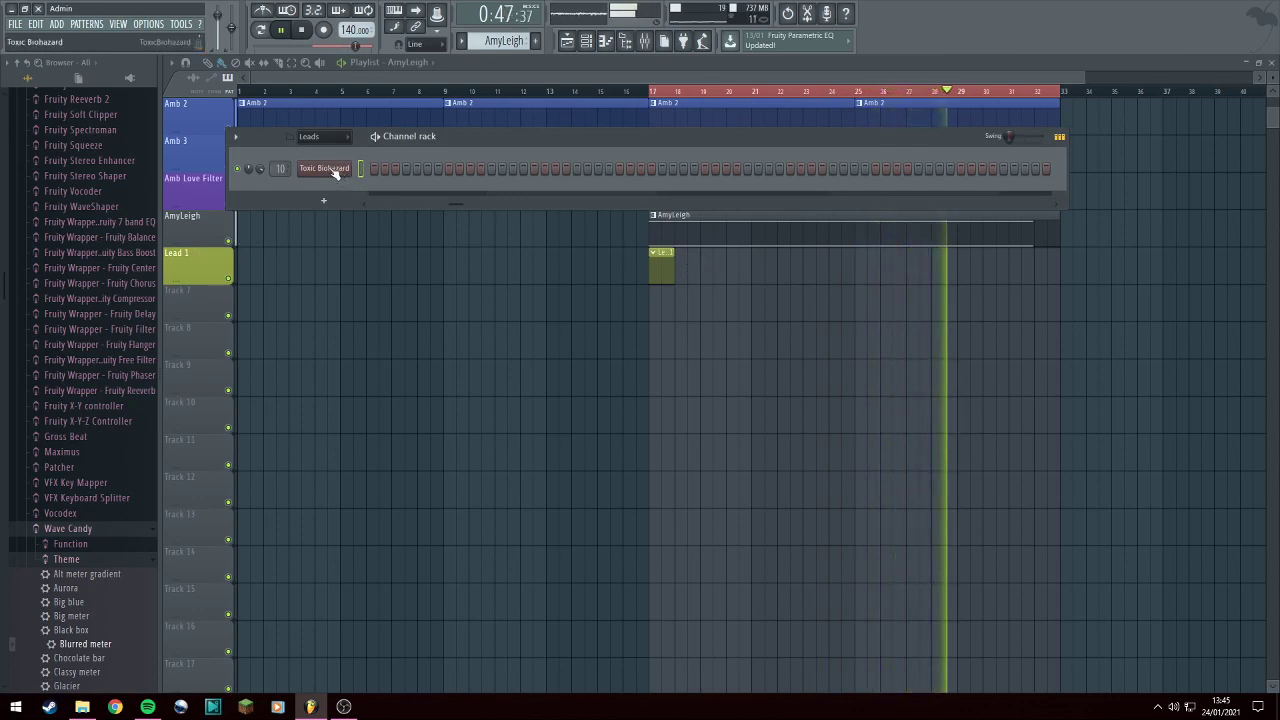
# Rename the Leads channel filter group as Bass Lead 1.
pyautogui.rightClick(325, 138)
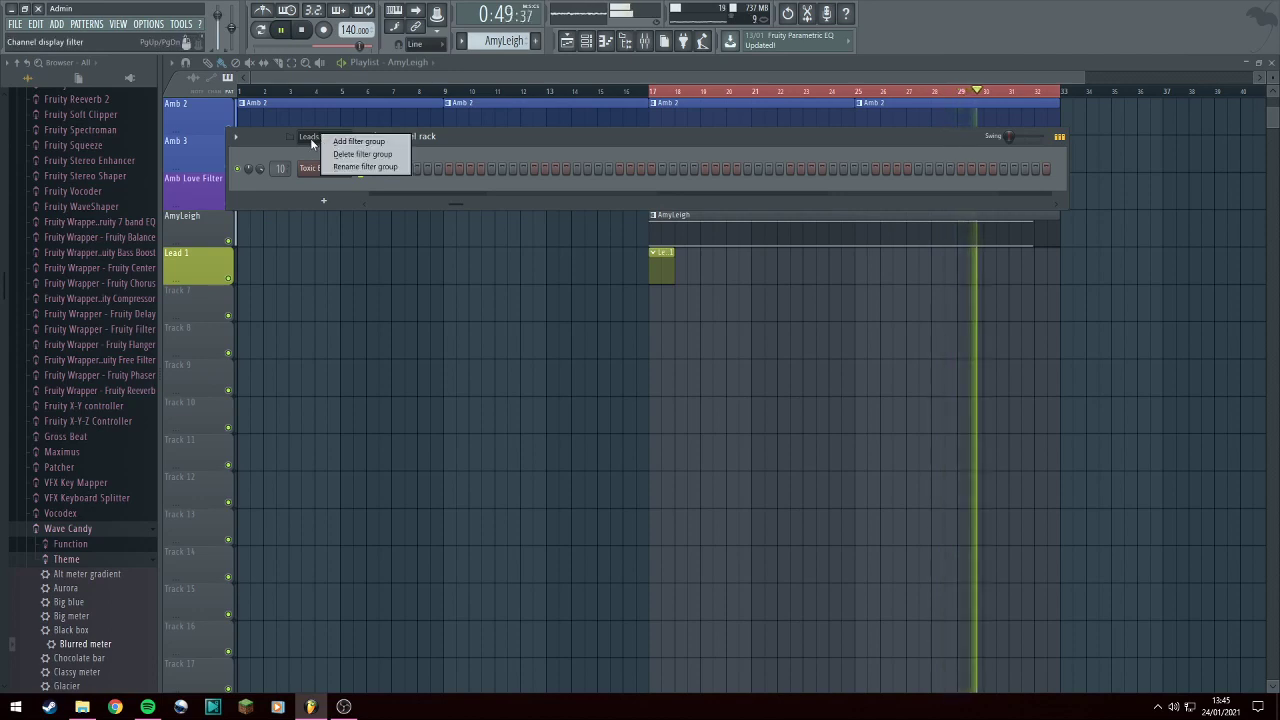
pyautogui.click(315, 138)
pyautogui.click(313, 143)
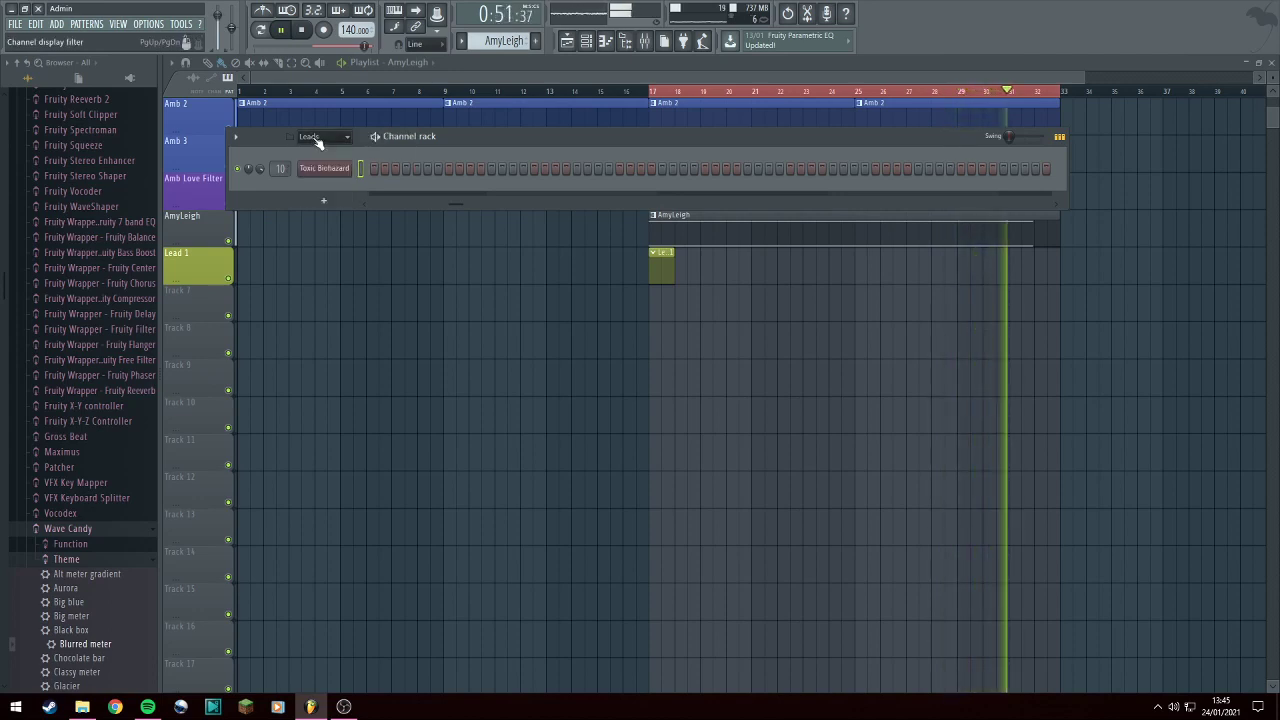
pyautogui.click(317, 139)
pyautogui.rightClick(315, 140)
pyautogui.click(324, 171)
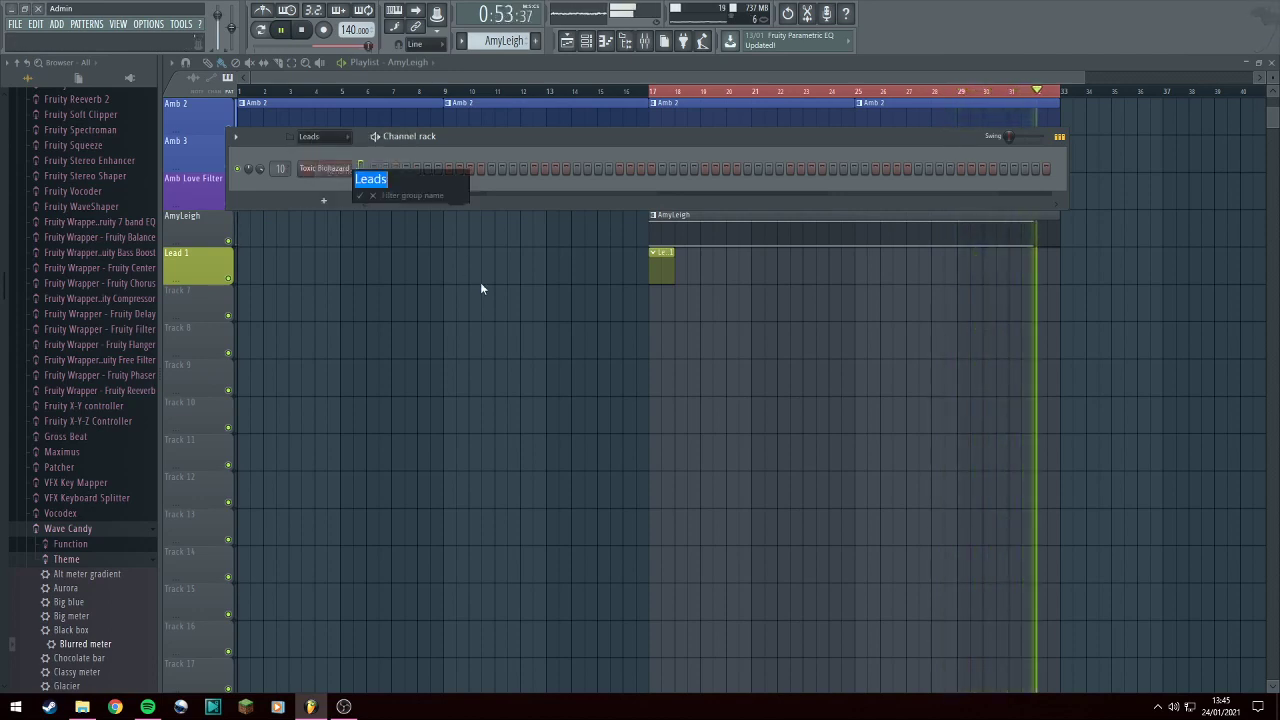
pyautogui.write('Bass Lead')
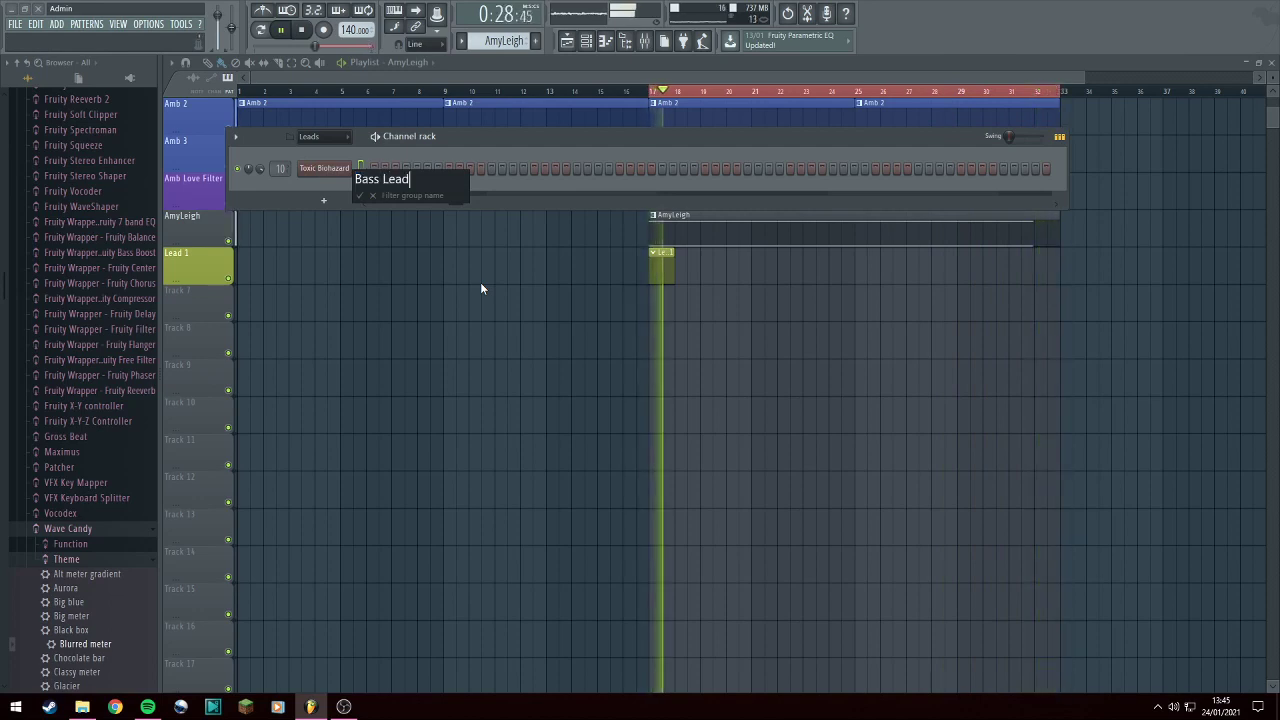
pyautogui.press('Return')
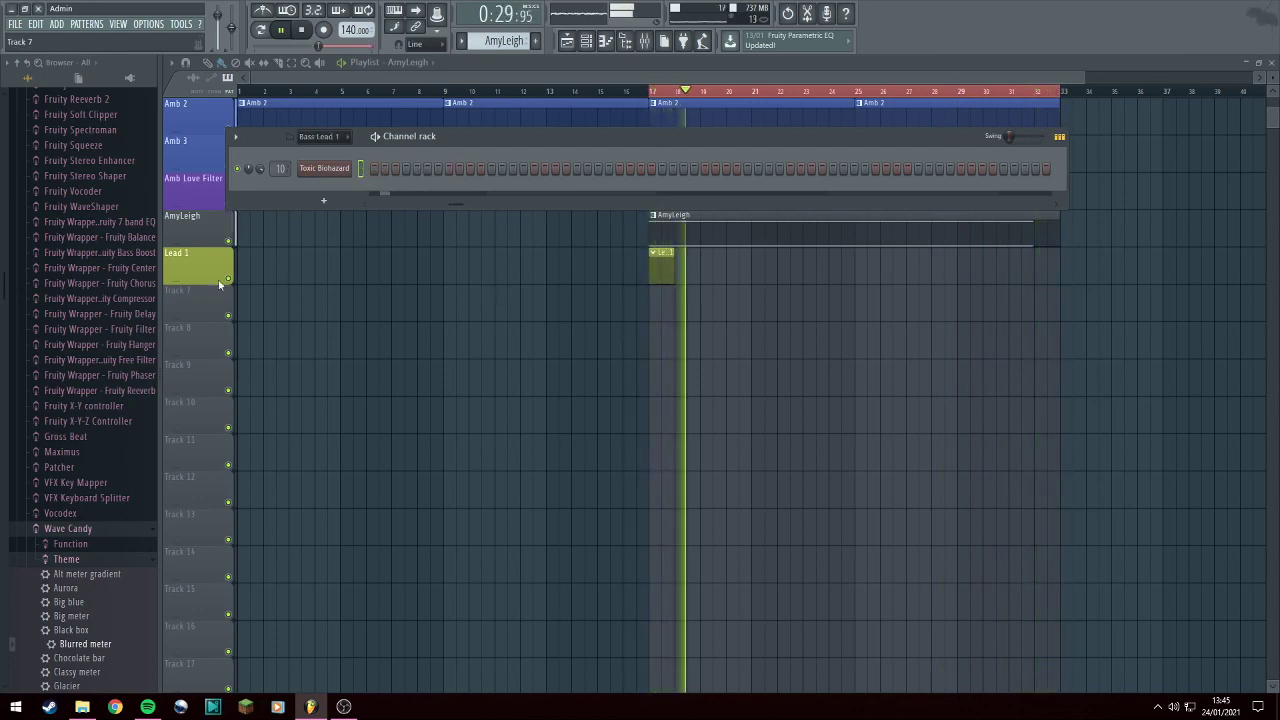
# Rename the Lead 1 playlist track as Bass Lead 1.
pyautogui.doubleClick(197, 256)
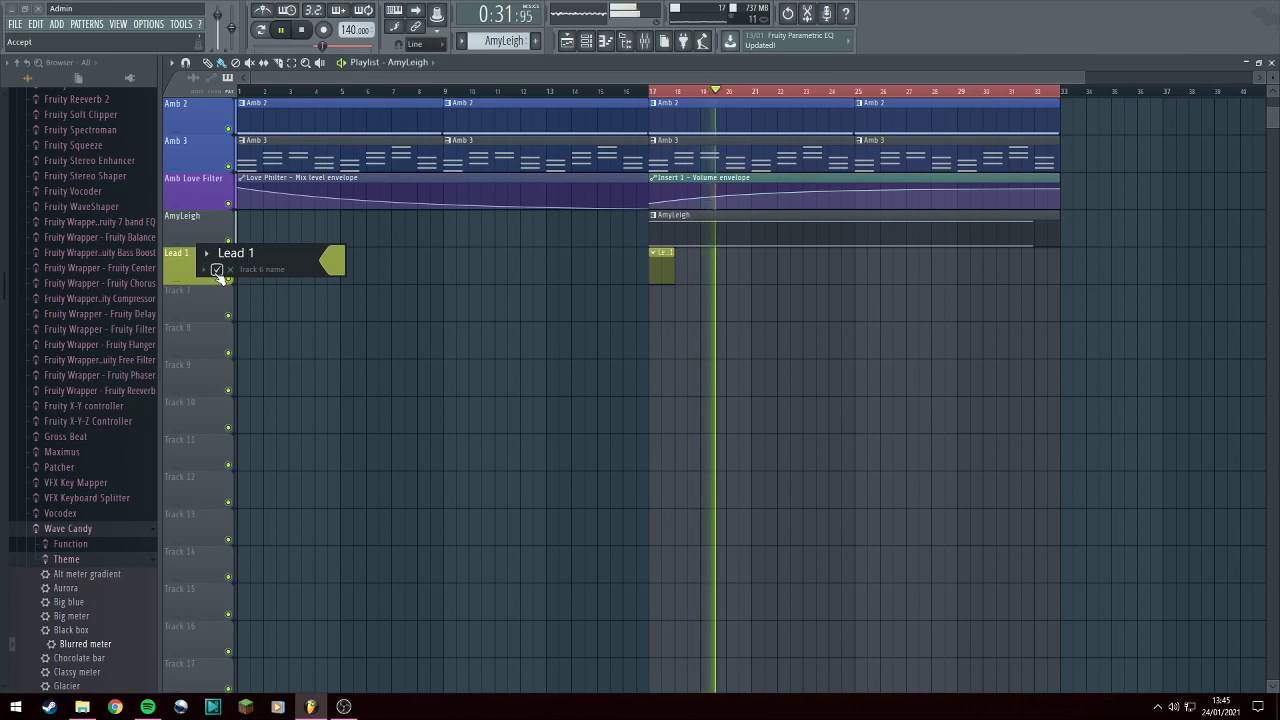
pyautogui.write('Bass')
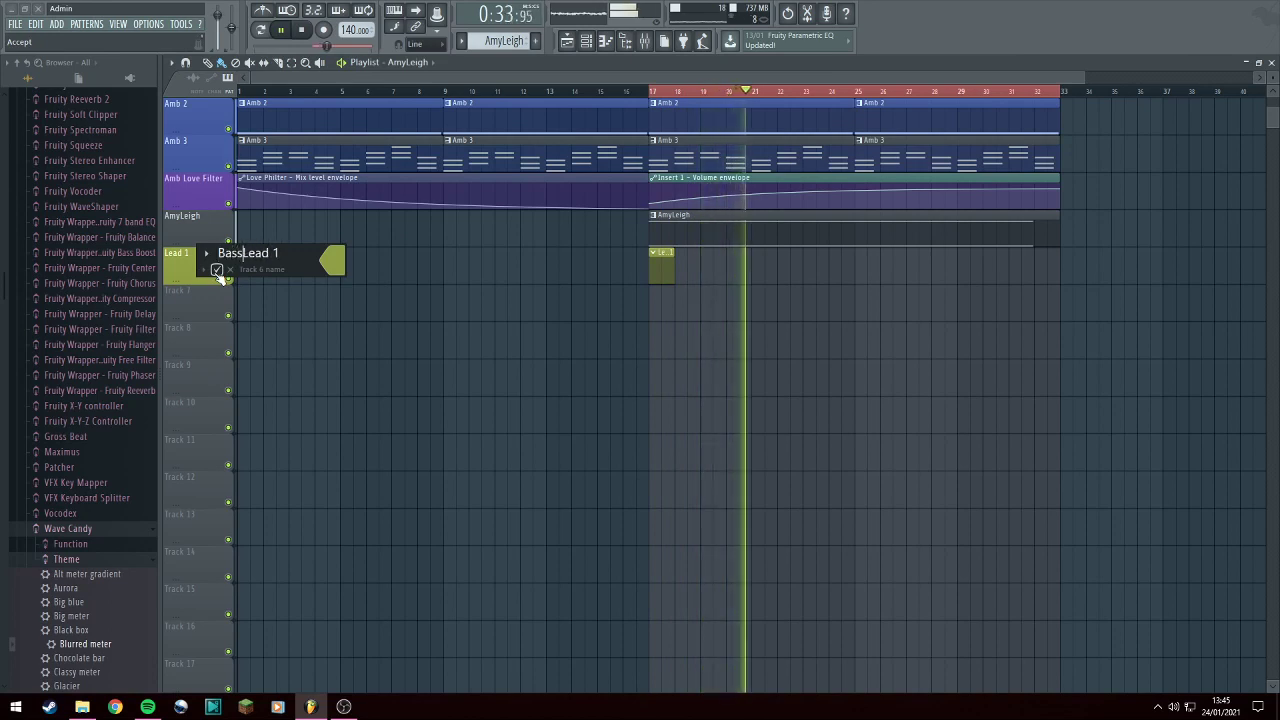
pyautogui.click(217, 270)
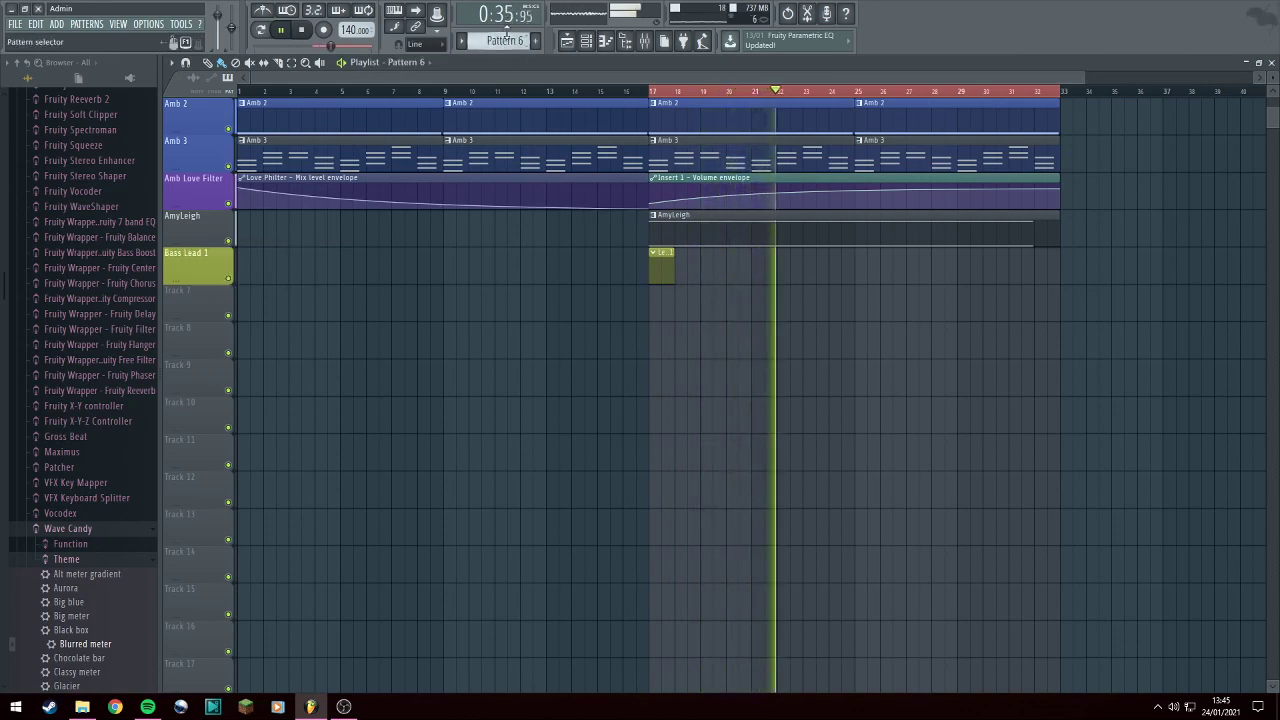
# Rename the Lead 1 pattern as Bass Lead 1 and extend its playlist clip from bar 17 to bar 33.
pyautogui.scroll(-2, 489, 58)
pyautogui.scroll(-1, 500, 42)
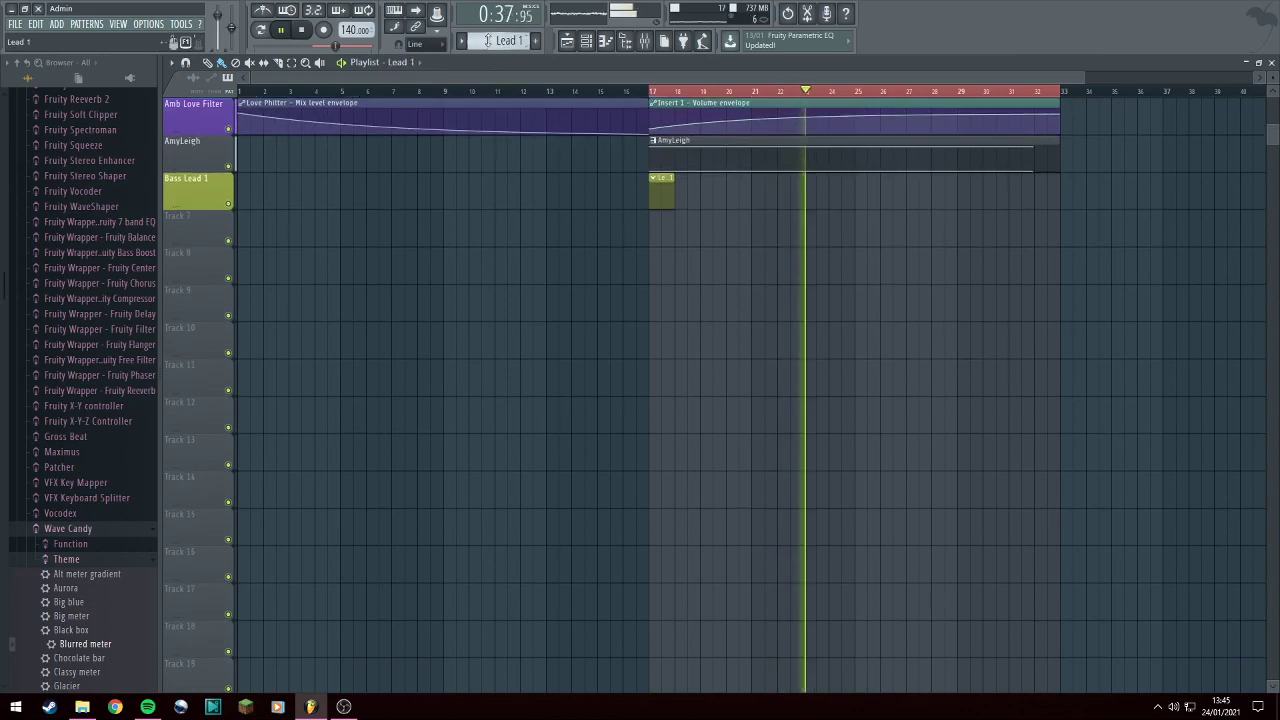
pyautogui.middleClick(500, 41)
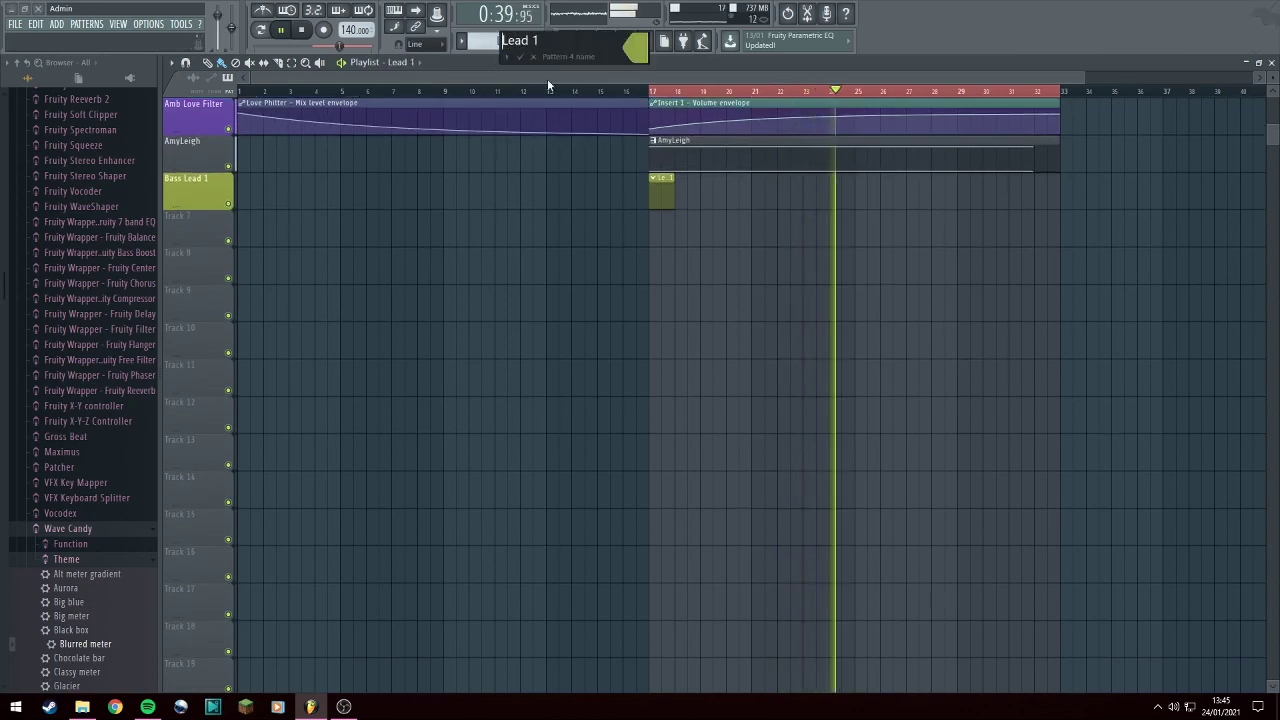
pyautogui.write('Bass')
pyautogui.press('Return')
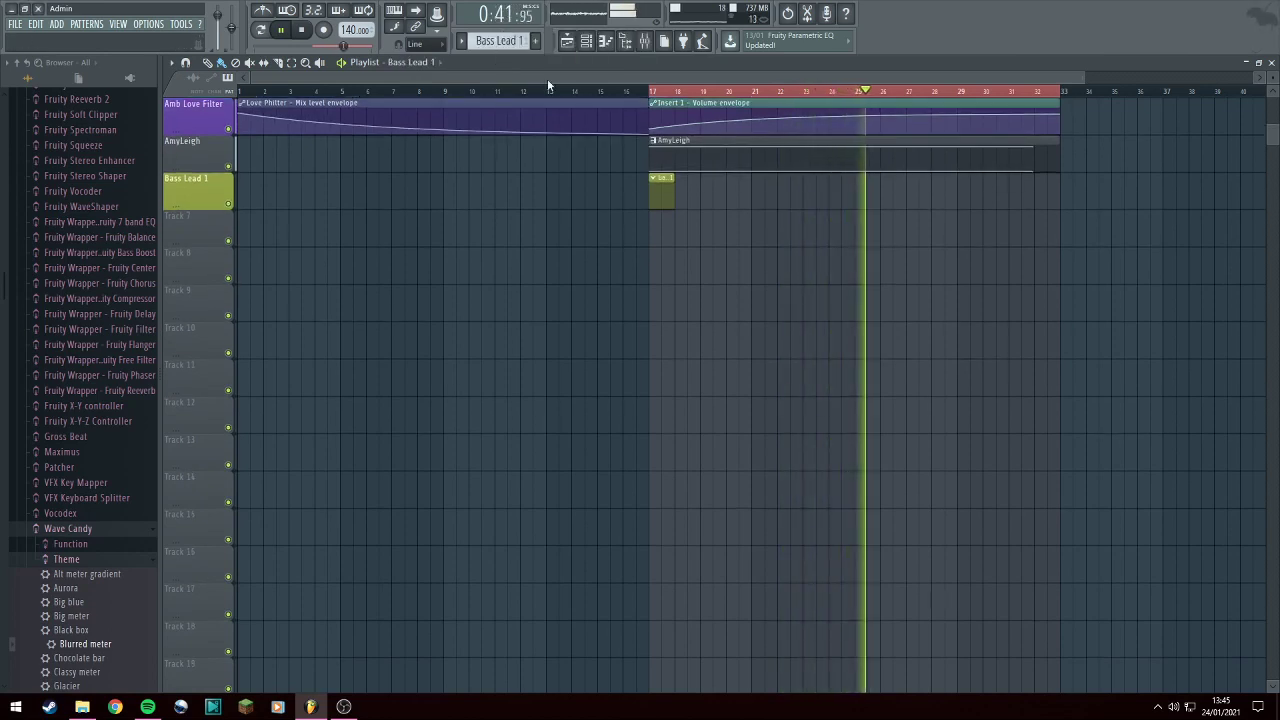
pyautogui.scroll(3, 686, 361)
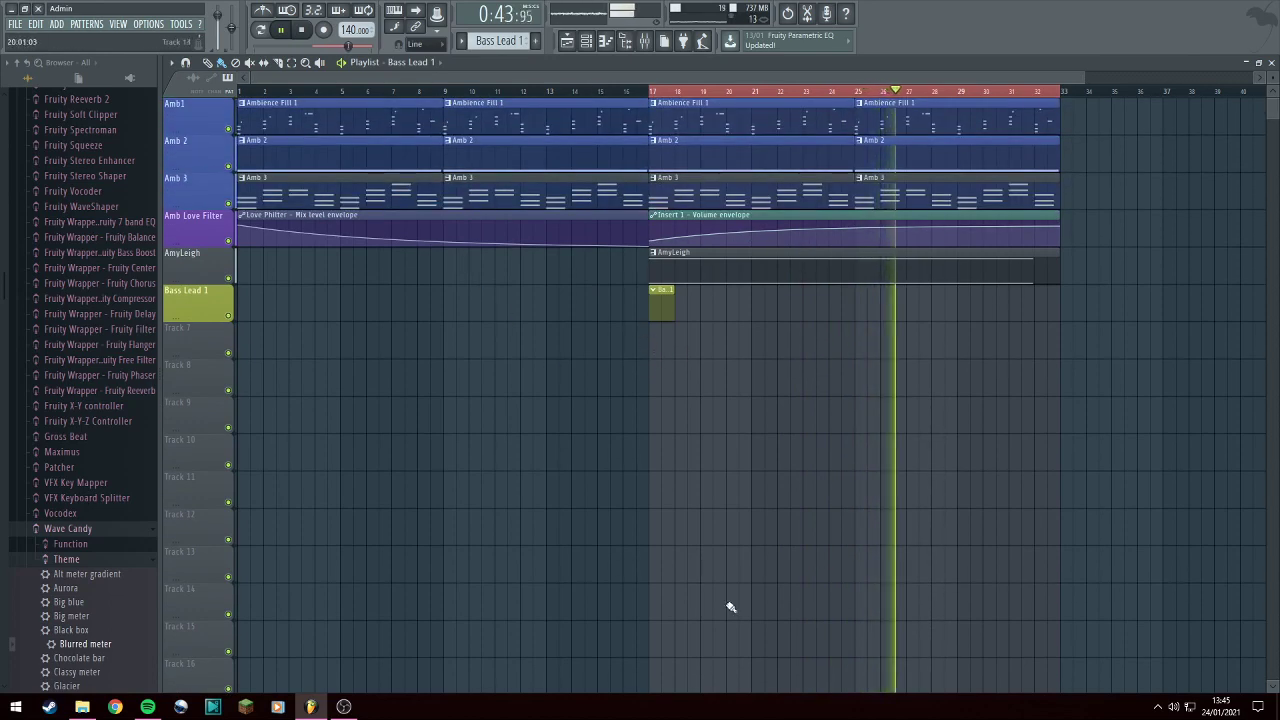
pyautogui.moveTo(675, 305); pyautogui.dragTo(979, 305)
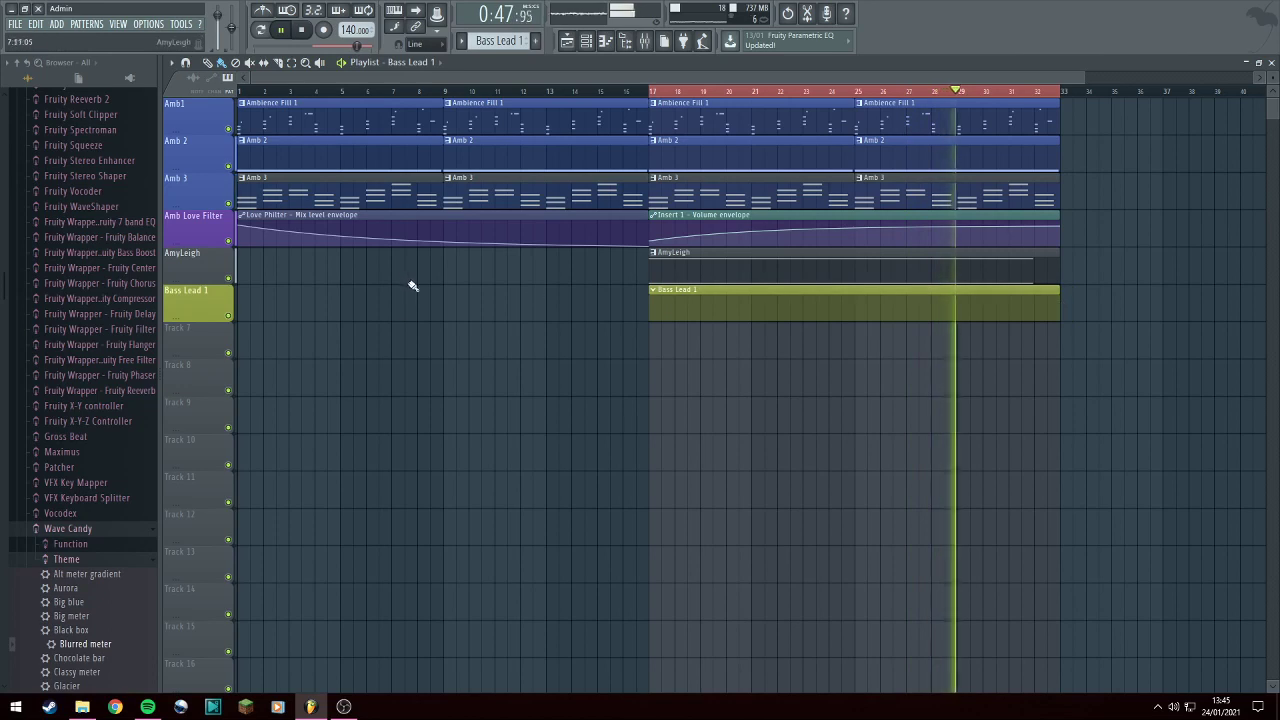
# Move an empty track between AmyLeigh and Bass Lead 1, and place the Insert 1 volume envelope clip on it at bar 17.
pyautogui.rightClick(186, 336)
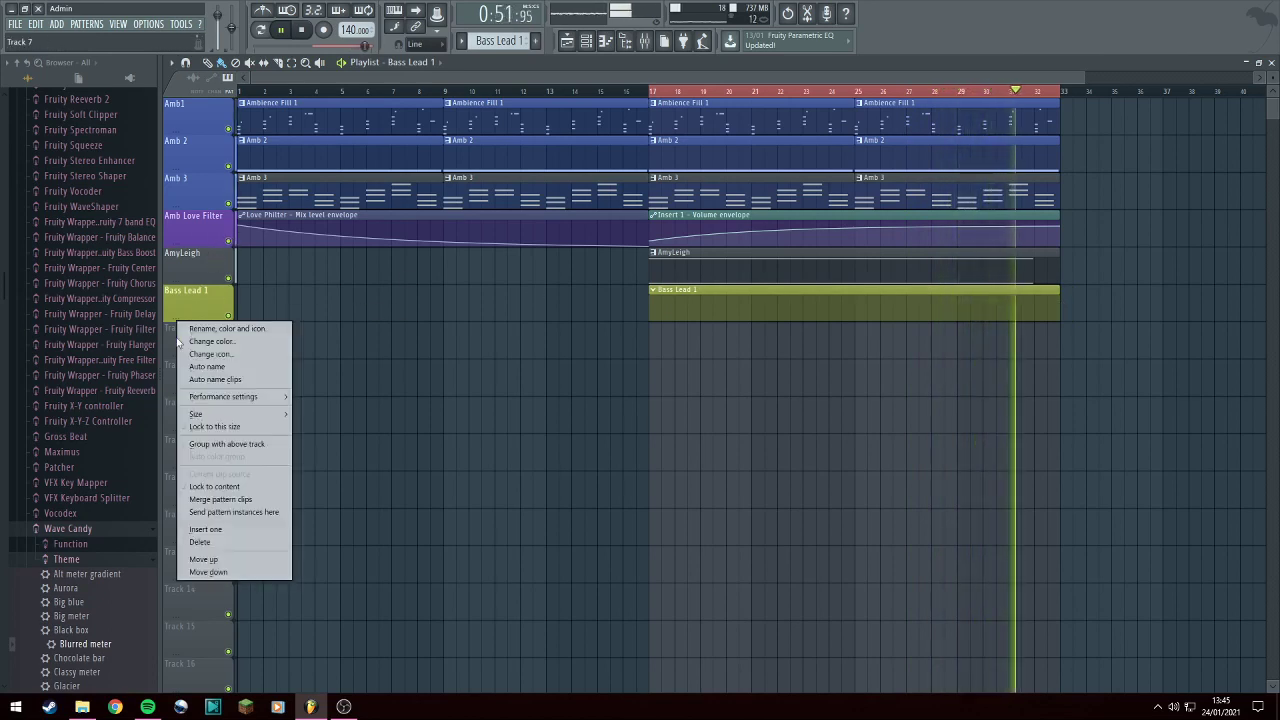
pyautogui.press('u')
pyautogui.rightClick(179, 306)
pyautogui.press('u')
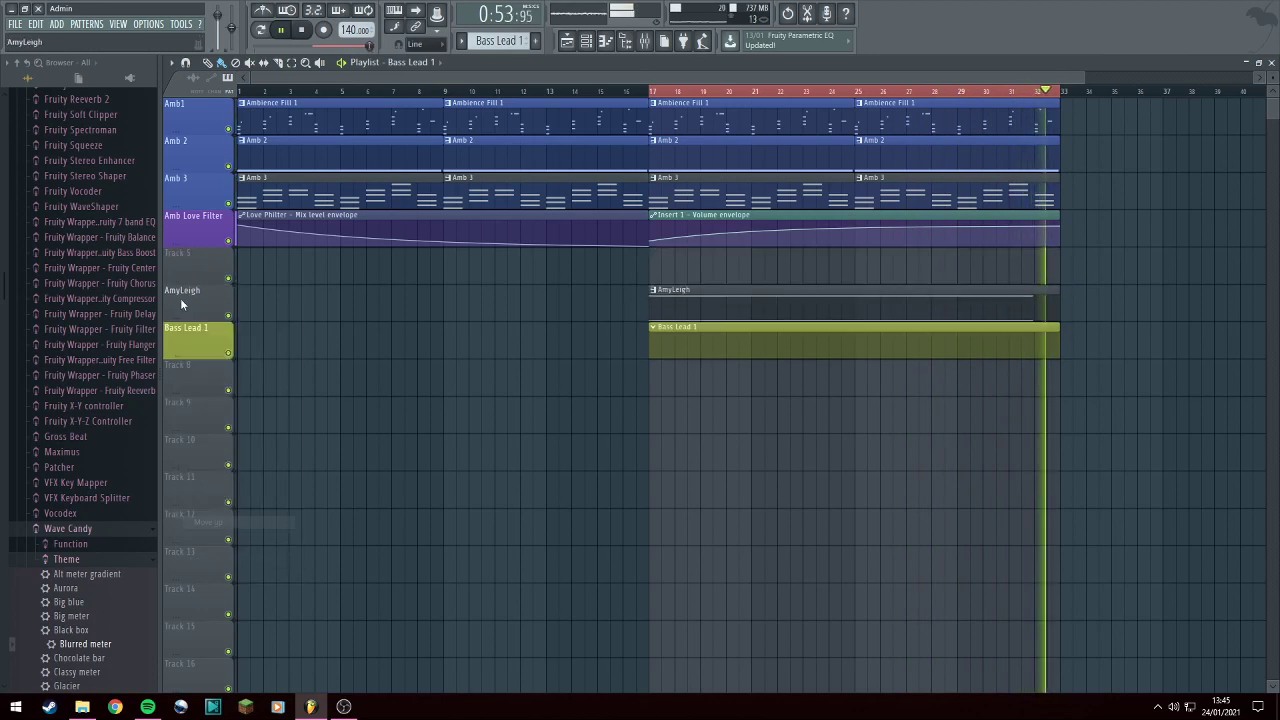
pyautogui.rightClick(197, 272)
pyautogui.press('d')
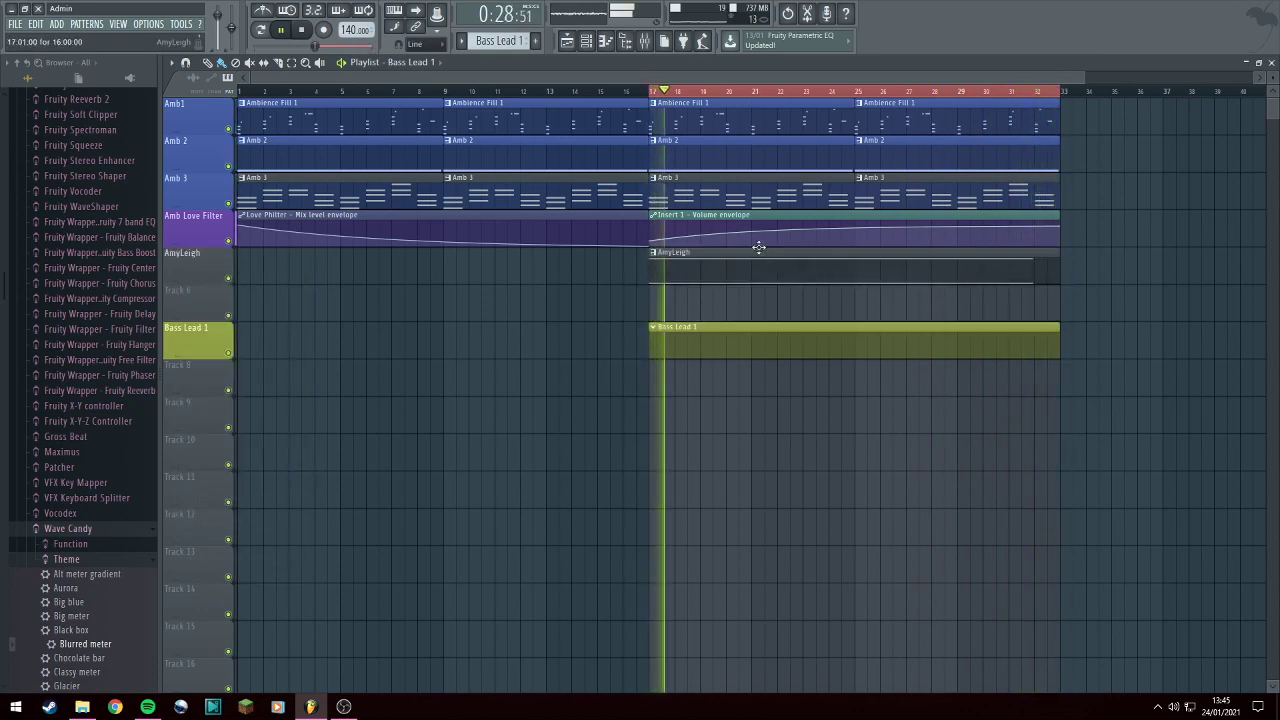
pyautogui.moveTo(743, 207); pyautogui.dragTo(743, 284)
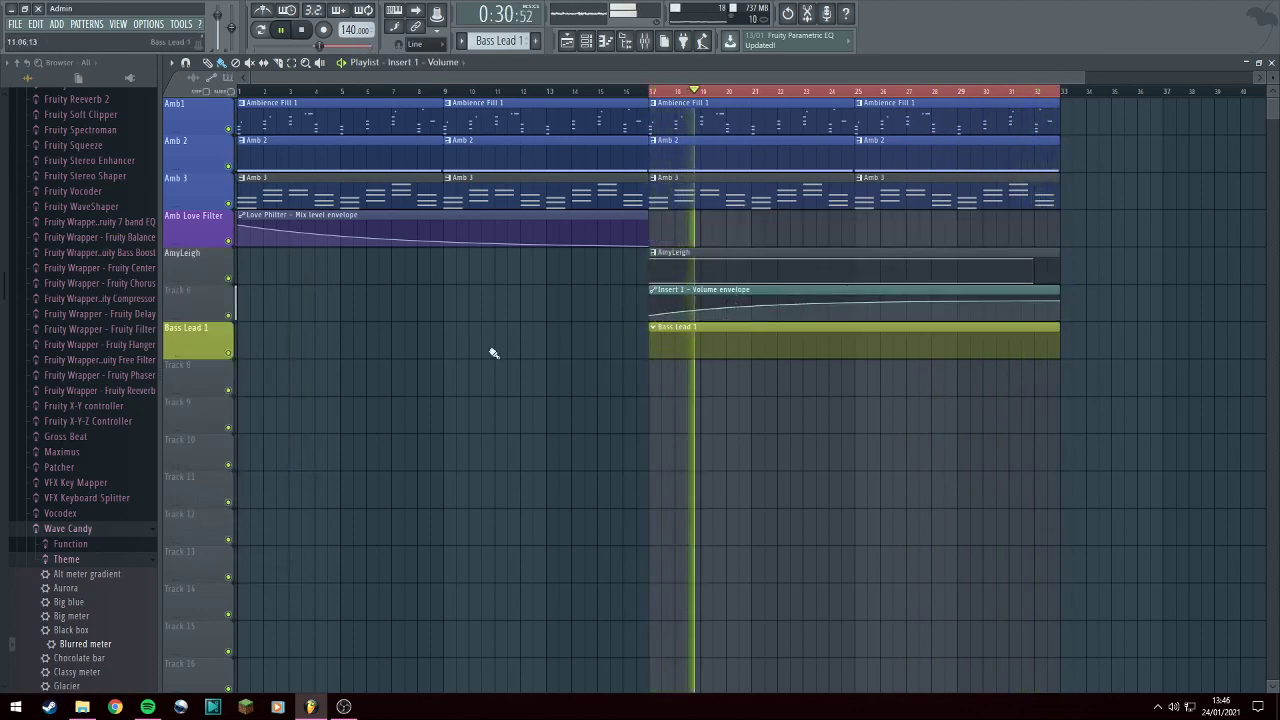
# Name the playlist track holding the Insert 1 volume envelope AL Vol.
pyautogui.doubleClick(196, 294)
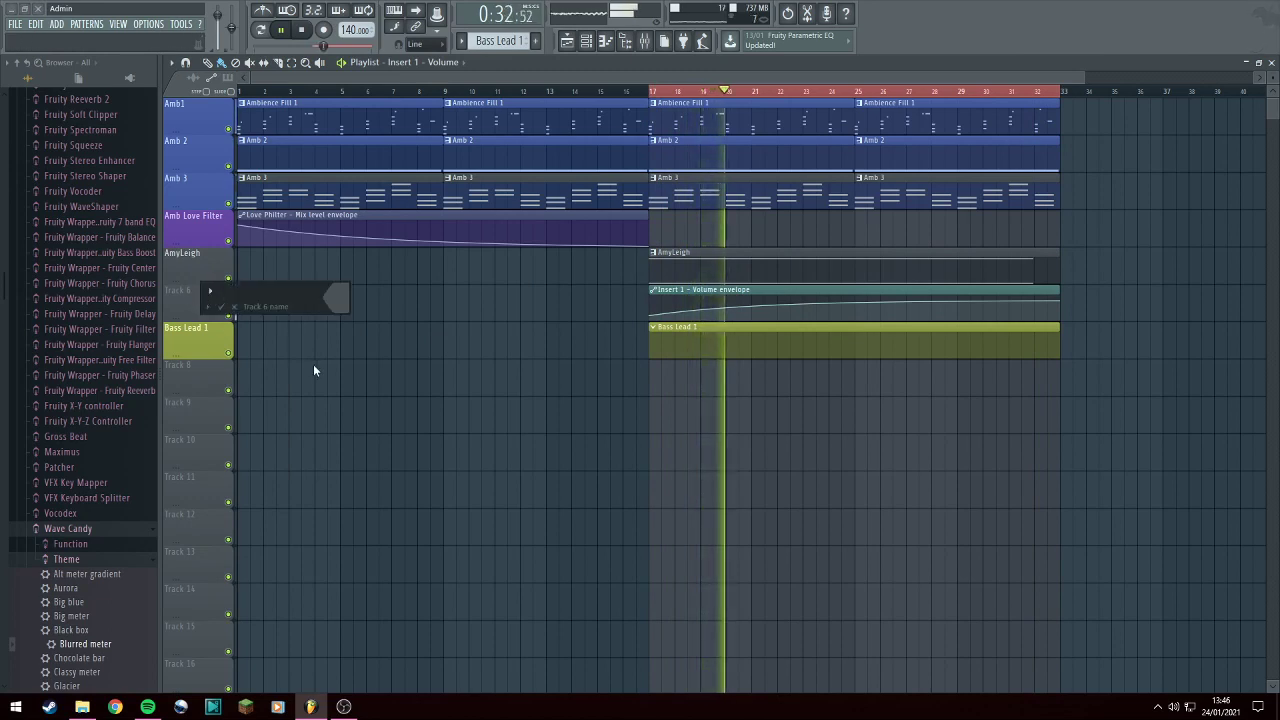
pyautogui.write('AL Vol')
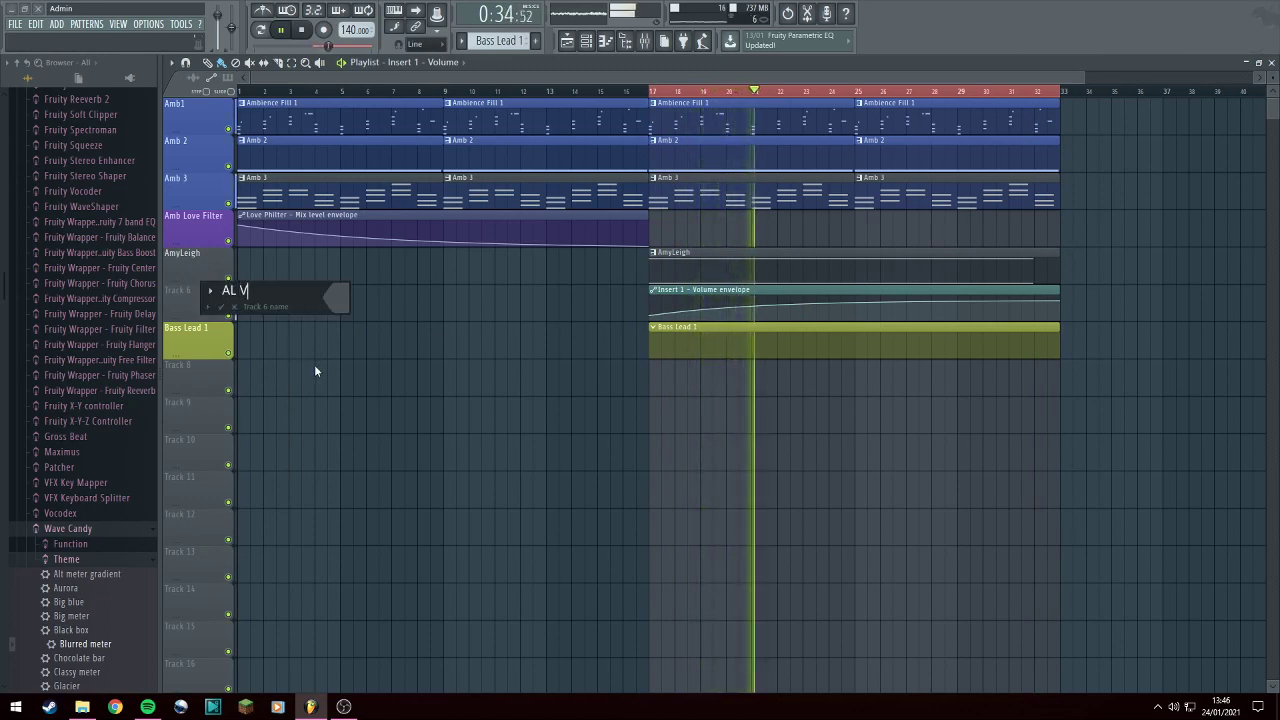
pyautogui.press('Return')
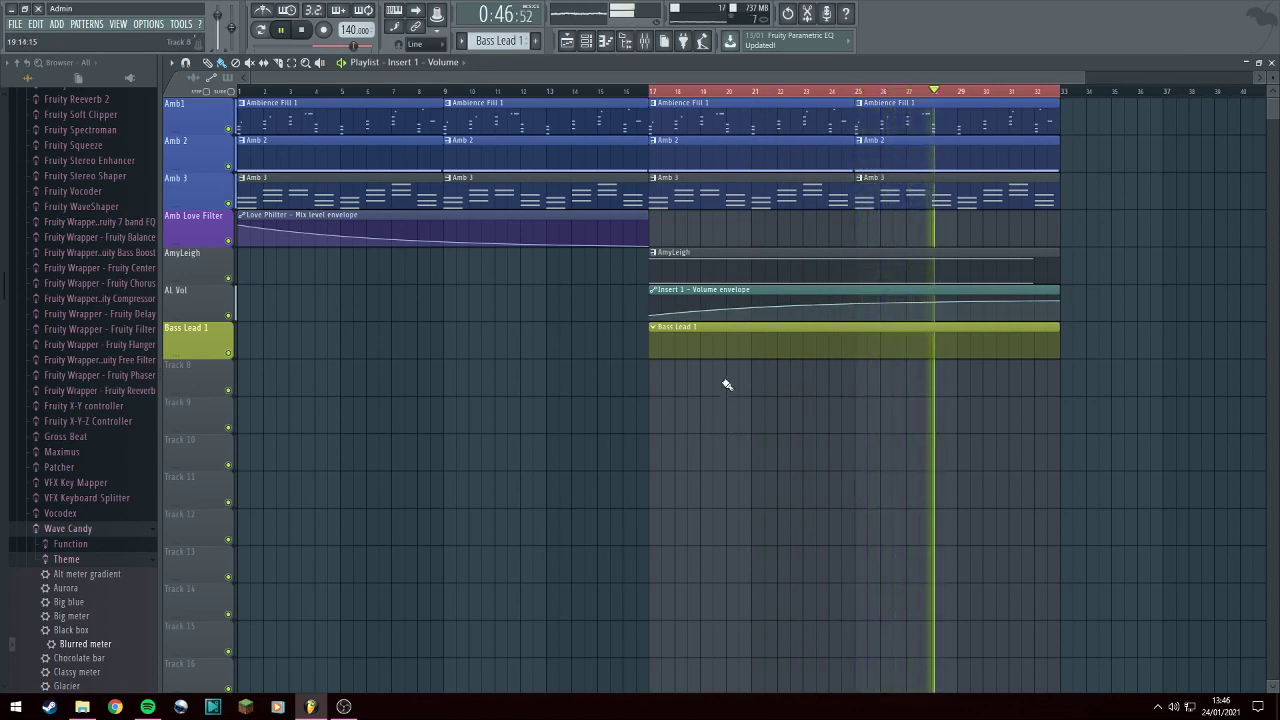
# Show the Bass Lead 1 channel group and open Toxic Biohazard's piano roll.
pyautogui.press('F6')
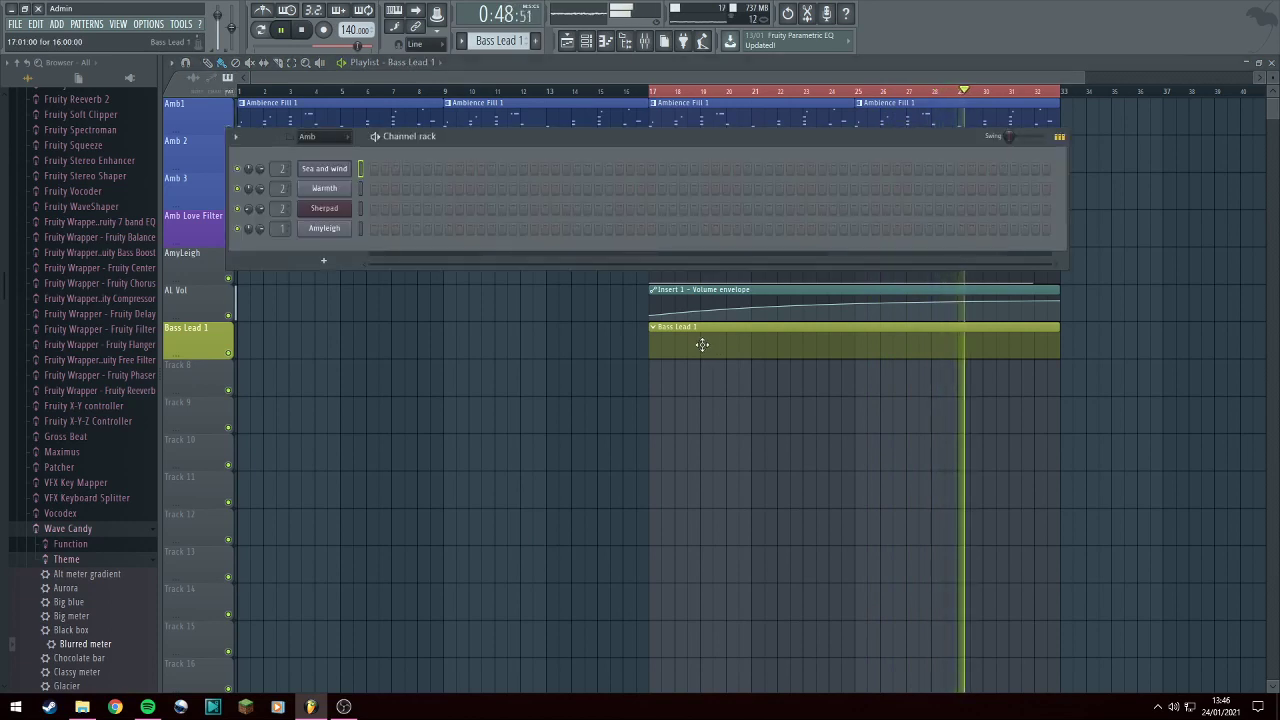
pyautogui.scroll(-2, 331, 138)
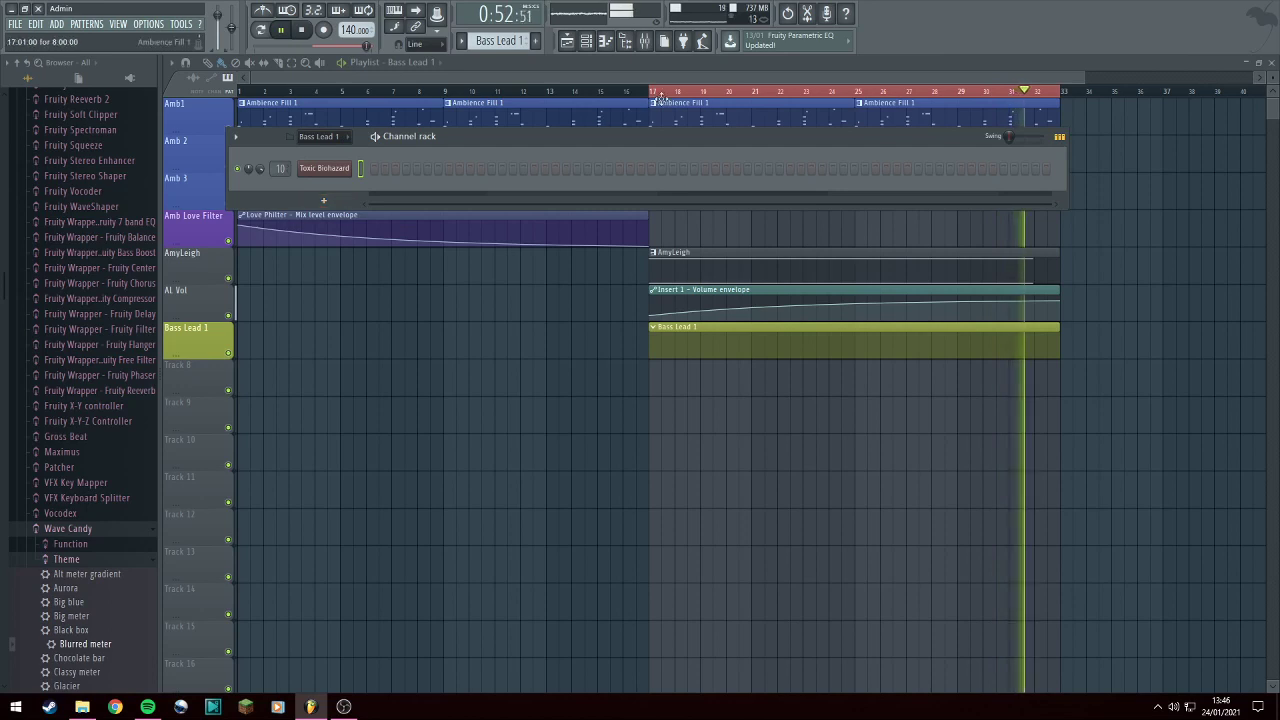
pyautogui.click(643, 41)
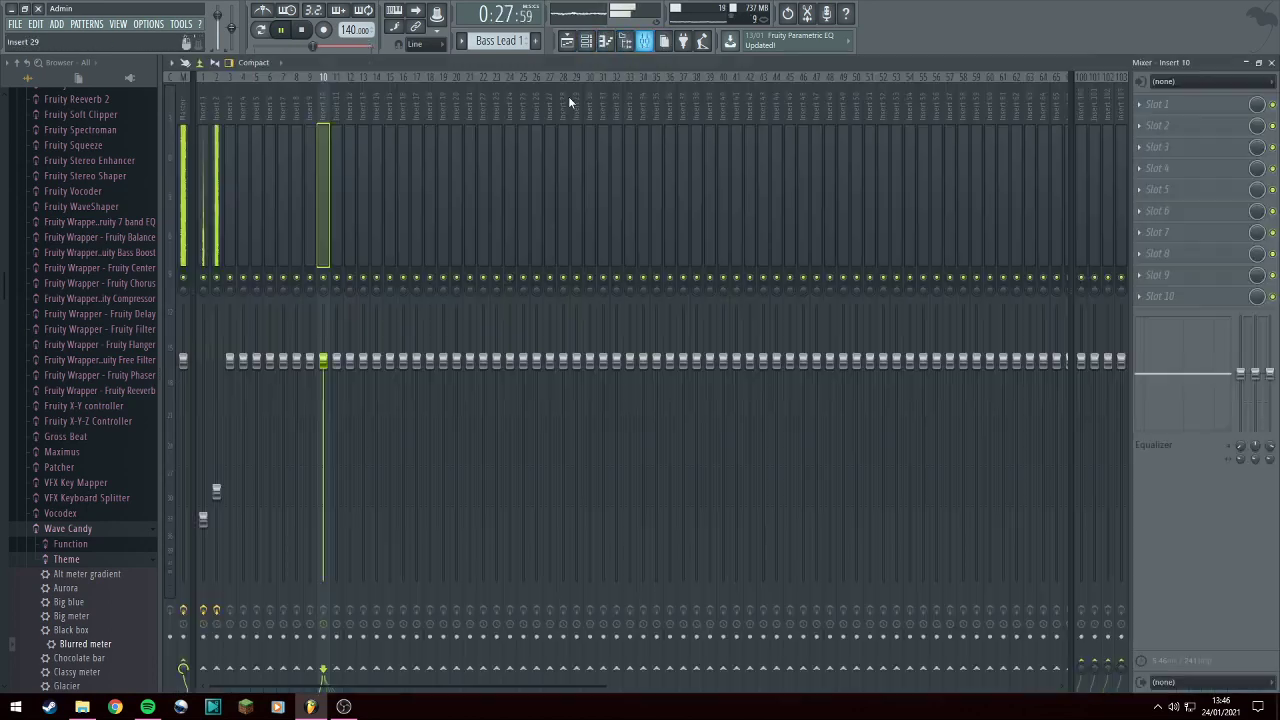
pyautogui.click(588, 43)
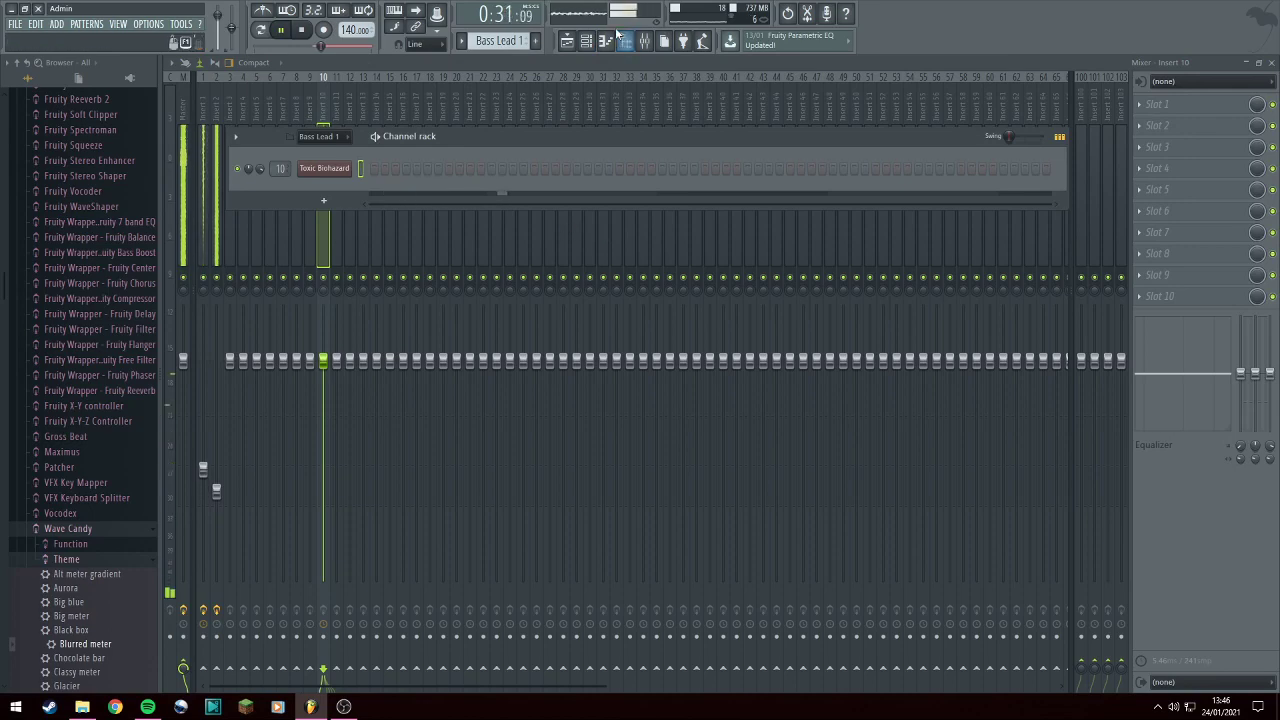
pyautogui.click(622, 40)
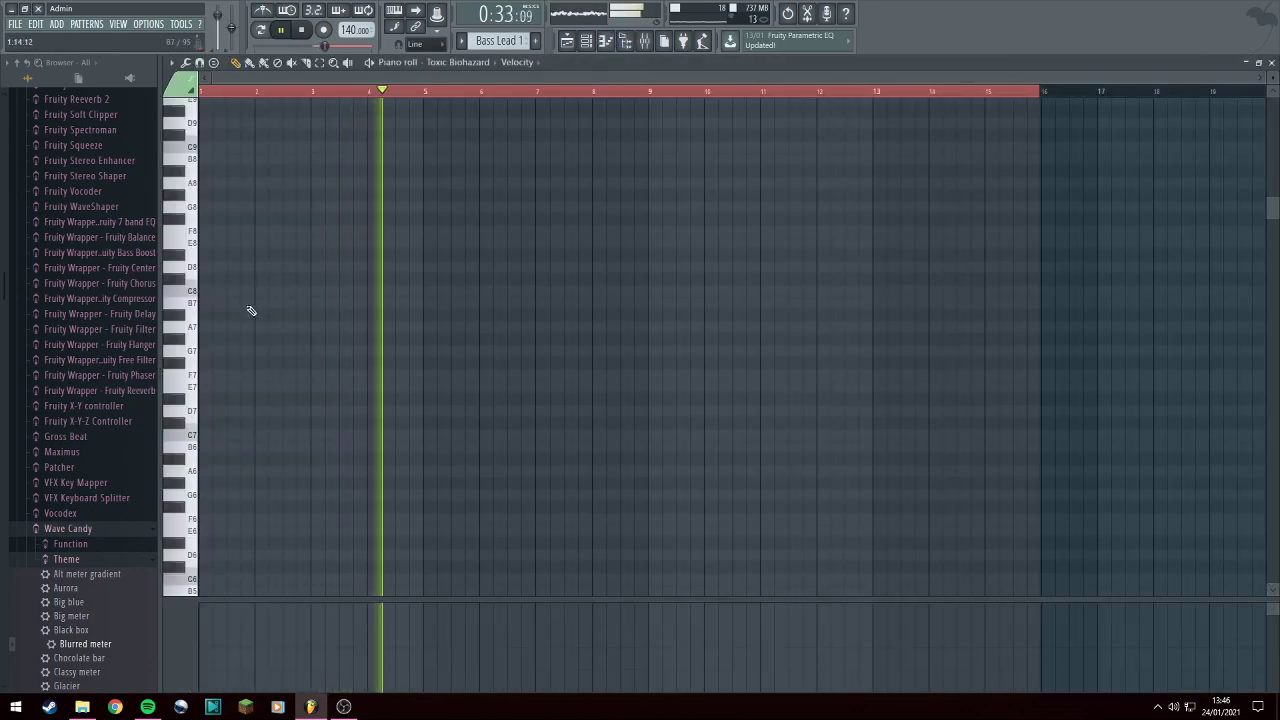
# Try out lead notes against the playback and add a C4 note from bar 1 to bar 16 in Toxic Biohazard's piano roll.
pyautogui.scroll(-5, 265, 320)
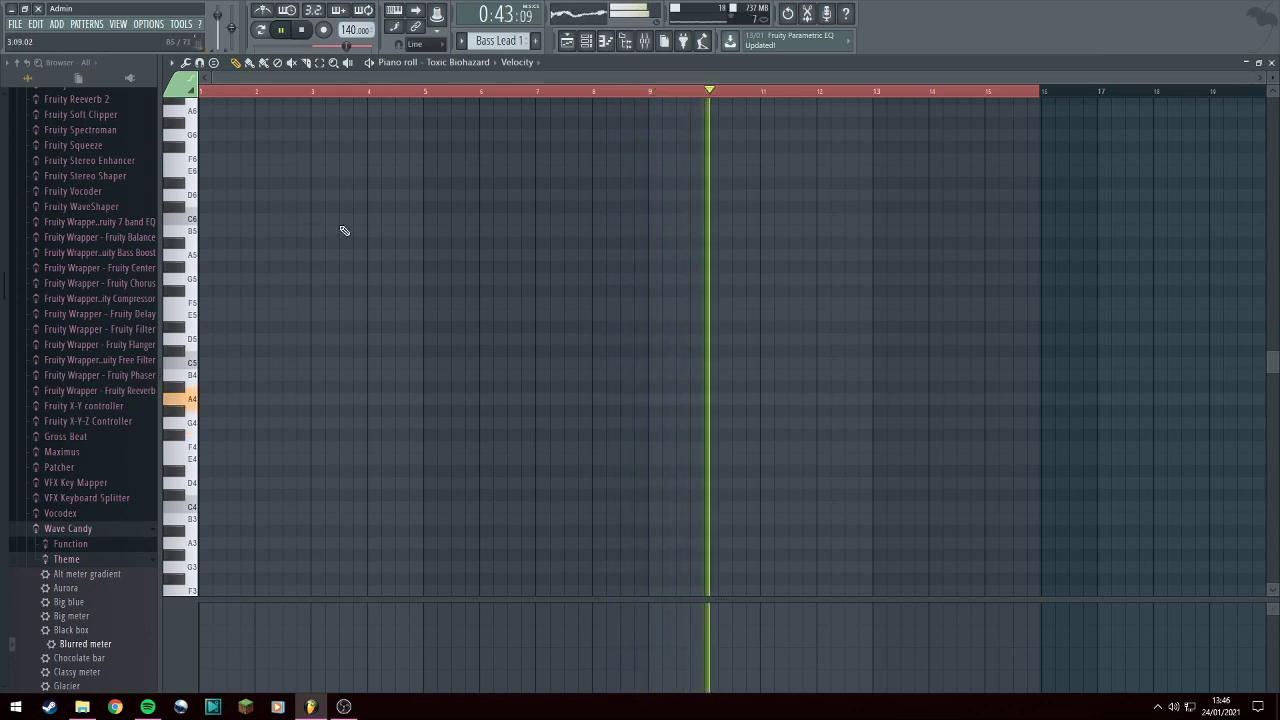
pyautogui.click(302, 30)
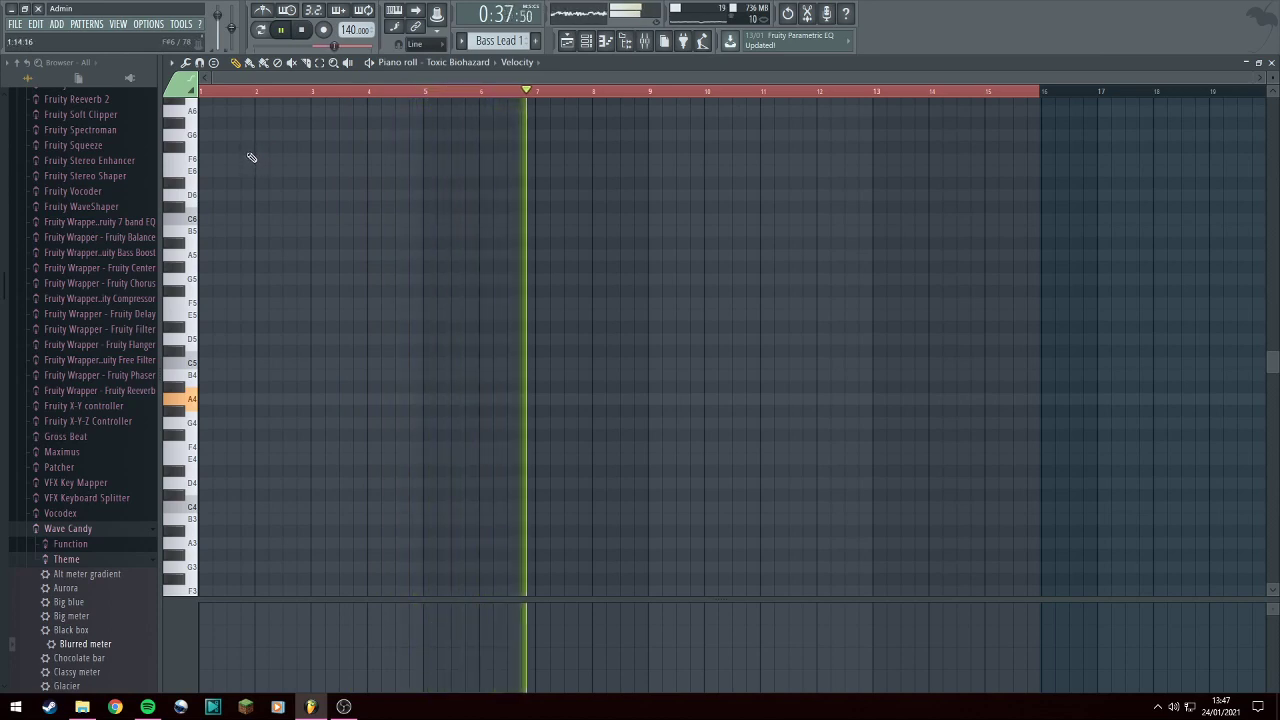
pyautogui.click(308, 29)
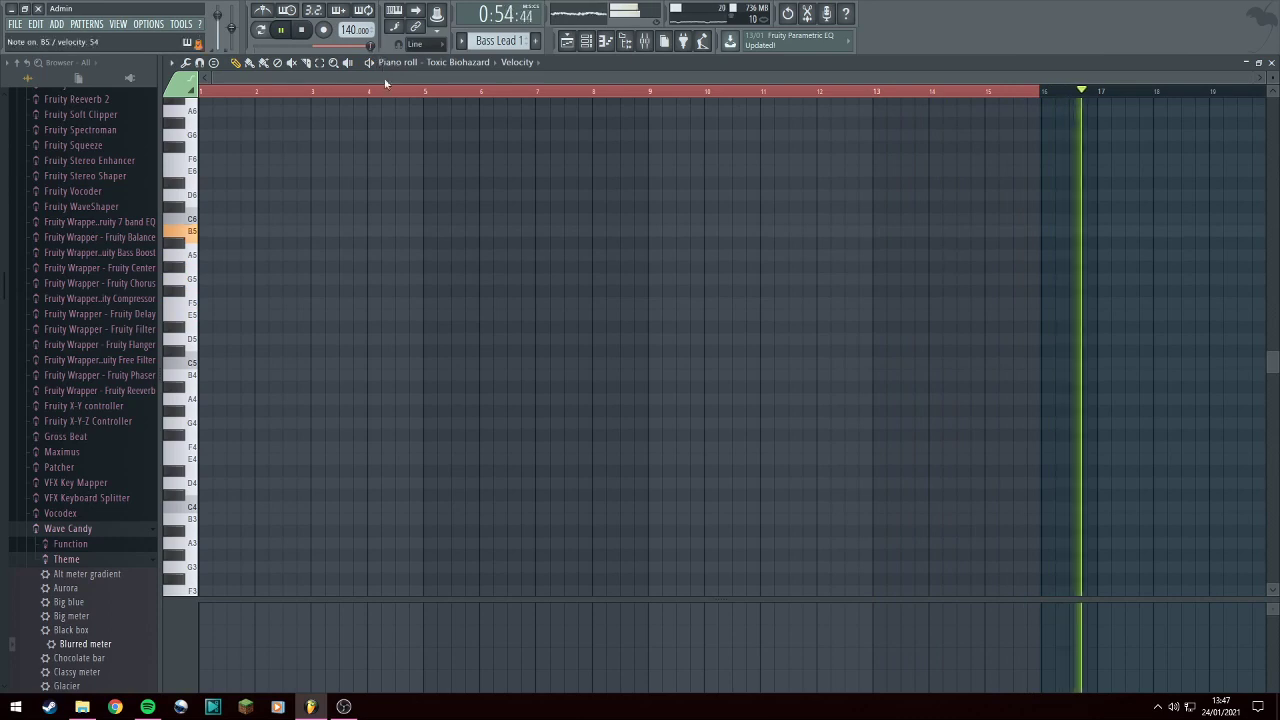
pyautogui.click(588, 44)
pyautogui.click(605, 41)
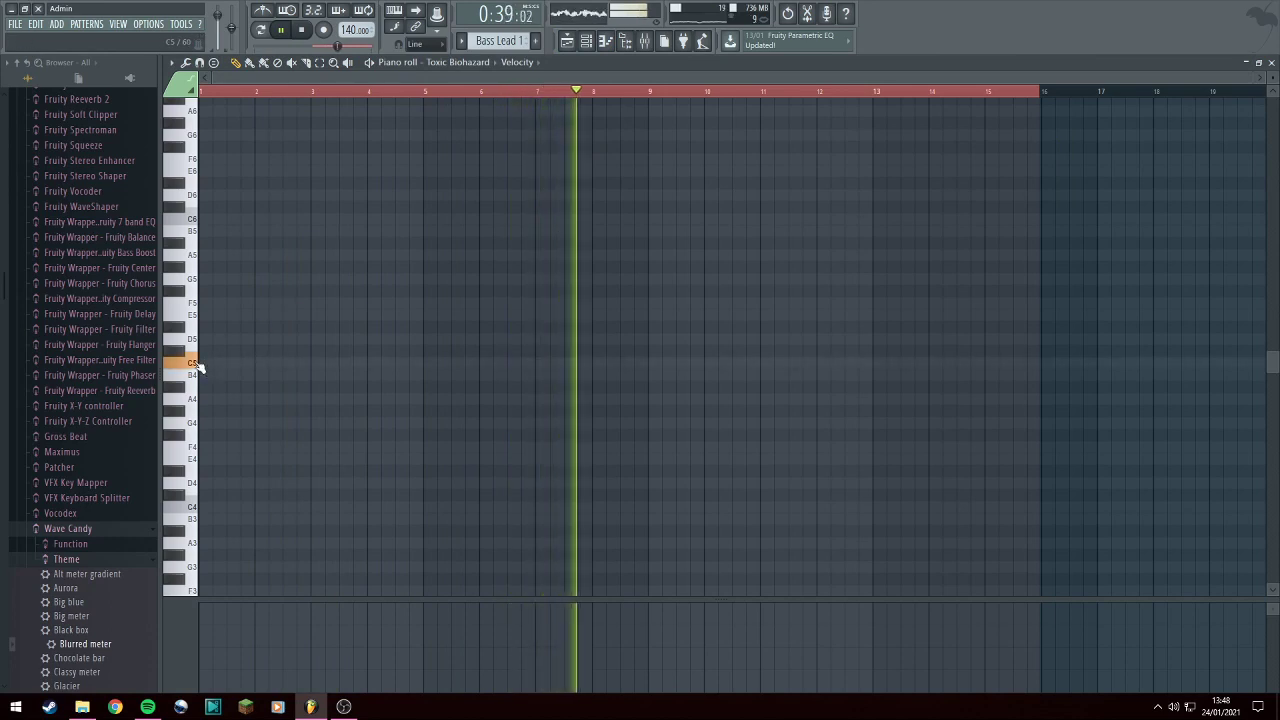
pyautogui.click(206, 508)
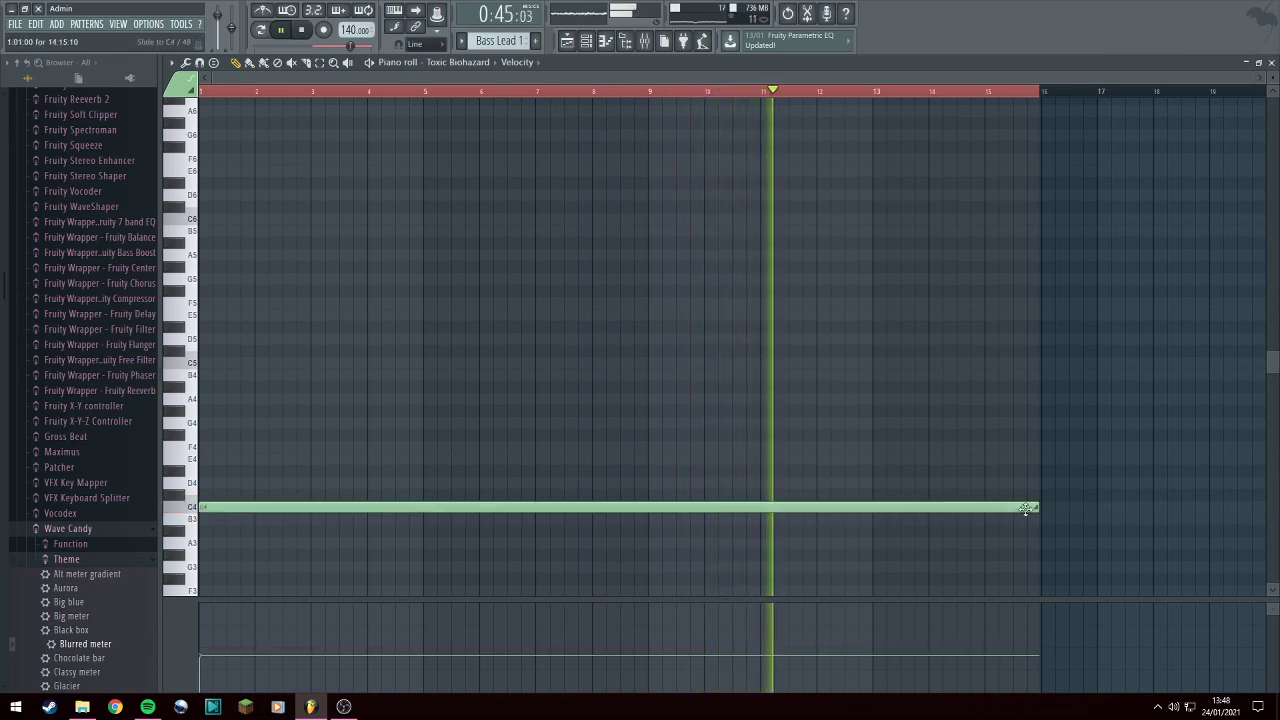
# Shorten the C4 note to end at bar 5 and add an A4 note from bar 5 to bar 9.
pyautogui.doubleClick(1026, 508)
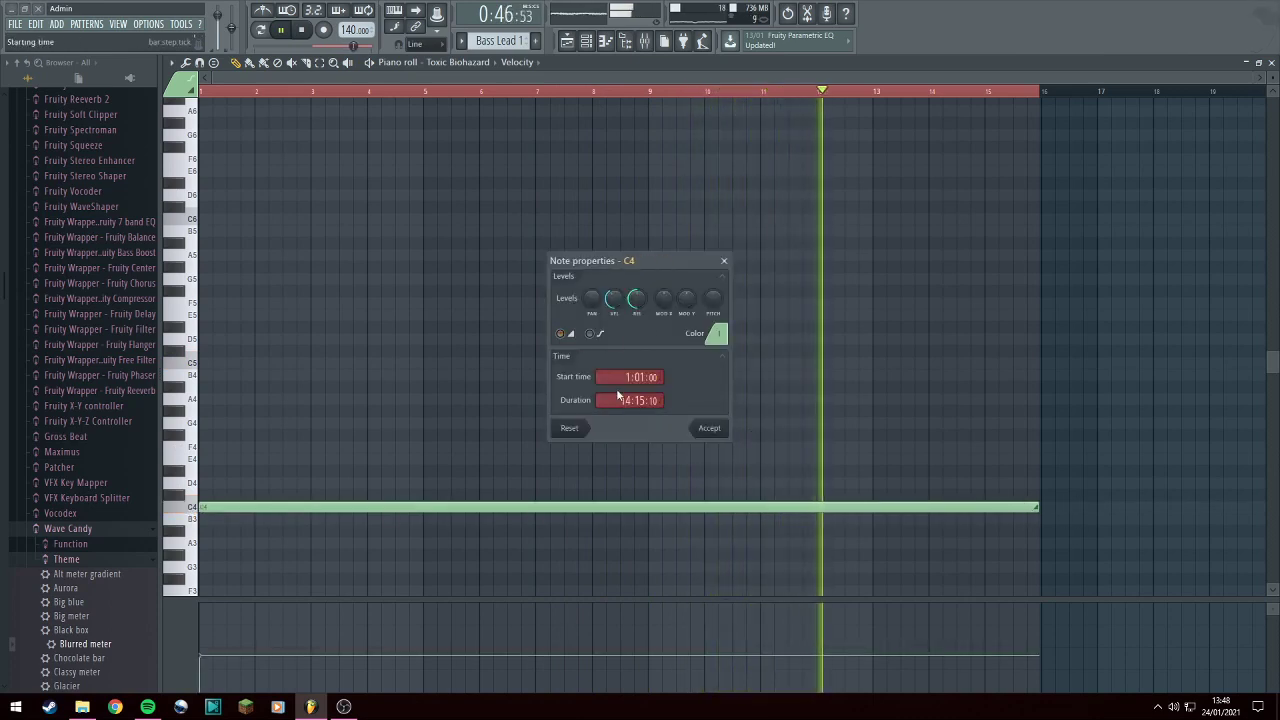
pyautogui.click(712, 428)
pyautogui.moveTo(1038, 508); pyautogui.dragTo(425, 493)
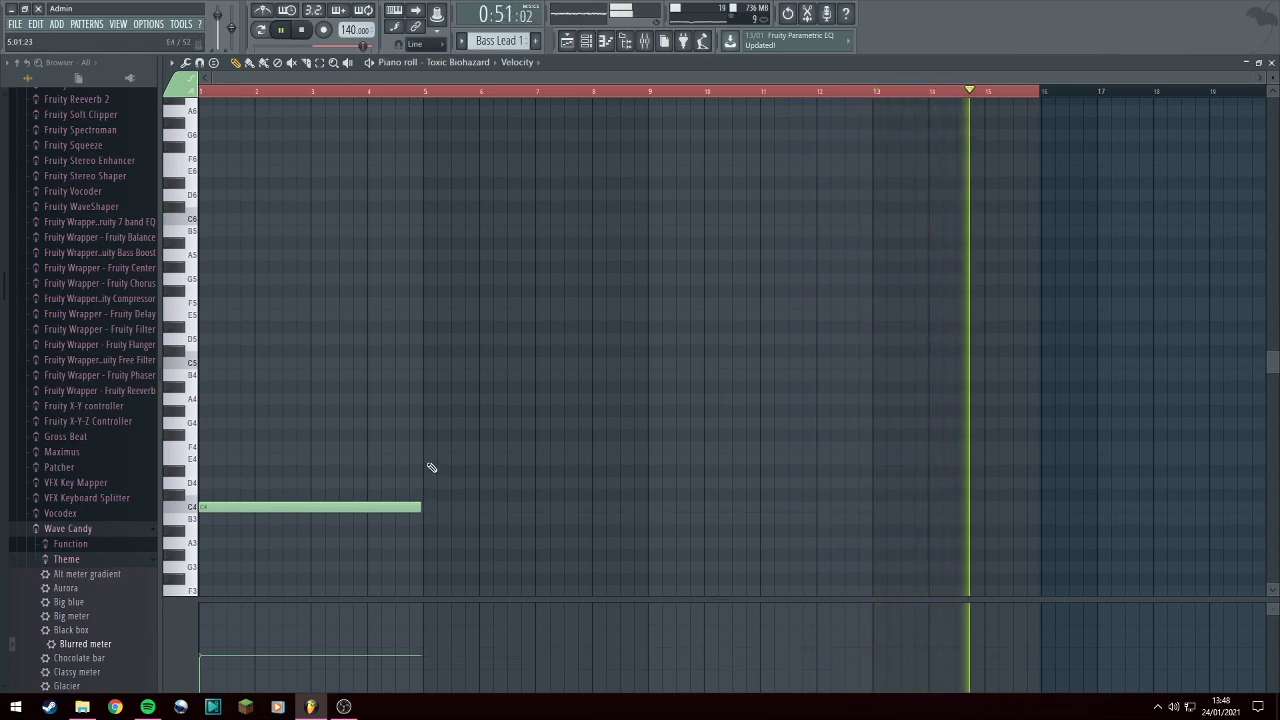
pyautogui.click(435, 400)
# Reopen the Bass Lead 1 piano roll from the playlist and try the bar 5 note at C5 against the playback.
pyautogui.click(574, 42)
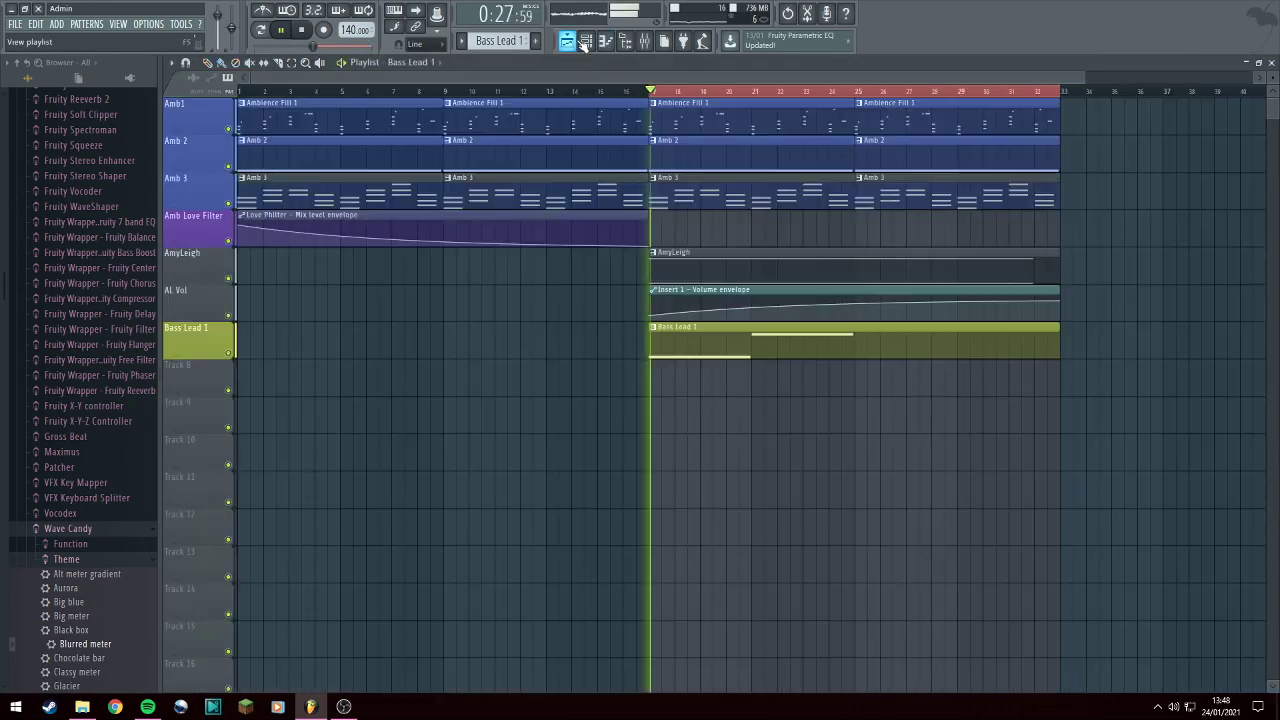
pyautogui.doubleClick(728, 333)
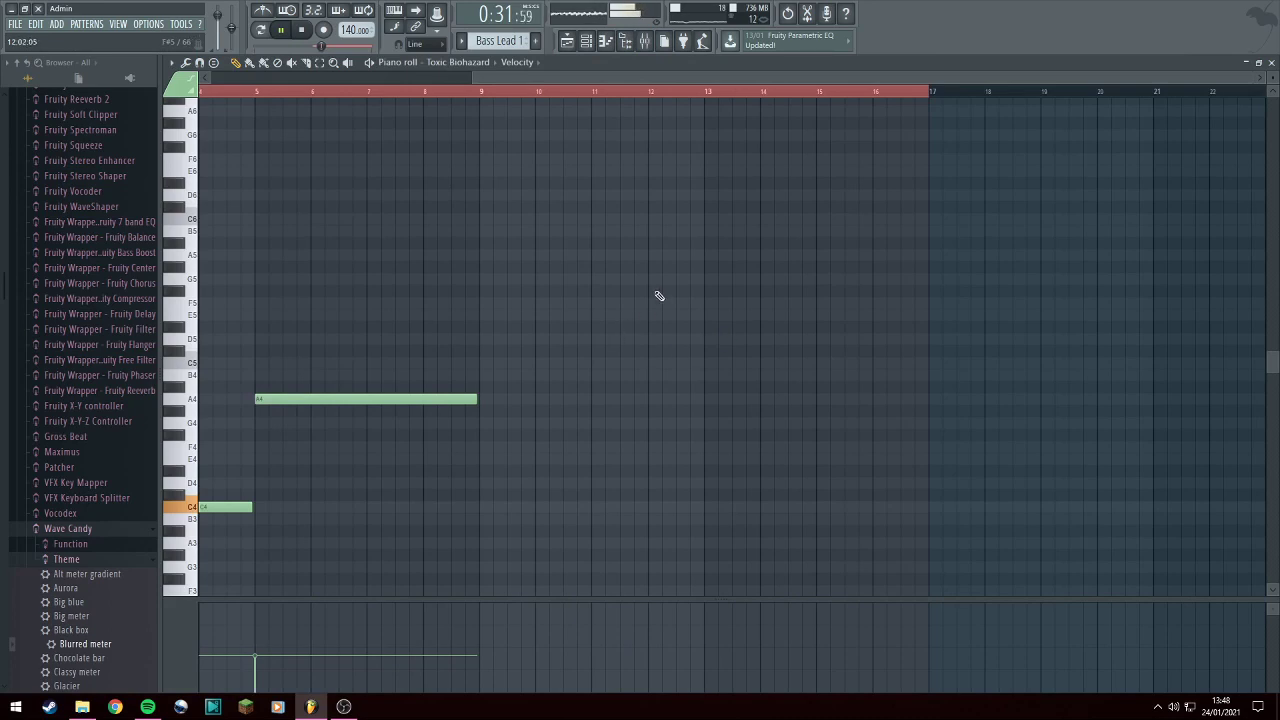
pyautogui.scroll(-3, 650, 190)
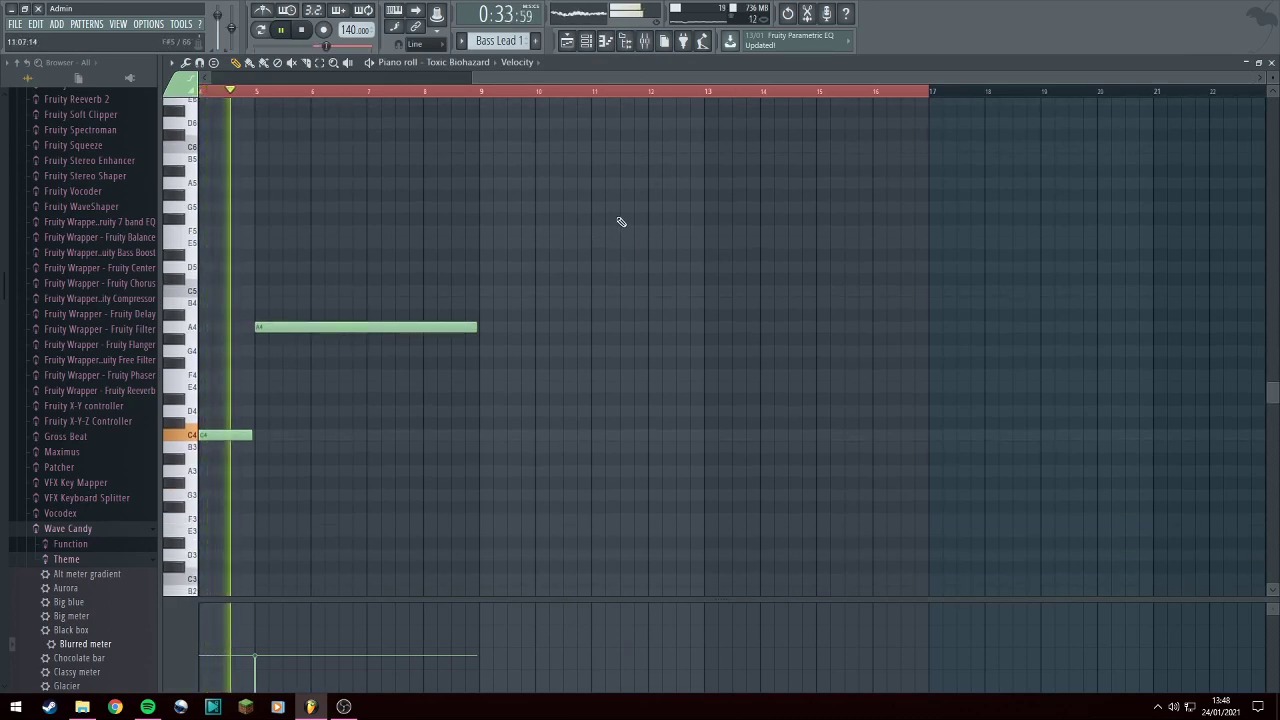
pyautogui.scroll(3, 643, 371)
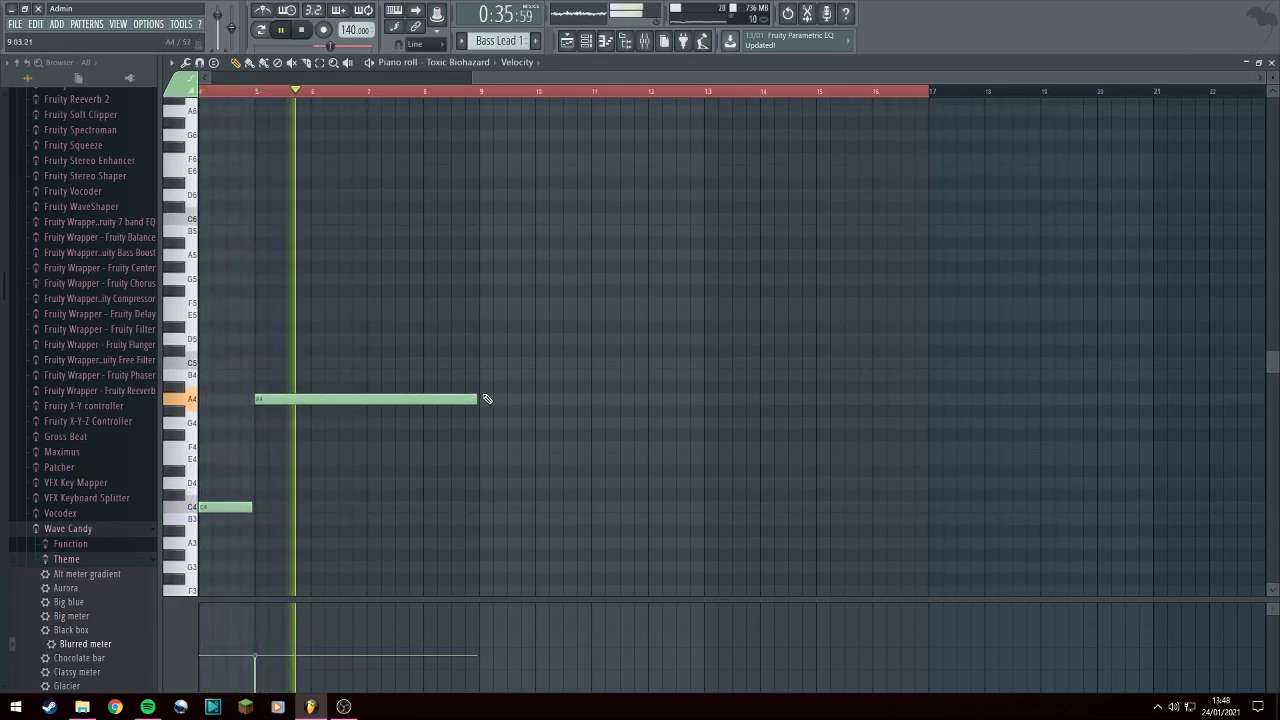
pyautogui.moveTo(387, 397); pyautogui.dragTo(392, 360)
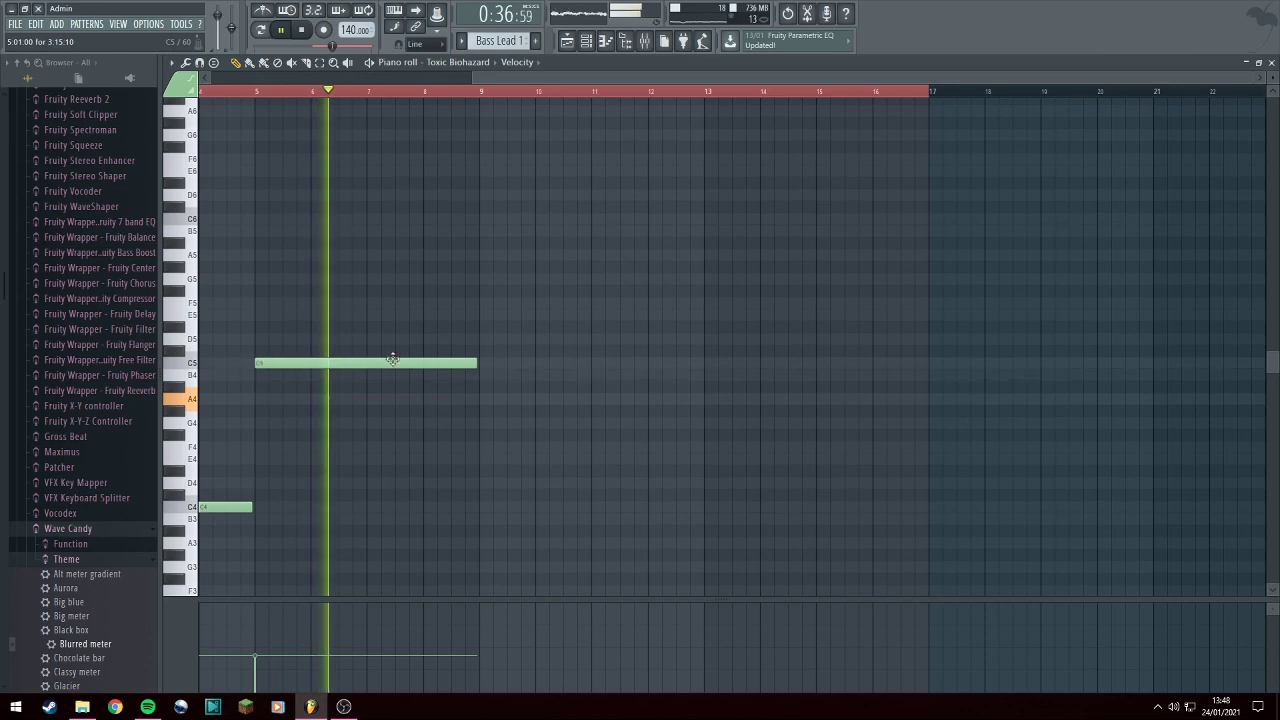
pyautogui.click(596, 41)
pyautogui.click(321, 92)
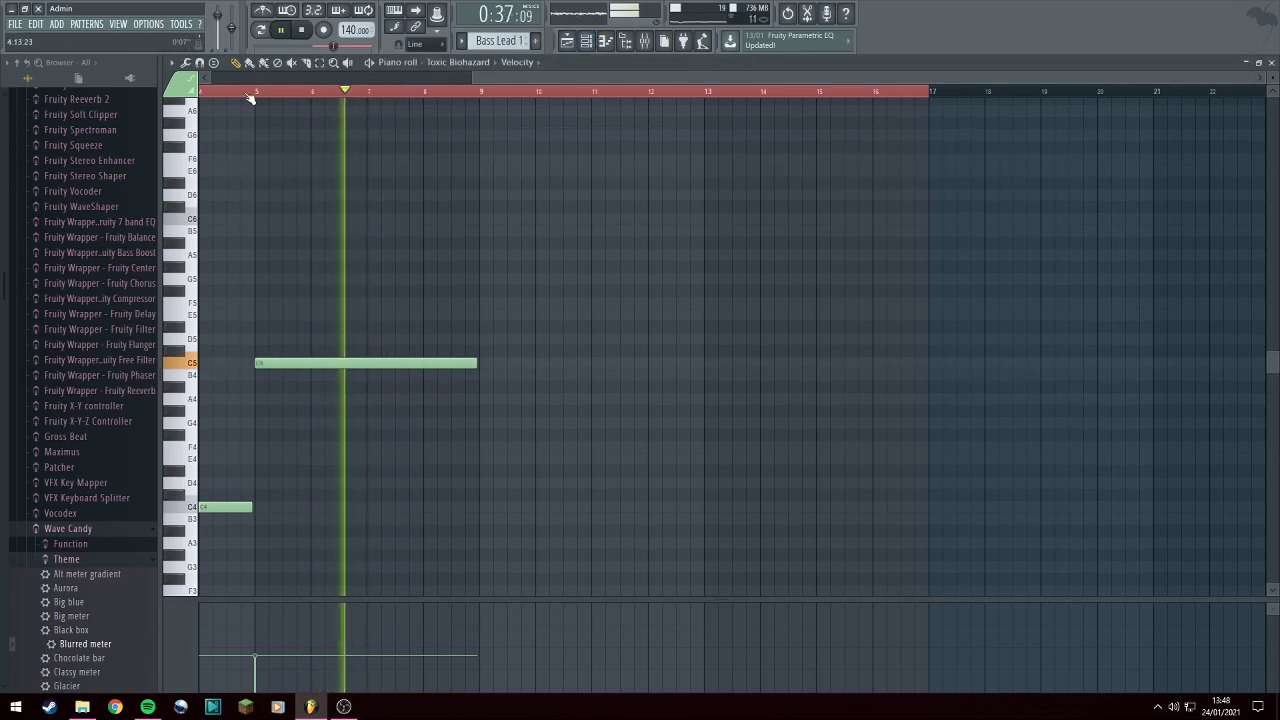
pyautogui.moveTo(493, 79); pyautogui.dragTo(257, 94)
pyautogui.click(319, 94)
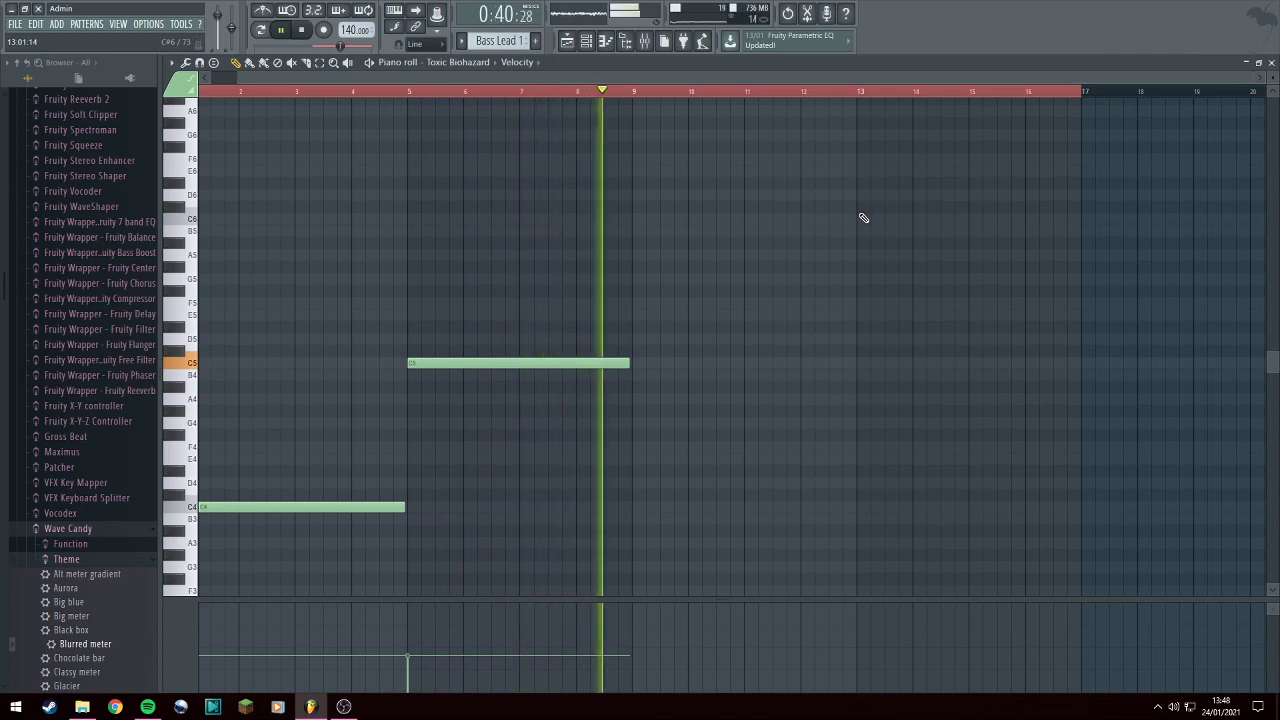
# Quick quantize both Toxic Biohazard notes and play the section again.
pyautogui.hotkey('ctrl', 'a')
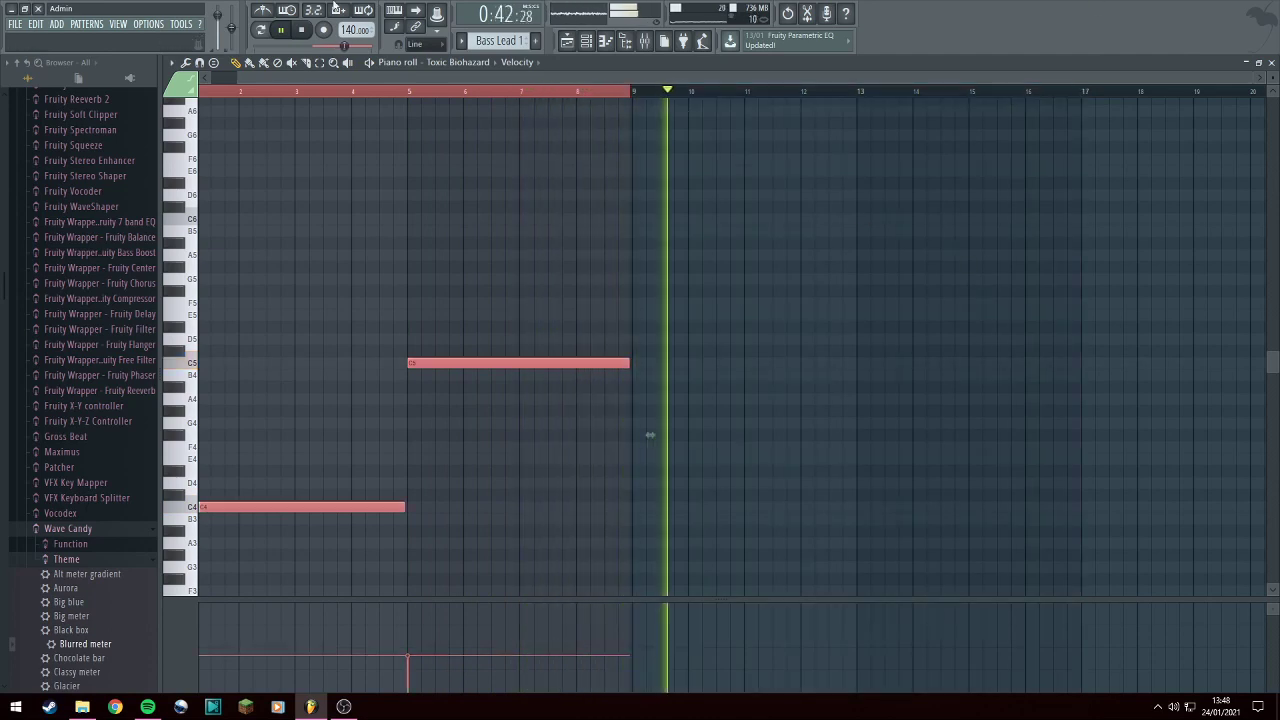
pyautogui.click(189, 67)
pyautogui.click(234, 127)
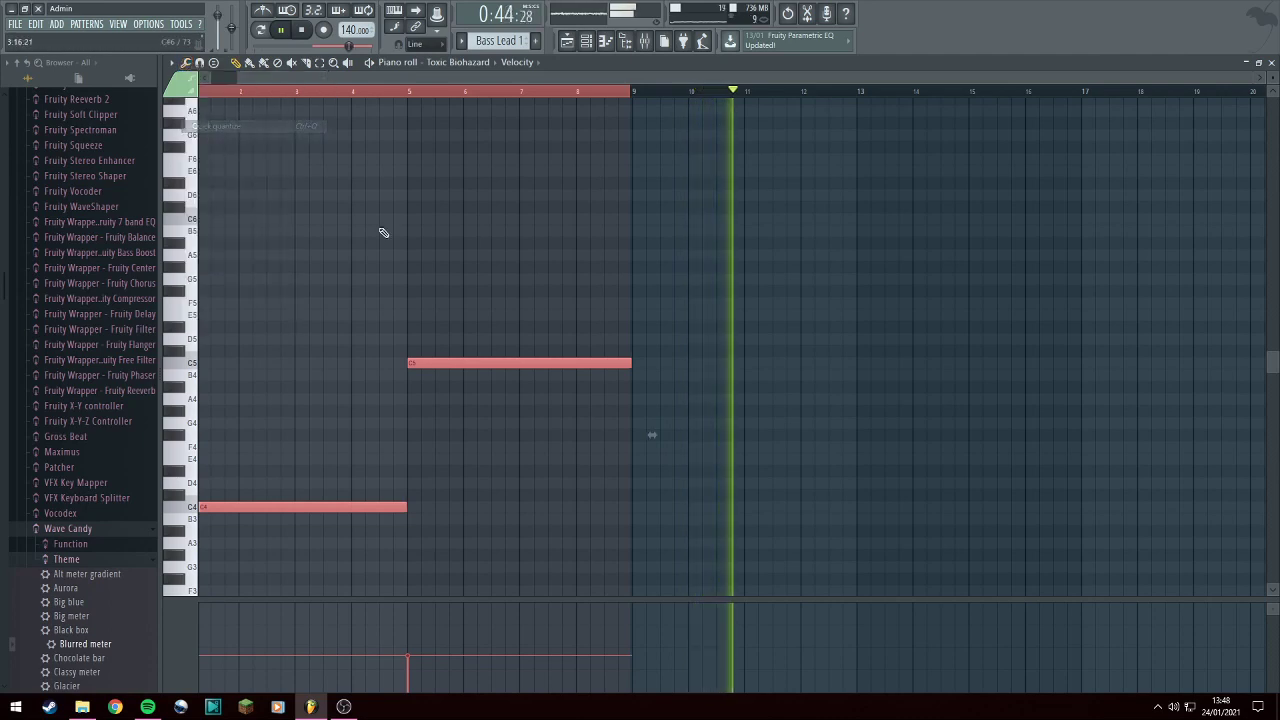
pyautogui.press('space')
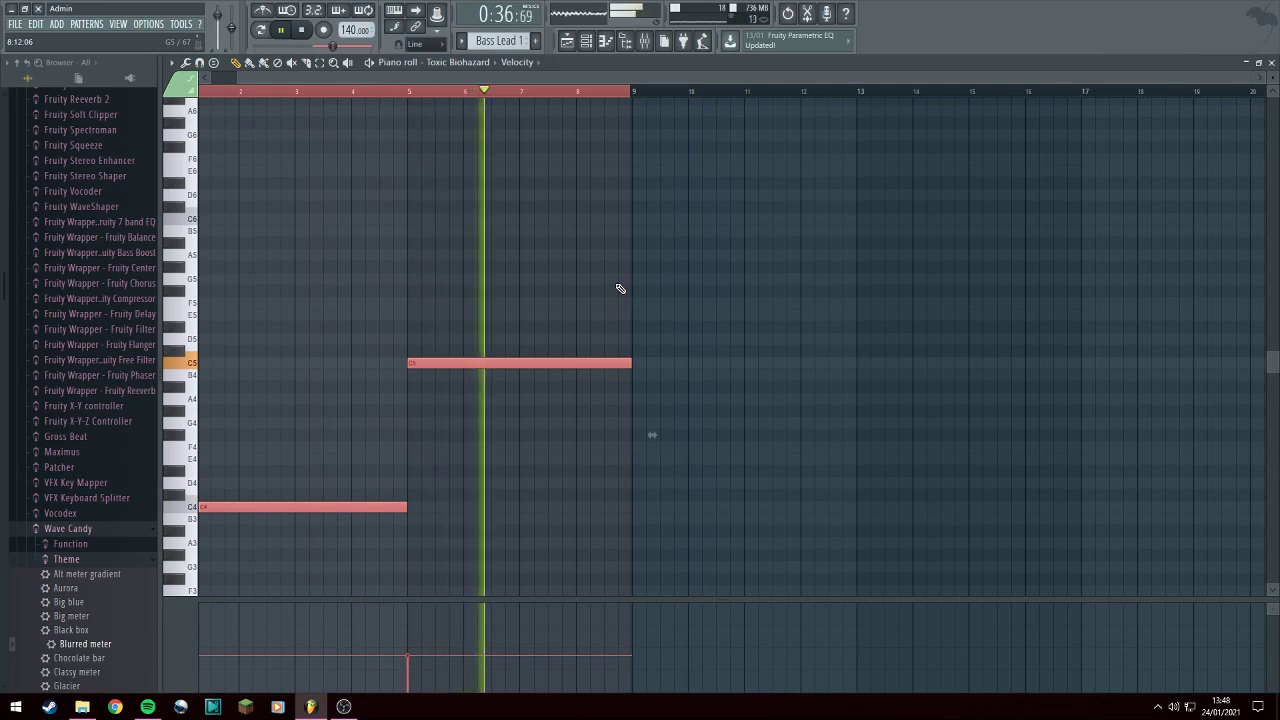
# Add a G#5 note from bar 9 to bar 13 and listen to the lead from the start.
pyautogui.scroll(2, 523, 147)
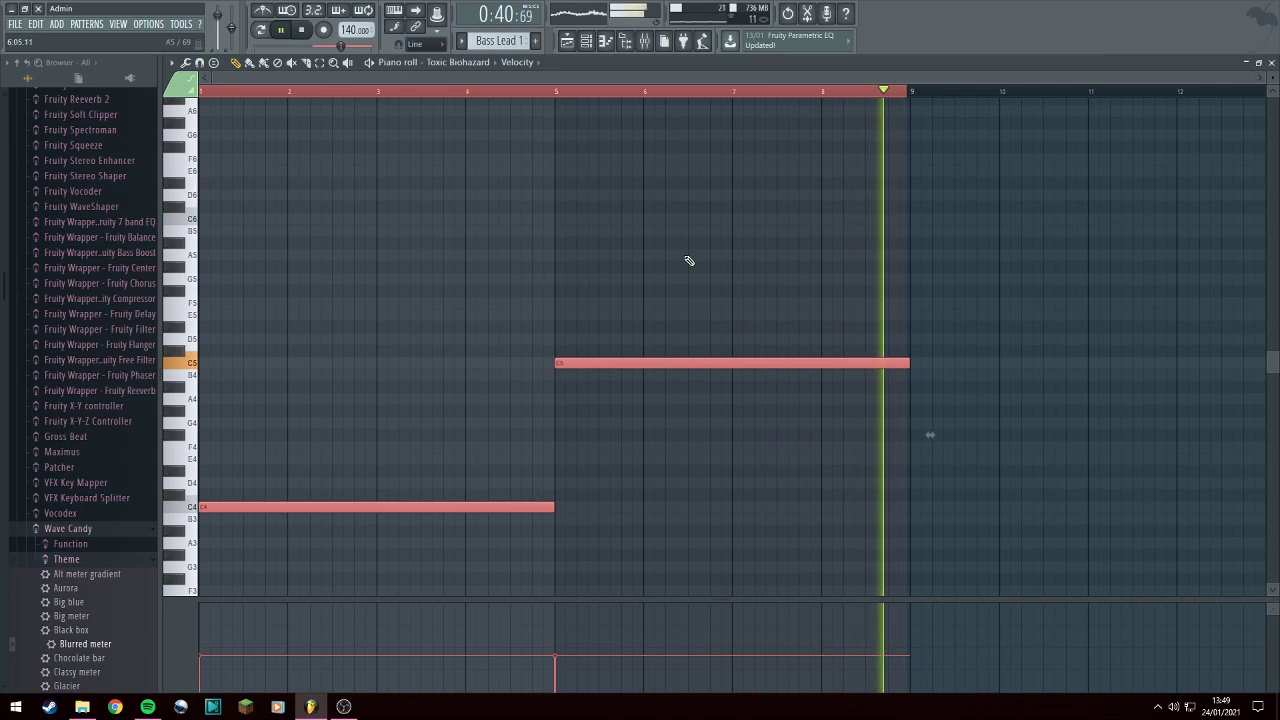
pyautogui.click(912, 268)
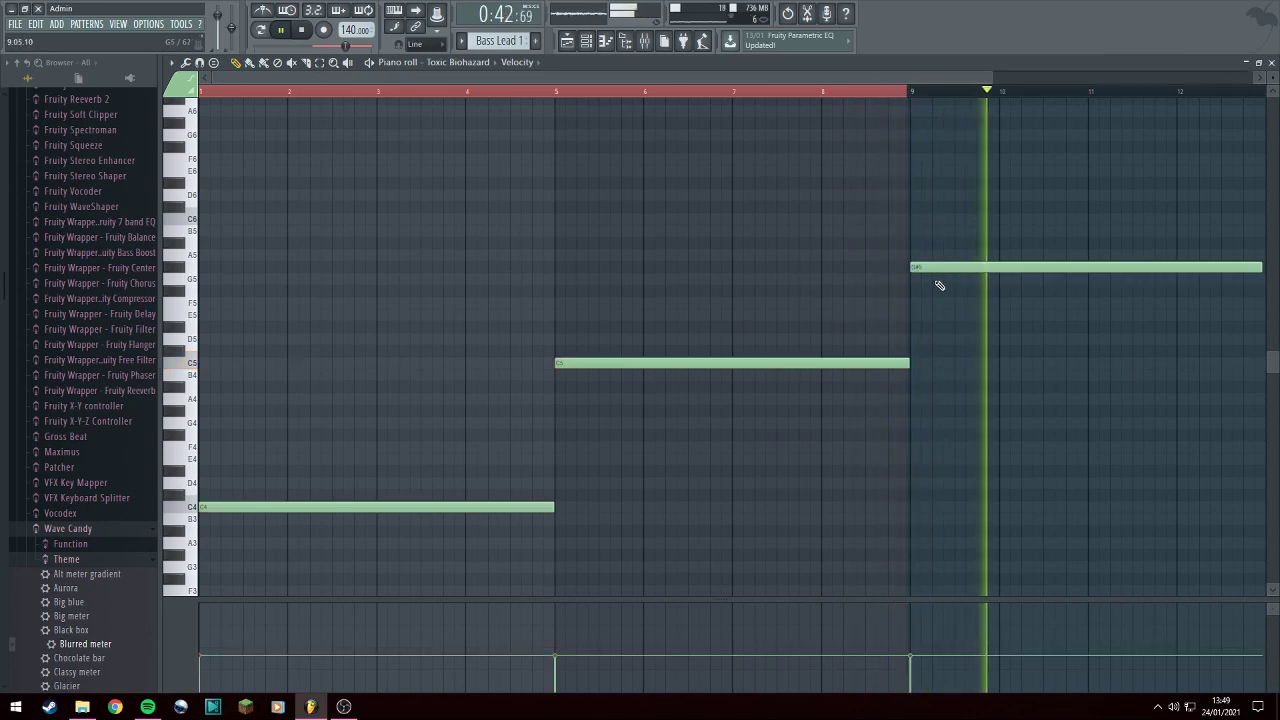
pyautogui.scroll(-1, 900, 290)
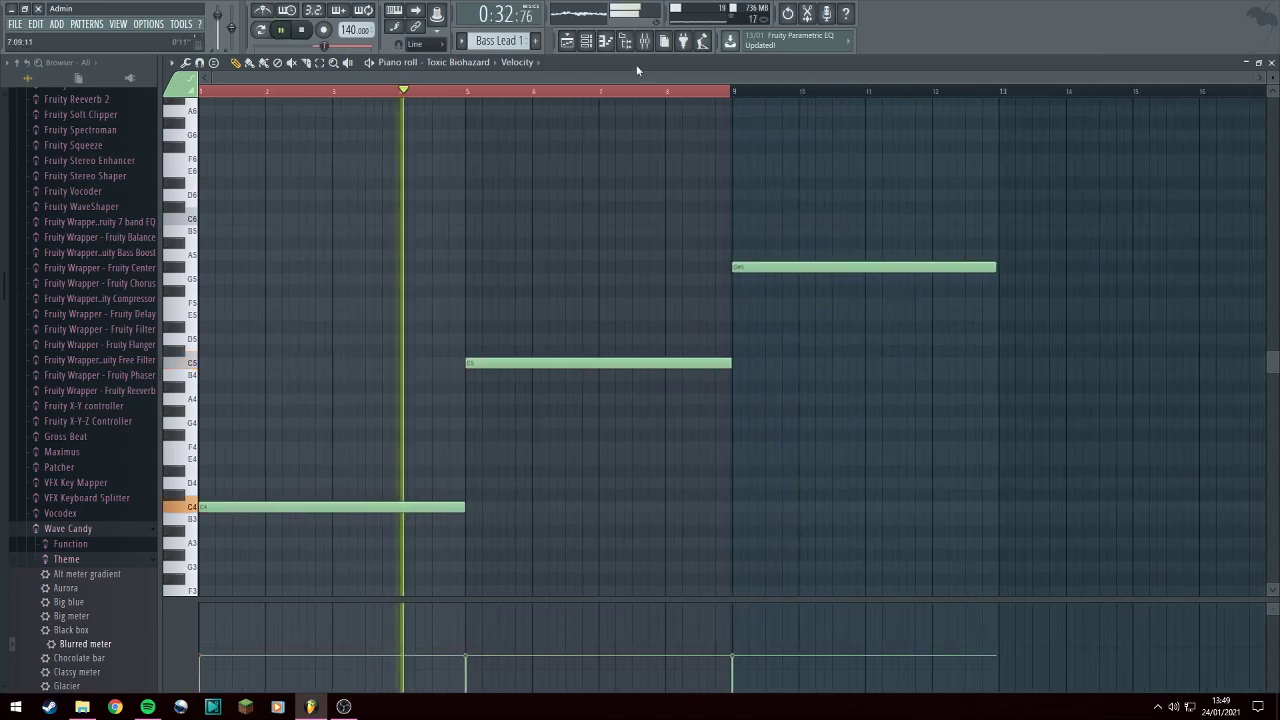
pyautogui.click(302, 33)
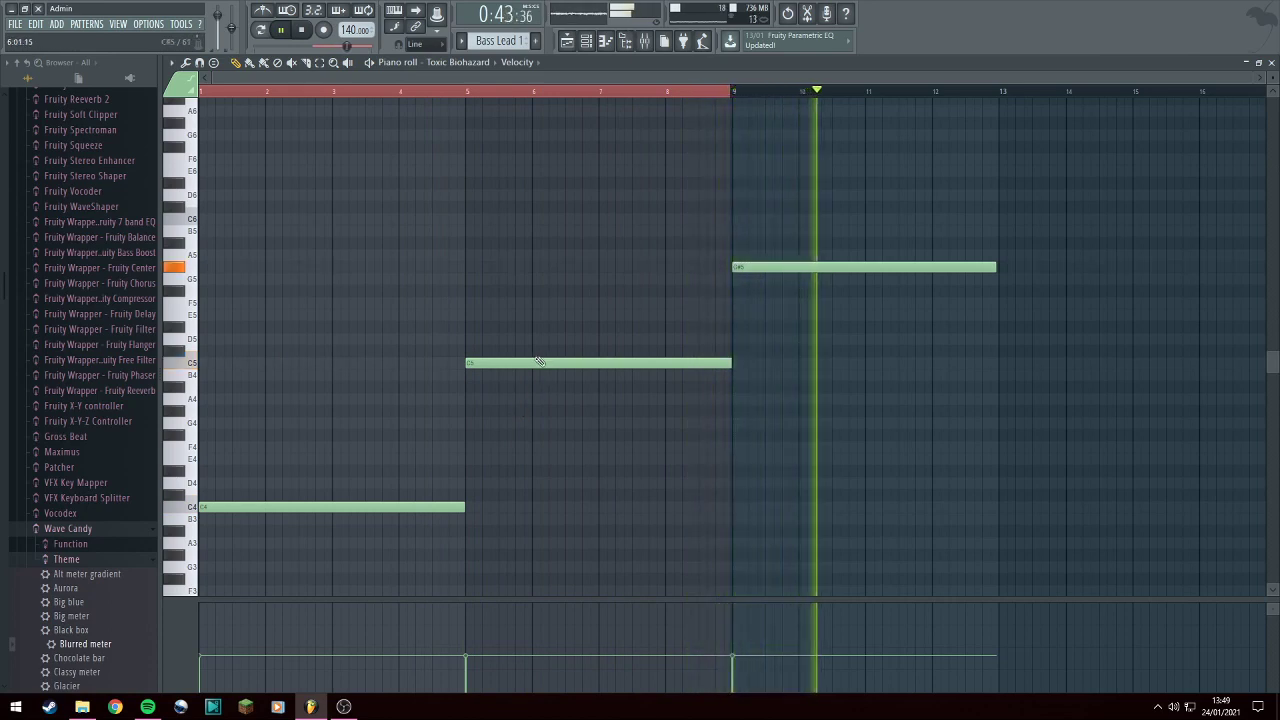
# Lower the bar 5 note to D4 and the bar 9 note to E4, and add a four-bar F4 note at bar 13.
pyautogui.moveTo(532, 362); pyautogui.dragTo(532, 484)
pyautogui.moveTo(790, 269); pyautogui.dragTo(786, 457)
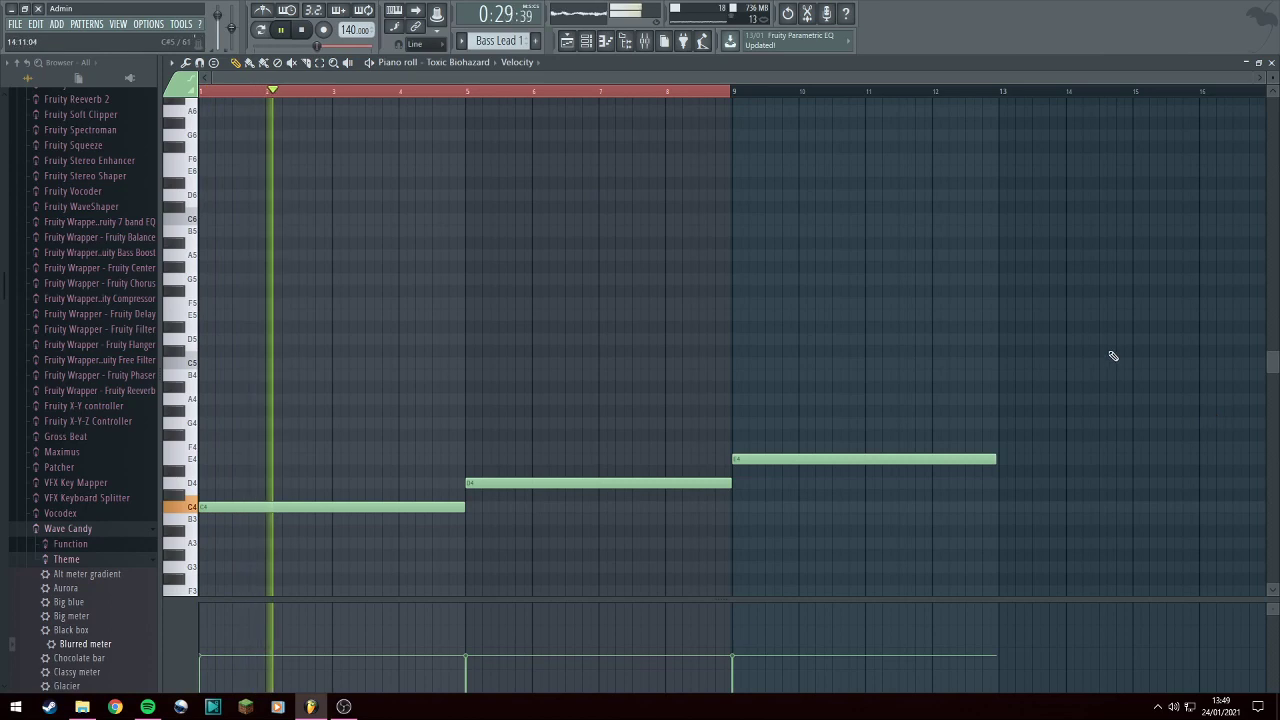
pyautogui.click(1004, 447)
pyautogui.scroll(-1, 1094, 394)
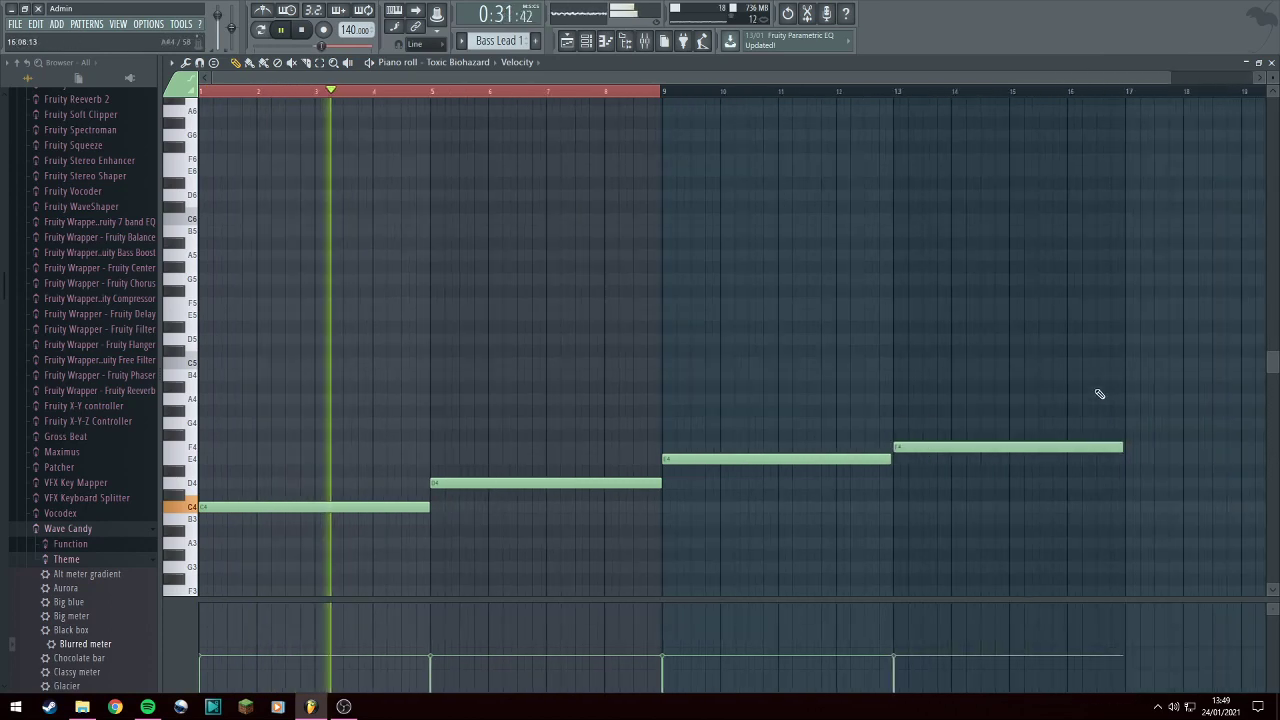
# Quick quantize all the notes of the rising C4, D4, E4, F4 line.
pyautogui.hotkey('ctrl', 'a')
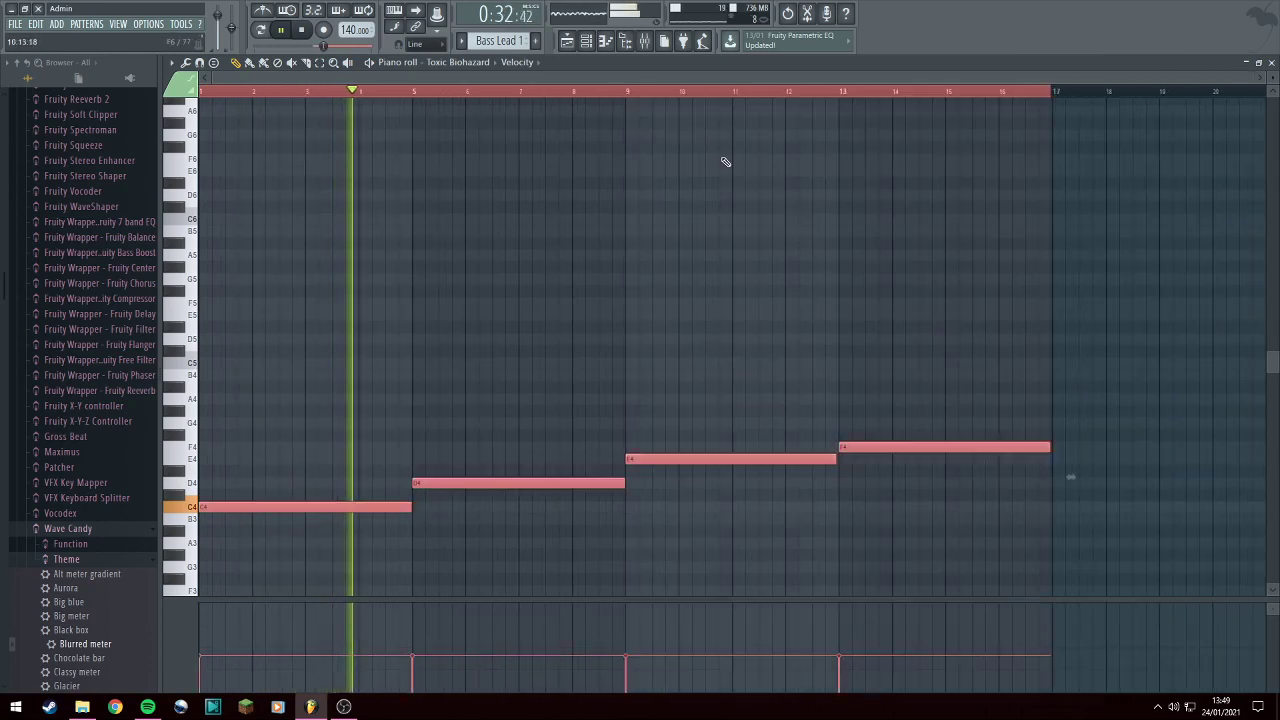
pyautogui.click(187, 63)
pyautogui.click(230, 128)
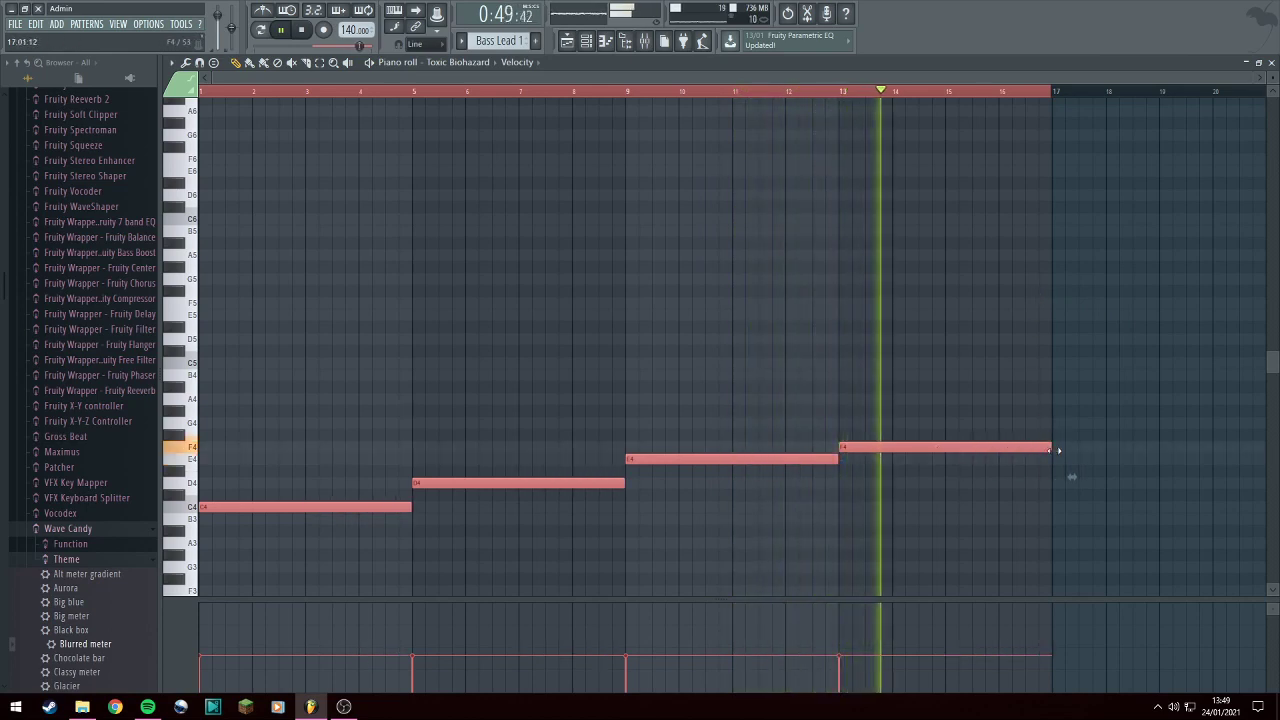
# Shorten the F4 note to end at bar 15 and add a two-bar G4 note from bar 15 to bar 17.
pyautogui.click(966, 426)
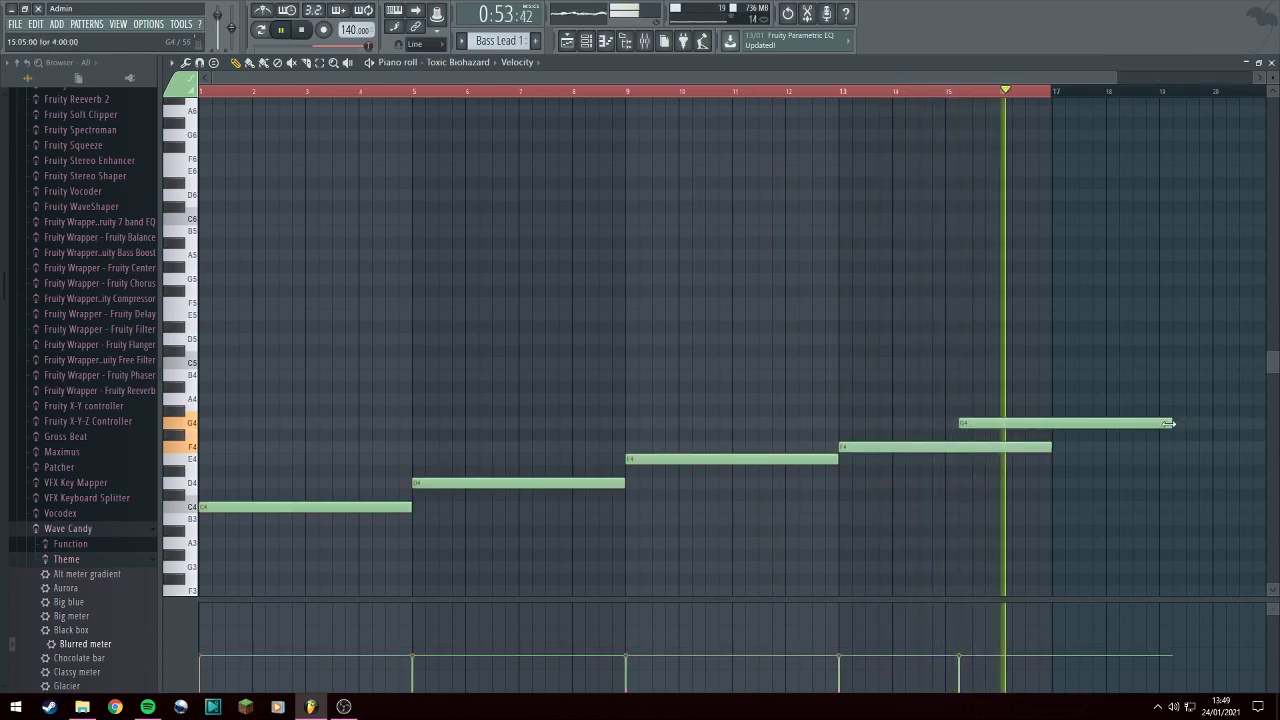
pyautogui.moveTo(1170, 424); pyautogui.dragTo(1157, 424)
pyautogui.moveTo(1052, 450); pyautogui.dragTo(946, 449)
pyautogui.moveTo(1155, 422); pyautogui.dragTo(1051, 423)
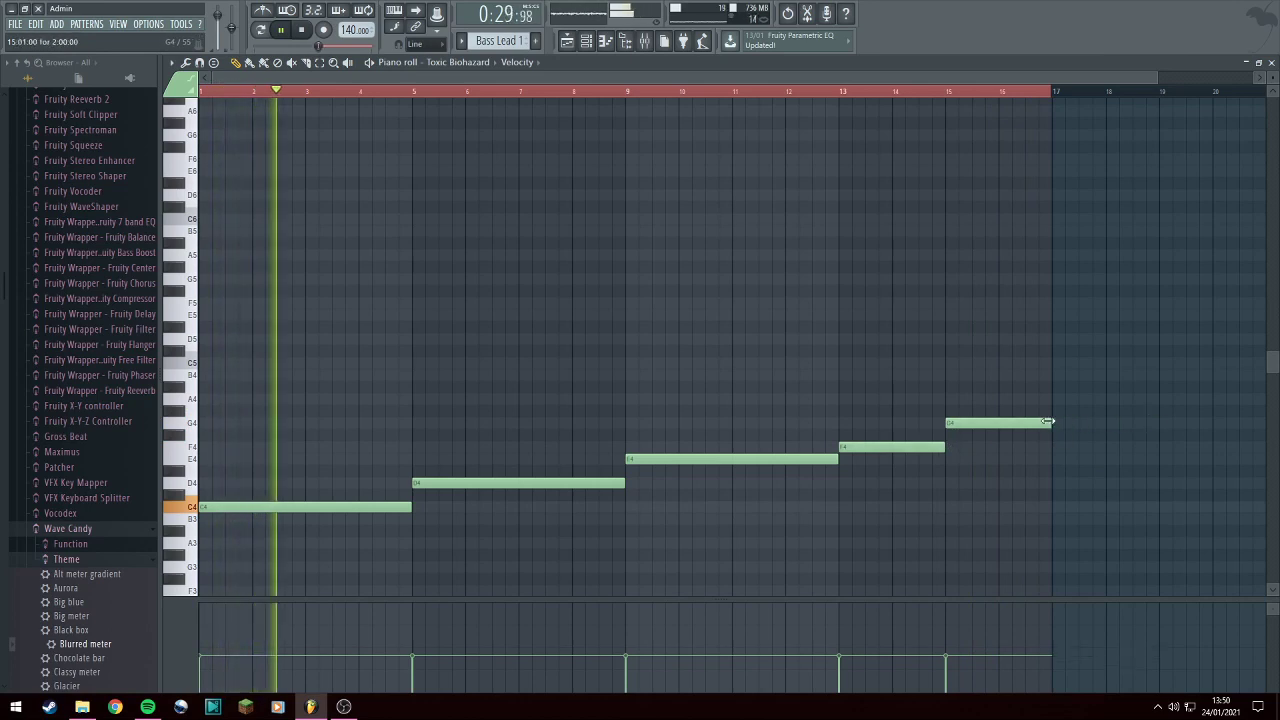
# Make F4 one bar long at bar 13 and G4 one bar long at bar 14, and add one-bar A4 and B4 notes at bars 15 and 16.
pyautogui.moveTo(949, 451); pyautogui.dragTo(905, 449)
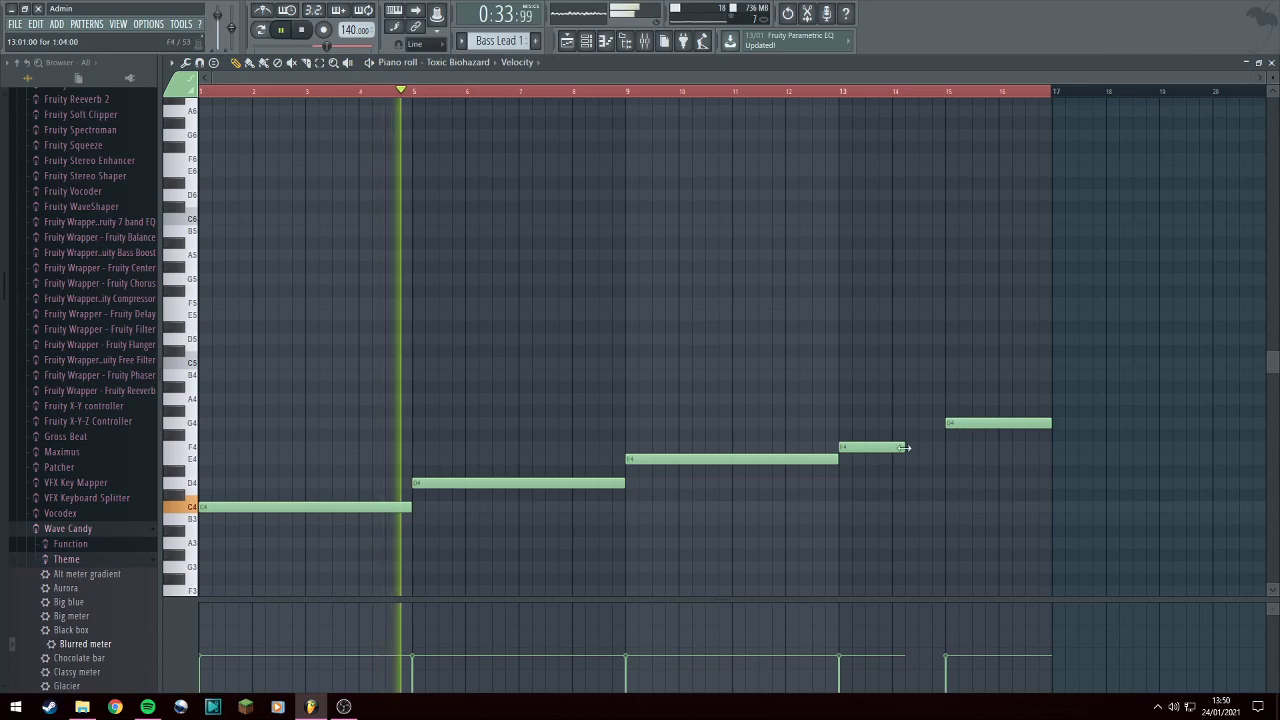
pyautogui.moveTo(903, 446)
pyautogui.mouseDown()
pyautogui.moveTo(934, 422)
pyautogui.moveTo(910, 422)
pyautogui.mouseUp()
pyautogui.moveTo(1001, 422); pyautogui.dragTo(948, 423)
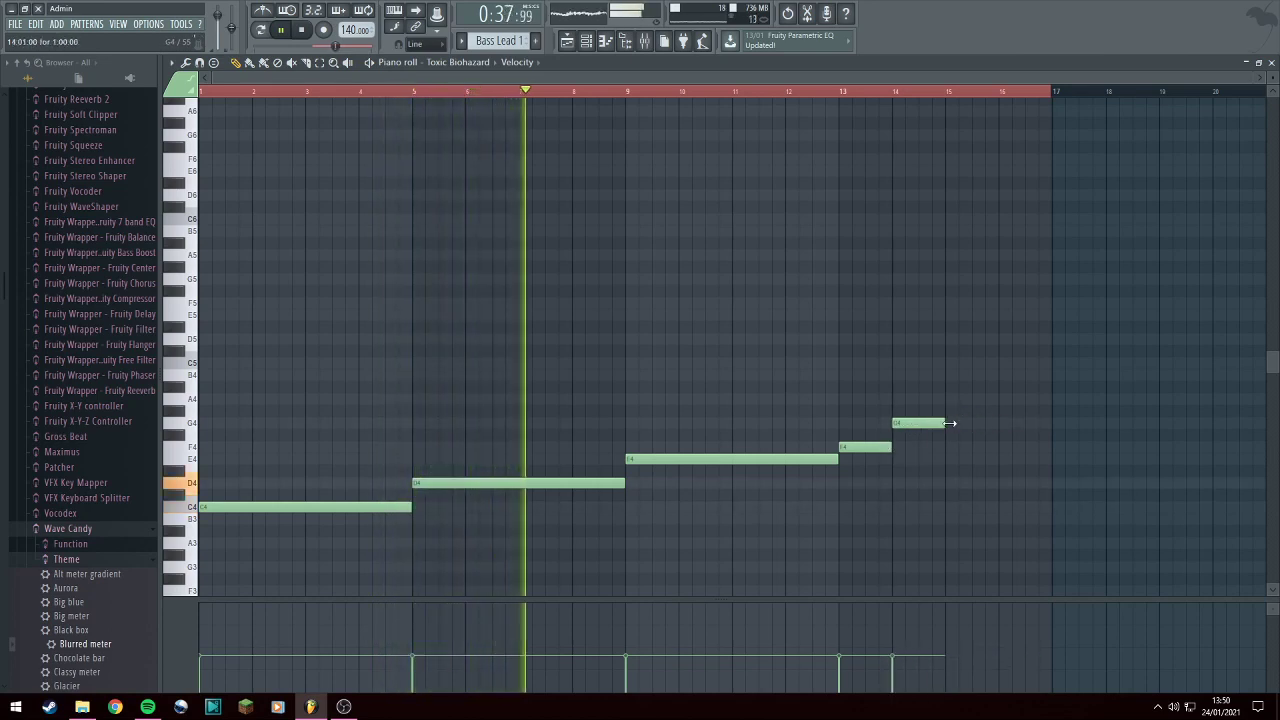
pyautogui.click(984, 399)
pyautogui.click(1015, 375)
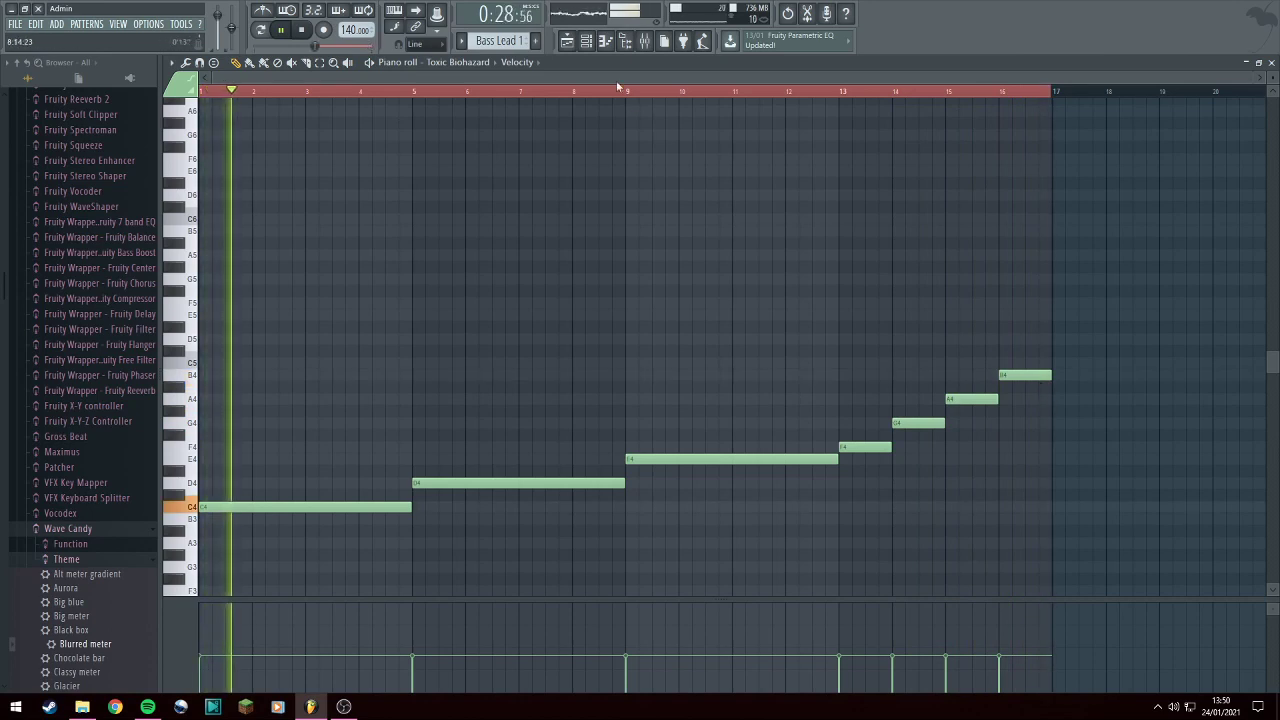
# Load Fruity Compressor in the first effect slot of mixer Insert 10 and apply its Vintage Mix preset.
pyautogui.click(569, 42)
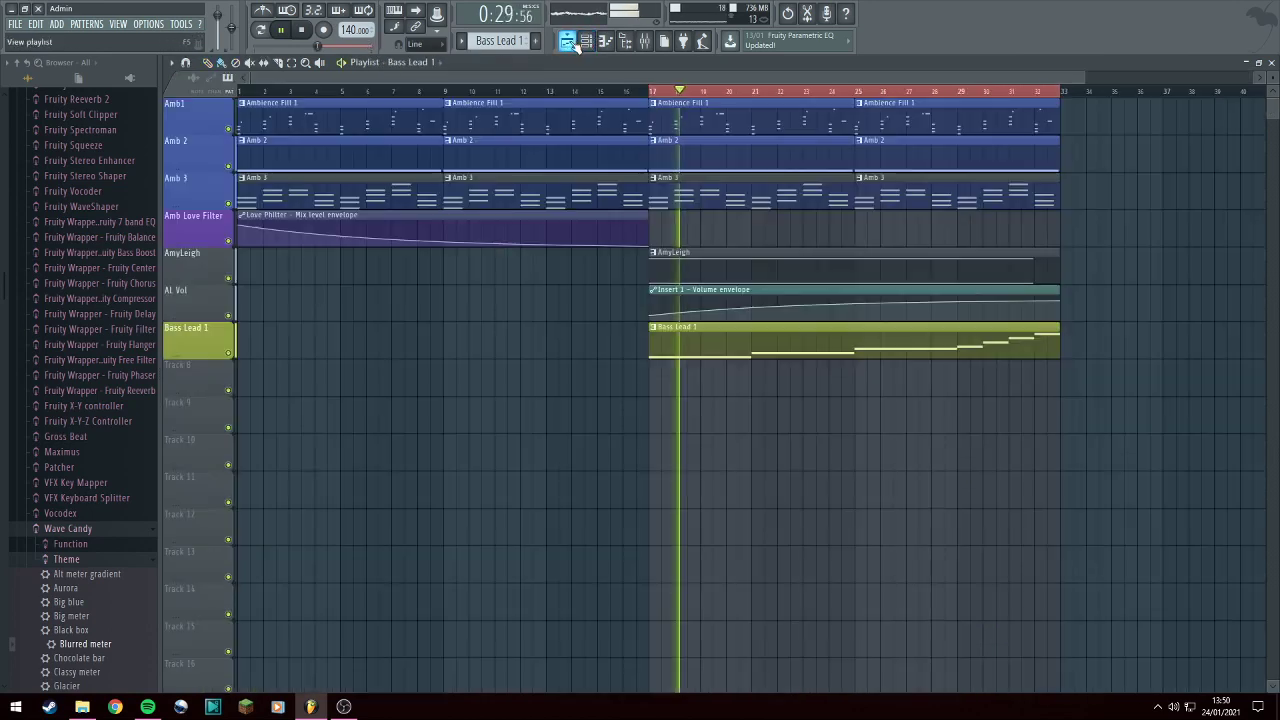
pyautogui.click(644, 42)
pyautogui.click(1150, 106)
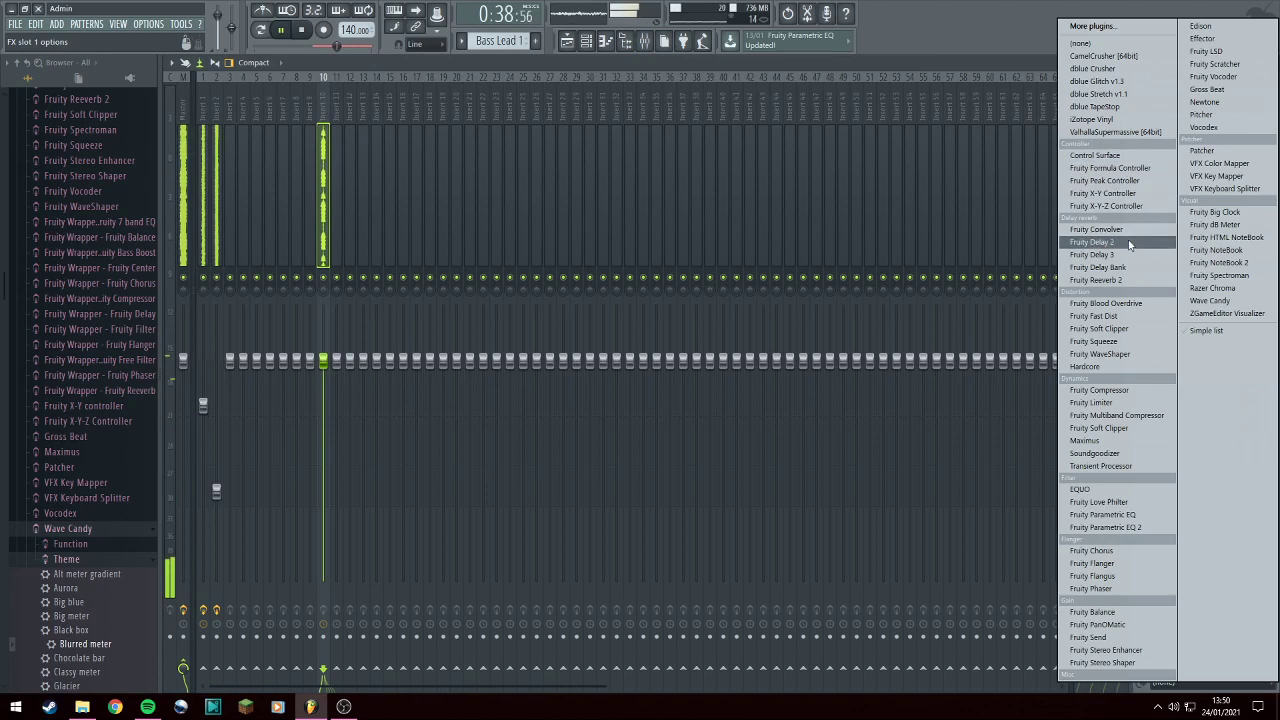
pyautogui.click(1100, 390)
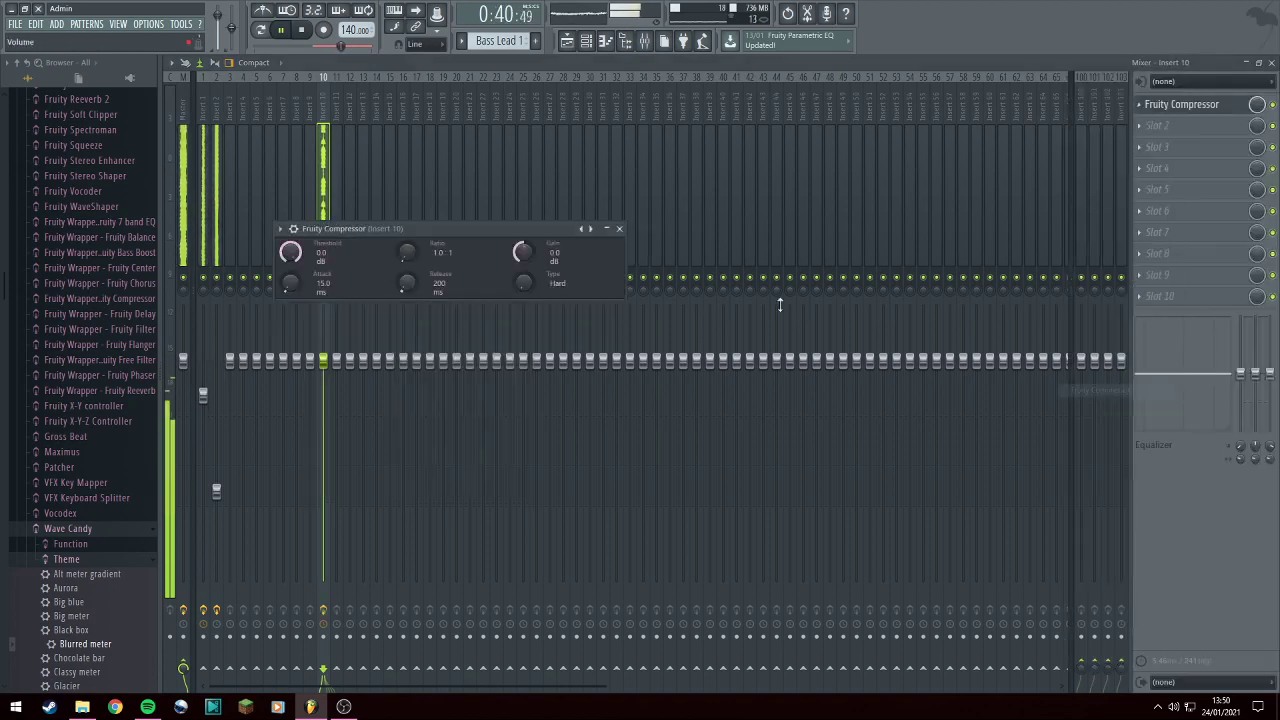
pyautogui.click(281, 231)
pyautogui.moveTo(335, 268)
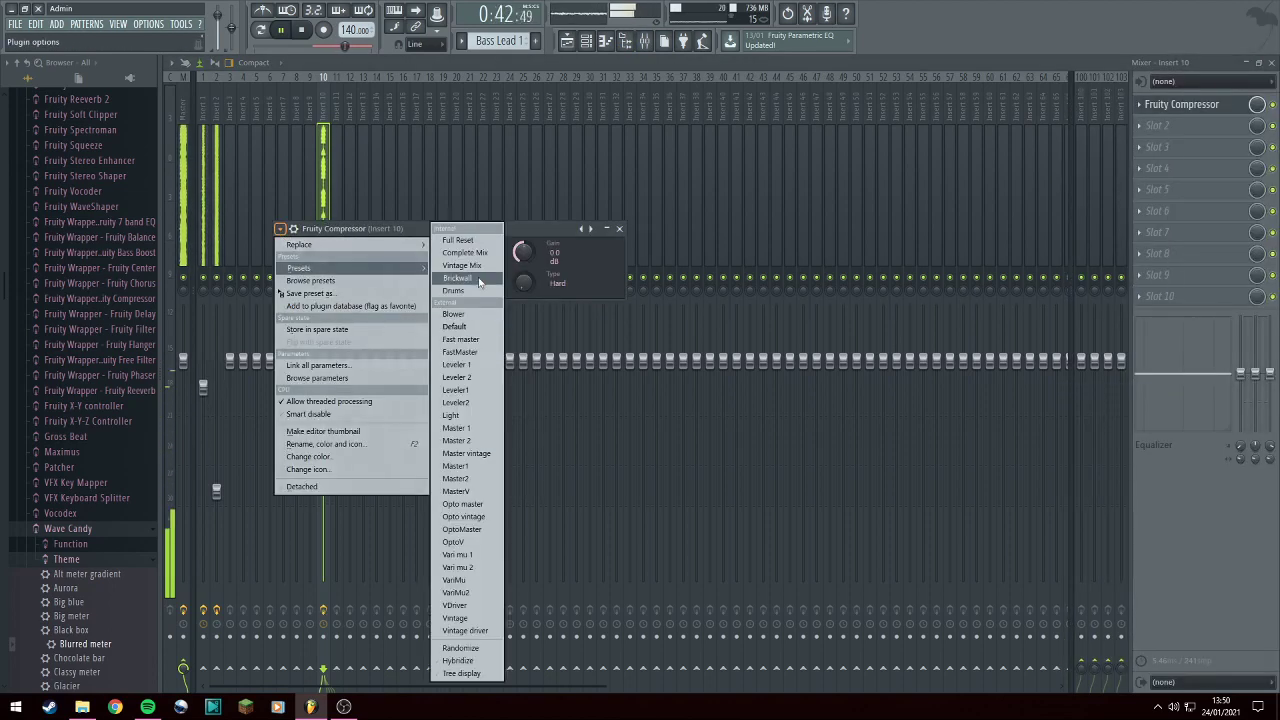
pyautogui.click(480, 268)
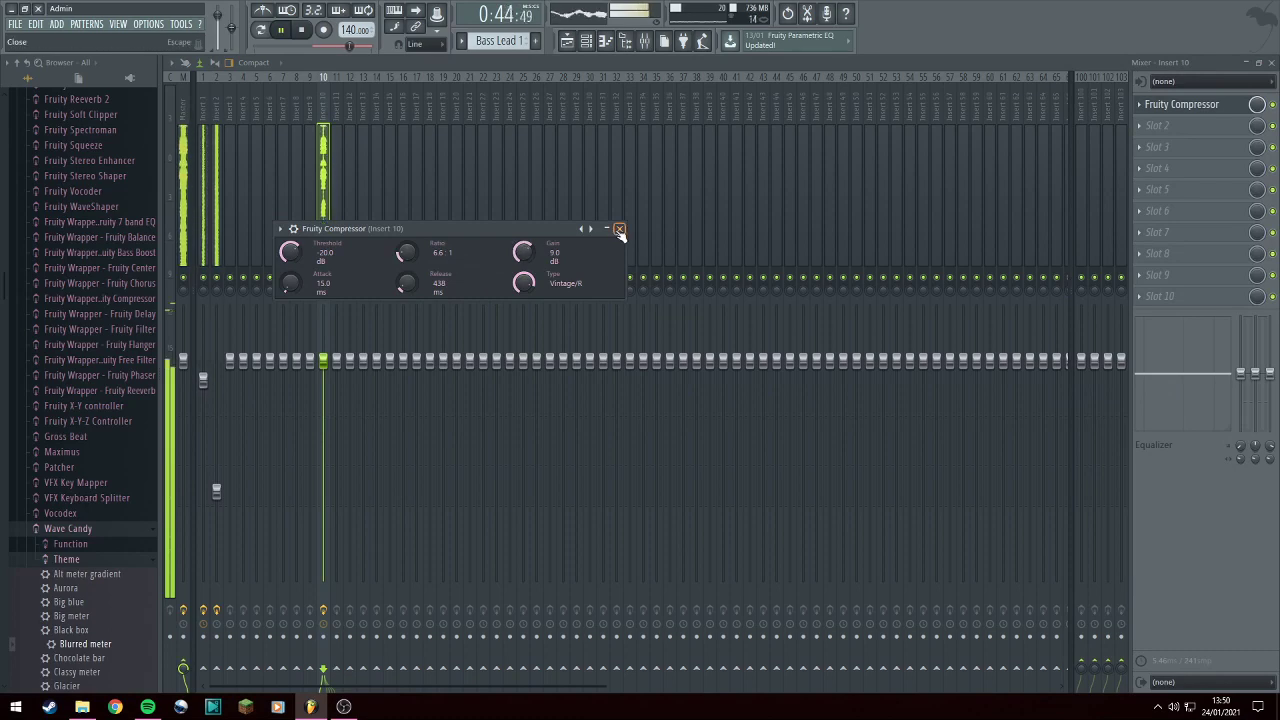
pyautogui.click(619, 229)
# Load Fruity Parametric EQ 2 in the second effect slot of mixer Insert 10.
pyautogui.click(1172, 128)
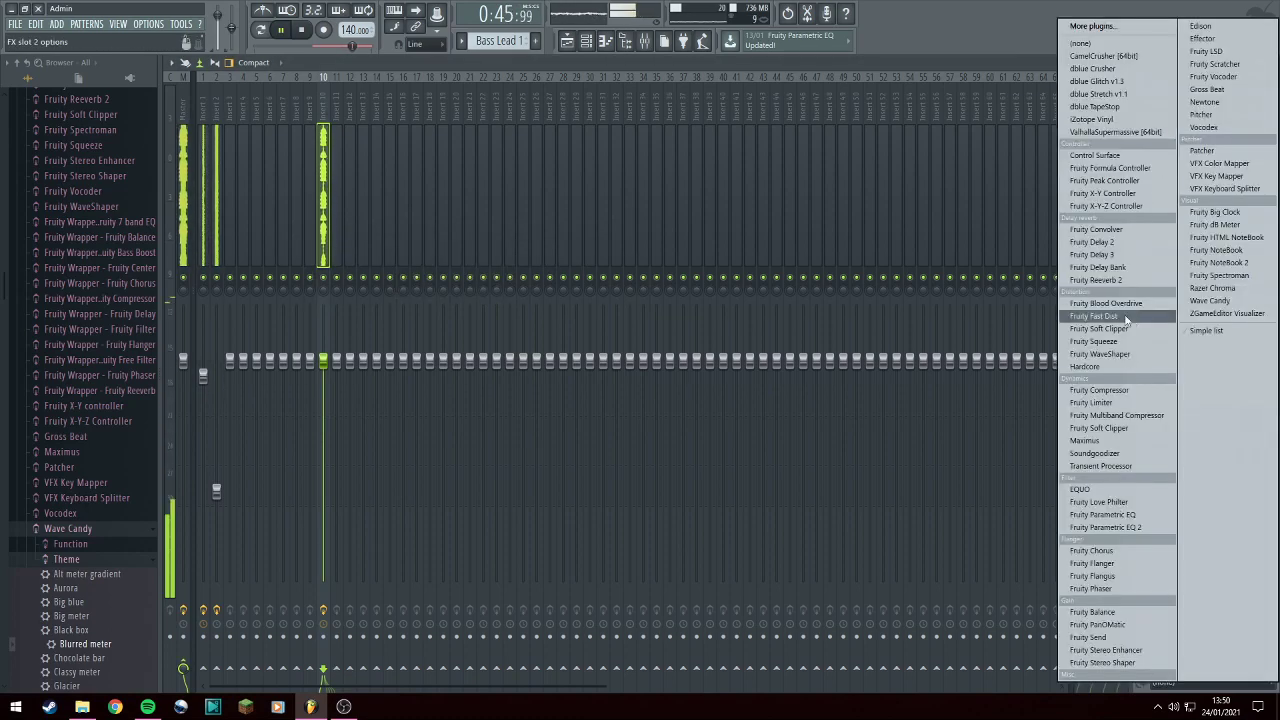
pyautogui.click(1140, 527)
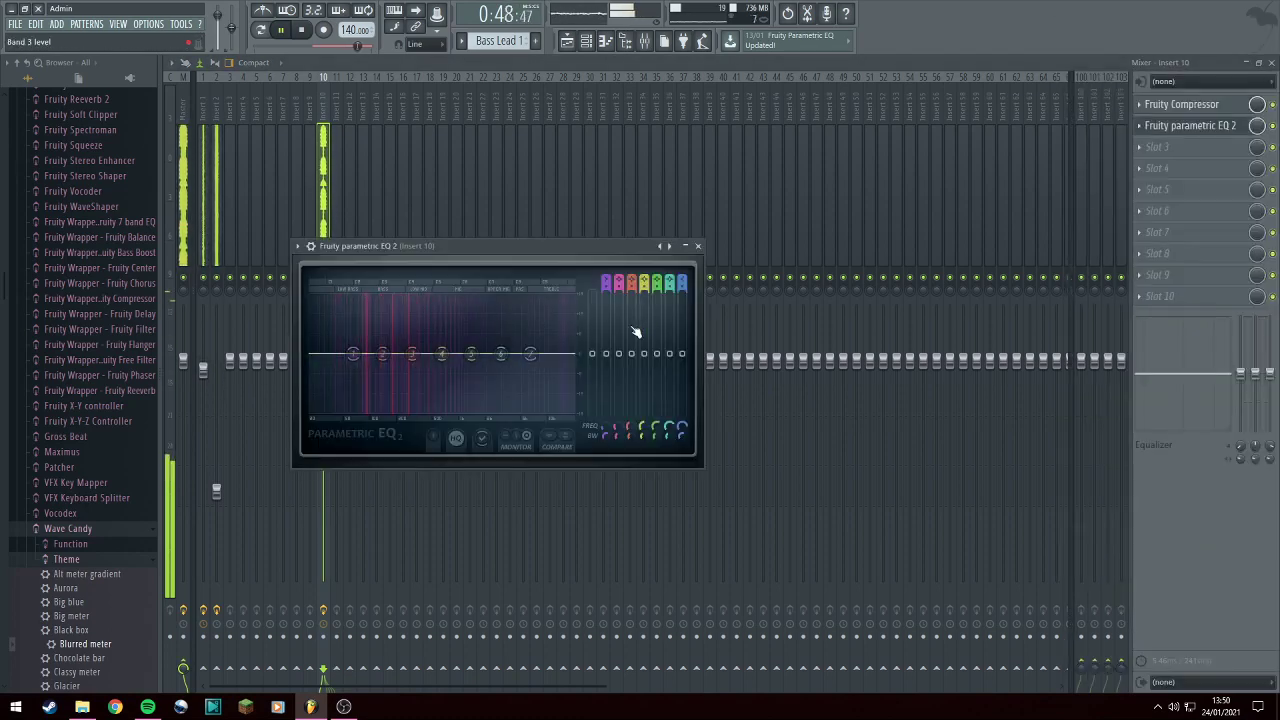
pyautogui.click(698, 246)
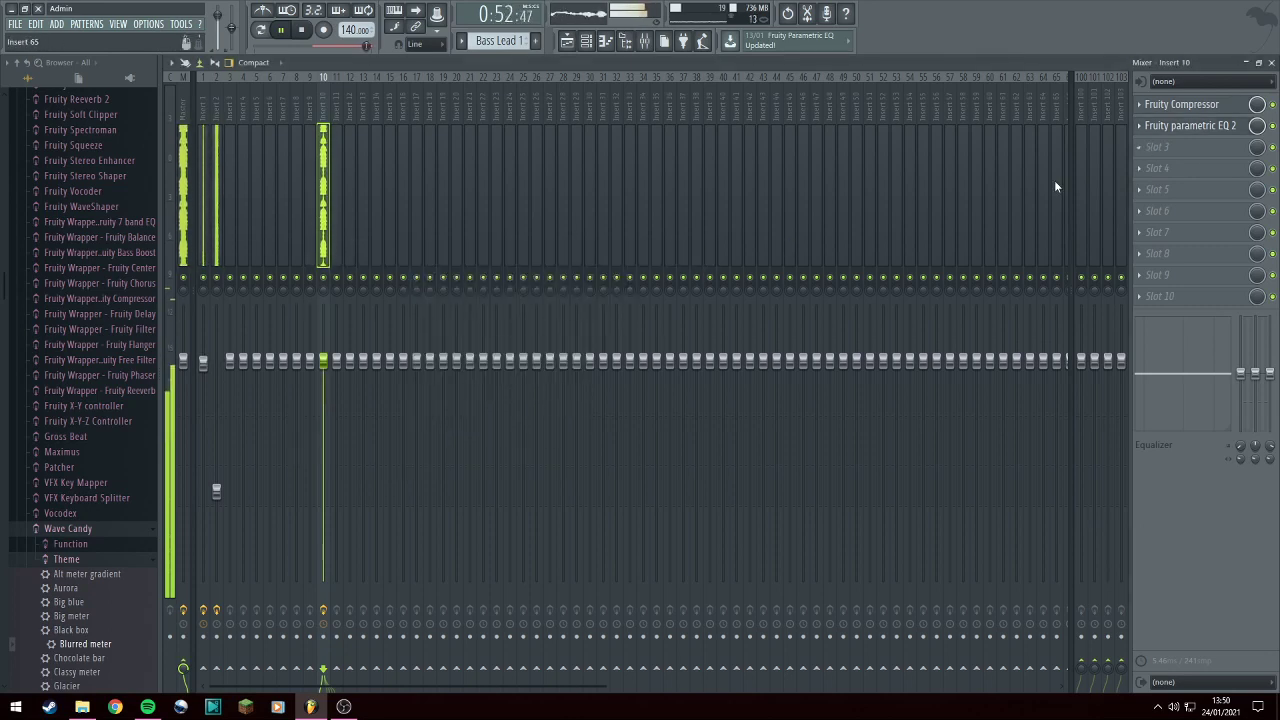
# Set band 7 of the parametric EQ to a low pass filter, after trying high pass and band pass.
pyautogui.click(1220, 131)
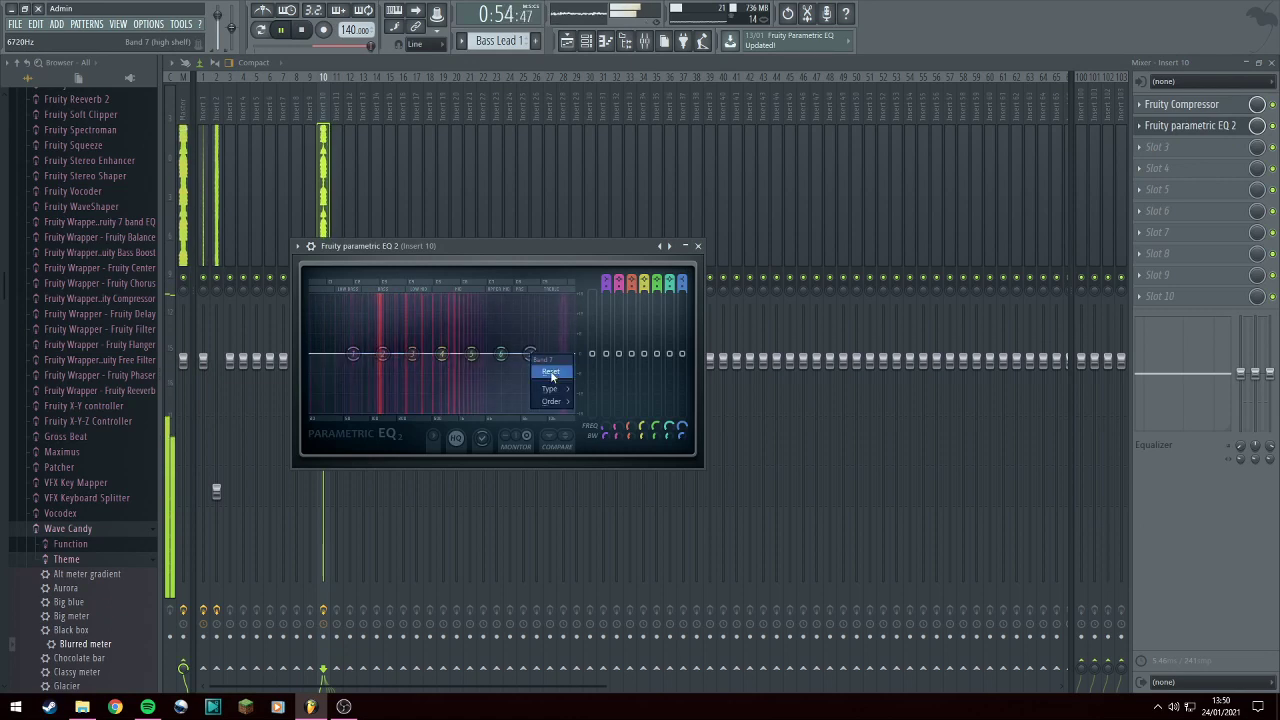
pyautogui.moveTo(553, 391)
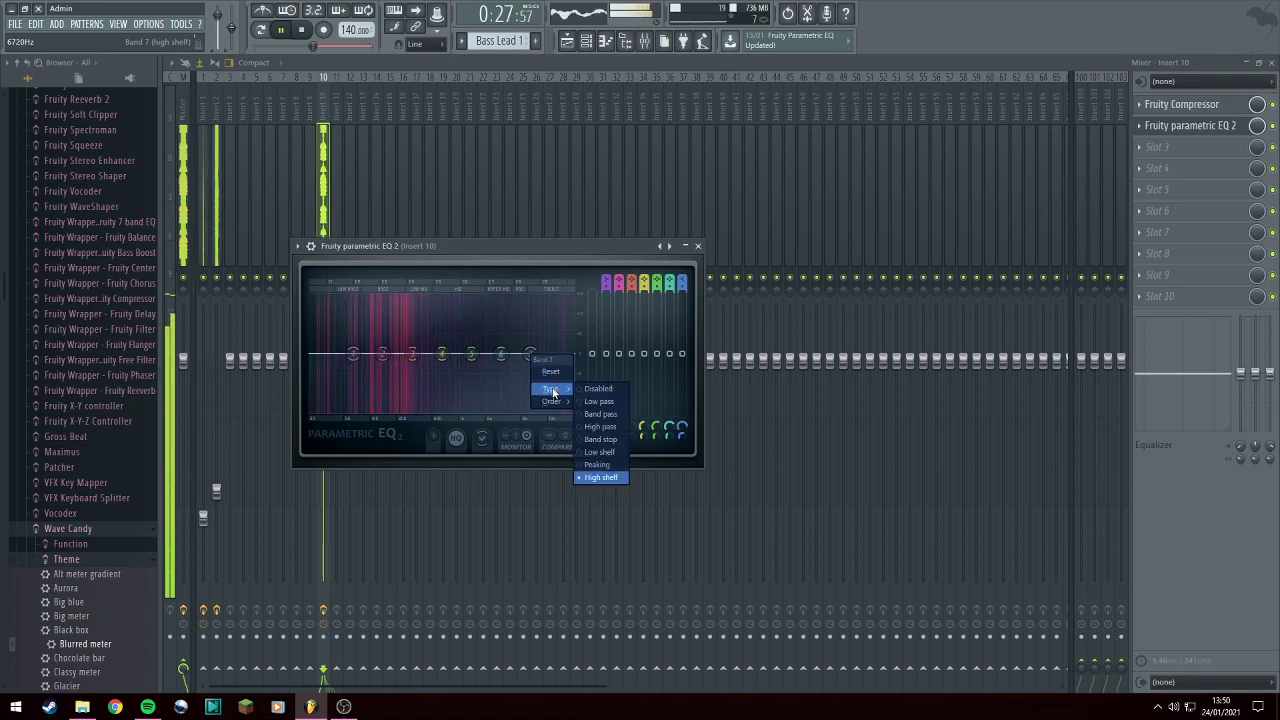
pyautogui.click(599, 428)
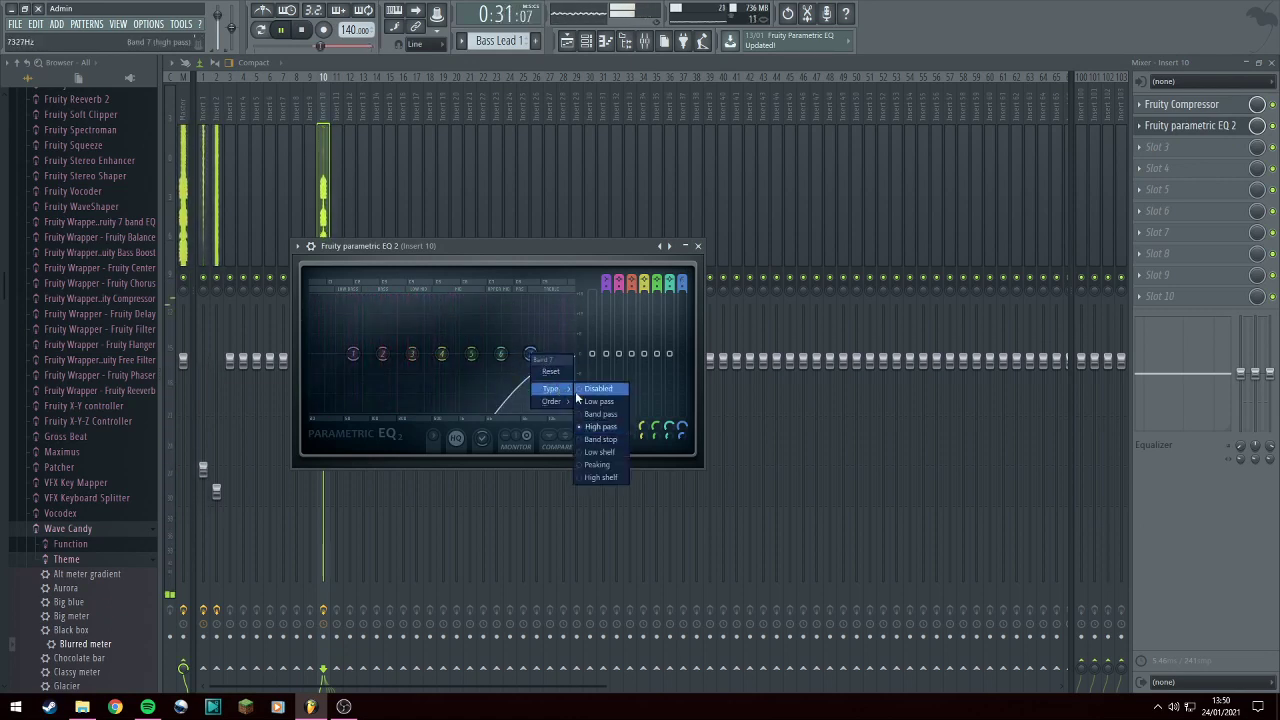
pyautogui.click(612, 414)
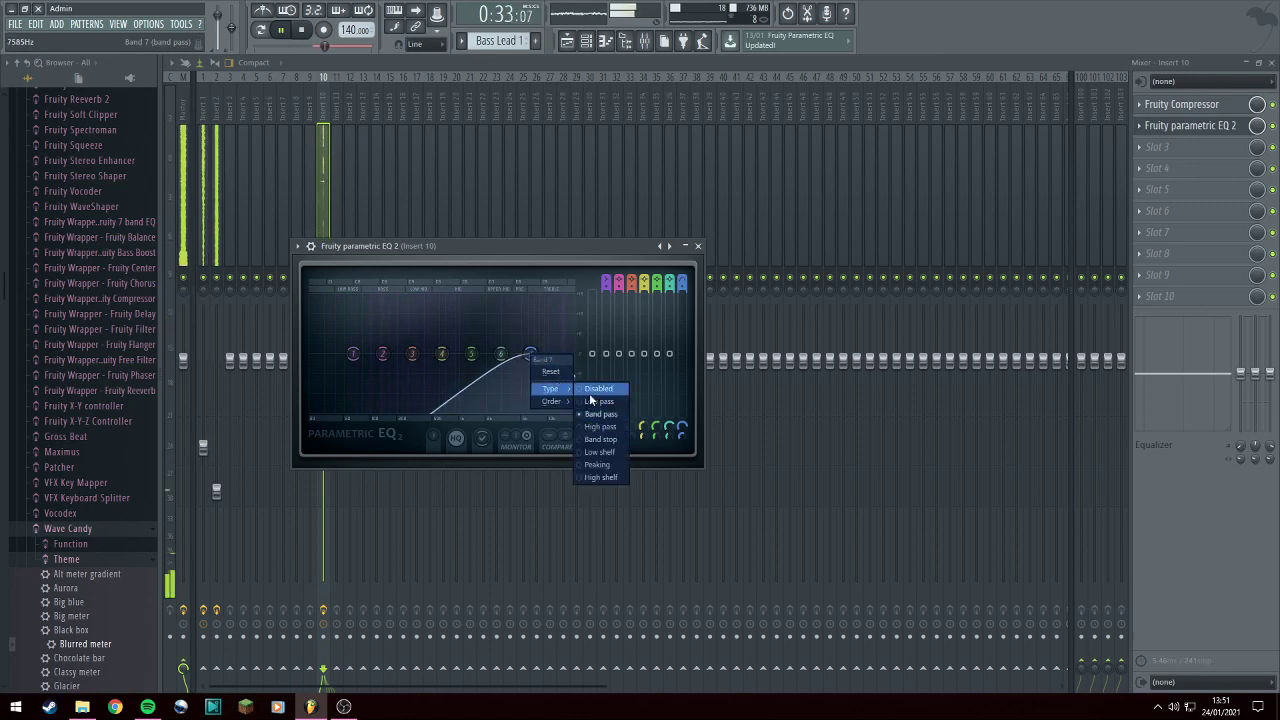
pyautogui.click(598, 401)
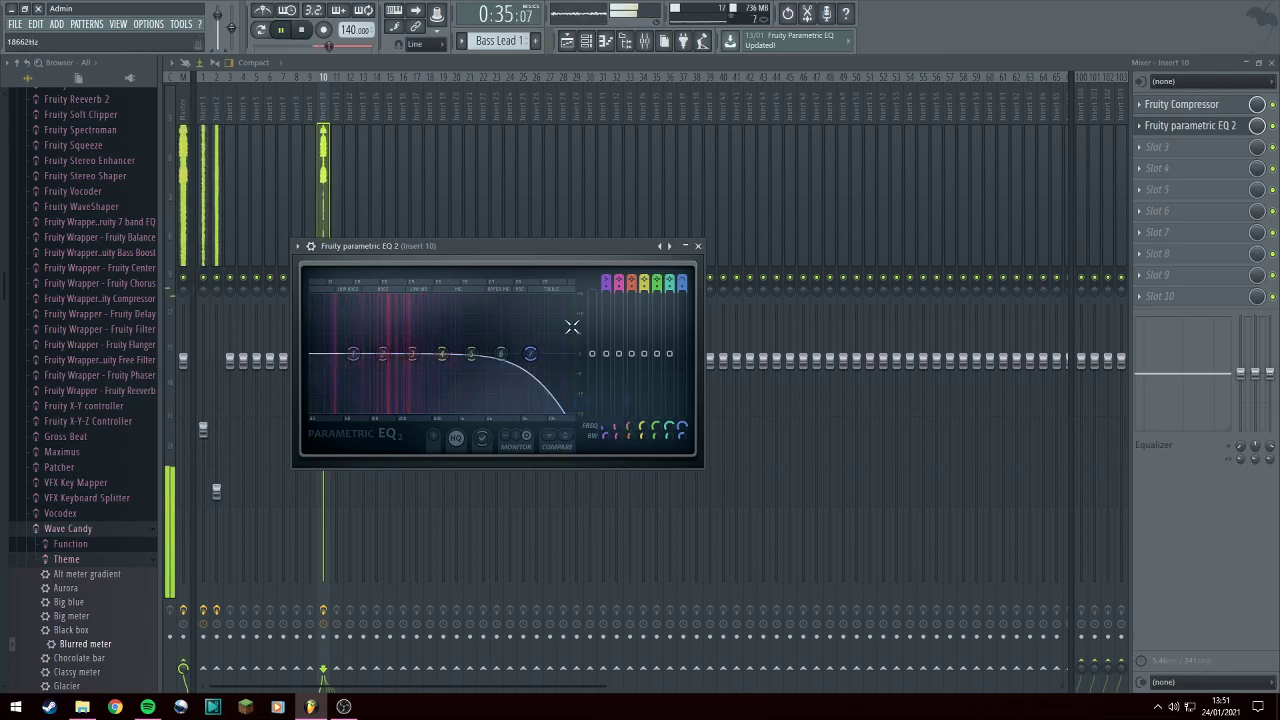
pyautogui.click(698, 246)
# Load Soundgoodizer in the third effect slot of Insert 10 with its default settings.
pyautogui.click(1188, 149)
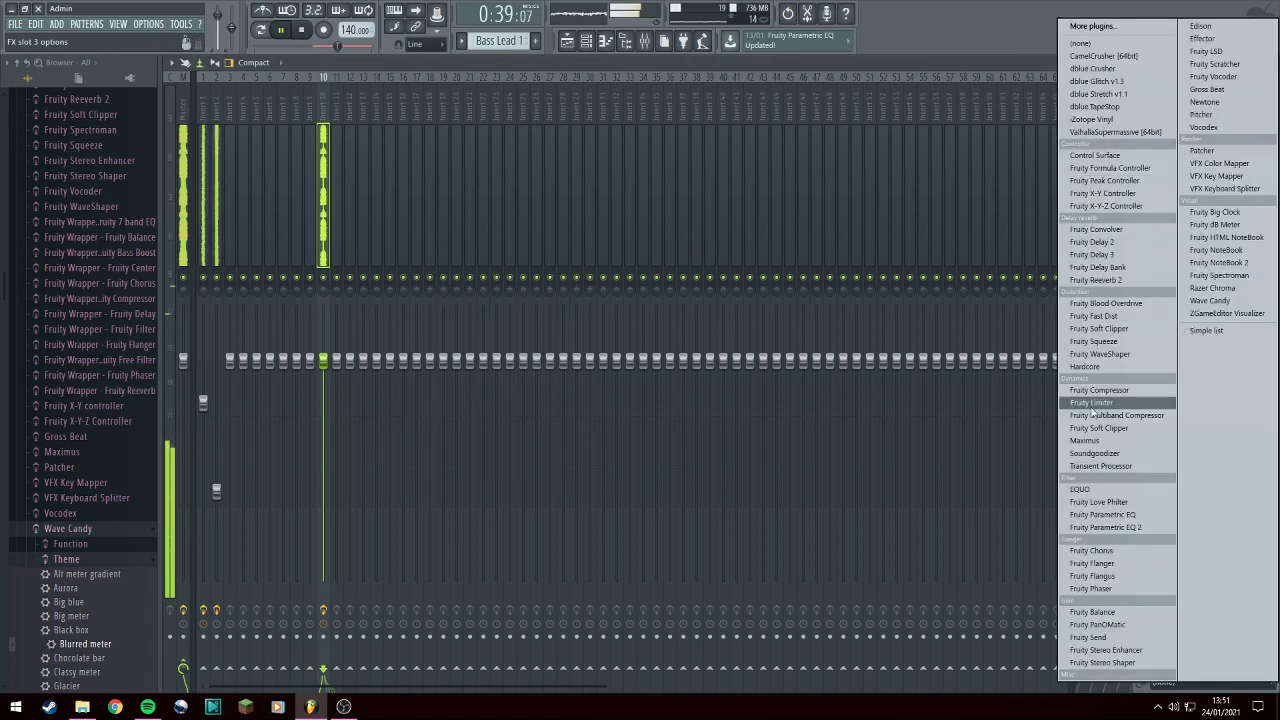
pyautogui.click(1095, 456)
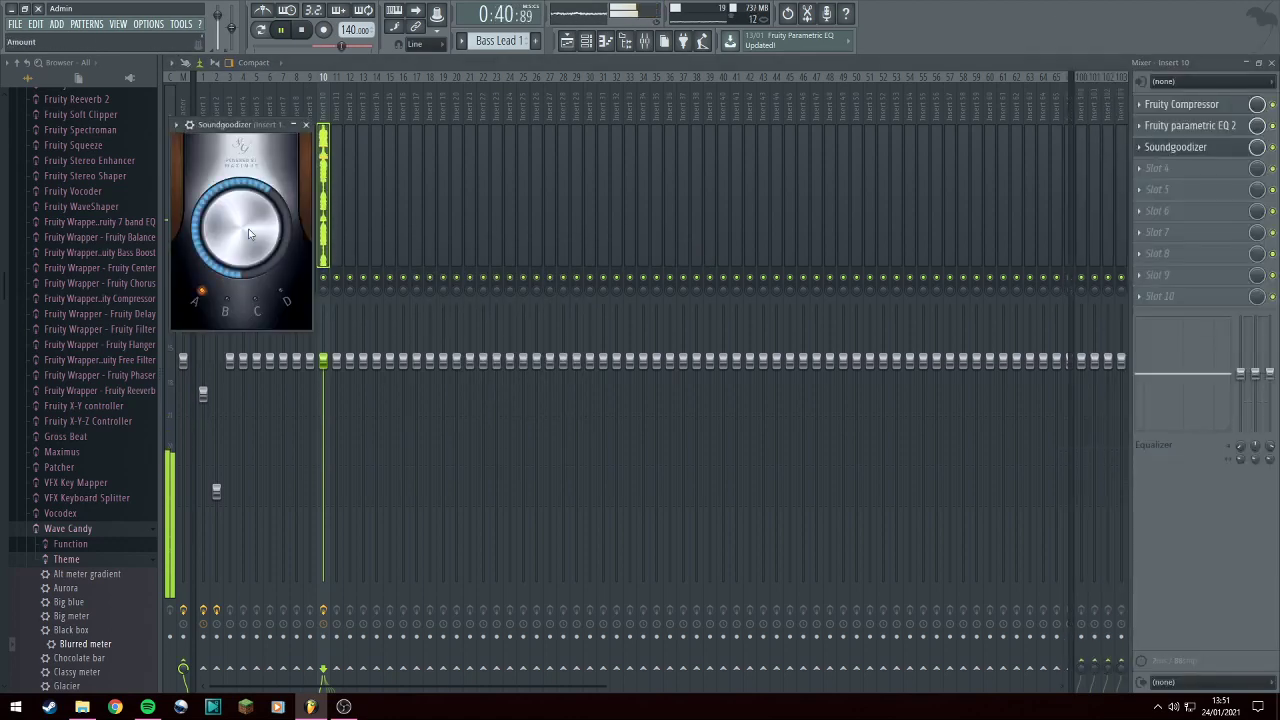
pyautogui.click(306, 125)
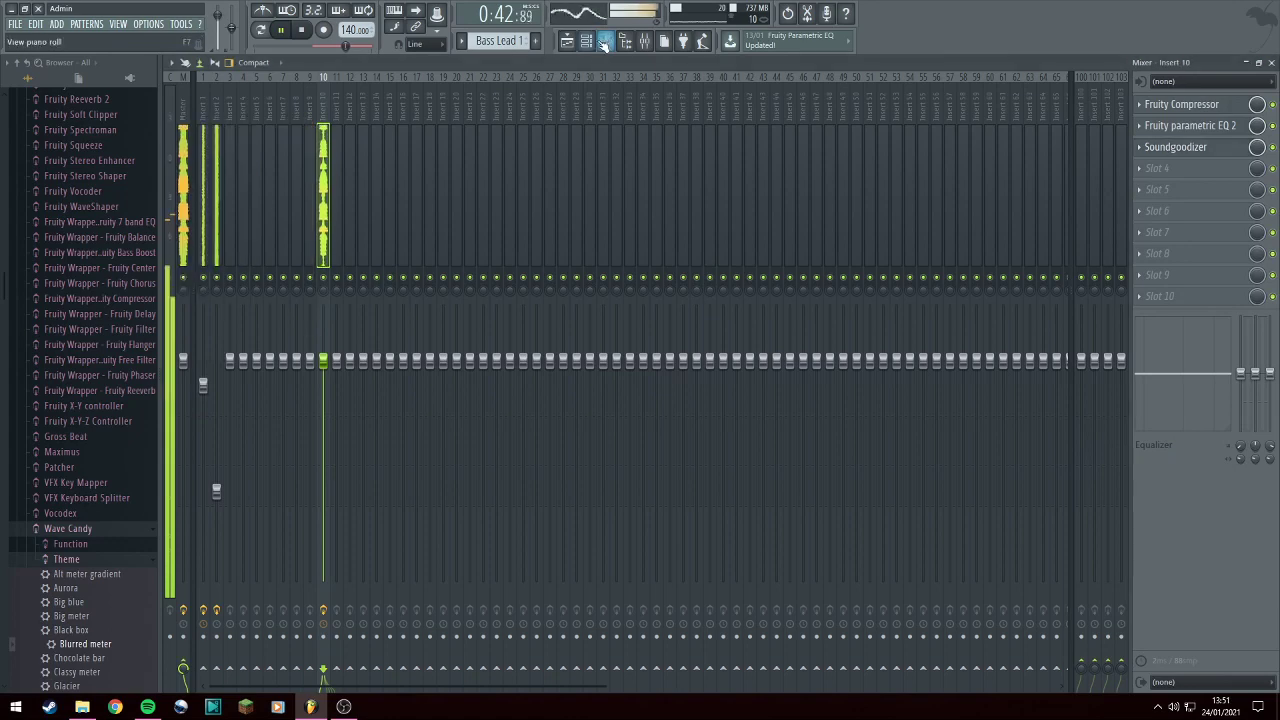
# Add Fruity Reeverb 2 with the Drum Room preset in the fourth effect slot of Insert 10 and reduce its mix level.
pyautogui.click(1198, 170)
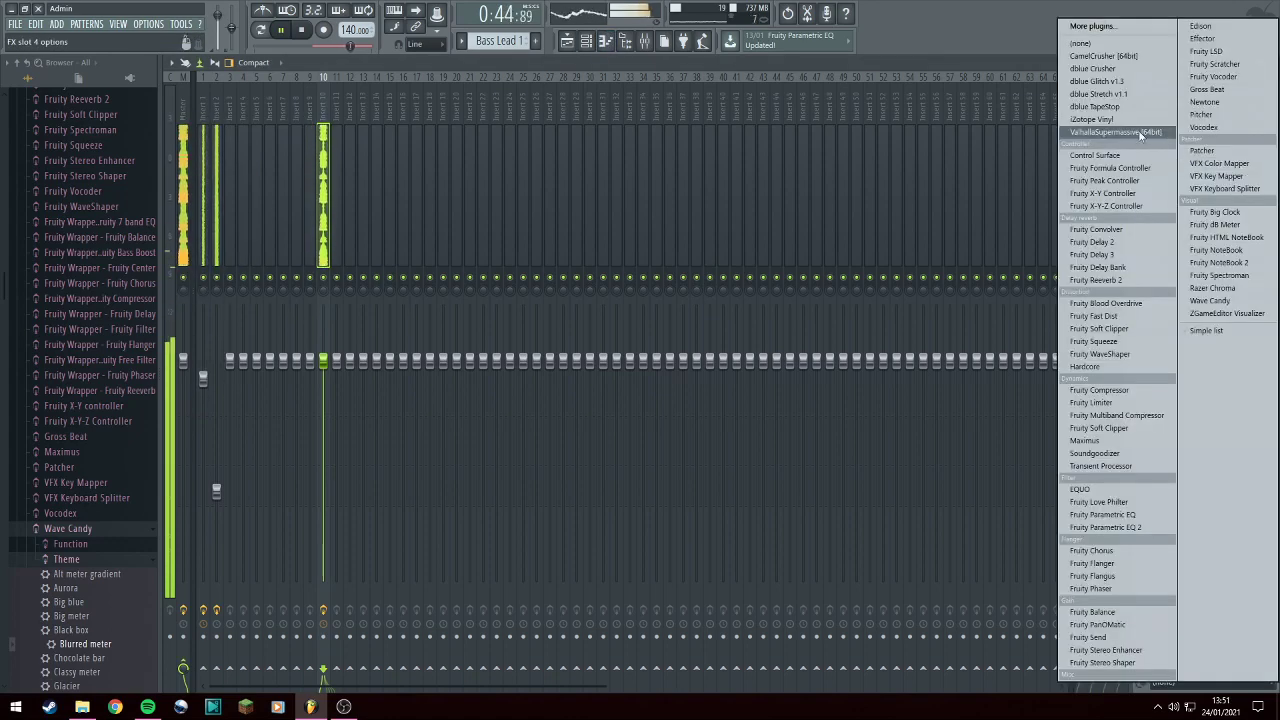
pyautogui.click(1103, 281)
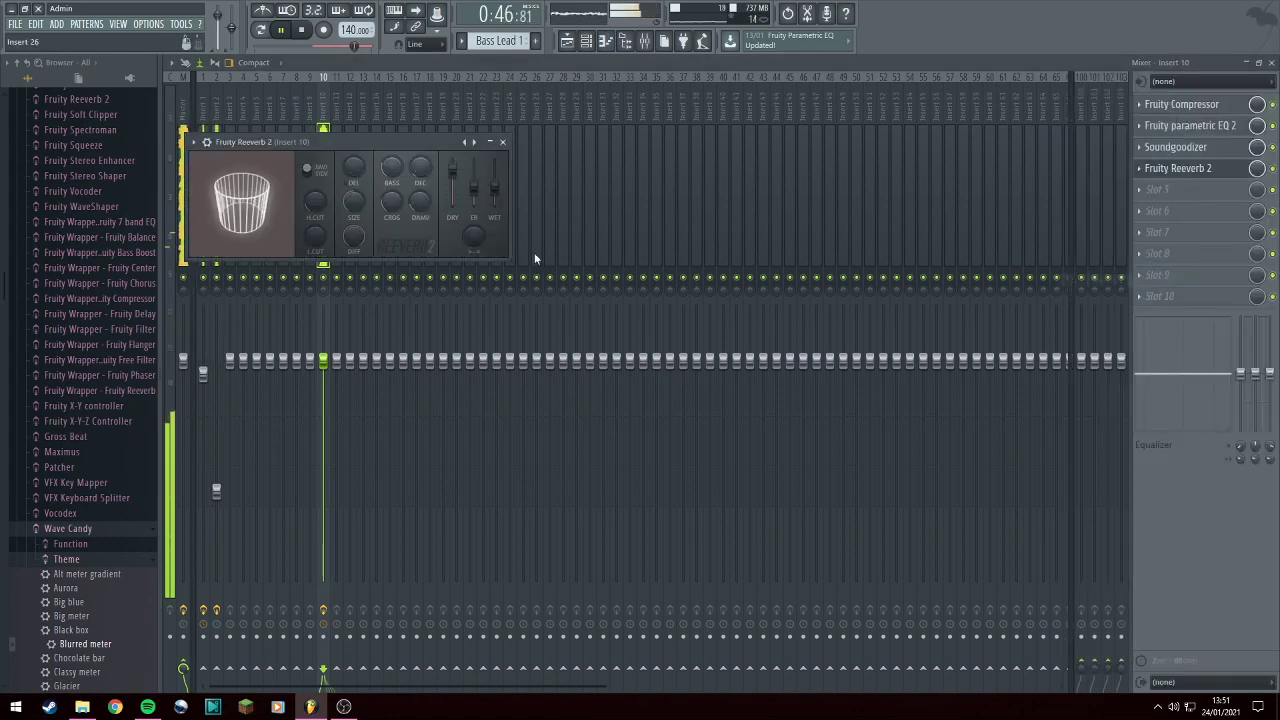
pyautogui.click(195, 142)
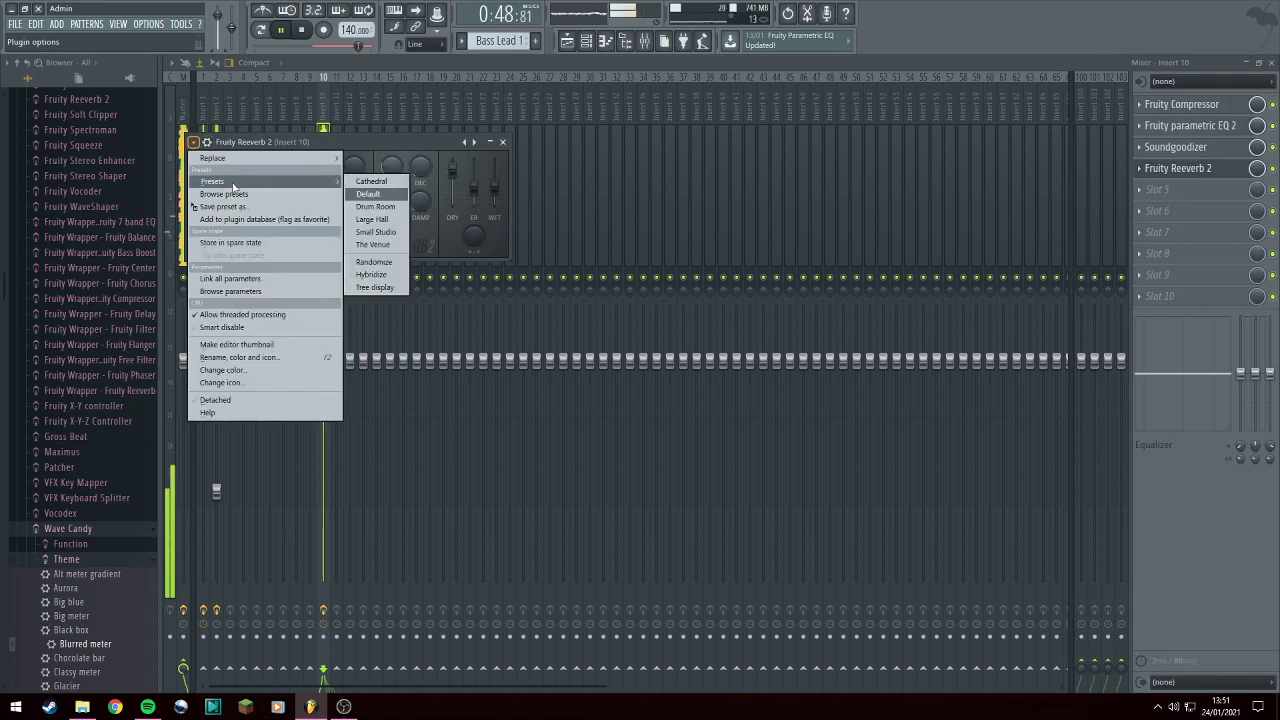
pyautogui.click(396, 233)
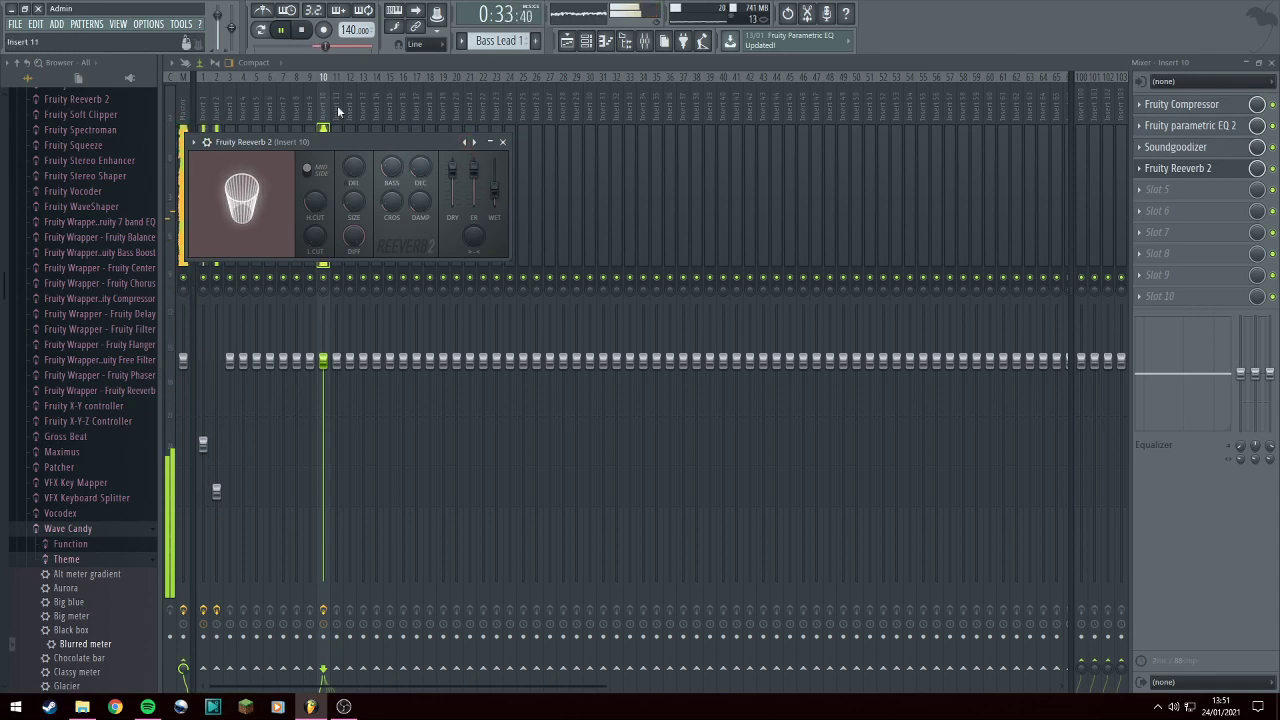
pyautogui.click(196, 144)
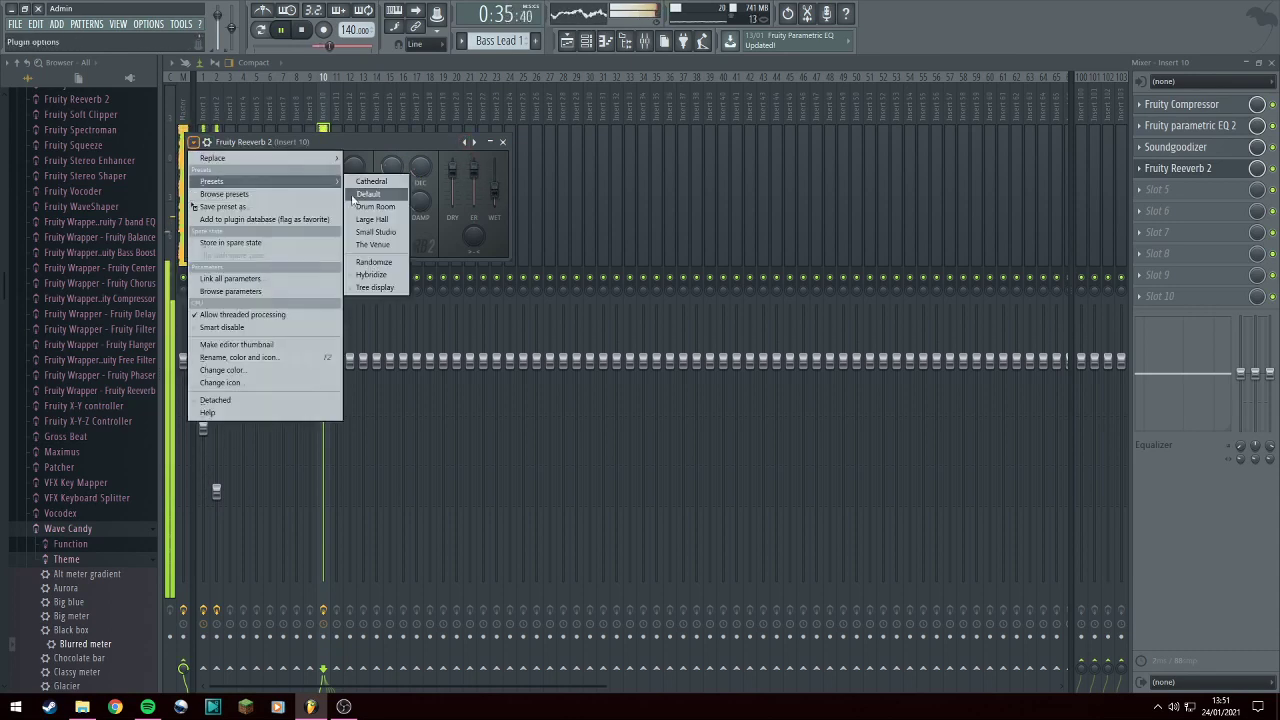
pyautogui.click(376, 206)
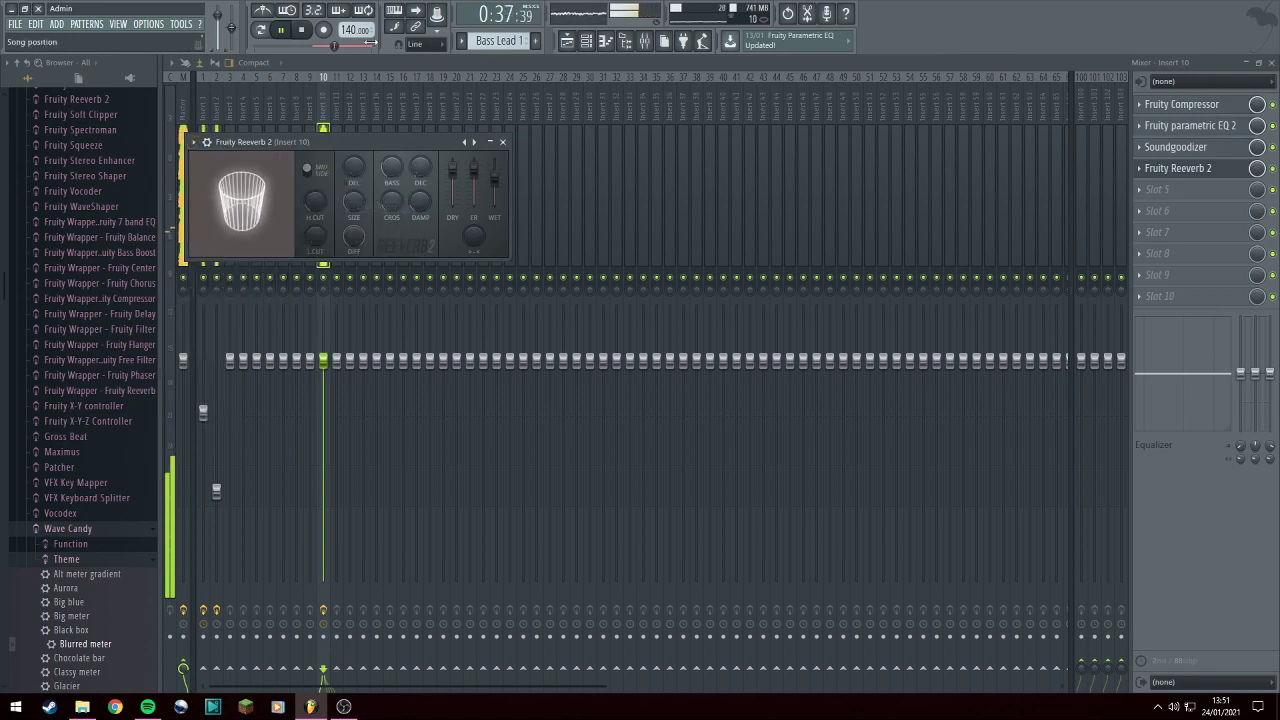
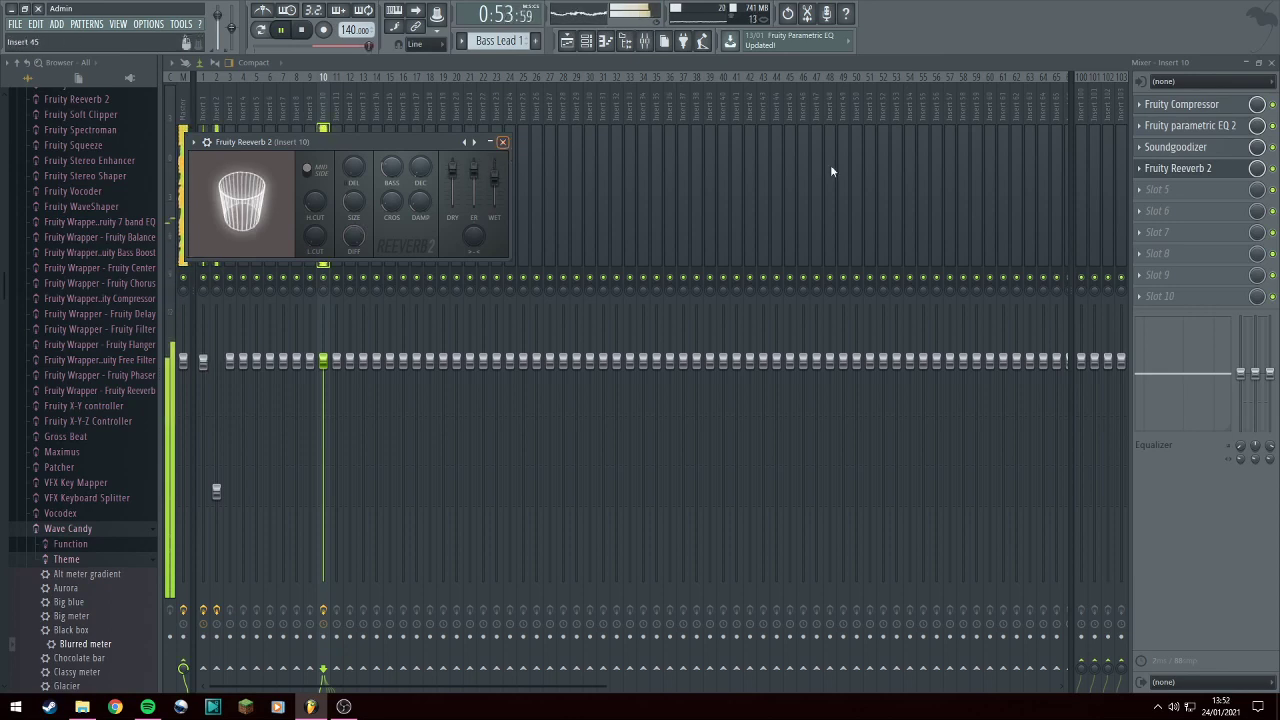
pyautogui.moveTo(1257, 169); pyautogui.dragTo(1257, 195)
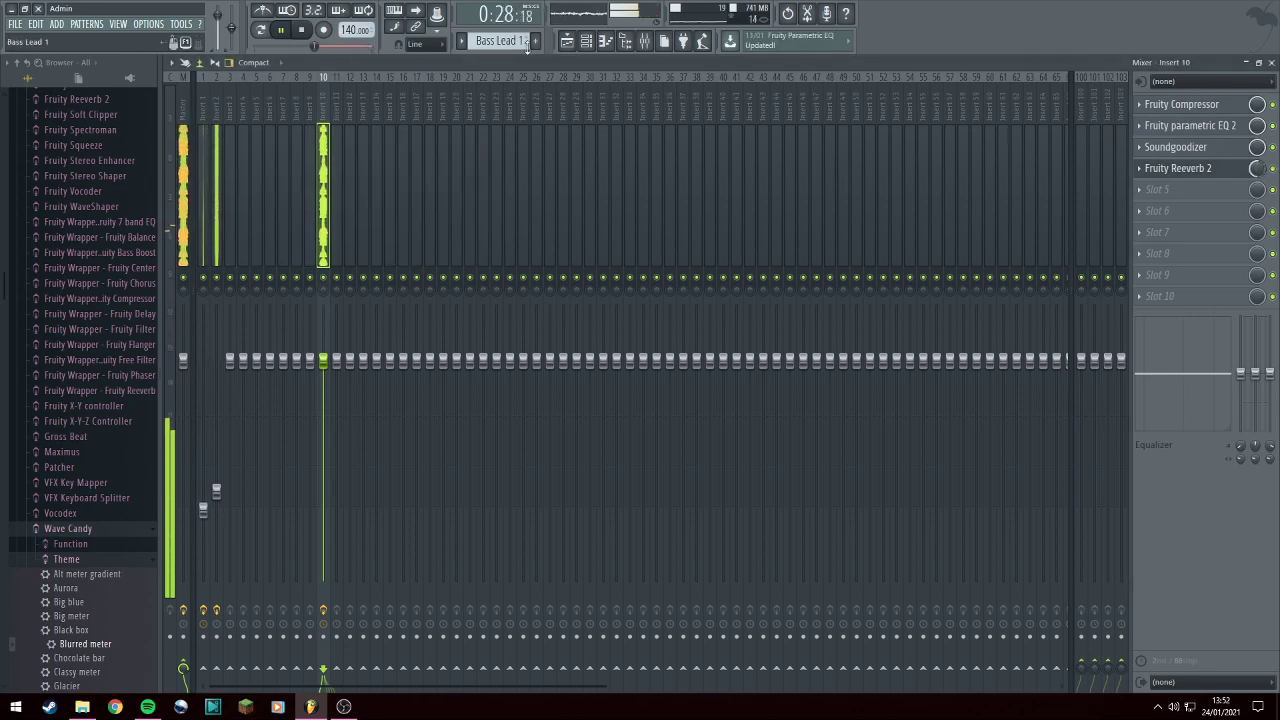
# Try changing the one-bar notes at bars 13 to 16 of Bass Lead 1 to B4, A4, D5 and A5.
pyautogui.click(594, 45)
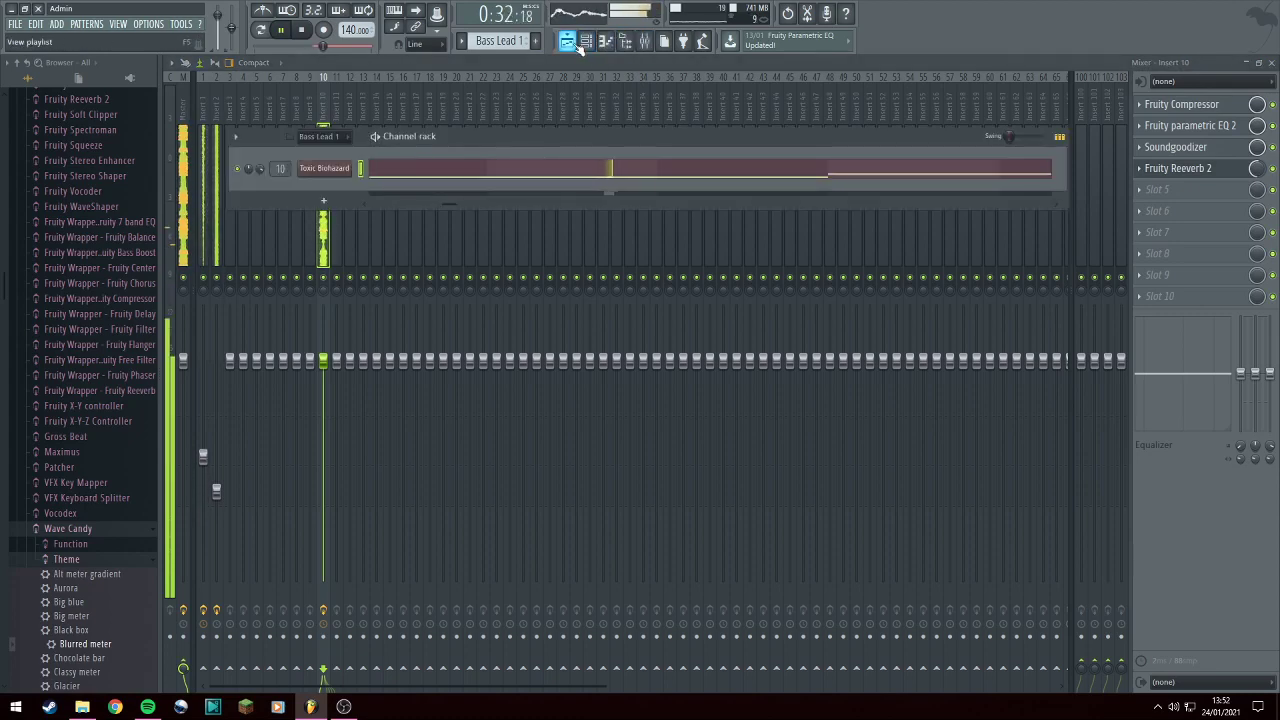
pyautogui.click(574, 43)
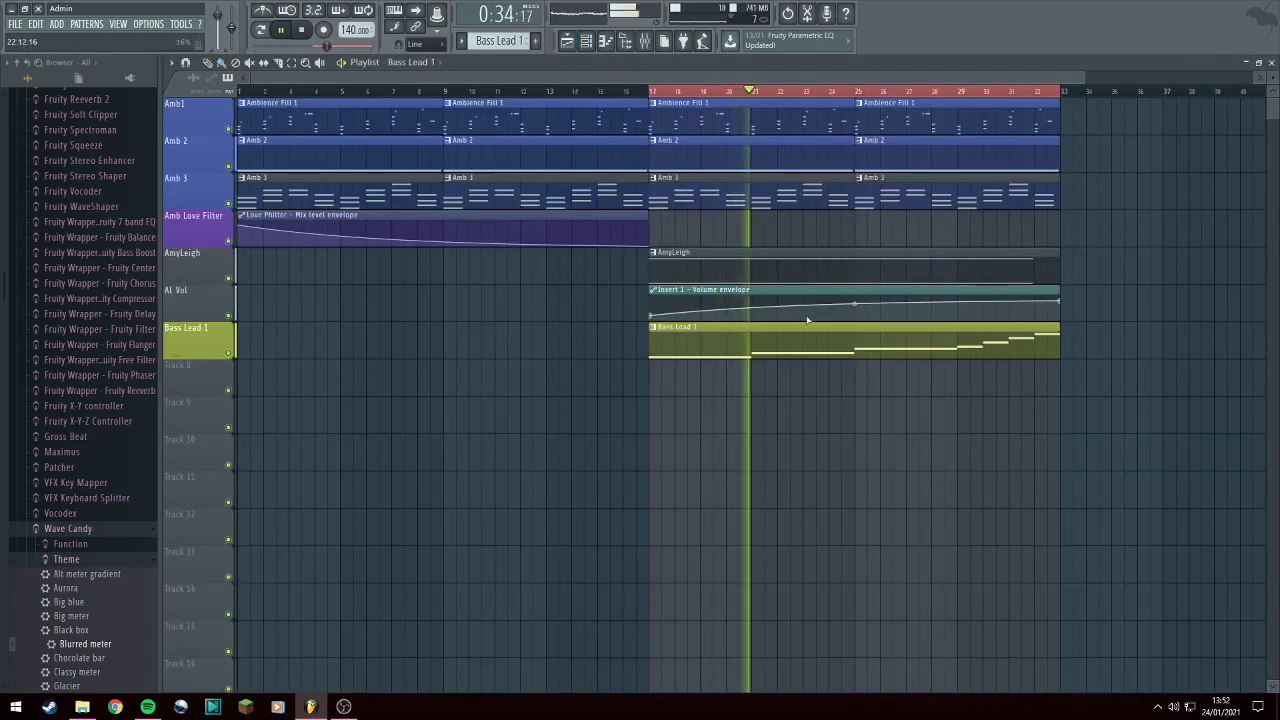
pyautogui.click(958, 91)
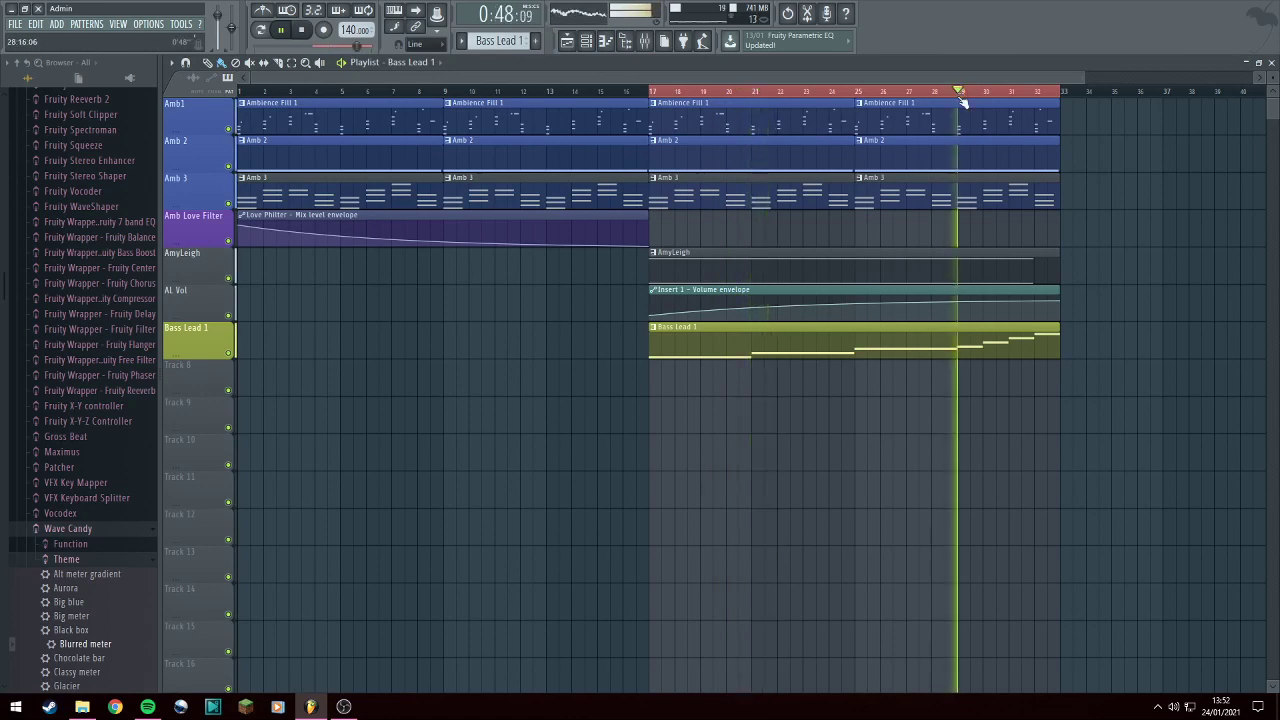
pyautogui.doubleClick(990, 333)
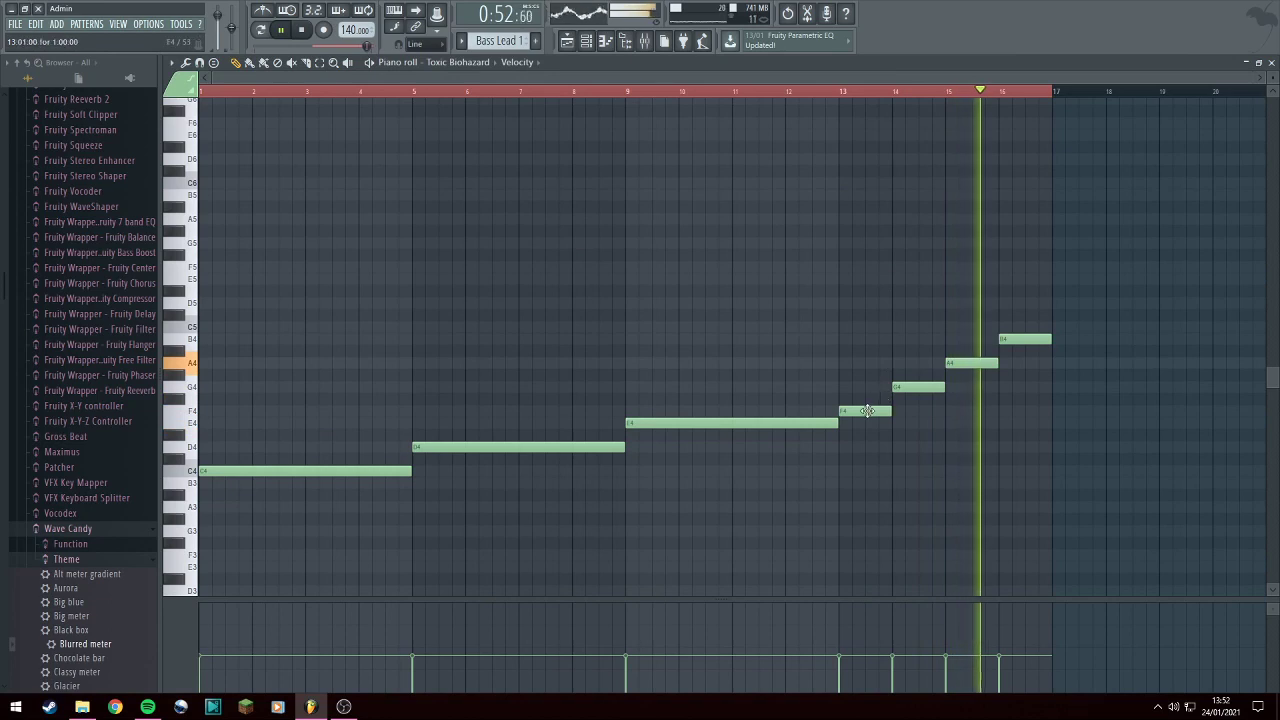
pyautogui.moveTo(866, 405); pyautogui.dragTo(925, 366)
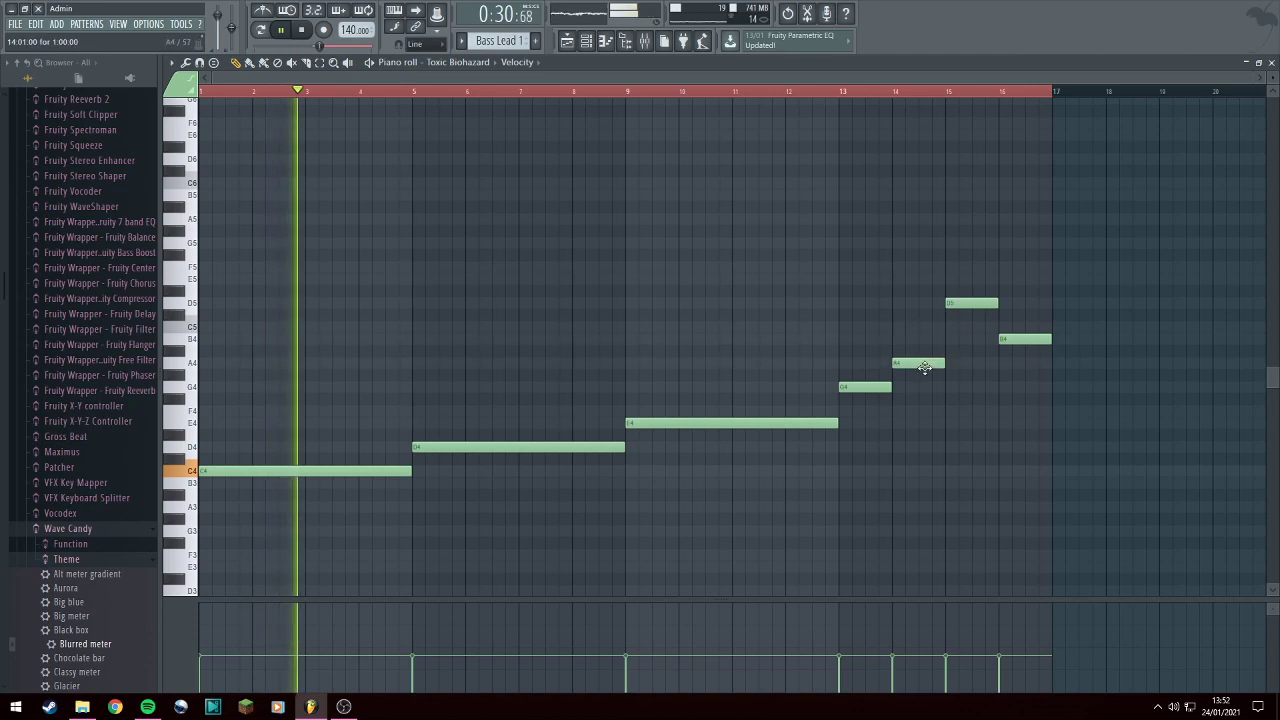
pyautogui.moveTo(1040, 240); pyautogui.dragTo(1000, 218)
pyautogui.rightClick(1027, 339)
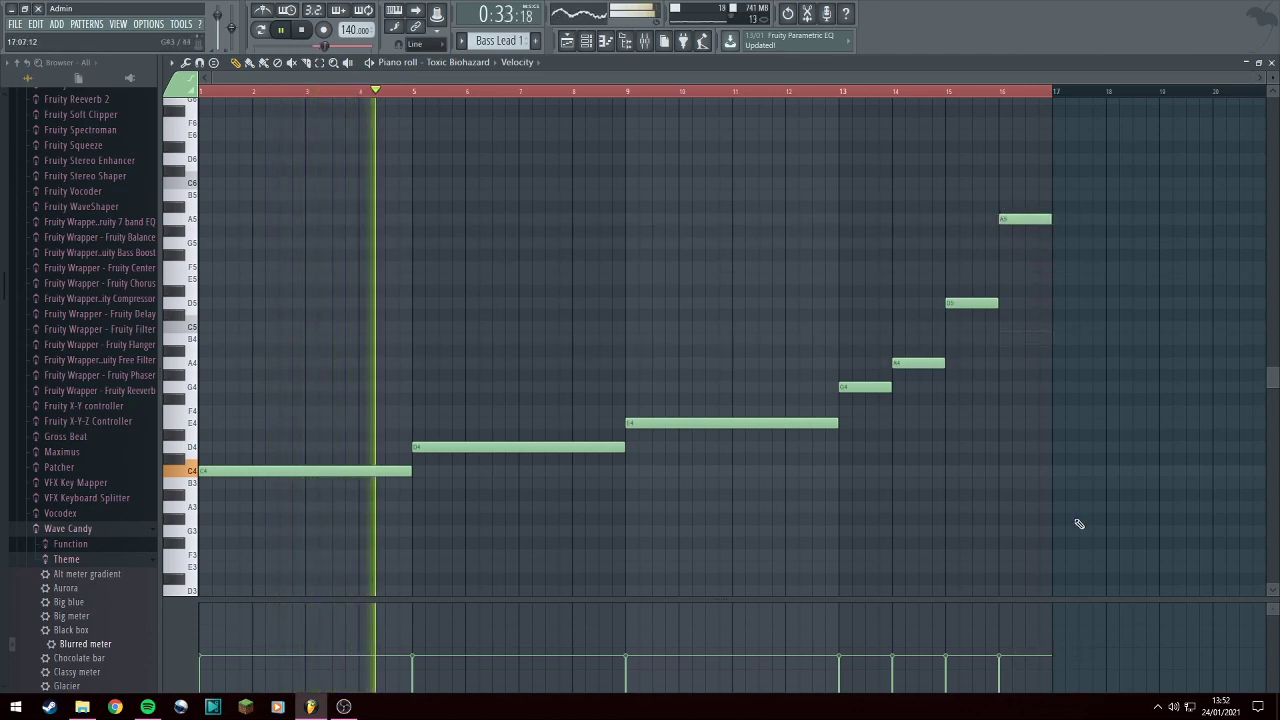
pyautogui.click(840, 92)
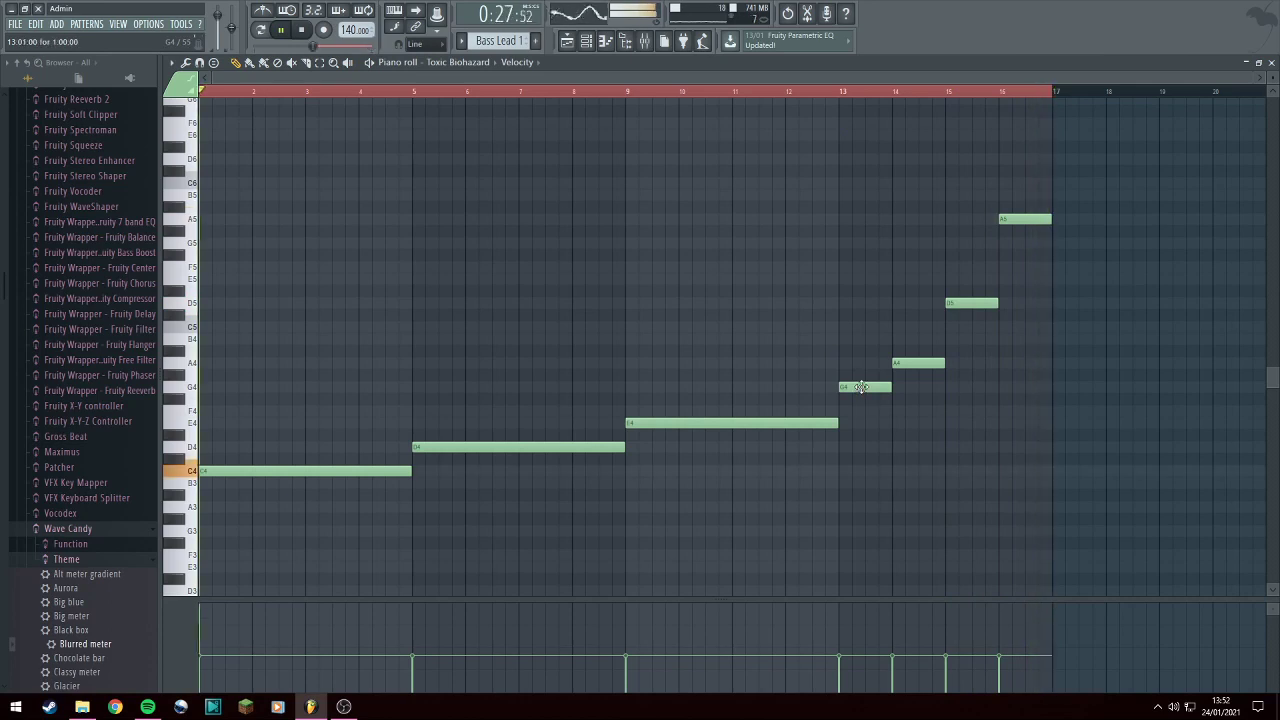
pyautogui.moveTo(858, 387); pyautogui.dragTo(858, 338)
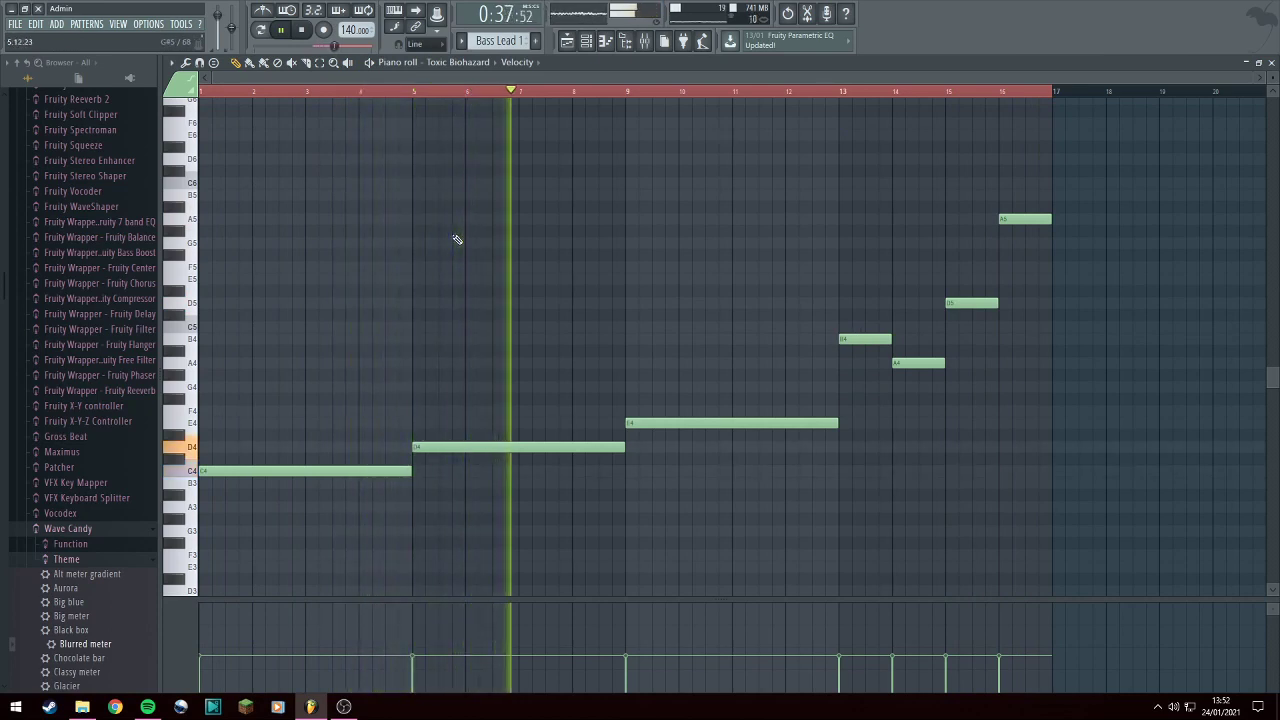
# Replace the four one-bar notes at the end of Bass Lead 1 with a single four-bar F4 note at bar 13.
pyautogui.click(848, 410)
pyautogui.rightClick(863, 342)
pyautogui.rightClick(918, 362)
pyautogui.rightClick(971, 302)
pyautogui.rightClick(1025, 218)
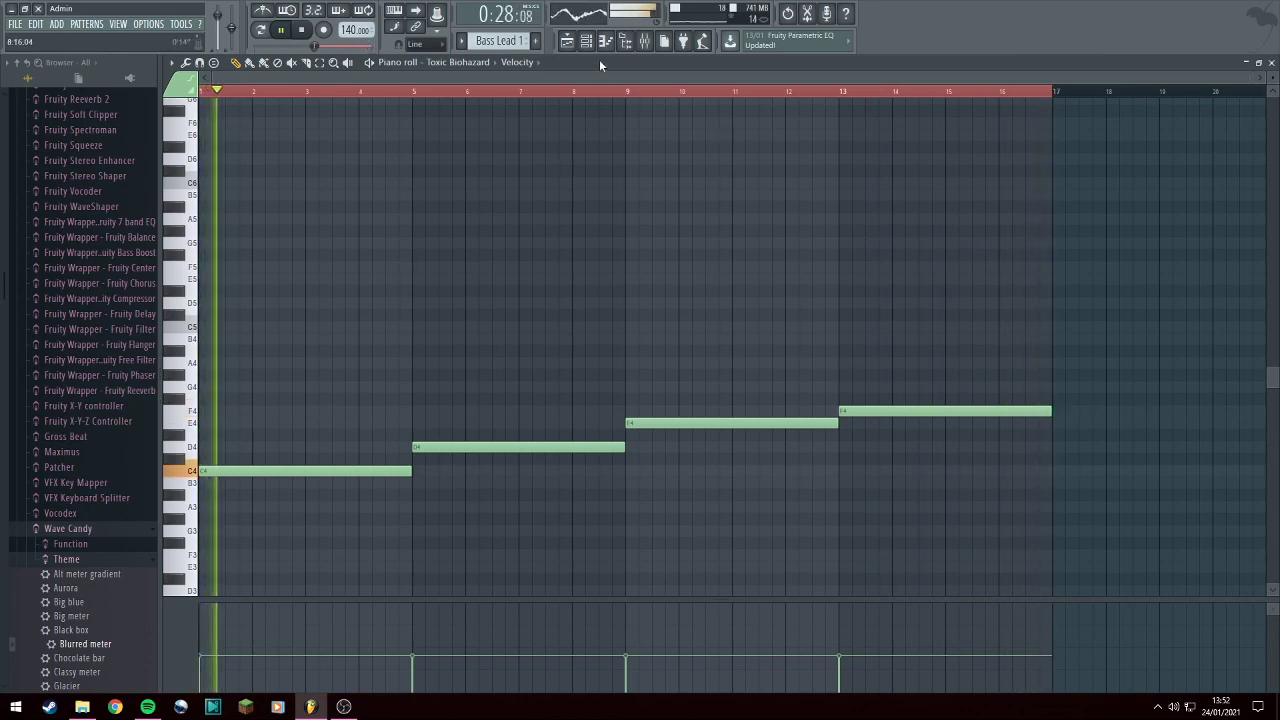
# Move the AmyLeigh pattern up above Bass Lead 1 in the pattern list.
pyautogui.click(571, 41)
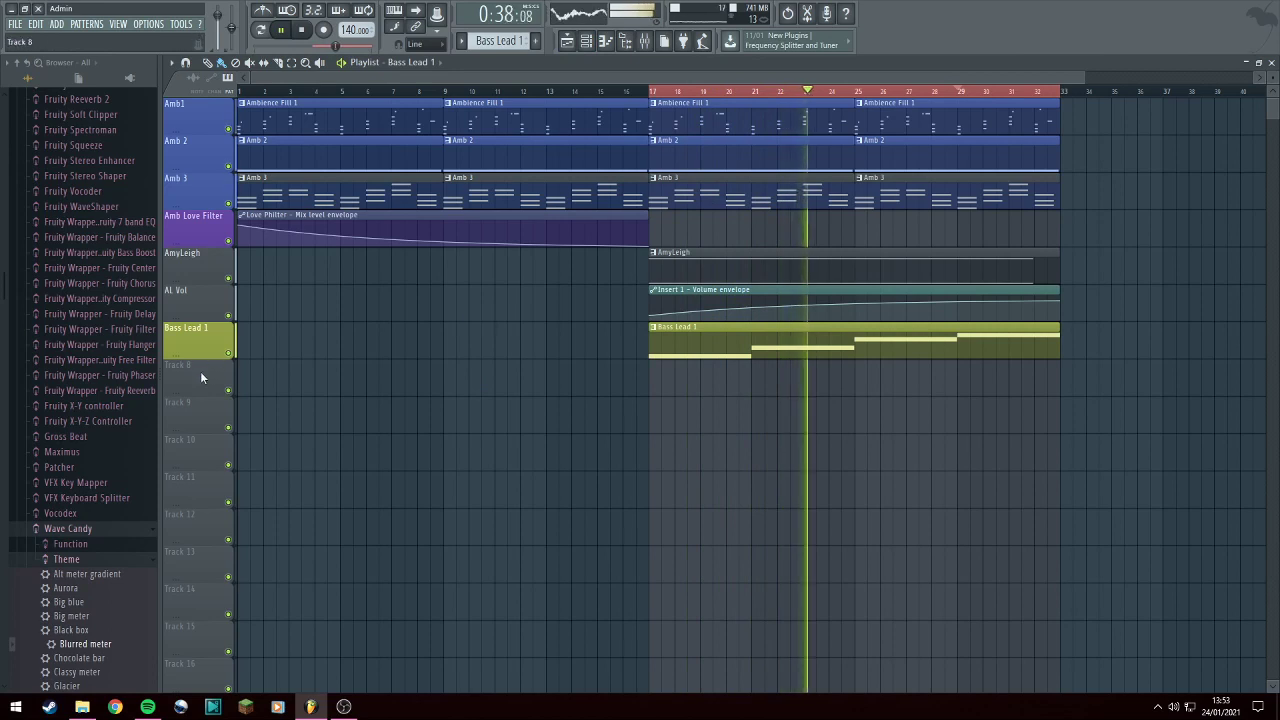
pyautogui.click(504, 39)
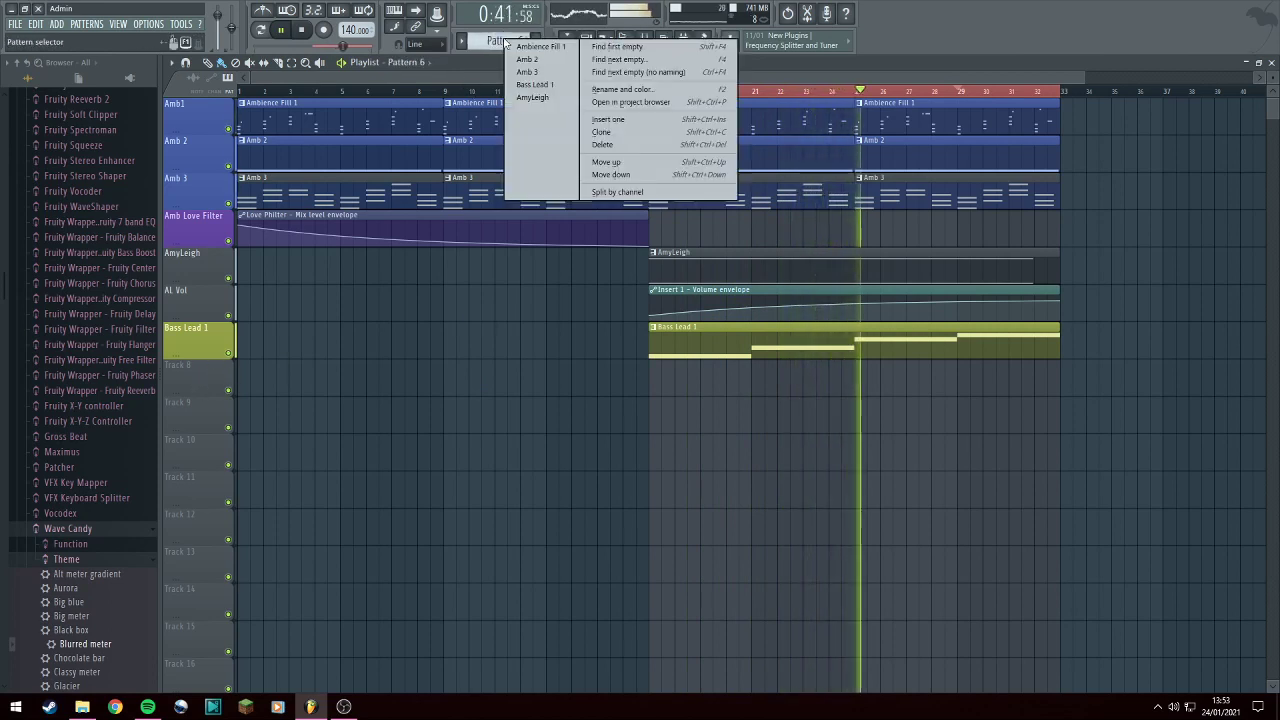
pyautogui.click(540, 97)
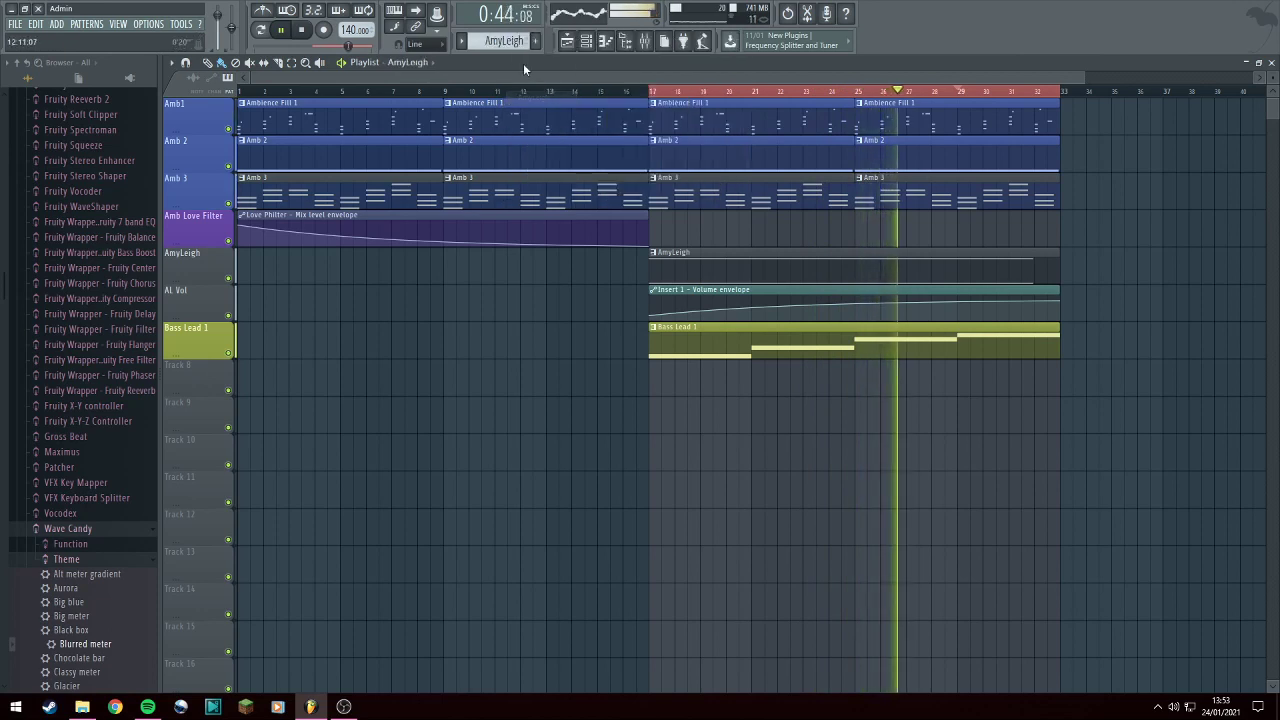
pyautogui.rightClick(507, 42)
pyautogui.click(620, 166)
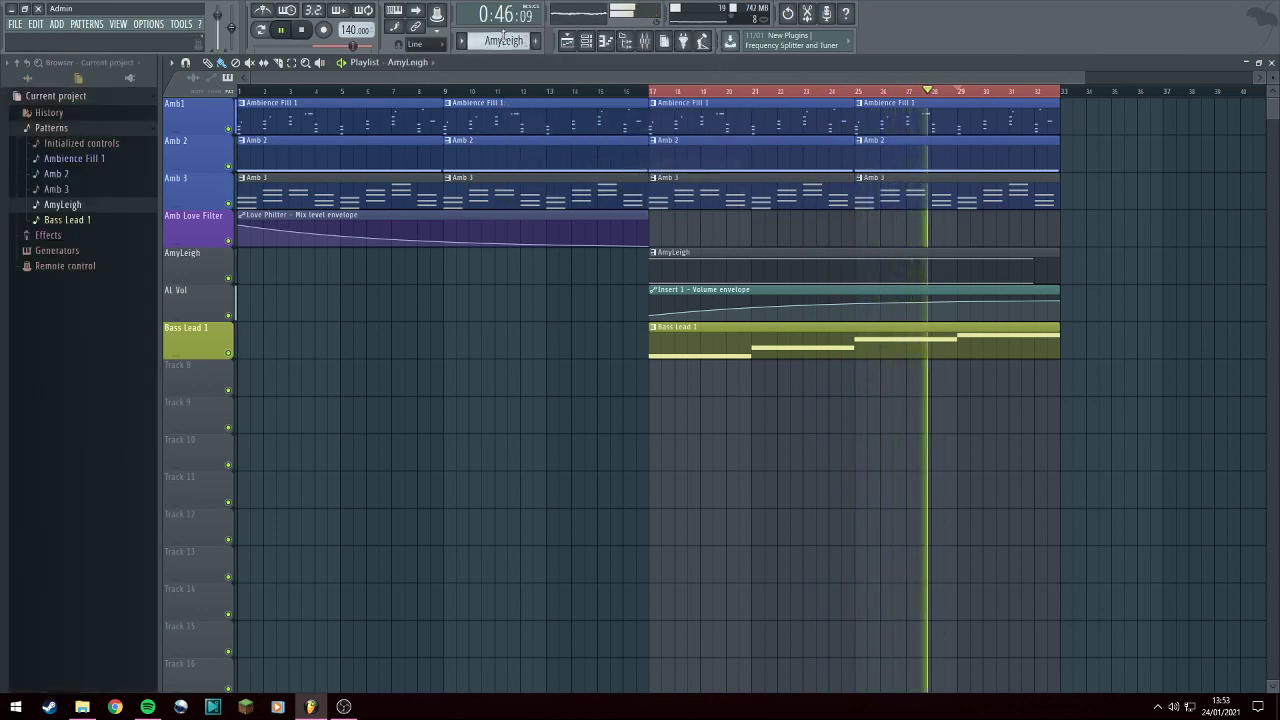
pyautogui.rightClick(504, 40)
pyautogui.click(537, 97)
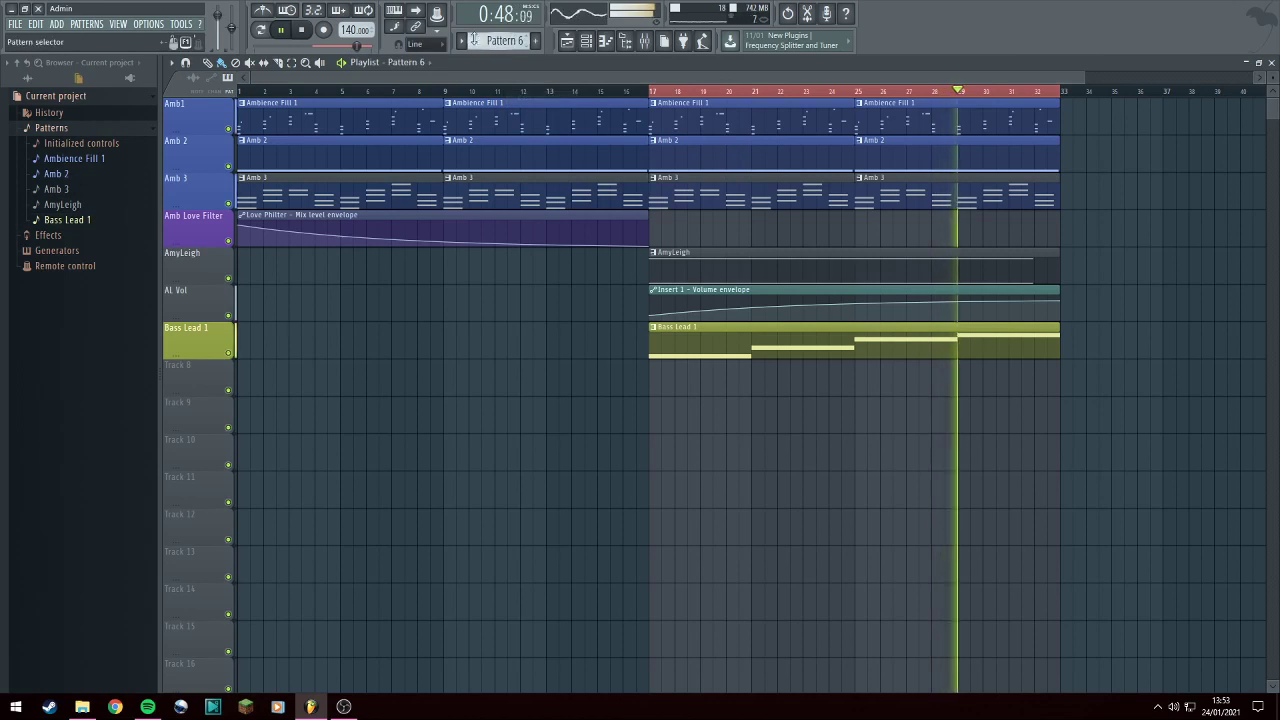
# Lower the four-bar note at bar 13 of Bass Lead 1 to E4.
pyautogui.doubleClick(737, 338)
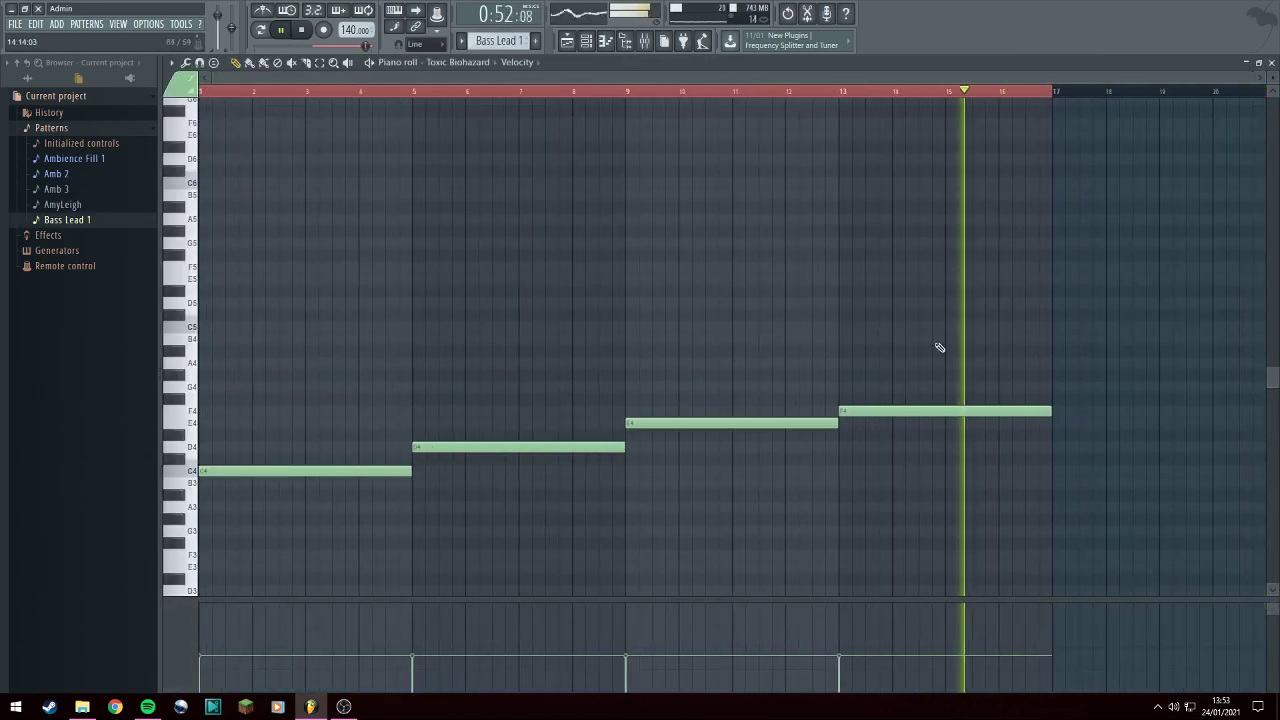
pyautogui.moveTo(884, 408); pyautogui.dragTo(884, 423)
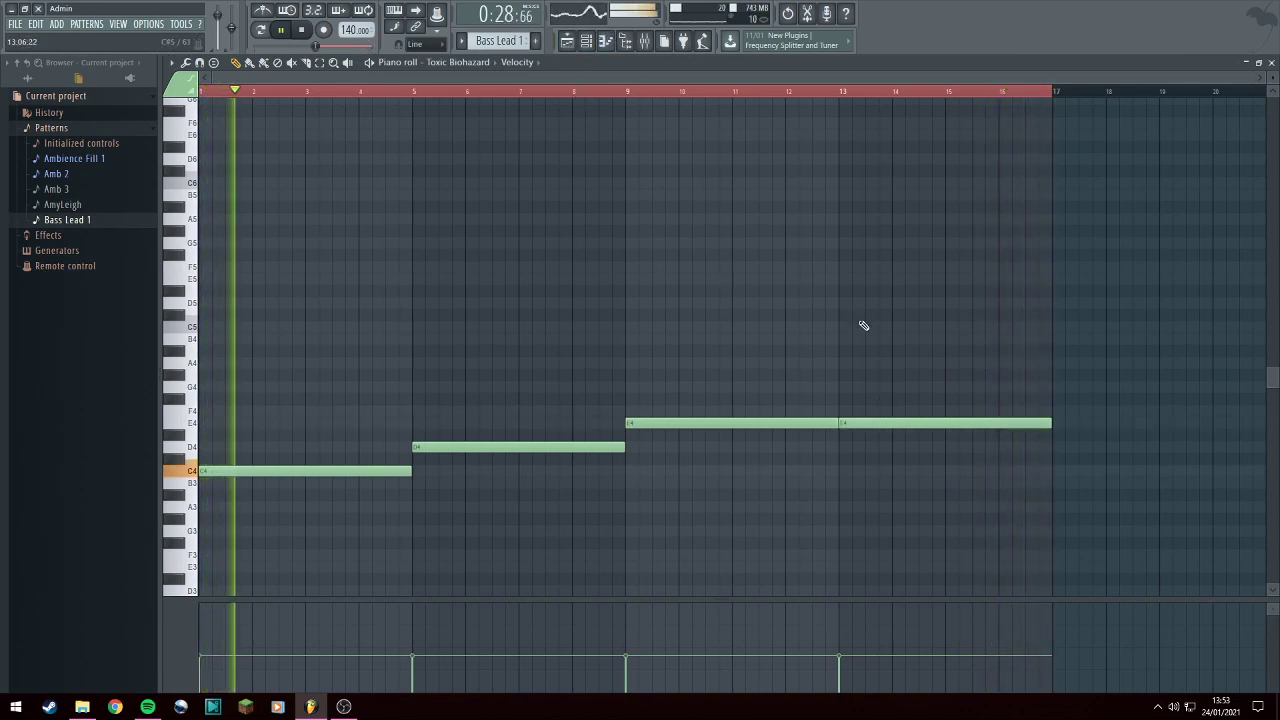
# Shorten the AmyLeigh C6 and C9 notes to eight bars and duplicate both to continue from bar 9.
pyautogui.click(752, 92)
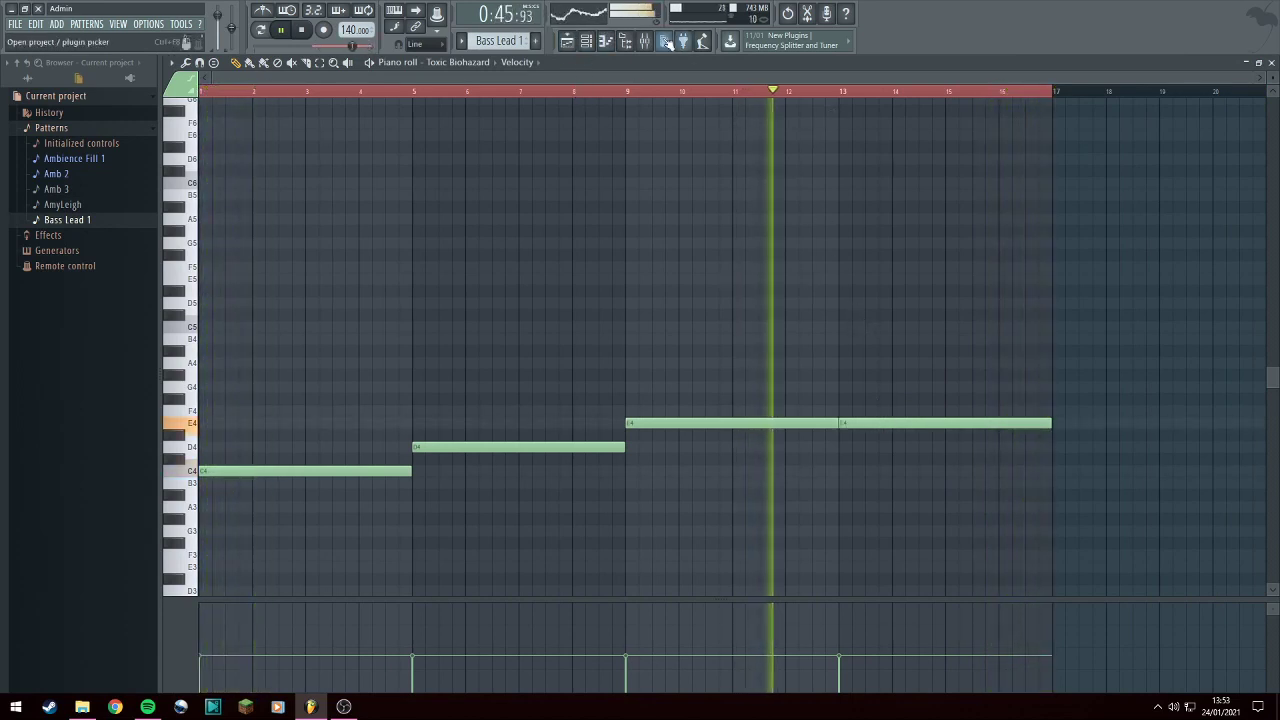
pyautogui.click(578, 43)
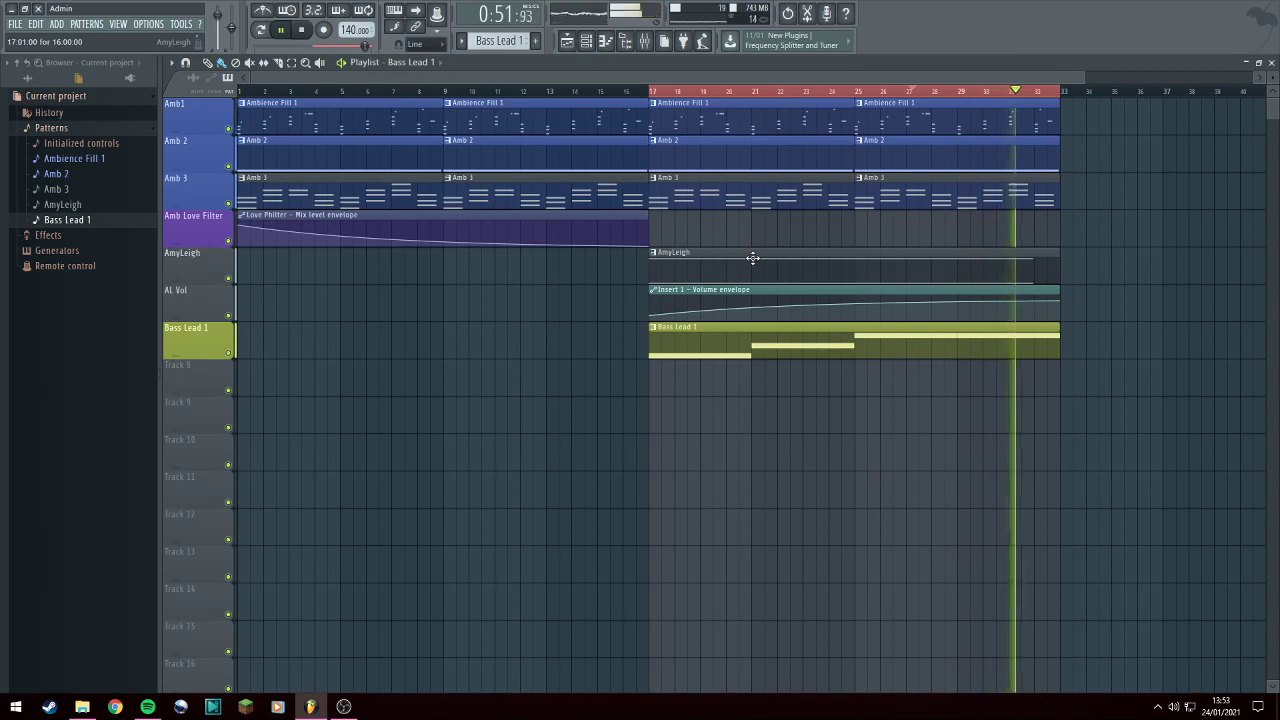
pyautogui.doubleClick(752, 258)
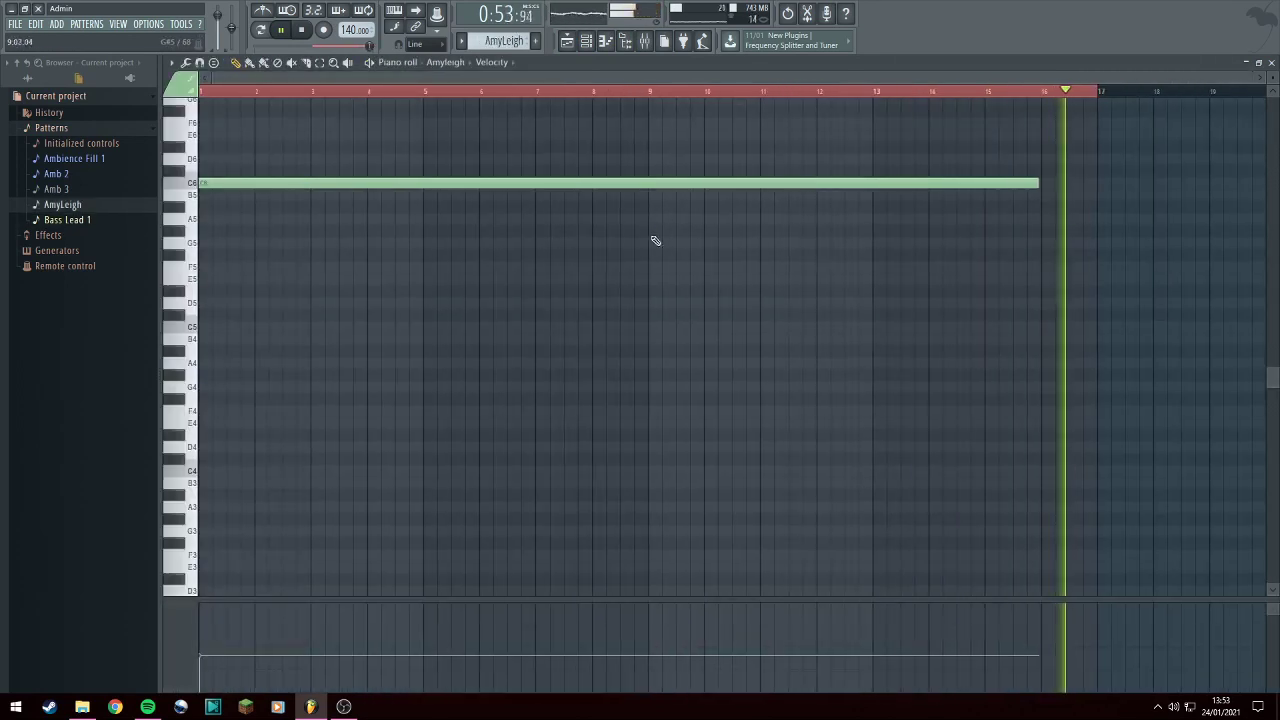
pyautogui.scroll(10, 640, 240)
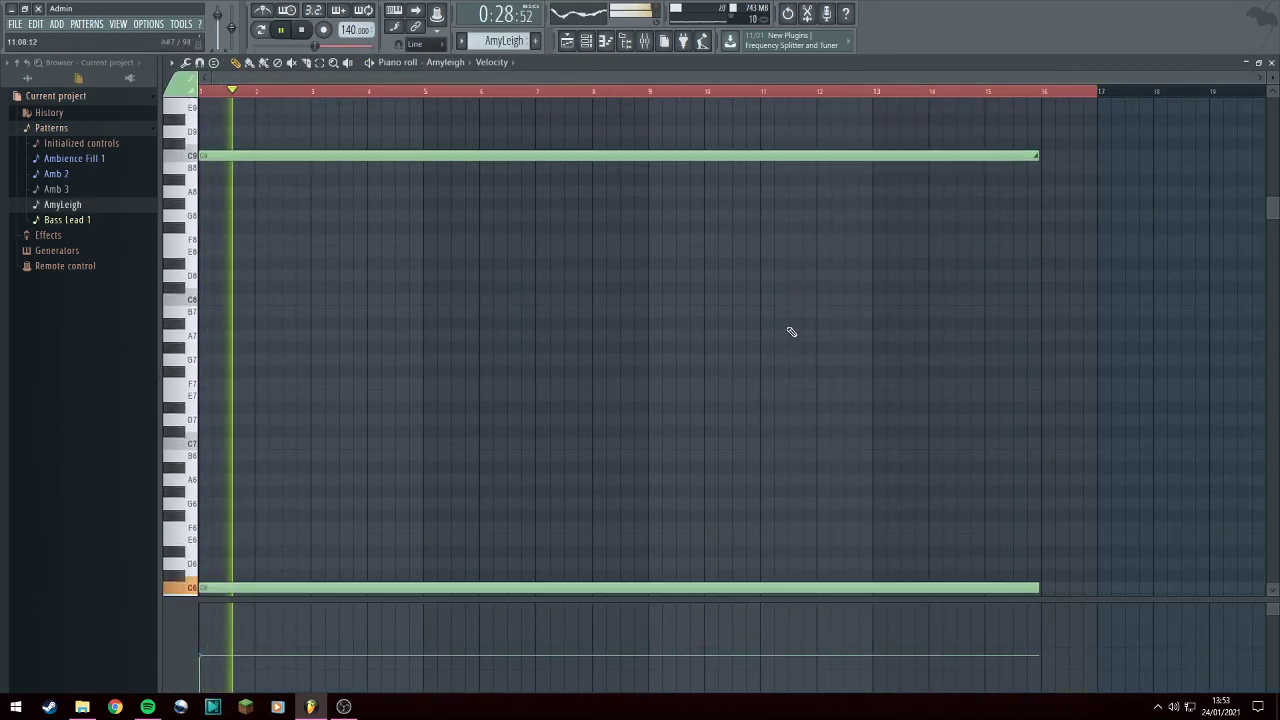
pyautogui.hotkey('ctrl', 'a')
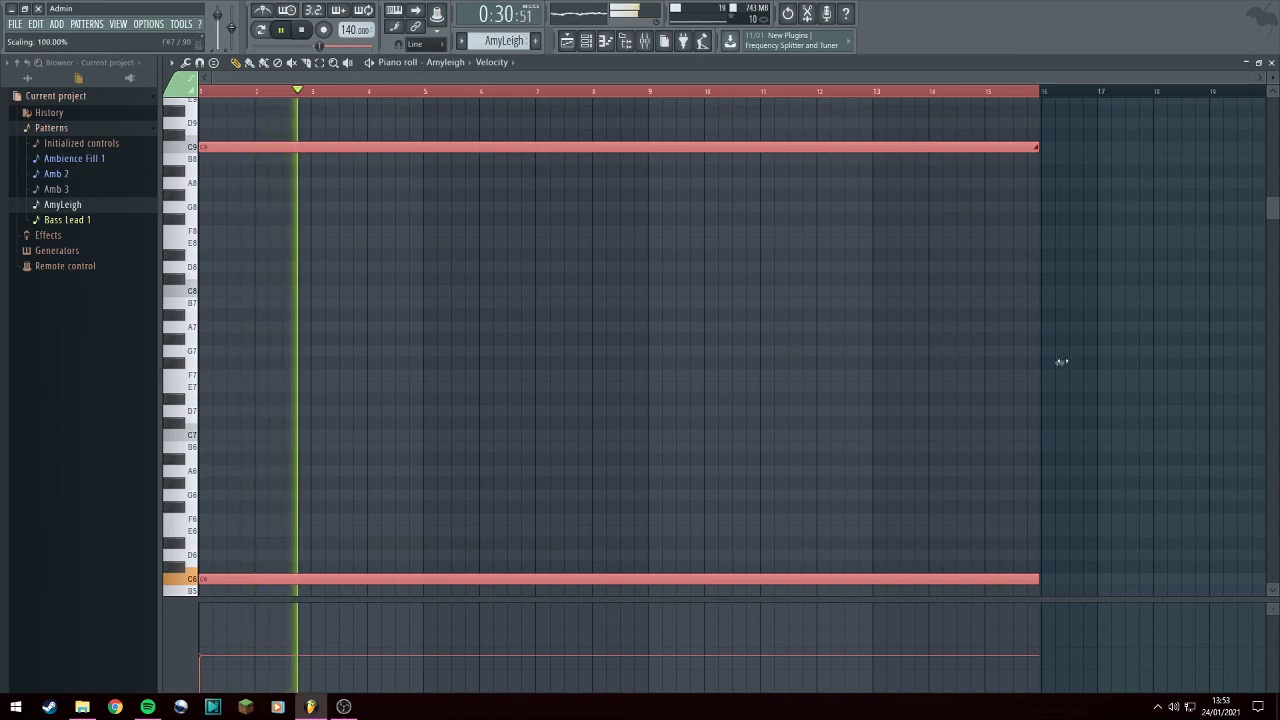
pyautogui.moveTo(1061, 362); pyautogui.dragTo(625, 352)
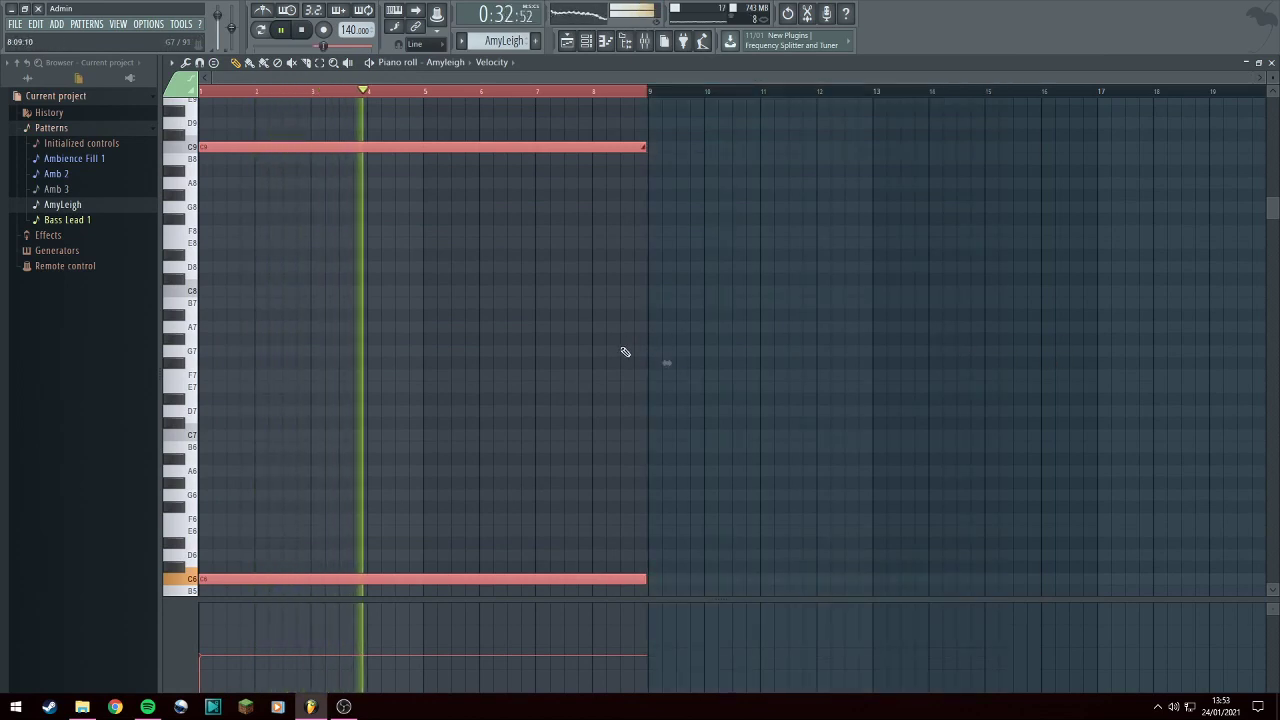
pyautogui.moveTo(343, 148); pyautogui.dragTo(789, 146)
# Quantize all the AmyLeigh notes so the duplicated pair lines up with bar 9, and return to the playlist.
pyautogui.hotkey('ctrl', 'a')
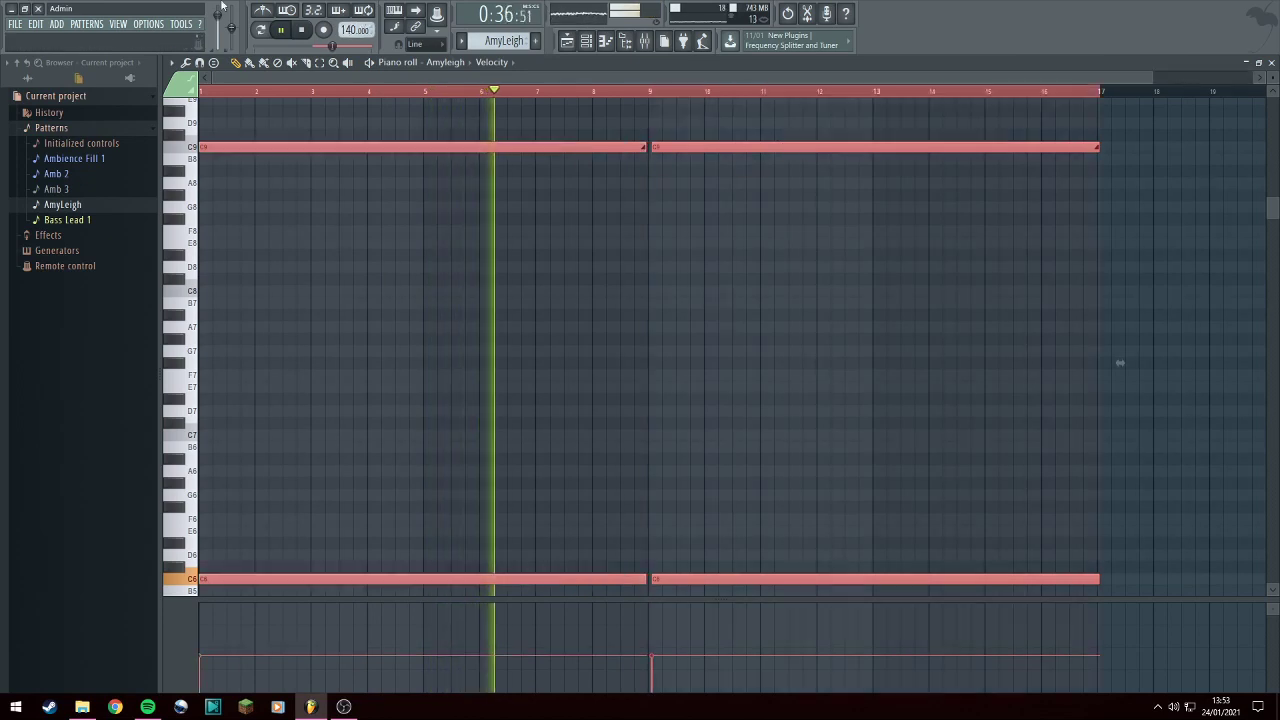
pyautogui.click(213, 62)
pyautogui.click(199, 63)
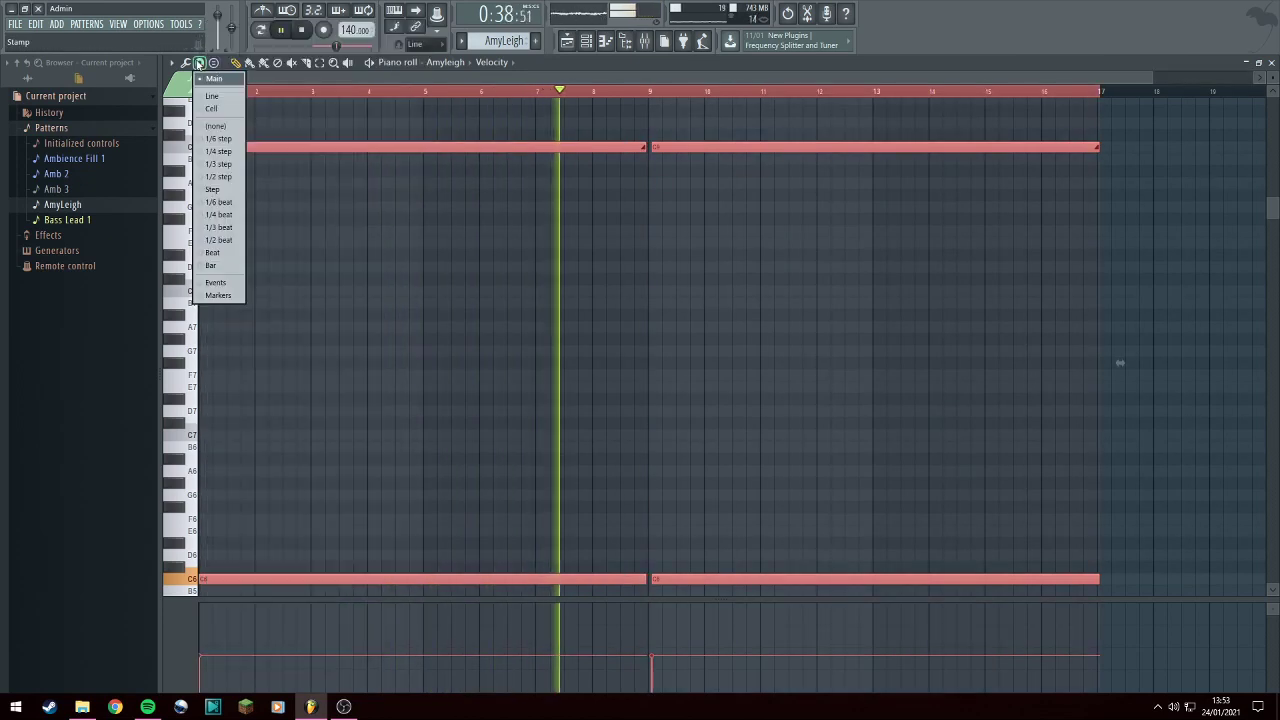
pyautogui.click(186, 63)
pyautogui.click(224, 127)
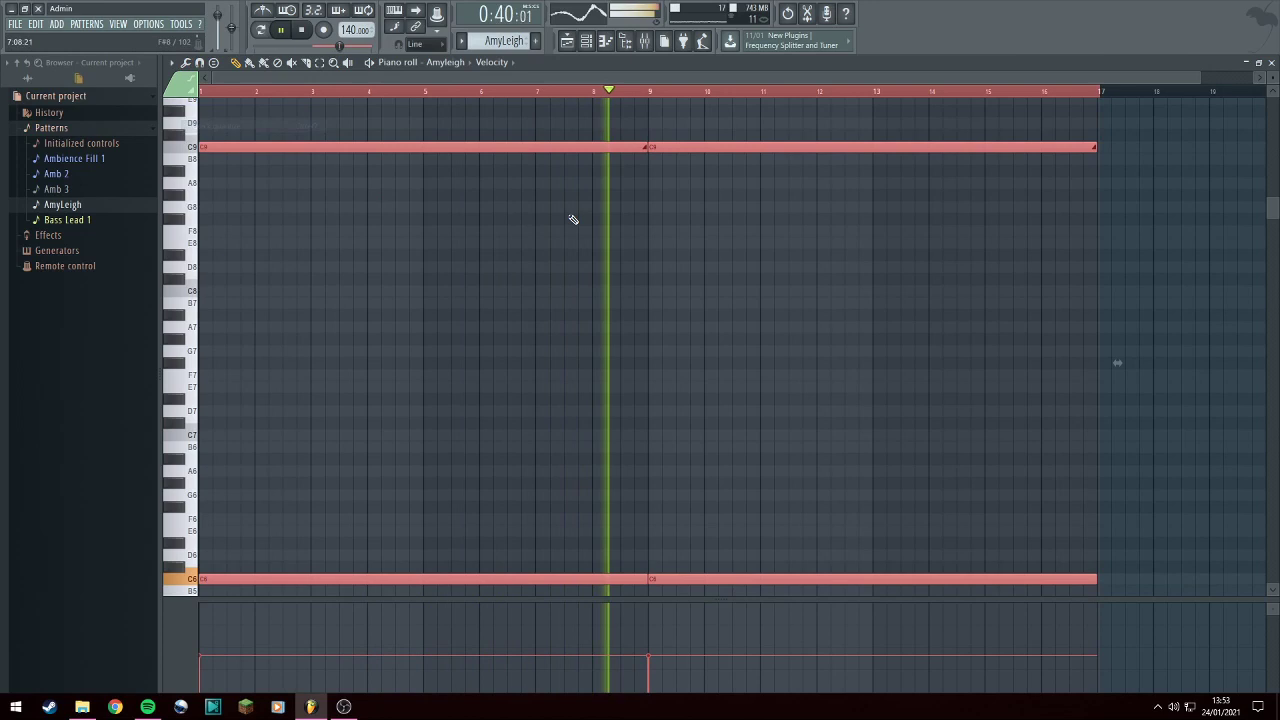
pyautogui.click(566, 41)
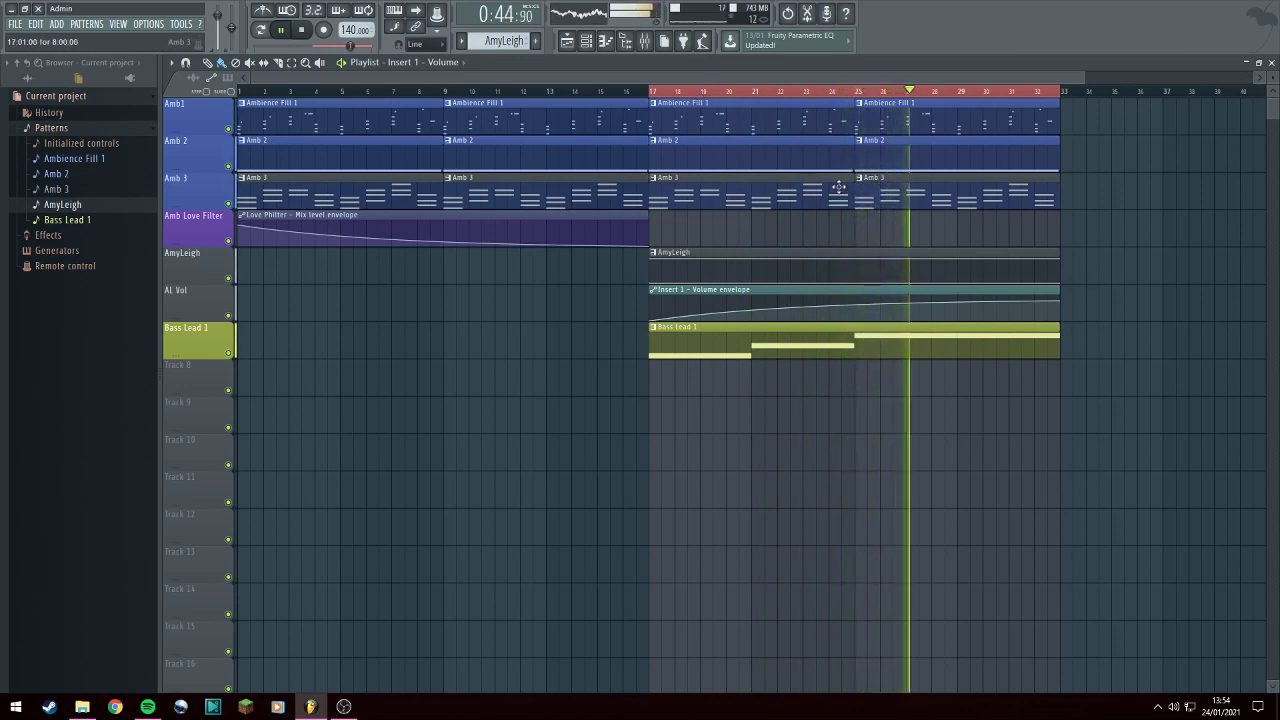
# Try raising the four-bar notes at bars 9 and 13 of Bass Lead 1 to C6.
pyautogui.doubleClick(1001, 339)
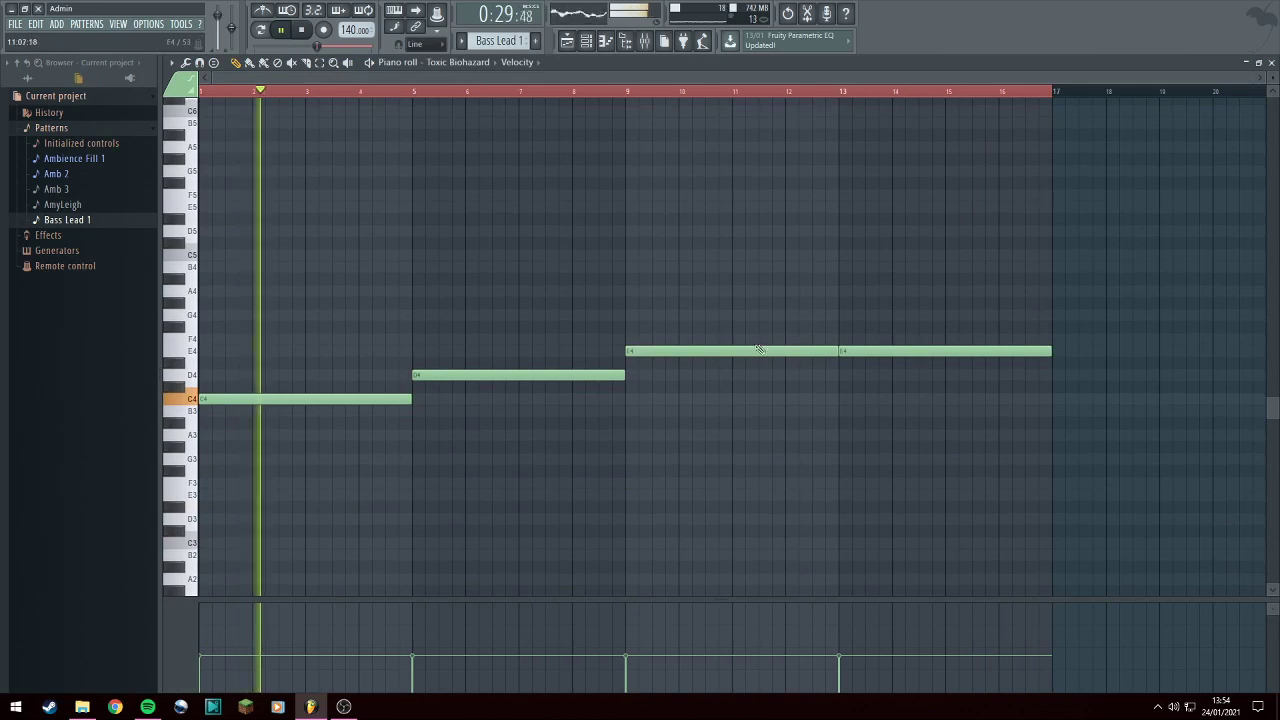
pyautogui.moveTo(740, 153); pyautogui.dragTo(738, 231)
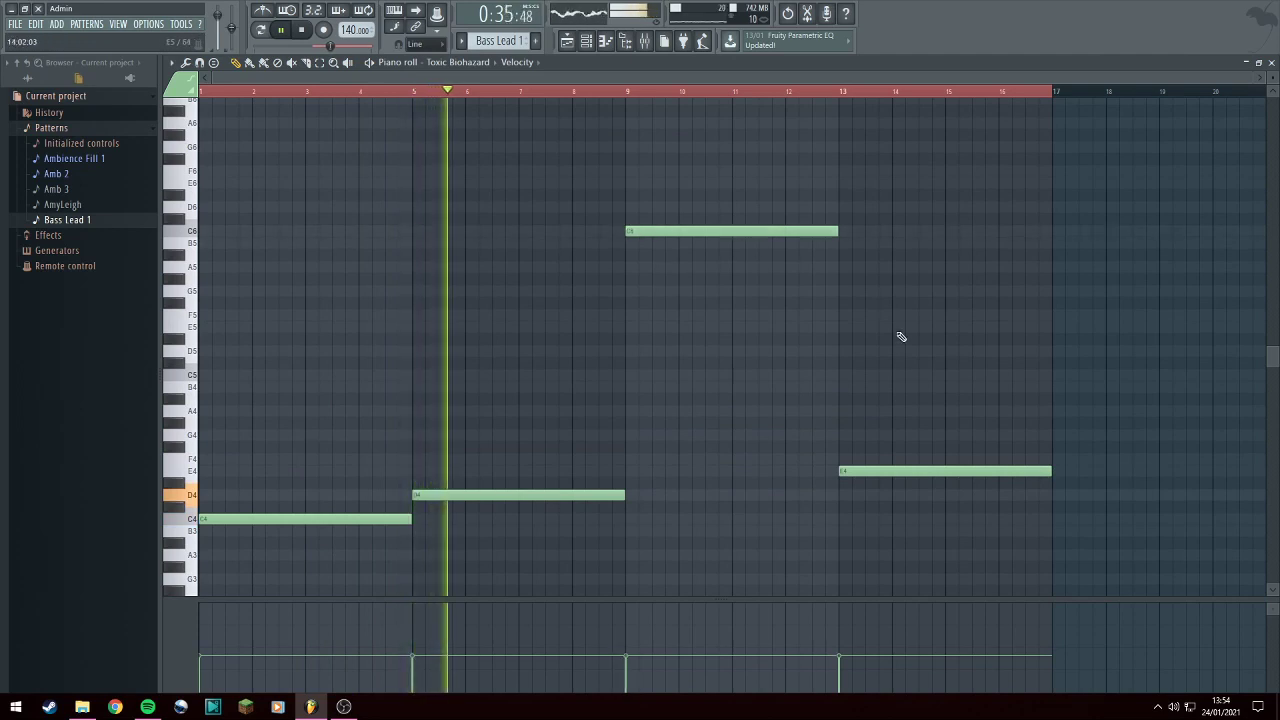
pyautogui.moveTo(903, 469); pyautogui.dragTo(903, 223)
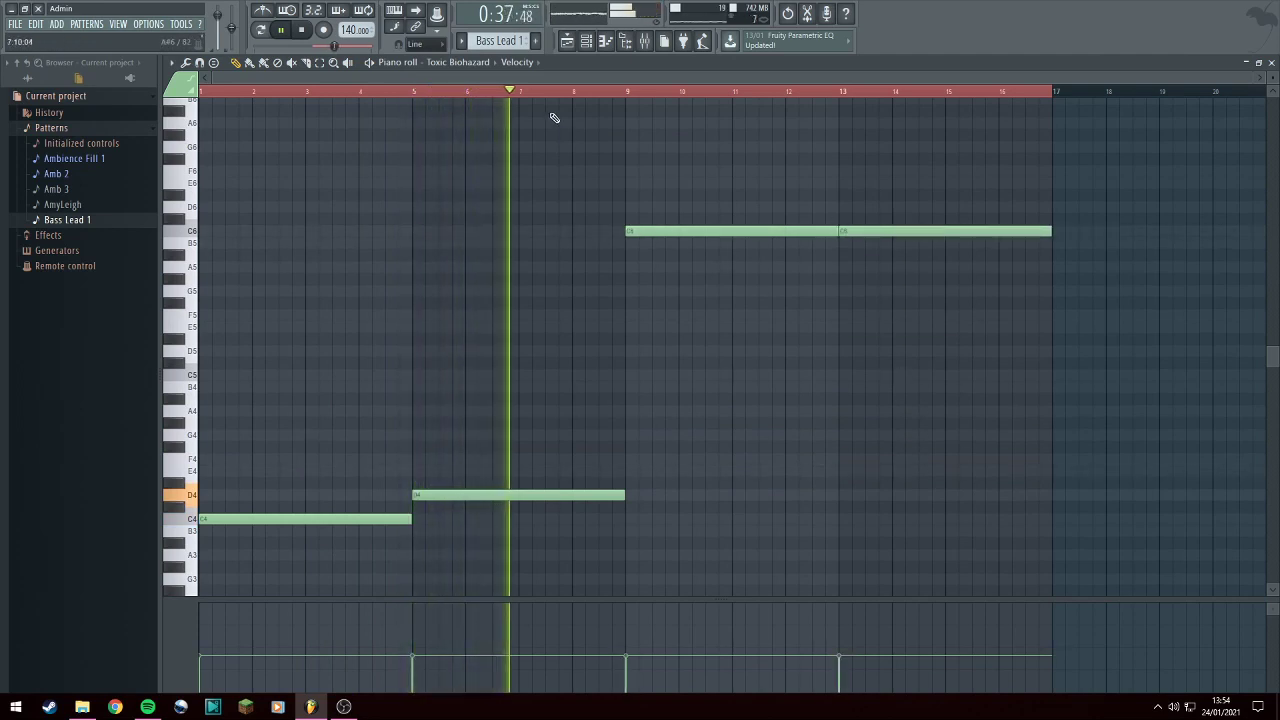
# Replace the notes at bars 9 and 13 of Bass Lead 1 with four-bar F4 and A4 notes, and audition the line in the playlist.
pyautogui.rightClick(752, 230)
pyautogui.rightClick(840, 231)
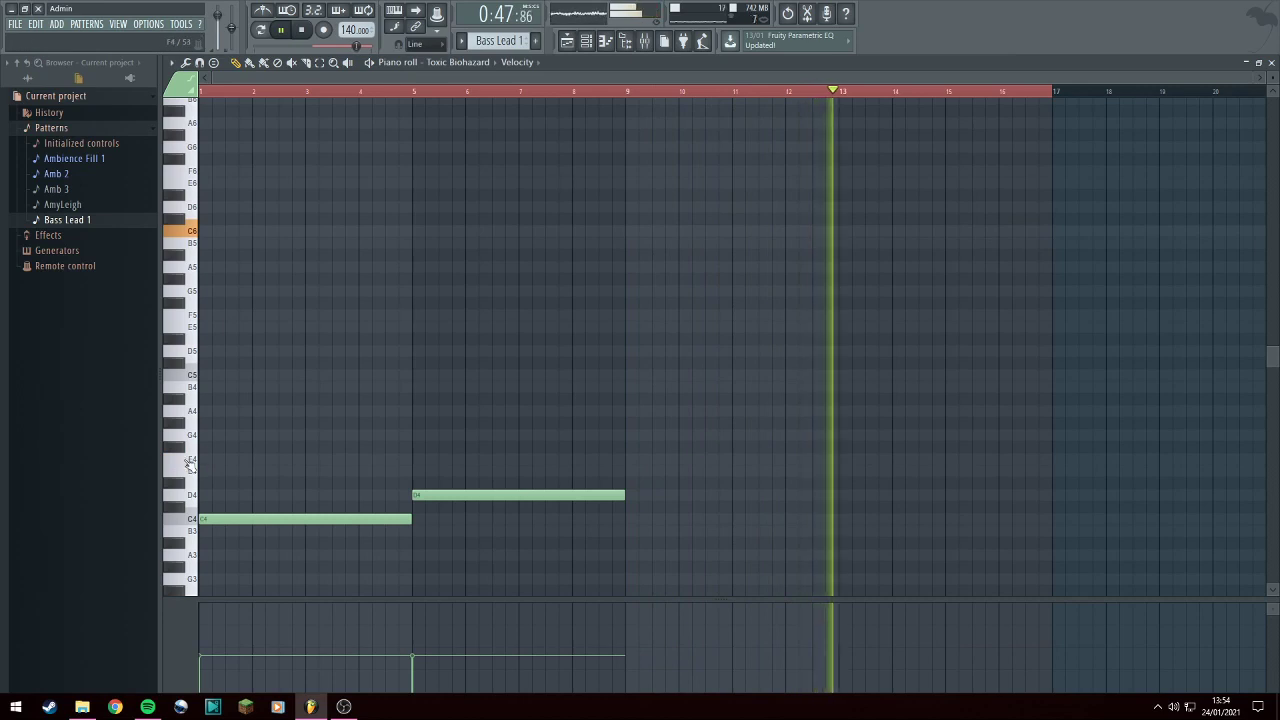
pyautogui.moveTo(708, 460)
pyautogui.mouseDown()
pyautogui.moveTo(626, 458)
pyautogui.moveTo(634, 466)
pyautogui.mouseUp()
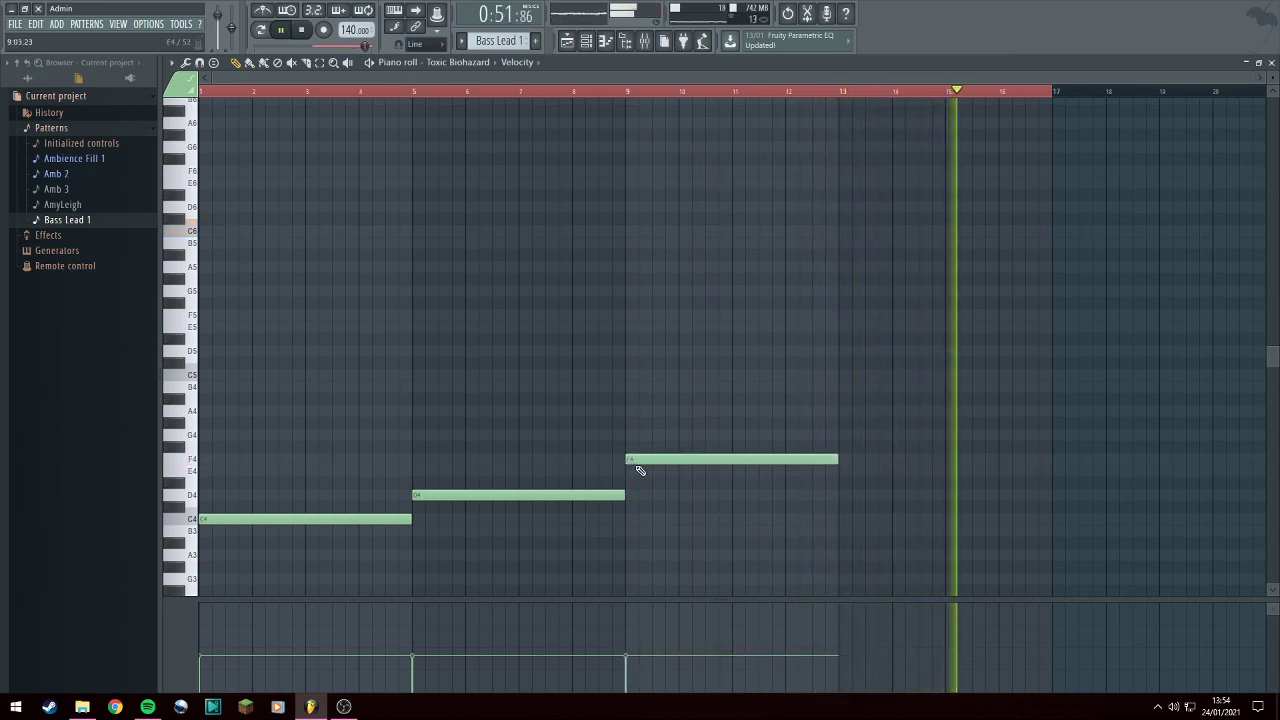
pyautogui.click(846, 411)
pyautogui.click(614, 92)
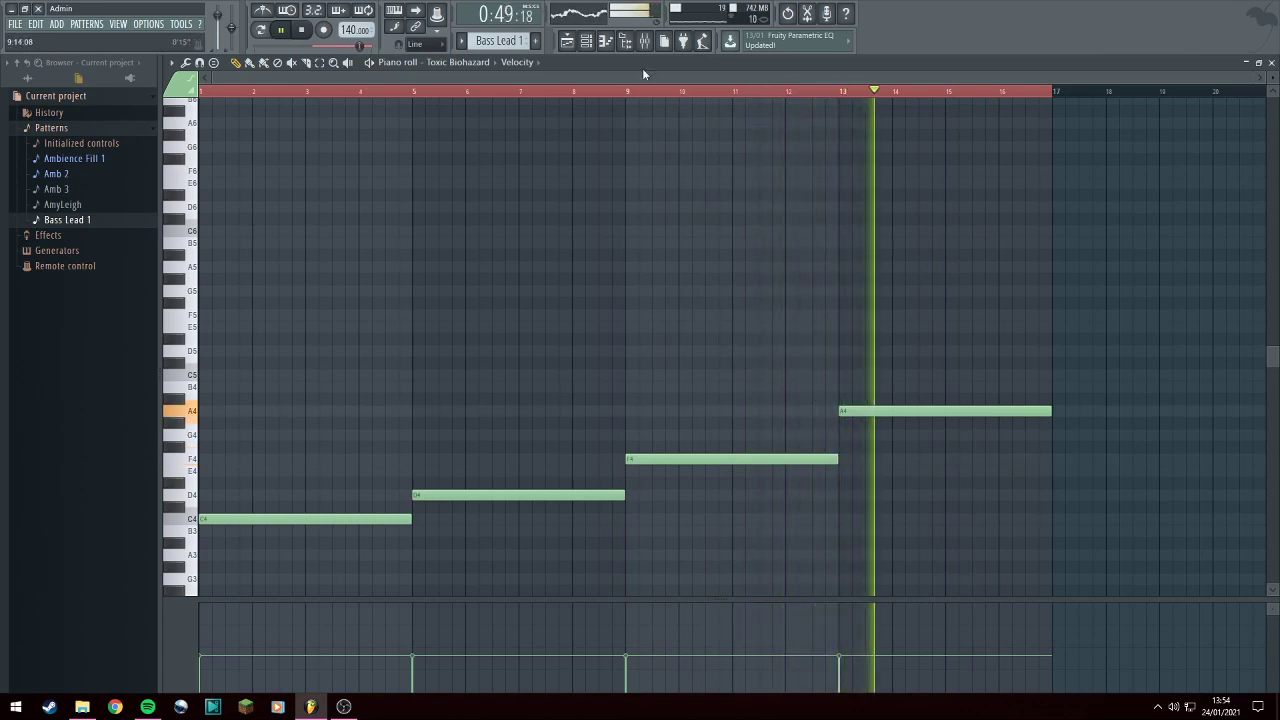
pyautogui.click(568, 41)
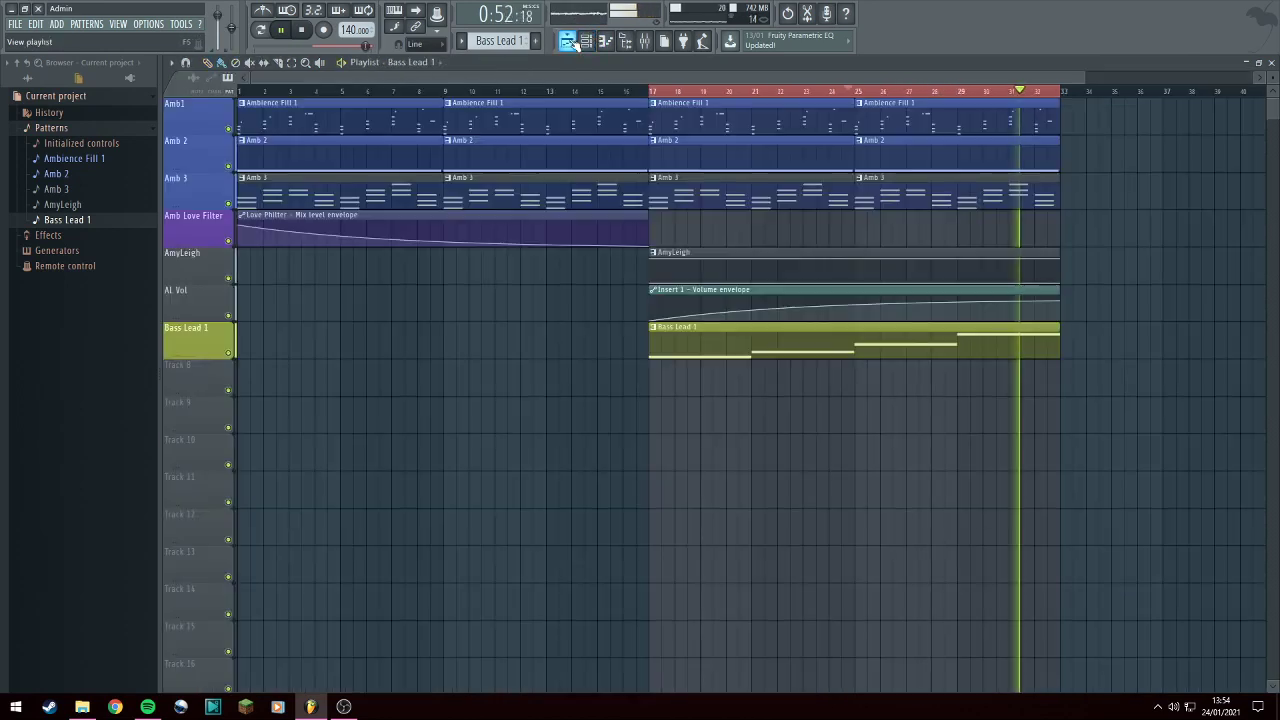
pyautogui.click(641, 92)
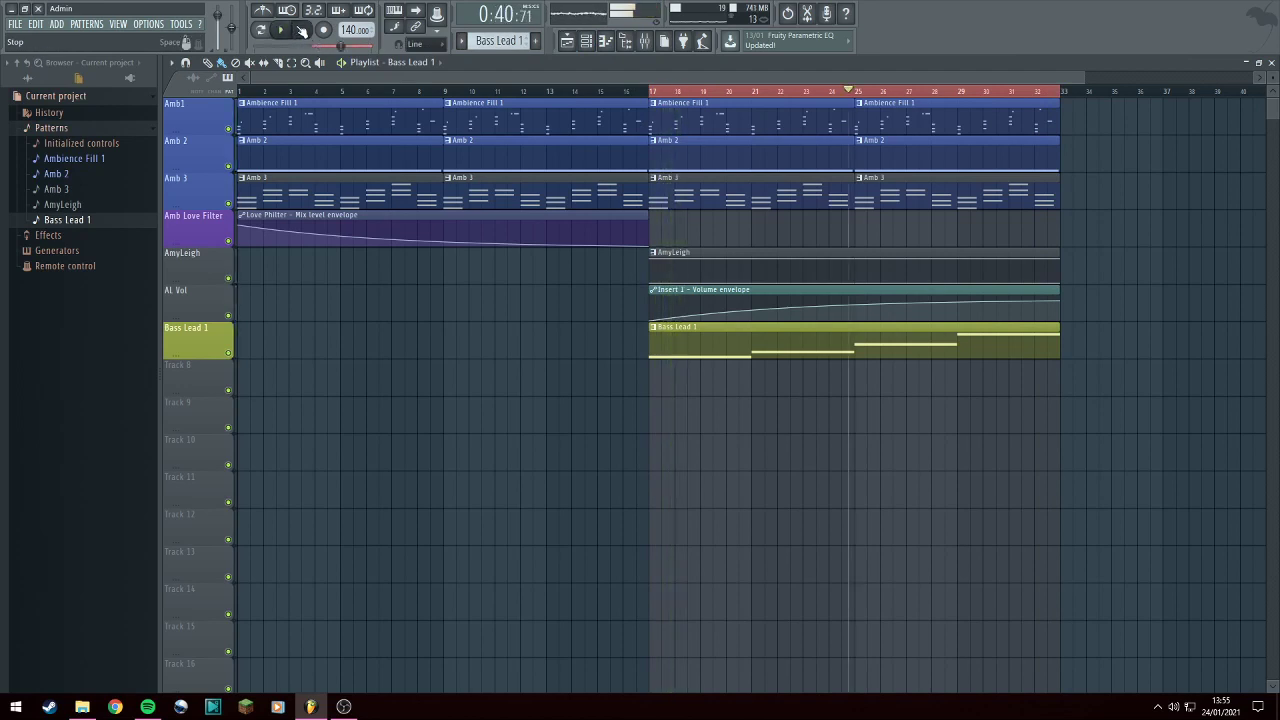
# Create a new pattern named BL2 and give it the same olive-green colour as Bass Lead 1.
pyautogui.click(510, 40)
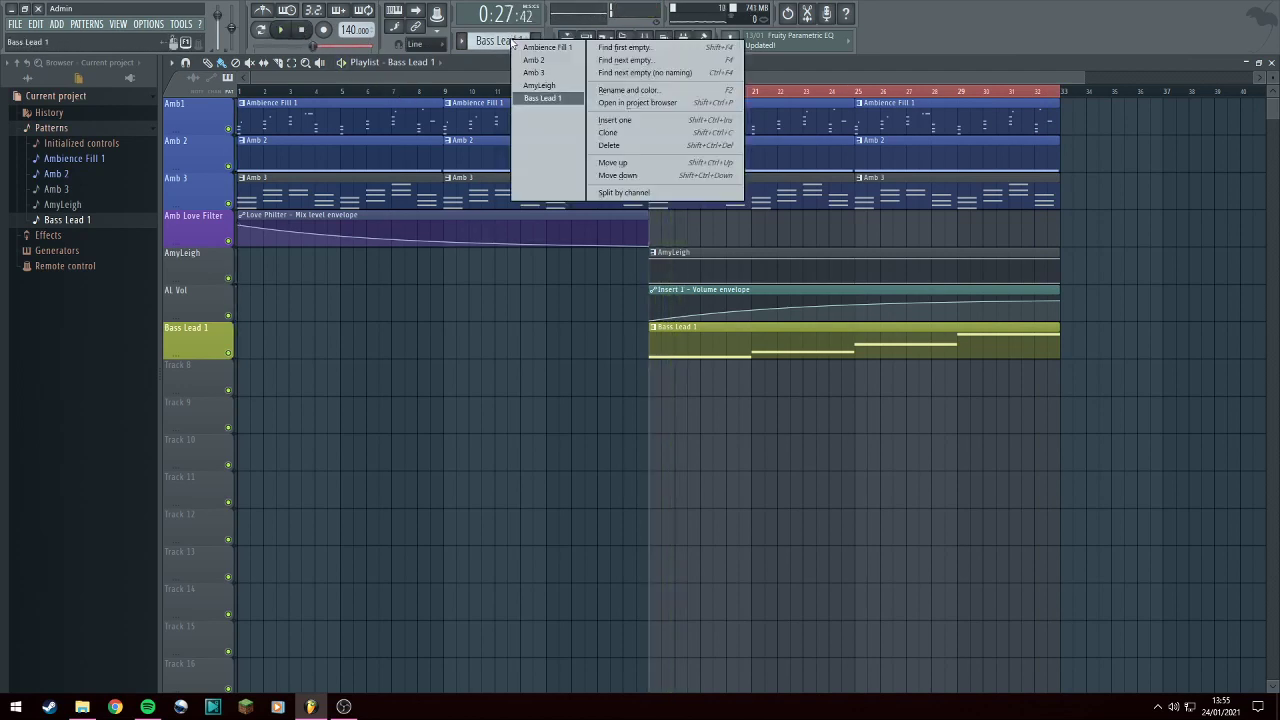
pyautogui.click(586, 40)
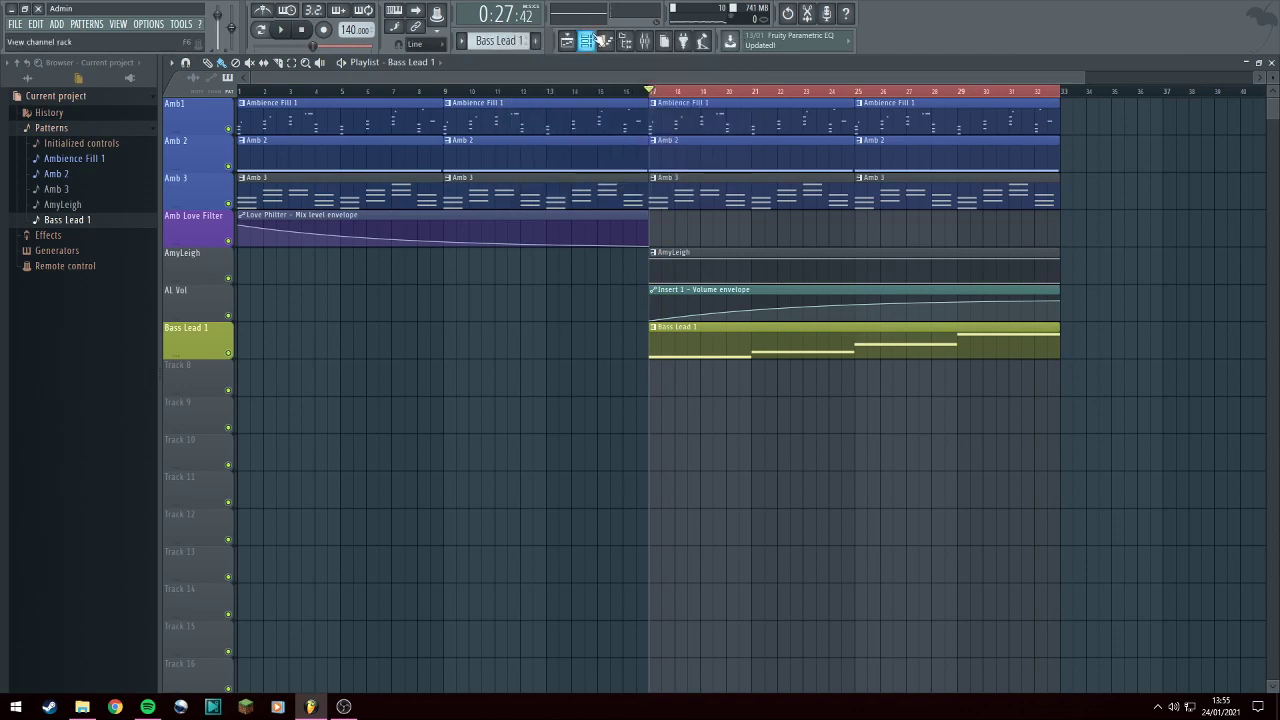
pyautogui.click(586, 40)
pyautogui.scroll(-1, 510, 40)
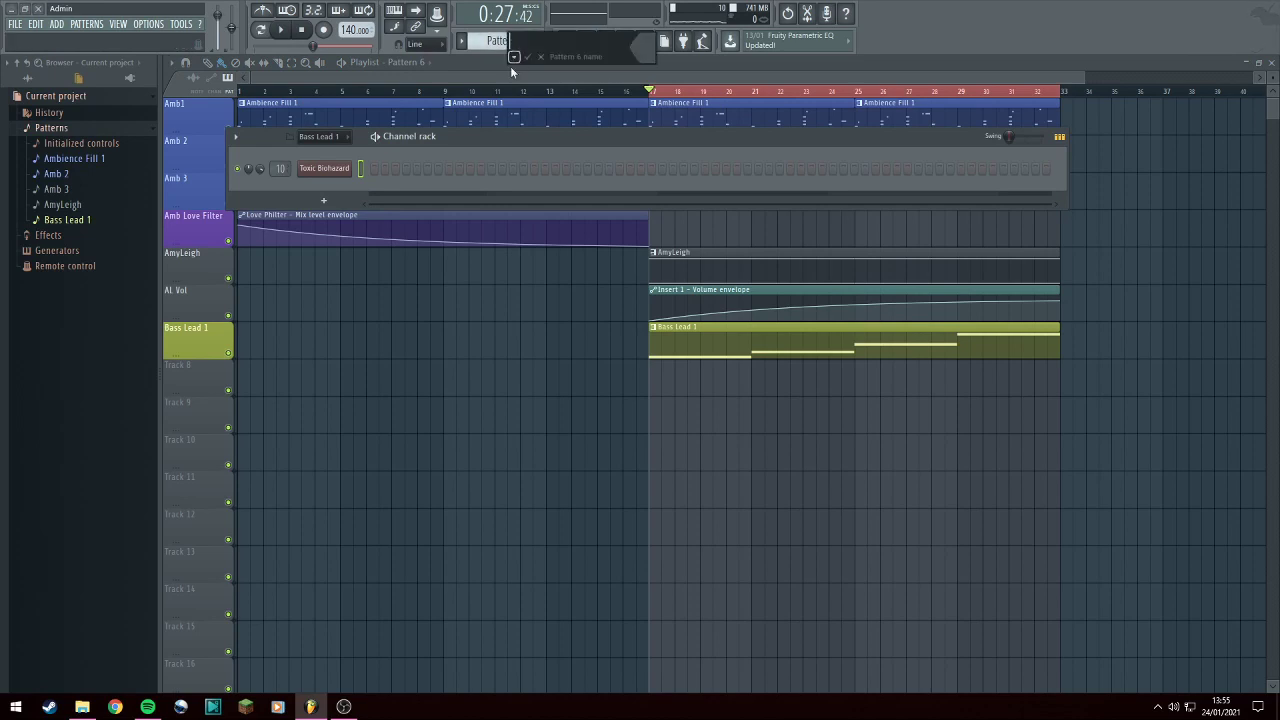
pyautogui.write('BL2')
pyautogui.press('Return')
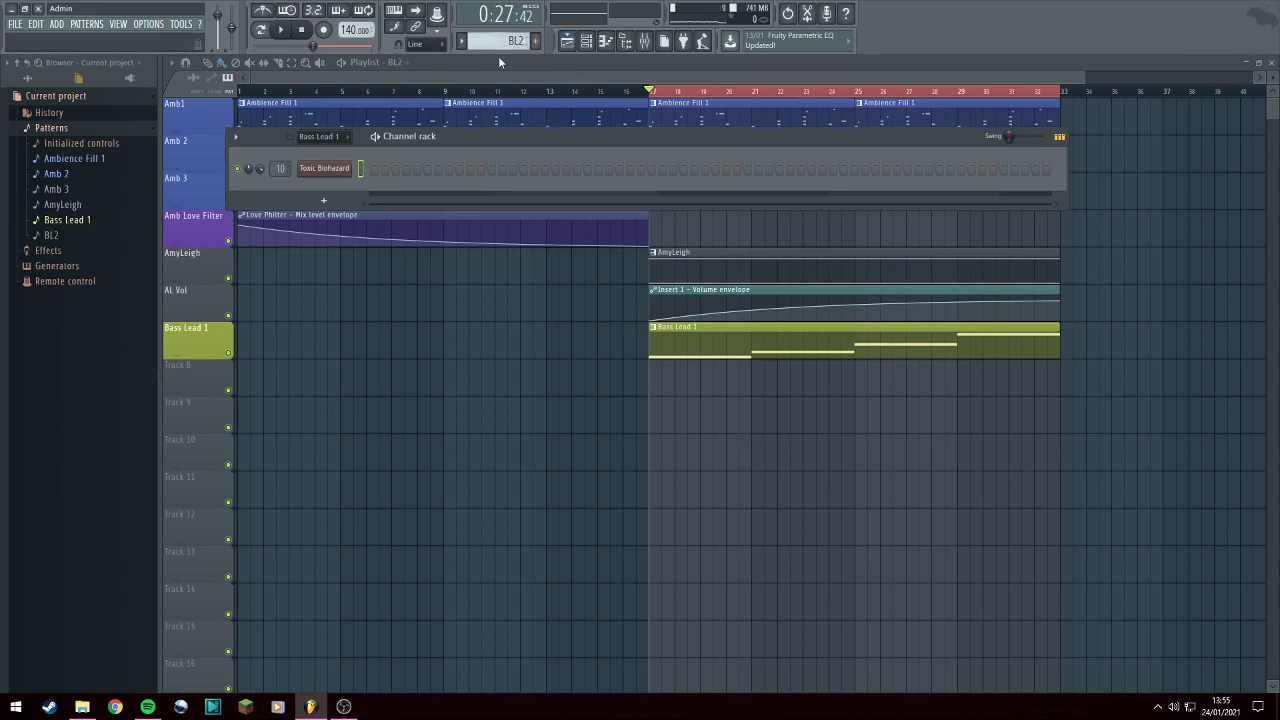
pyautogui.click(636, 50)
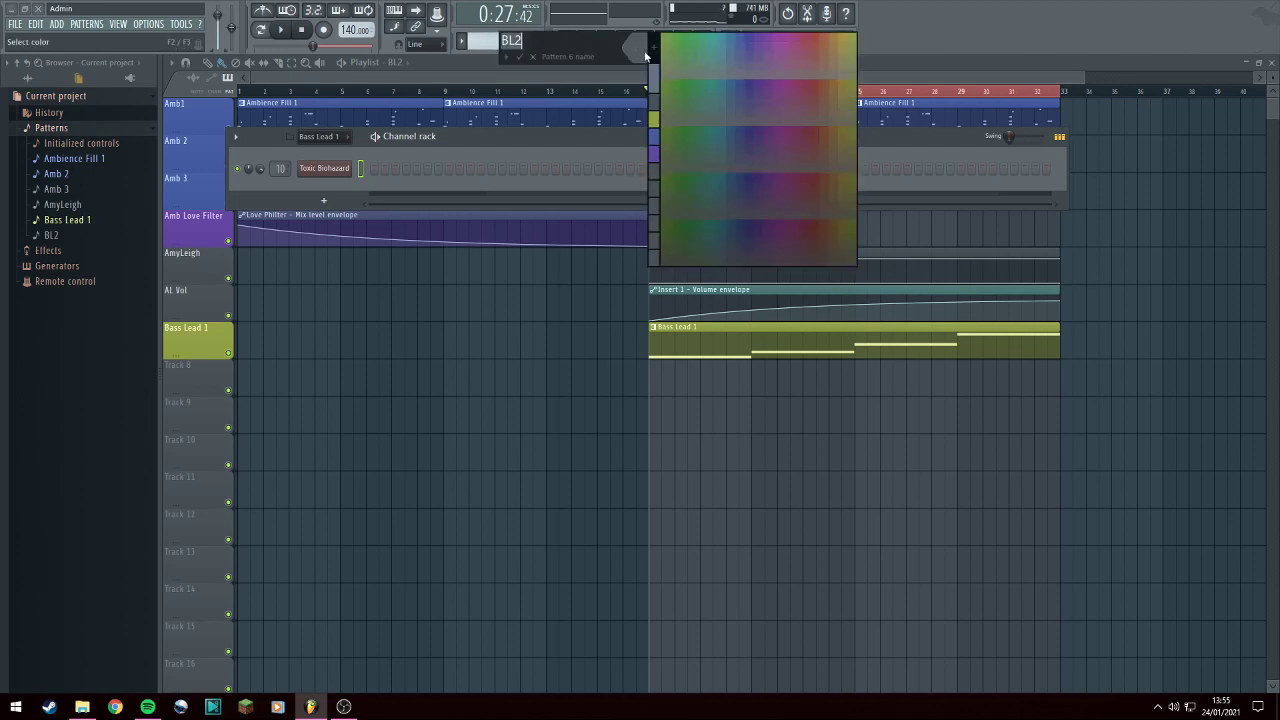
pyautogui.click(655, 122)
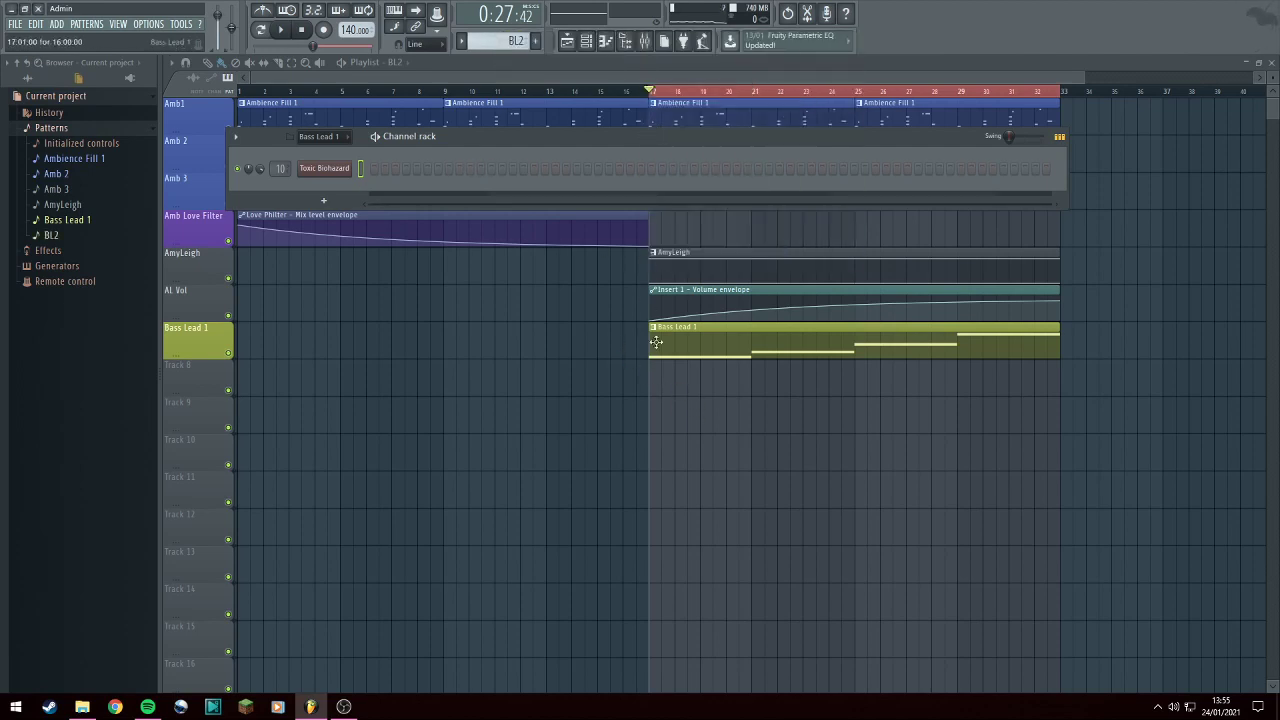
# Place a BL2 clip at bar 17 on Track 8, rename the track BL2 and colour it olive green.
pyautogui.click(681, 386)
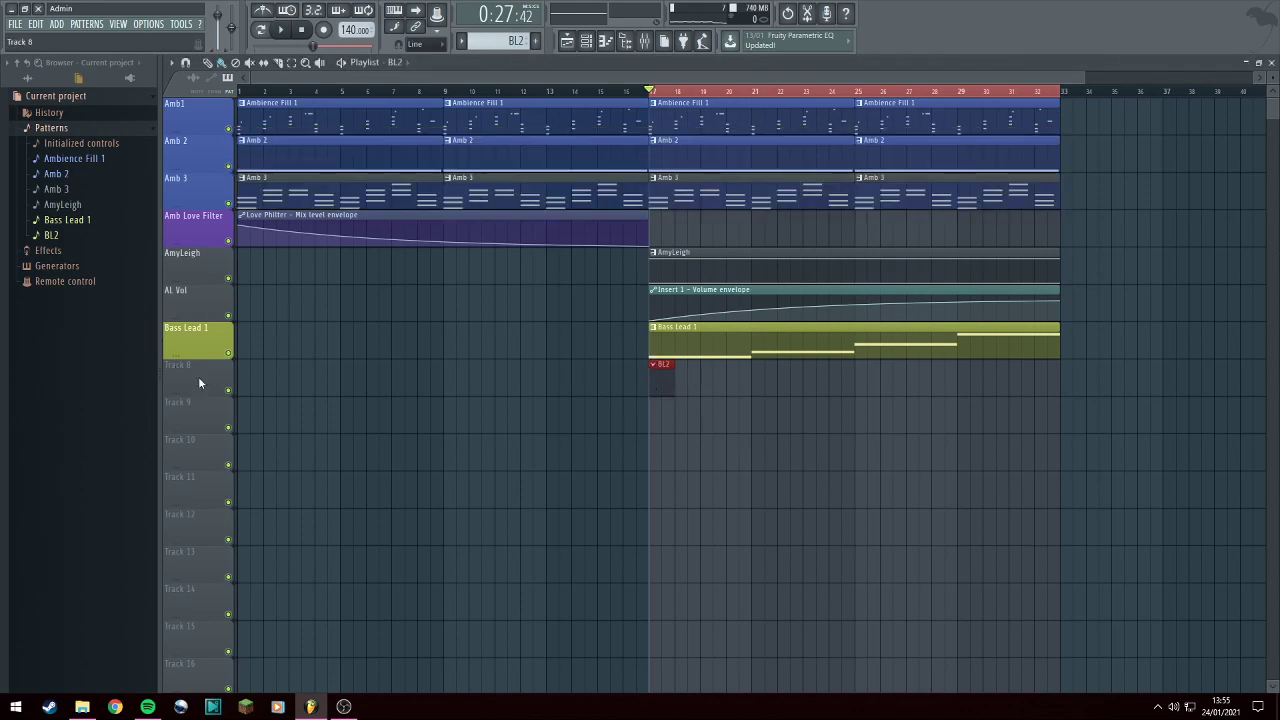
pyautogui.write('BL2')
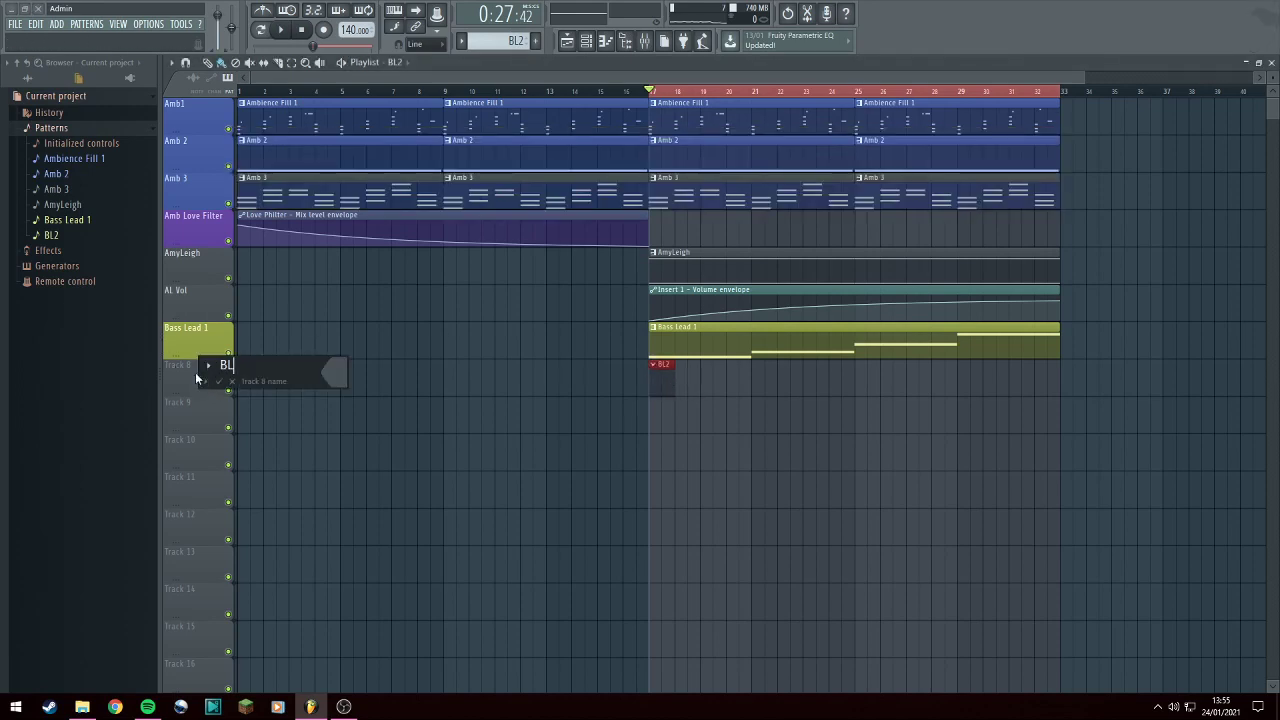
pyautogui.click(322, 378)
pyautogui.click(352, 430)
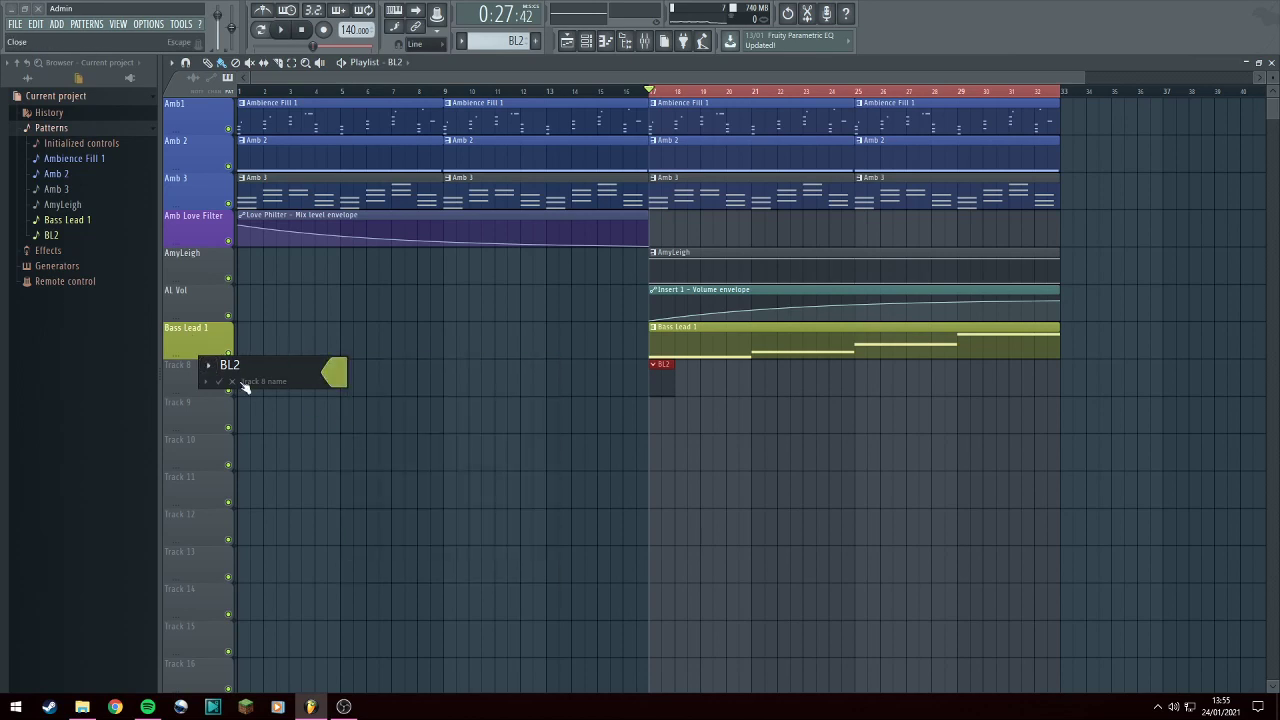
# Save the project under the file name ASERYT in the Projects folder.
pyautogui.click(16, 24)
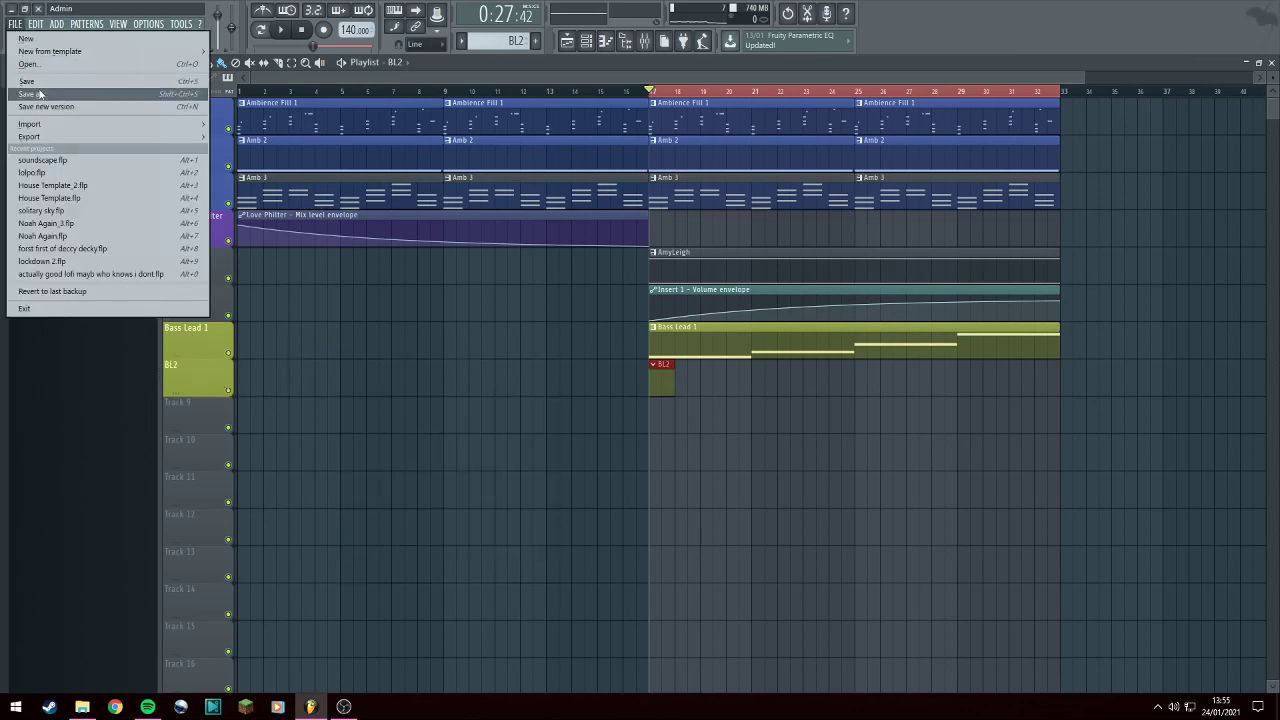
pyautogui.click(40, 94)
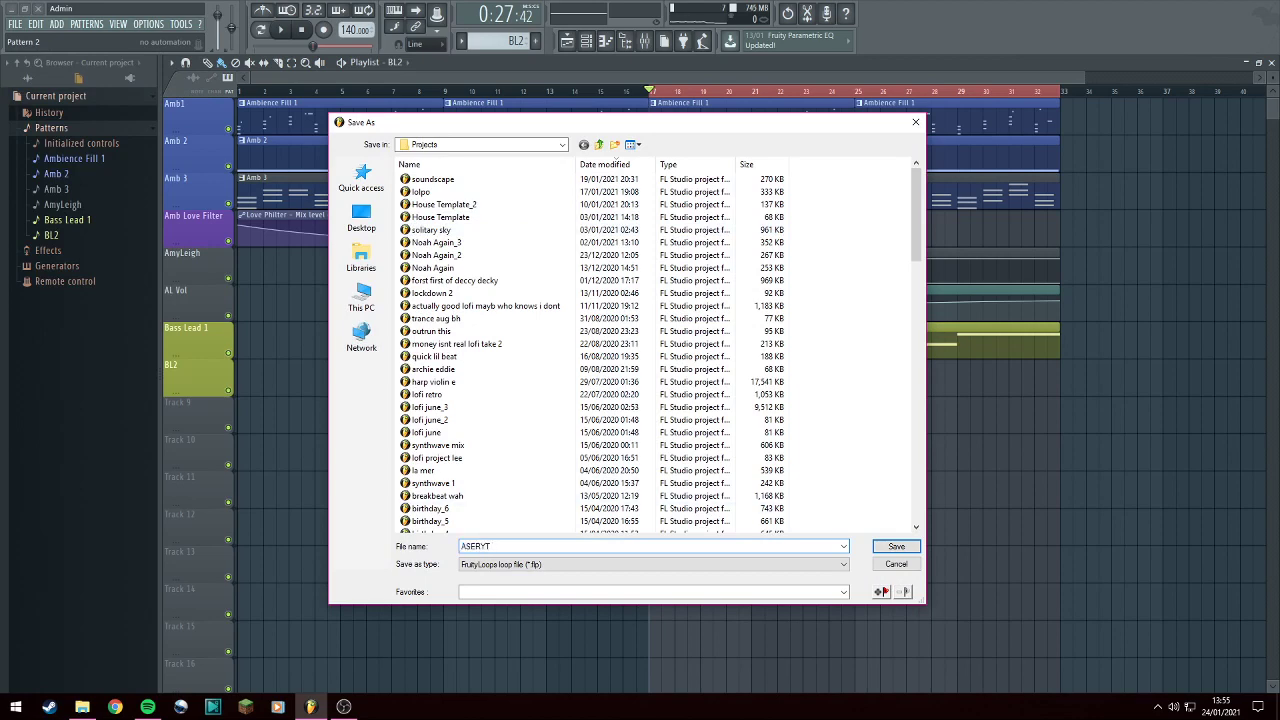
pyautogui.press('Return')
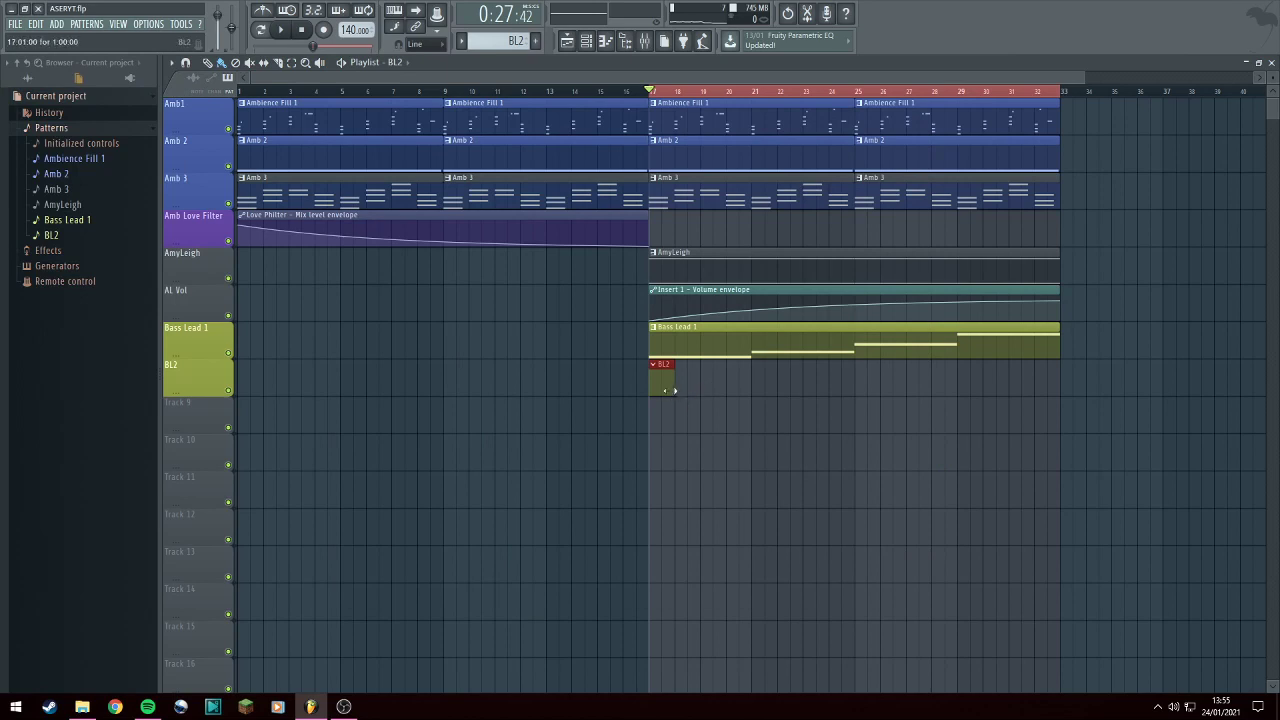
# Add a Sytrus instrument channel for the BL2 pattern.
pyautogui.click(594, 42)
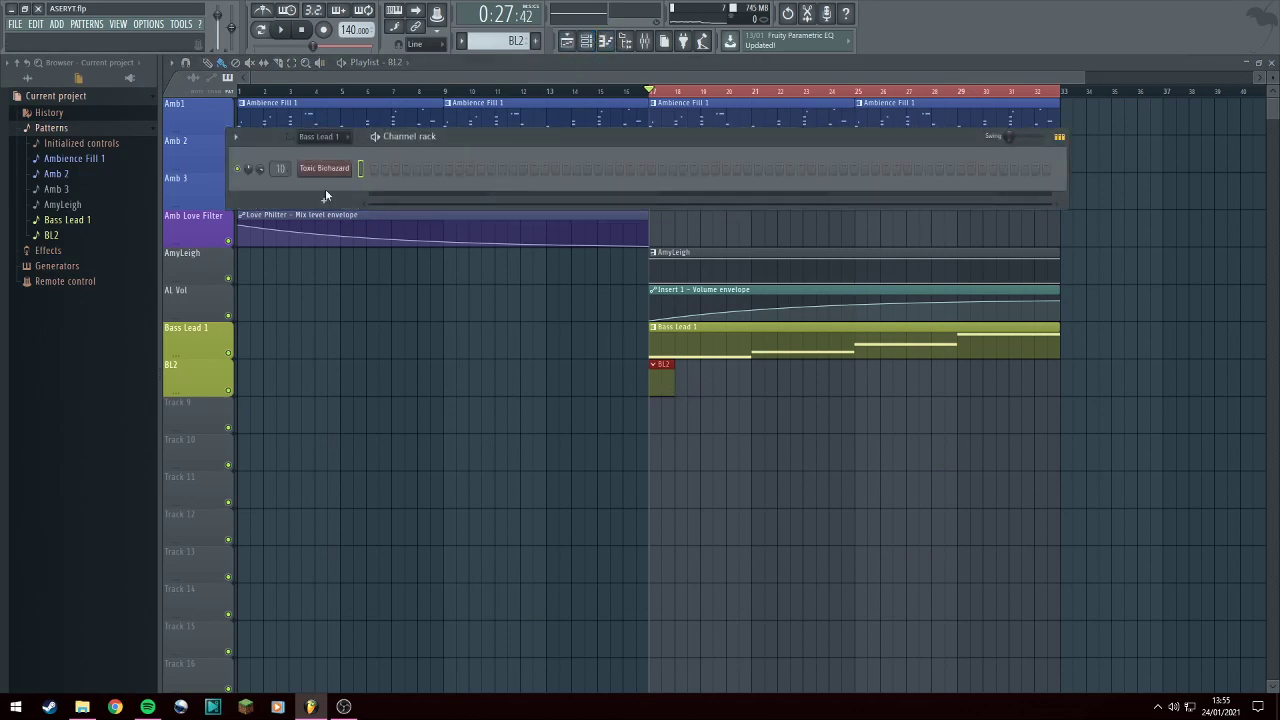
pyautogui.click(325, 195)
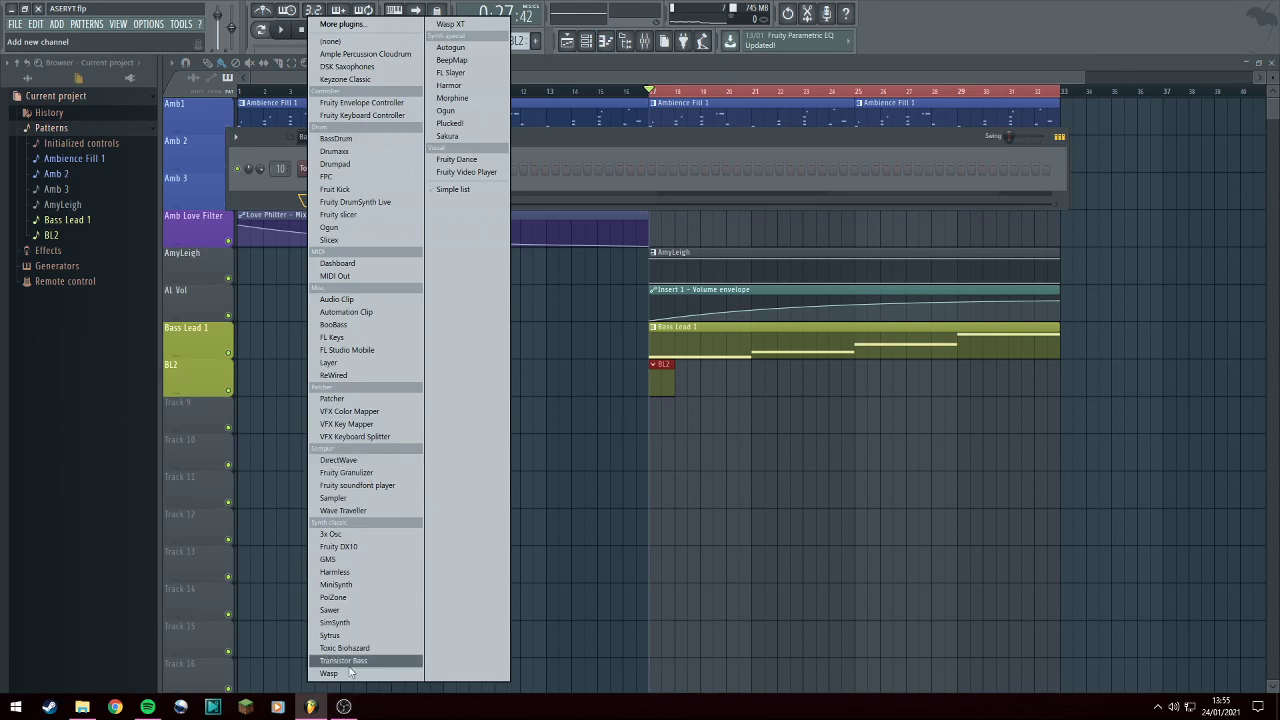
pyautogui.click(332, 636)
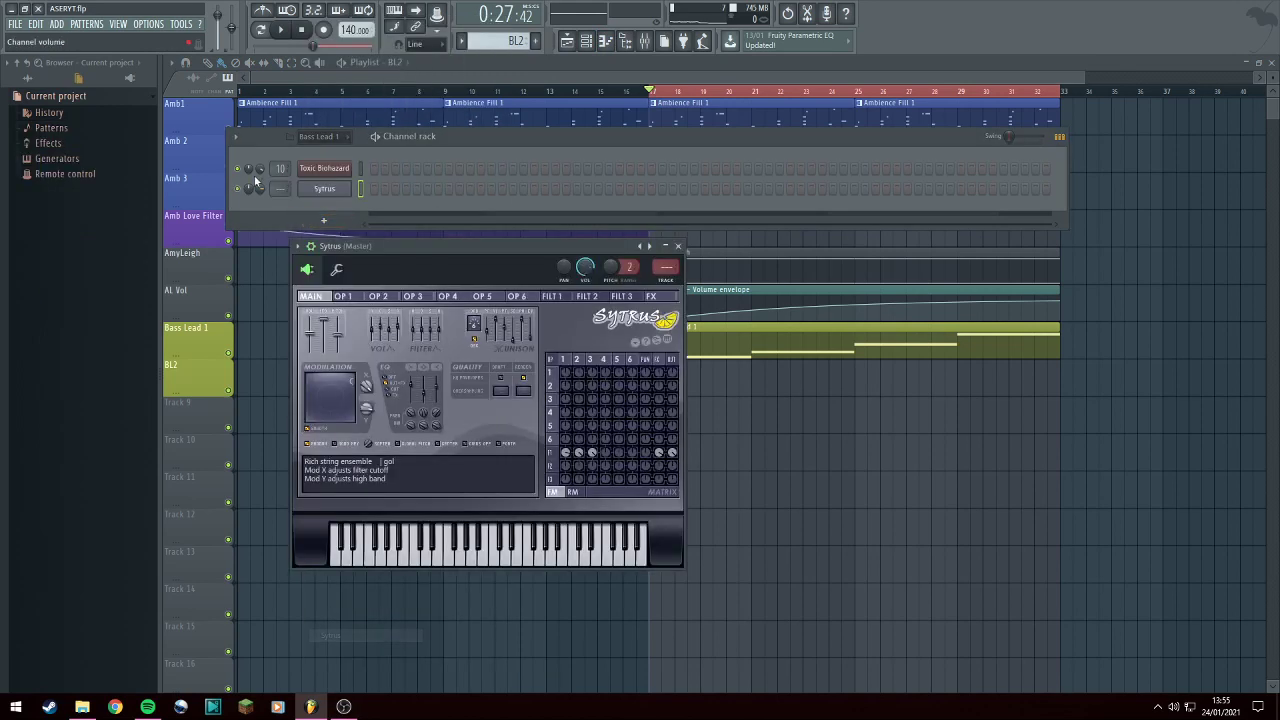
# Load the Sub bass preset into the new Sytrus channel and close the instrument's window.
pyautogui.click(298, 250)
pyautogui.click(318, 293)
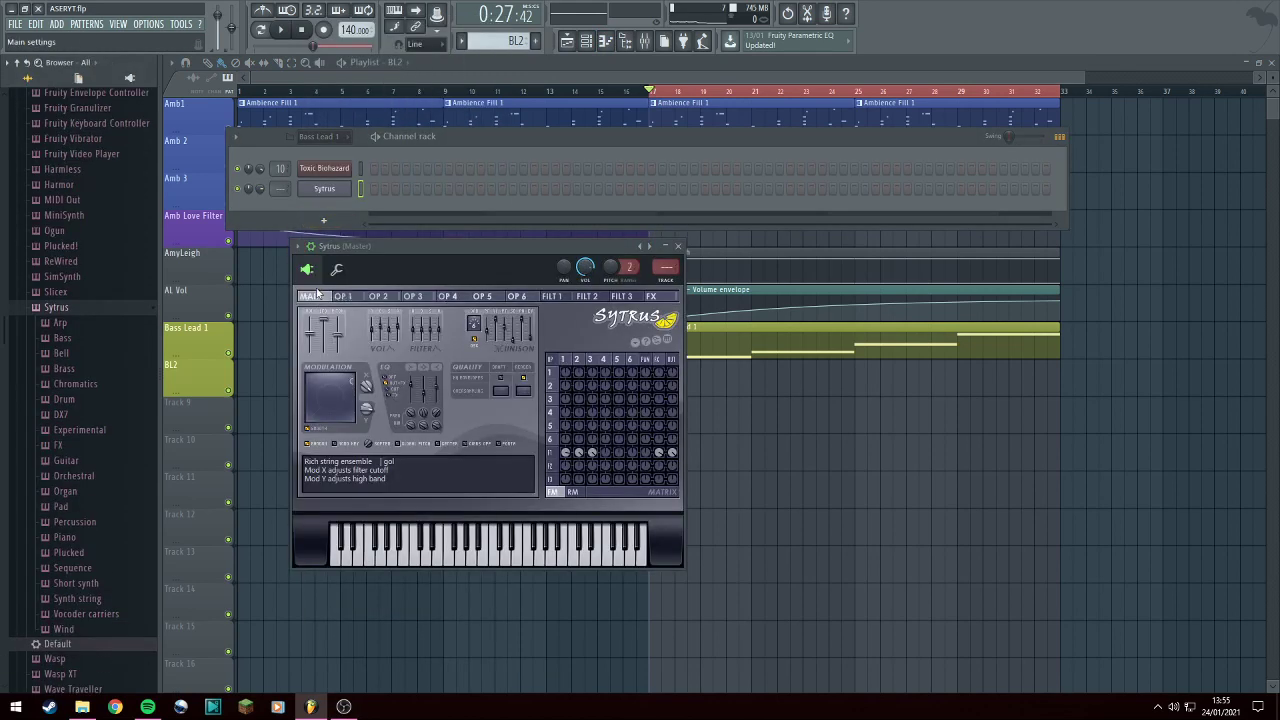
pyautogui.click(299, 248)
pyautogui.moveTo(314, 288)
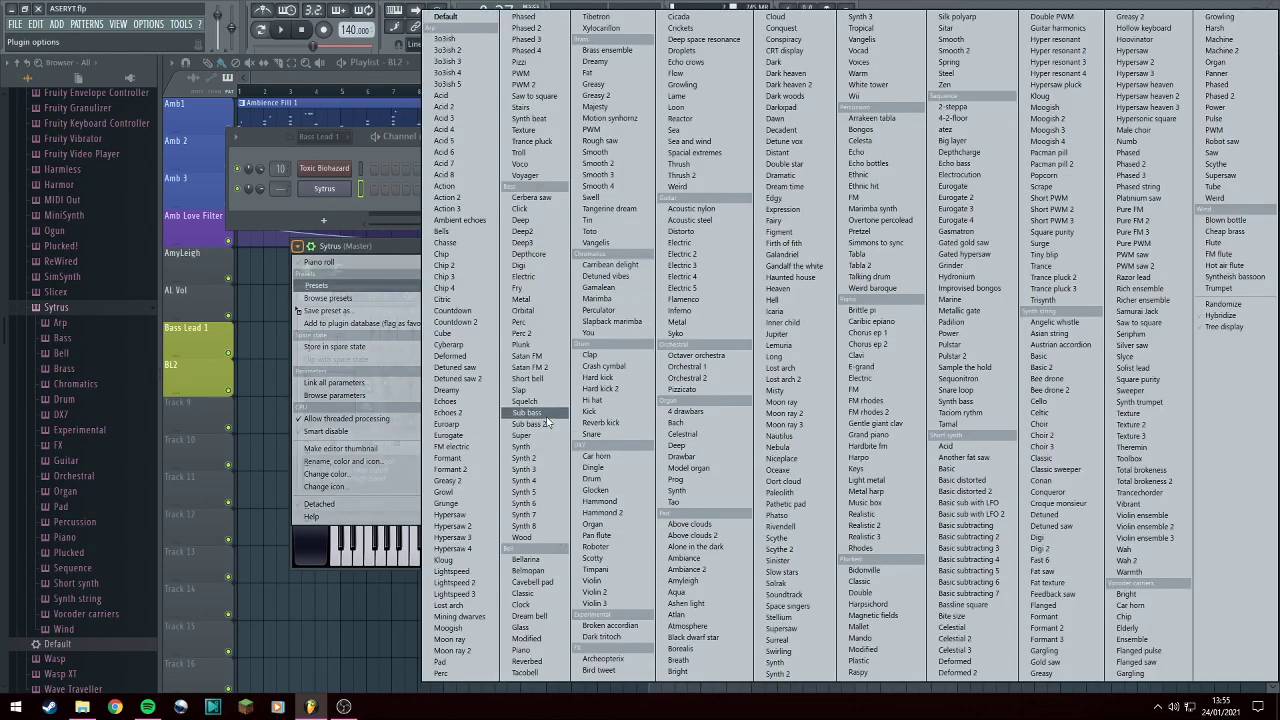
pyautogui.click(546, 418)
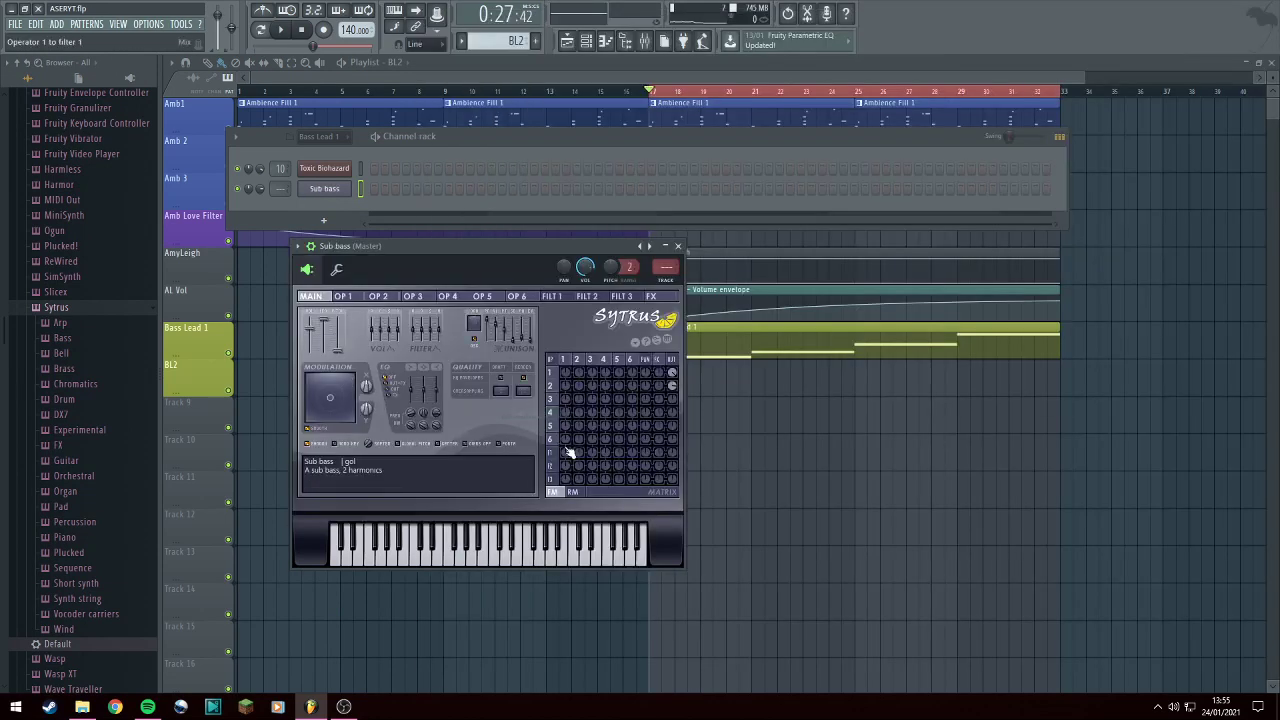
pyautogui.click(678, 246)
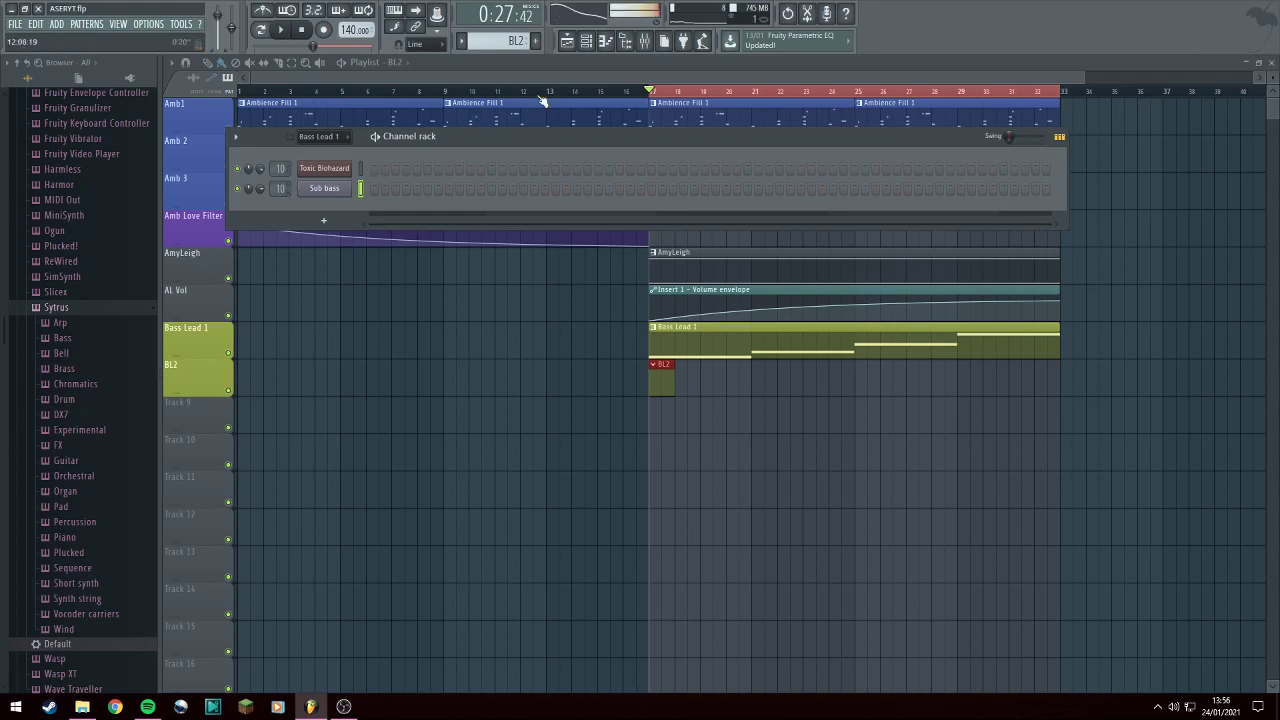
pyautogui.click(646, 44)
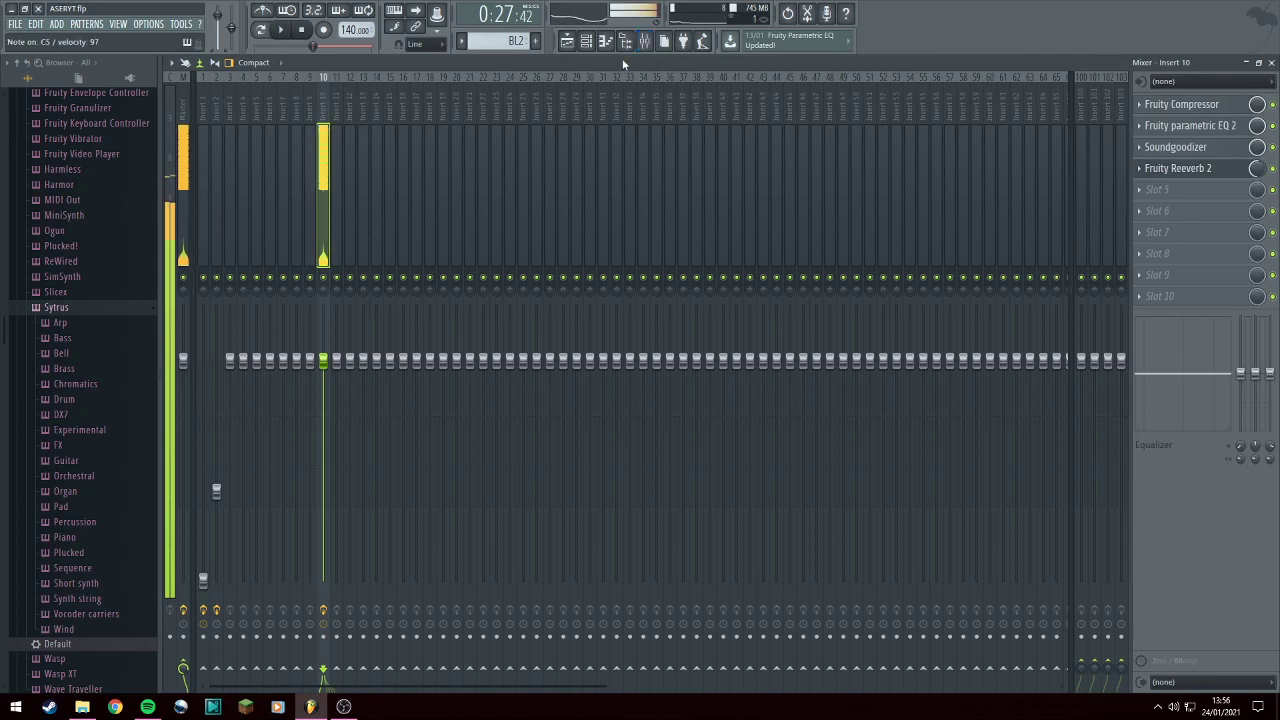
pyautogui.click(589, 44)
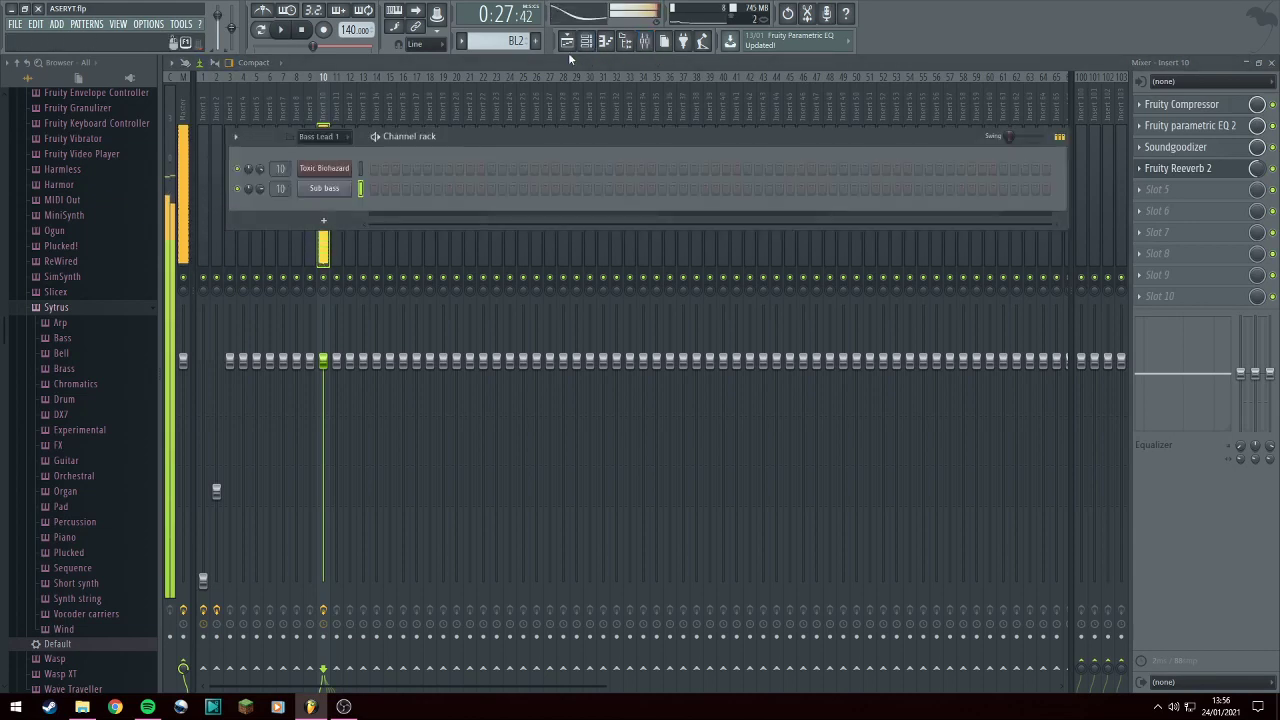
# Copy all the Bass Lead 1 notes and paste them into the Sub bass piano roll of the BL2 pattern.
pyautogui.click(569, 46)
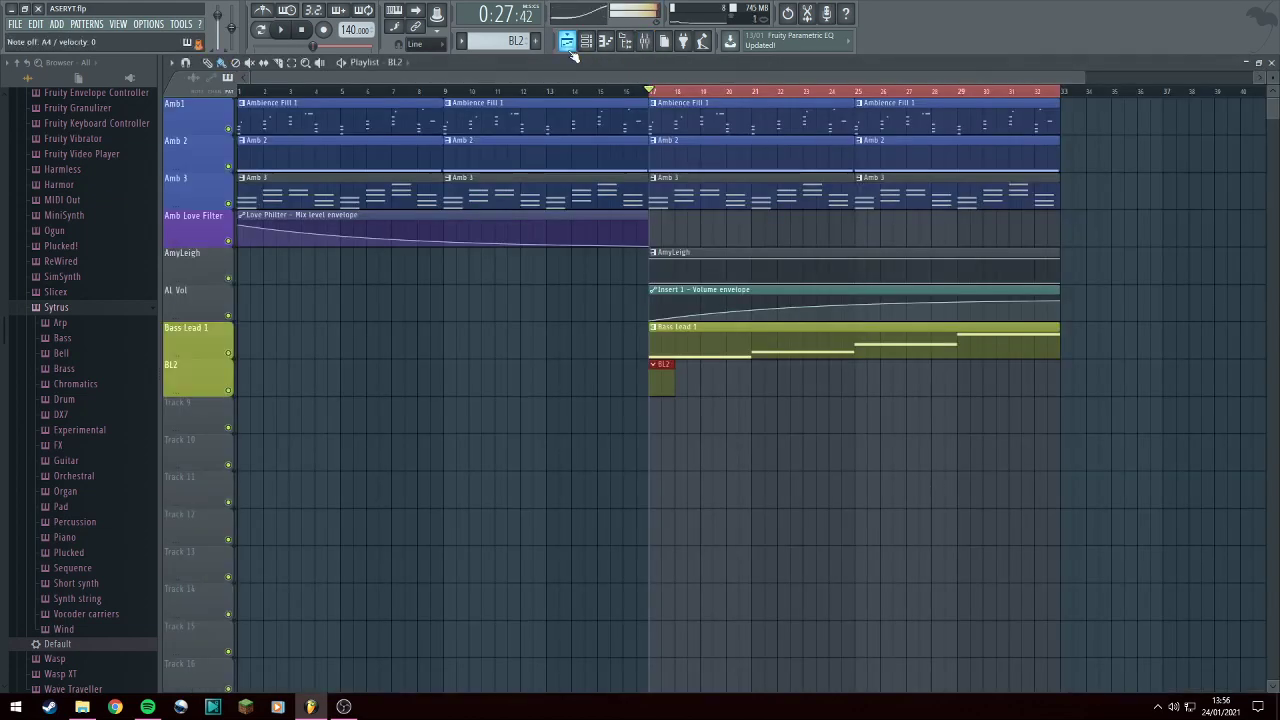
pyautogui.doubleClick(679, 345)
pyautogui.hotkey('ctrl', 'a')
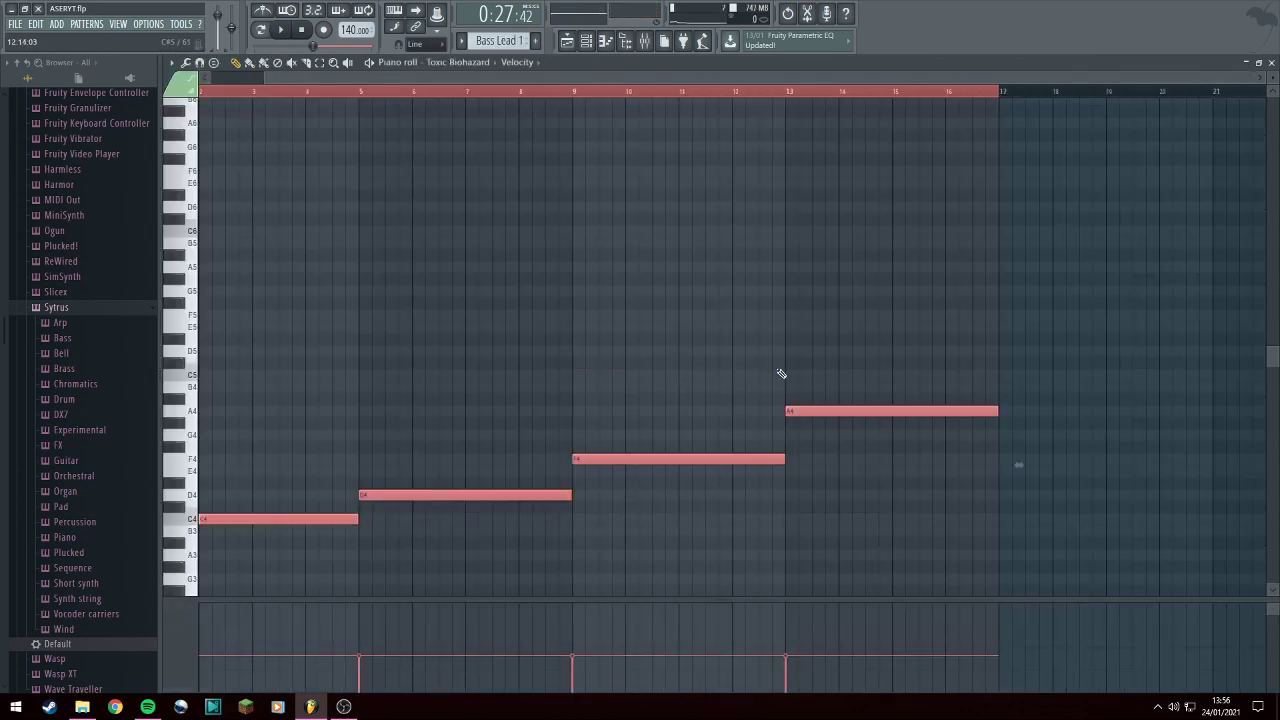
pyautogui.scroll(-1, 501, 40)
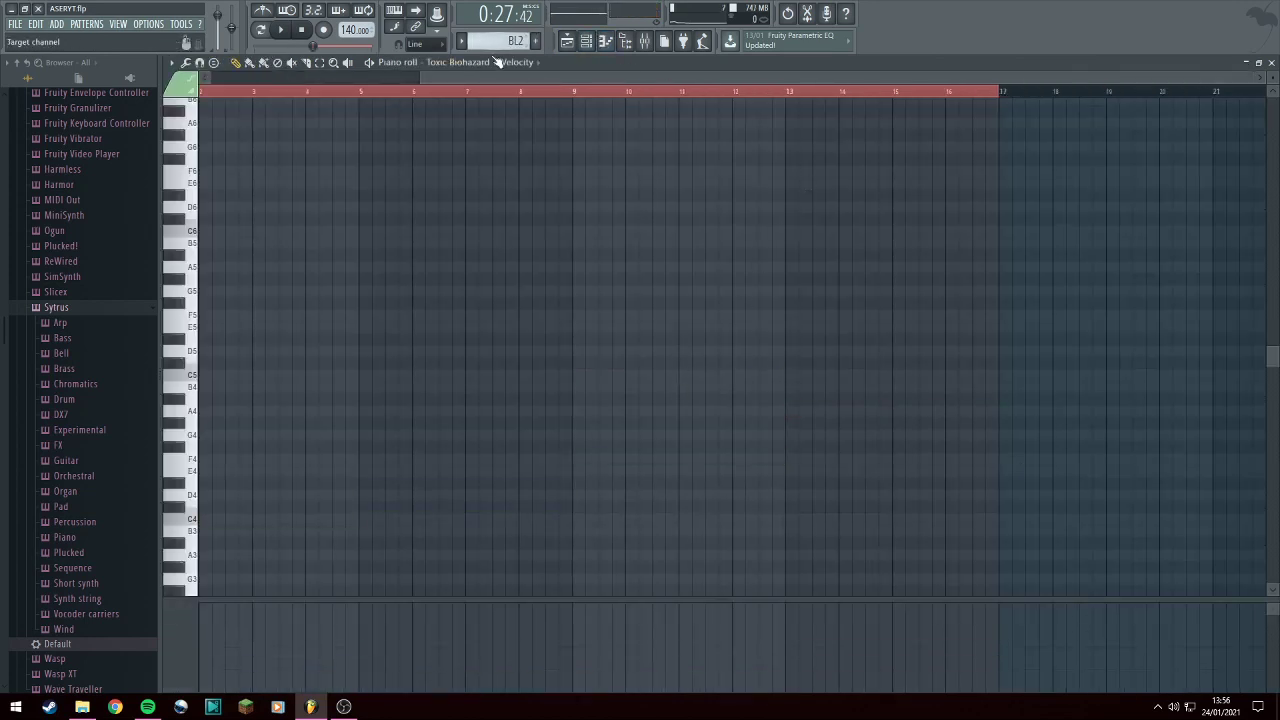
pyautogui.click(487, 62)
pyautogui.click(462, 199)
pyautogui.hotkey('ctrl', 'v')
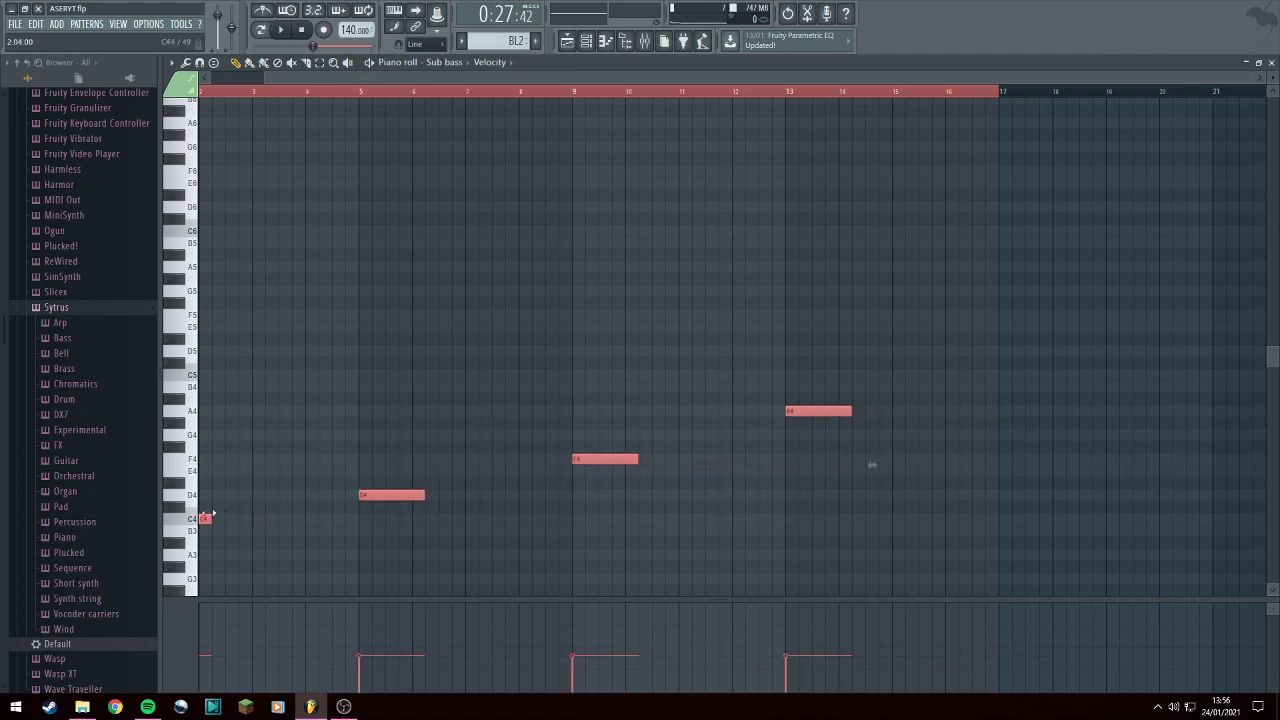
# Shorten the four pasted Sub bass notes to half a bar and repeat the C4 note in bars 2, 3 and 4.
pyautogui.moveTo(212, 515); pyautogui.dragTo(197, 518)
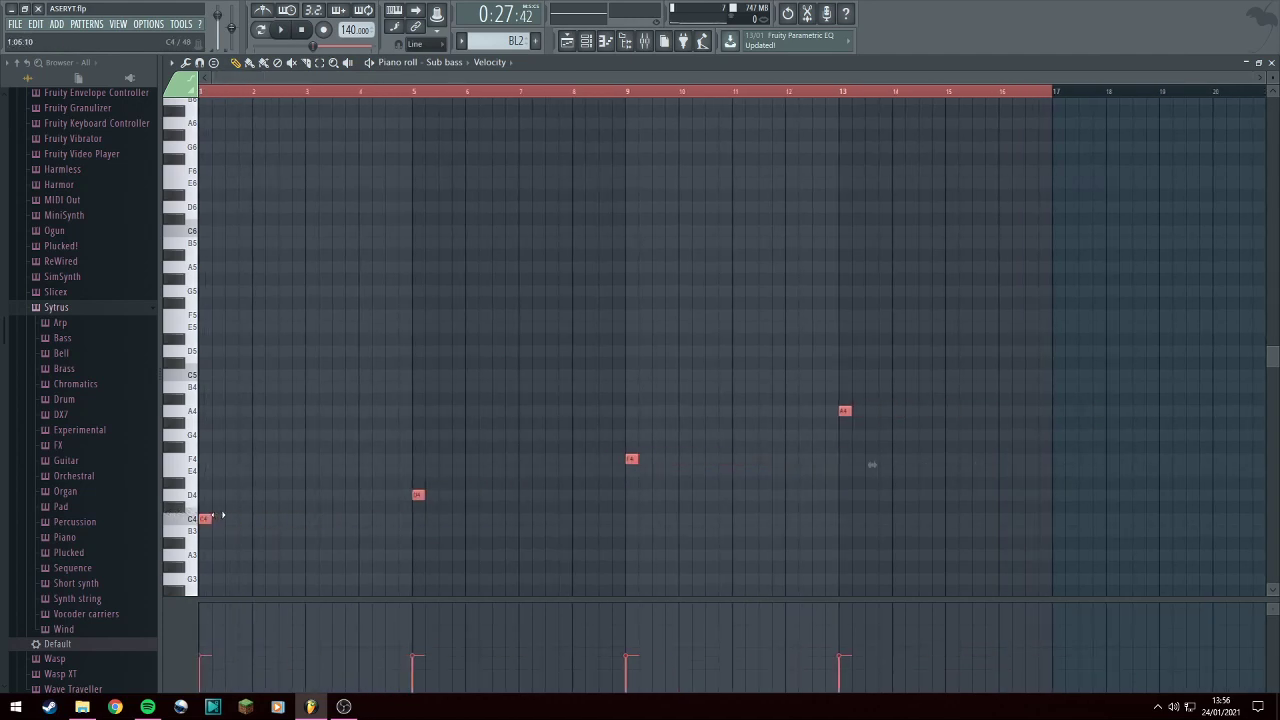
pyautogui.click(566, 42)
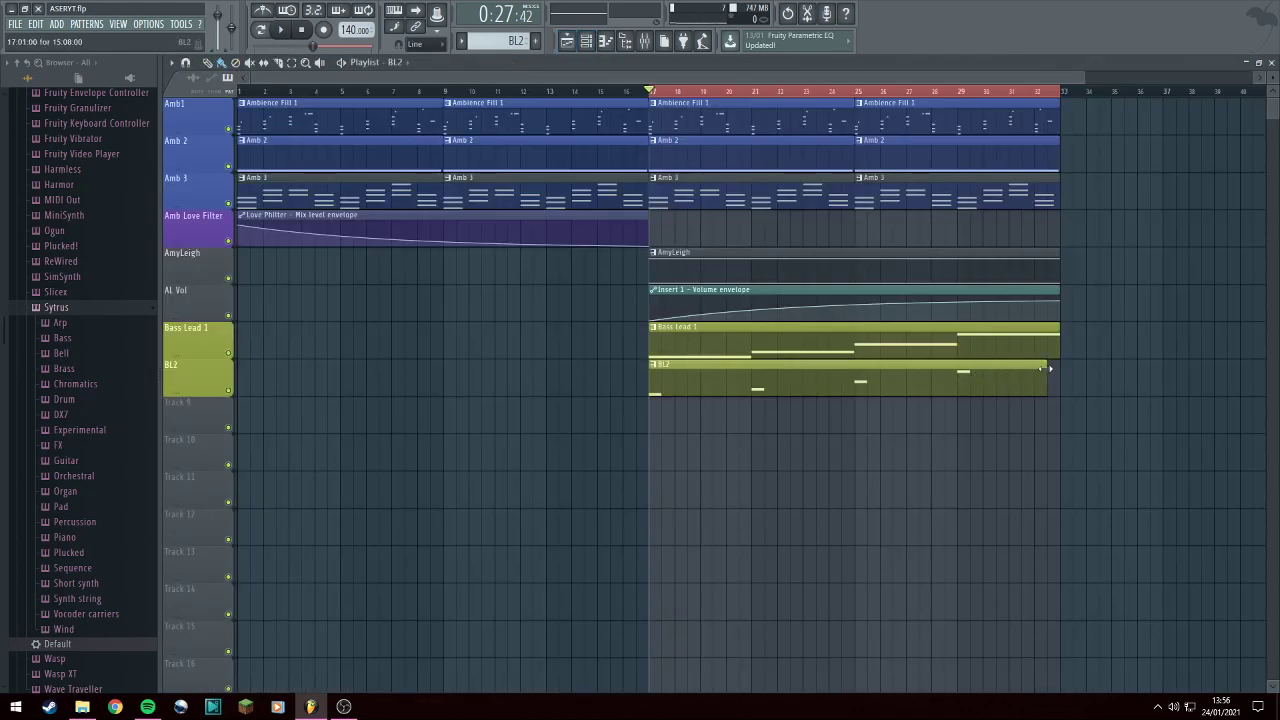
pyautogui.doubleClick(905, 376)
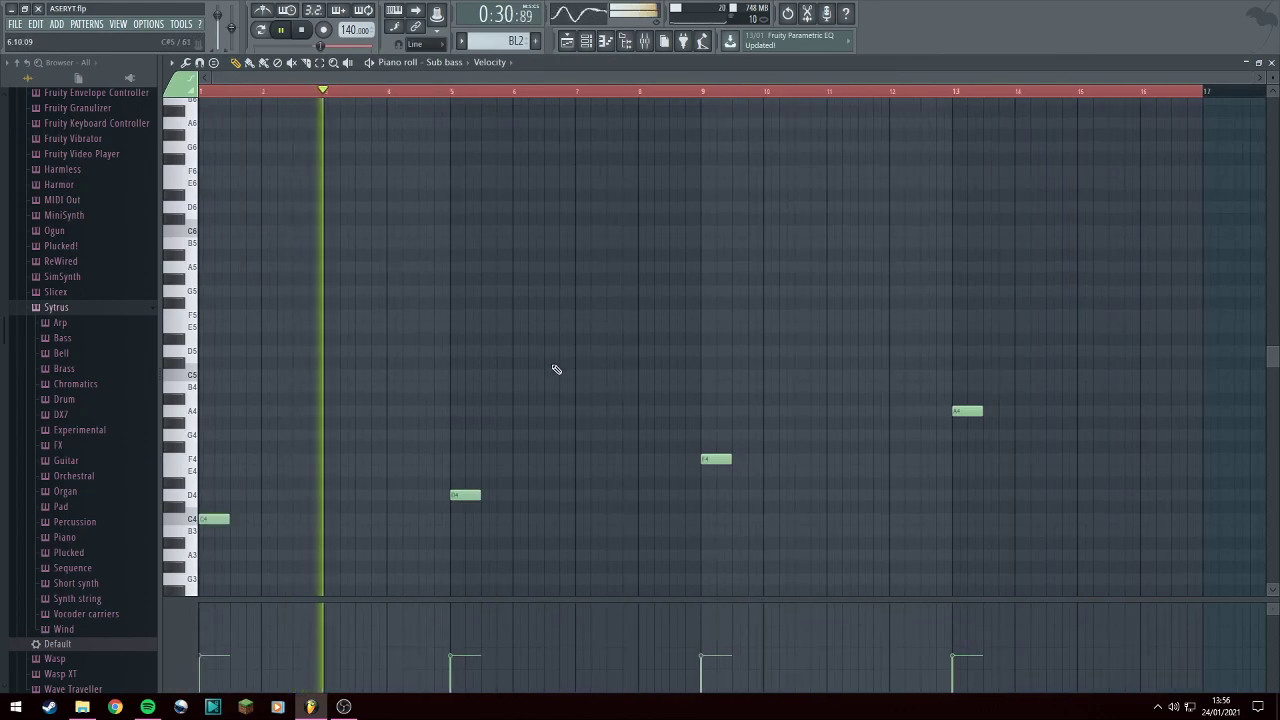
pyautogui.click(268, 519)
pyautogui.click(338, 519)
pyautogui.click(400, 519)
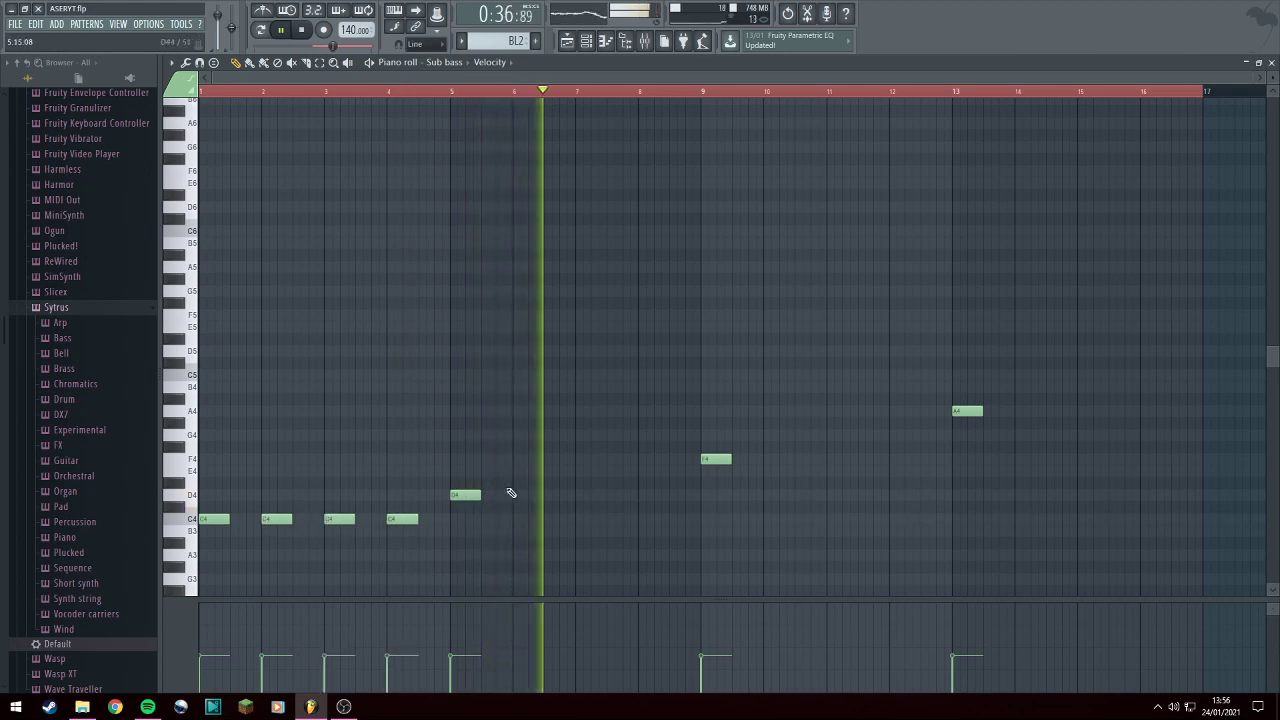
# Repeat the half-bar D4 note in bars 6, 7 and 8 of the Sub bass part.
pyautogui.click(528, 495)
pyautogui.click(588, 495)
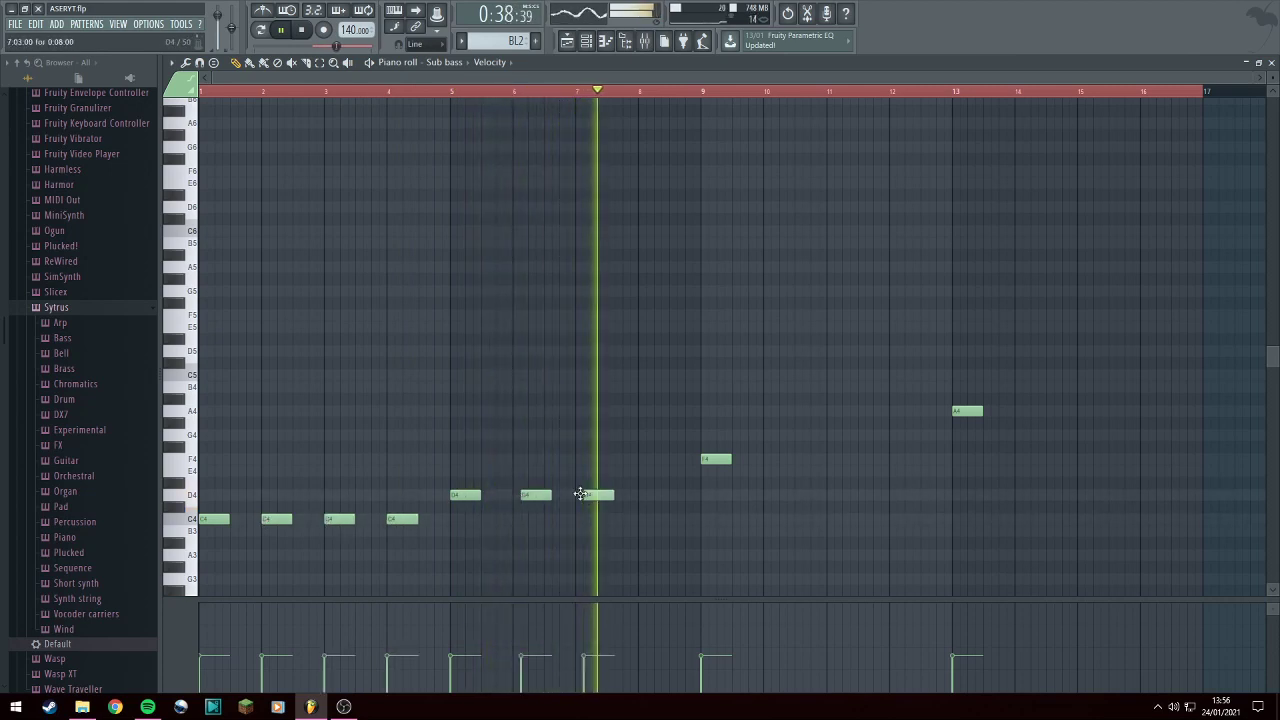
pyautogui.click(644, 496)
pyautogui.moveTo(592, 495); pyautogui.dragTo(584, 495)
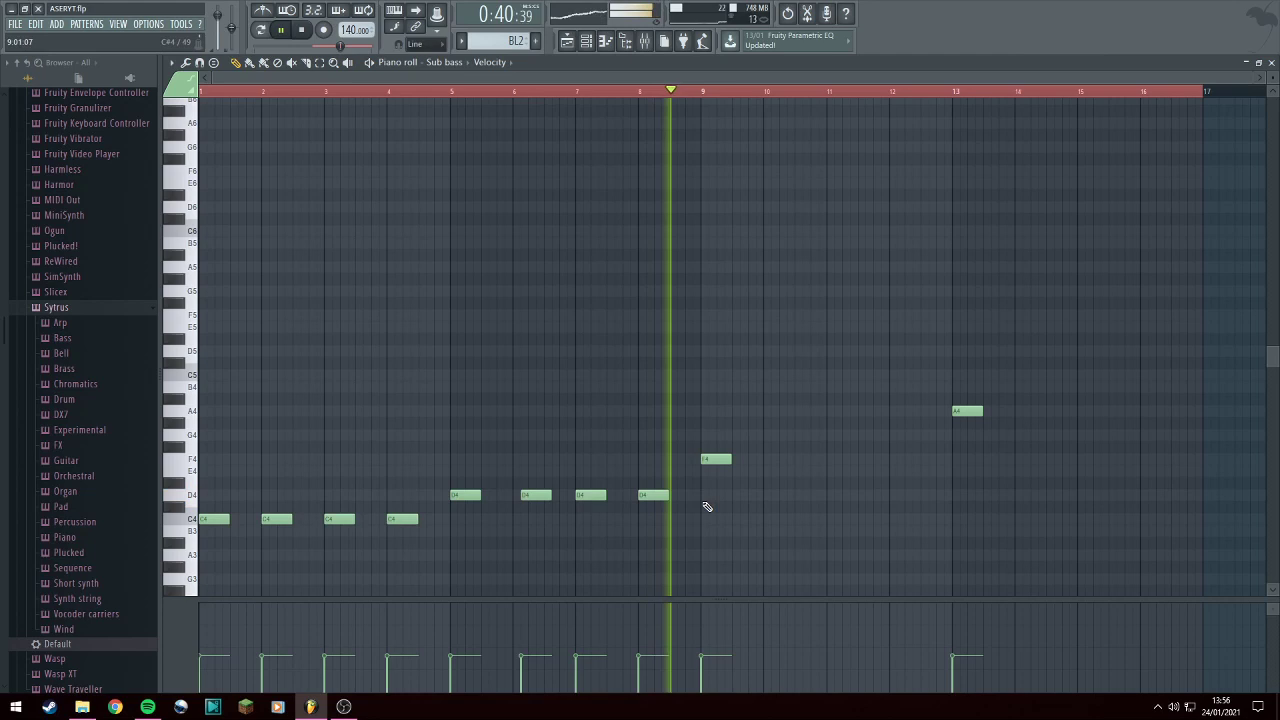
# Repeat the half-bar F4 note in bars 10, 11 and 12, and extend the A4 note to bar 17.
pyautogui.click(772, 459)
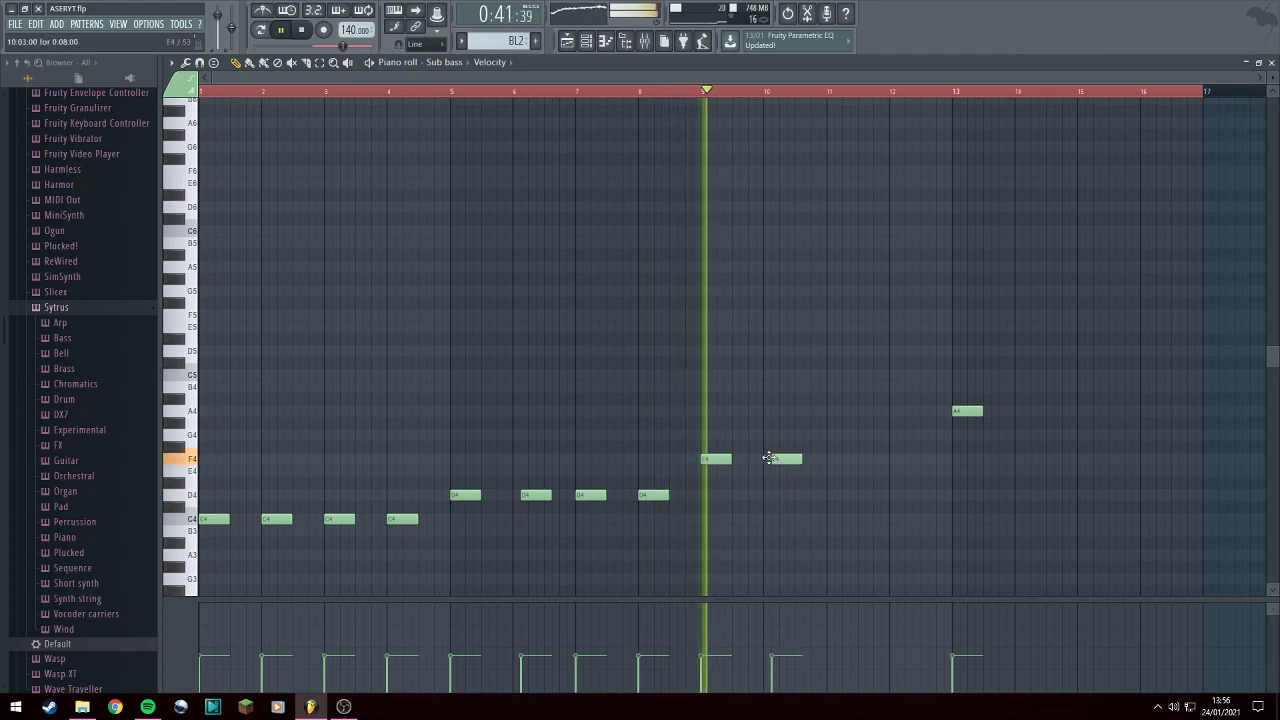
pyautogui.click(830, 459)
pyautogui.click(902, 459)
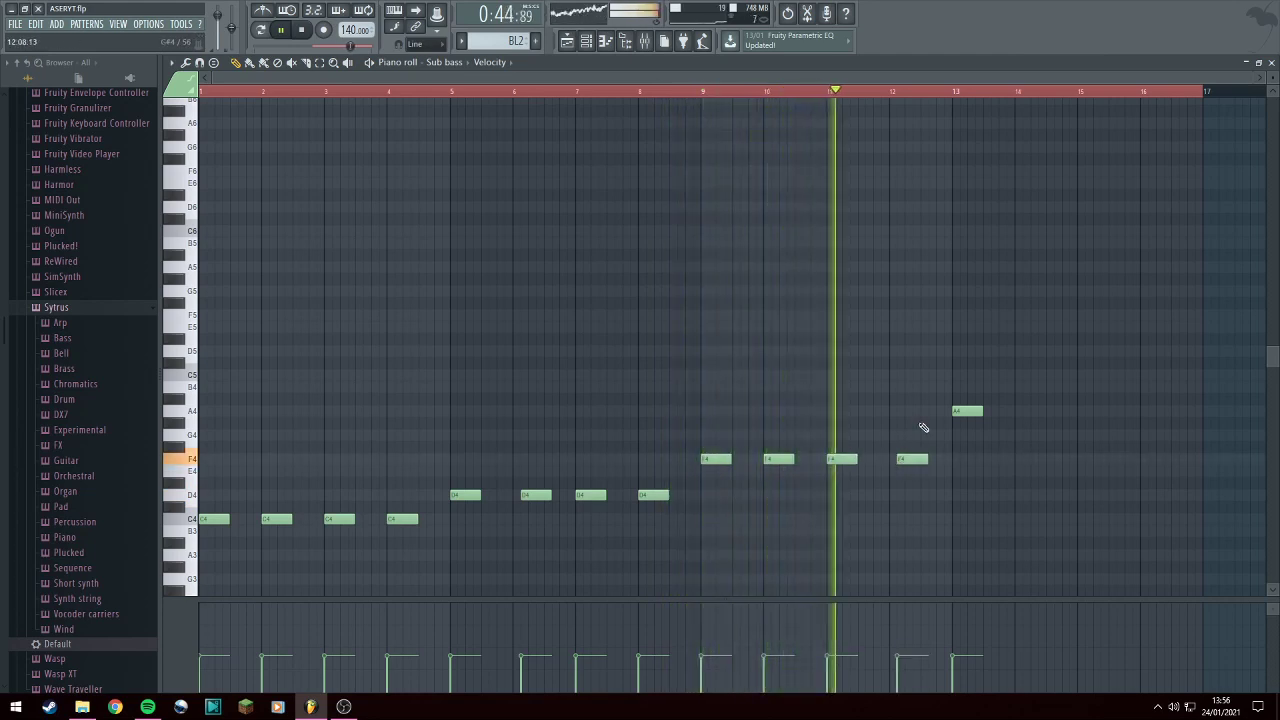
pyautogui.moveTo(910, 459); pyautogui.dragTo(903, 459)
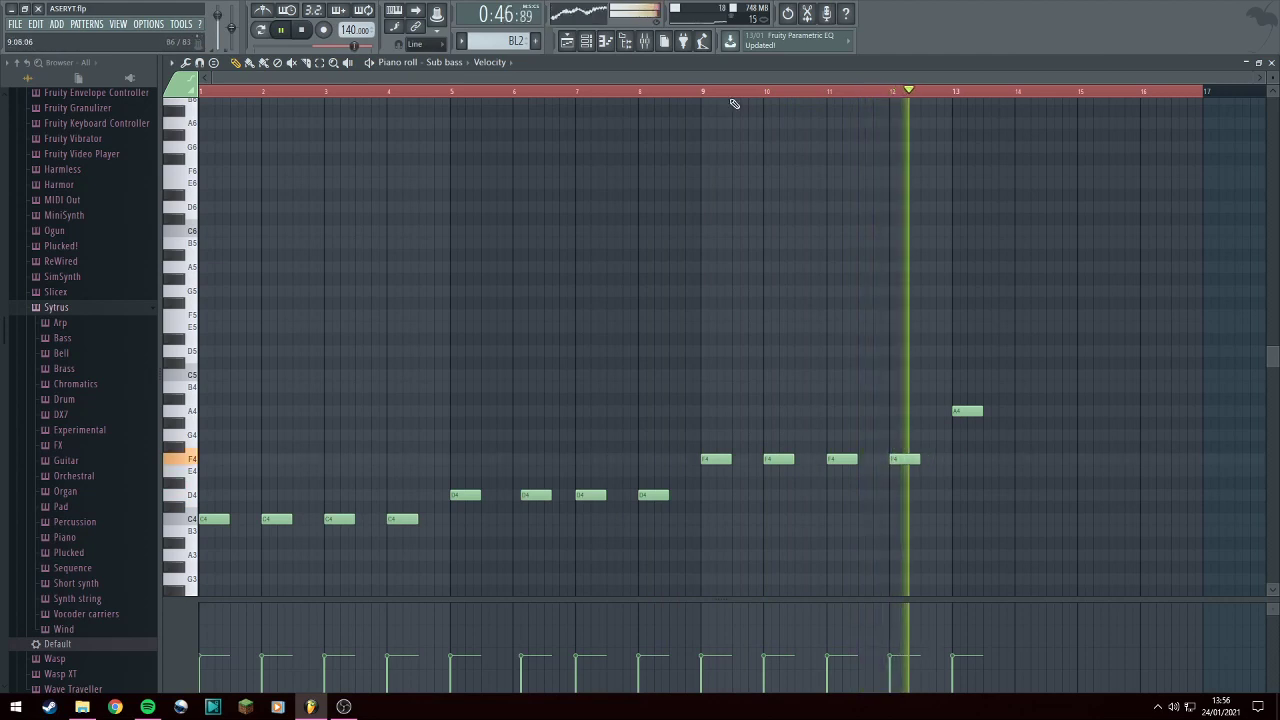
pyautogui.moveTo(735, 79); pyautogui.dragTo(884, 82)
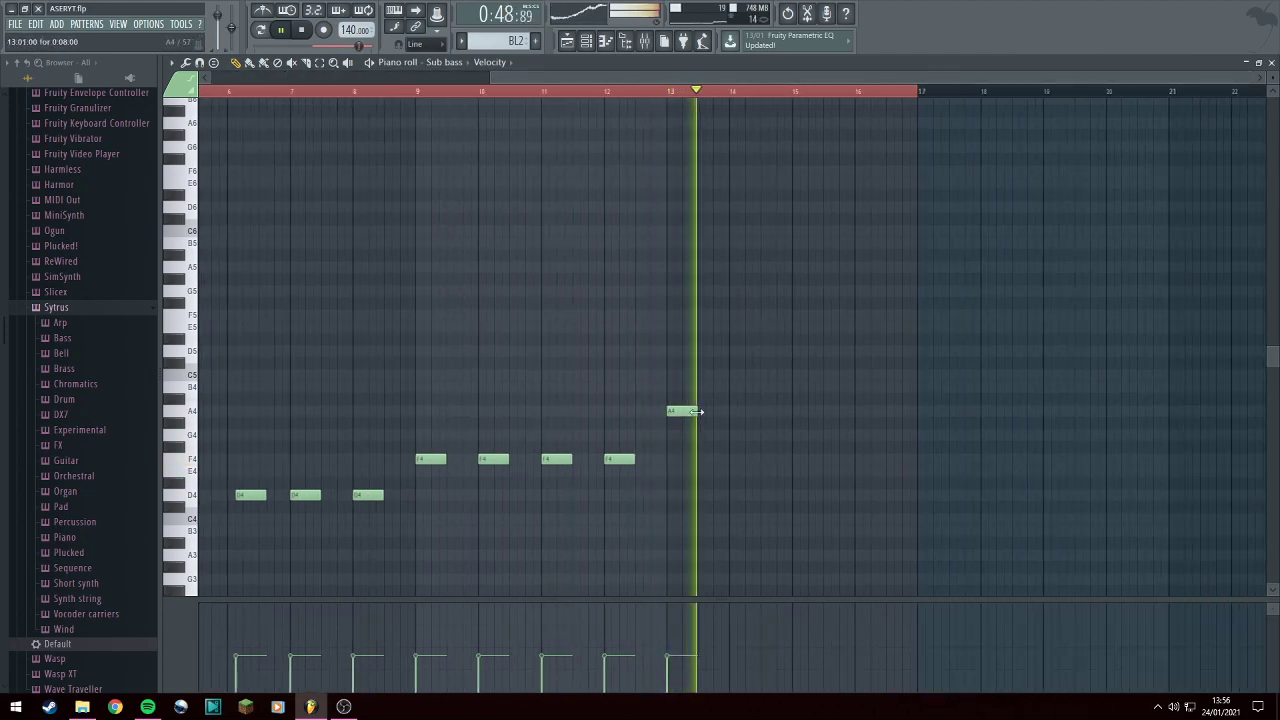
pyautogui.moveTo(697, 411); pyautogui.dragTo(906, 417)
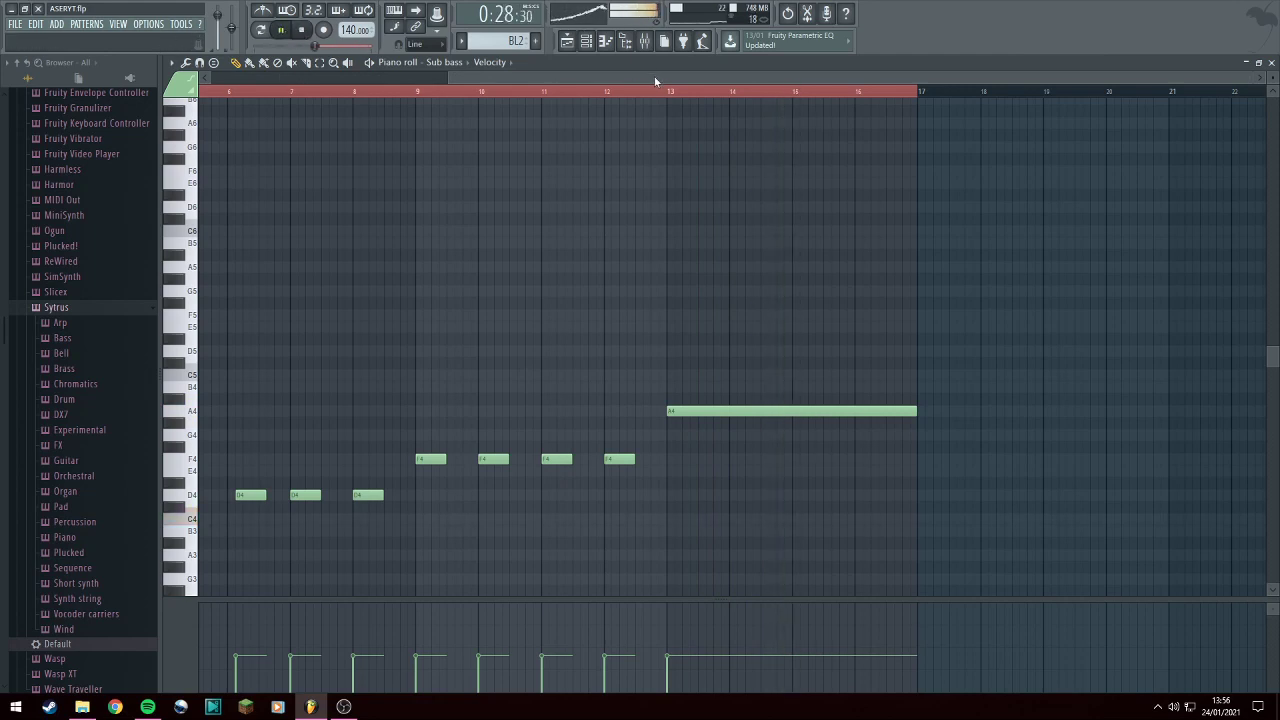
# Transpose all Sub bass notes up two octaves so that the first note is C6.
pyautogui.click(586, 44)
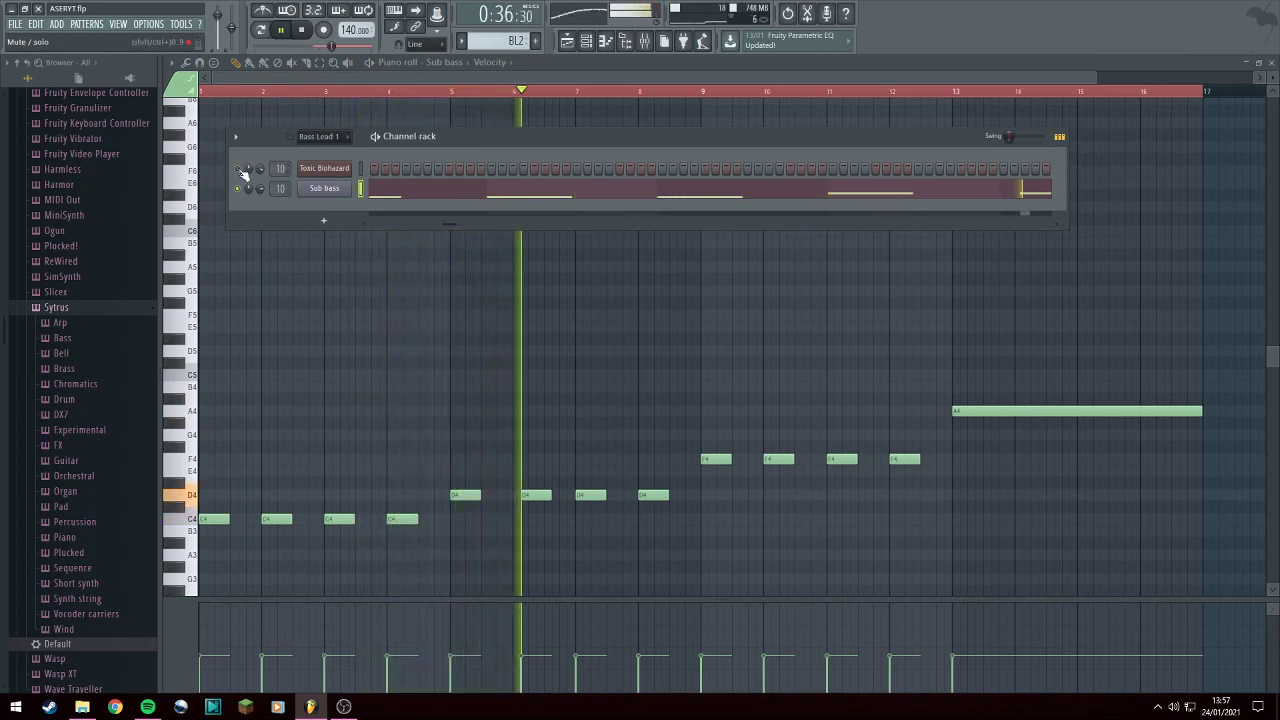
pyautogui.moveTo(230, 410); pyautogui.dragTo(252, 411)
pyautogui.rightClick(280, 412)
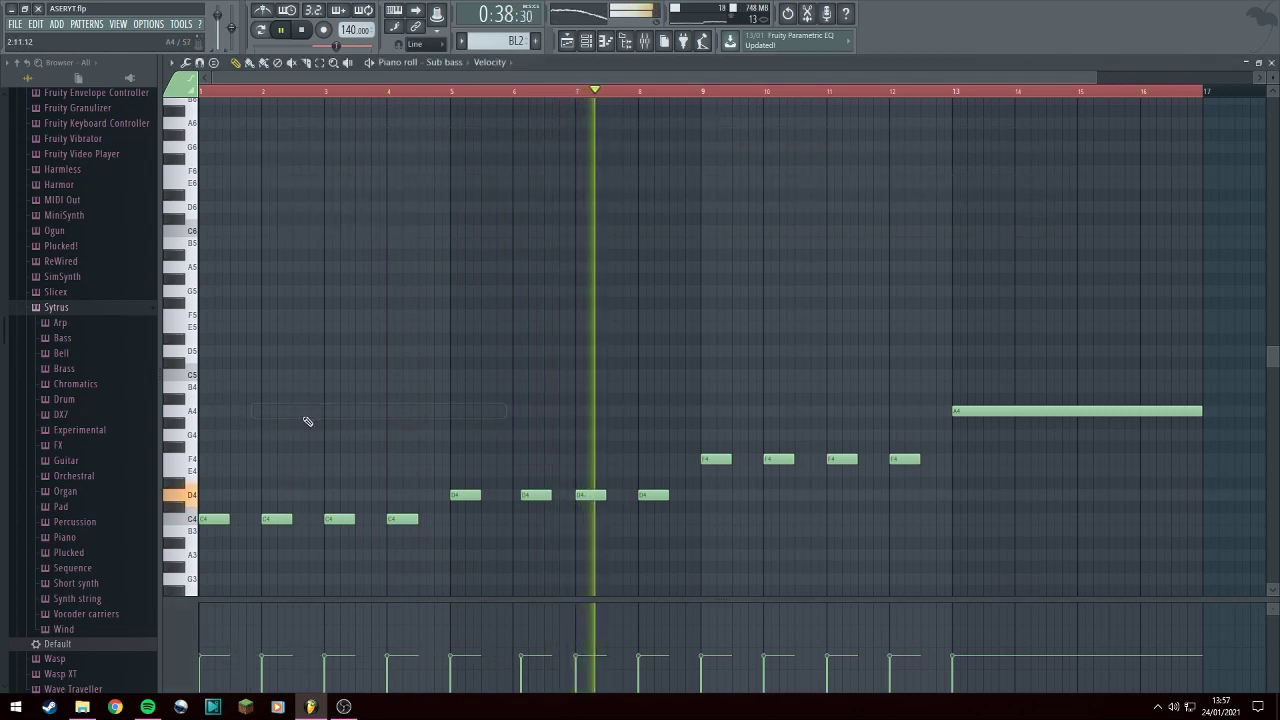
pyautogui.hotkey('ctrl', 'a')
pyautogui.moveTo(206, 519); pyautogui.dragTo(197, 231)
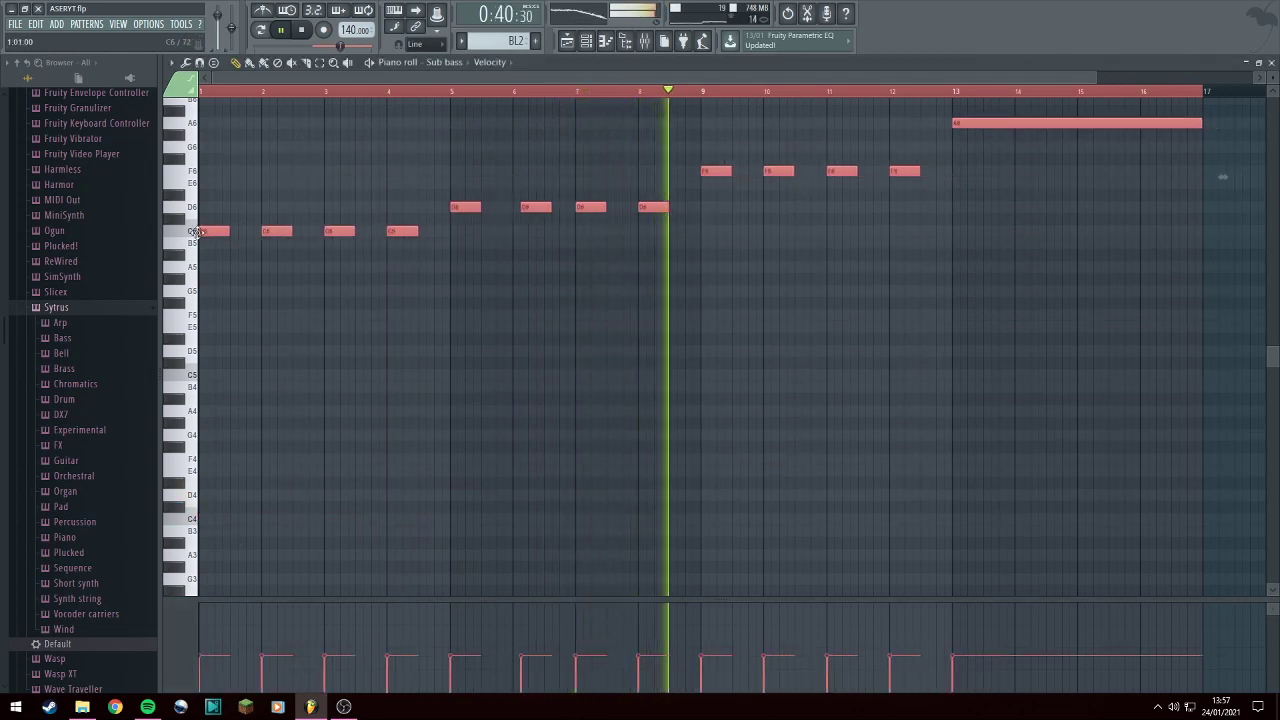
pyautogui.scroll(4, 570, 400)
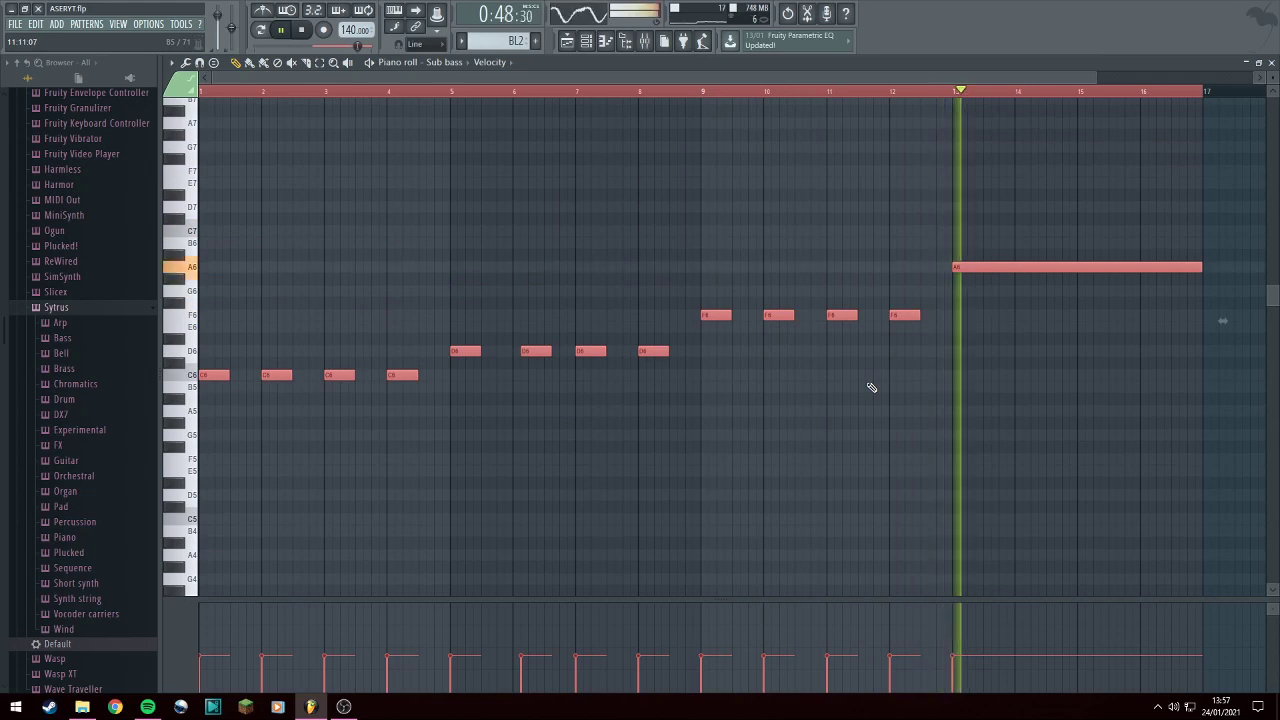
# Delete the repeated F6 notes in bars 10 to 12 and clear all remaining Sub bass notes.
pyautogui.rightClick(905, 315)
pyautogui.rightClick(842, 315)
pyautogui.rightClick(778, 315)
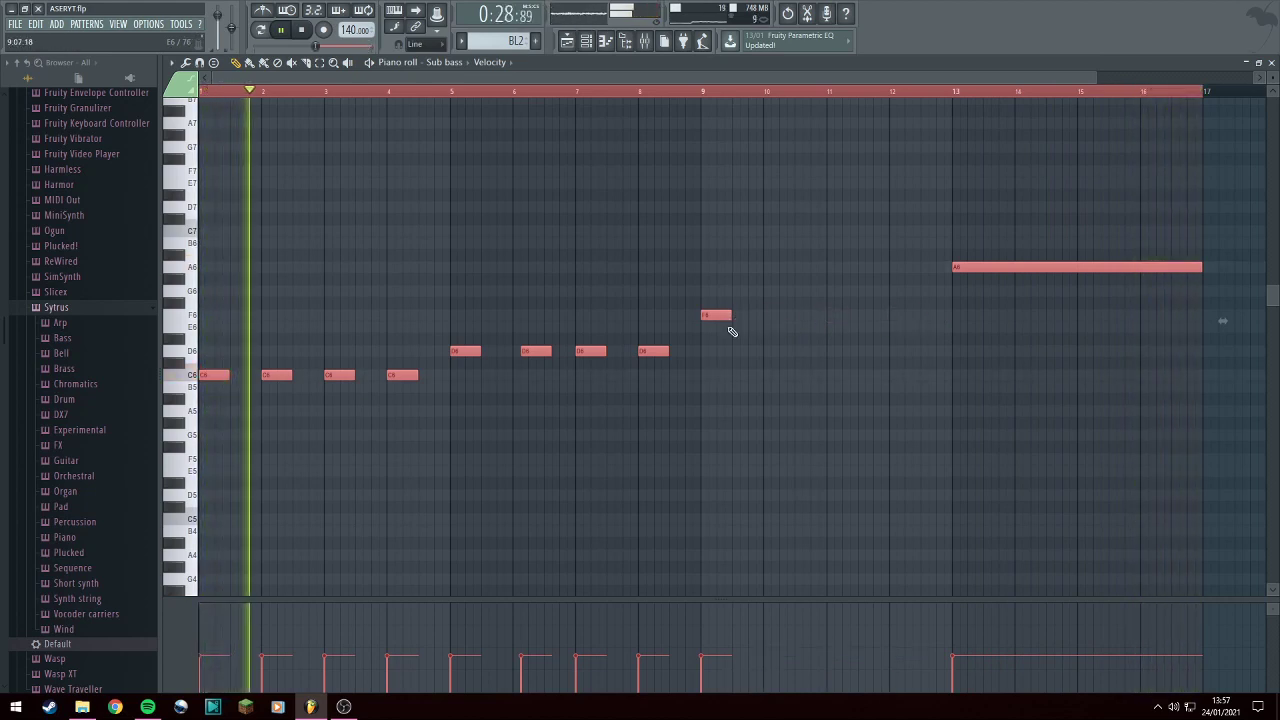
pyautogui.hotkey('ctrl', 'a')
pyautogui.press('Delete')
# Paste the four long bass notes into the Sub bass part again and raise them one octave to C5, D5, F5 and A5.
pyautogui.hotkey('ctrl', 'v')
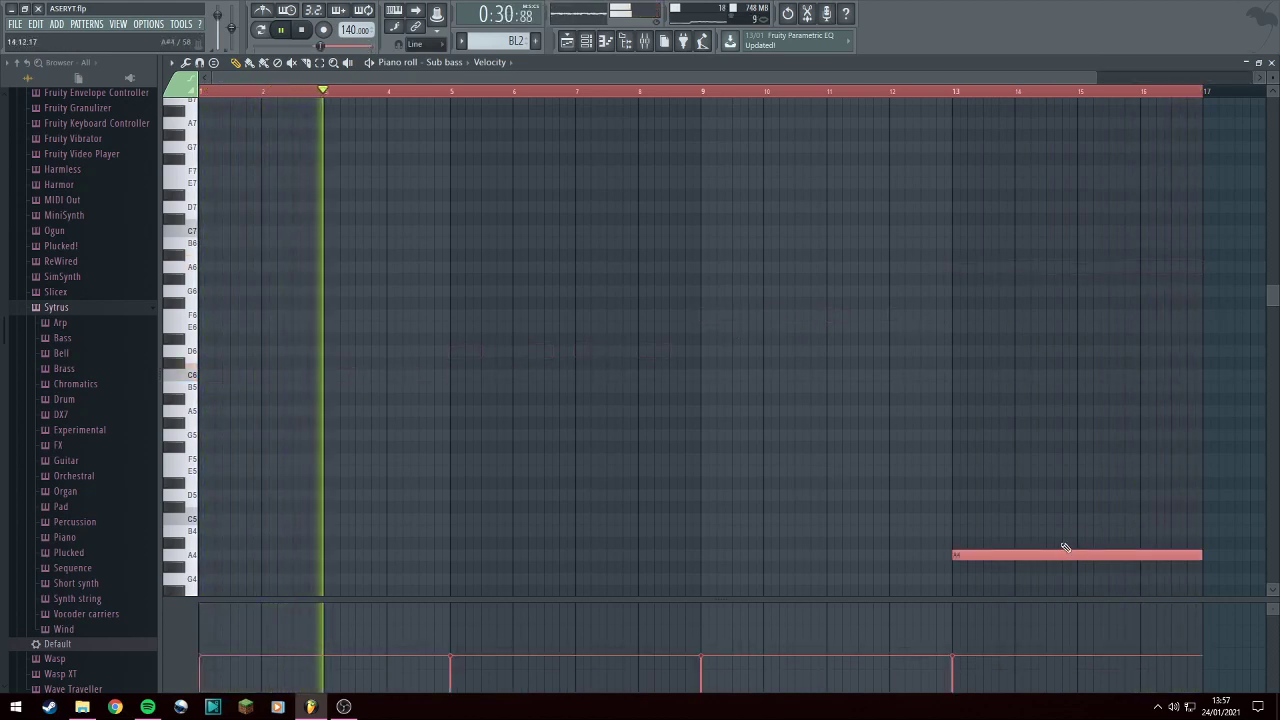
pyautogui.moveTo(1045, 553); pyautogui.dragTo(1024, 430)
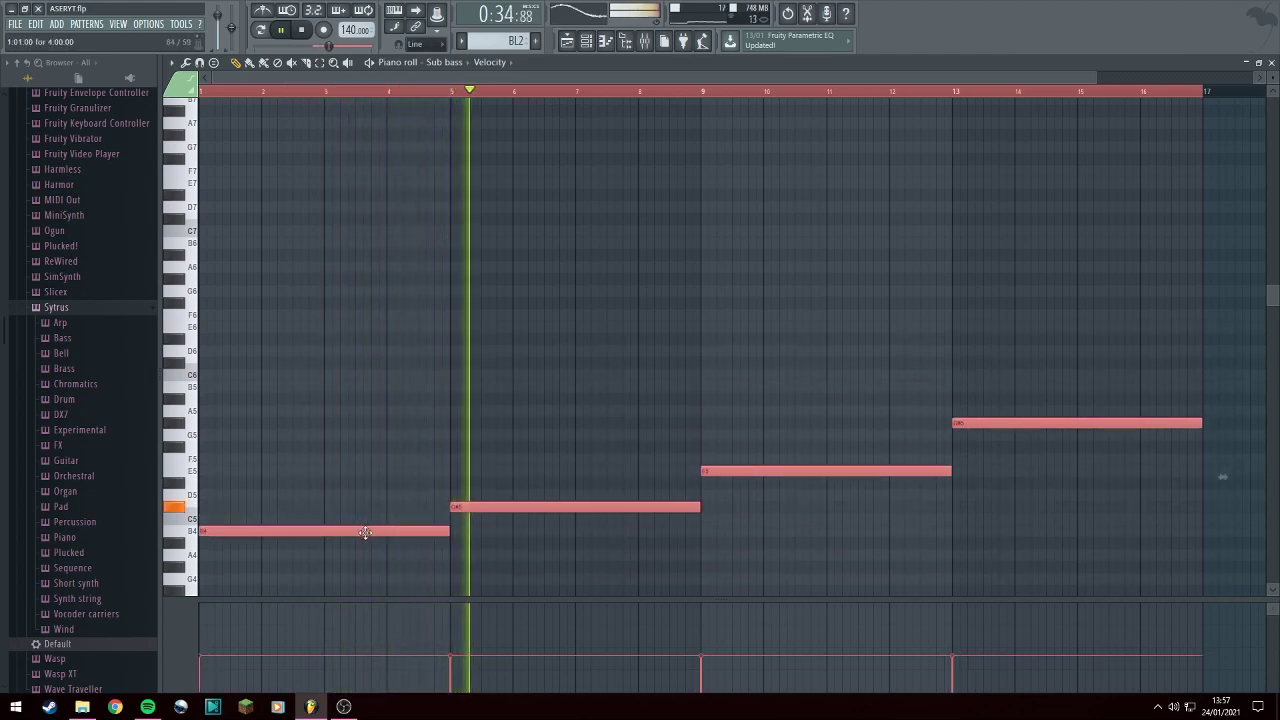
pyautogui.moveTo(365, 532); pyautogui.dragTo(366, 517)
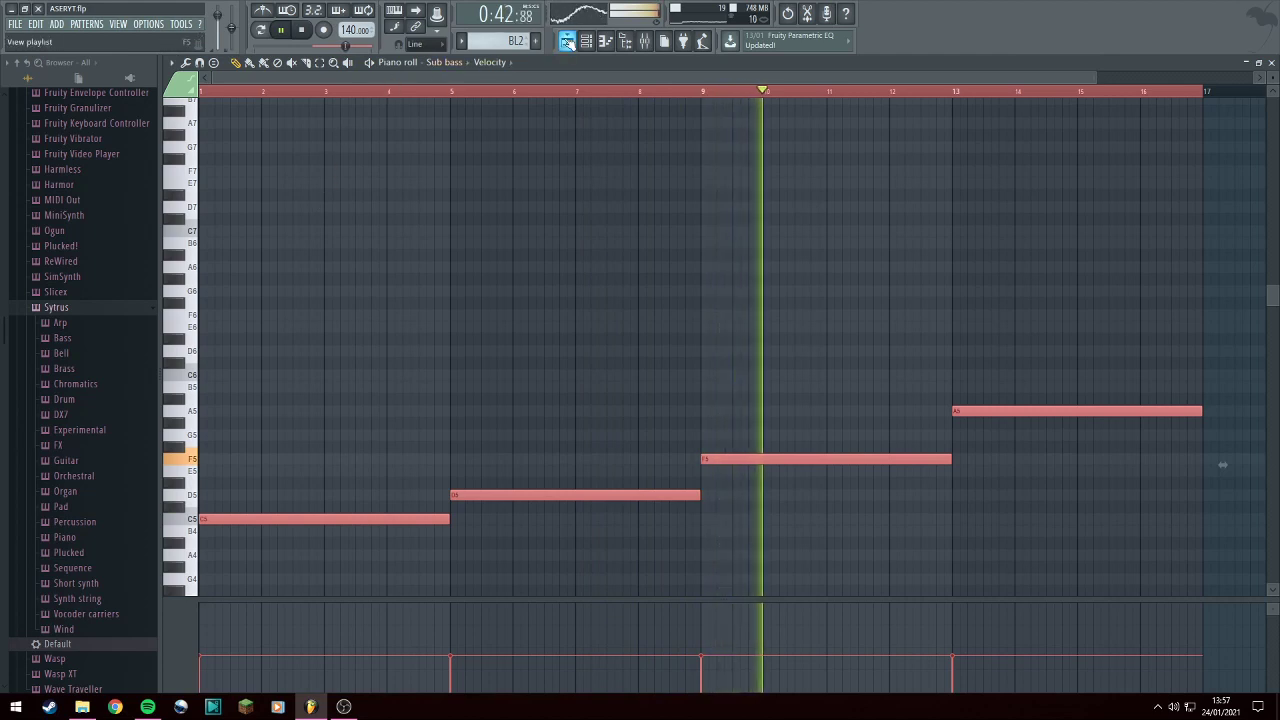
pyautogui.click(567, 41)
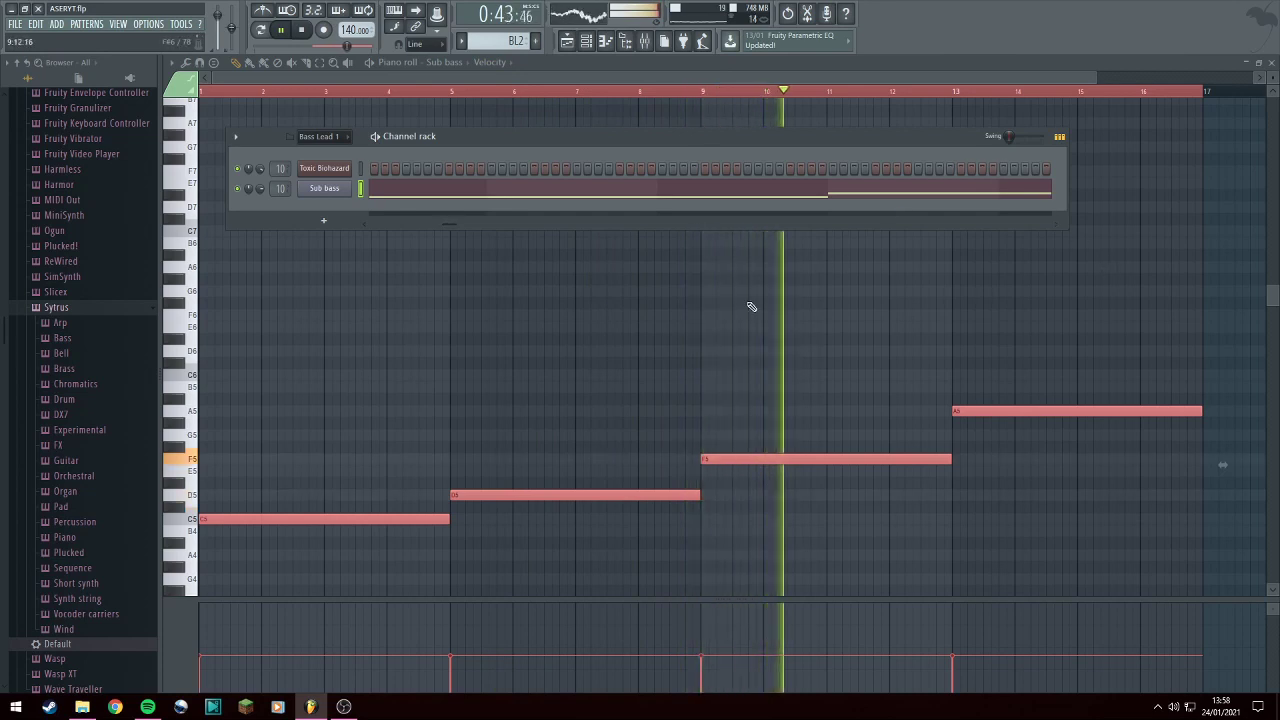
# Add a new channel filter group named dRUMS.
pyautogui.scroll(-4, 320, 140)
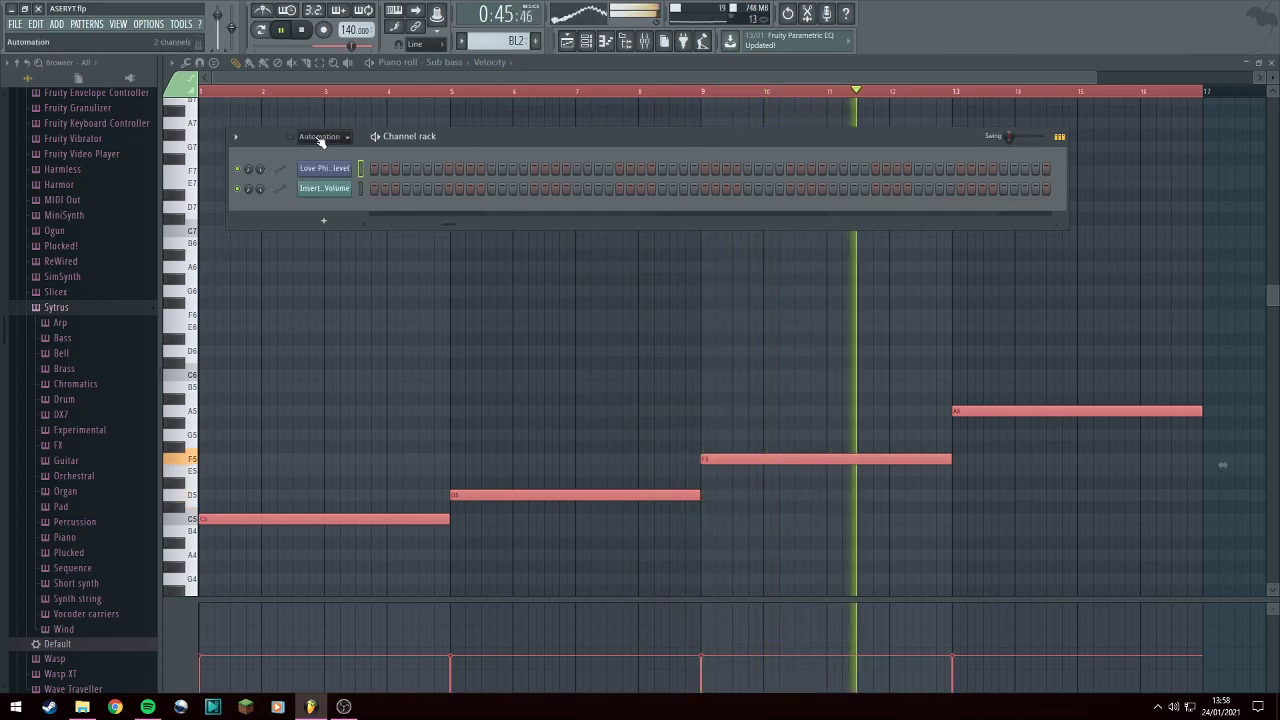
pyautogui.scroll(3, 320, 140)
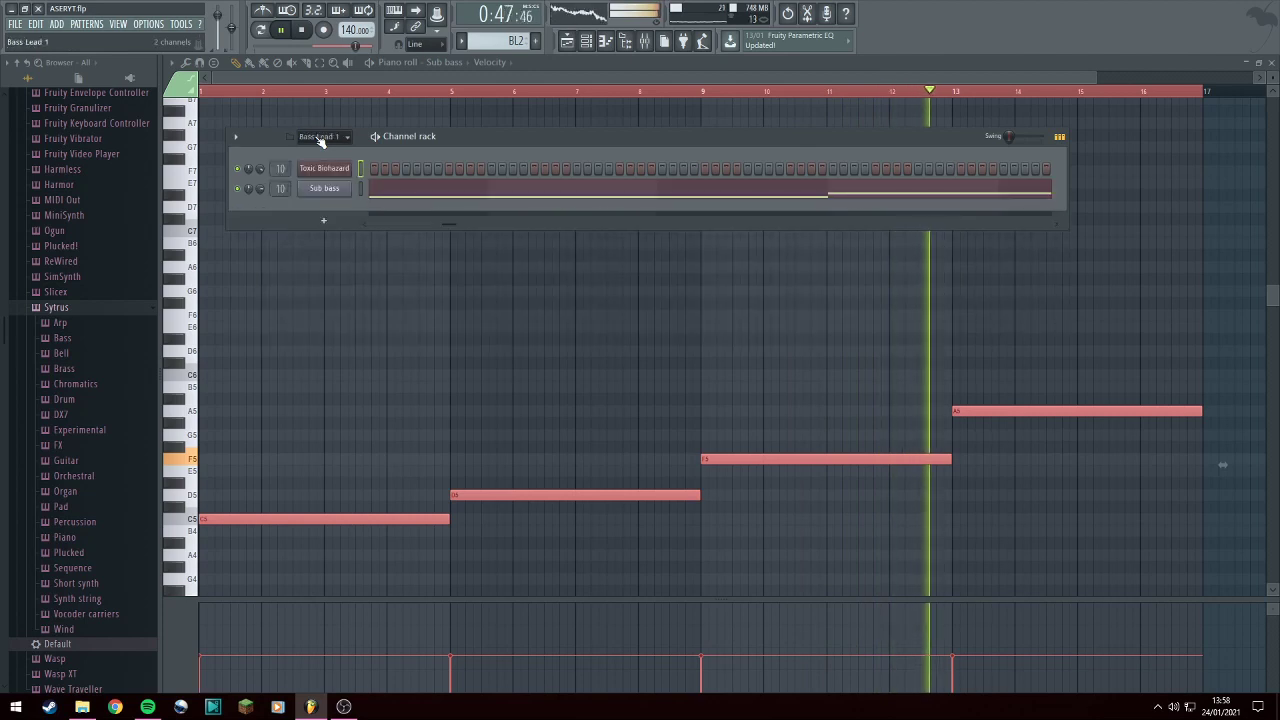
pyautogui.scroll(1, 320, 140)
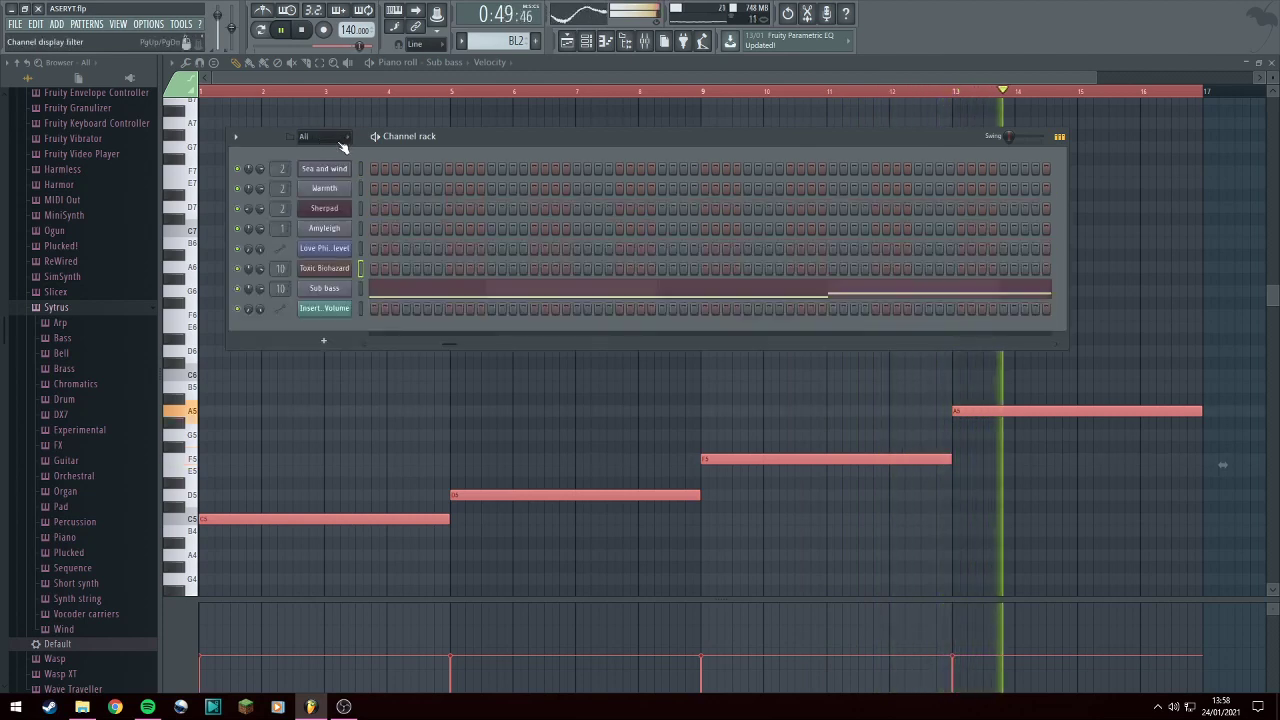
pyautogui.rightClick(327, 138)
pyautogui.click(347, 148)
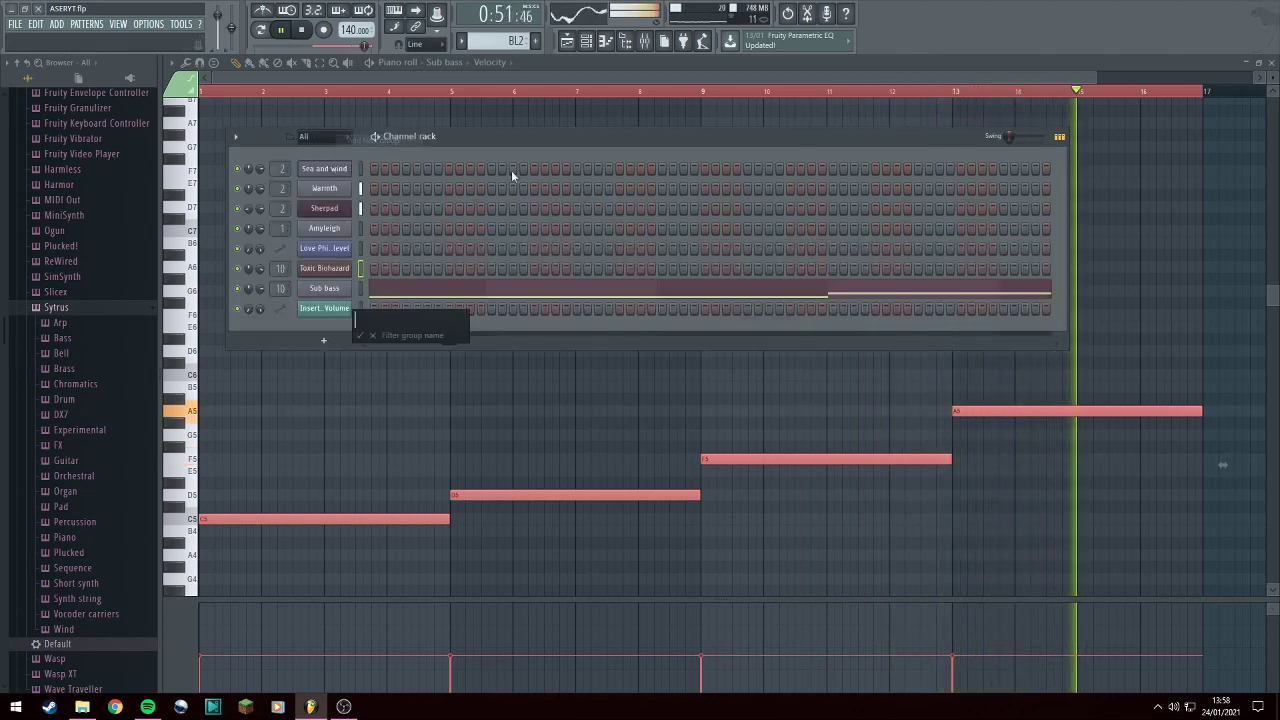
pyautogui.write('dRUMS')
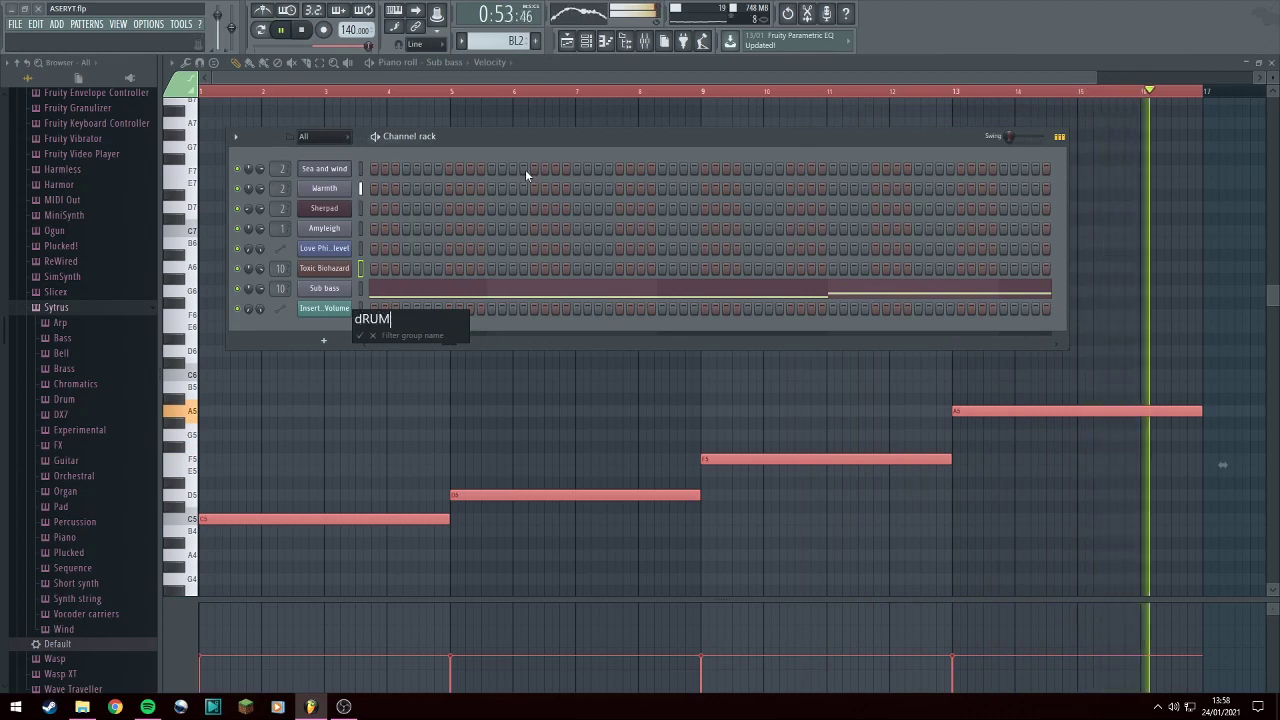
pyautogui.press('Return')
# Rename the new channel filter group to Drums.
pyautogui.click(309, 137)
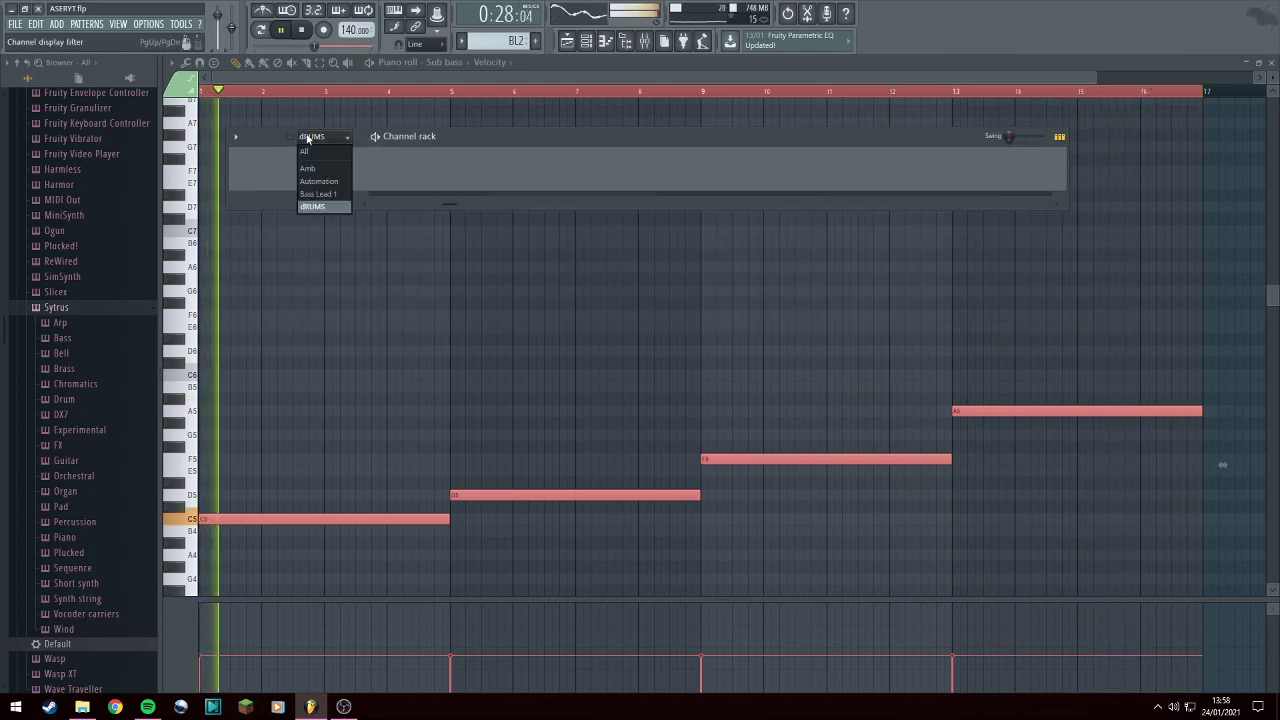
pyautogui.click(314, 129)
pyautogui.click(316, 138)
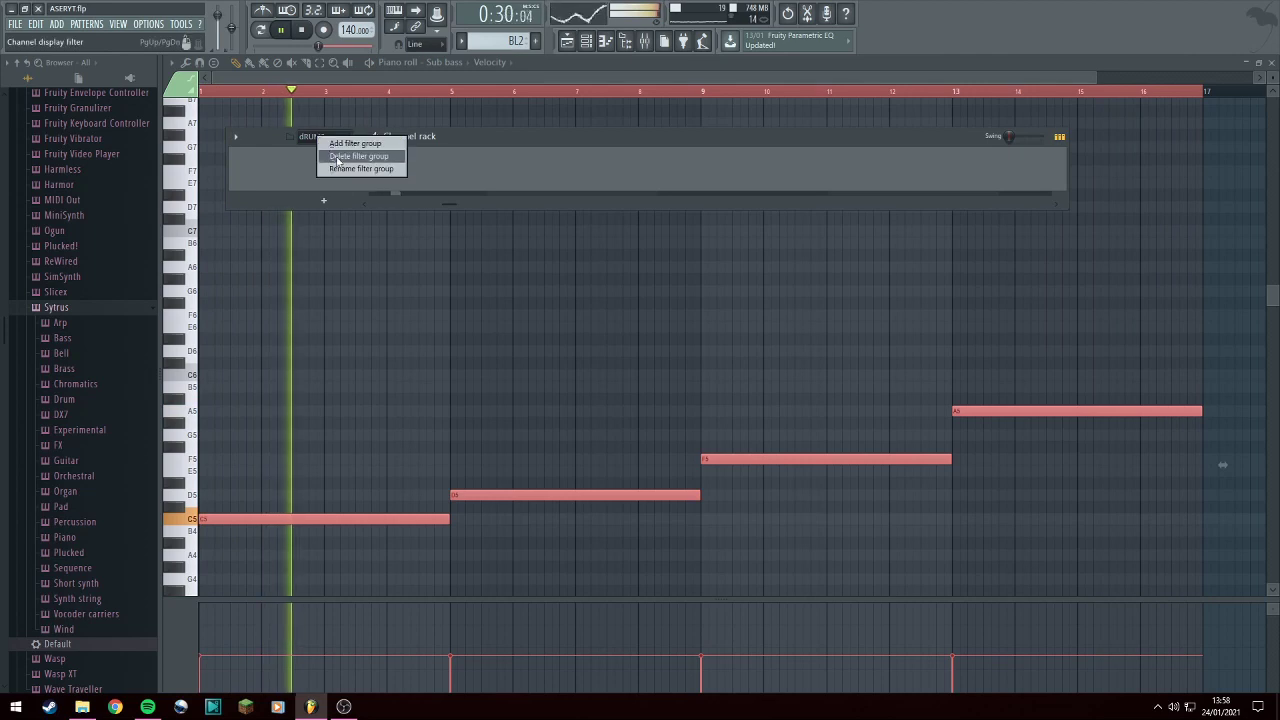
pyautogui.click(352, 168)
pyautogui.write('Drums')
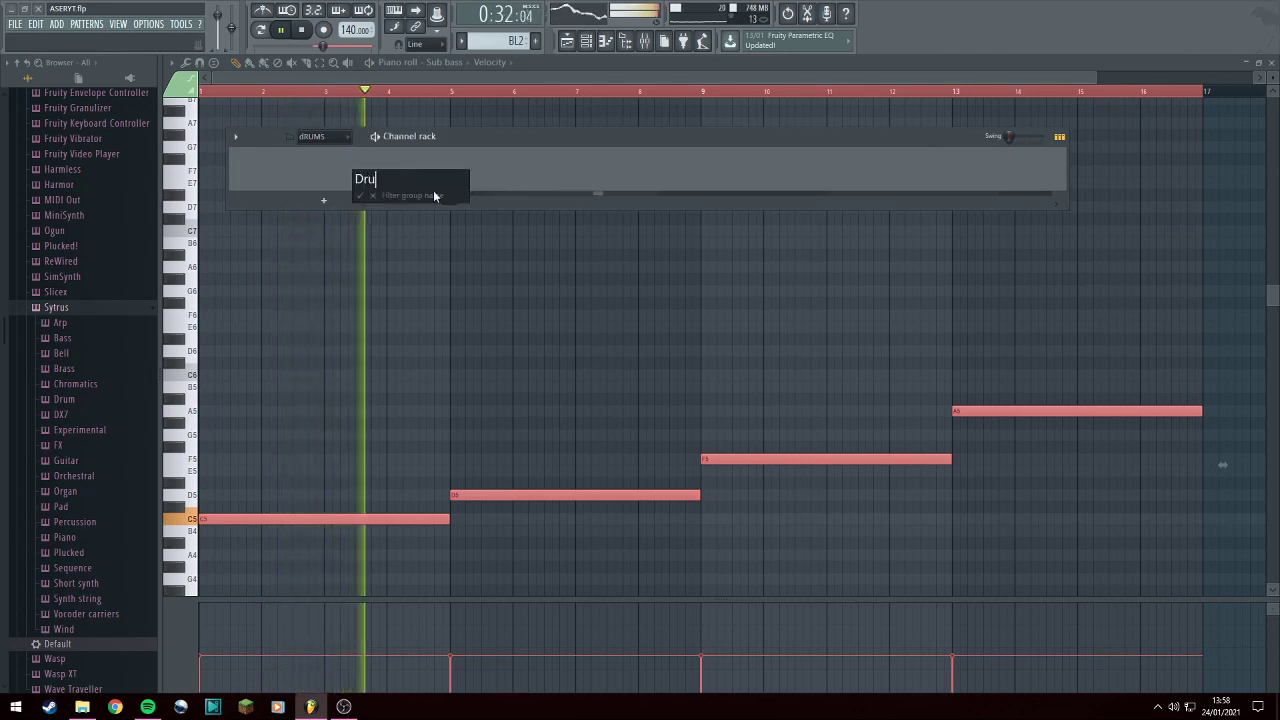
pyautogui.press('Return')
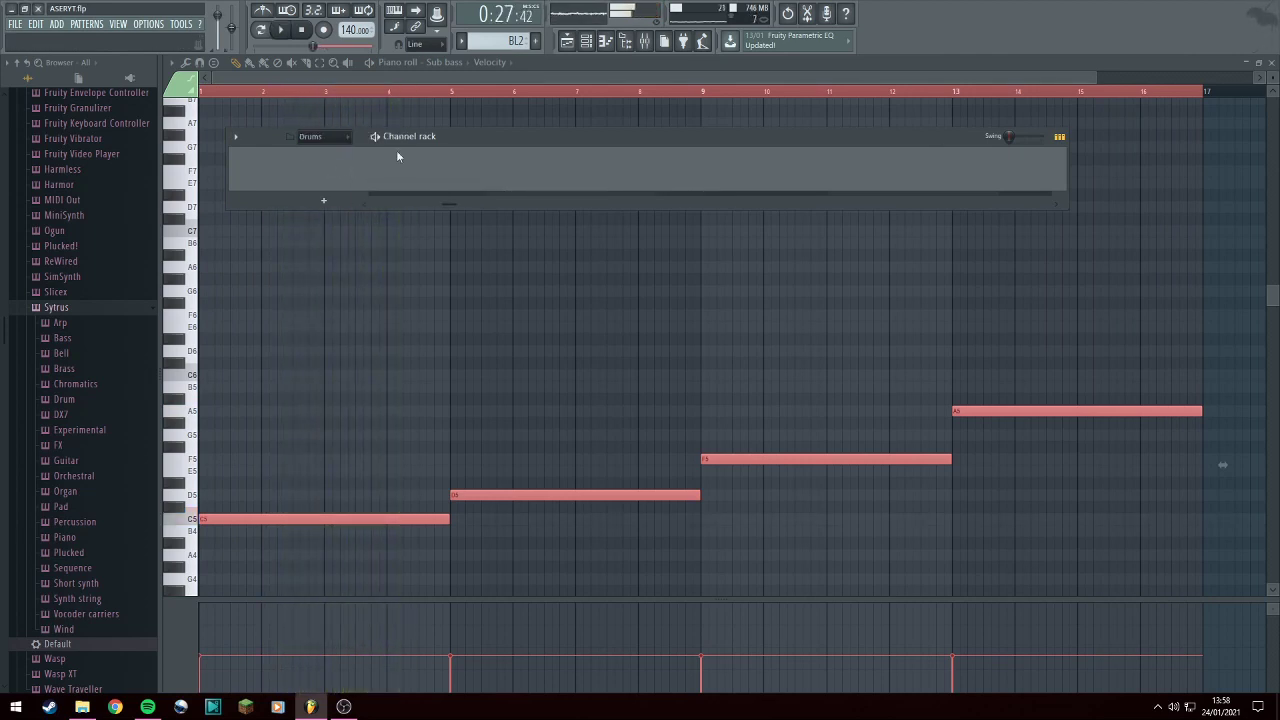
# Browse to the Kicks folder of the Dubstep Empire Drum Kit and preview Kick (1).
pyautogui.scroll(6, 84, 350)
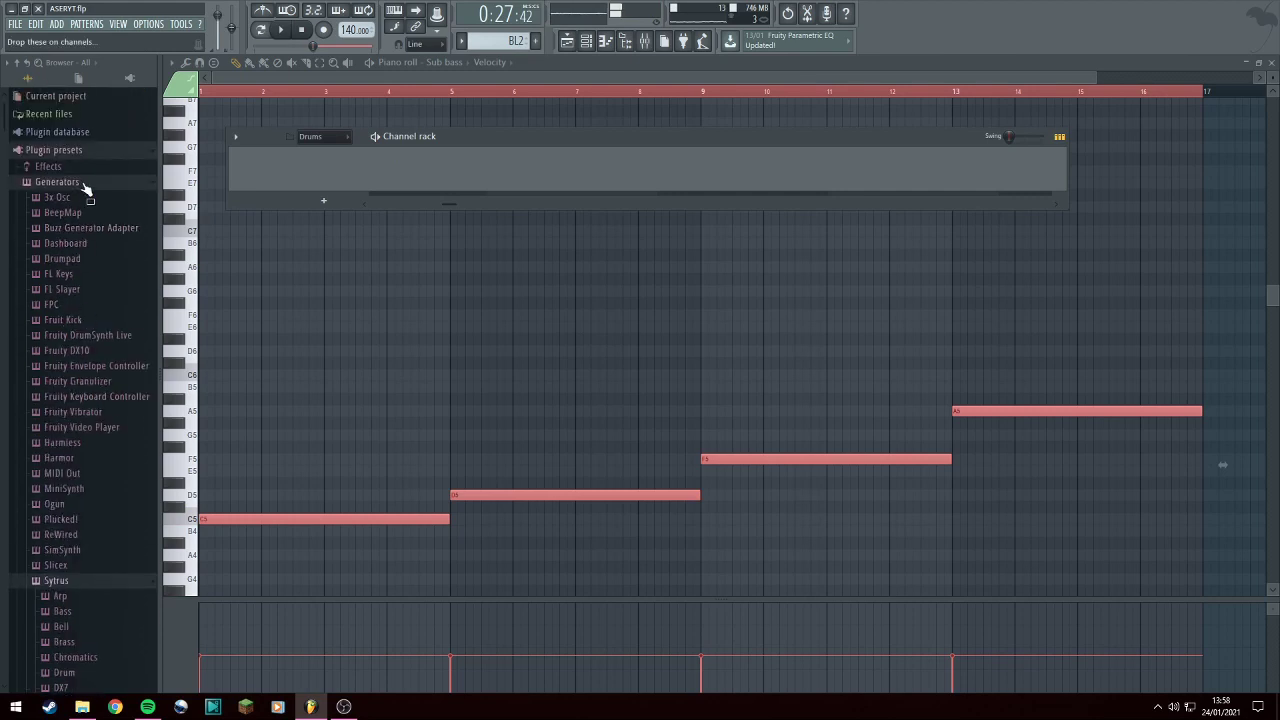
pyautogui.click(84, 186)
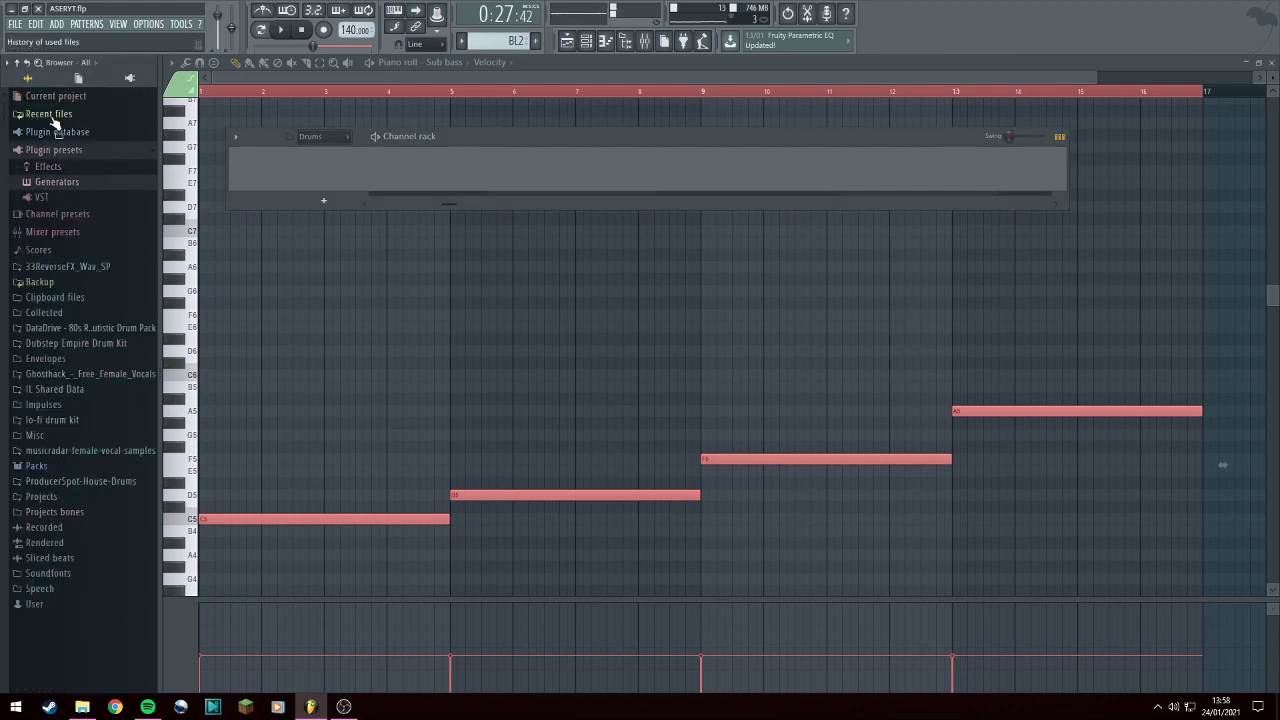
pyautogui.click(92, 343)
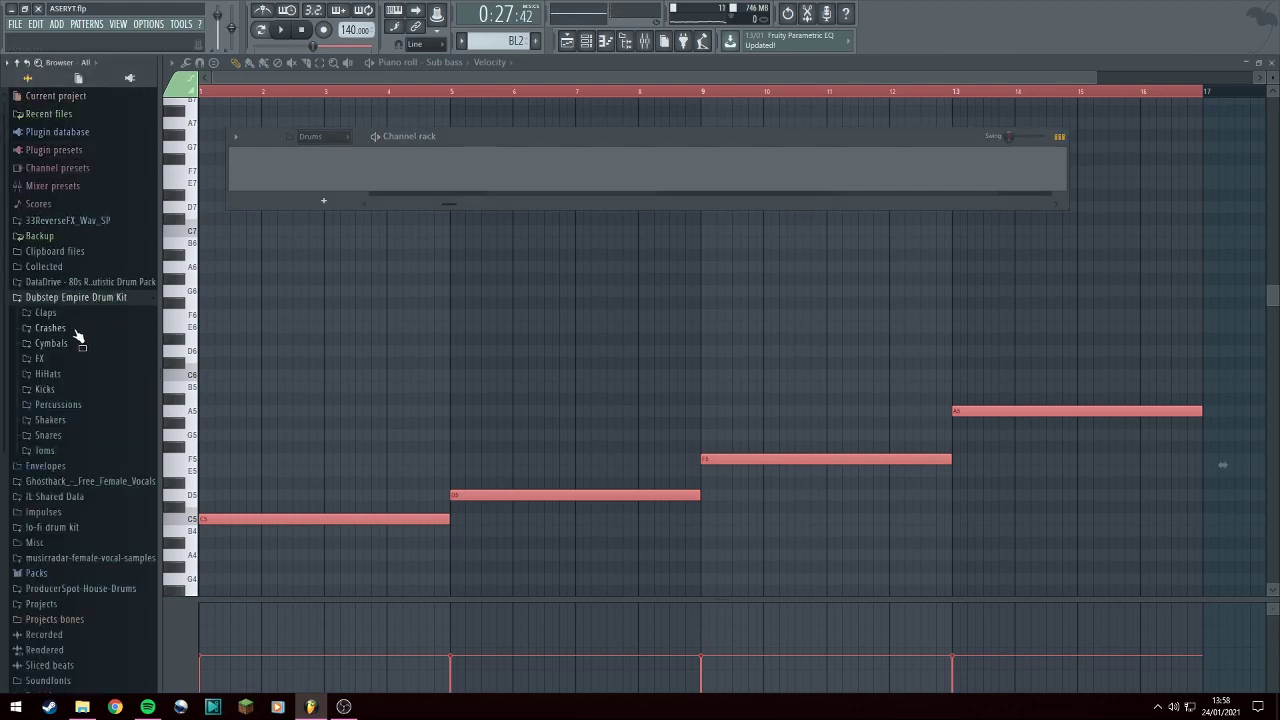
pyautogui.click(52, 437)
pyautogui.click(54, 410)
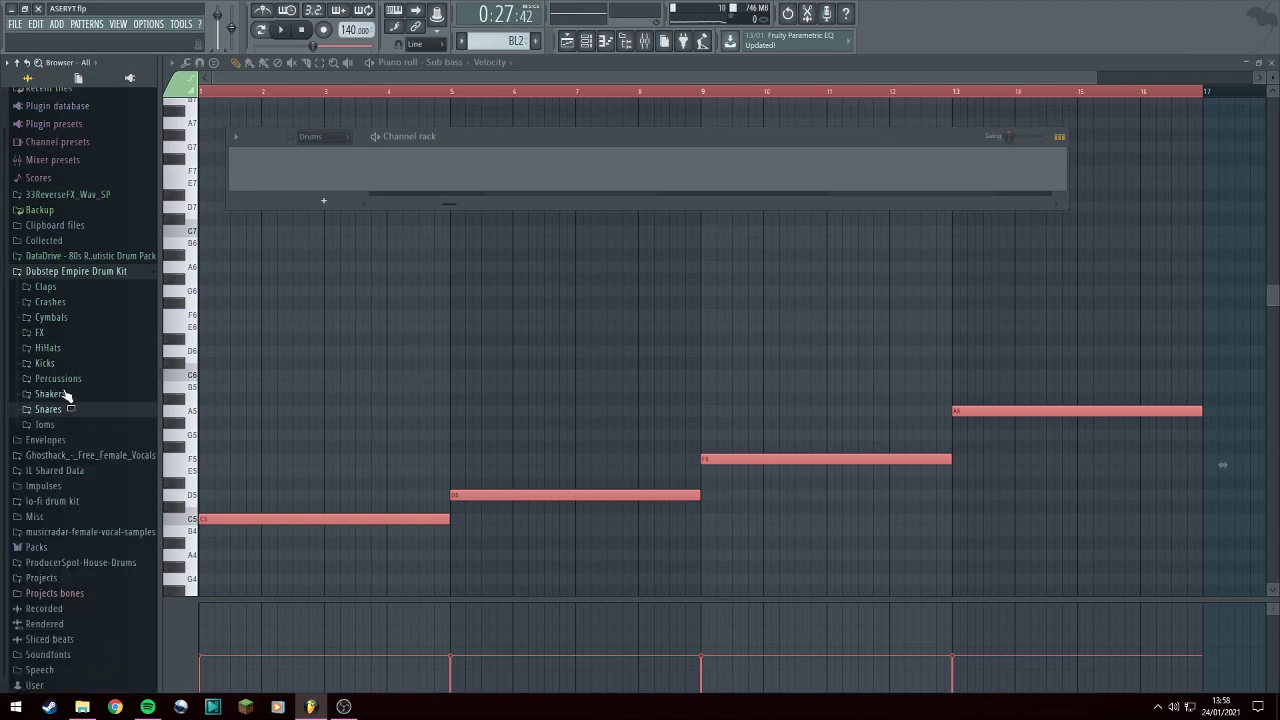
pyautogui.click(46, 364)
pyautogui.click(60, 378)
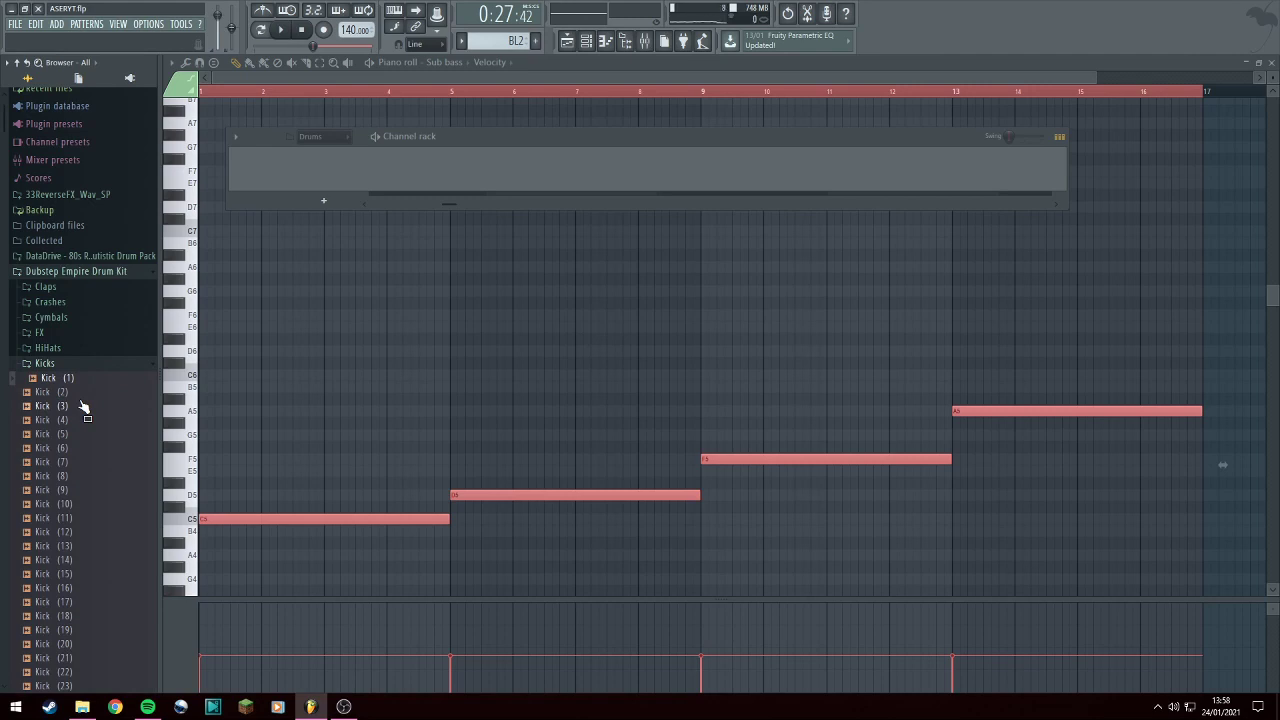
# Open the Claps folder of the Dubstep Empire Drum Kit and audition samples Claps (1) to Claps (4).
pyautogui.click(50, 363)
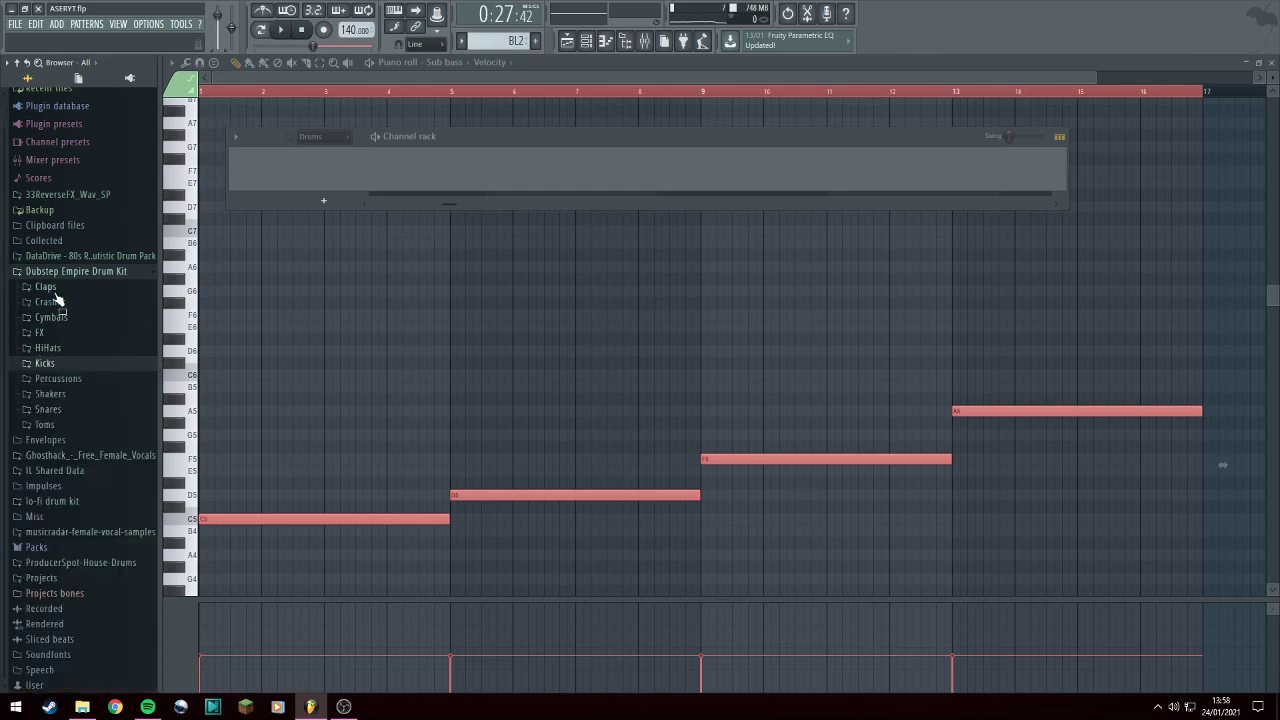
pyautogui.click(60, 272)
pyautogui.click(63, 301)
pyautogui.click(62, 314)
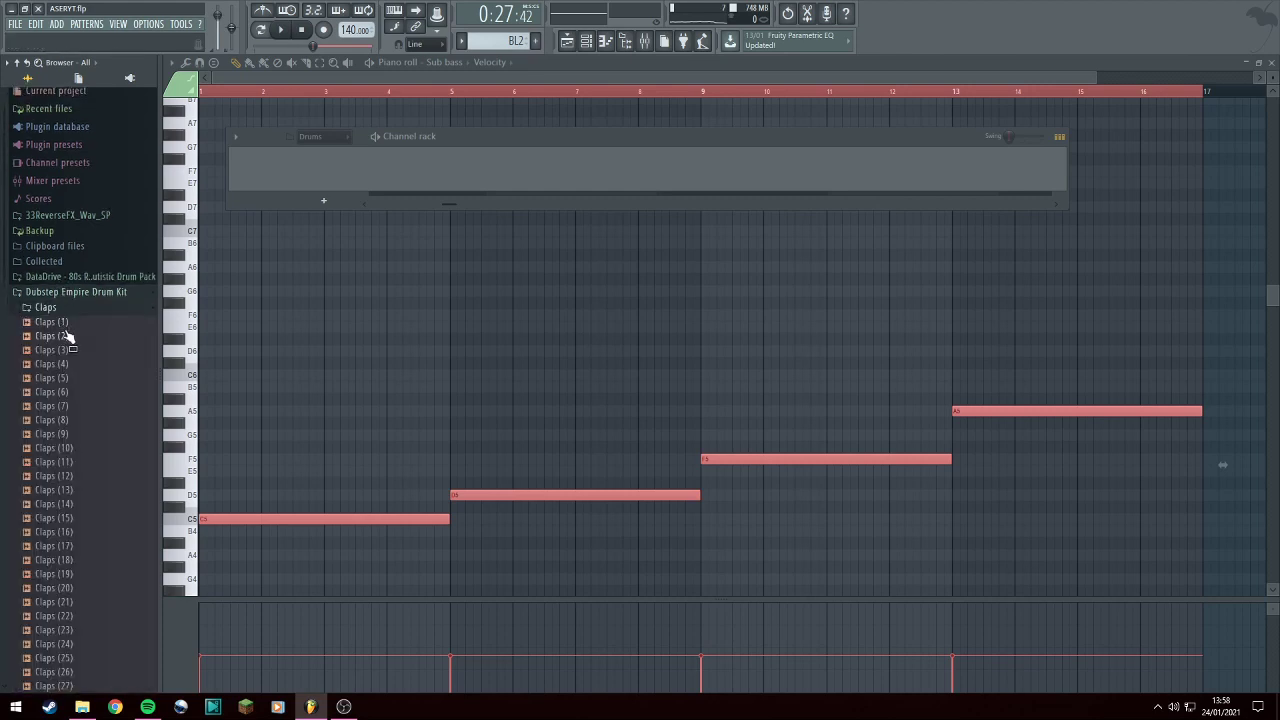
pyautogui.click(70, 325)
pyautogui.click(85, 329)
pyautogui.click(80, 338)
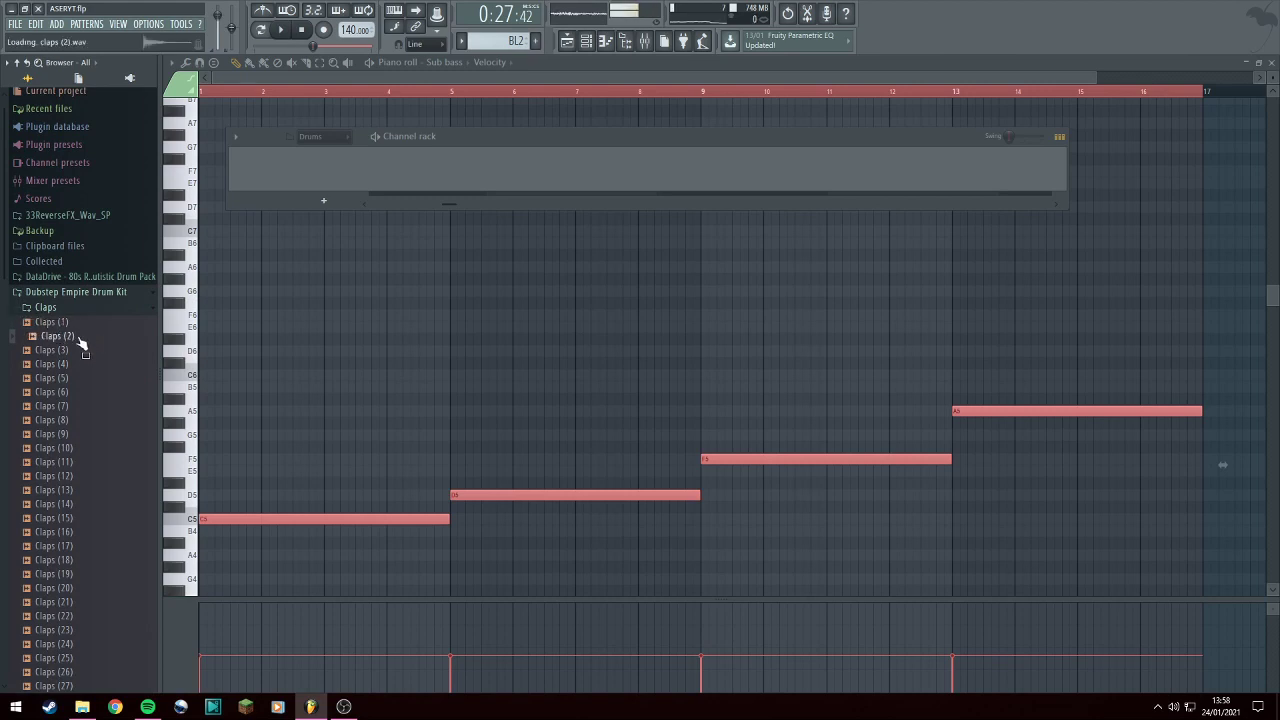
pyautogui.click(80, 349)
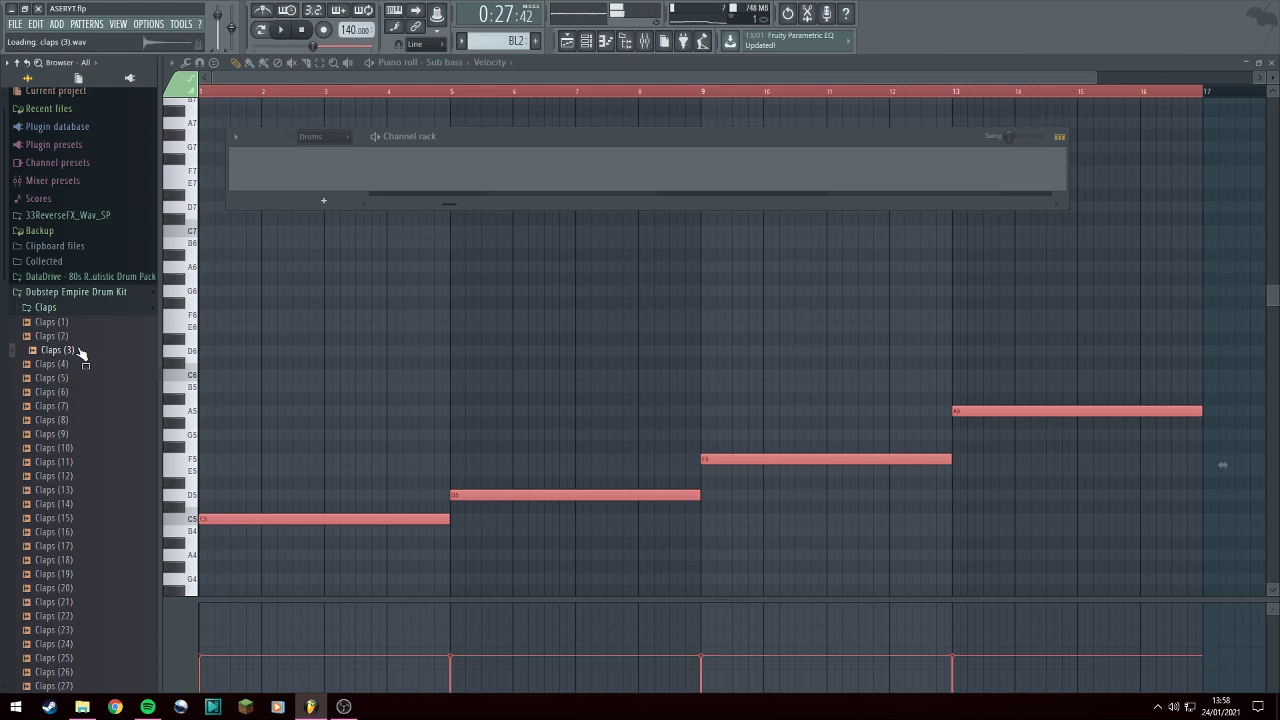
pyautogui.click(80, 365)
# Start playback and set the playlist's time selection to bars 25 to 32.
pyautogui.press('space')
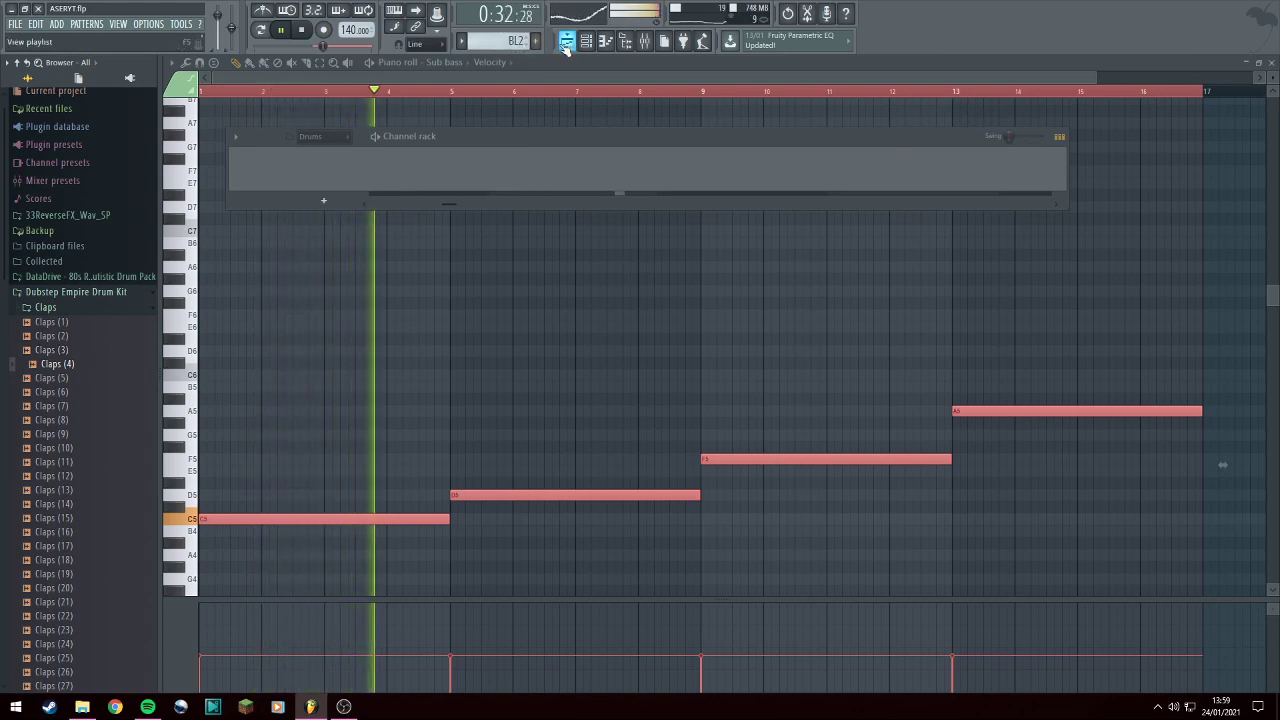
pyautogui.press('F5')
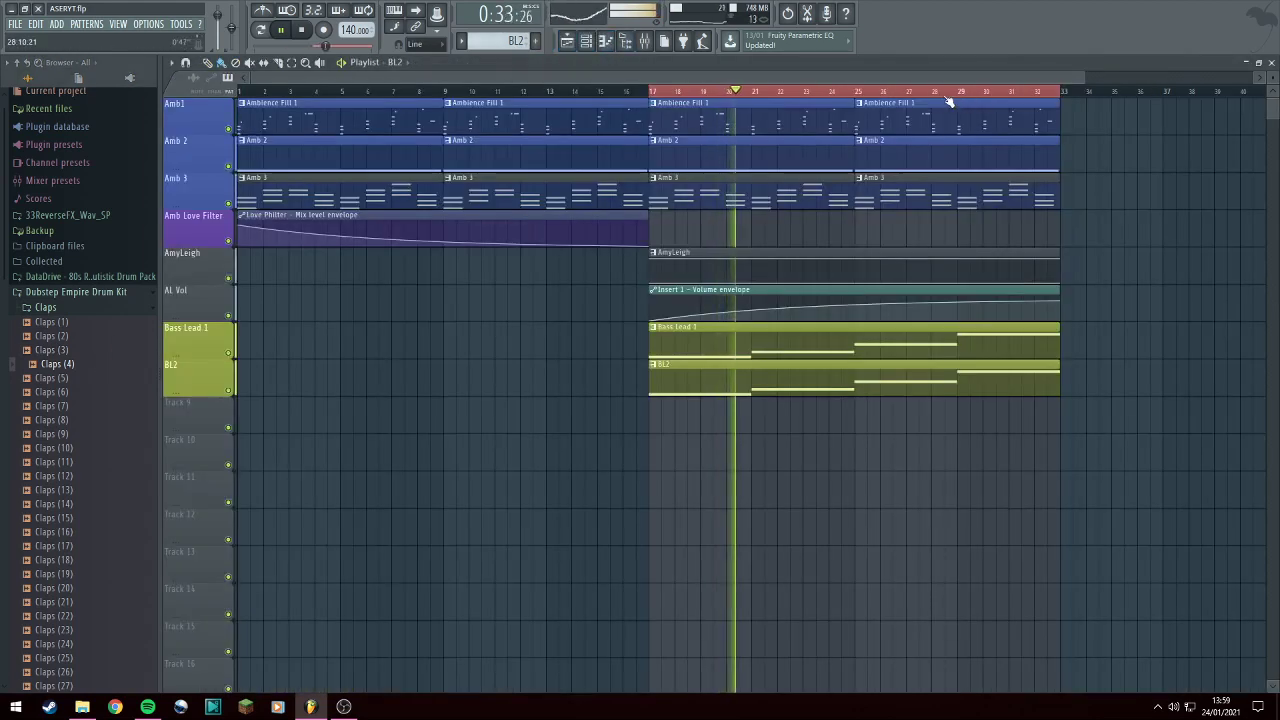
pyautogui.keyDown('ctrl'); pyautogui.click(858, 93); pyautogui.keyUp('ctrl')
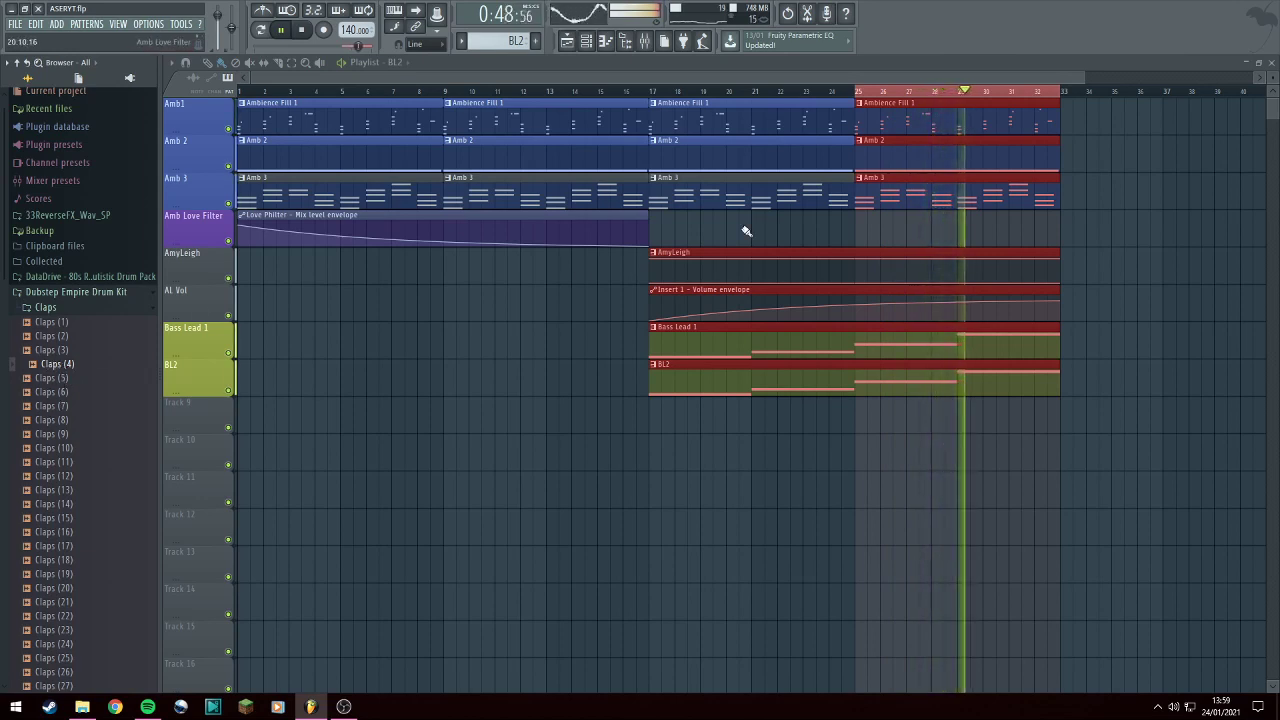
# Place a new empty Pattern 7 at bar 25 on Track 10 and load the Claps (4) sample into the Drums group.
pyautogui.click(535, 41)
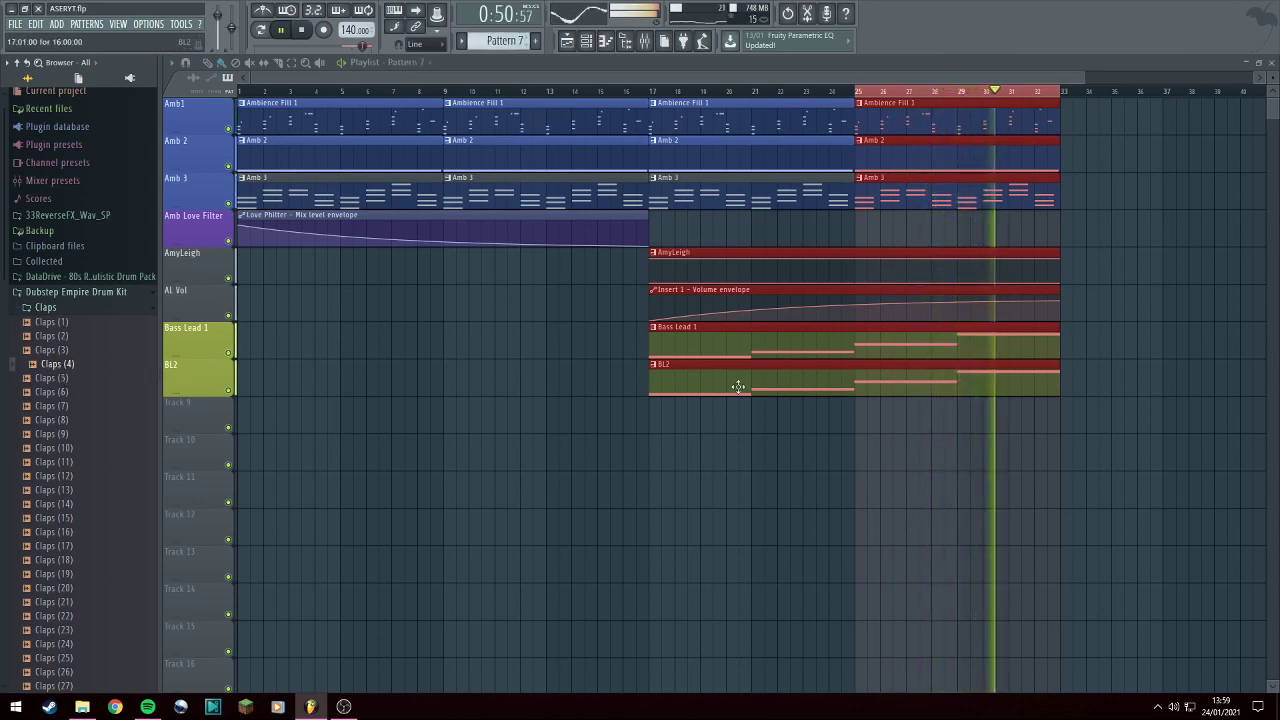
pyautogui.click(860, 440)
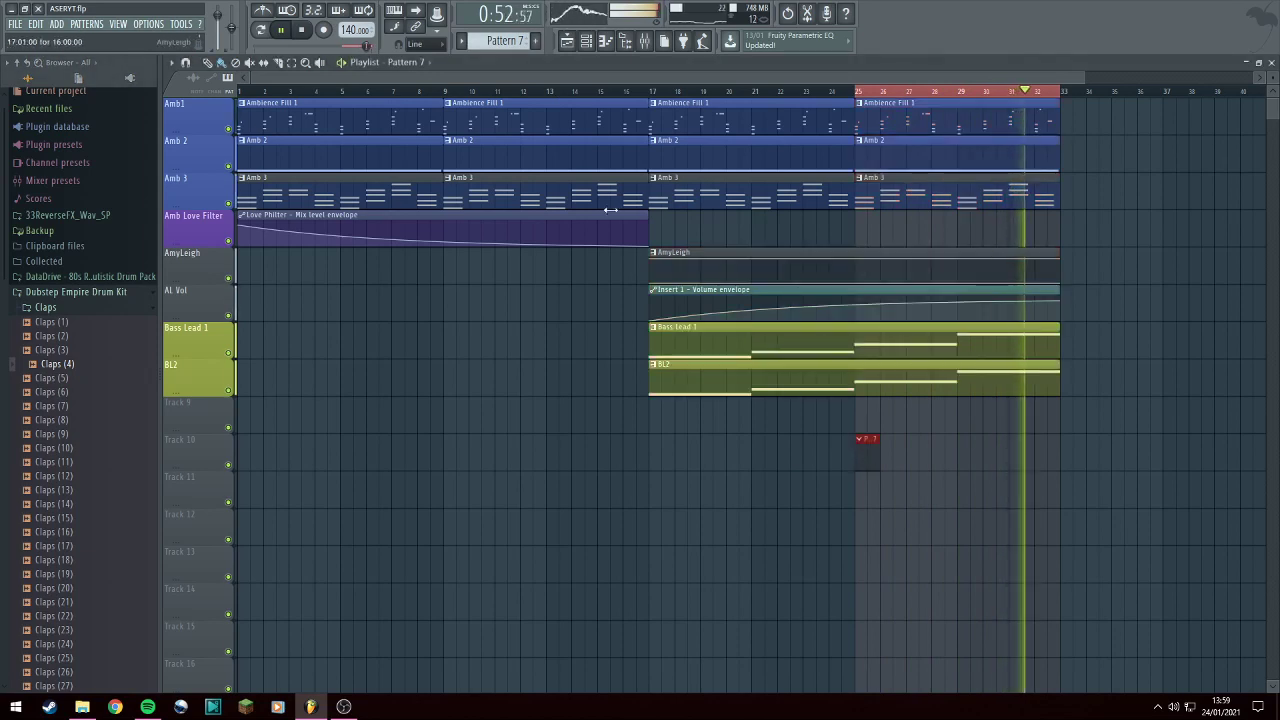
pyautogui.click(303, 30)
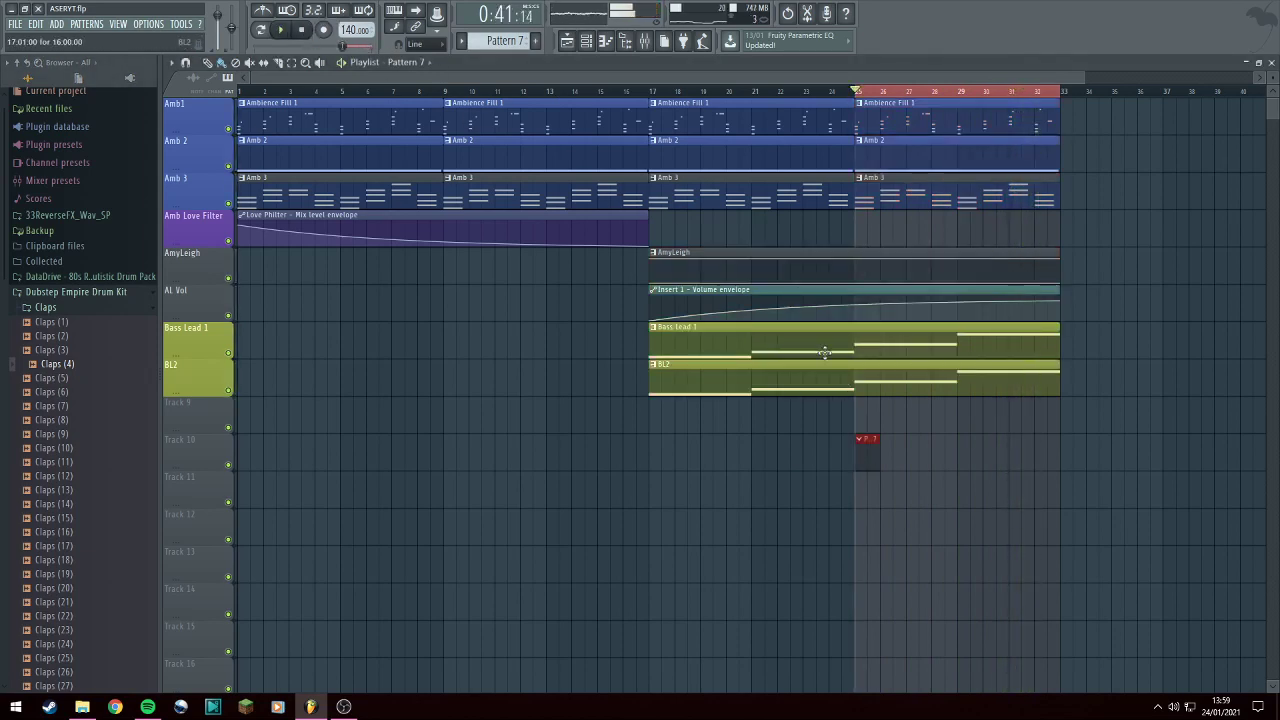
pyautogui.click(590, 40)
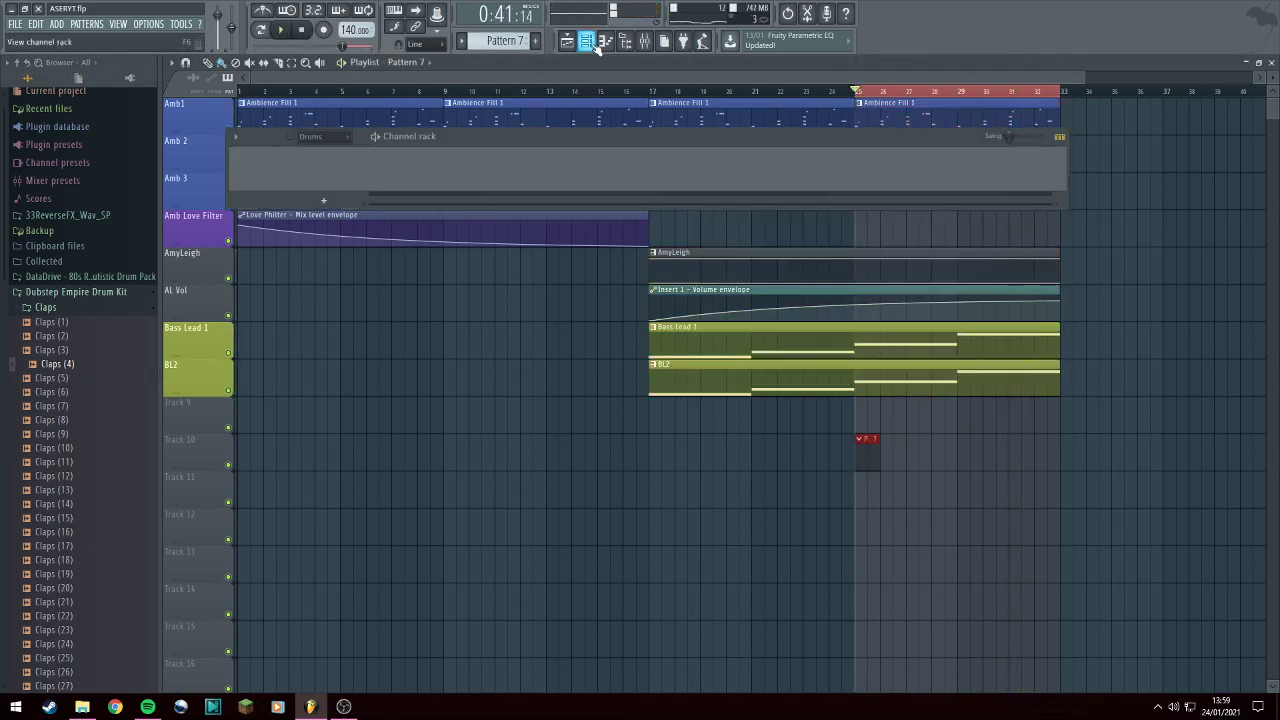
pyautogui.moveTo(62, 368); pyautogui.dragTo(305, 168)
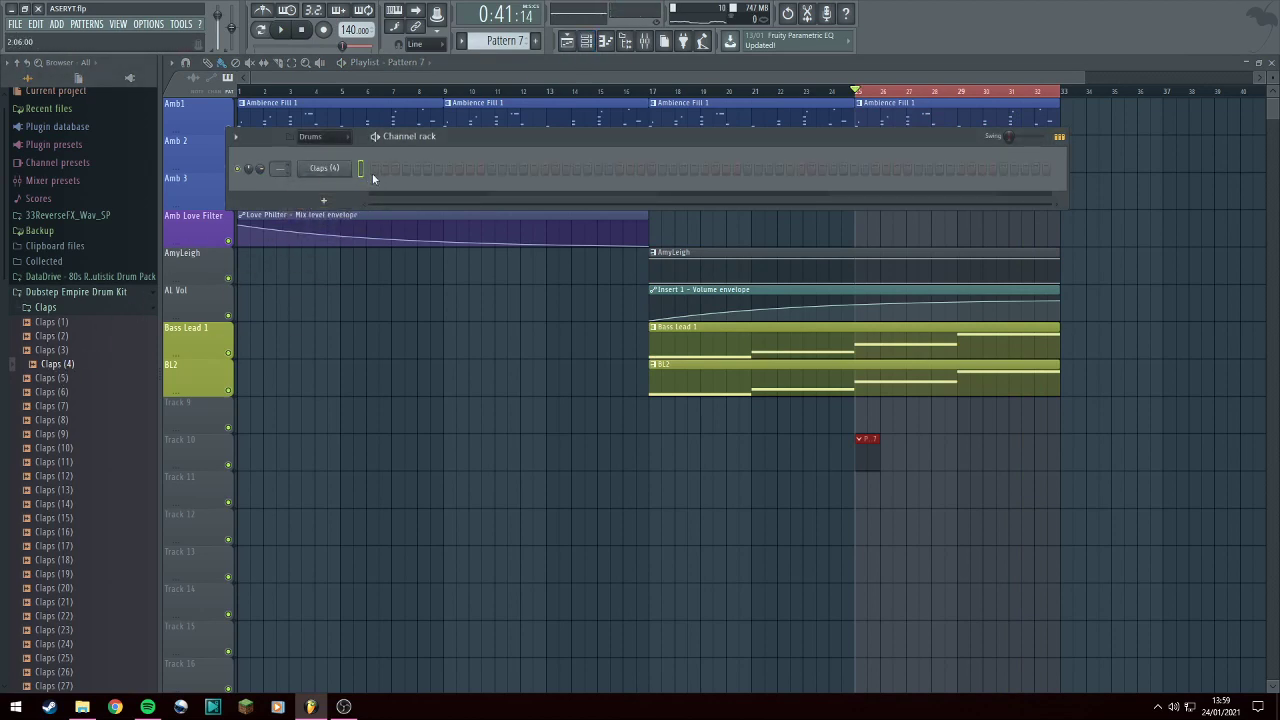
# Fill the Claps (4) steps continuously from the start of Pattern 7 for about five bars, and extend its playlist clip to bar 33.
pyautogui.moveTo(376, 170); pyautogui.dragTo(1044, 182)
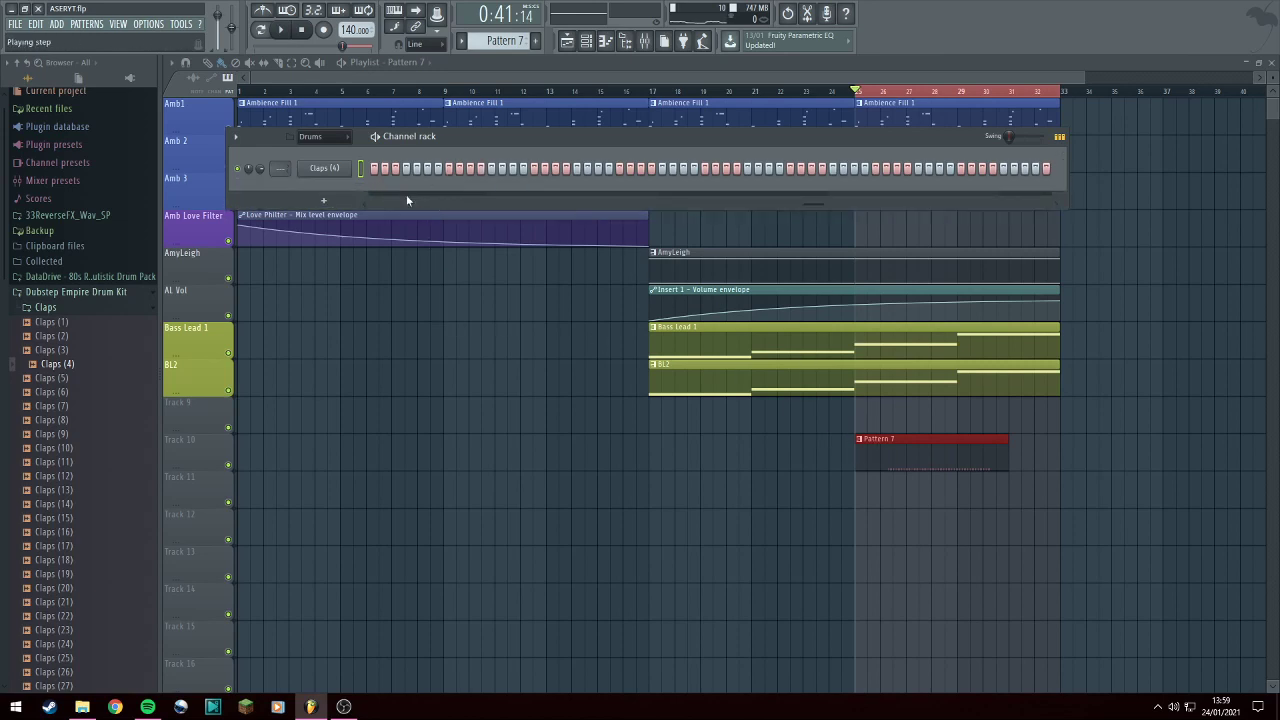
pyautogui.click(362, 206)
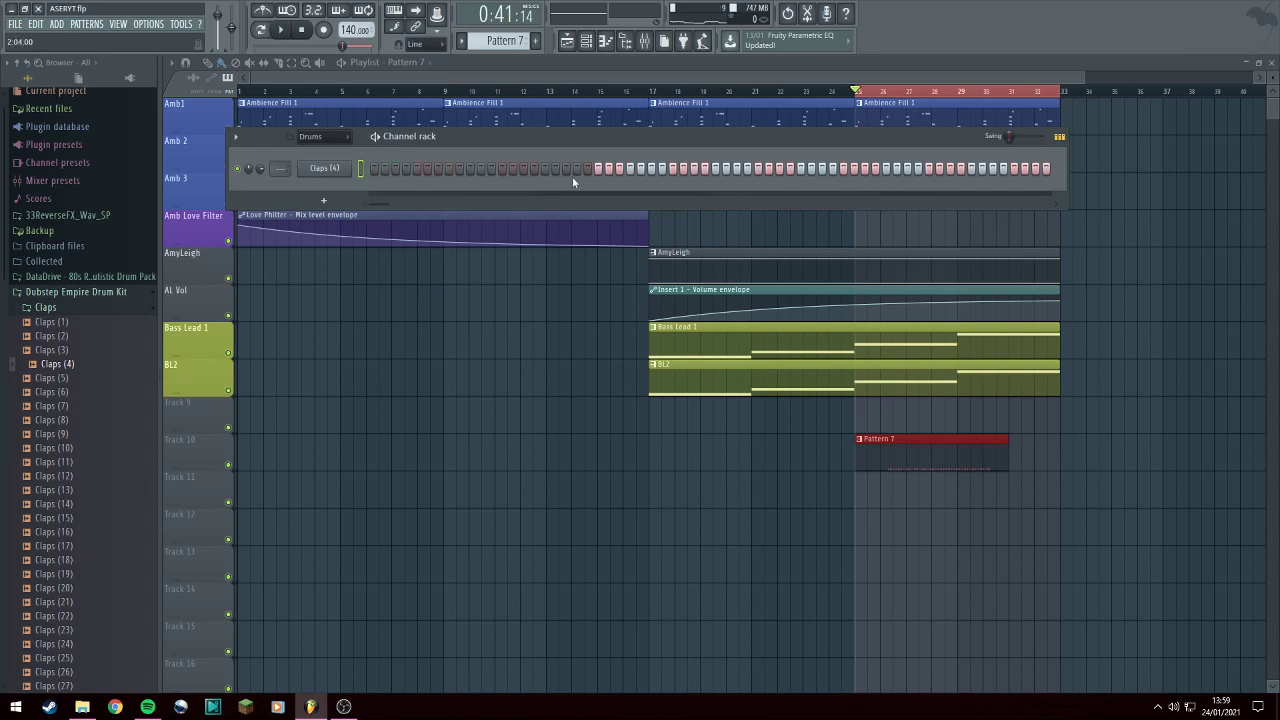
pyautogui.moveTo(584, 168); pyautogui.dragTo(363, 172)
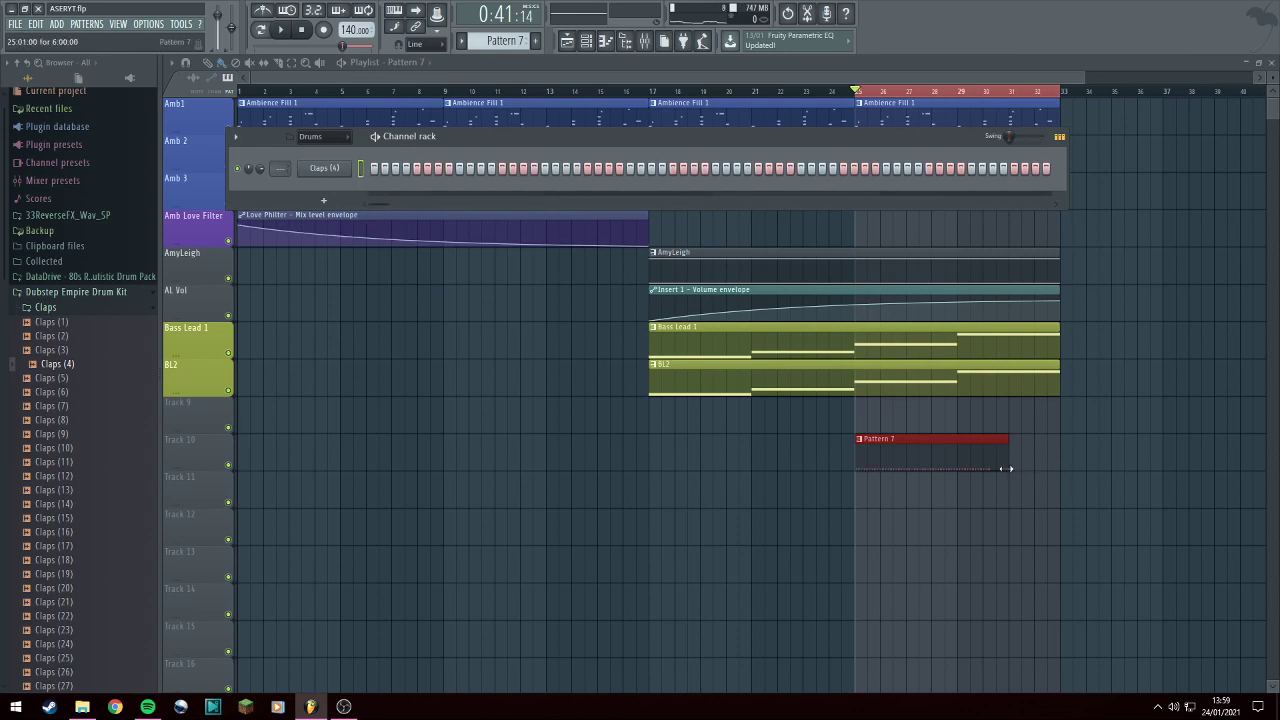
pyautogui.moveTo(1004, 465); pyautogui.dragTo(1057, 464)
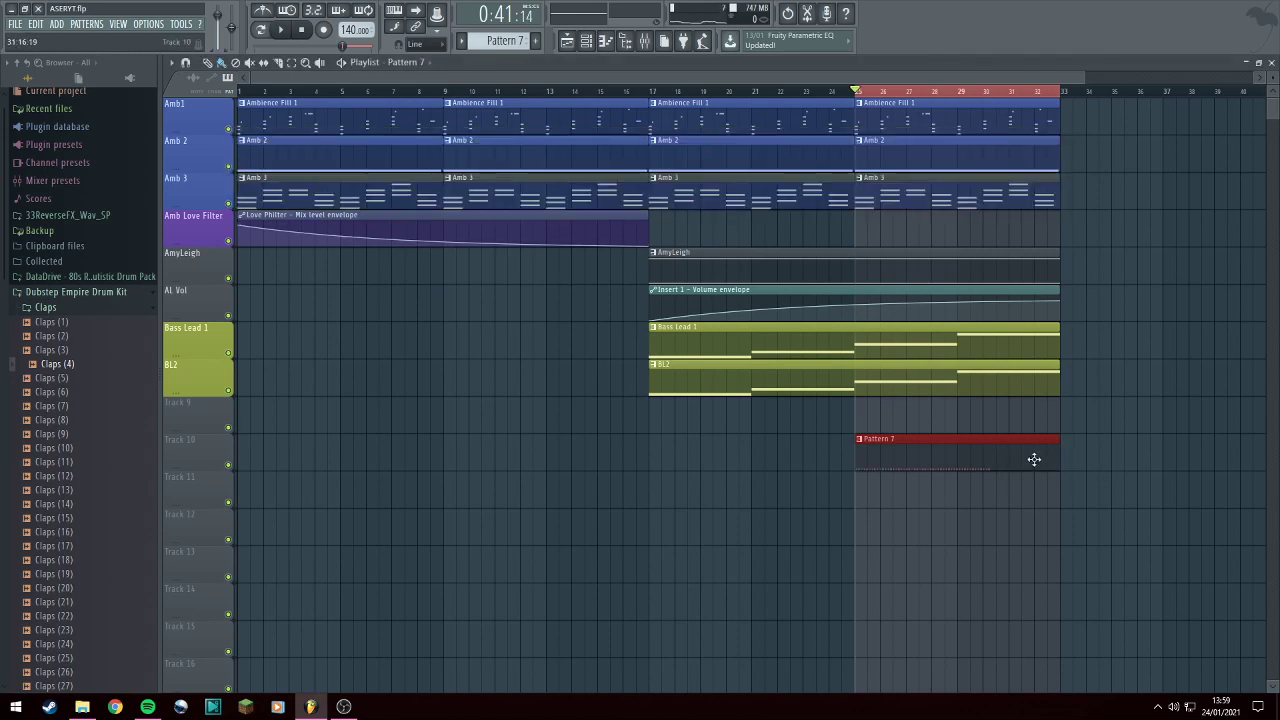
# Clear the continuous Claps (4) steps in Pattern 7 back to roughly the first ten steps.
pyautogui.click(587, 41)
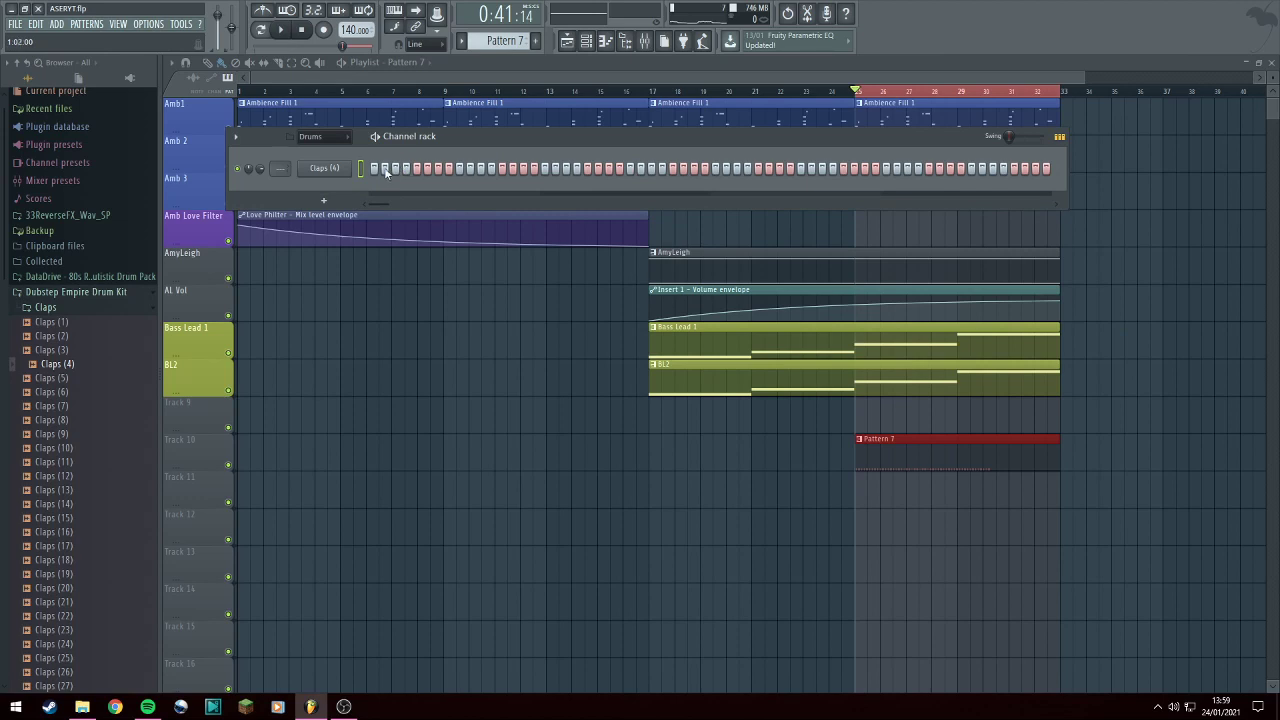
pyautogui.moveTo(652, 168); pyautogui.dragTo(1007, 187)
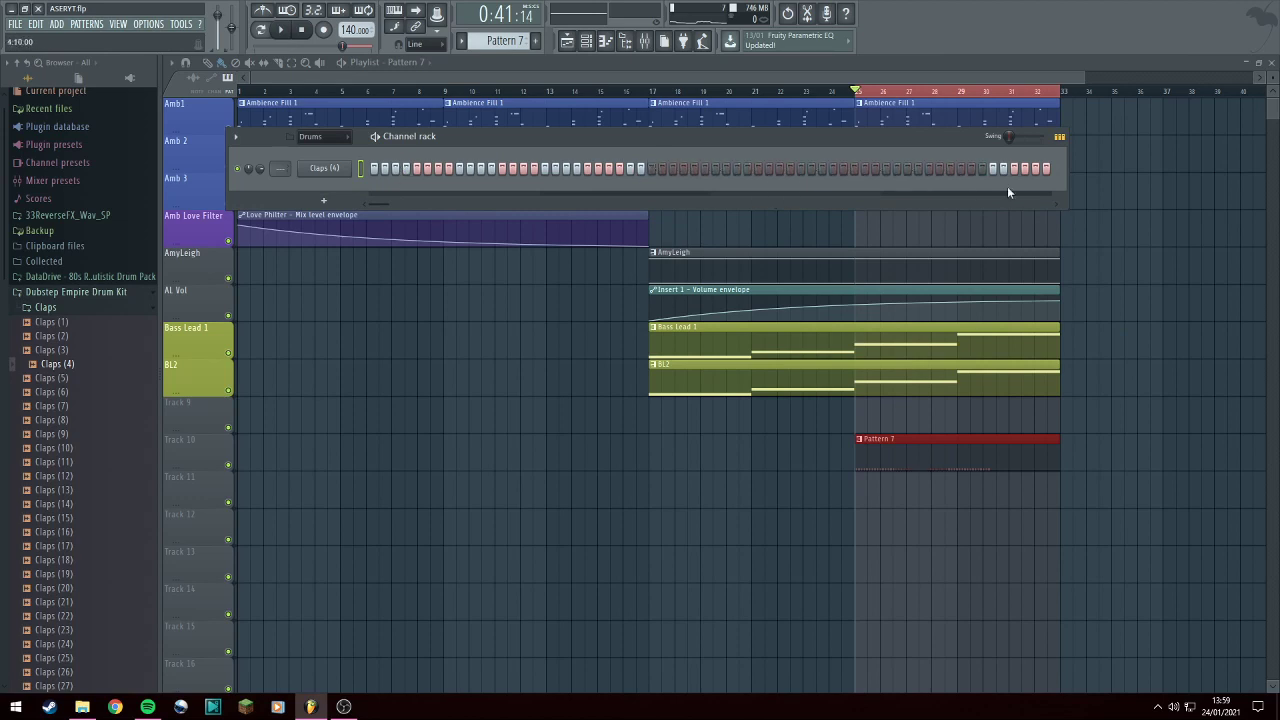
pyautogui.click(1057, 204)
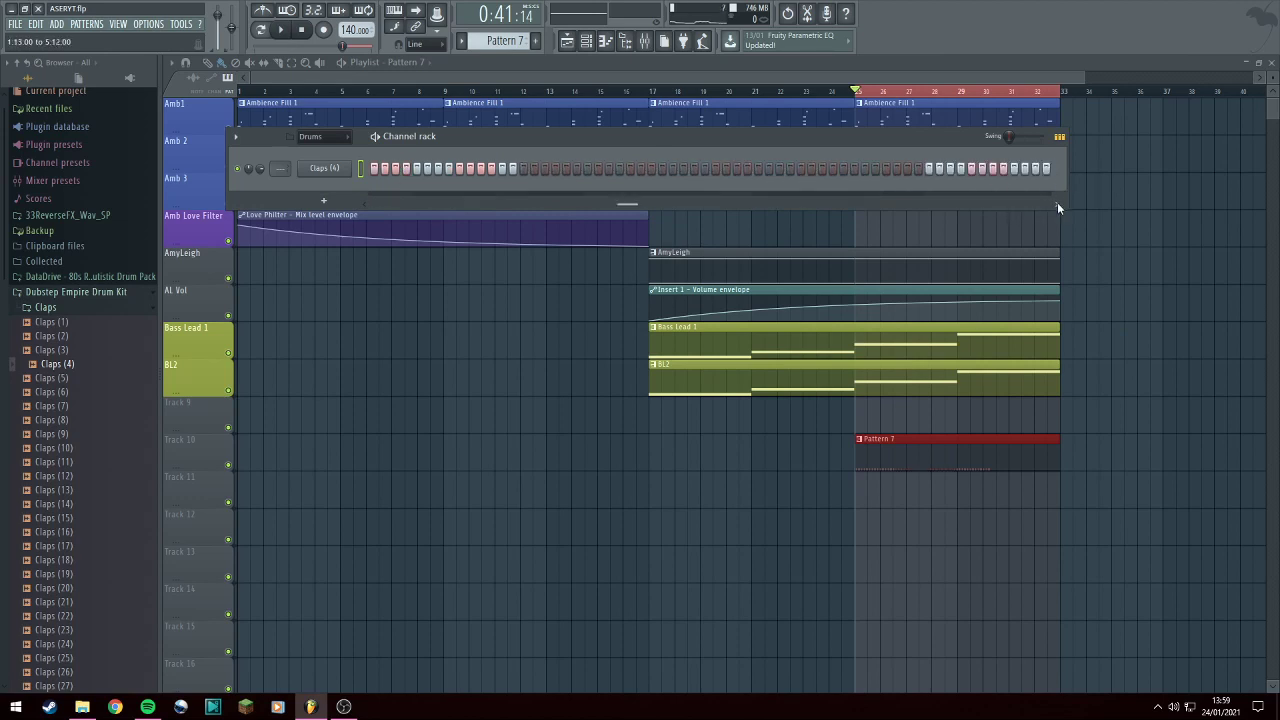
pyautogui.moveTo(735, 168); pyautogui.dragTo(490, 170)
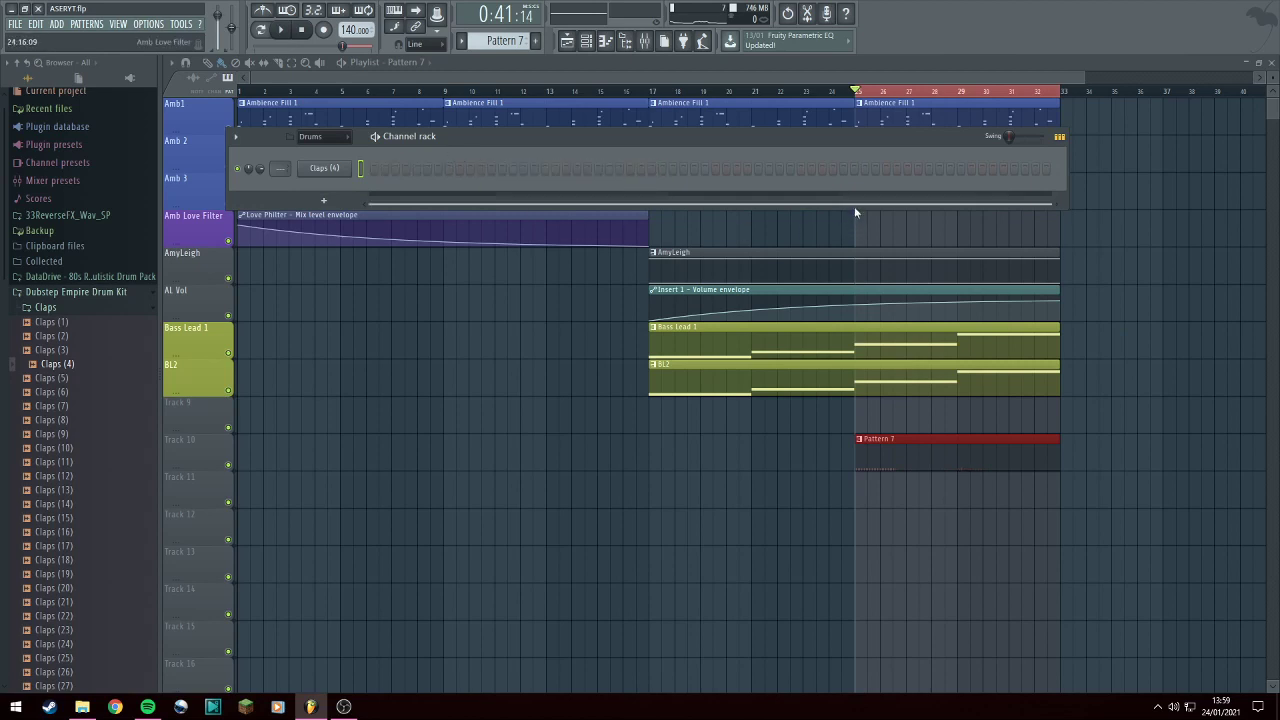
pyautogui.click(853, 204)
pyautogui.moveTo(676, 176); pyautogui.dragTo(474, 182)
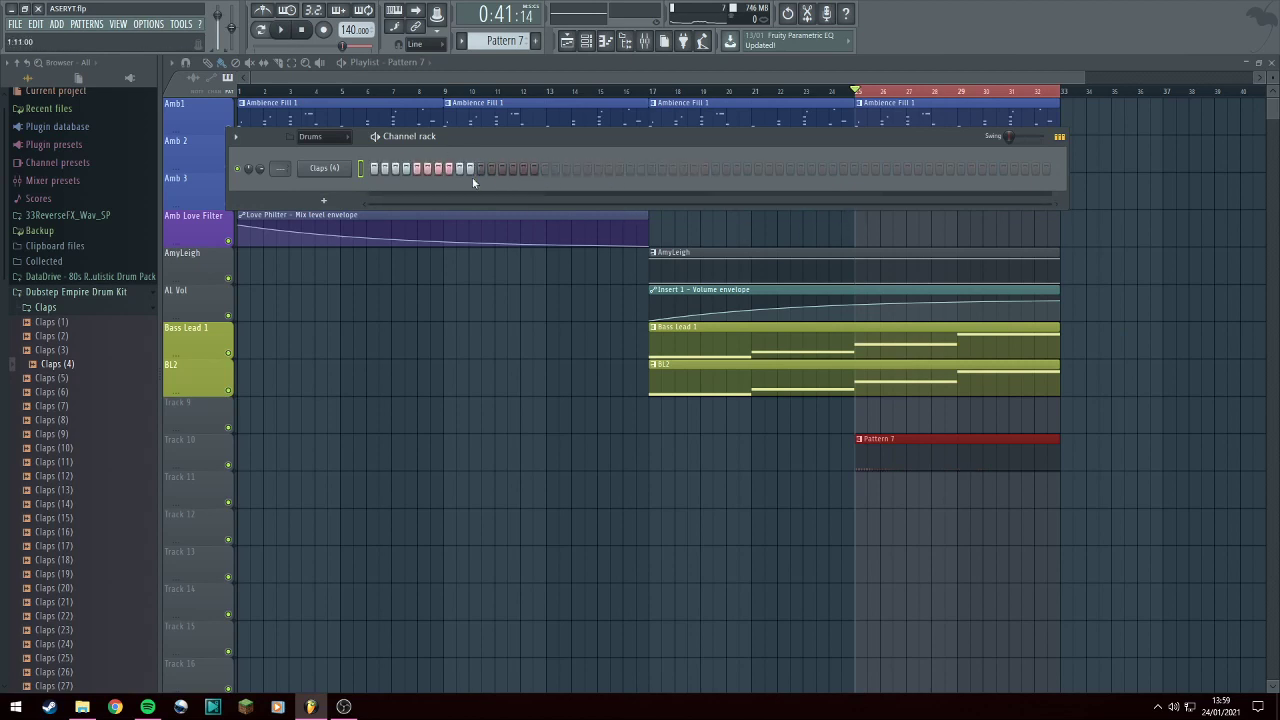
# Thin the opening Claps (4) hits in Pattern 7 and space them at every 8 steps.
pyautogui.click(378, 170)
pyautogui.click(546, 169)
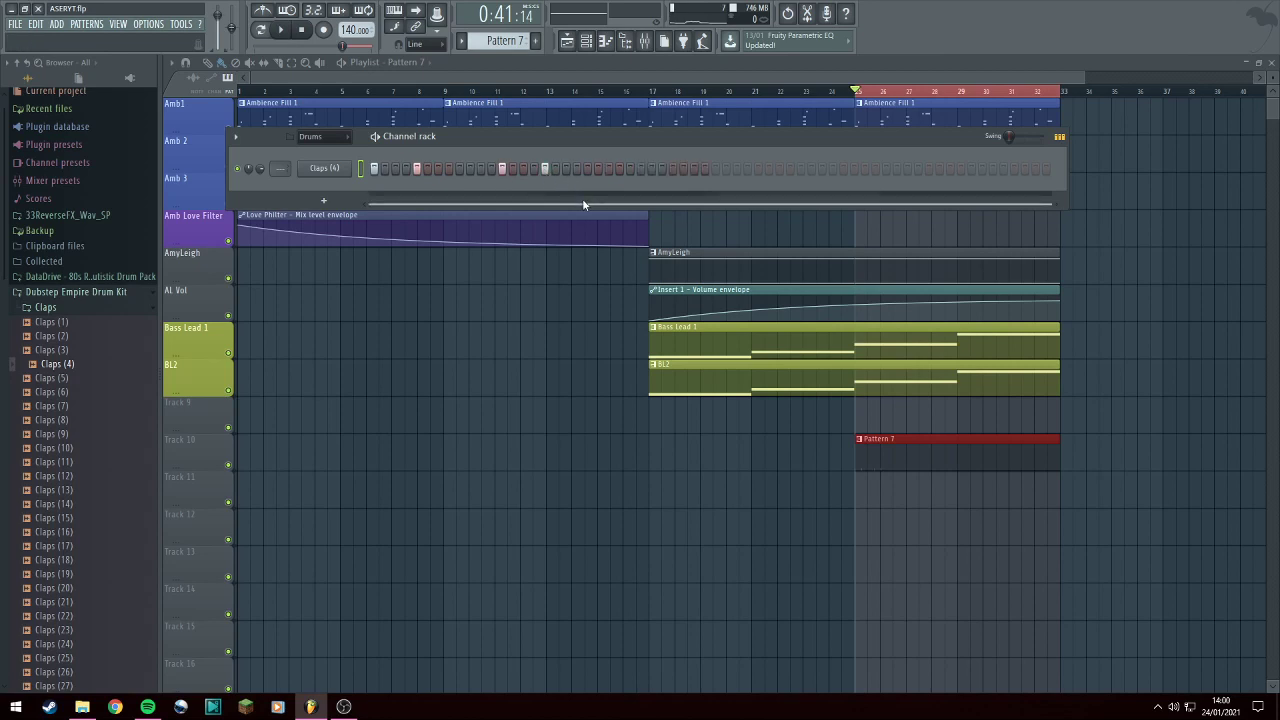
pyautogui.click(460, 168)
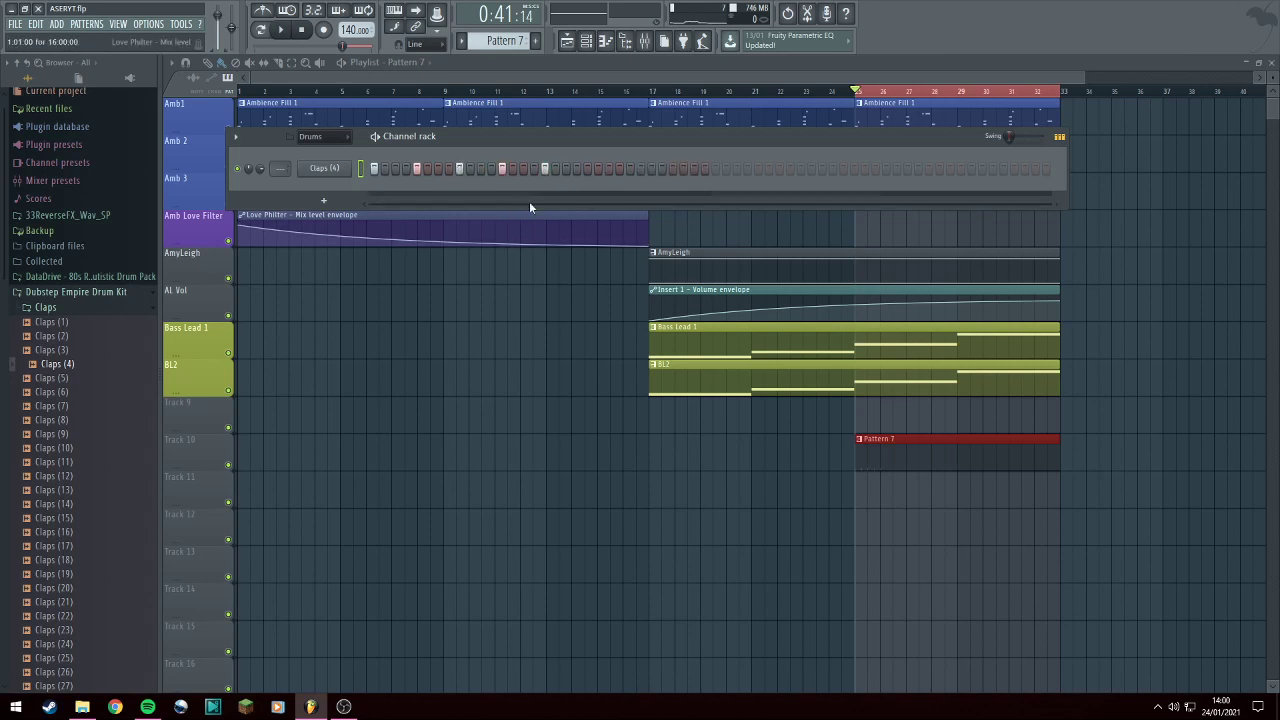
pyautogui.rightClick(312, 168)
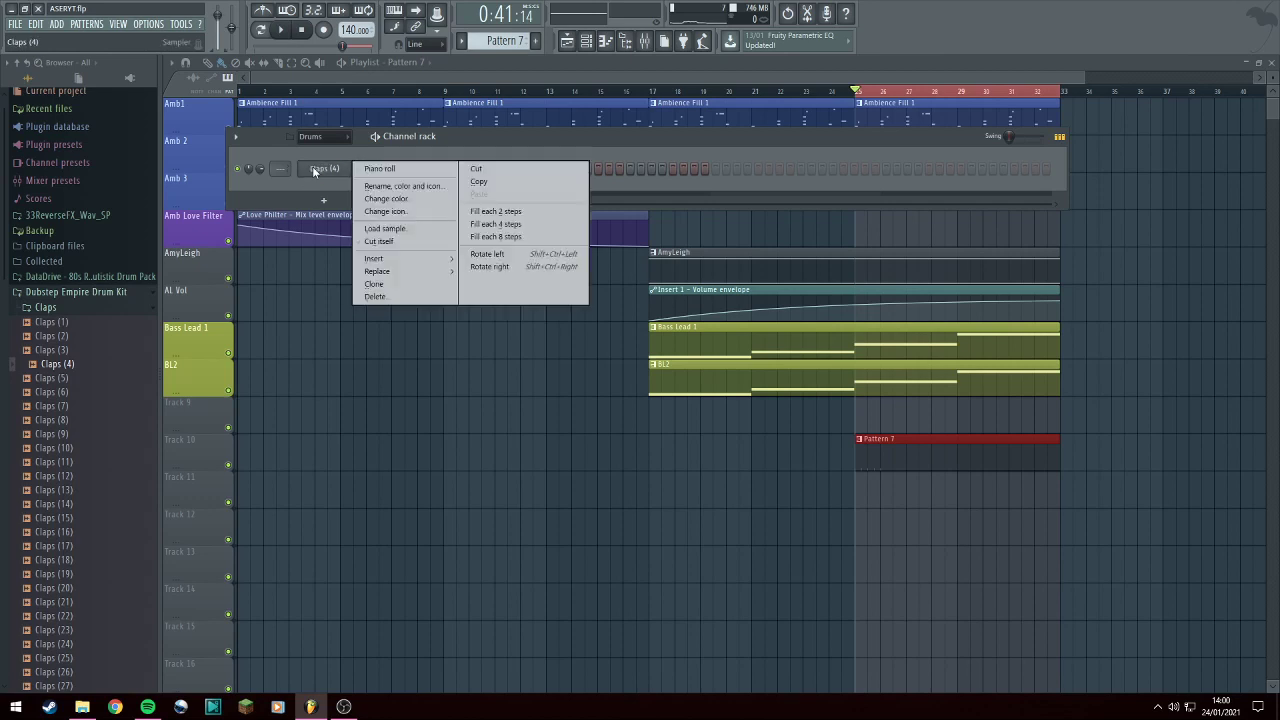
pyautogui.click(516, 237)
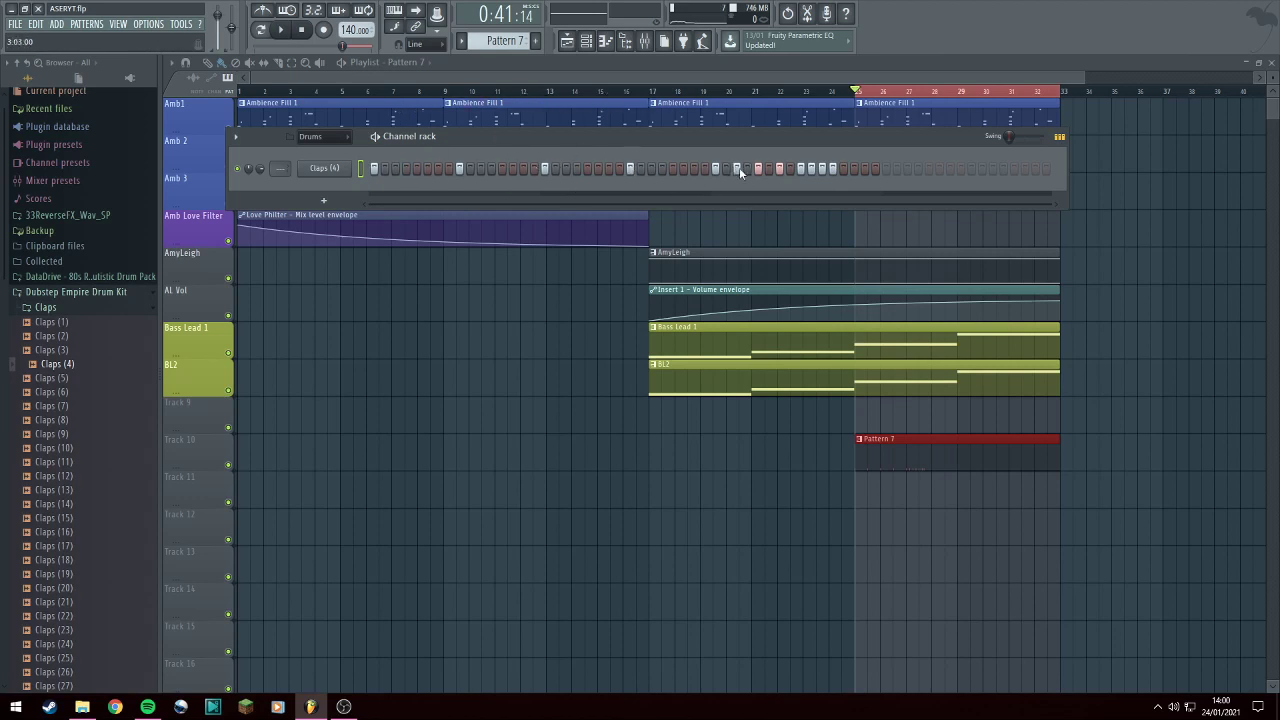
# Make the Claps (4) rhythm accelerate: every fourth step from step 33, every second from 49, and every step from 57 to 64.
pyautogui.moveTo(739, 168); pyautogui.dragTo(822, 183)
pyautogui.click(886, 168)
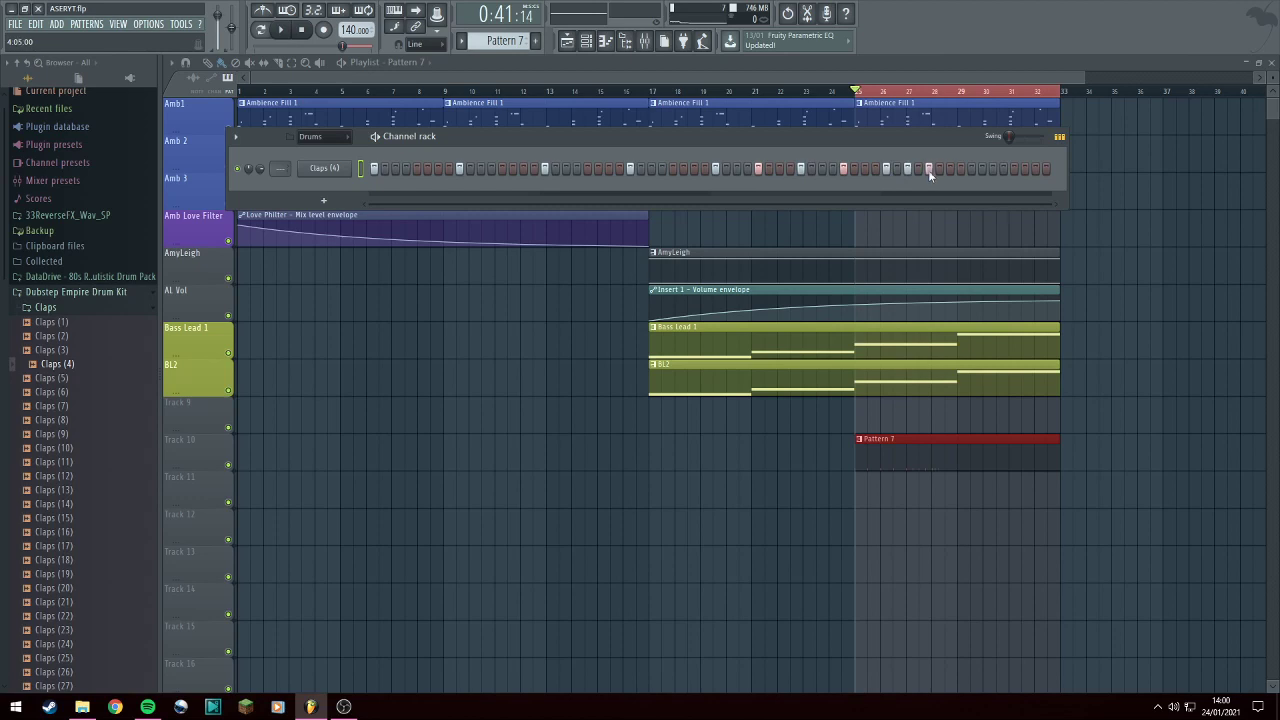
pyautogui.moveTo(974, 167); pyautogui.dragTo(1046, 168)
# Replace the Track 10 clip with a four-bar Pattern 7 clip on Track 9 from bar 29 to 33, and play the section.
pyautogui.click(1065, 439)
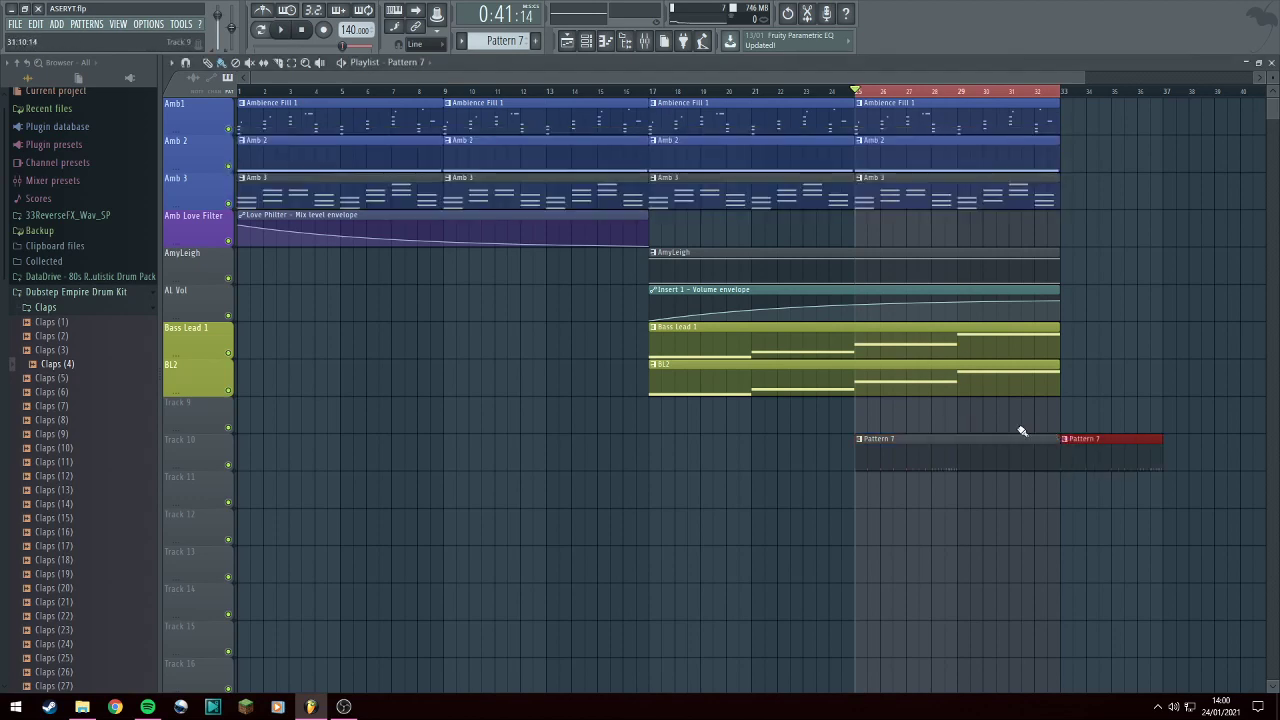
pyautogui.rightClick(1094, 438)
pyautogui.click(1063, 440)
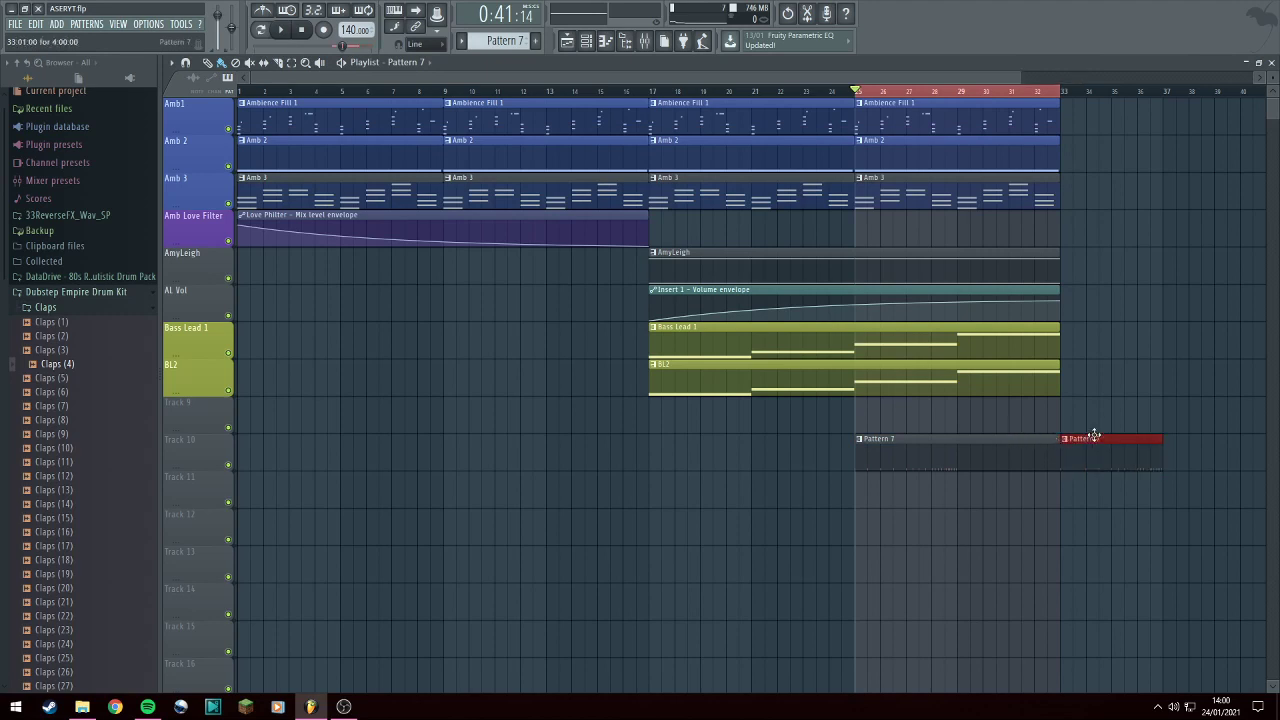
pyautogui.rightClick(1094, 438)
pyautogui.moveTo(1062, 445); pyautogui.dragTo(1042, 386)
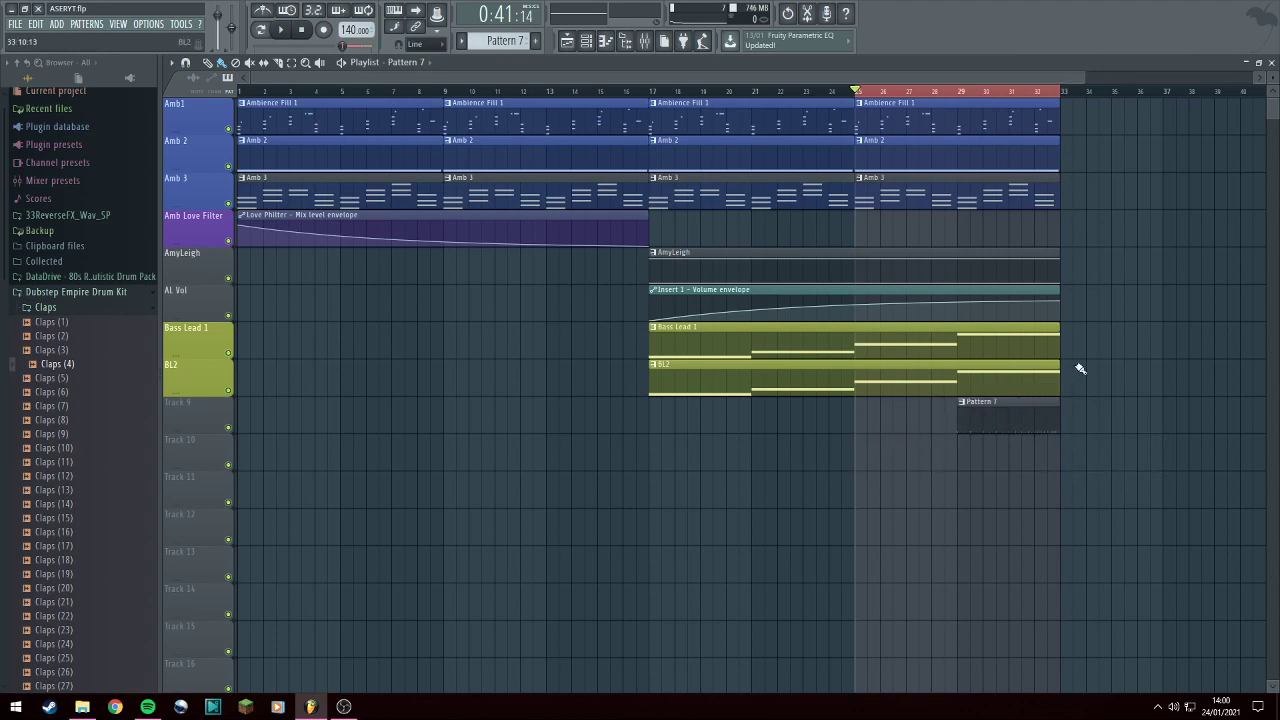
pyautogui.press('space')
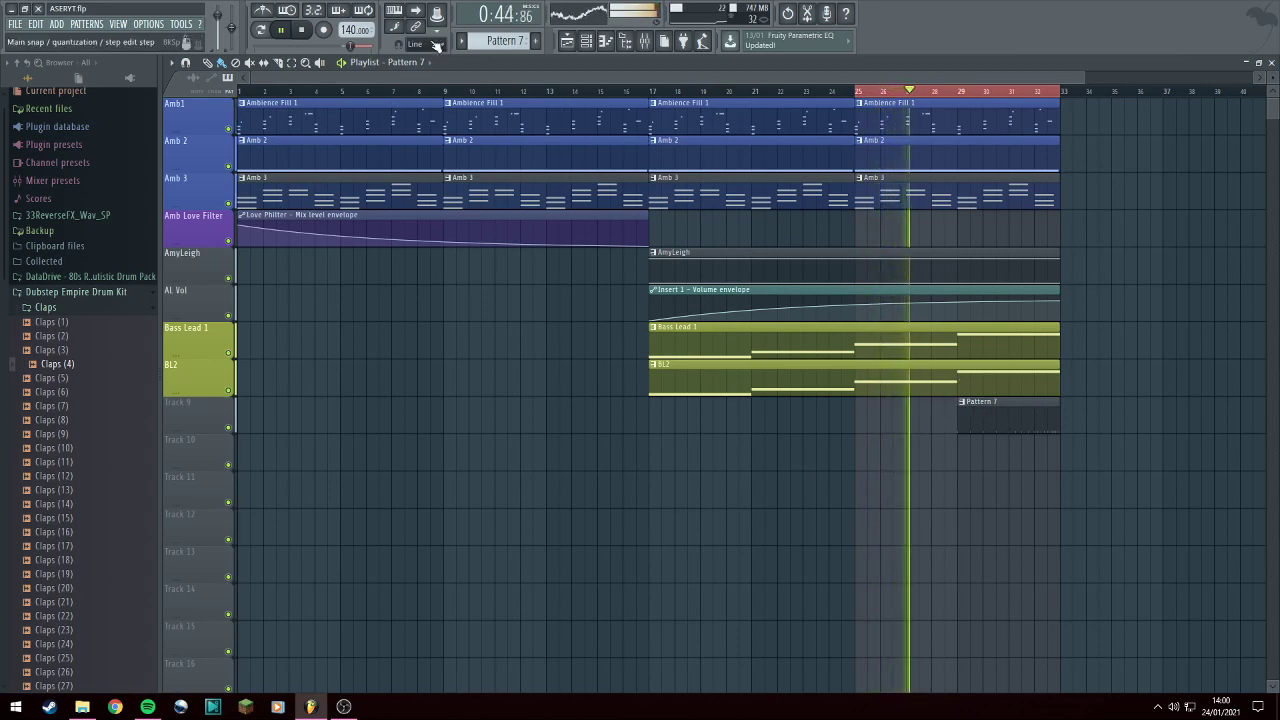
pyautogui.click(302, 30)
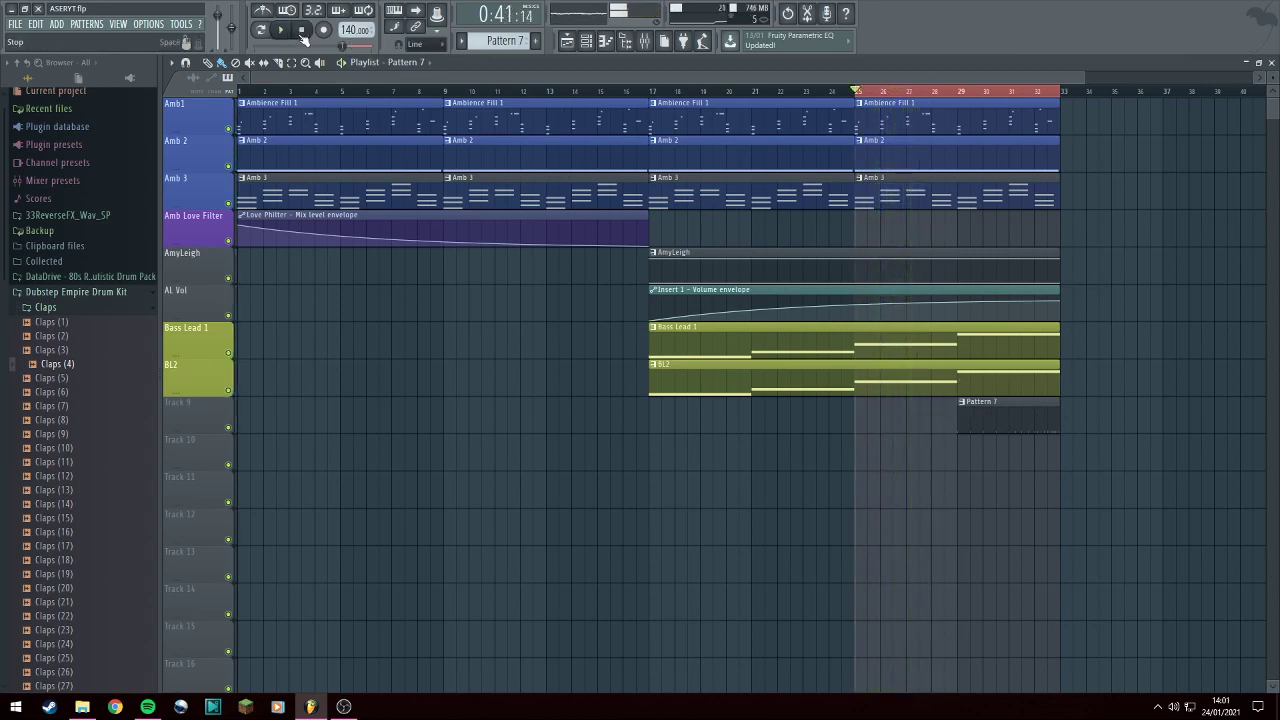
# Go through the patterns from BL2 back to Amb 2, examining the Claps (4) channel of the Drums group.
pyautogui.click(566, 41)
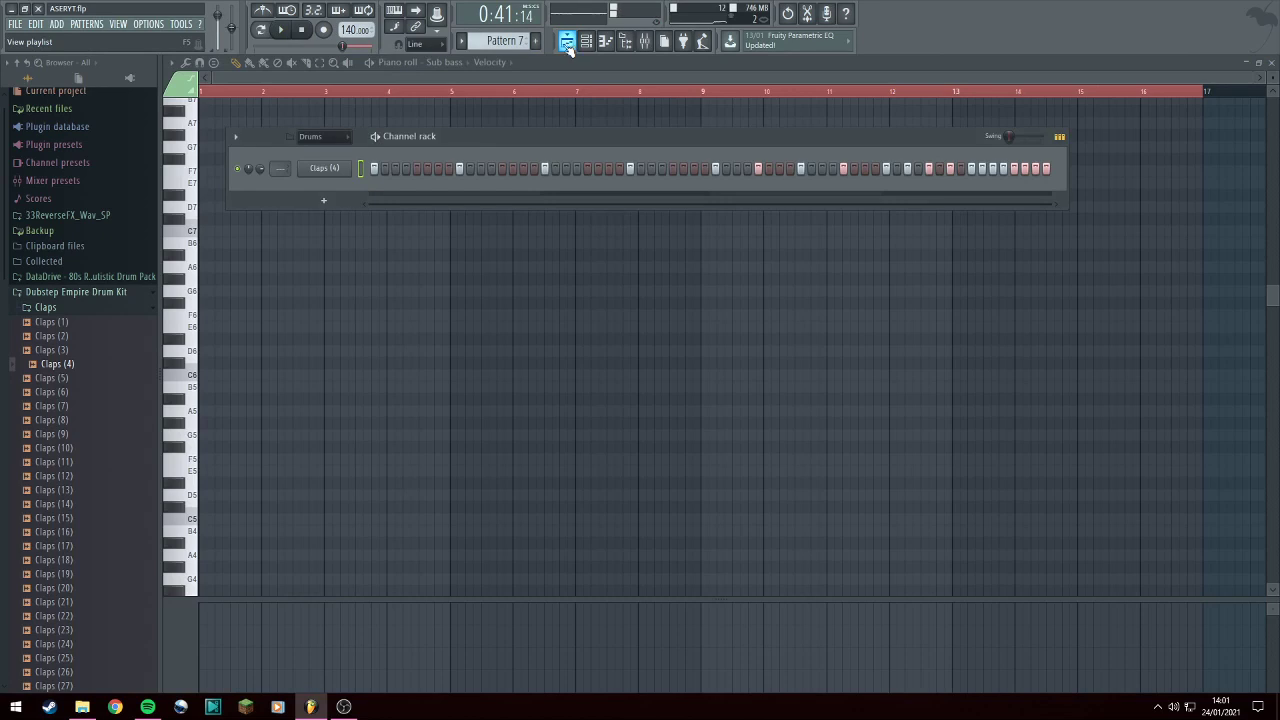
pyautogui.scroll(1, 517, 43)
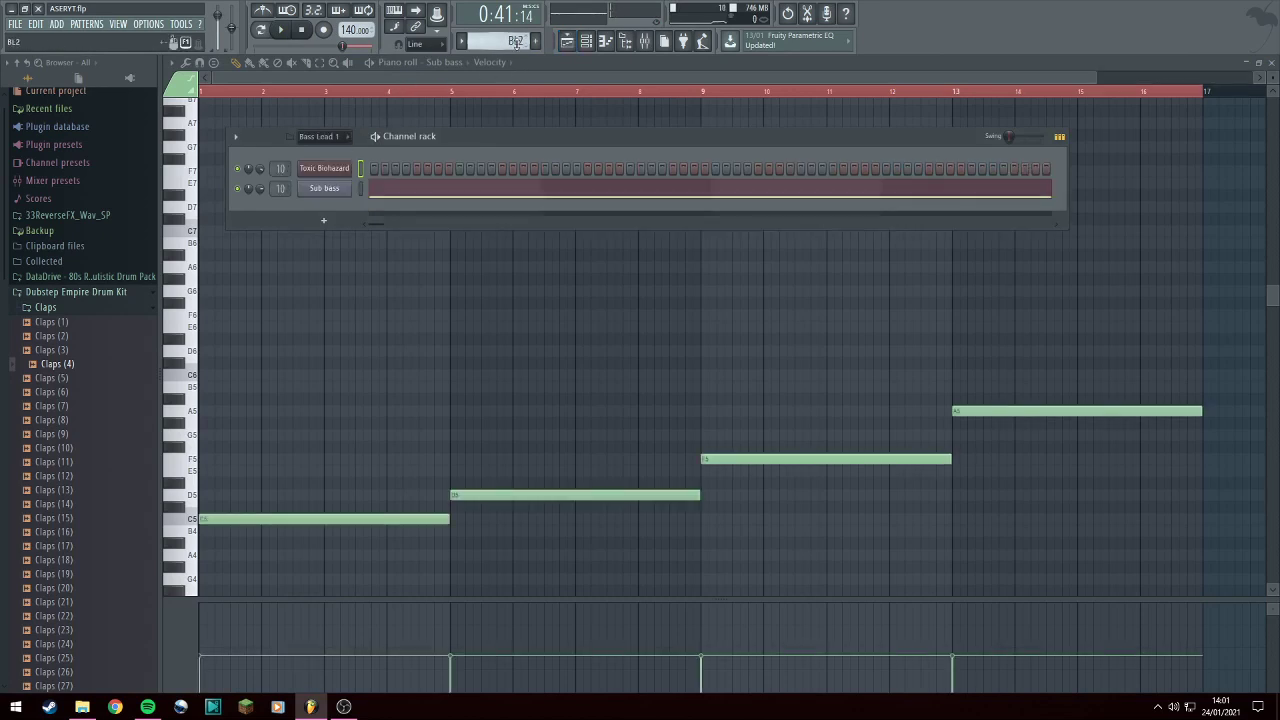
pyautogui.scroll(1, 517, 43)
pyautogui.click(320, 136)
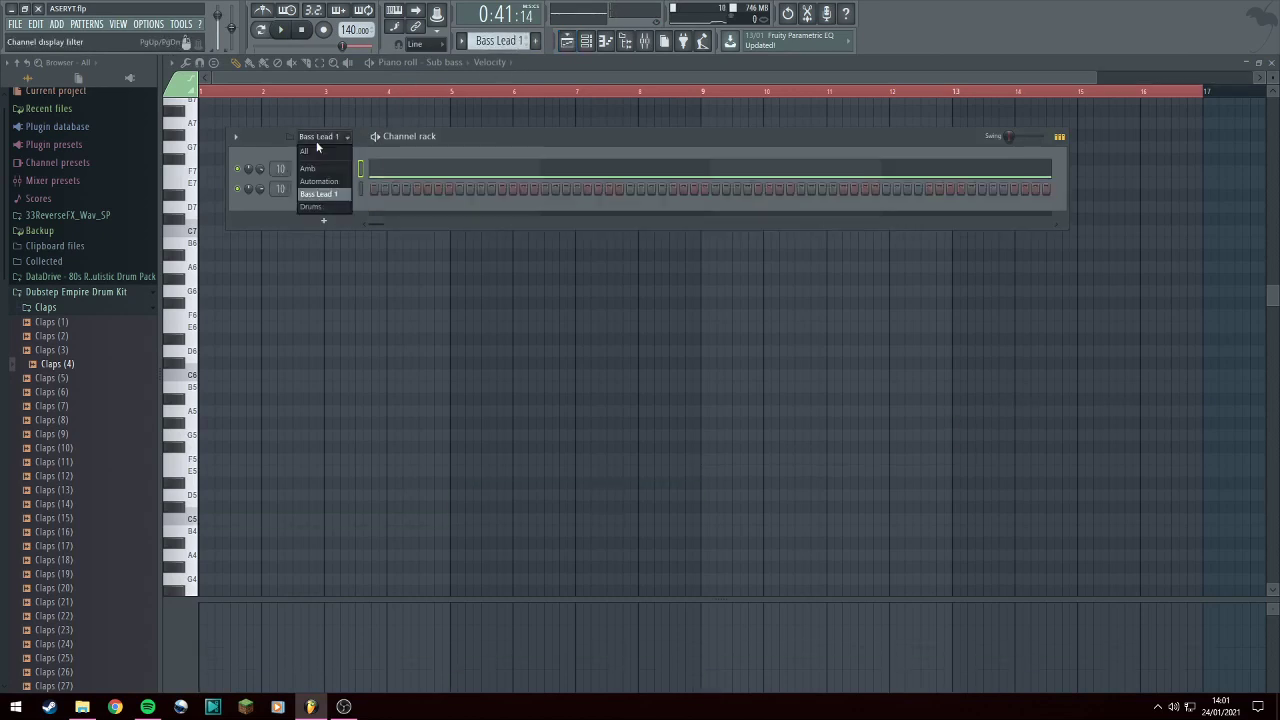
pyautogui.click(318, 206)
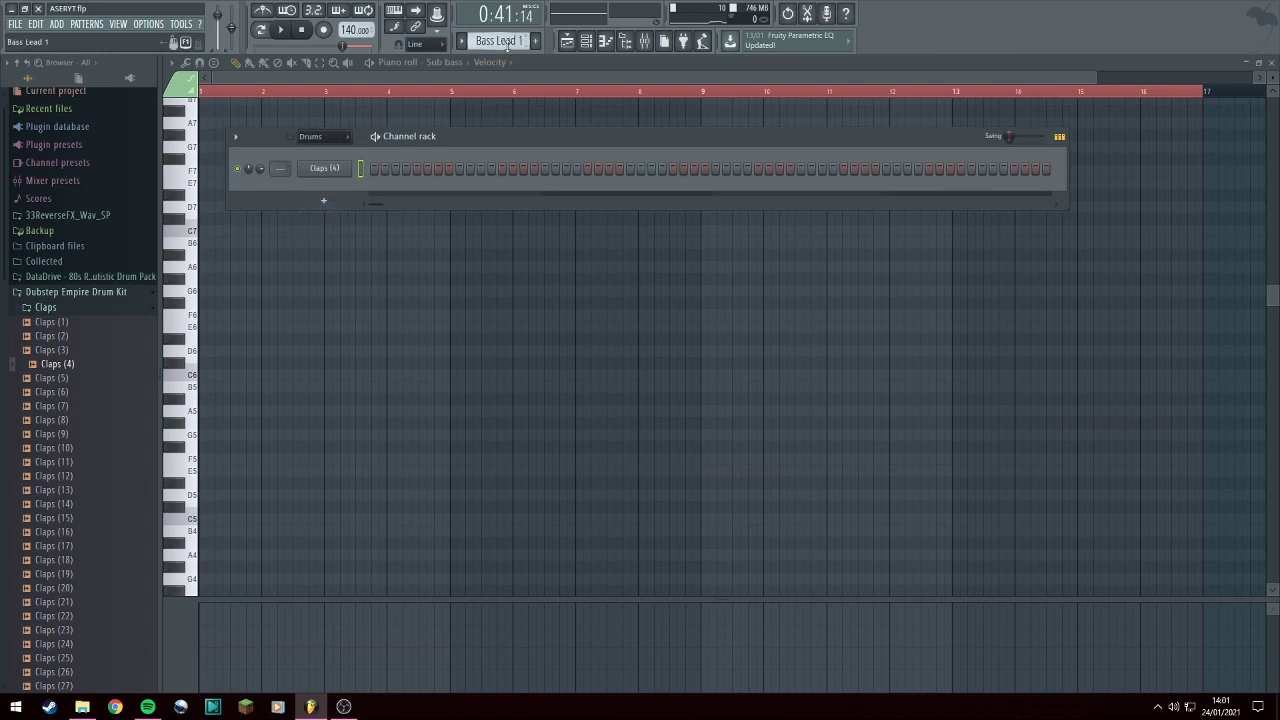
pyautogui.scroll(1, 508, 43)
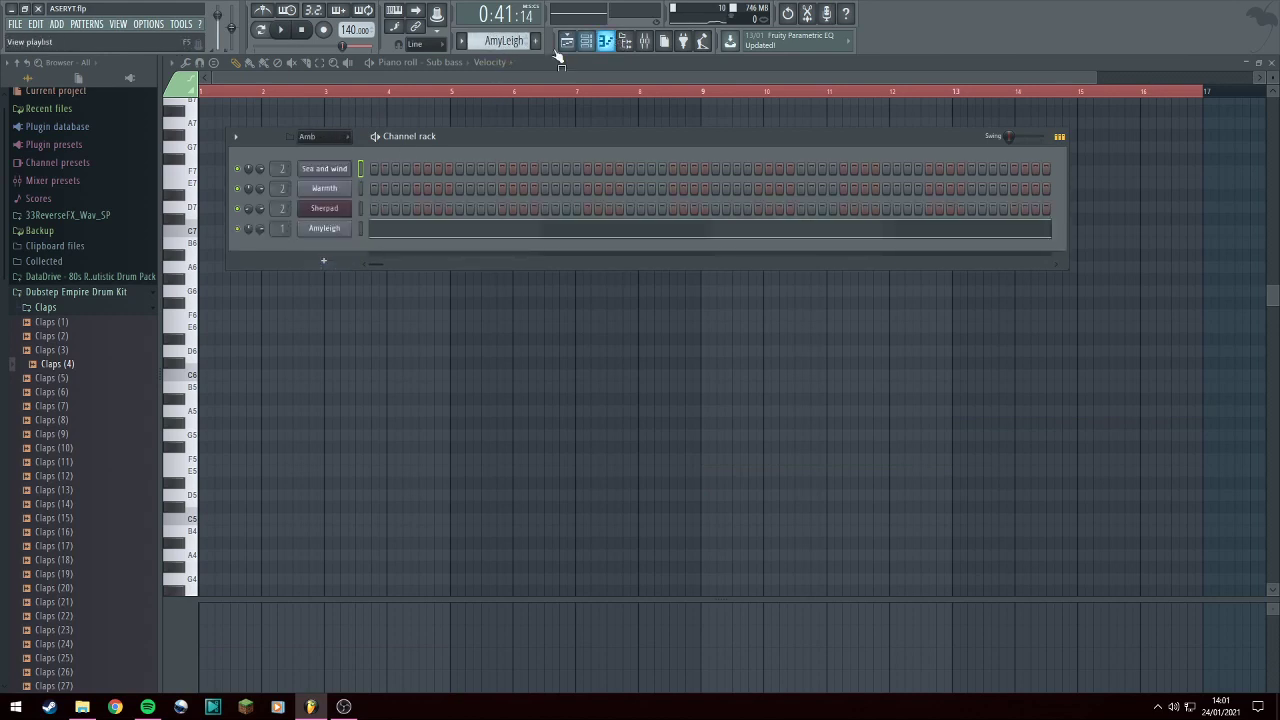
pyautogui.click(326, 137)
pyautogui.click(328, 206)
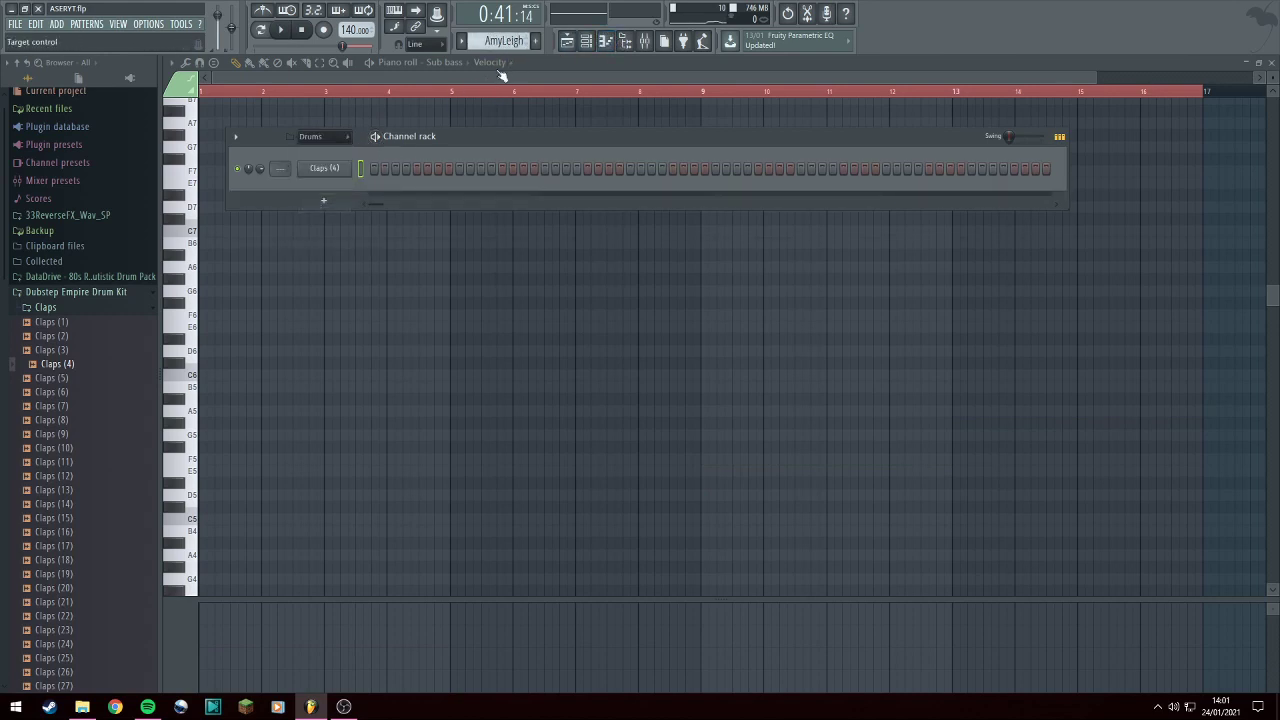
pyautogui.scroll(1, 507, 42)
pyautogui.click(326, 137)
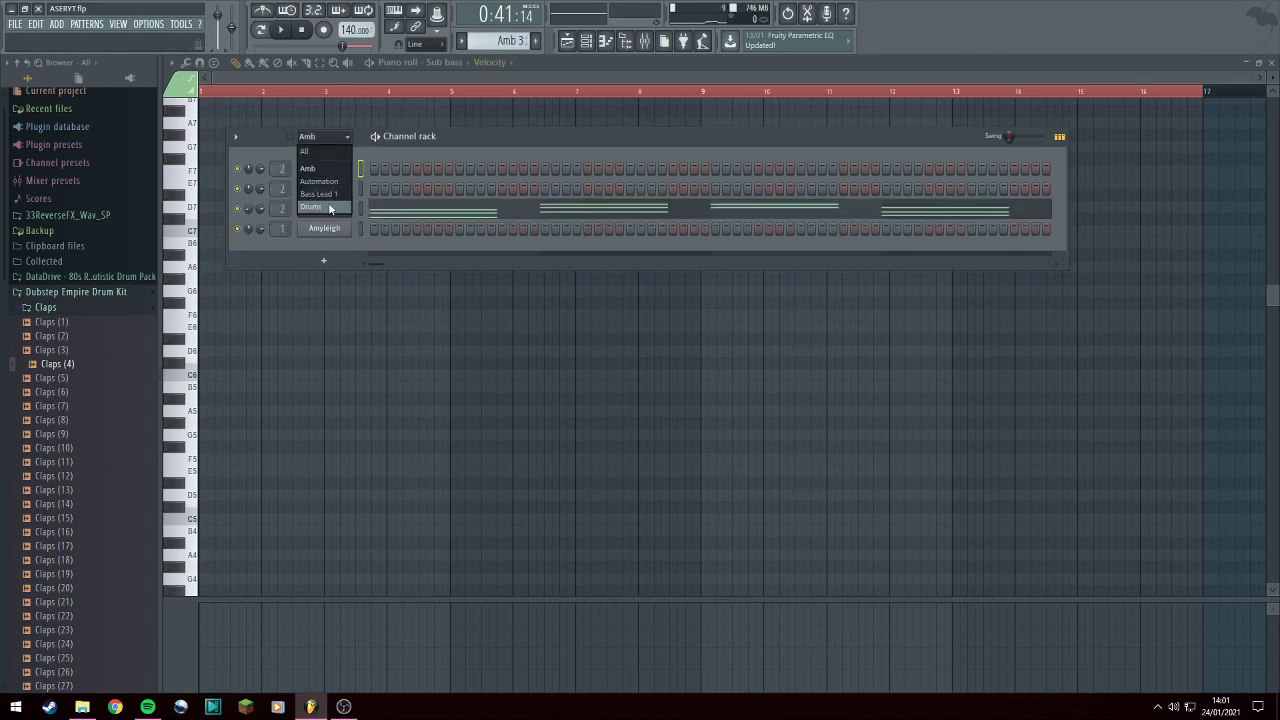
pyautogui.click(330, 206)
pyautogui.scroll(-1, 504, 45)
pyautogui.click(326, 137)
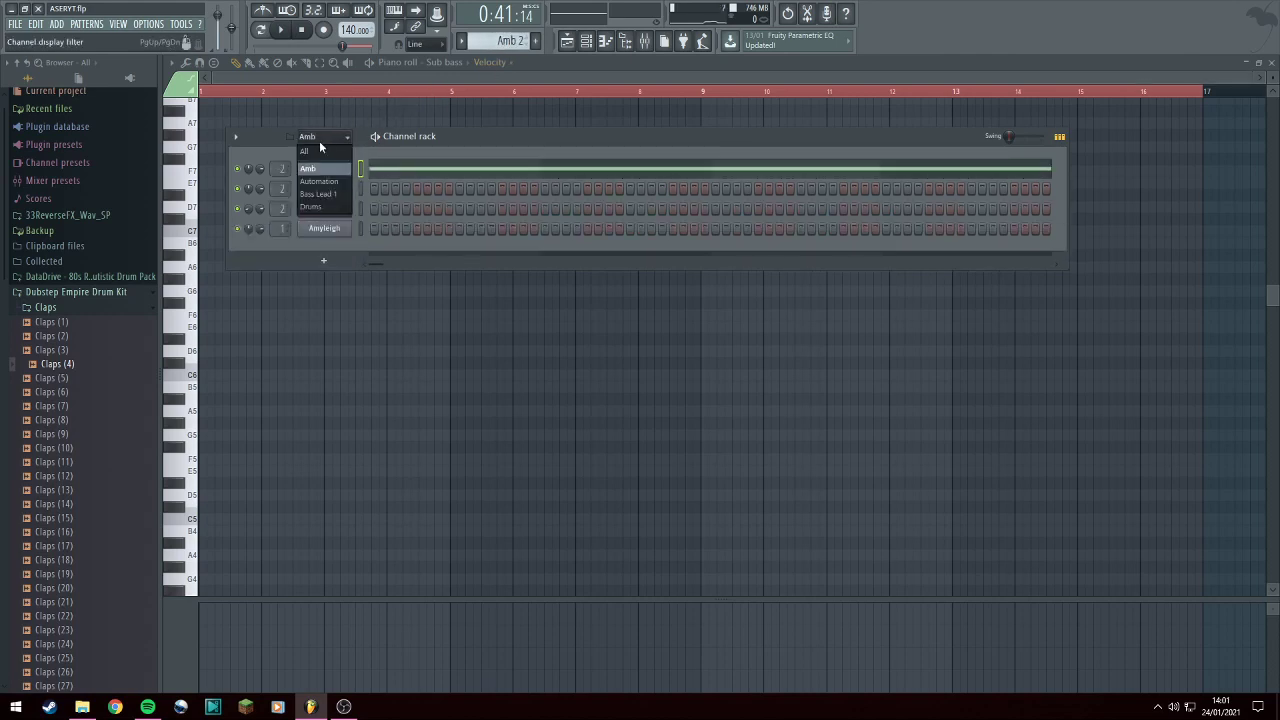
pyautogui.click(330, 206)
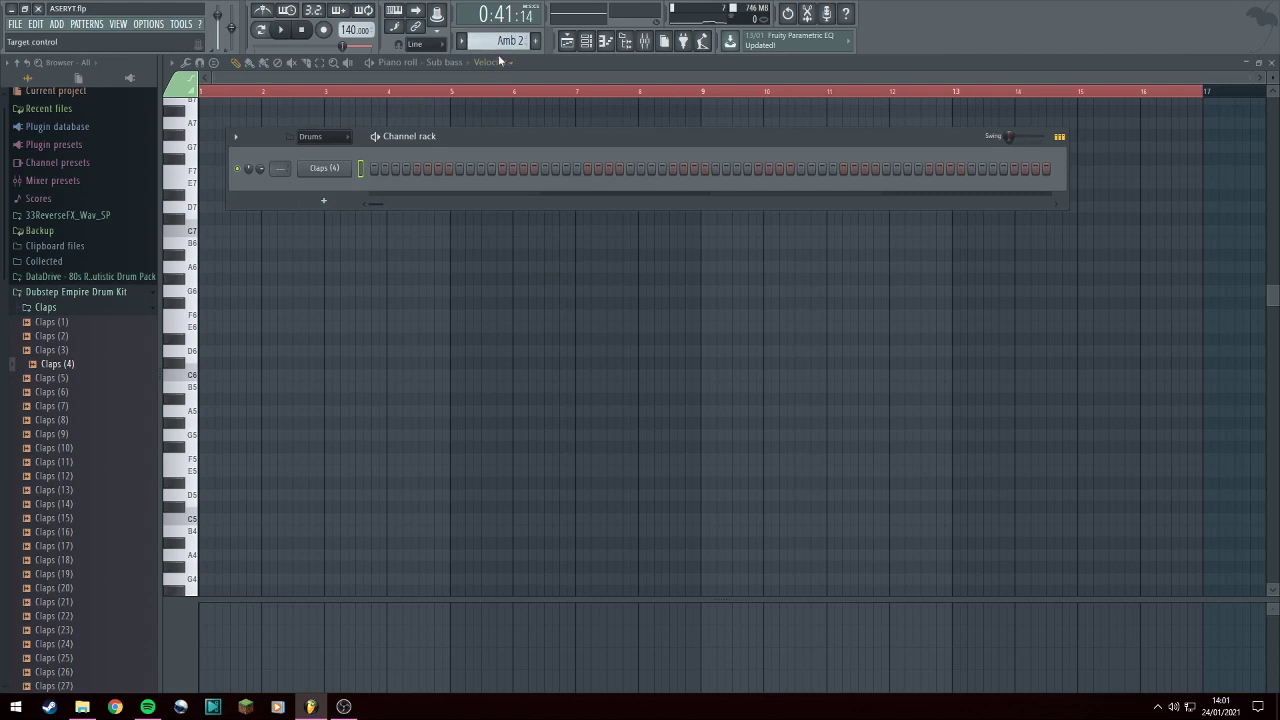
# Hide the channel rack and examine the piano roll's target channel list while switching patterns between Ambience Fill 1 and Pattern 7.
pyautogui.click(499, 61)
pyautogui.click(506, 43)
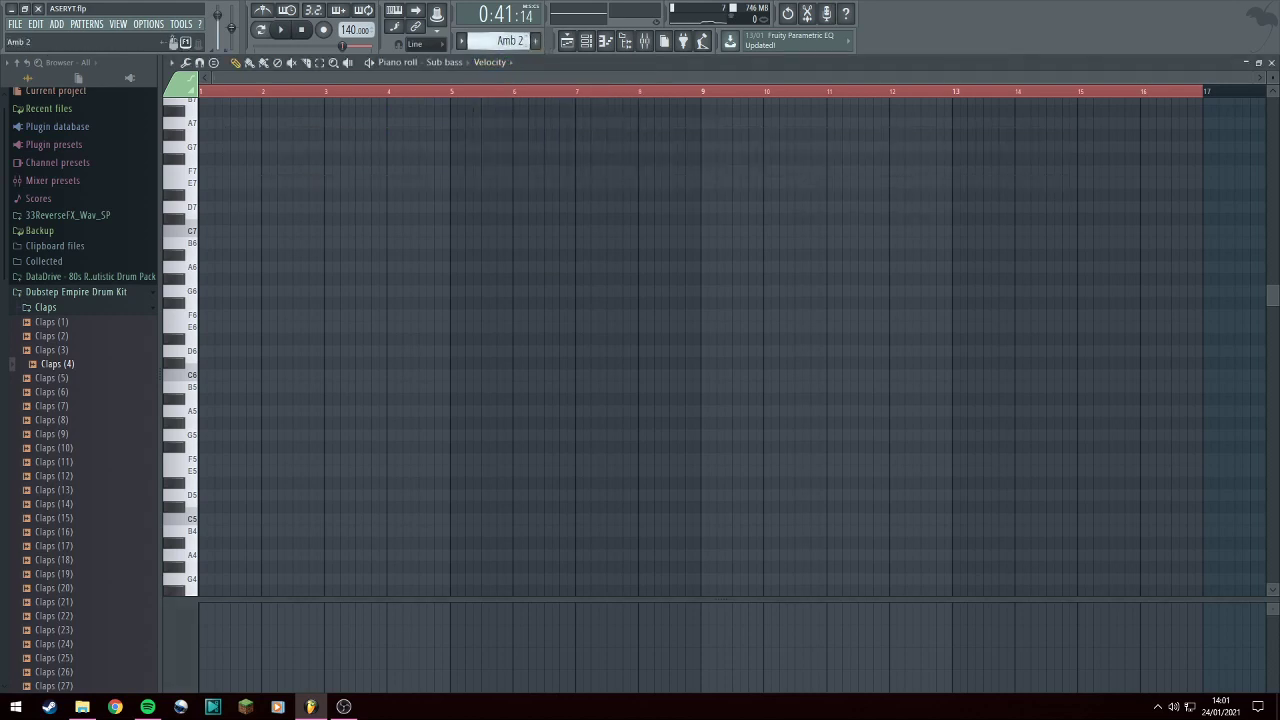
pyautogui.scroll(-1, 521, 44)
pyautogui.click(446, 62)
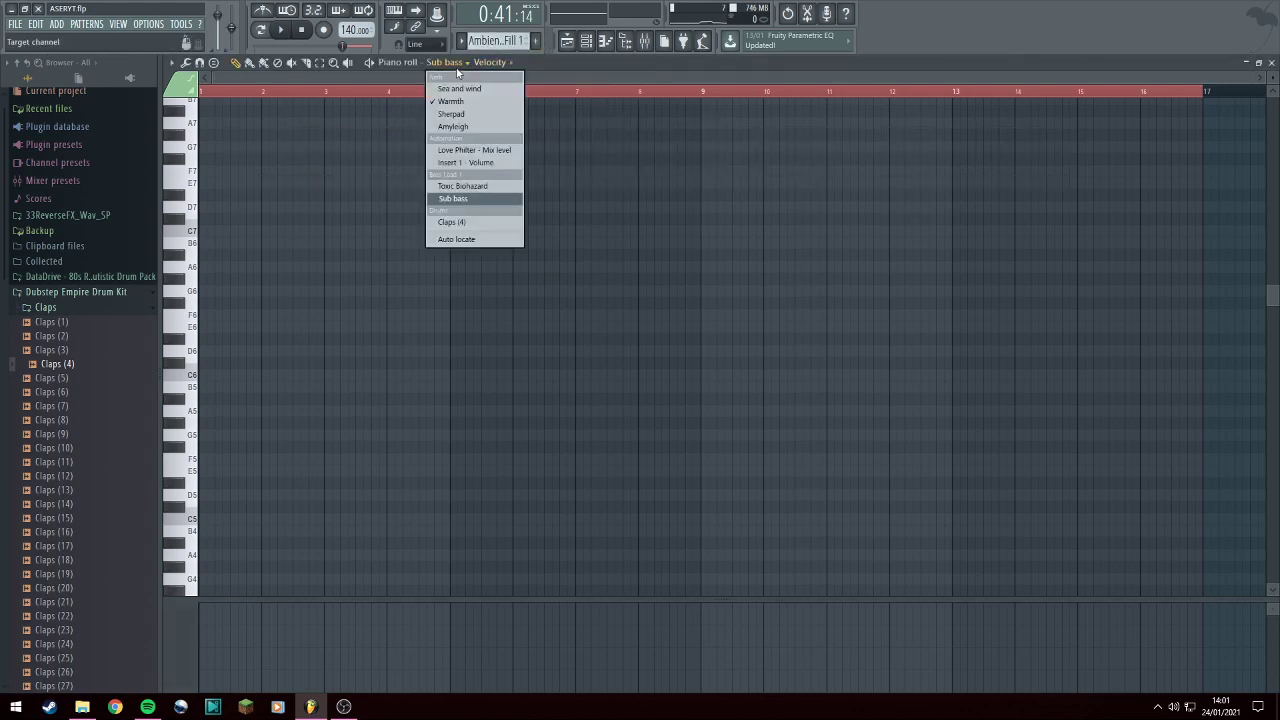
pyautogui.click(458, 69)
pyautogui.scroll(1, 503, 43)
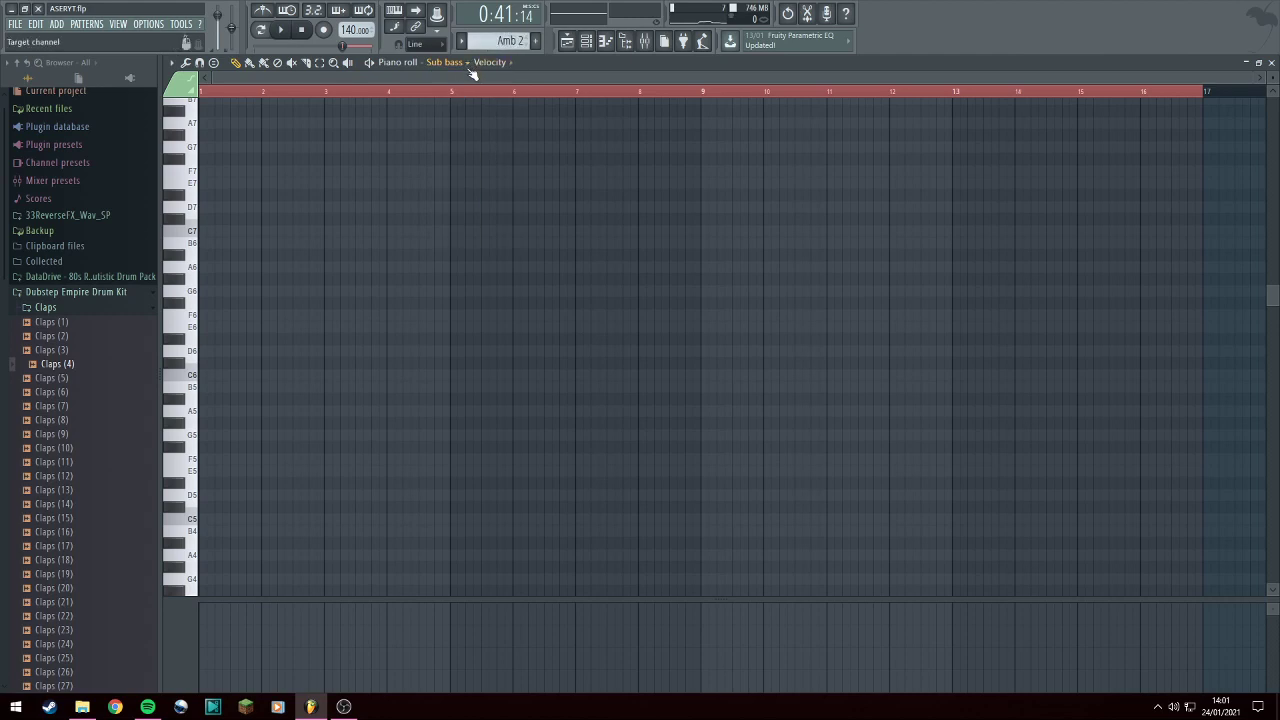
pyautogui.click(467, 65)
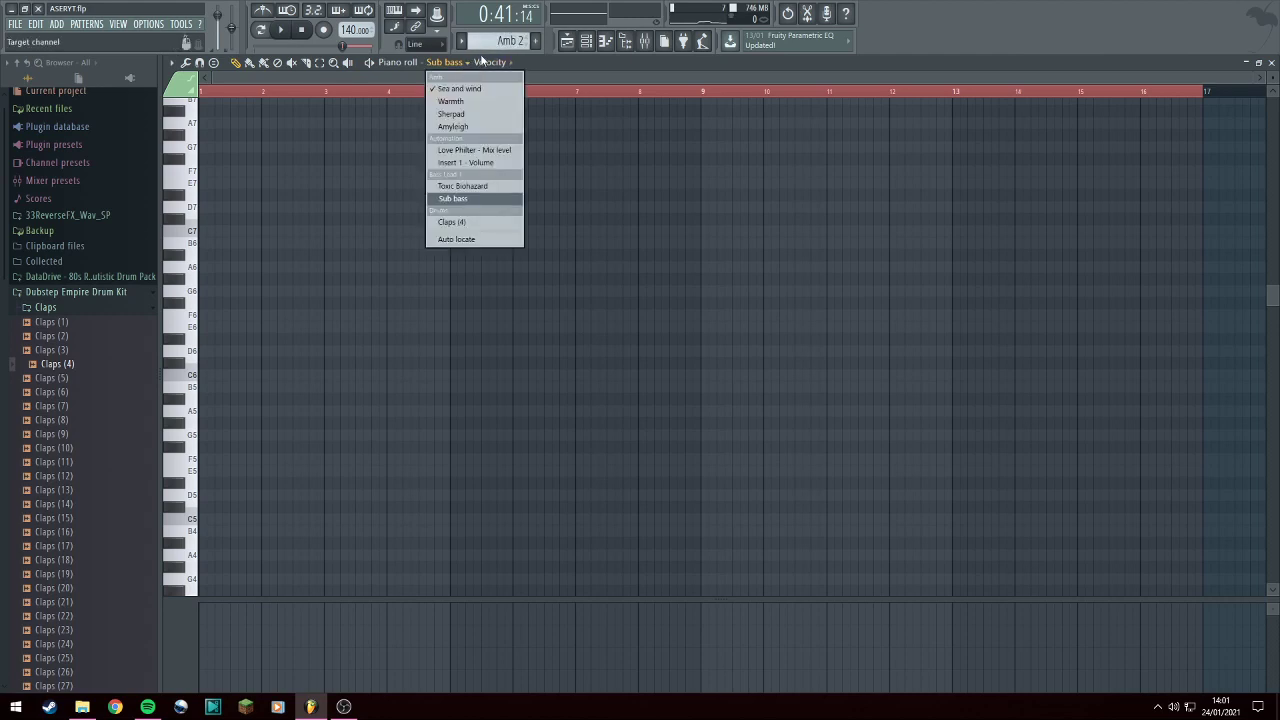
pyautogui.click(573, 66)
pyautogui.scroll(1, 495, 44)
pyautogui.scroll(1, 490, 46)
pyautogui.scroll(-1, 489, 47)
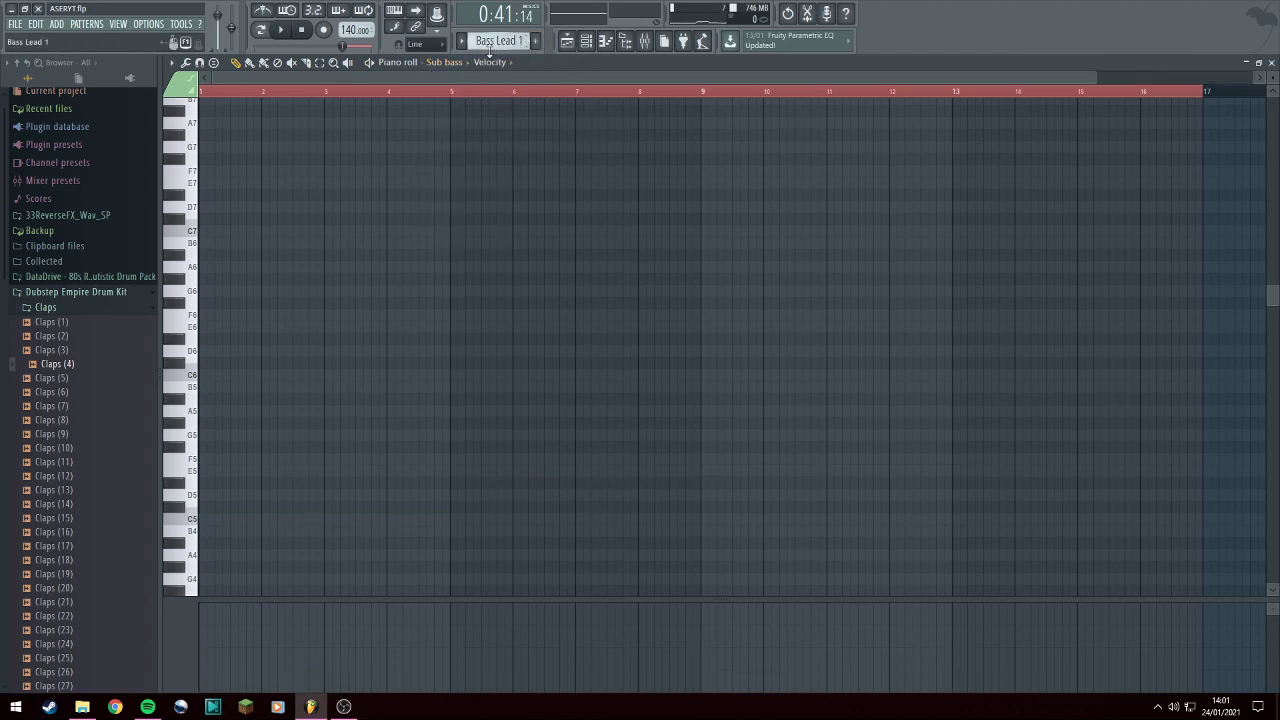
pyautogui.click(469, 63)
pyautogui.click(452, 198)
pyautogui.scroll(1, 497, 44)
pyautogui.click(470, 62)
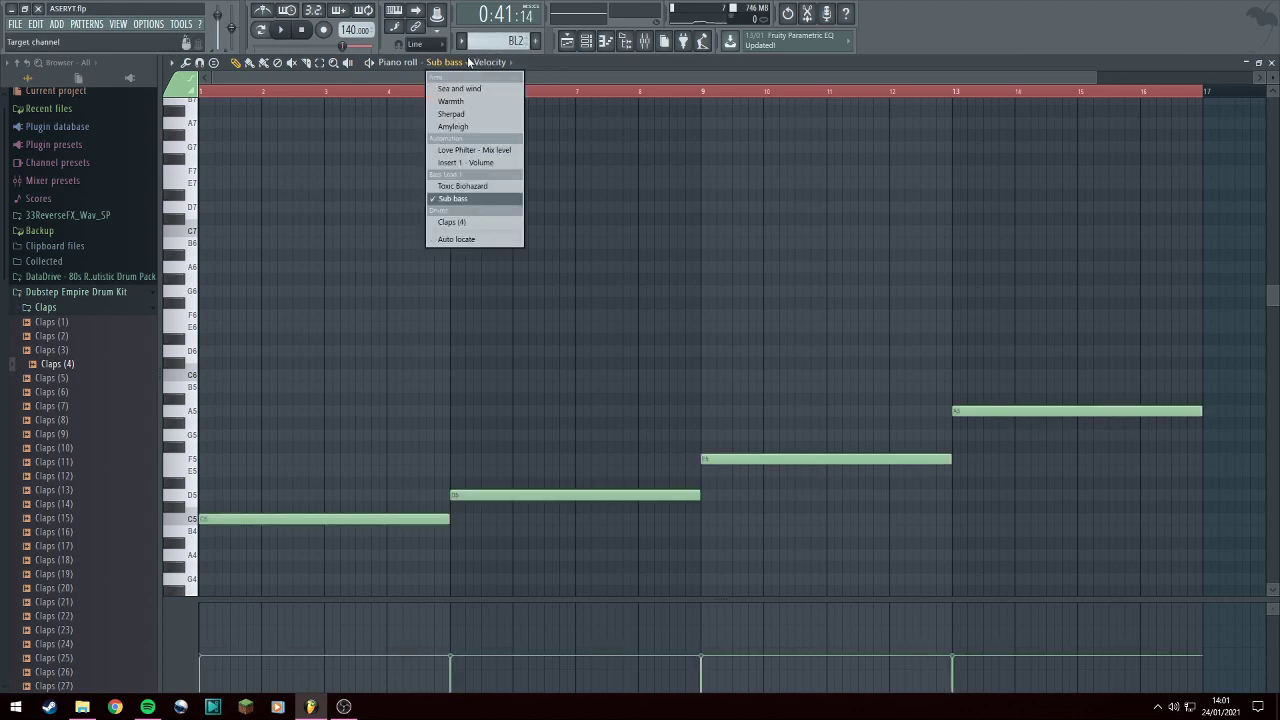
pyautogui.click(535, 77)
pyautogui.scroll(1, 515, 44)
pyautogui.click(468, 63)
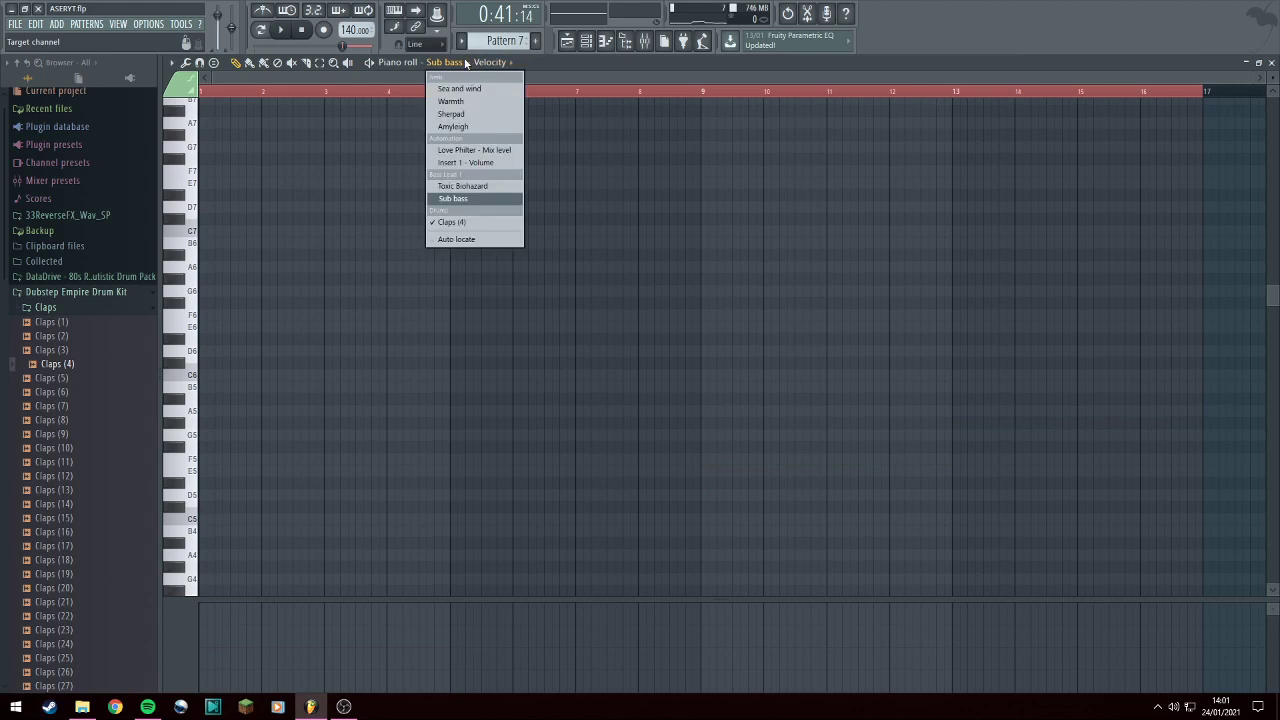
pyautogui.click(536, 70)
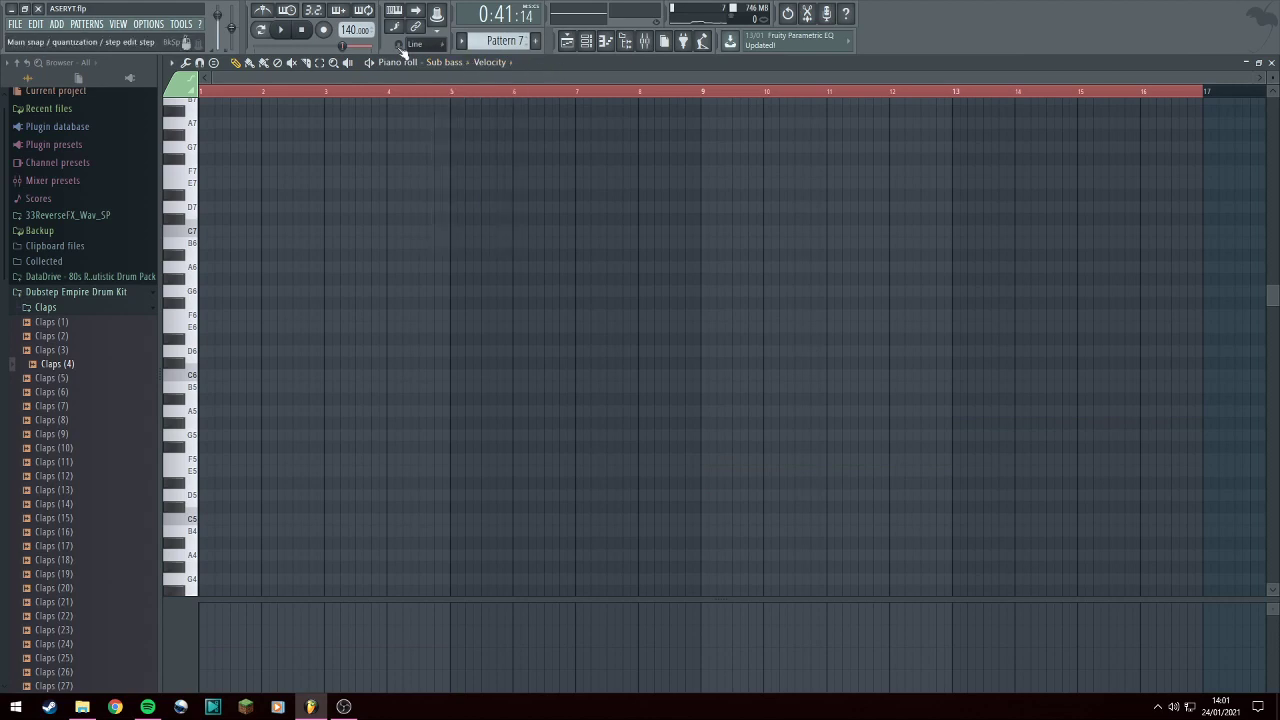
# Play the selected bars, check the Claps (4) steps of Pattern 7, and return to the playlist around Track 9.
pyautogui.click(284, 31)
pyautogui.click(588, 43)
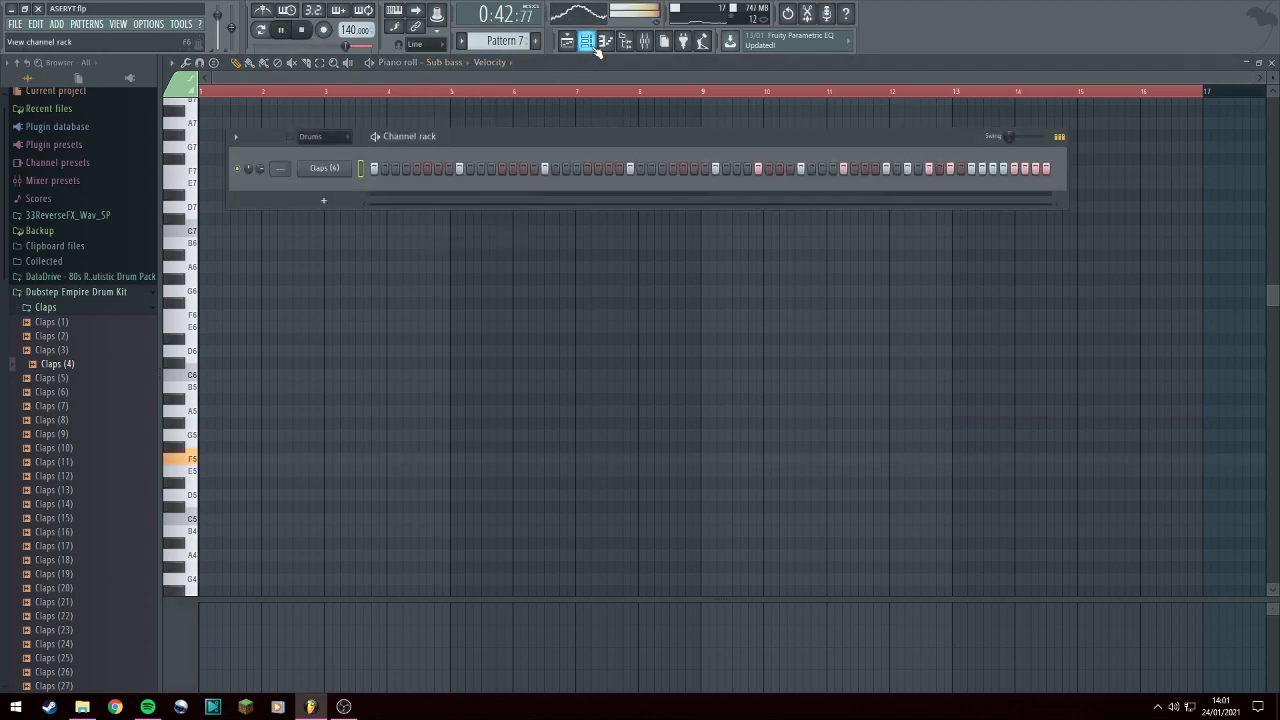
pyautogui.click(567, 42)
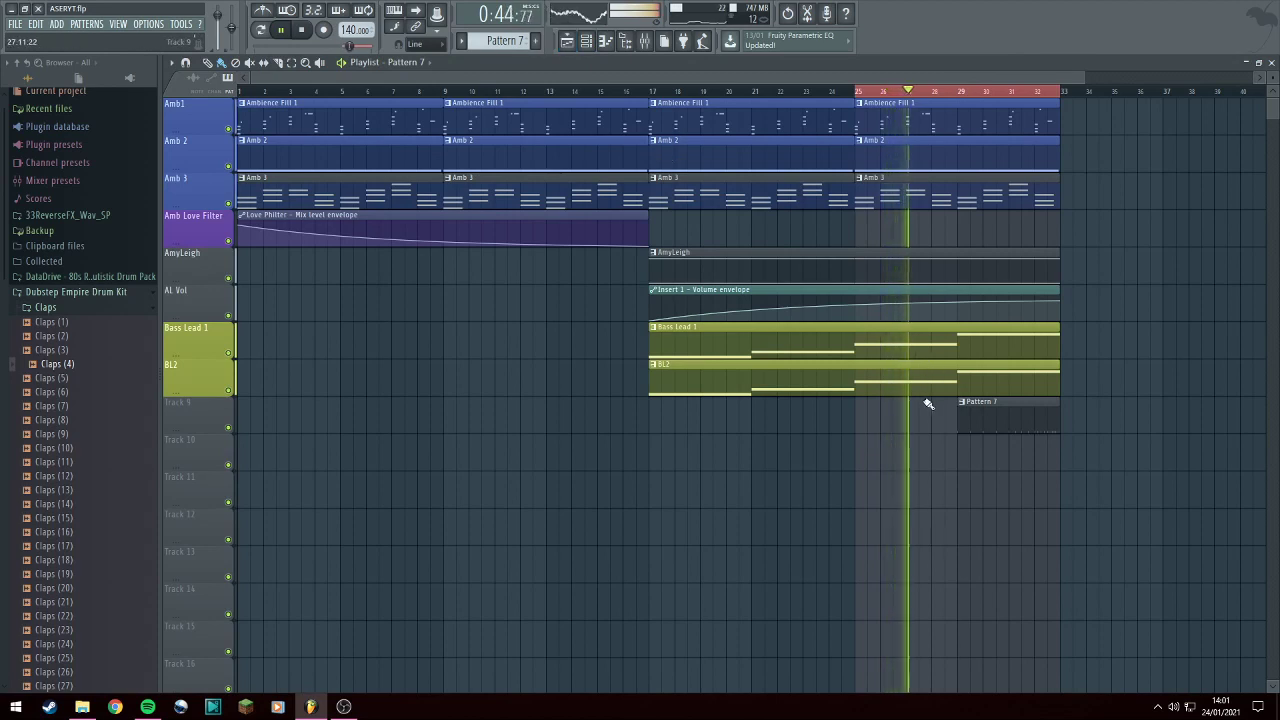
pyautogui.scroll(-5, 850, 473)
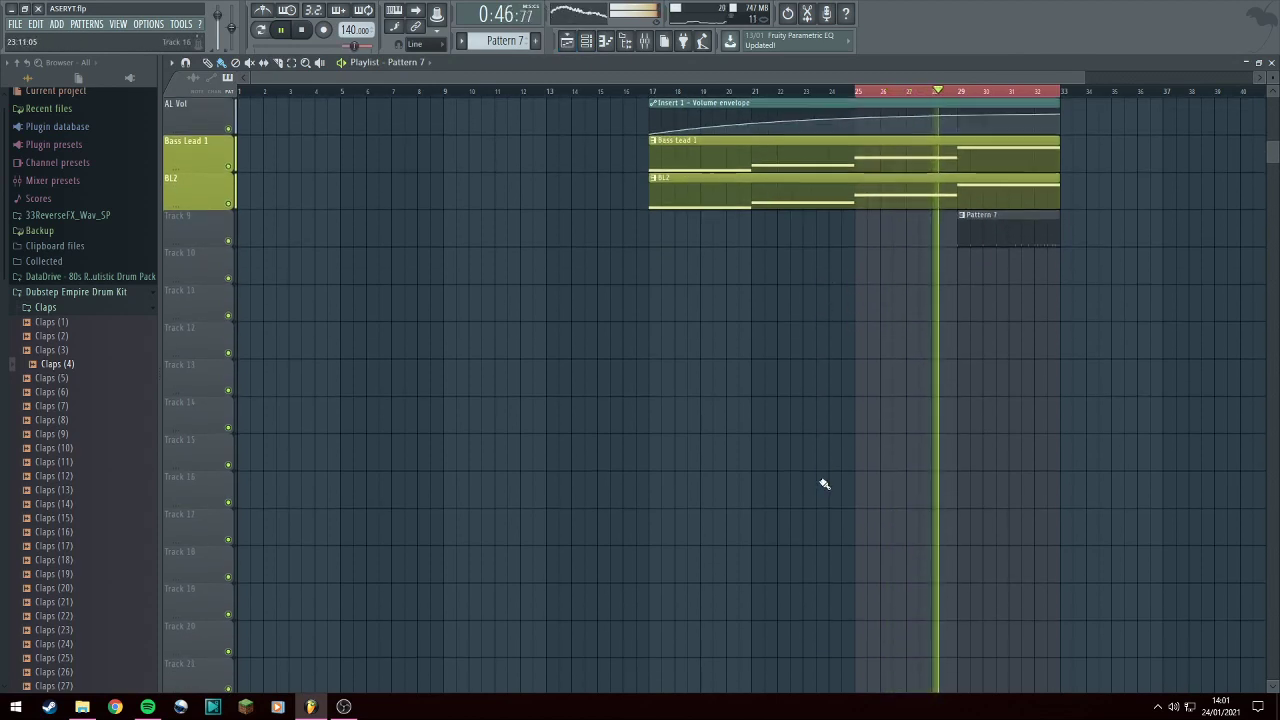
# Remove the Pattern 7 clip between bars 29 and 33, and play the selected section without it.
pyautogui.scroll(5, 824, 487)
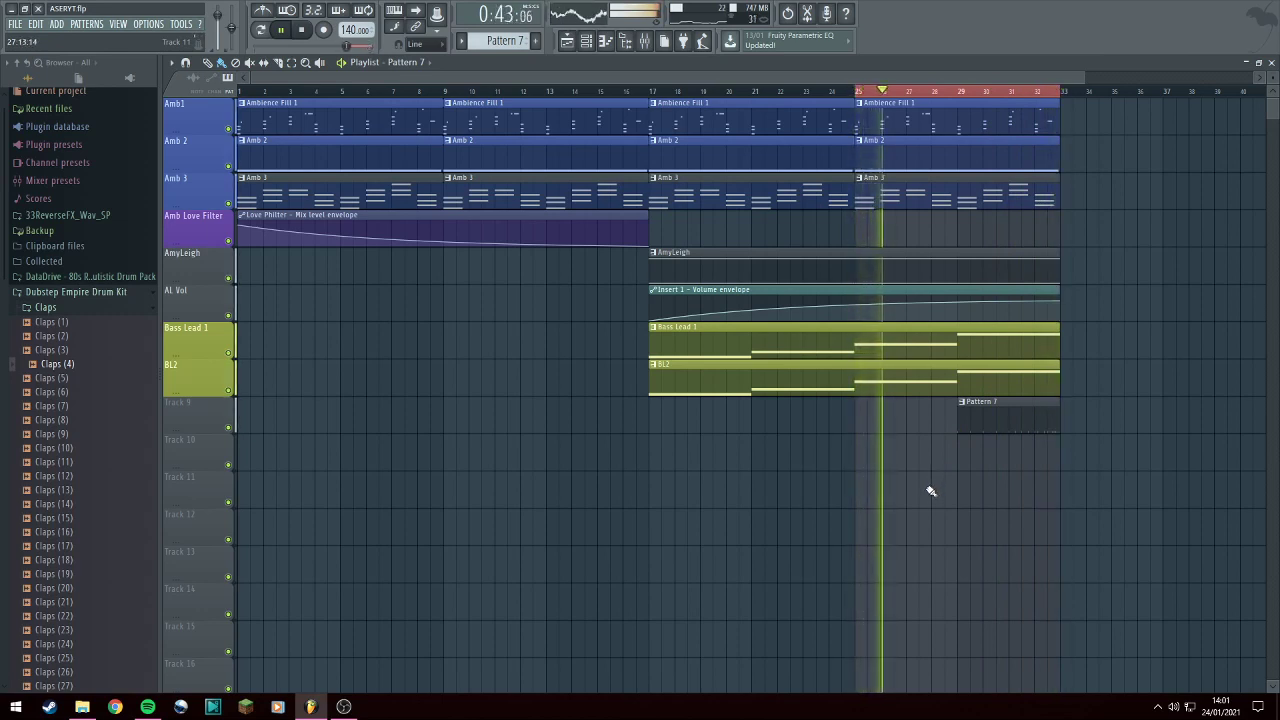
pyautogui.moveTo(988, 417)
pyautogui.mouseDown()
pyautogui.moveTo(986, 466)
pyautogui.moveTo(990, 438)
pyautogui.mouseUp()
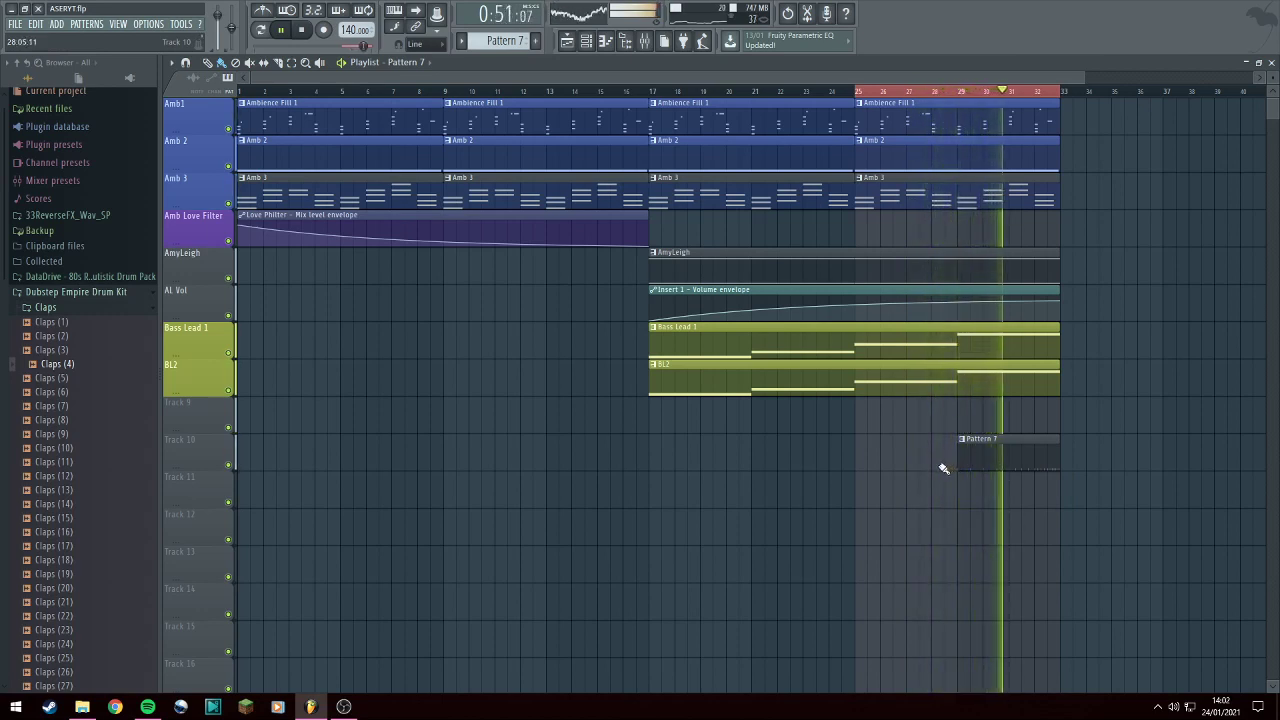
pyautogui.click(303, 30)
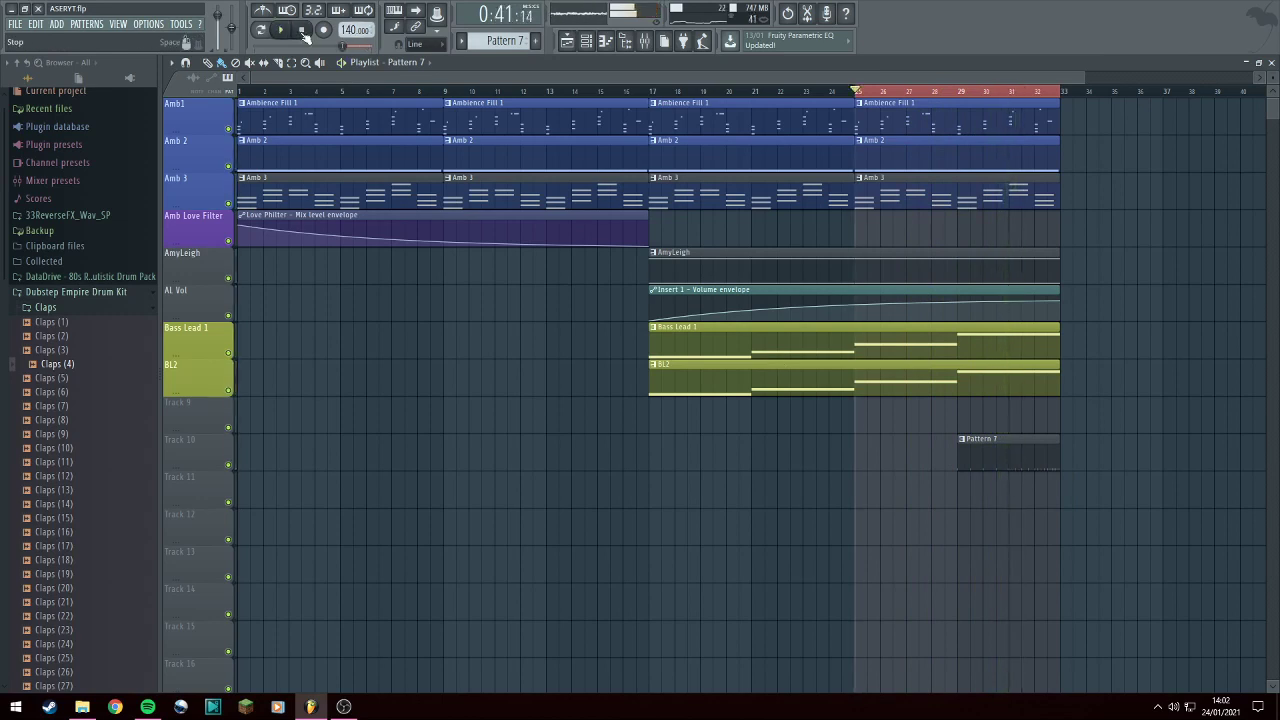
pyautogui.click(590, 42)
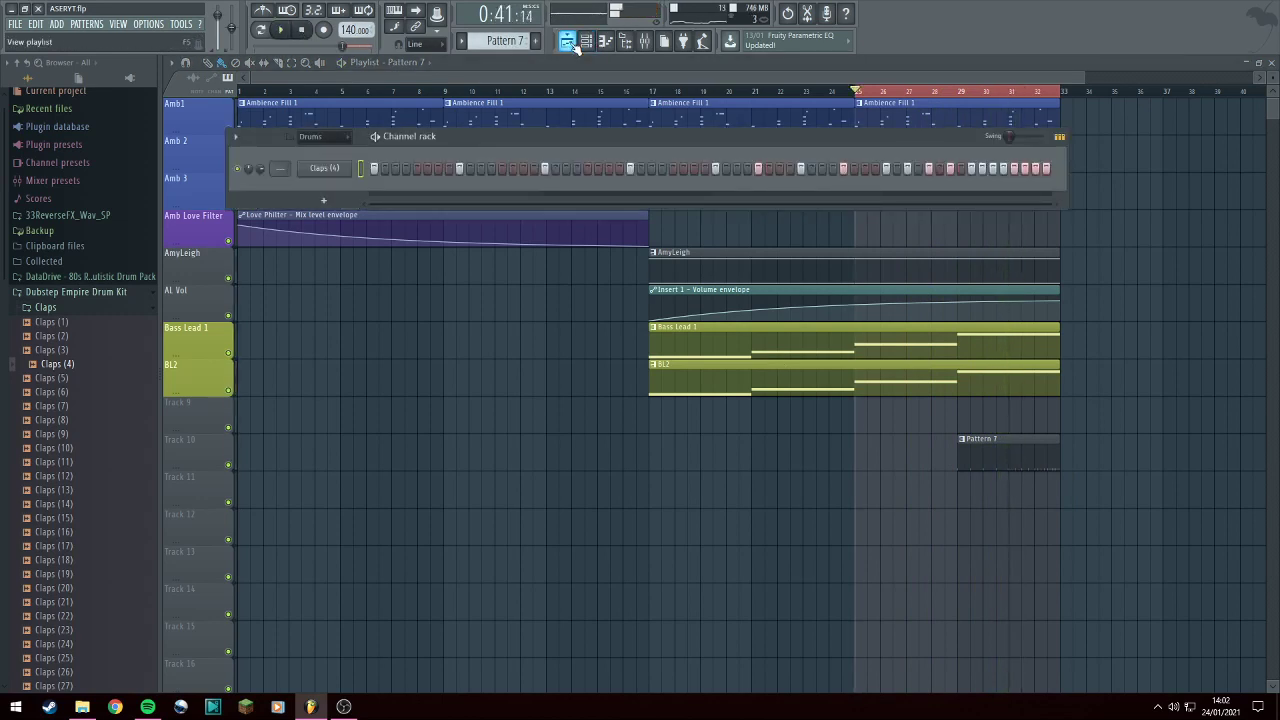
pyautogui.rightClick(1016, 438)
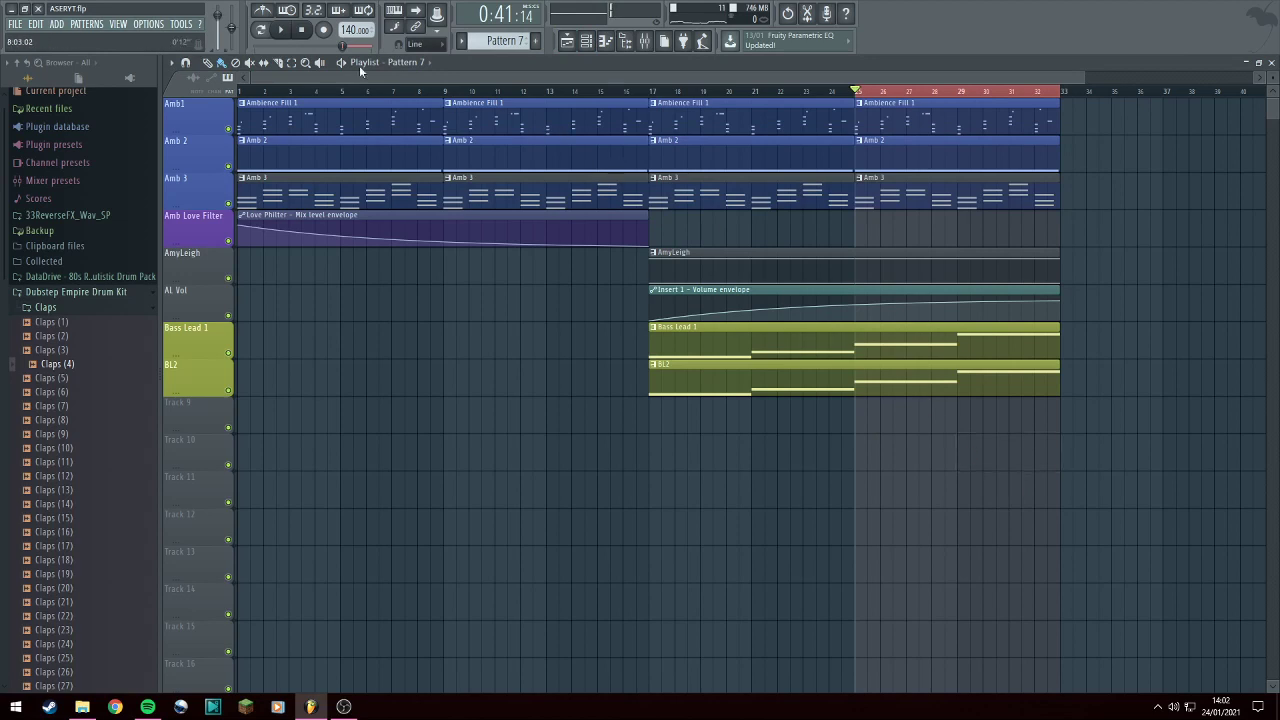
pyautogui.press('space')
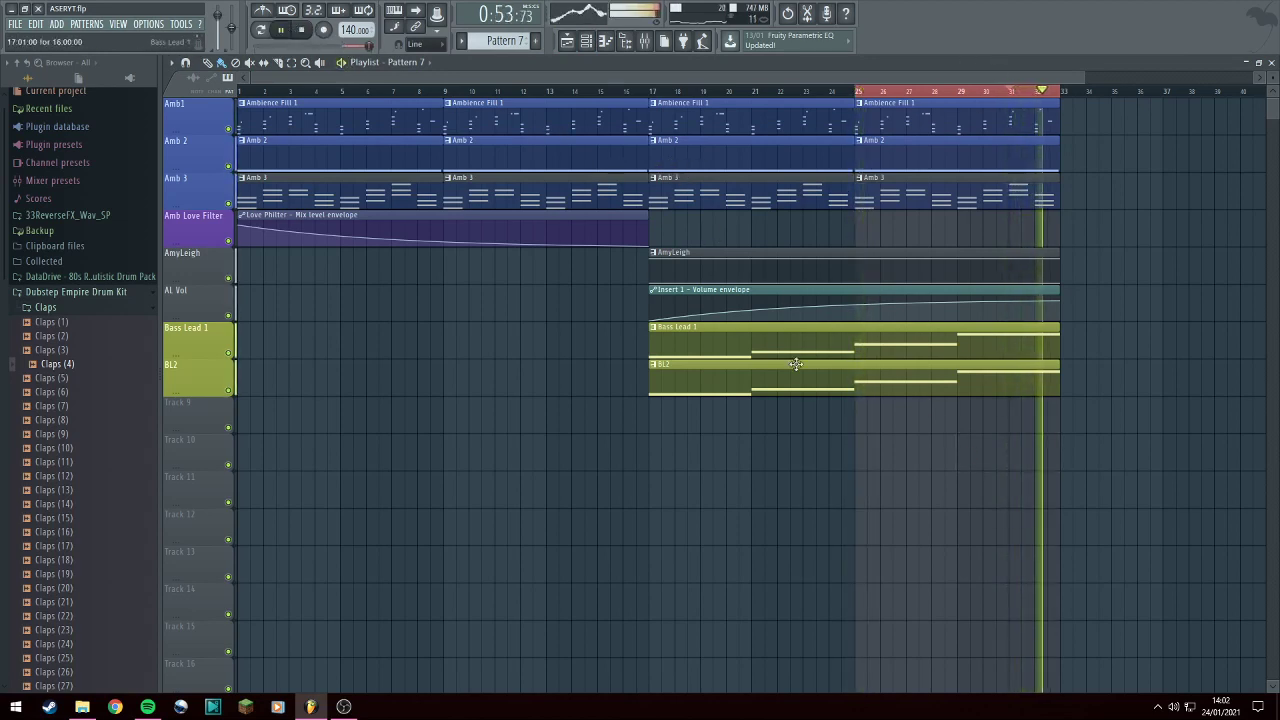
# Place a Pattern 7 clip on Track 9 at bar 25, extend it to bar 33, and stop playback.
pyautogui.click(860, 432)
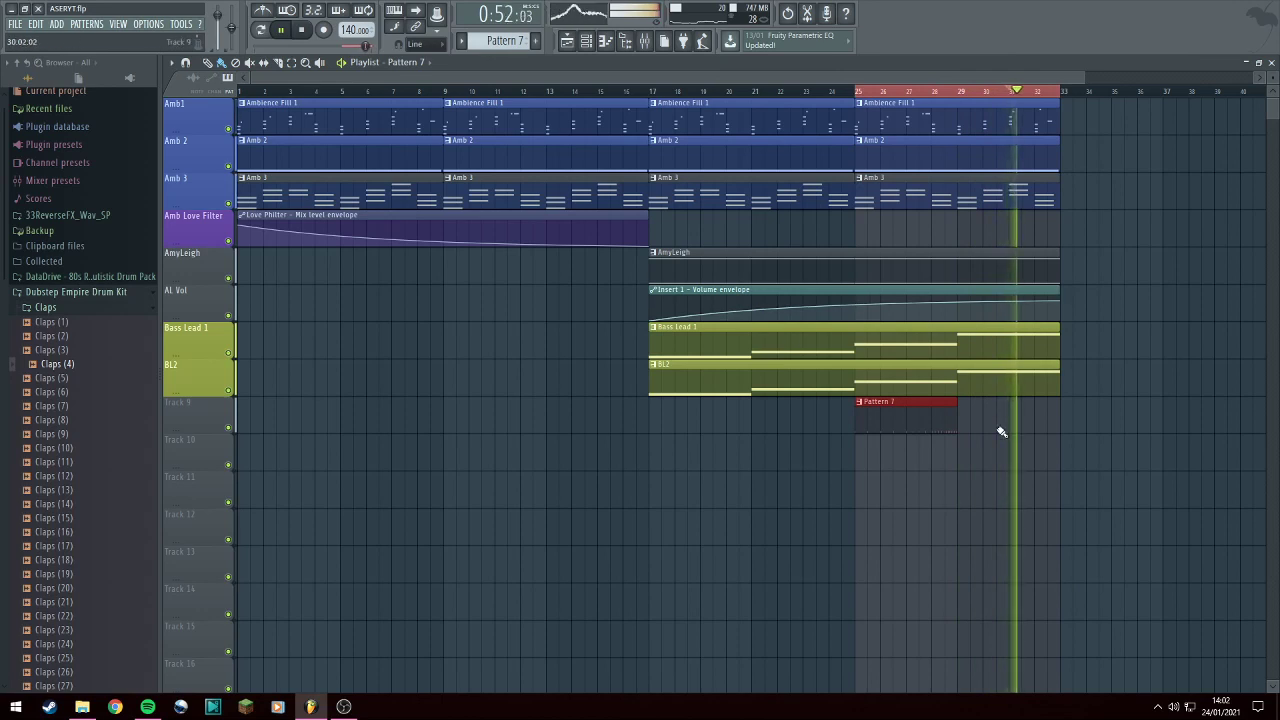
pyautogui.moveTo(959, 404); pyautogui.dragTo(1060, 412)
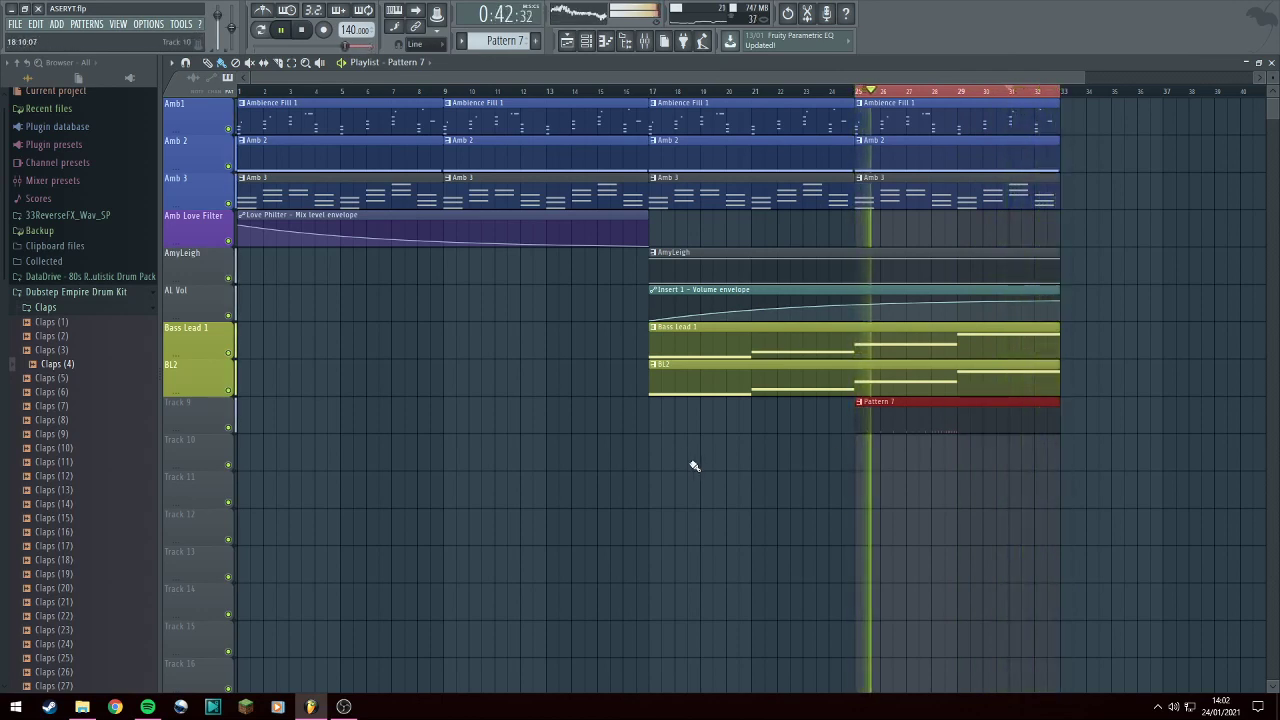
pyautogui.click(316, 29)
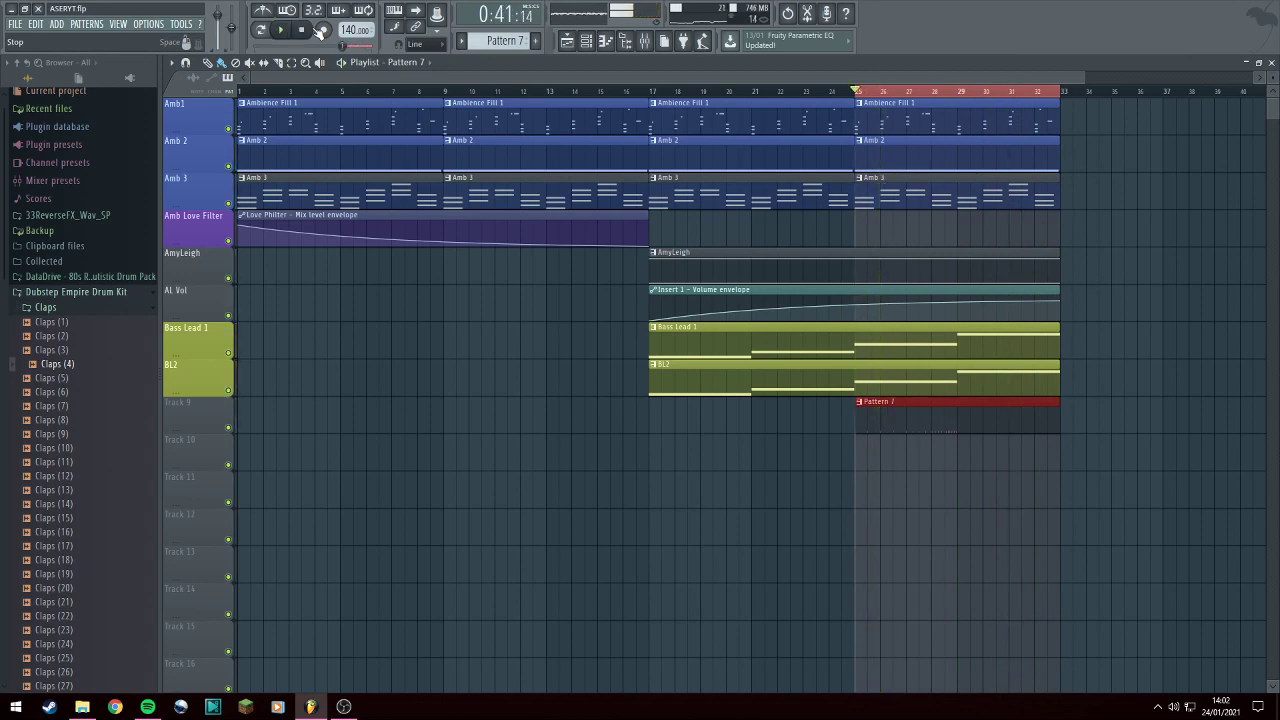
# Clear the bar selection in the playlist and delete Pattern 7 from the project.
pyautogui.moveTo(902, 90); pyautogui.dragTo(1064, 96)
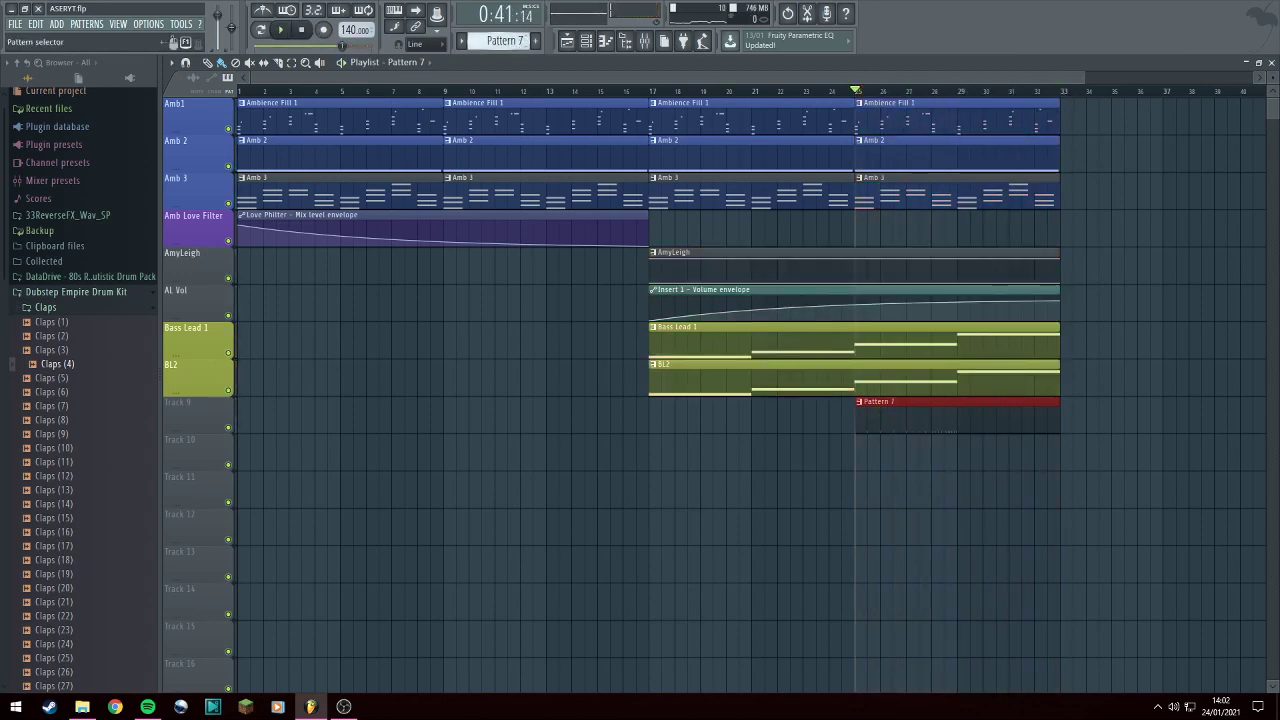
pyautogui.click(515, 40)
pyautogui.click(666, 149)
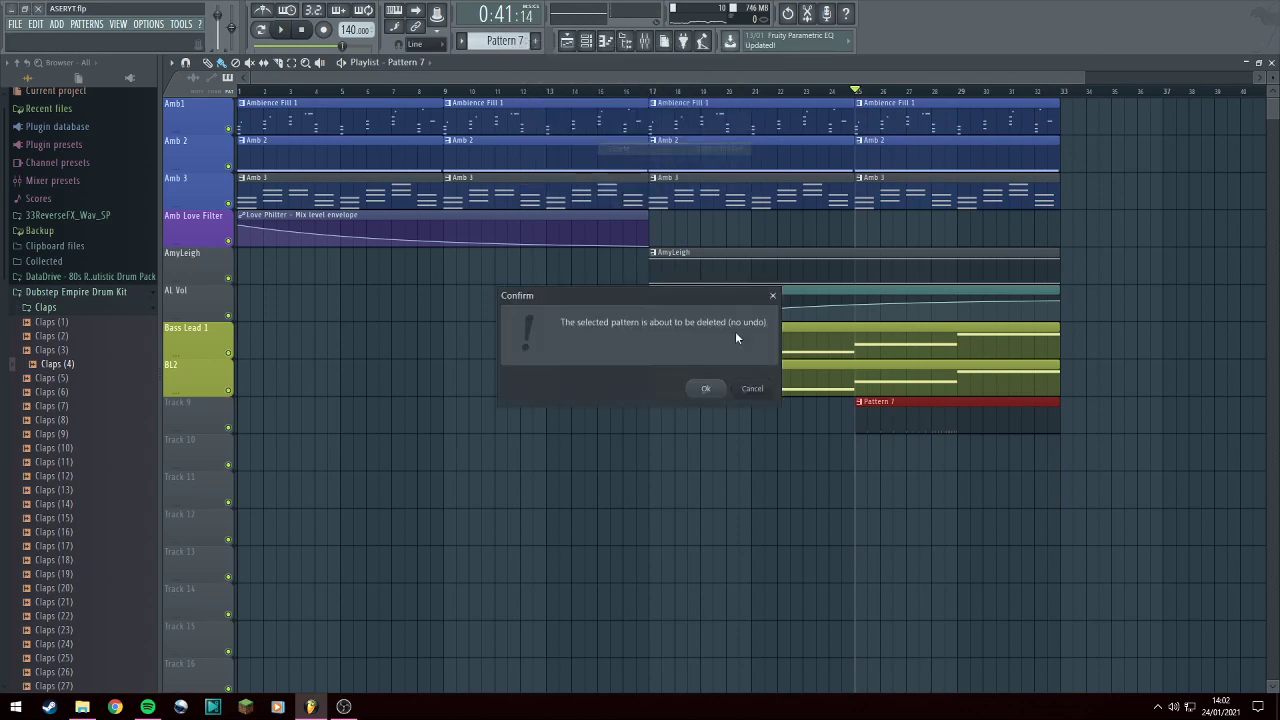
pyautogui.click(705, 389)
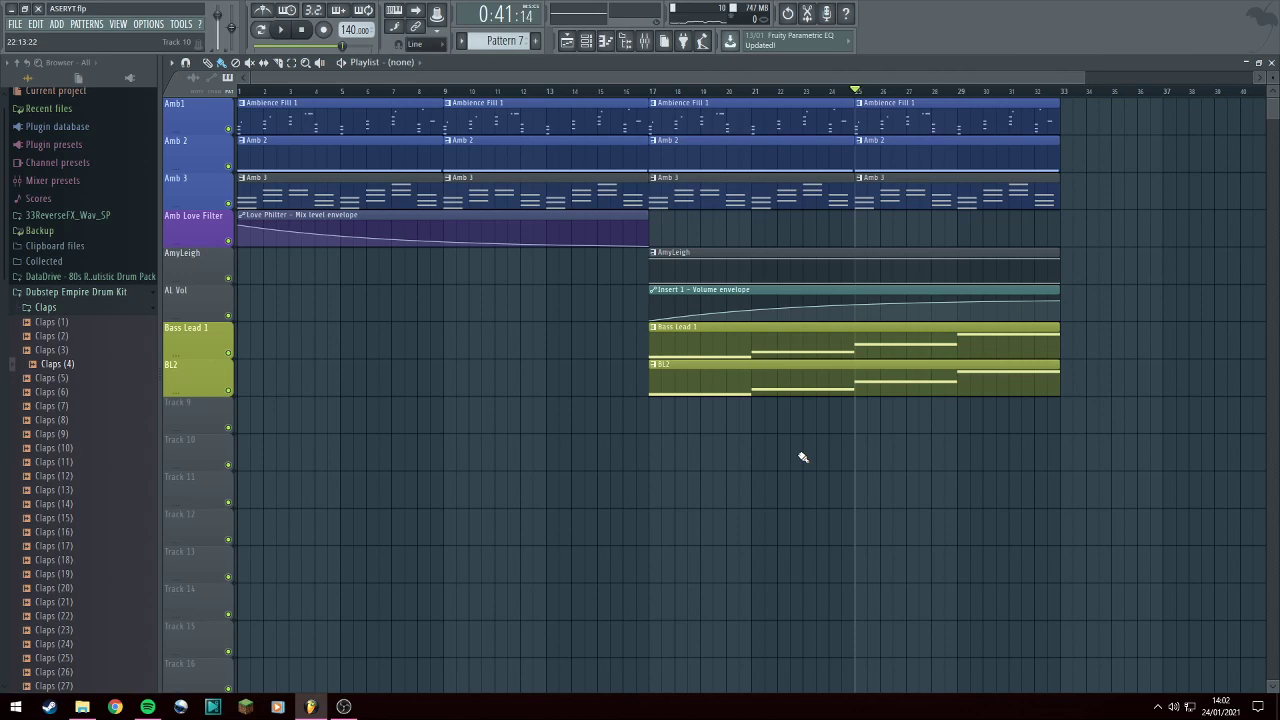
# Delete the Claps (4) channel from the Drums group.
pyautogui.click(566, 42)
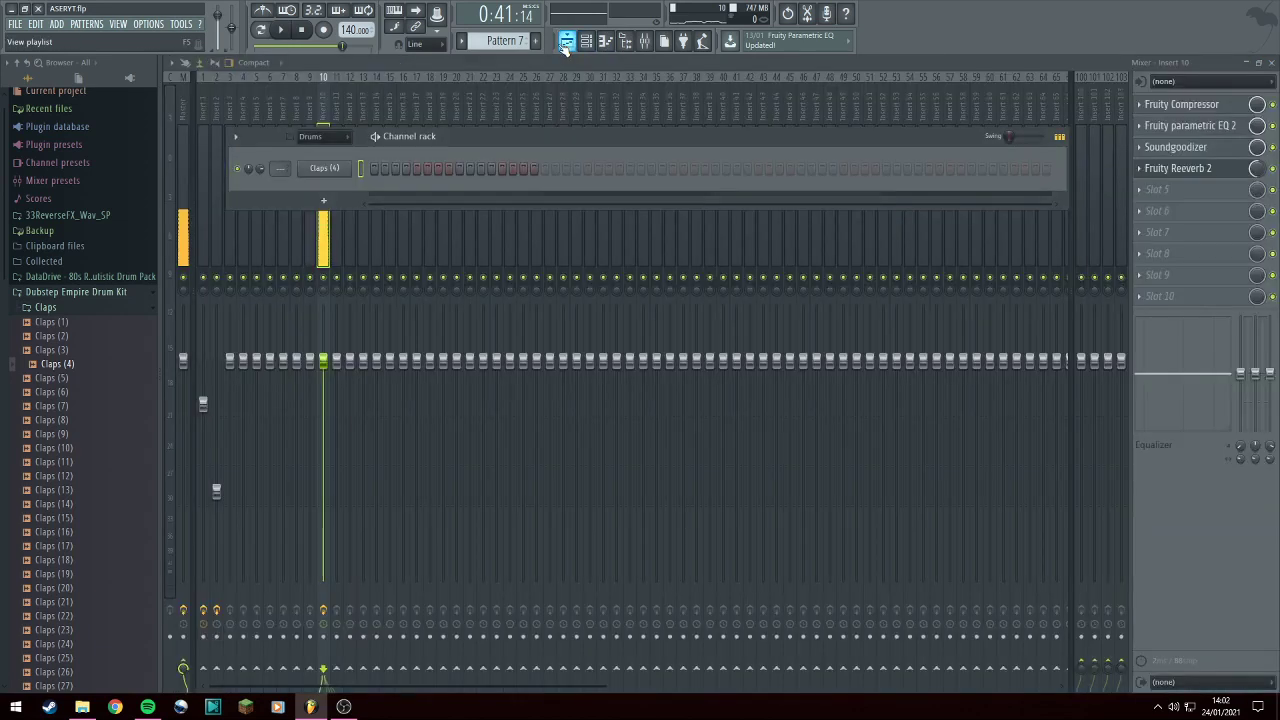
pyautogui.rightClick(325, 169)
pyautogui.click(390, 298)
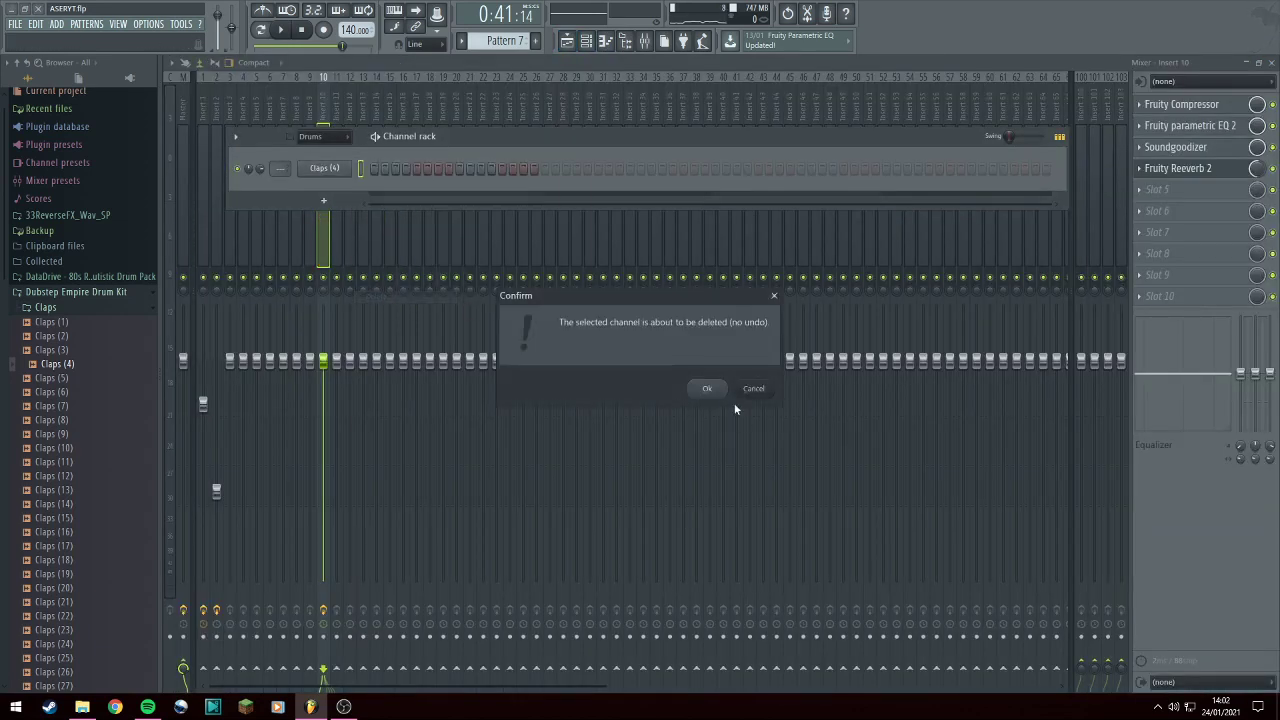
pyautogui.click(705, 389)
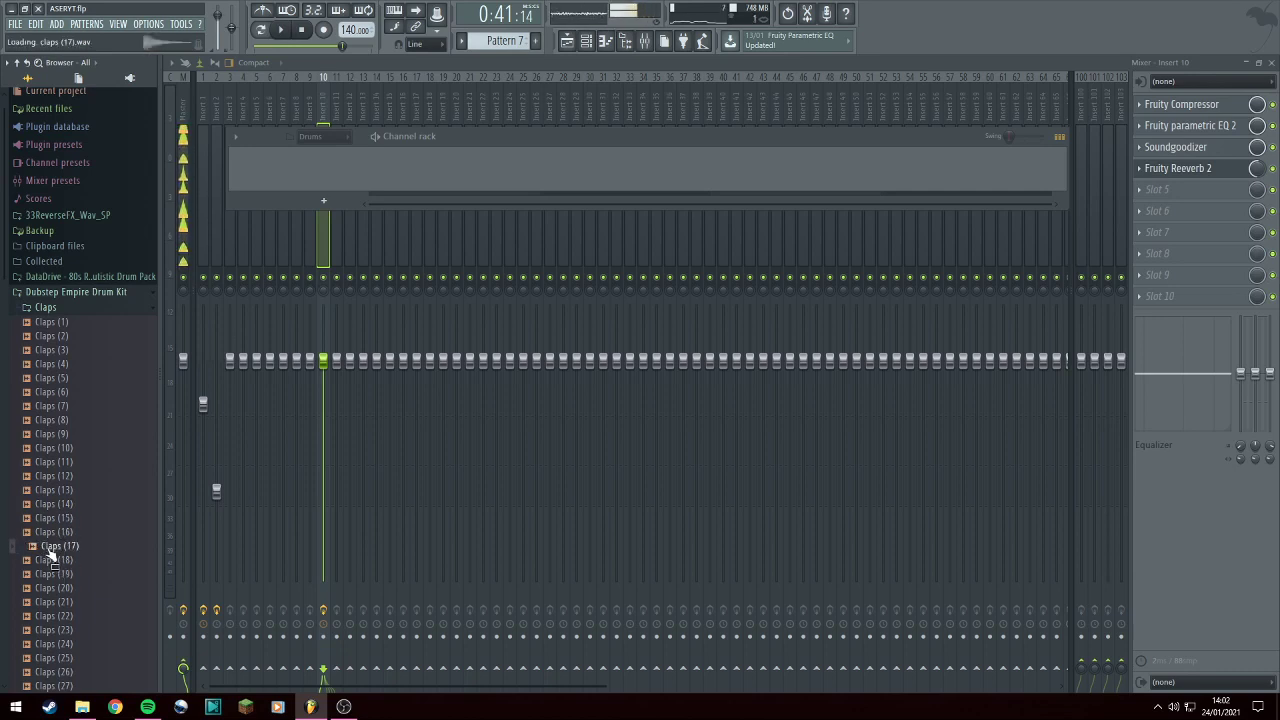
# Place a Pattern 7 clip with Claps (17) on Track 9 from bar 25 to 33, and play from just before bar 25.
pyautogui.click(567, 41)
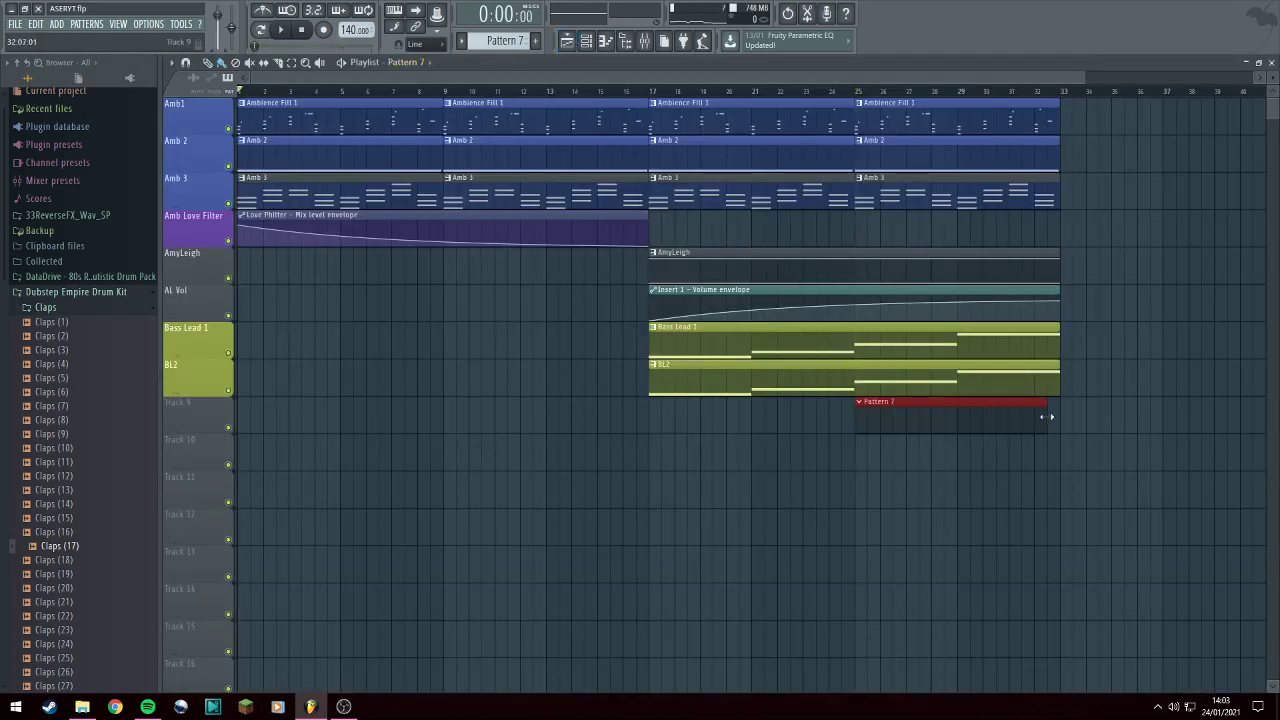
pyautogui.doubleClick(995, 424)
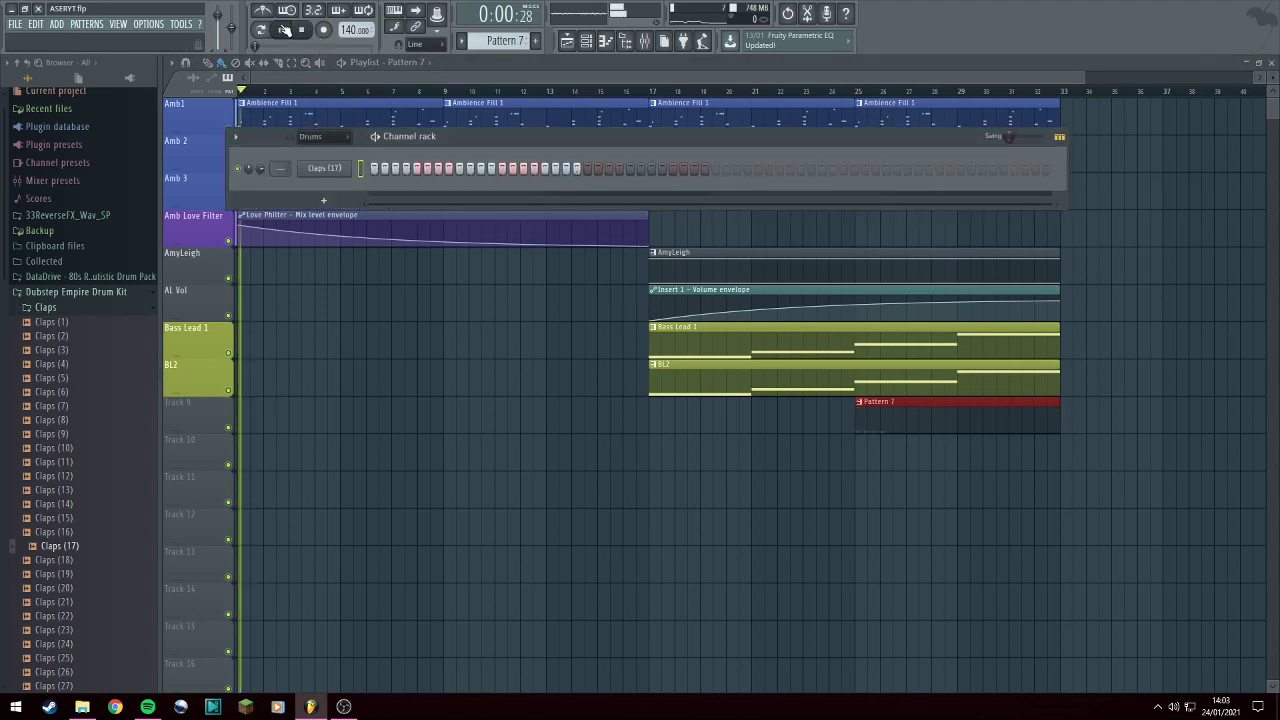
pyautogui.click(848, 92)
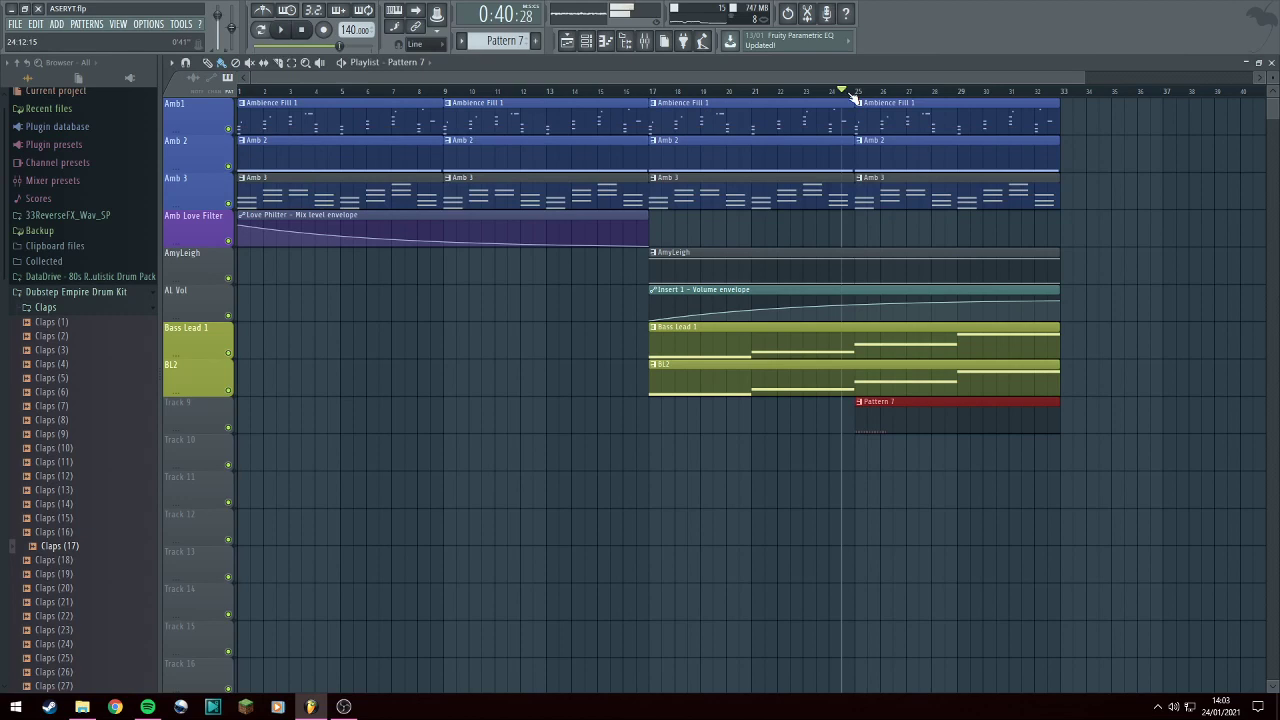
pyautogui.click(280, 29)
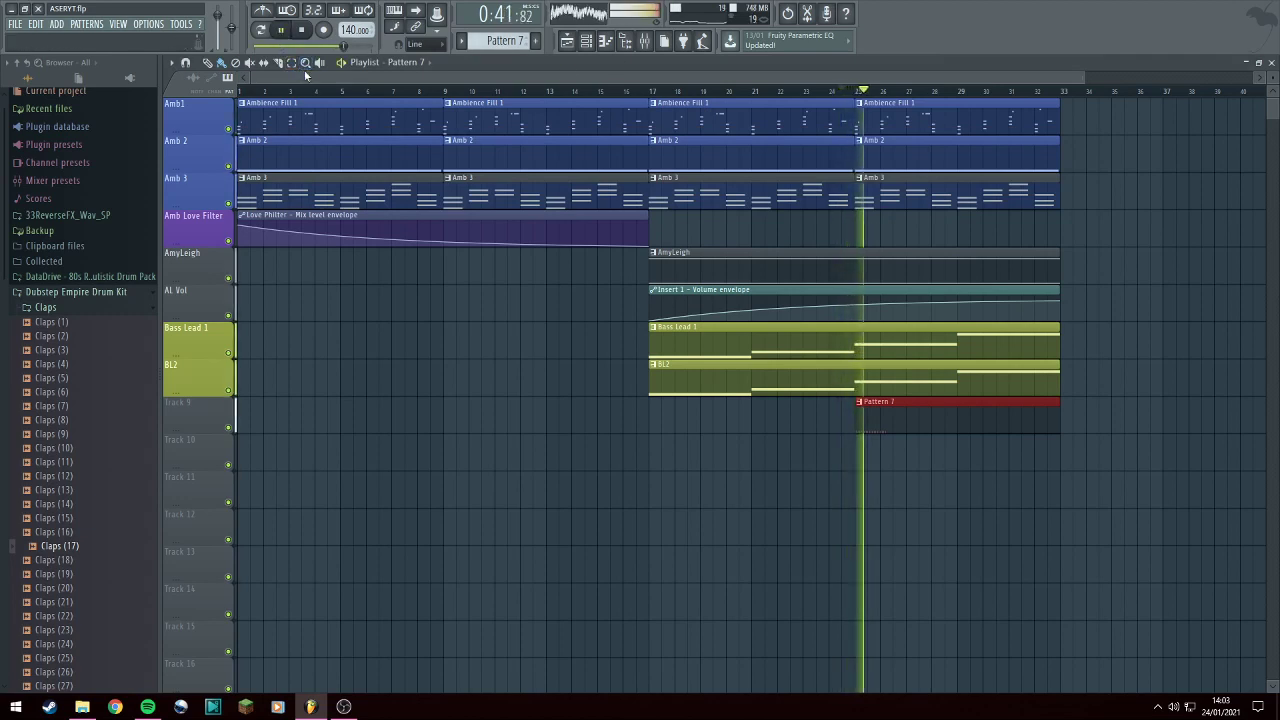
# Clear the Claps (17) steps of Pattern 7 and fill every fourth step with a clap instead.
pyautogui.doubleClick(903, 423)
pyautogui.click(567, 42)
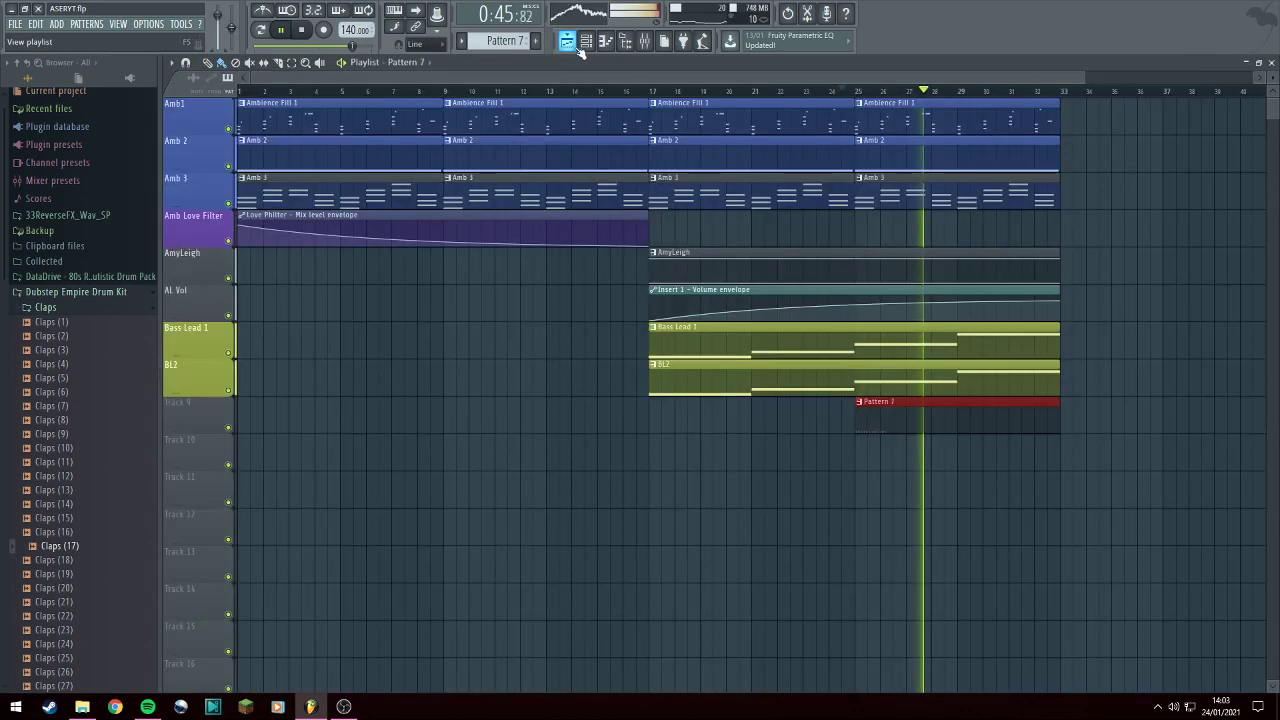
pyautogui.click(588, 43)
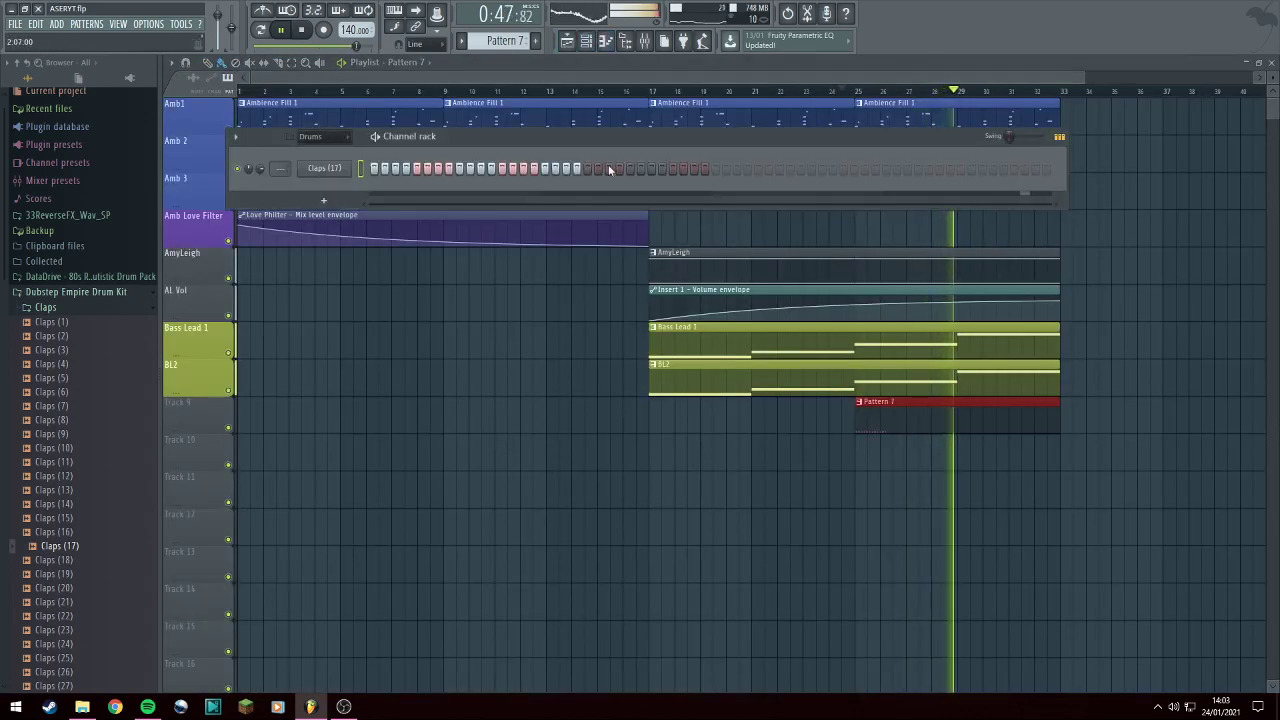
pyautogui.moveTo(601, 168); pyautogui.dragTo(378, 168)
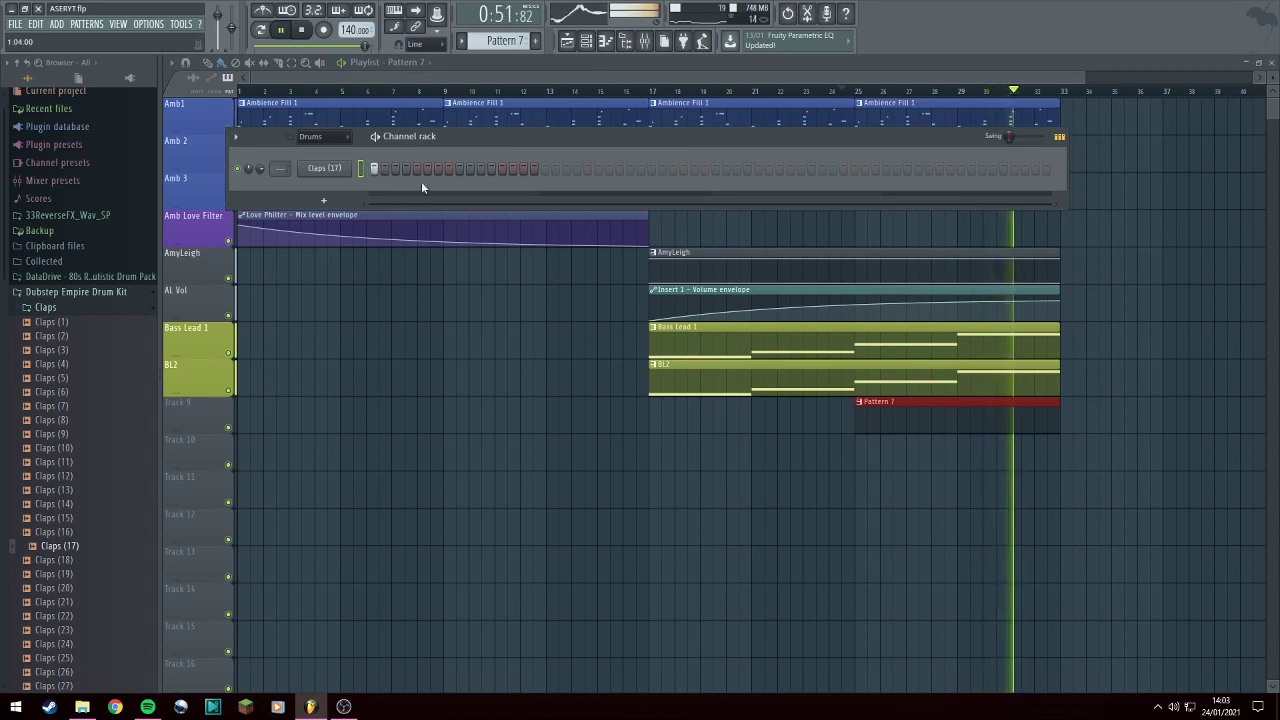
pyautogui.click(459, 168)
pyautogui.click(501, 168)
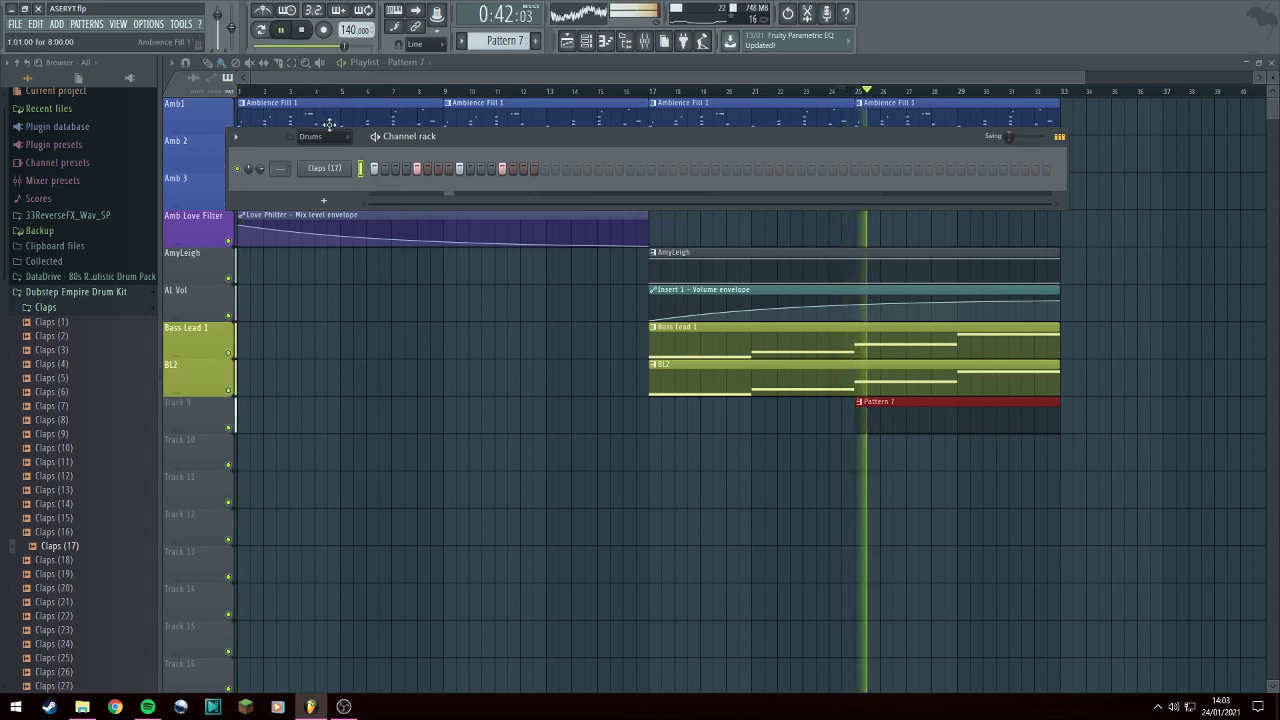
pyautogui.rightClick(324, 168)
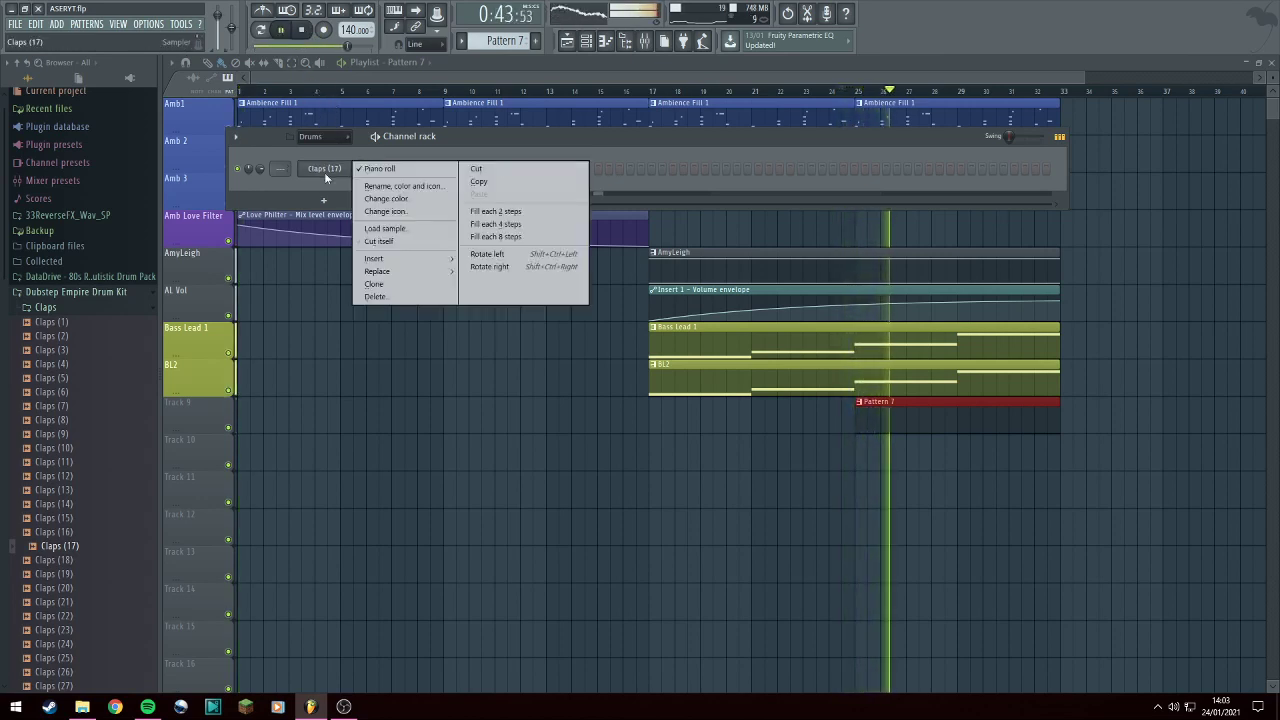
pyautogui.click(478, 226)
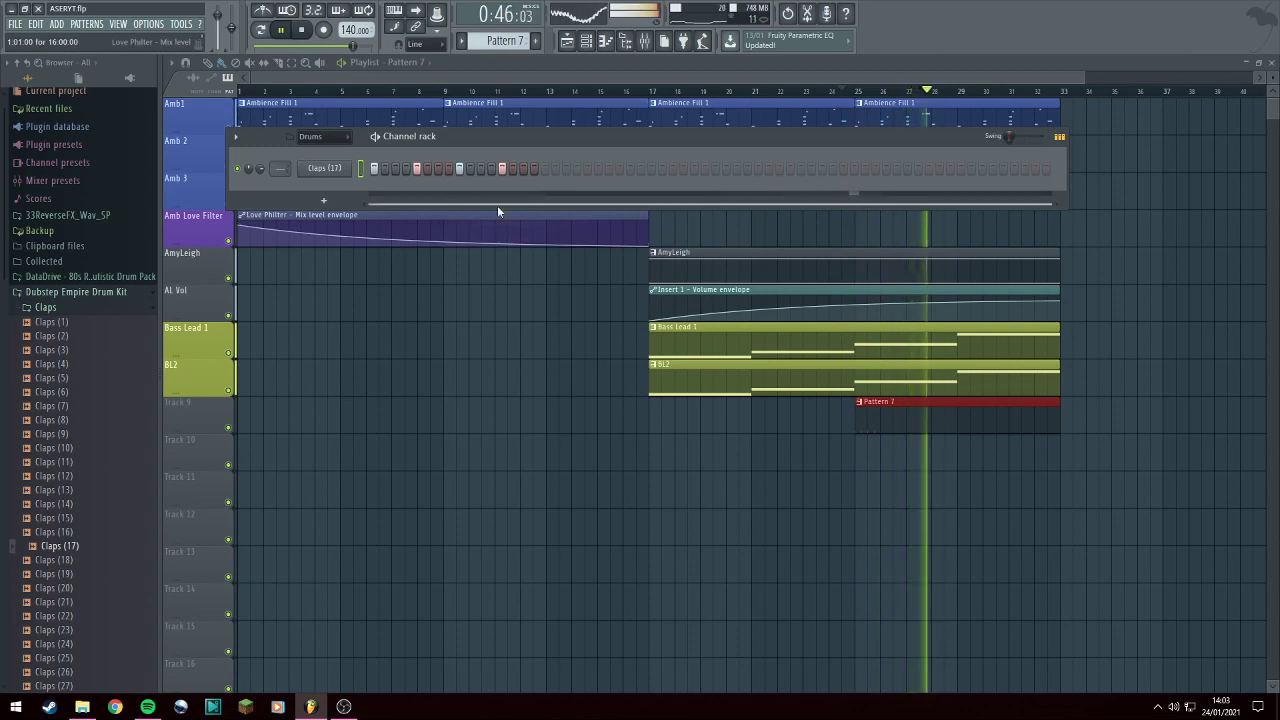
# Shorten the Pattern 7 clip to one bar, repeat it on Track 9 from bar 25 to 33, and play that range.
pyautogui.moveTo(1045, 401); pyautogui.dragTo(880, 402)
pyautogui.click(887, 426)
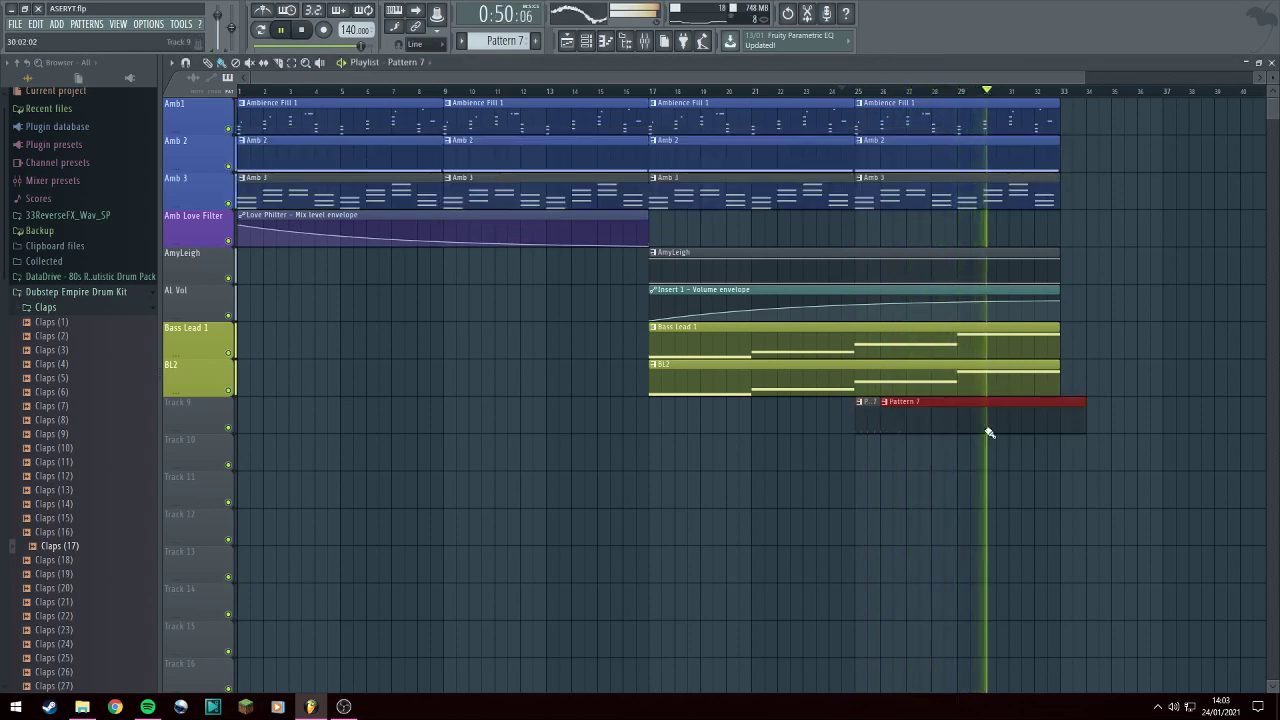
pyautogui.rightClick(955, 418)
pyautogui.moveTo(890, 415); pyautogui.dragTo(1057, 420)
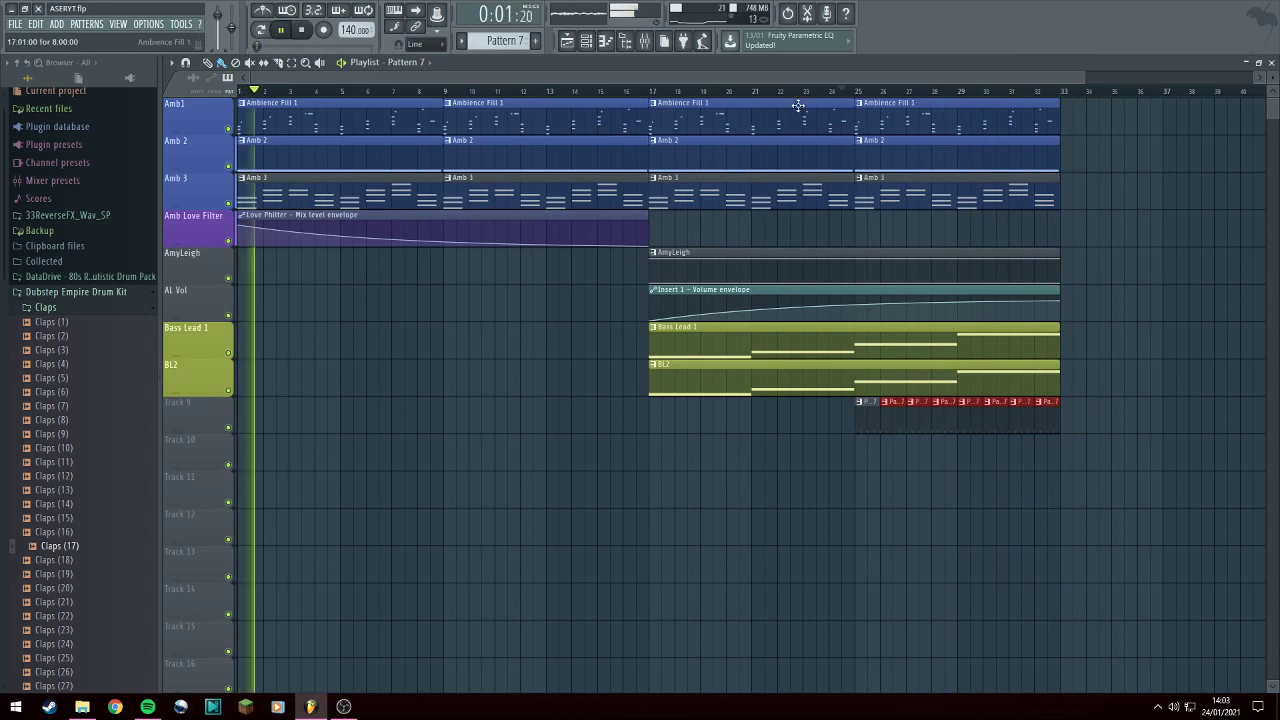
pyautogui.moveTo(846, 94); pyautogui.dragTo(1073, 95)
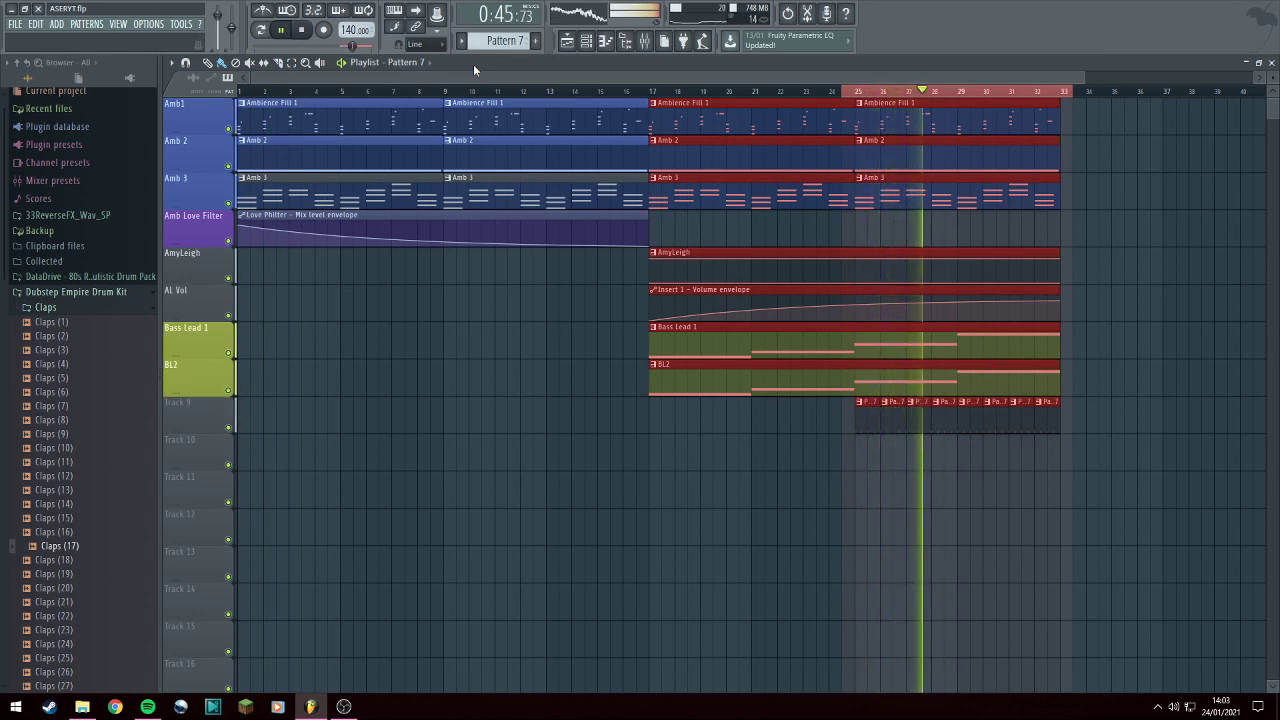
# Make the Track 9 clip at bar 29 unique as Pattern 8, and remove the clips from bar 30 to 33.
pyautogui.rightClick(972, 402)
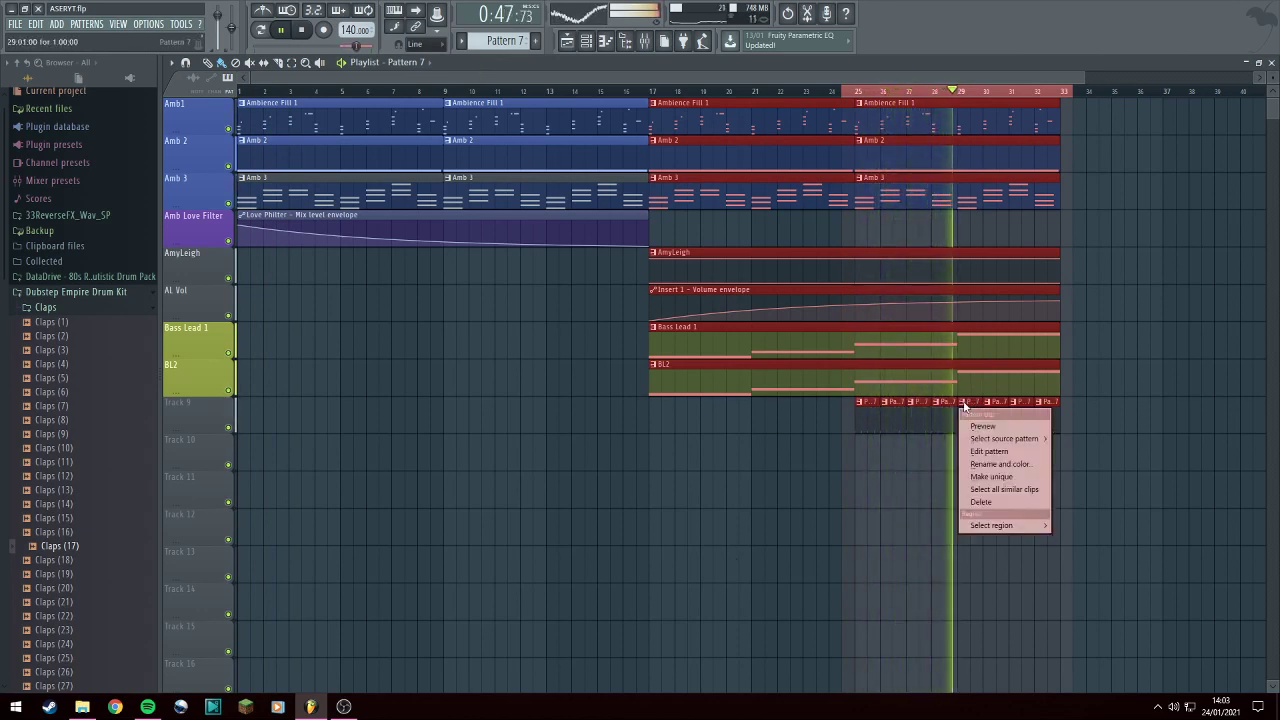
pyautogui.click(988, 451)
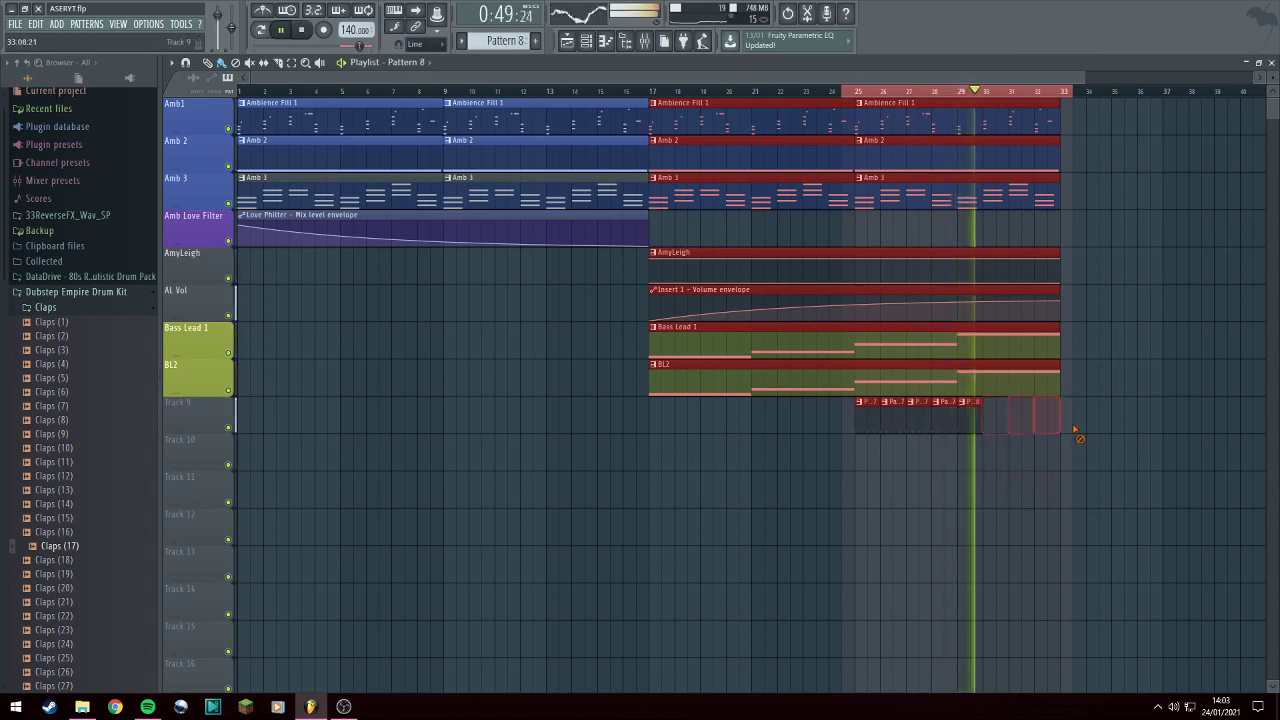
# Fill every second step of Claps (17) in Pattern 8 and return to the playlist.
pyautogui.doubleClick(966, 423)
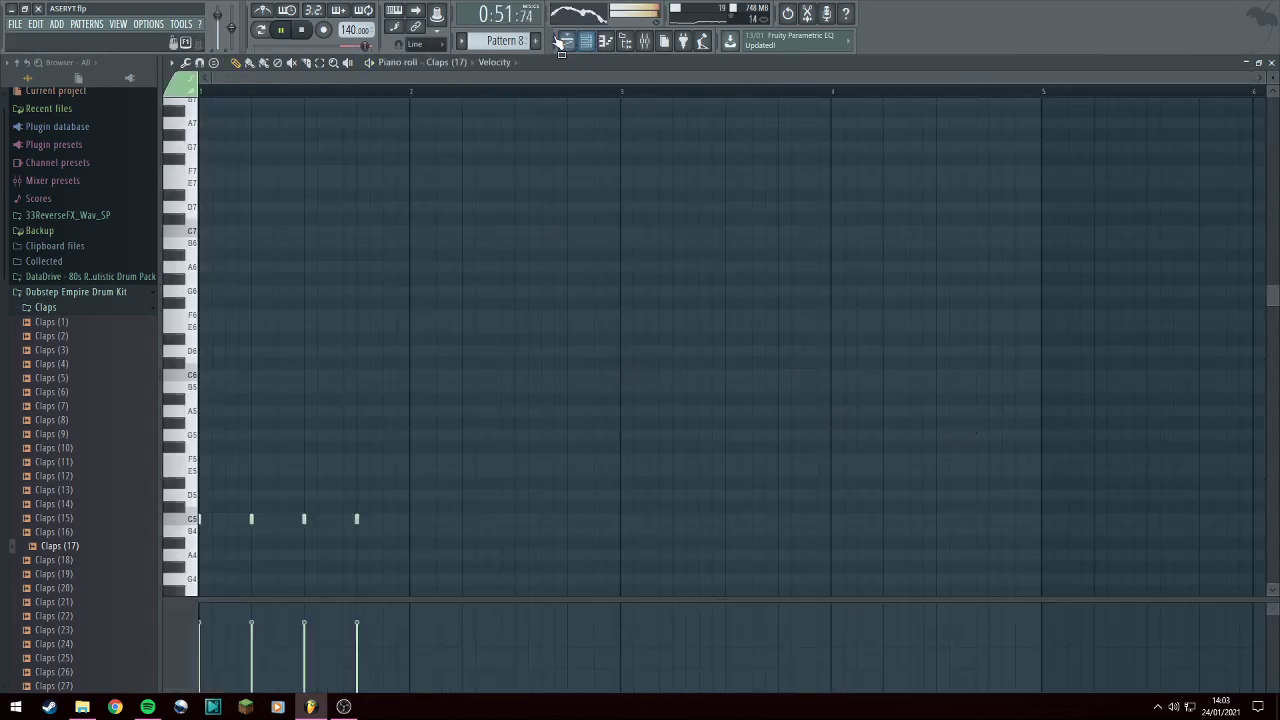
pyautogui.click(565, 41)
pyautogui.click(605, 41)
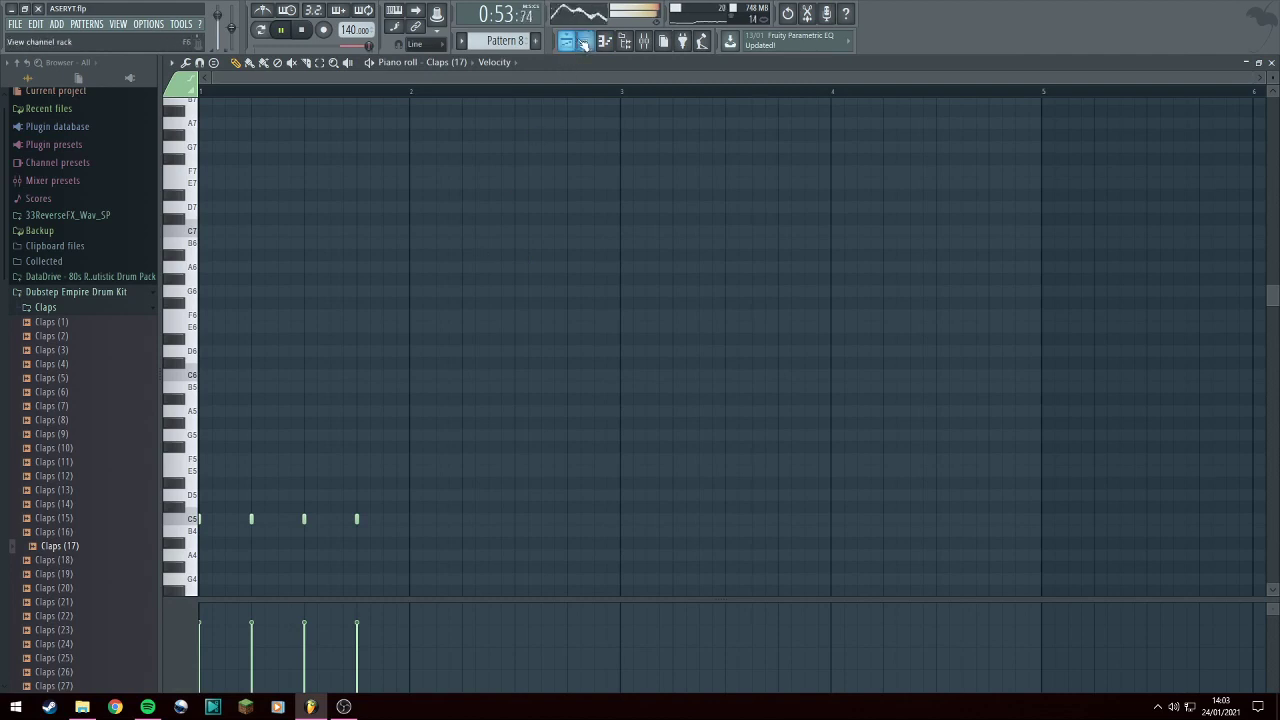
pyautogui.click(584, 44)
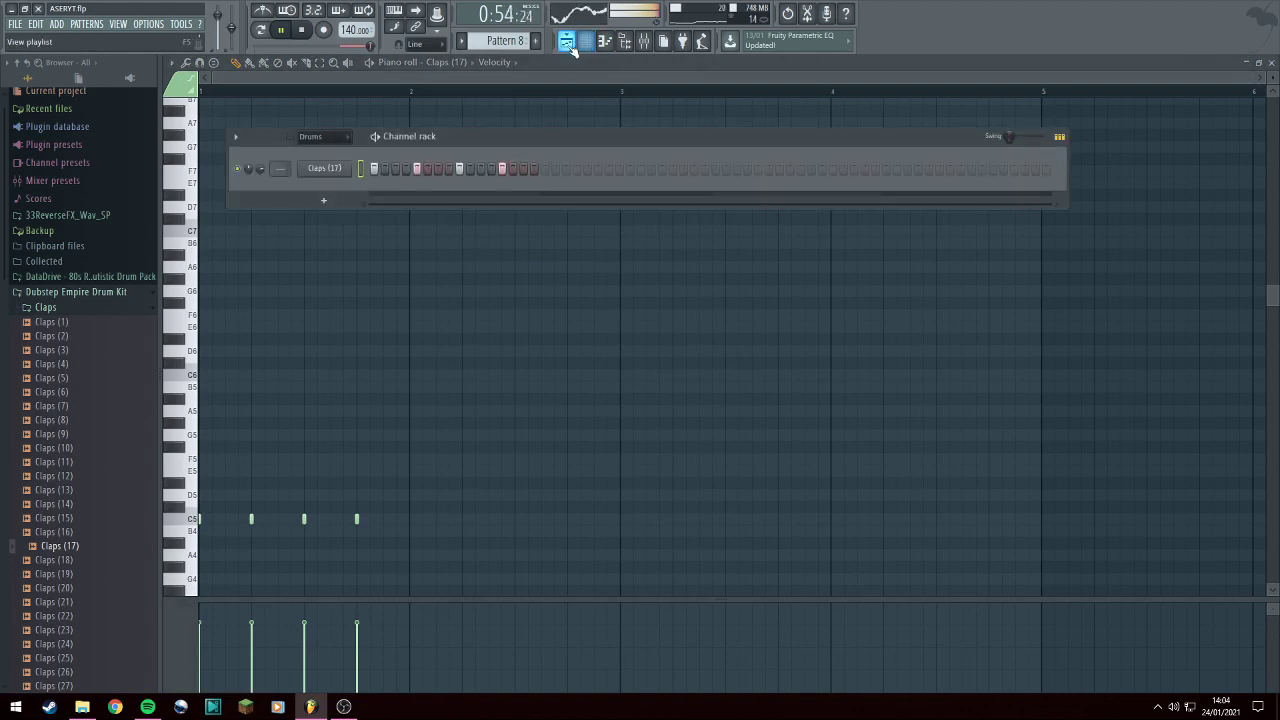
pyautogui.rightClick(346, 172)
pyautogui.click(489, 216)
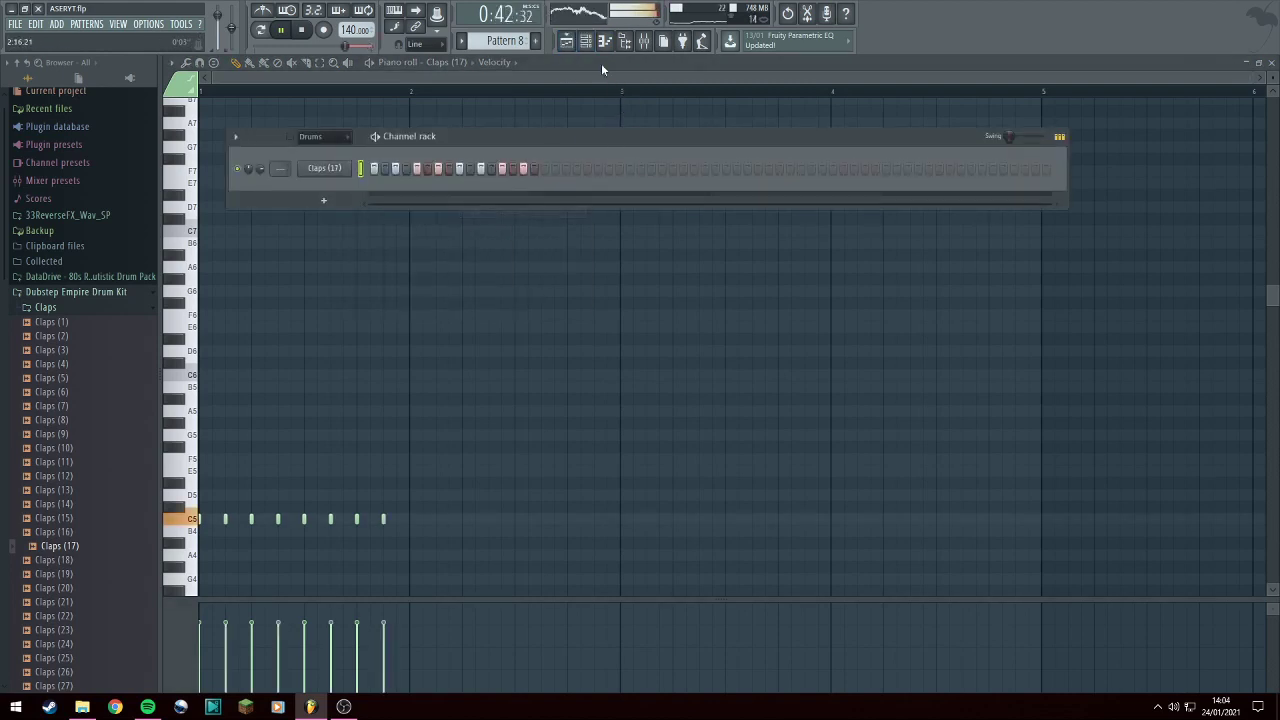
pyautogui.click(577, 56)
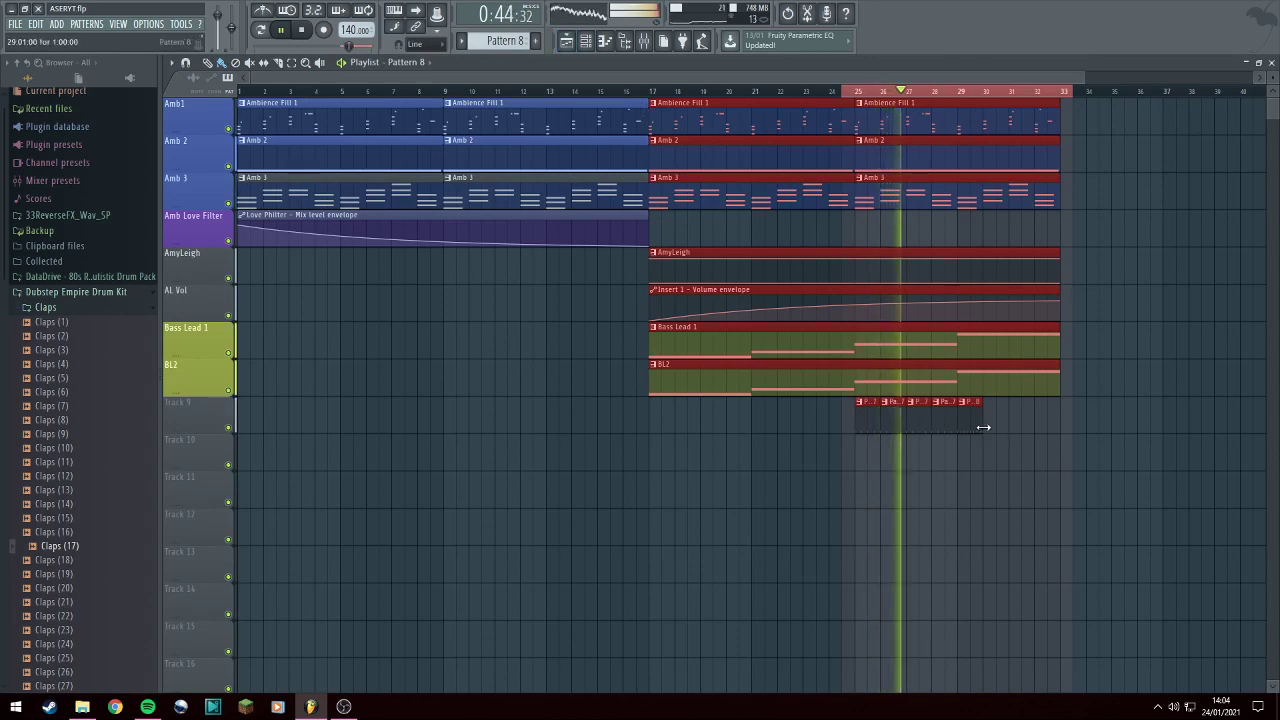
# Place Pattern 8 on Track 9 at bars 30 and 31, make the bar 31 clip unique as Pattern 9, and repeat it at bar 32.
pyautogui.click(992, 420)
pyautogui.click(1020, 412)
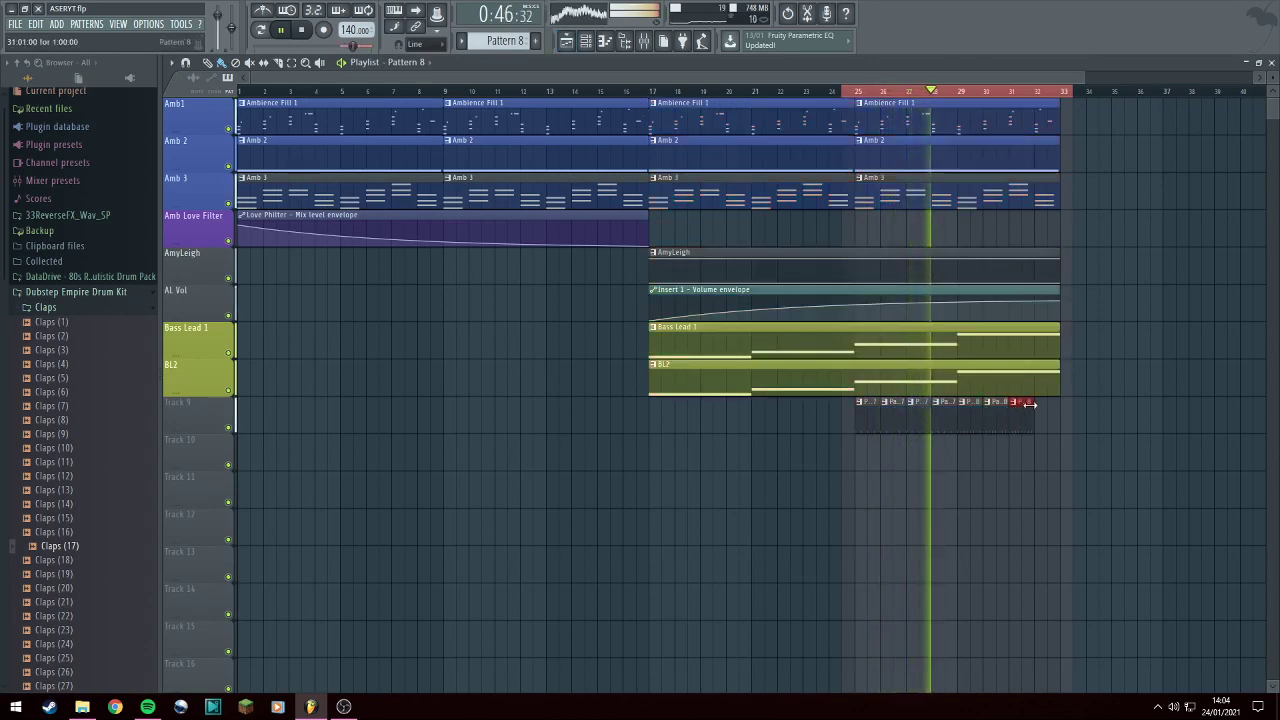
pyautogui.click(1016, 402)
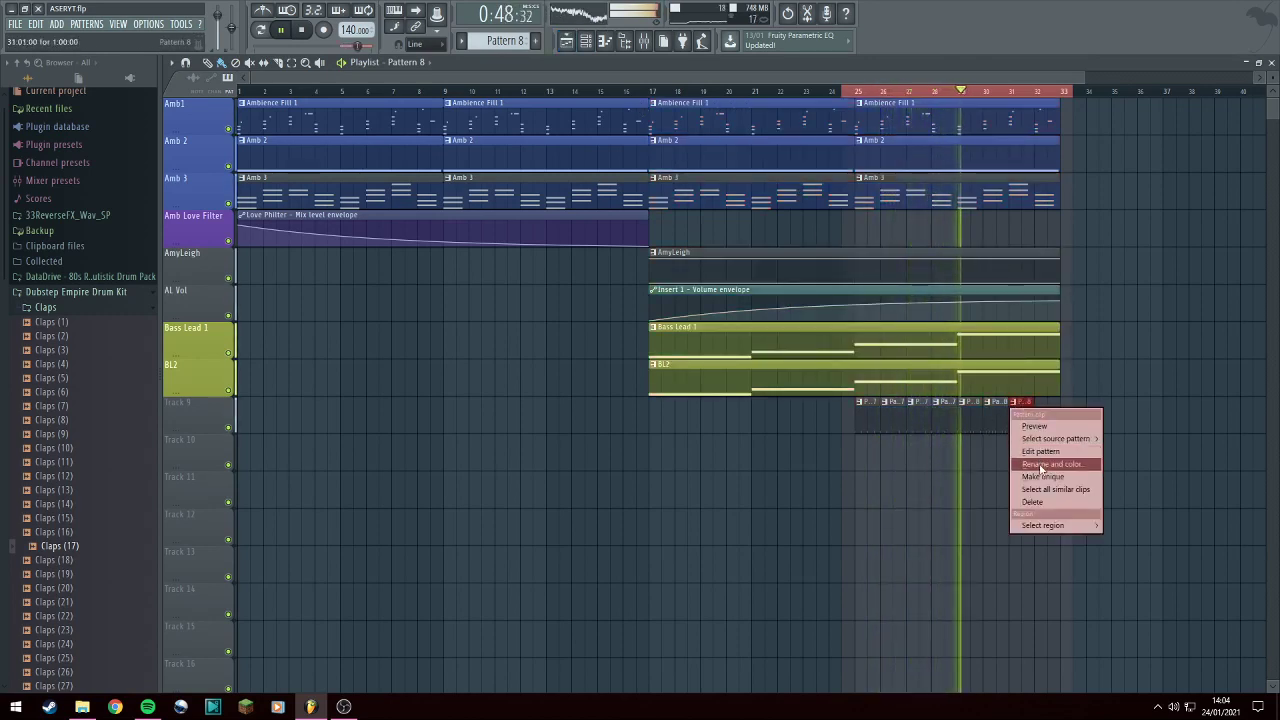
pyautogui.click(1044, 476)
pyautogui.click(1043, 425)
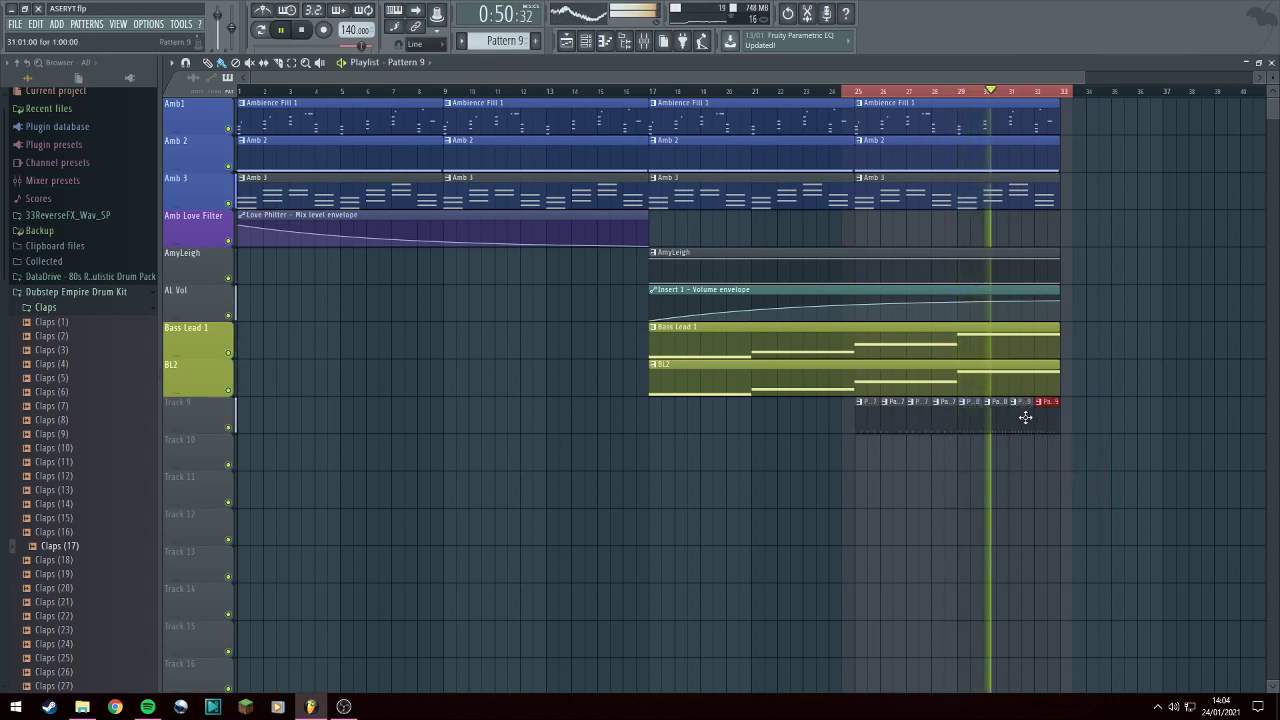
# Fill all 16 steps of Claps (17) in Pattern 9.
pyautogui.click(604, 44)
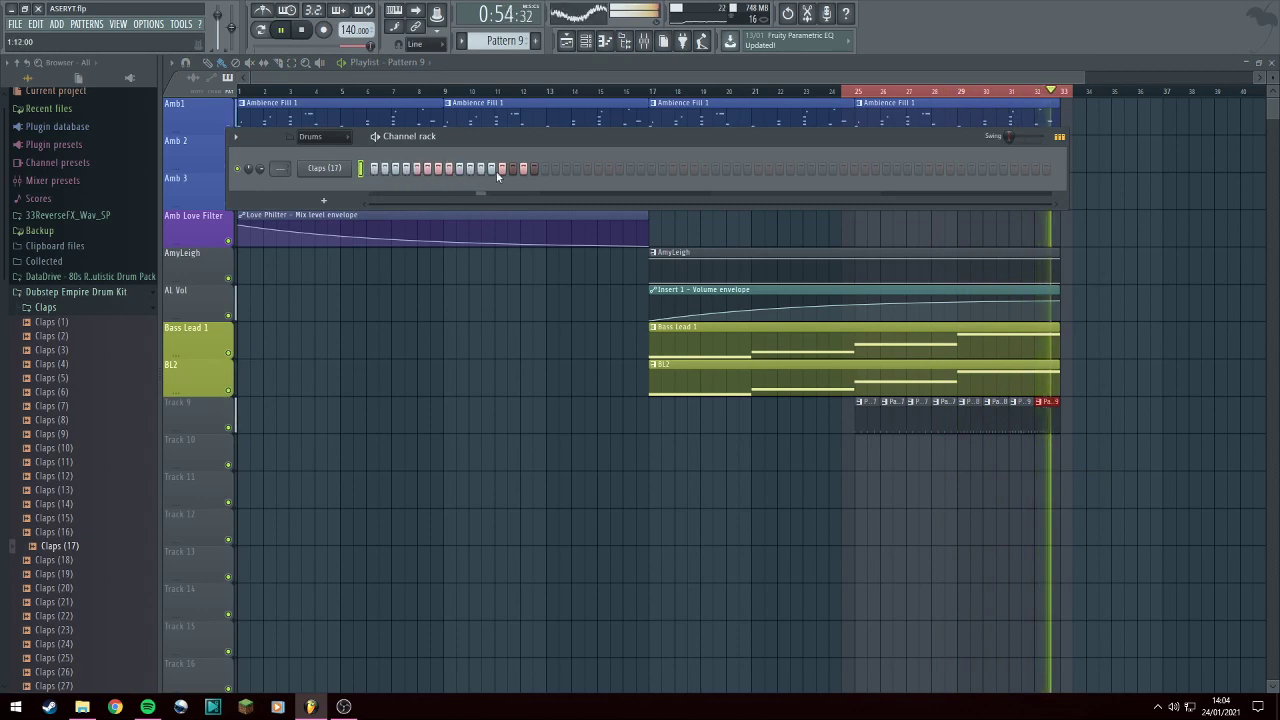
pyautogui.click(540, 172)
pyautogui.rightClick(542, 173)
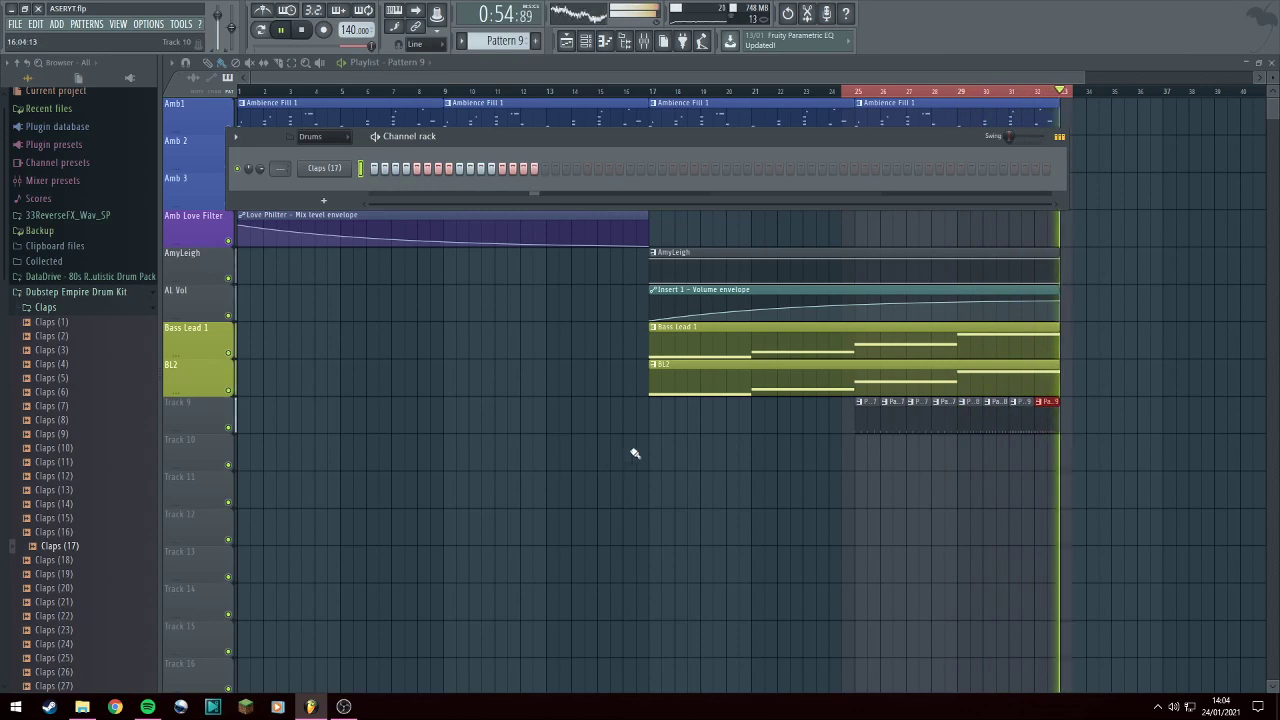
# Condense the Track 9 build-up to bars 29–32, with Pattern 7 at bars 29 and 30, Pattern 8 at 31 and Pattern 9 at 32.
pyautogui.rightClick(1020, 424)
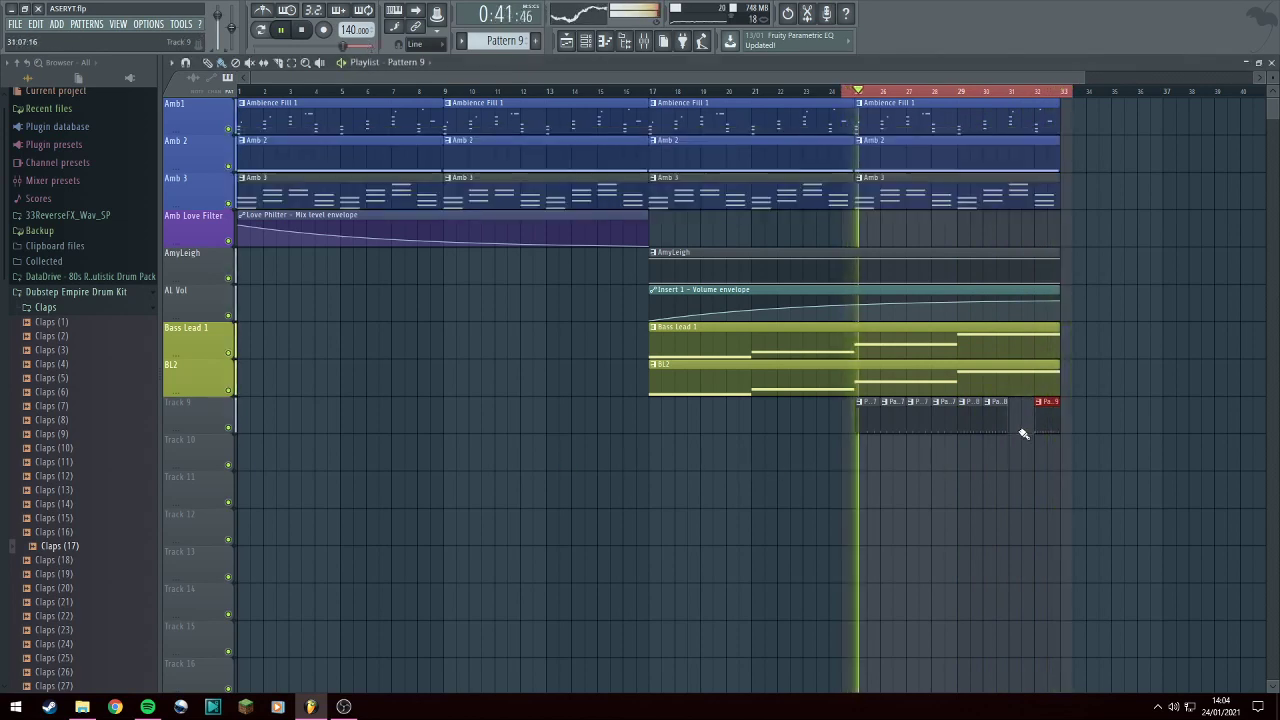
pyautogui.moveTo(997, 414)
pyautogui.mouseDown()
pyautogui.moveTo(1021, 413)
pyautogui.moveTo(996, 425)
pyautogui.mouseUp()
pyautogui.rightClick(971, 420)
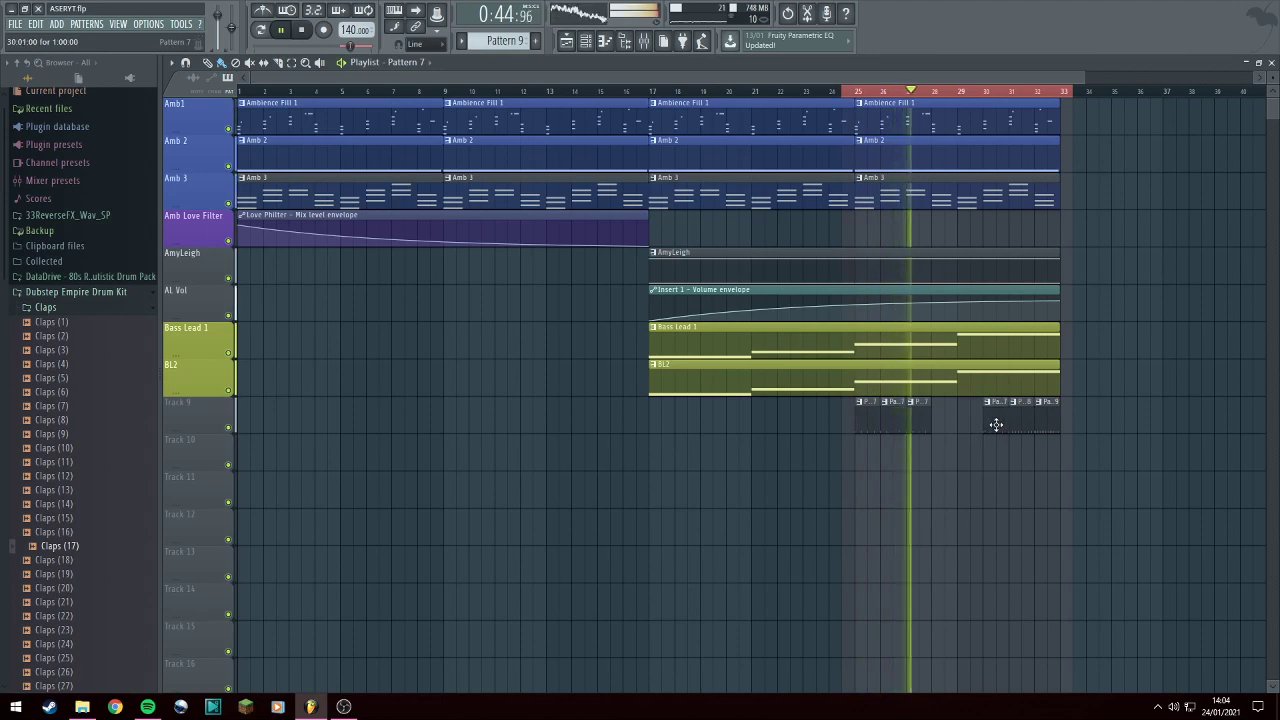
pyautogui.rightClick(920, 420)
pyautogui.rightClick(894, 418)
pyautogui.moveTo(866, 418); pyautogui.dragTo(971, 422)
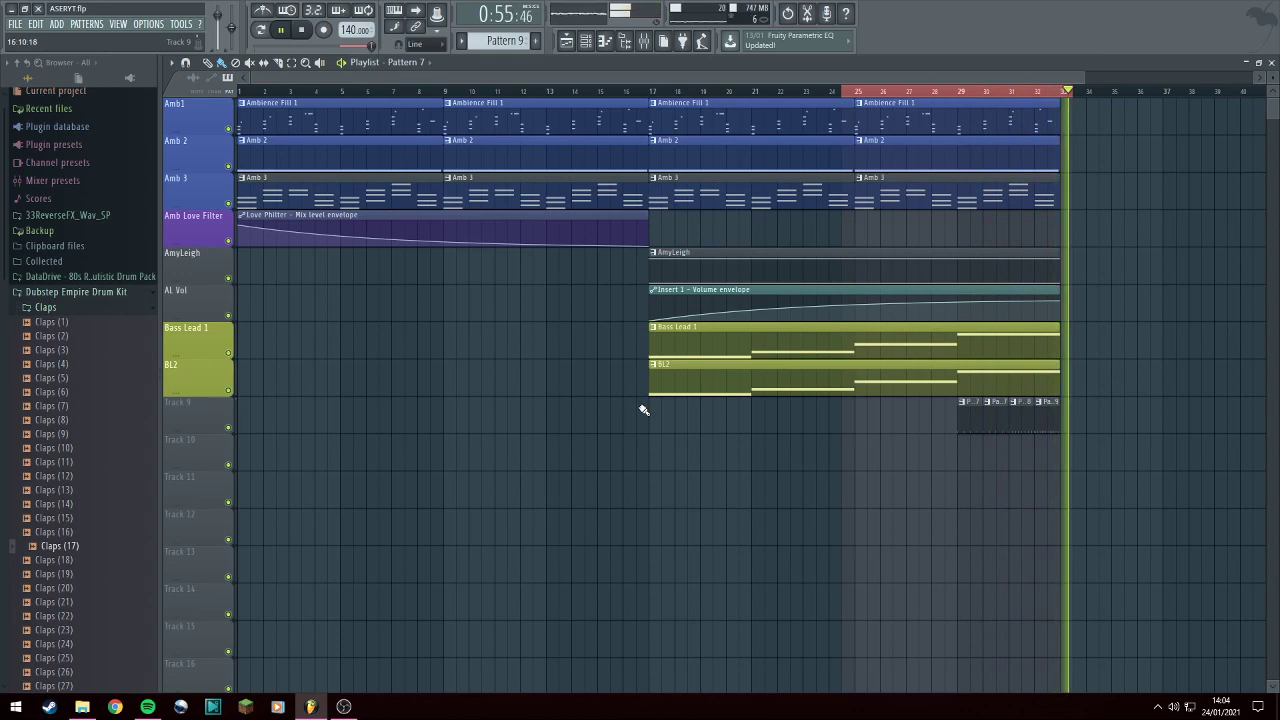
# Save the project, audition the last samples of the Claps folder, and replace the Claps (17) channel's sample with Claps (26).
pyautogui.click(587, 42)
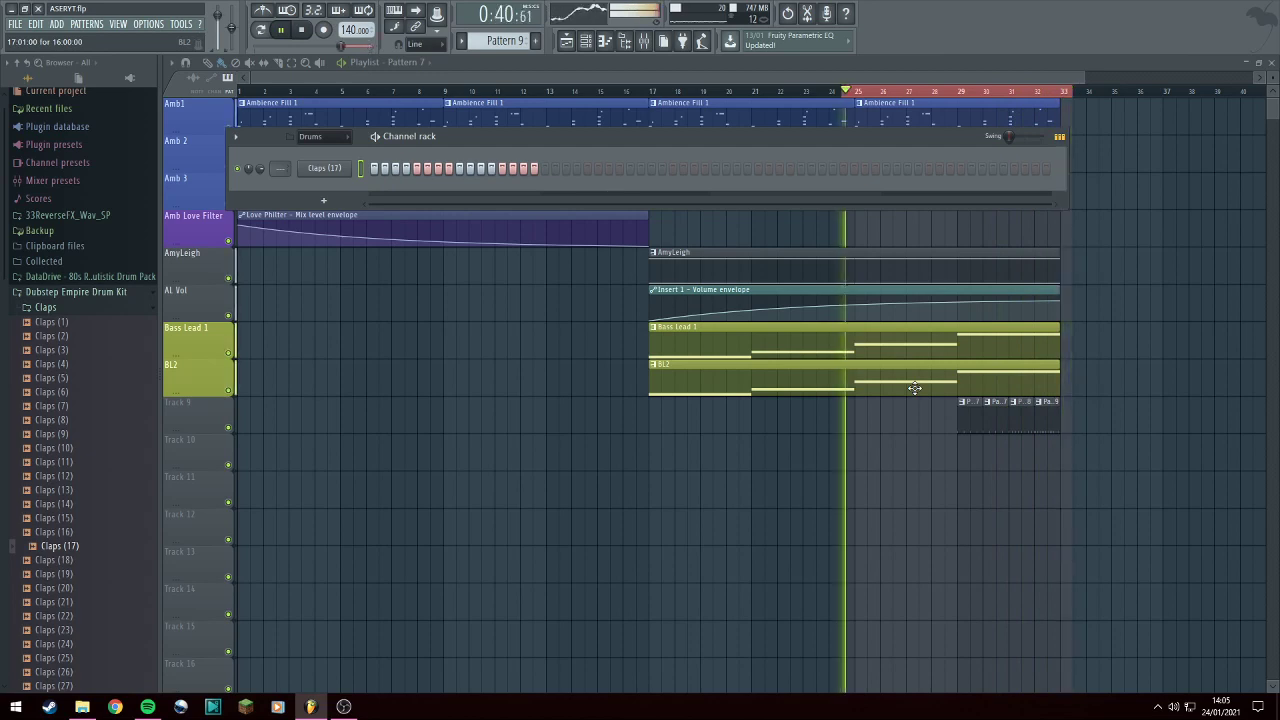
pyautogui.hotkey('ctrl', 's')
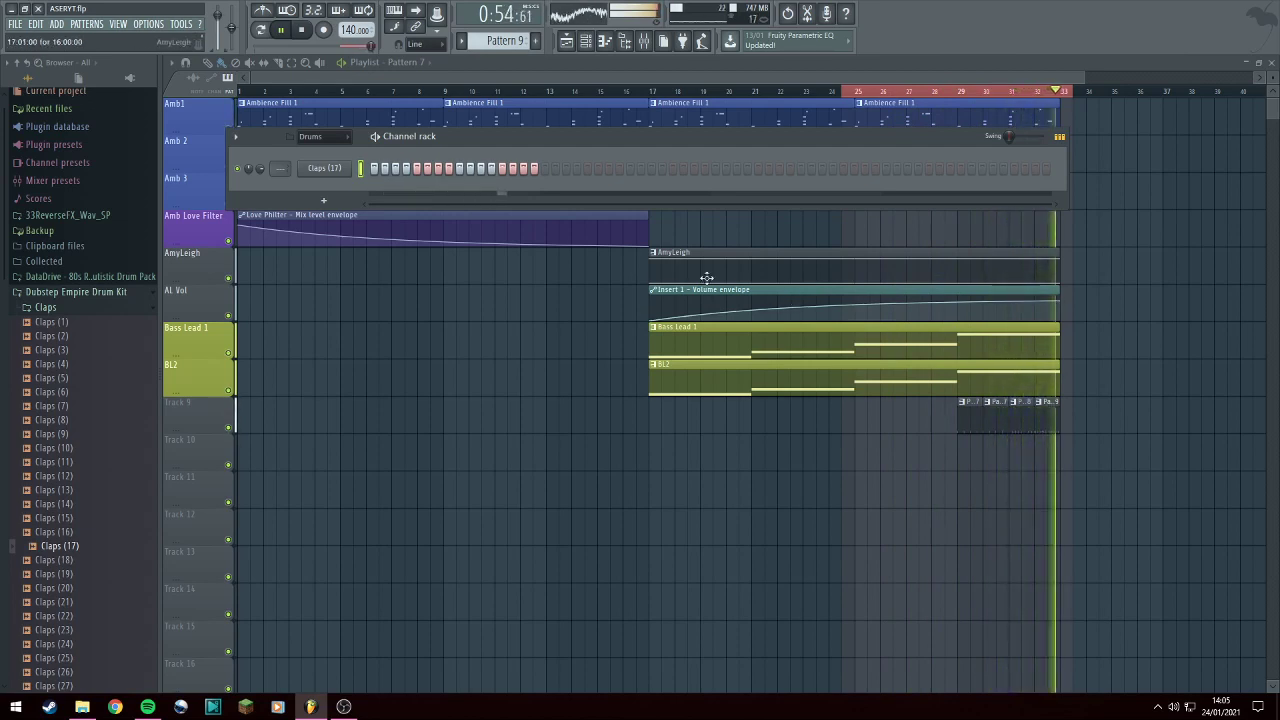
pyautogui.scroll(-4, 77, 490)
pyautogui.click(74, 490)
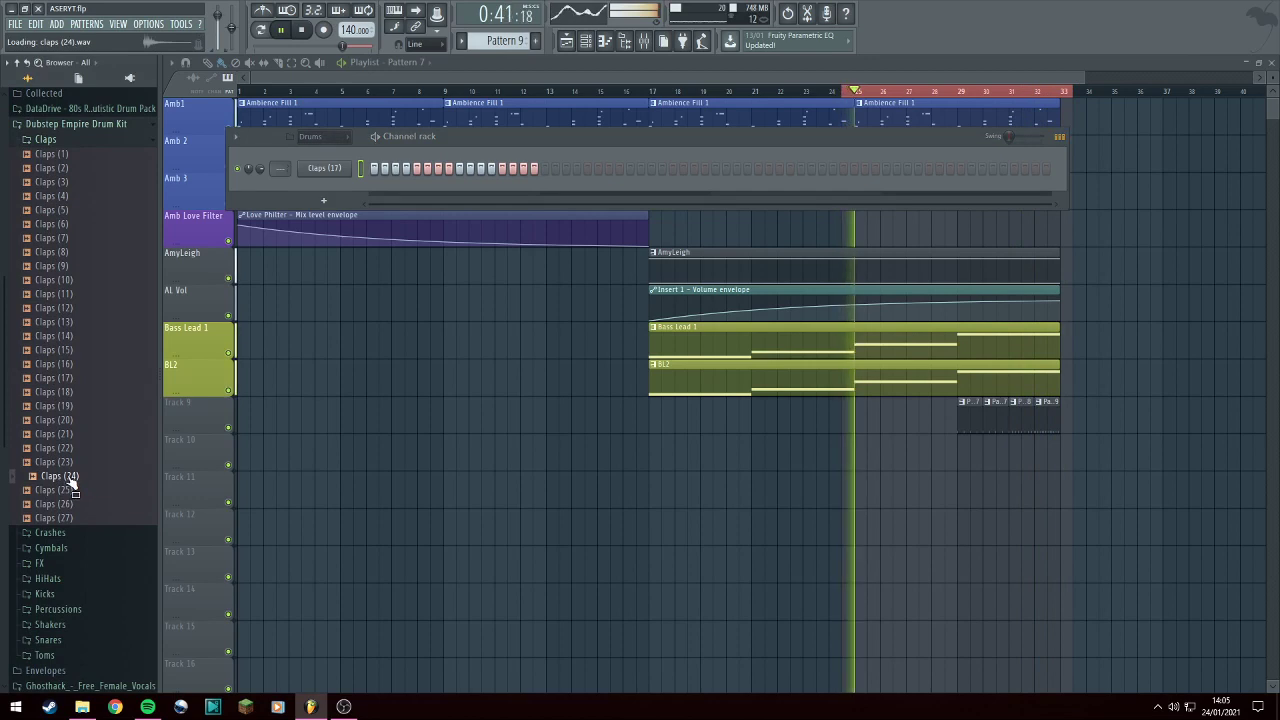
pyautogui.click(63, 504)
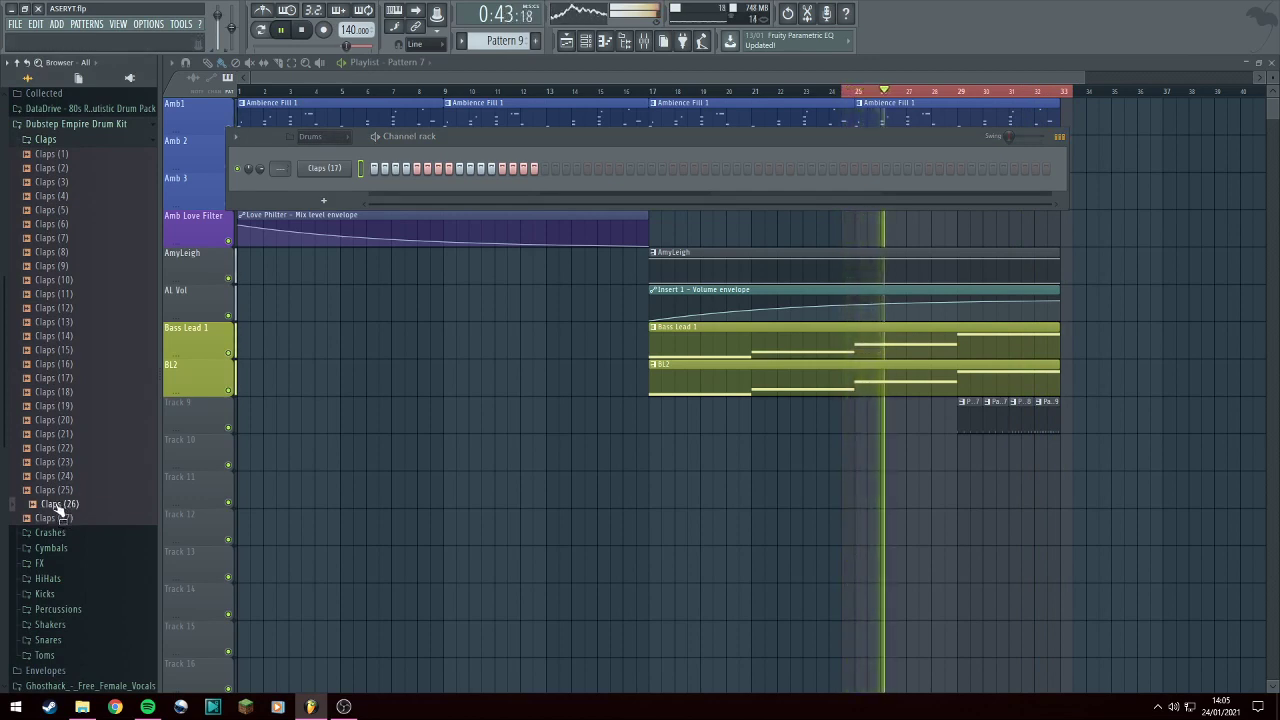
pyautogui.moveTo(63, 505); pyautogui.dragTo(337, 172)
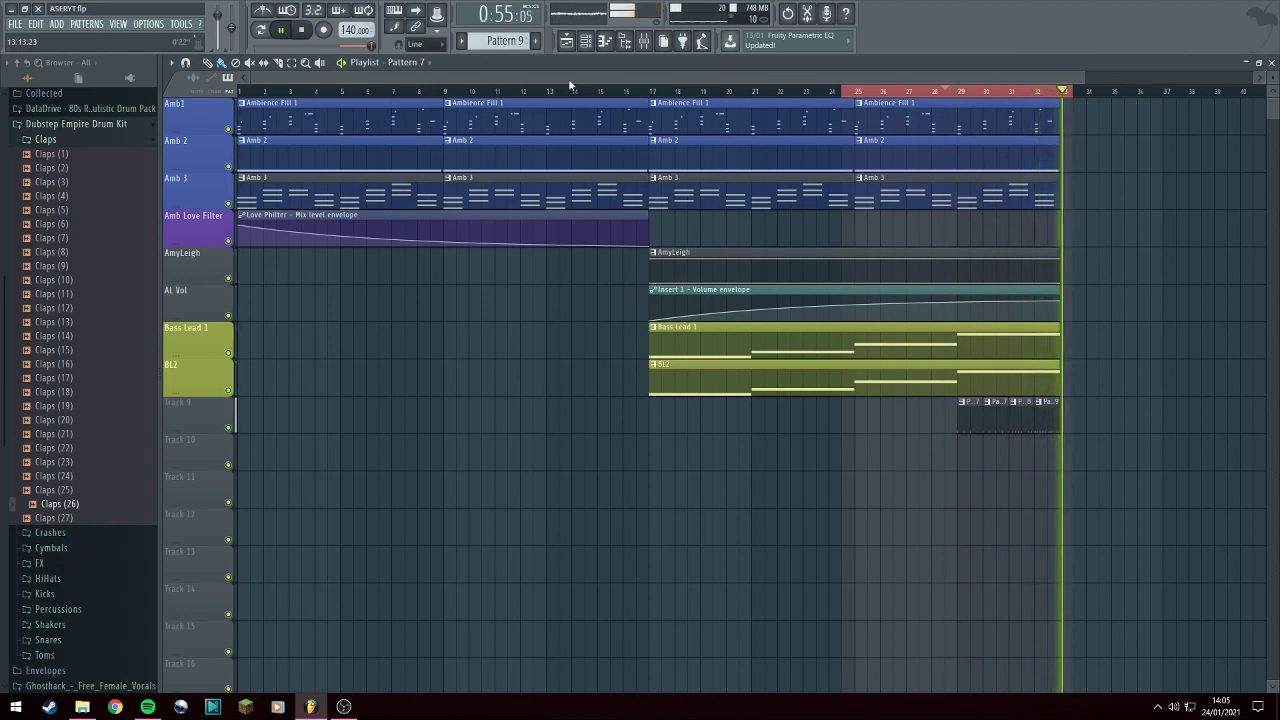
# Add Effect 3 from the drum kit's FX folder as a new channel and fill its 16 steps in Pattern 9.
pyautogui.click(587, 42)
pyautogui.click(55, 142)
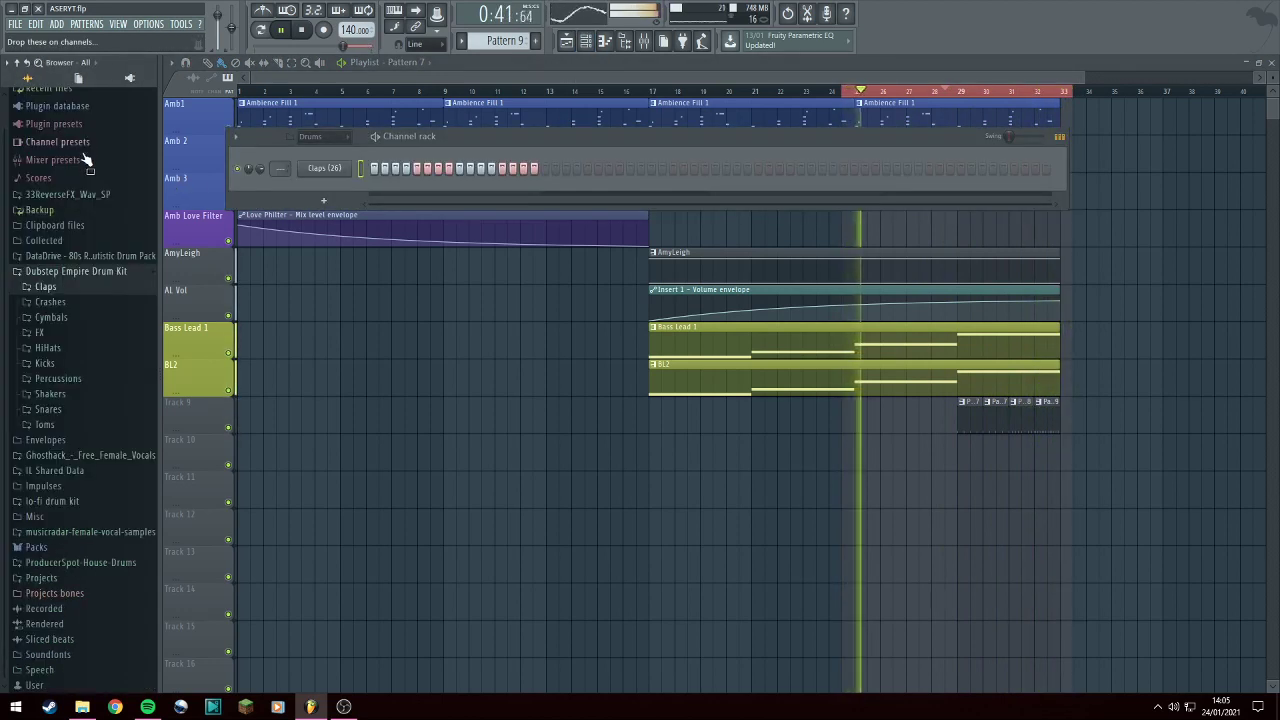
pyautogui.click(60, 334)
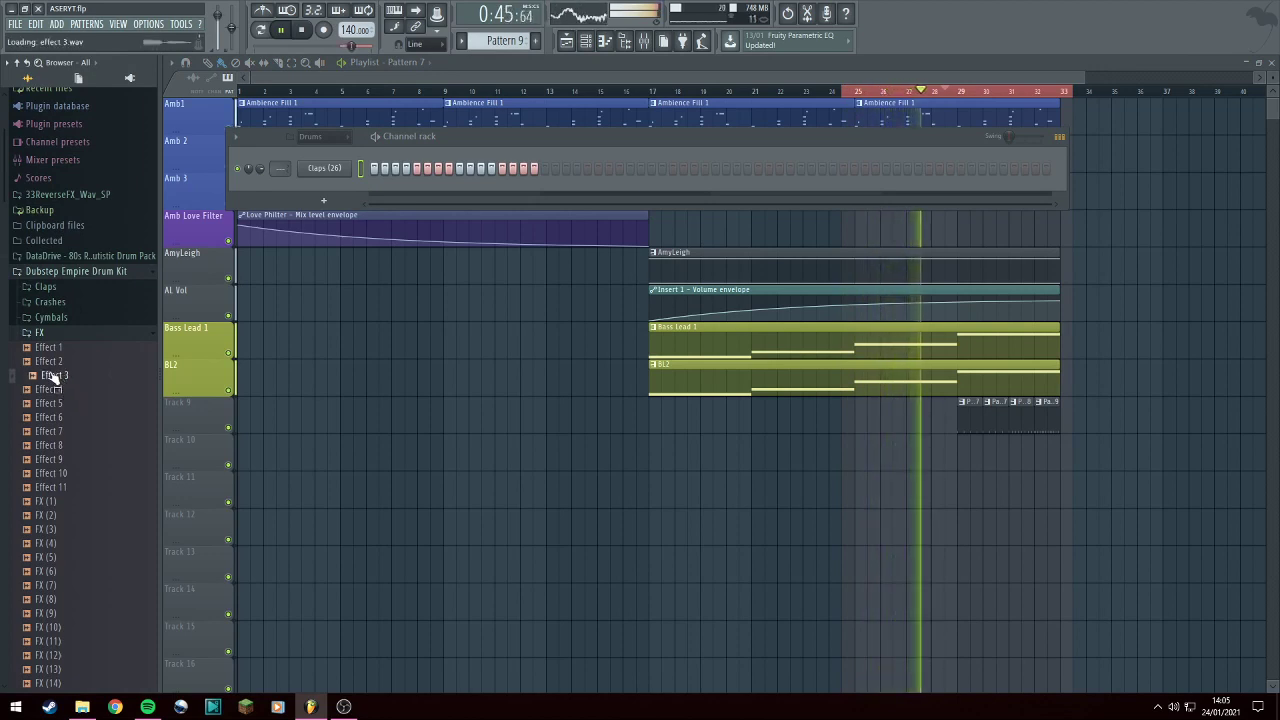
pyautogui.moveTo(50, 374); pyautogui.dragTo(345, 190)
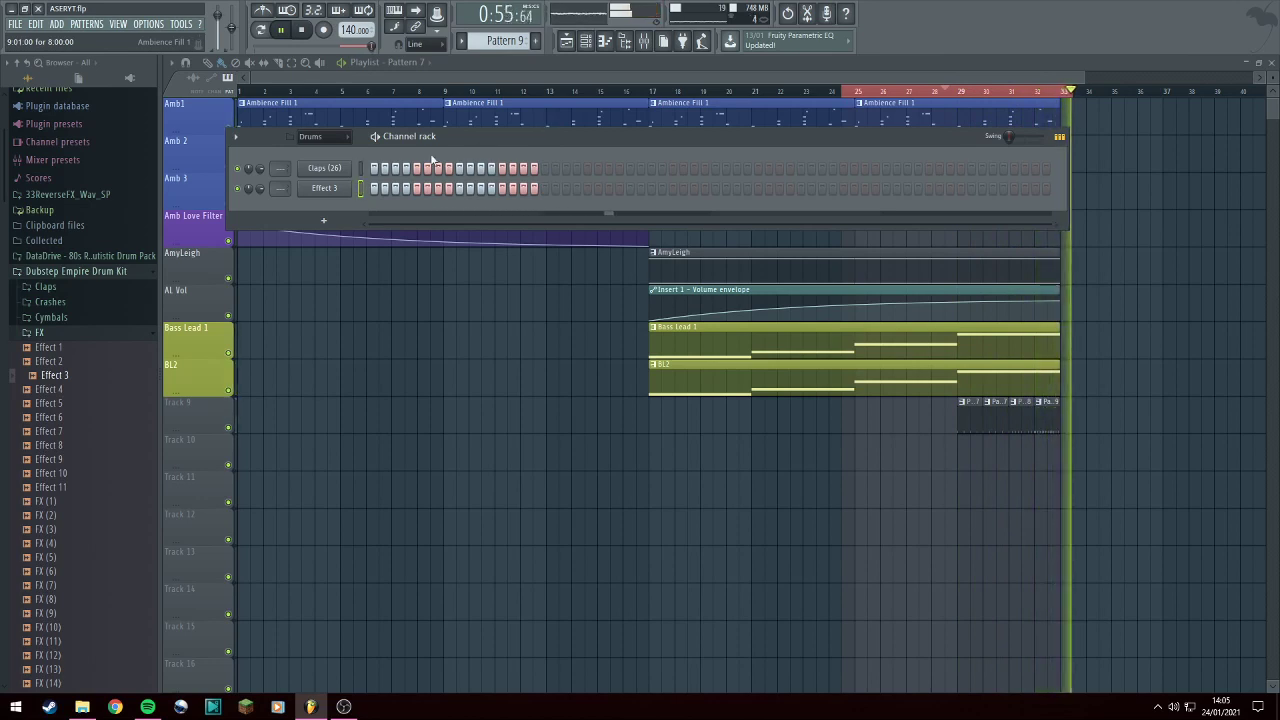
# Audition the samples from Effect 5 to Effect 10, add Effect 9 as a new channel, and fill its 16 steps in Pattern 9.
pyautogui.click(55, 403)
pyautogui.click(50, 431)
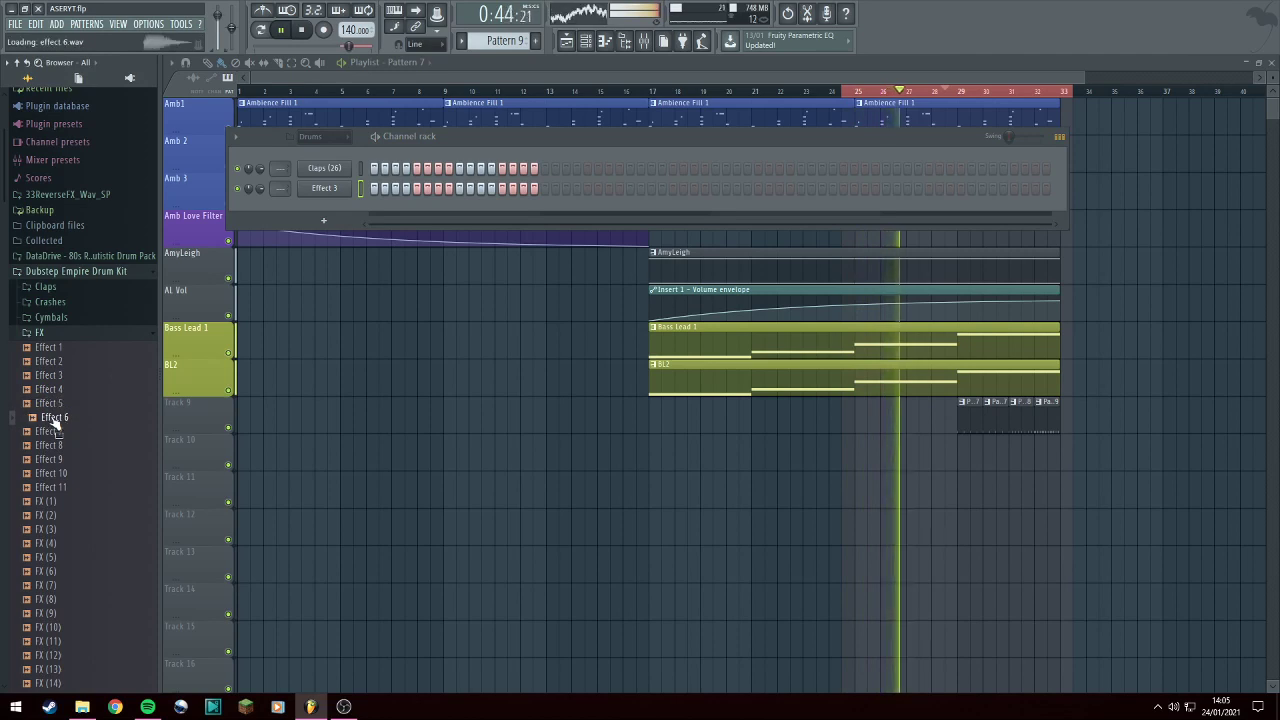
pyautogui.click(51, 445)
pyautogui.click(50, 459)
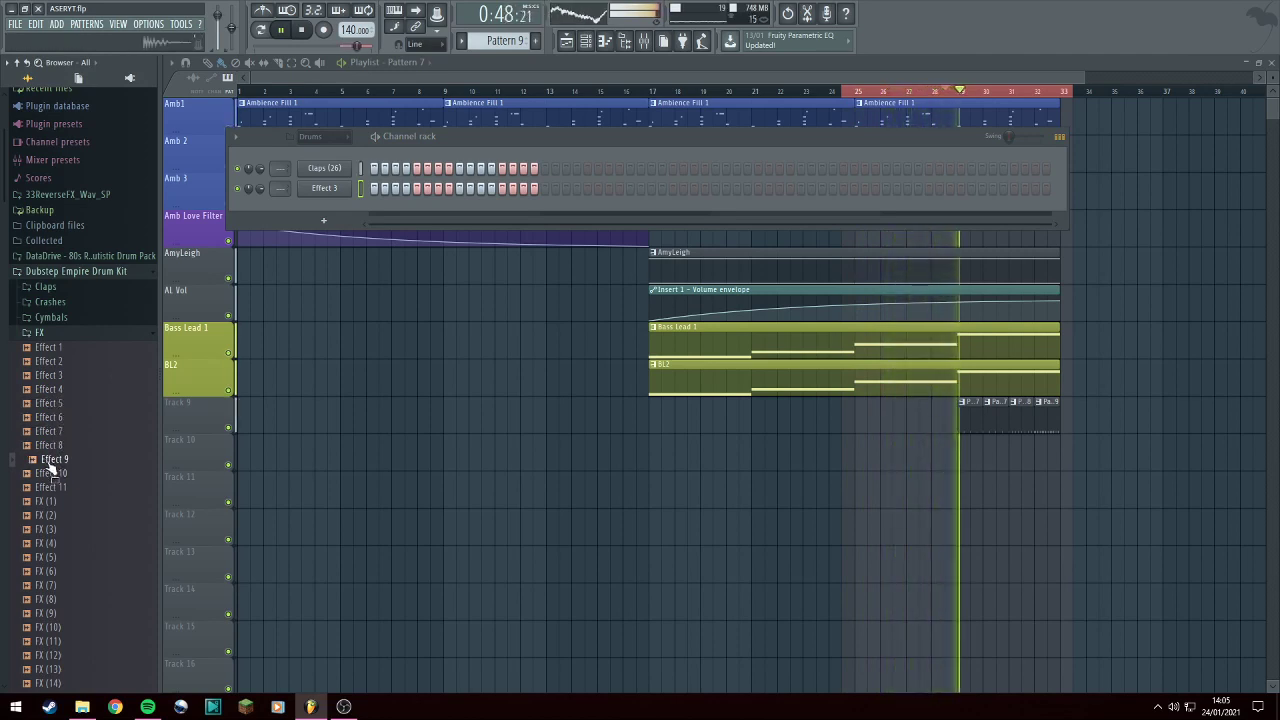
pyautogui.click(50, 473)
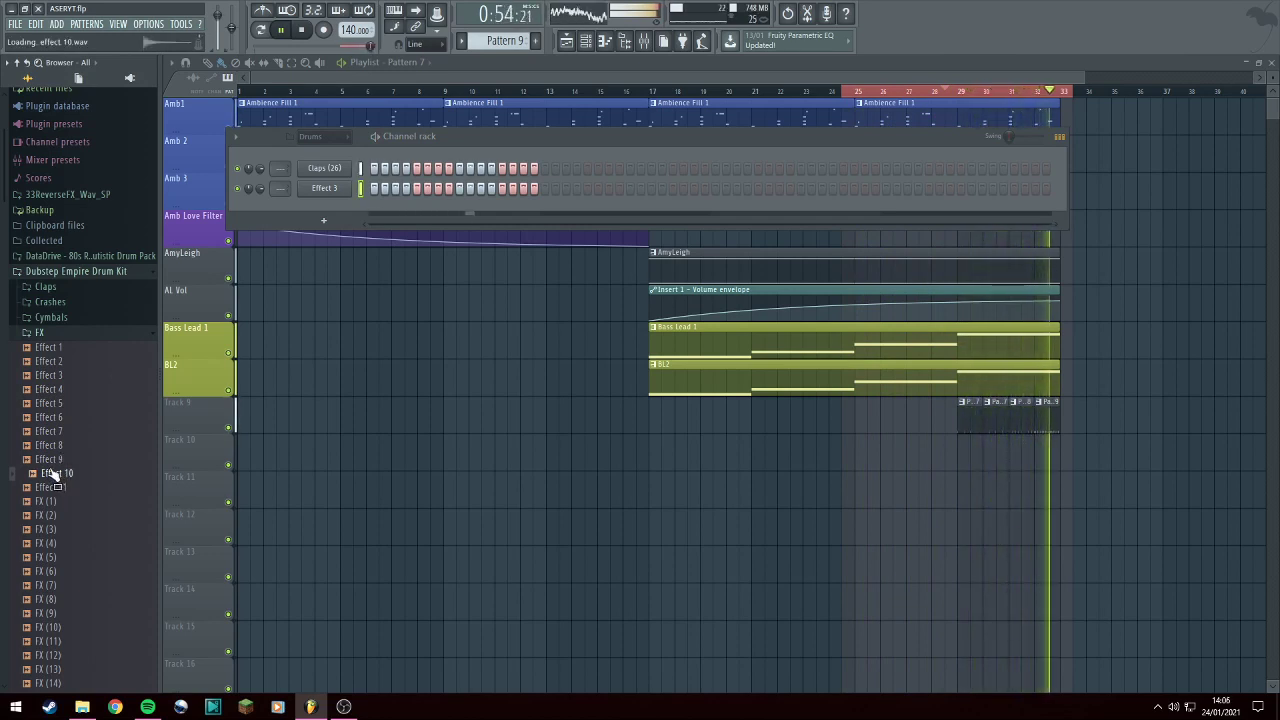
pyautogui.click(55, 464)
pyautogui.moveTo(55, 470)
pyautogui.mouseDown()
pyautogui.moveTo(260, 249)
pyautogui.moveTo(395, 204)
pyautogui.moveTo(533, 208)
pyautogui.mouseUp()
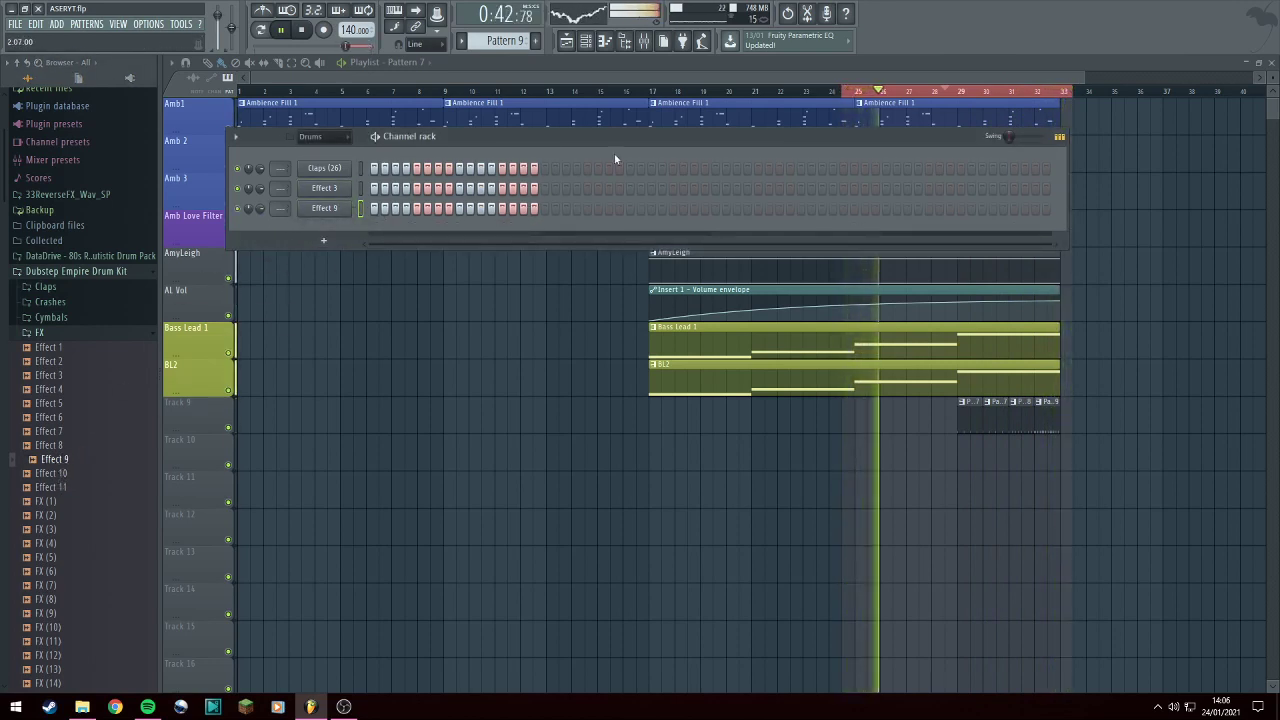
# Fill every second step of Effect 3 and Effect 9 in Pattern 8.
pyautogui.scroll(1, 510, 41)
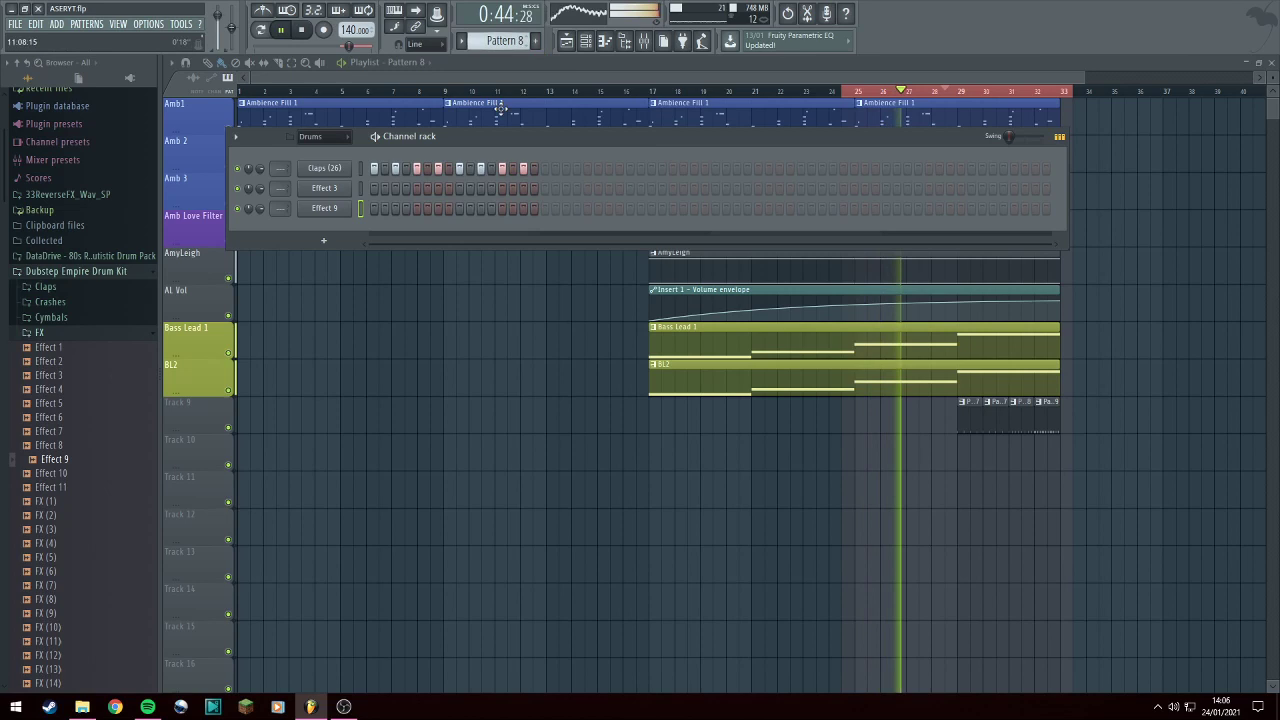
pyautogui.rightClick(388, 193)
pyautogui.click(488, 247)
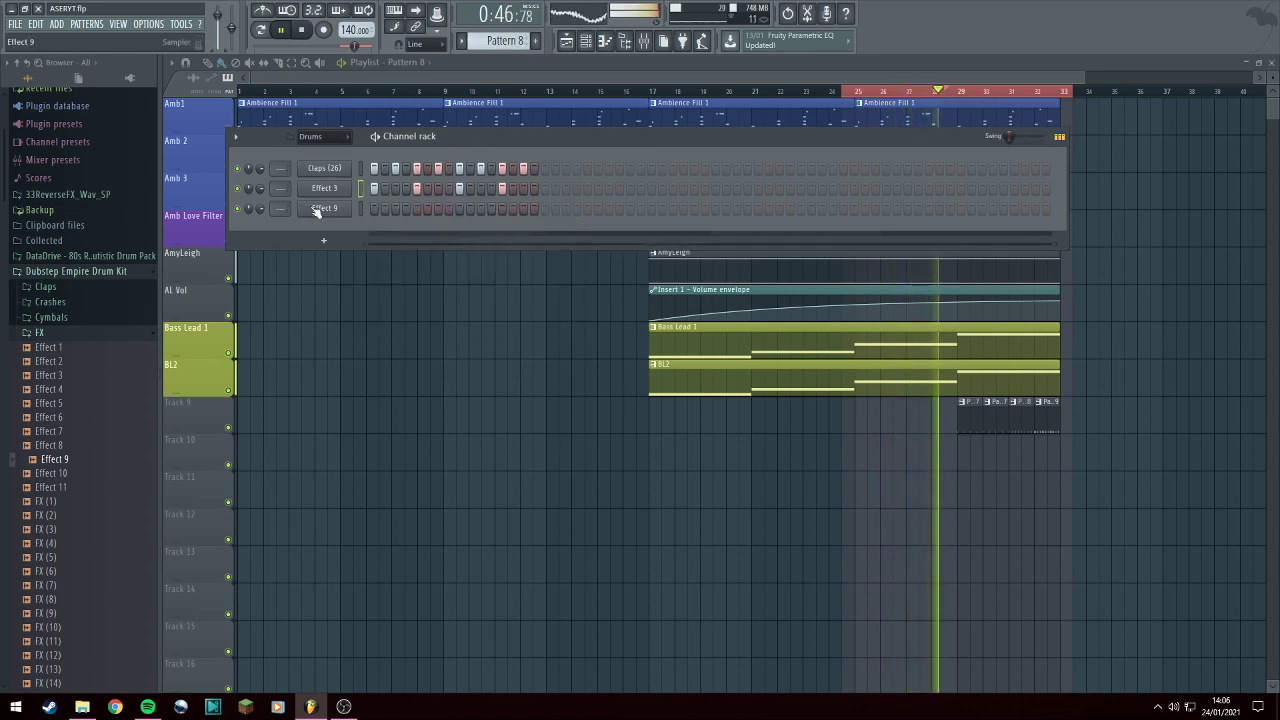
pyautogui.rightClick(348, 190)
pyautogui.click(495, 244)
pyautogui.rightClick(348, 190)
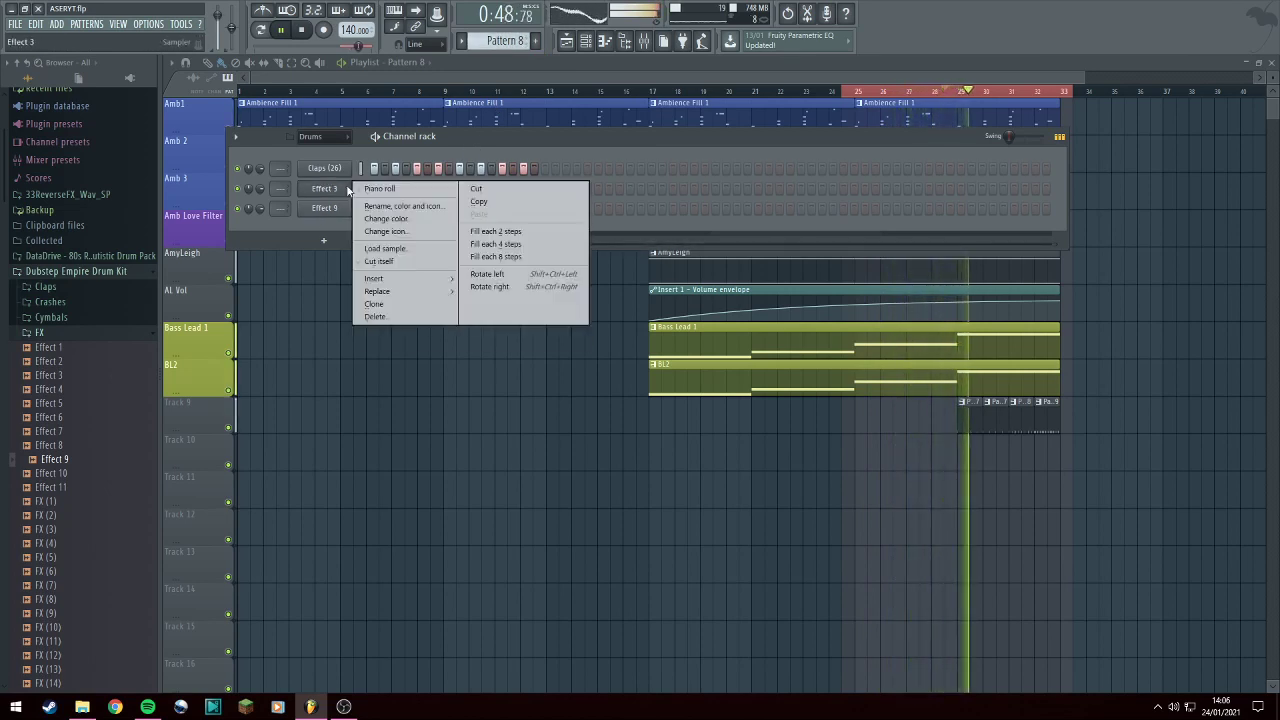
pyautogui.click(495, 231)
pyautogui.rightClick(345, 210)
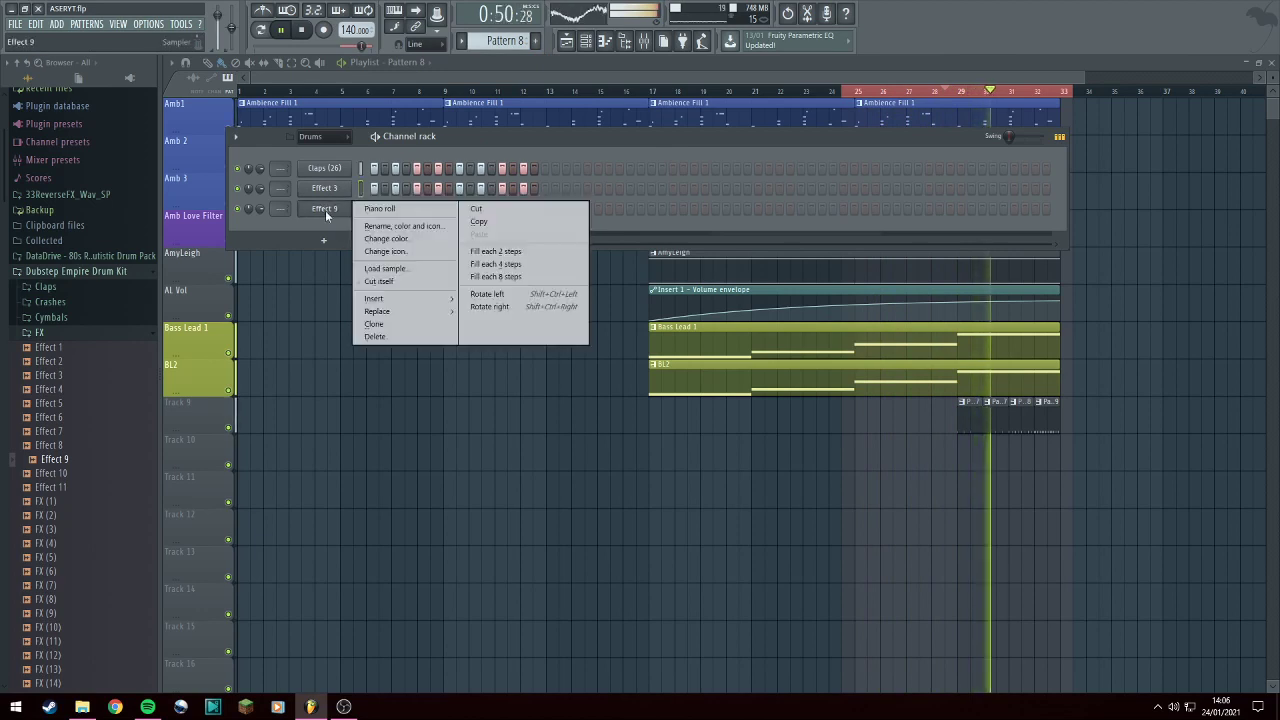
pyautogui.click(486, 251)
# Fill every fourth step of Effect 3 and Effect 9 in Pattern 7.
pyautogui.scroll(-1, 505, 40)
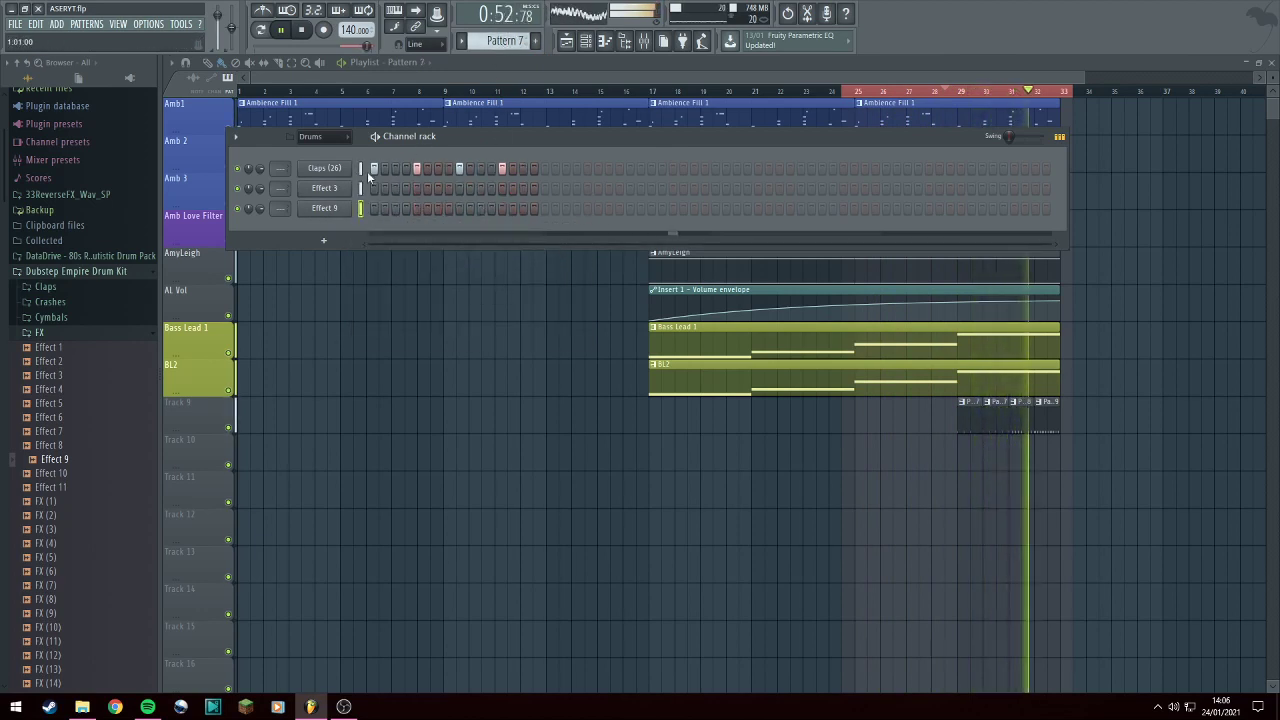
pyautogui.rightClick(342, 188)
pyautogui.click(495, 244)
pyautogui.rightClick(348, 210)
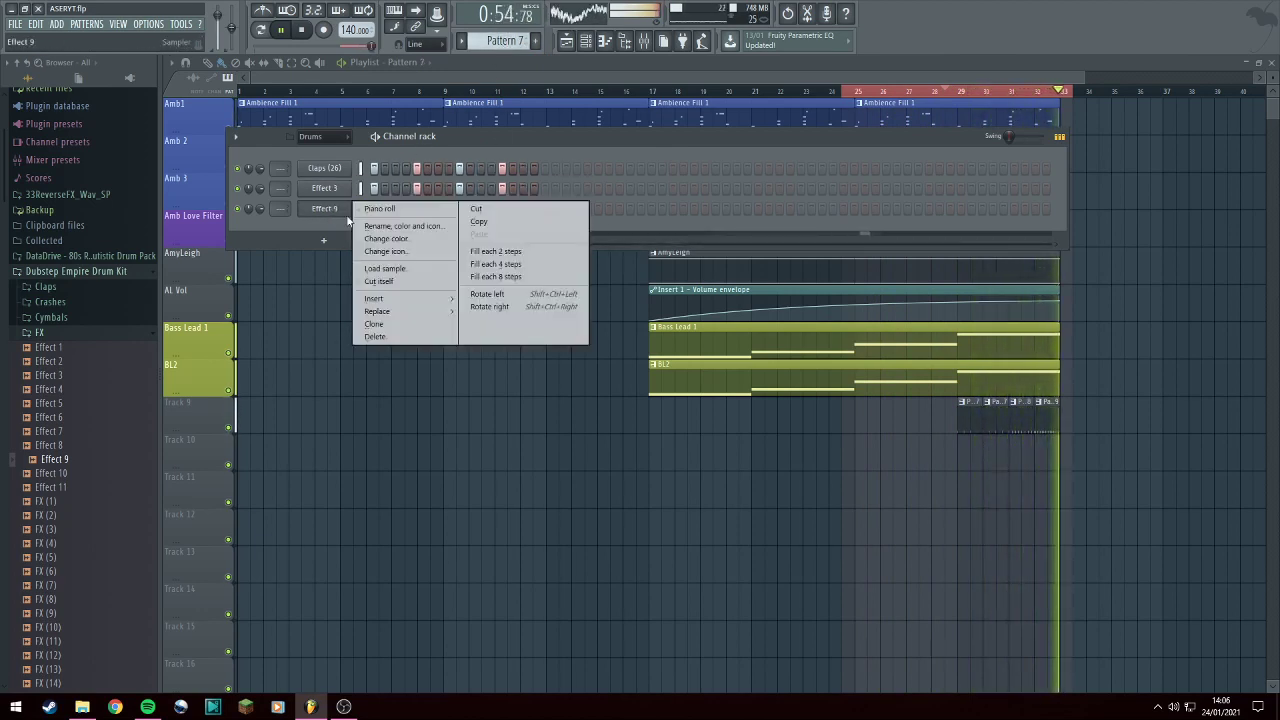
pyautogui.click(495, 264)
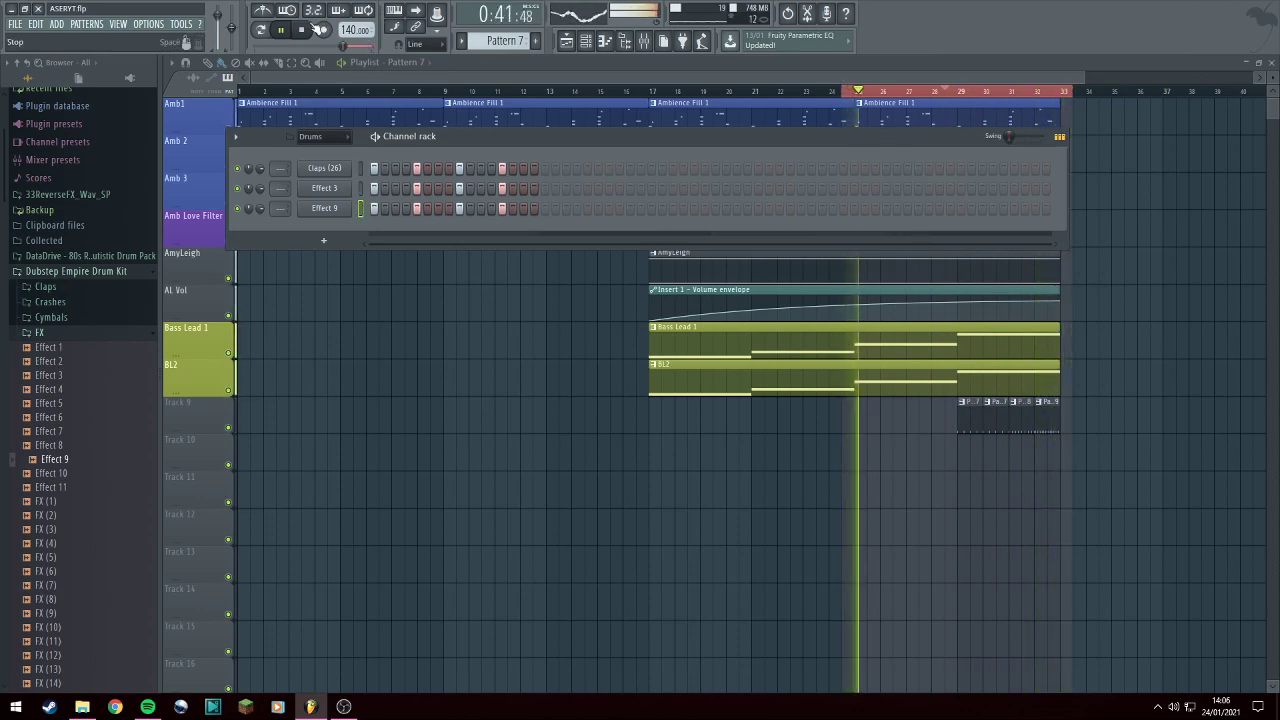
# Stop playback, move the channel rack clear of the arrangement, and select the AmyLeigh clip in the playlist.
pyautogui.click(302, 30)
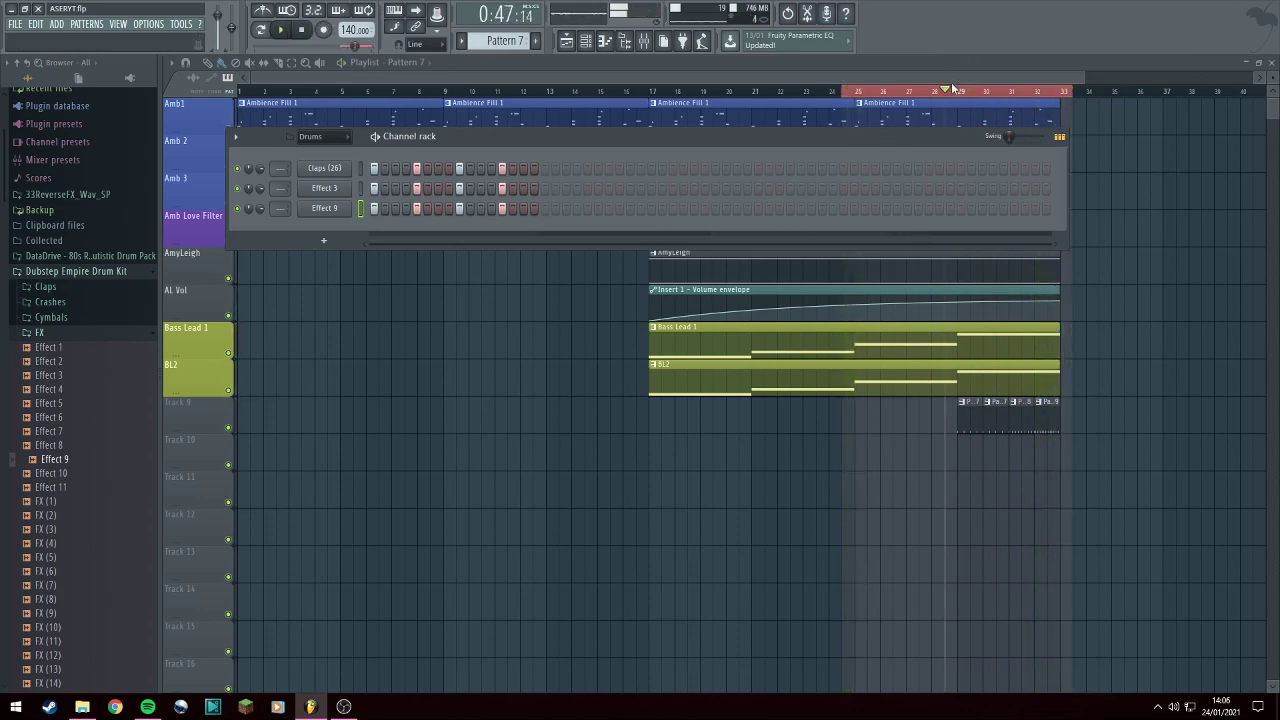
pyautogui.moveTo(923, 138); pyautogui.dragTo(871, 527)
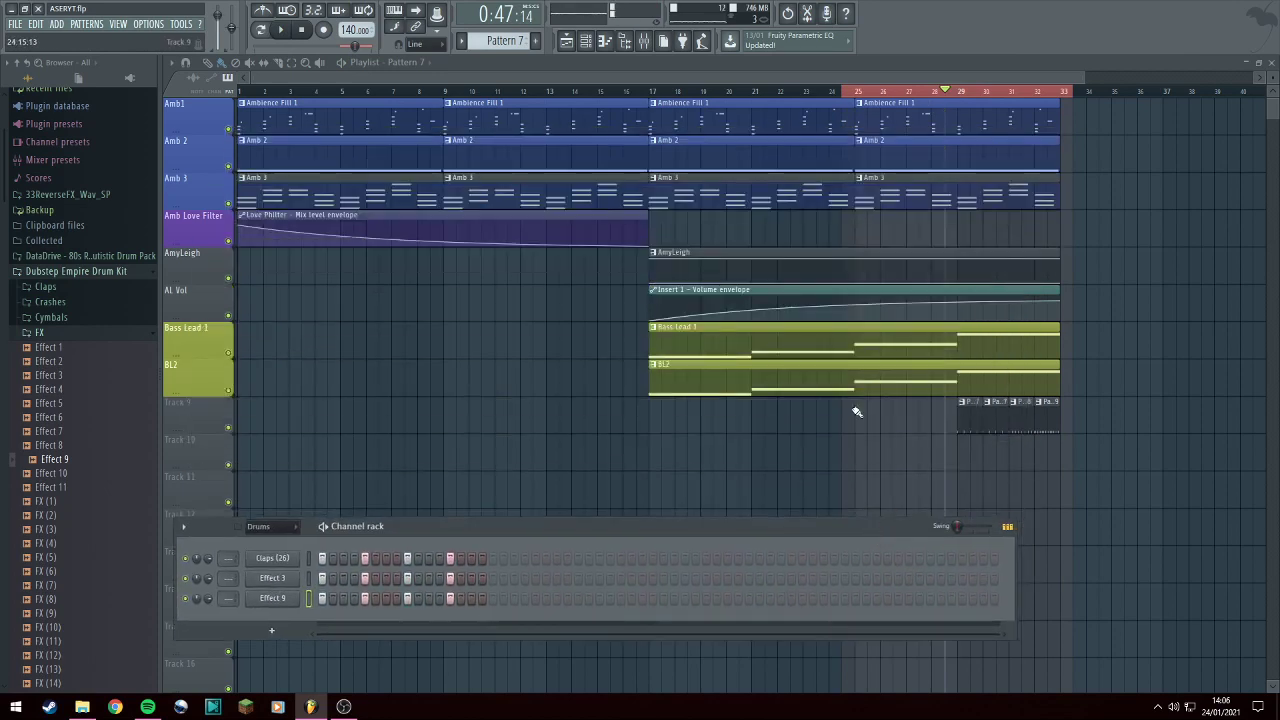
pyautogui.click(949, 263)
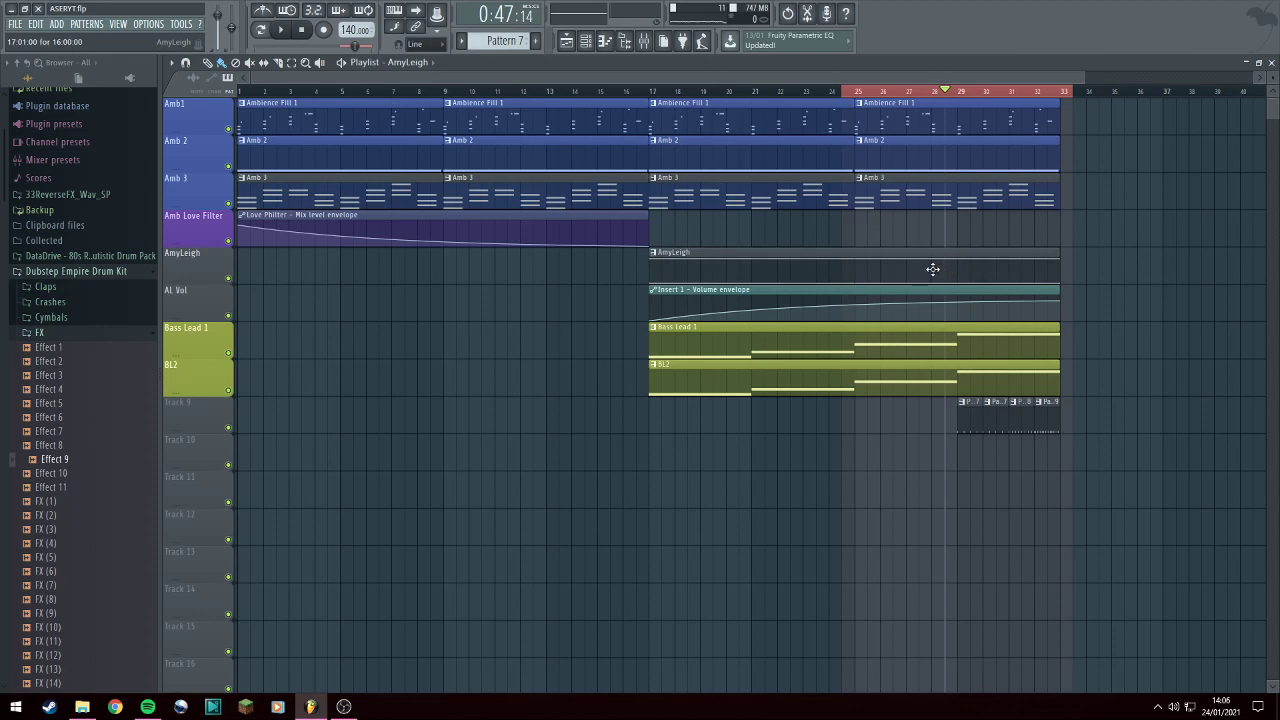